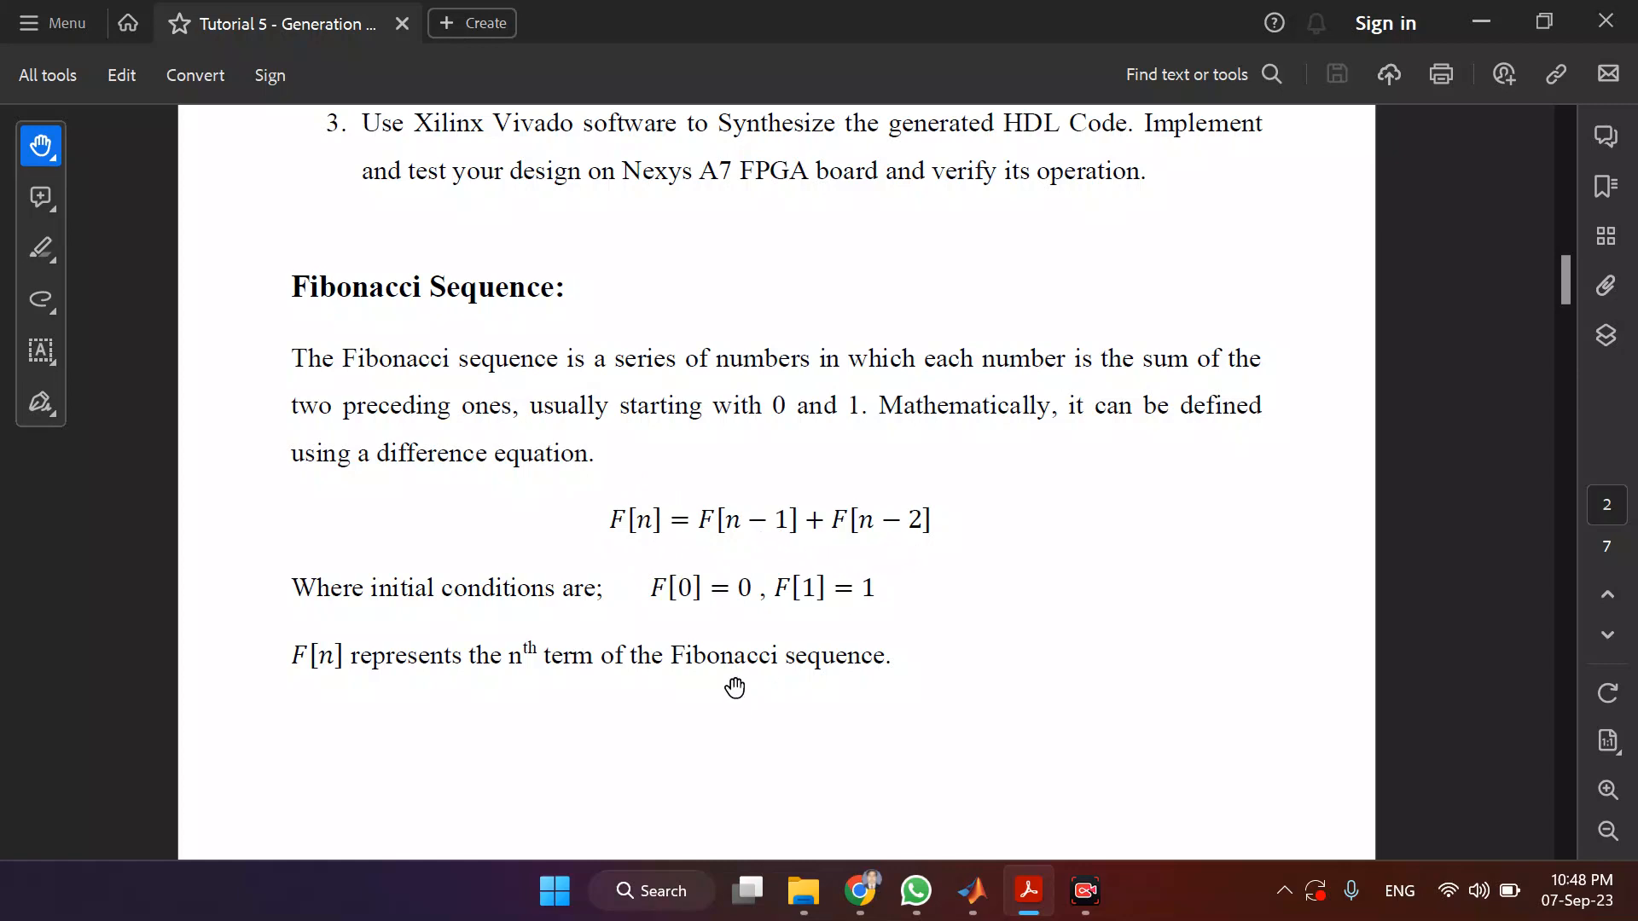
# - Examine Fibonacci sequence example images in Chrome and compare them with the difference equation and initial conditions in the tutorial PDF
pyautogui.click(859, 891)
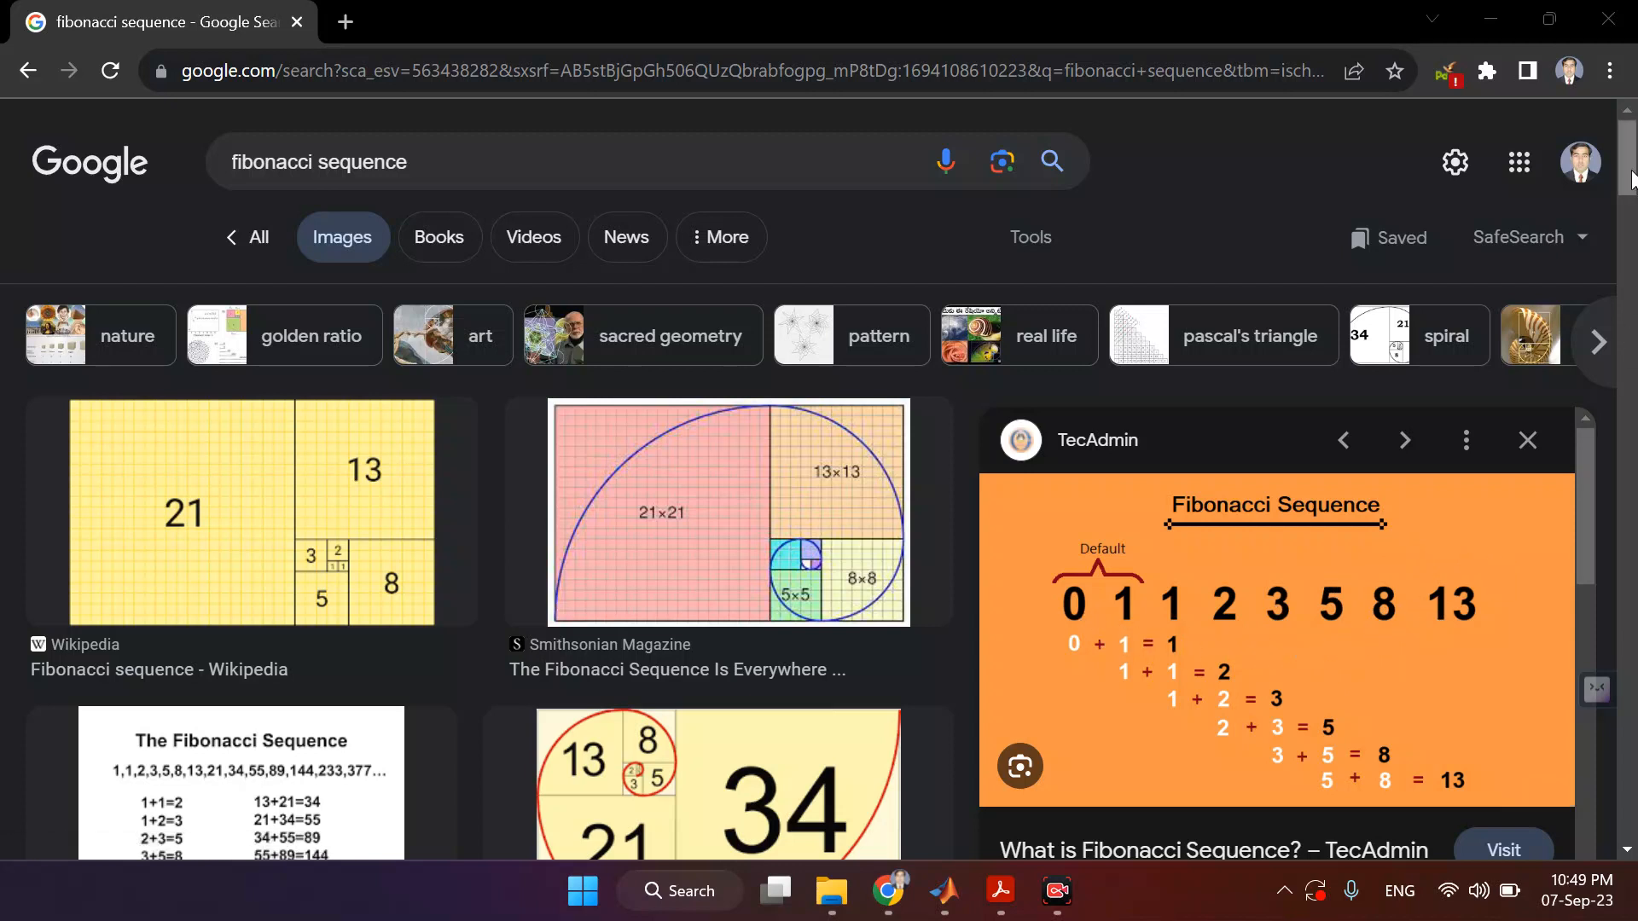
pyautogui.scroll(-2, 1631, 179)
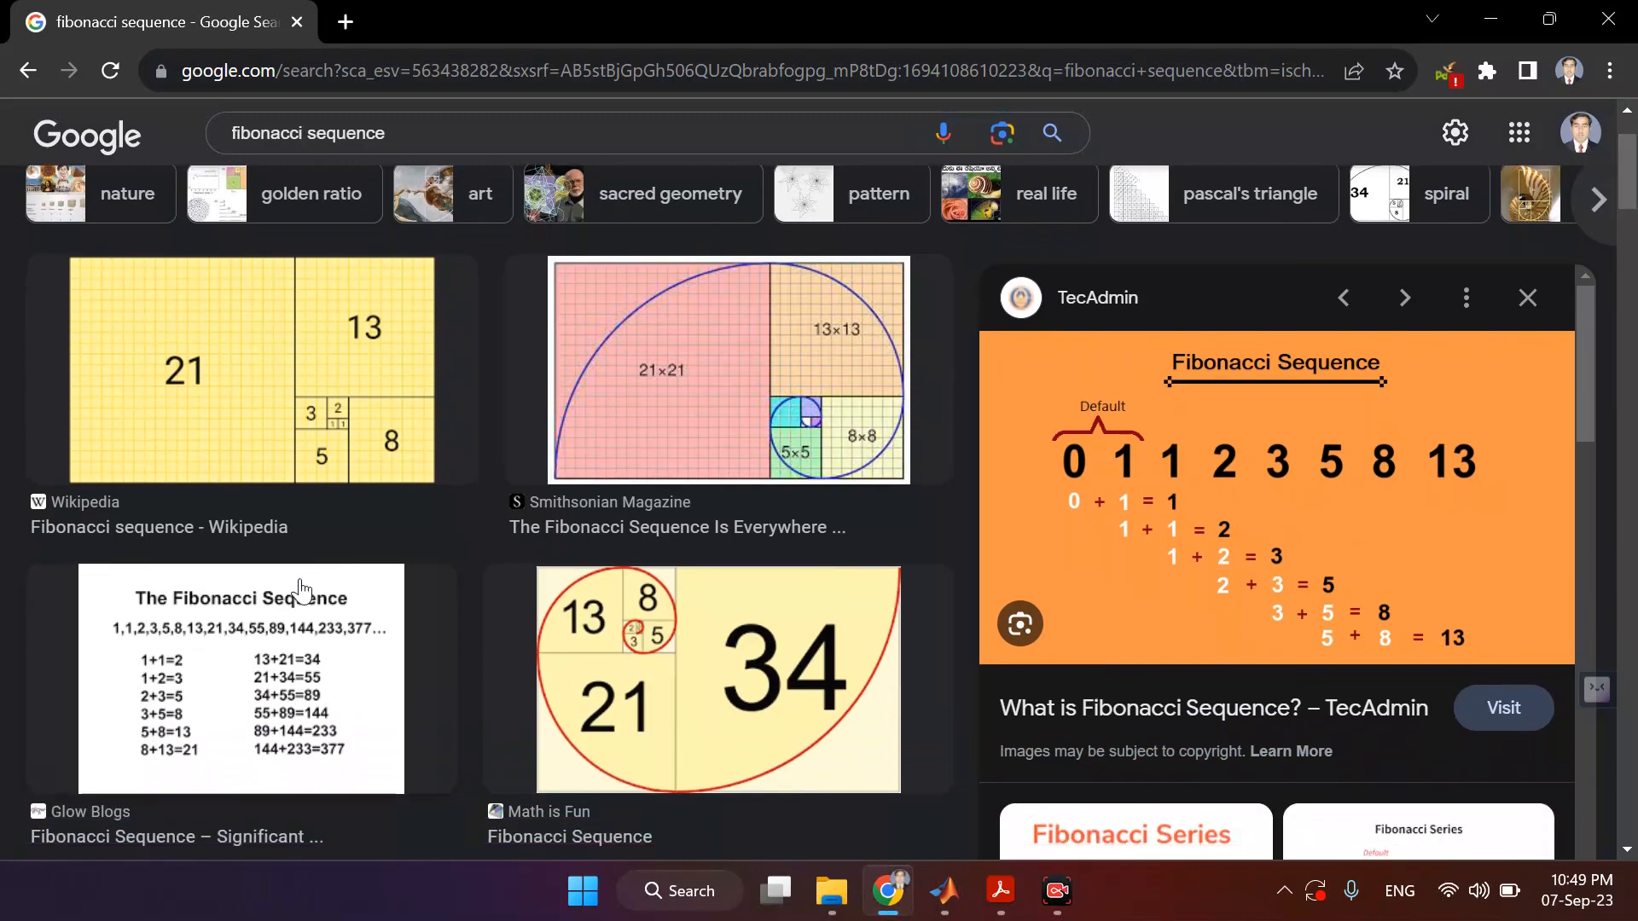
pyautogui.click(301, 589)
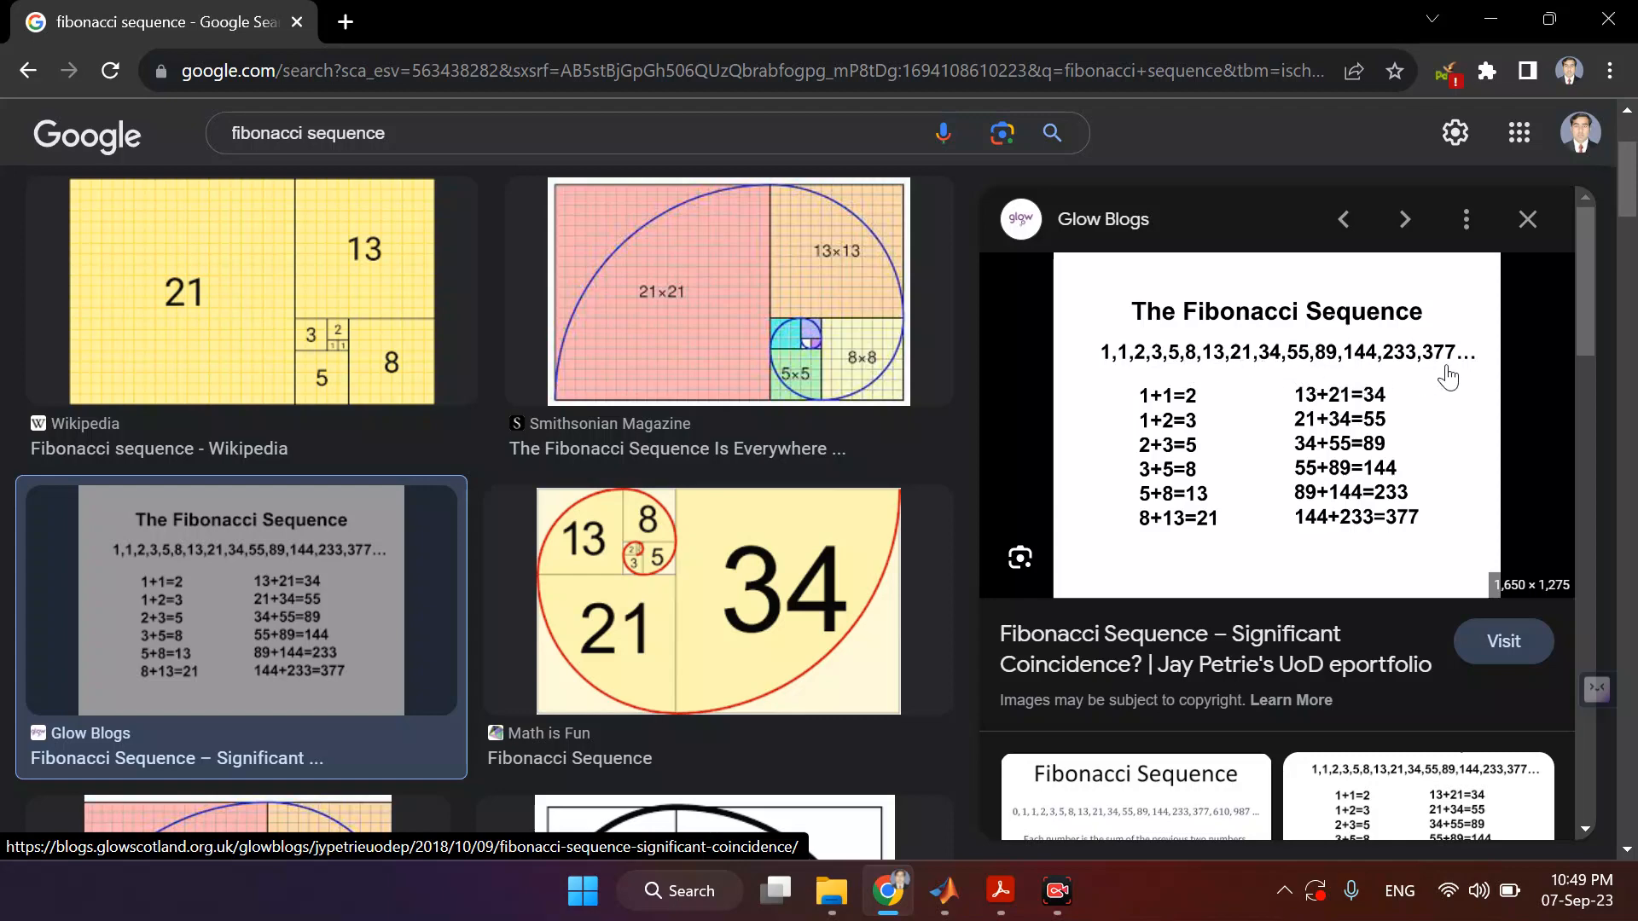
pyautogui.click(1088, 811)
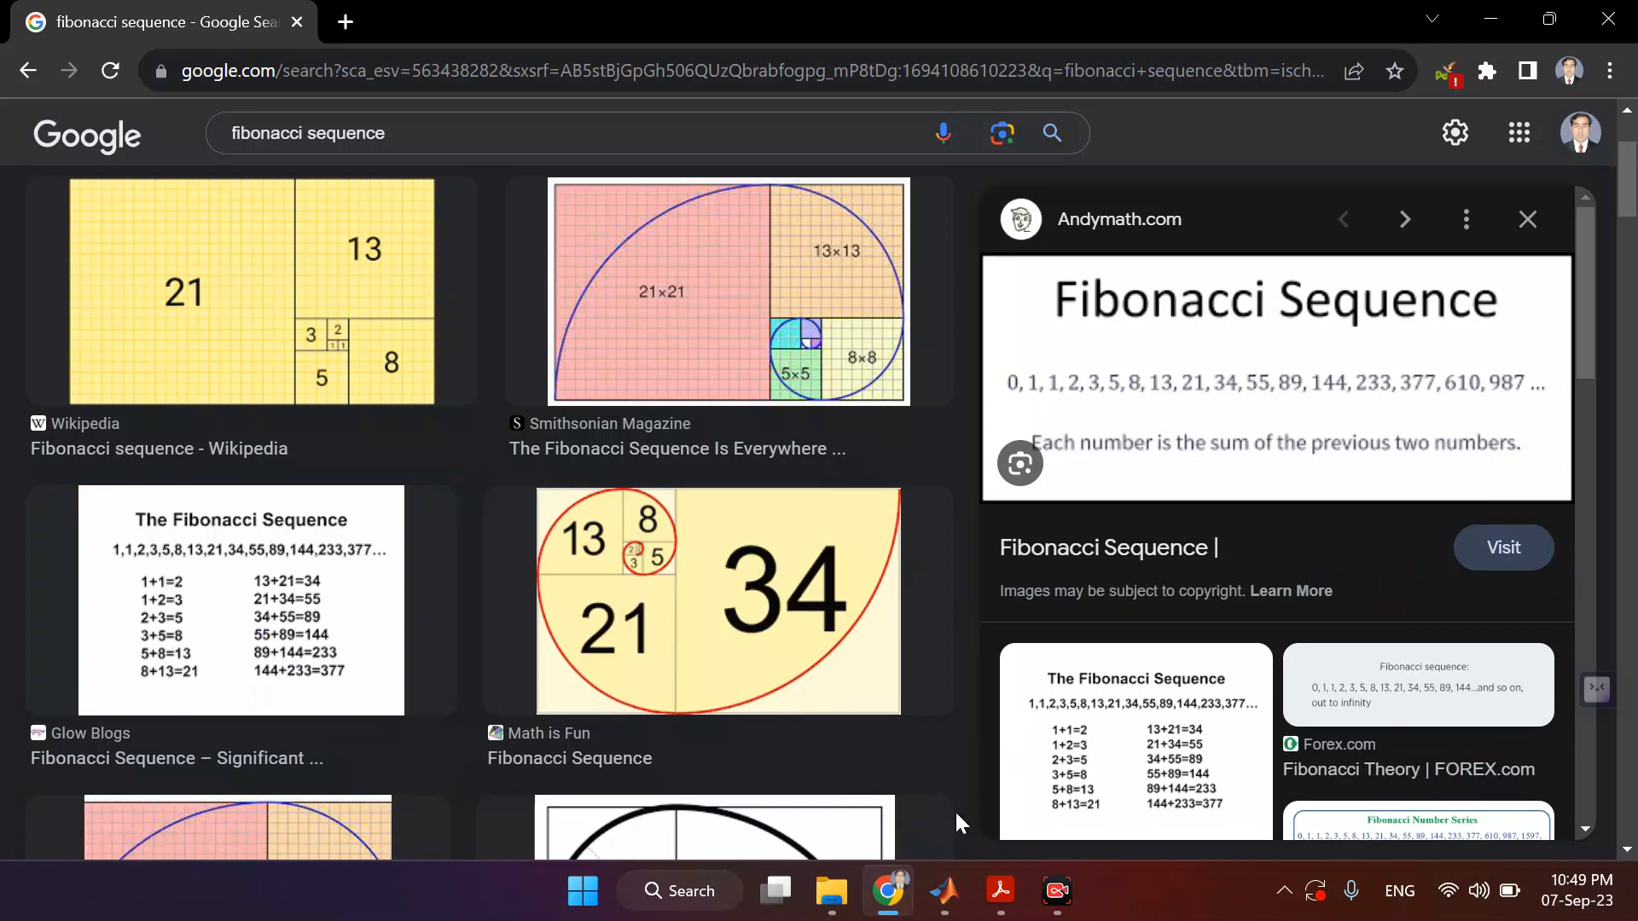
pyautogui.click(1001, 890)
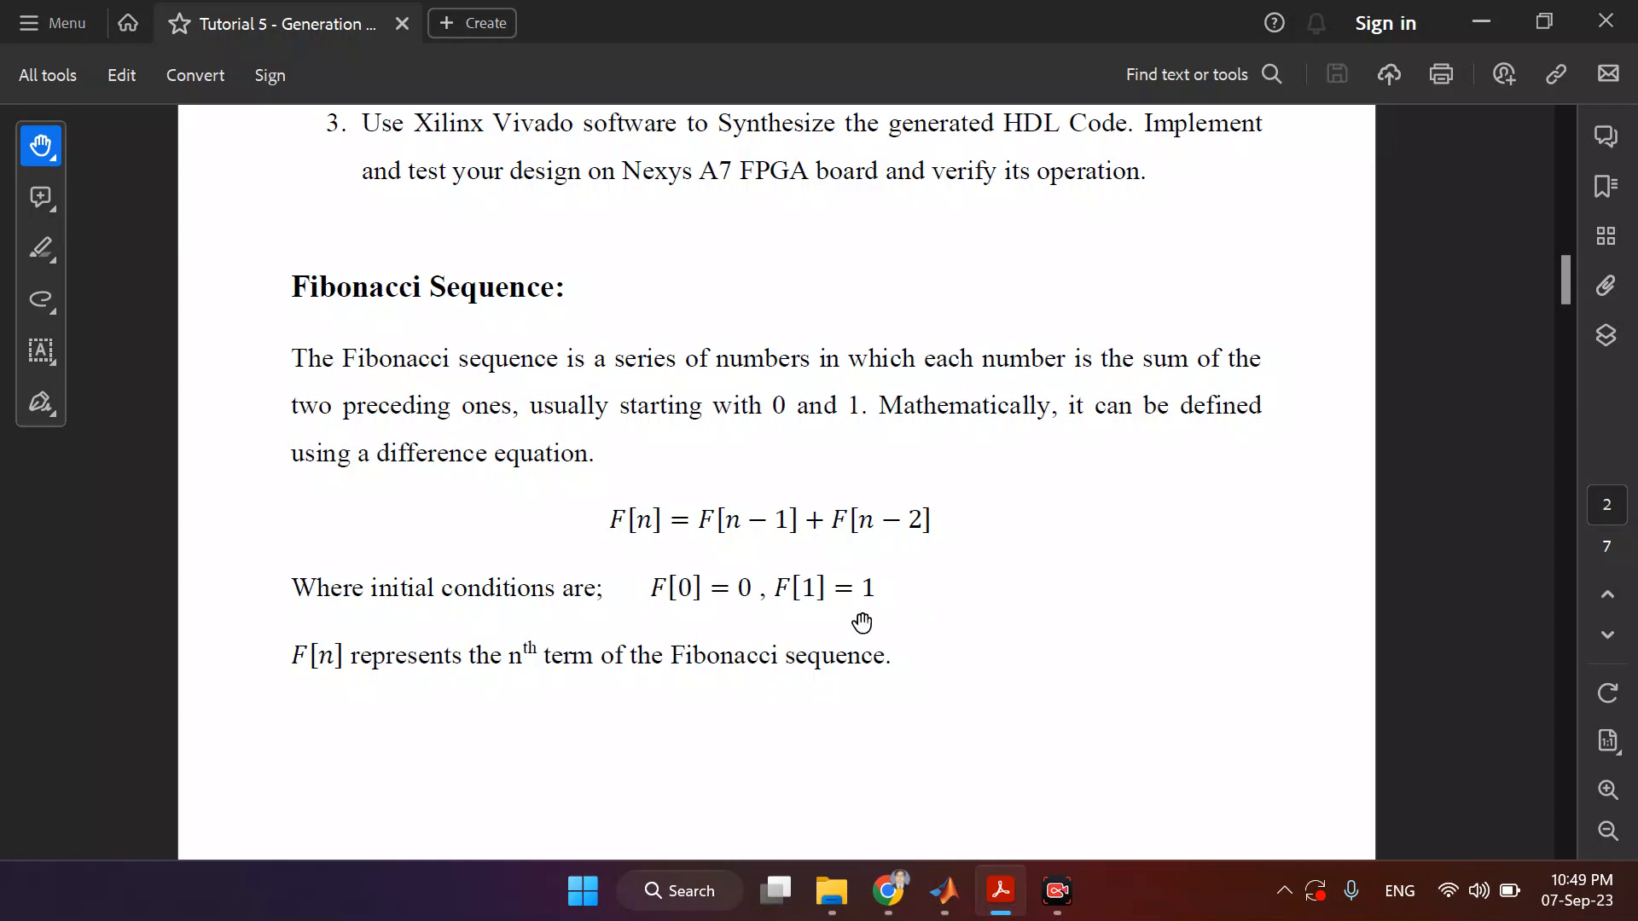
pyautogui.click(887, 891)
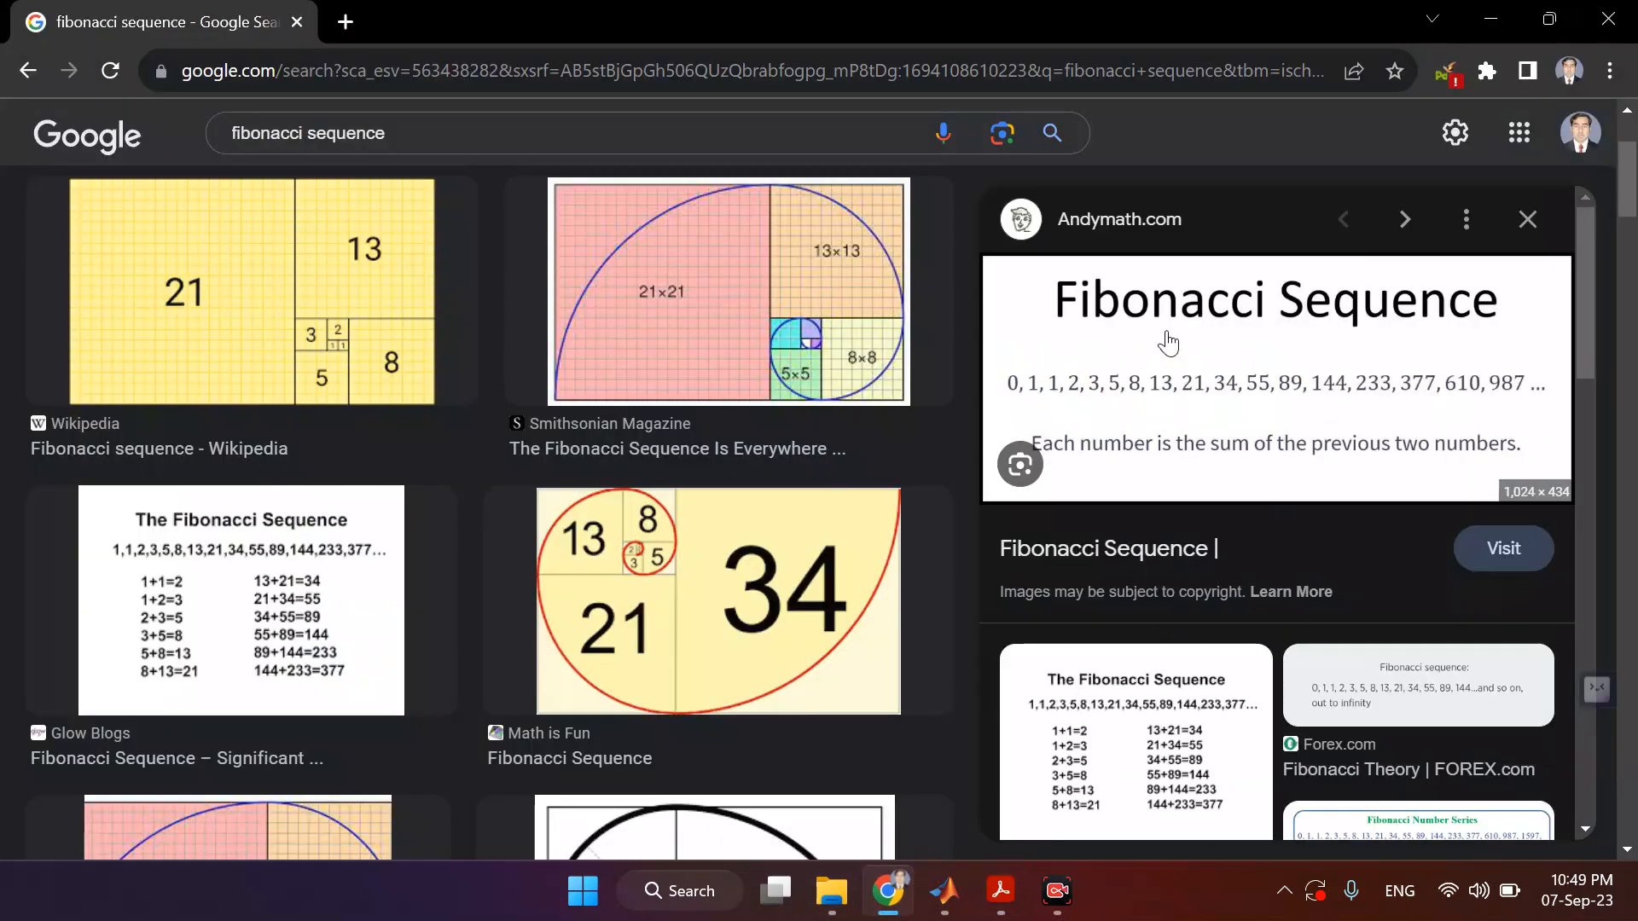
pyautogui.click(1095, 732)
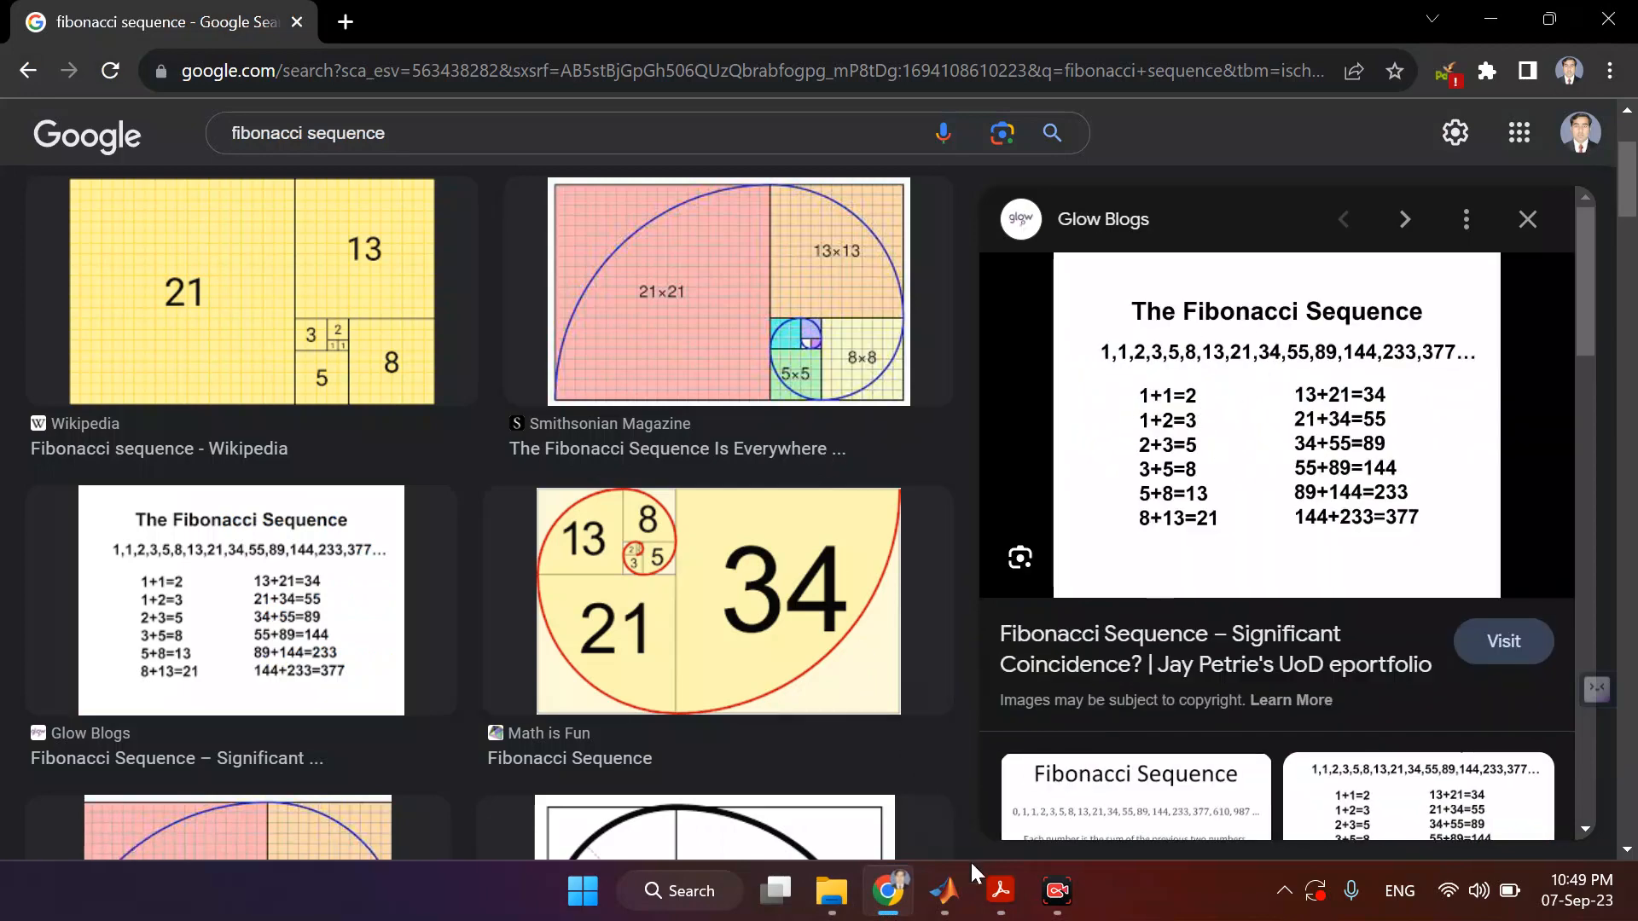
pyautogui.click(1001, 890)
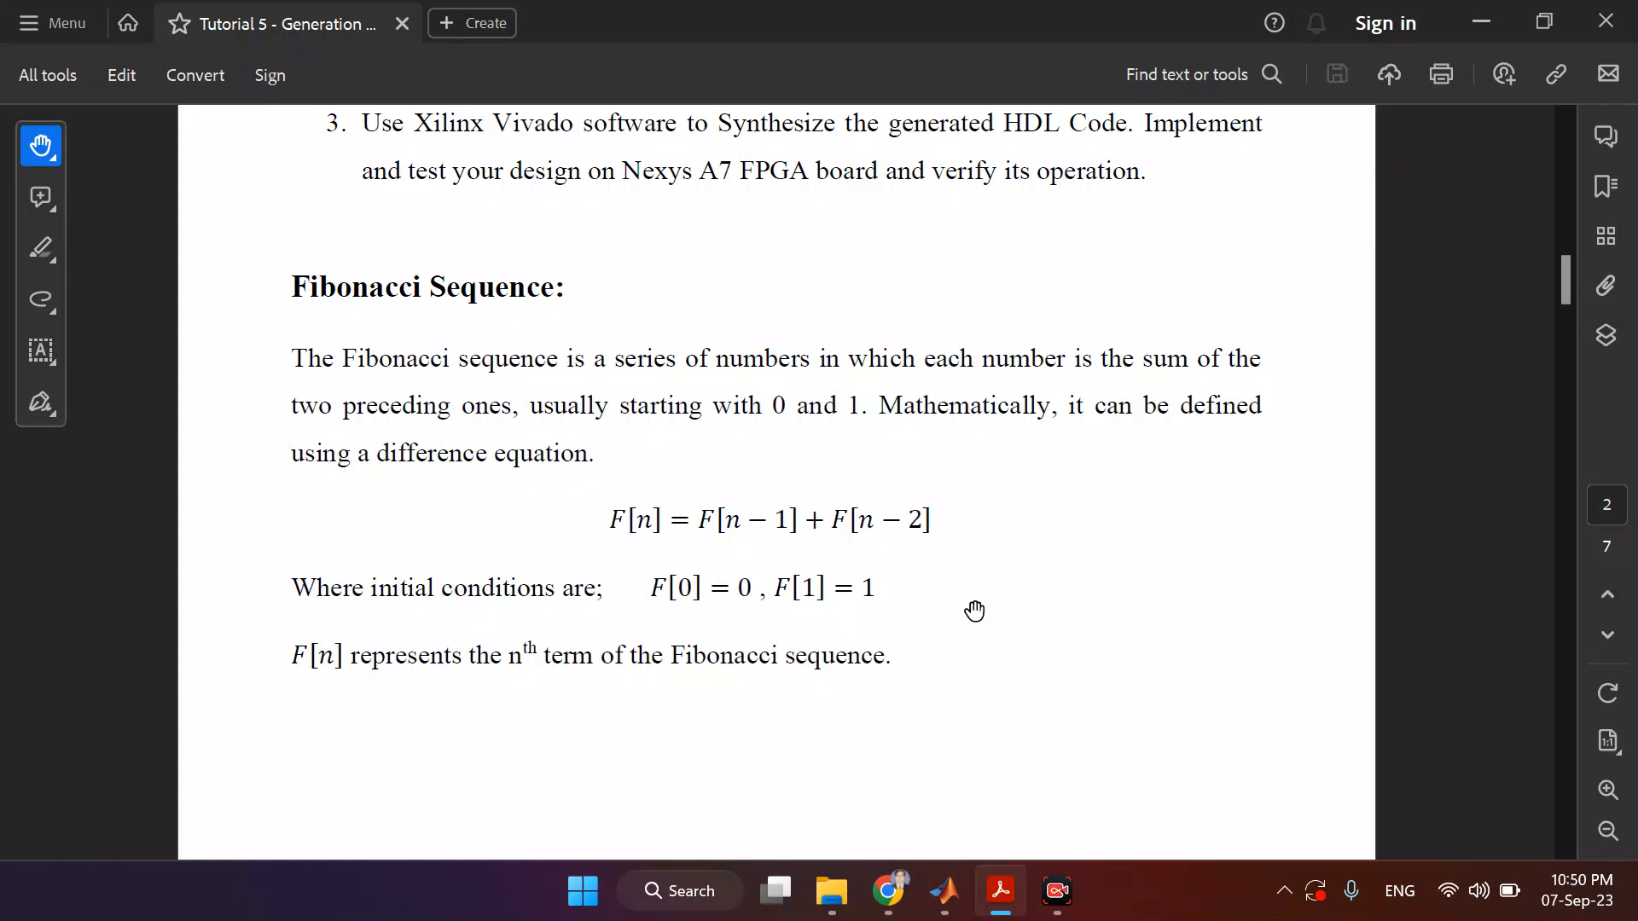
# - Switch to MATLAB, launch Simulink with the simulink command, and maximize the Simulink Start Page
pyautogui.click(943, 891)
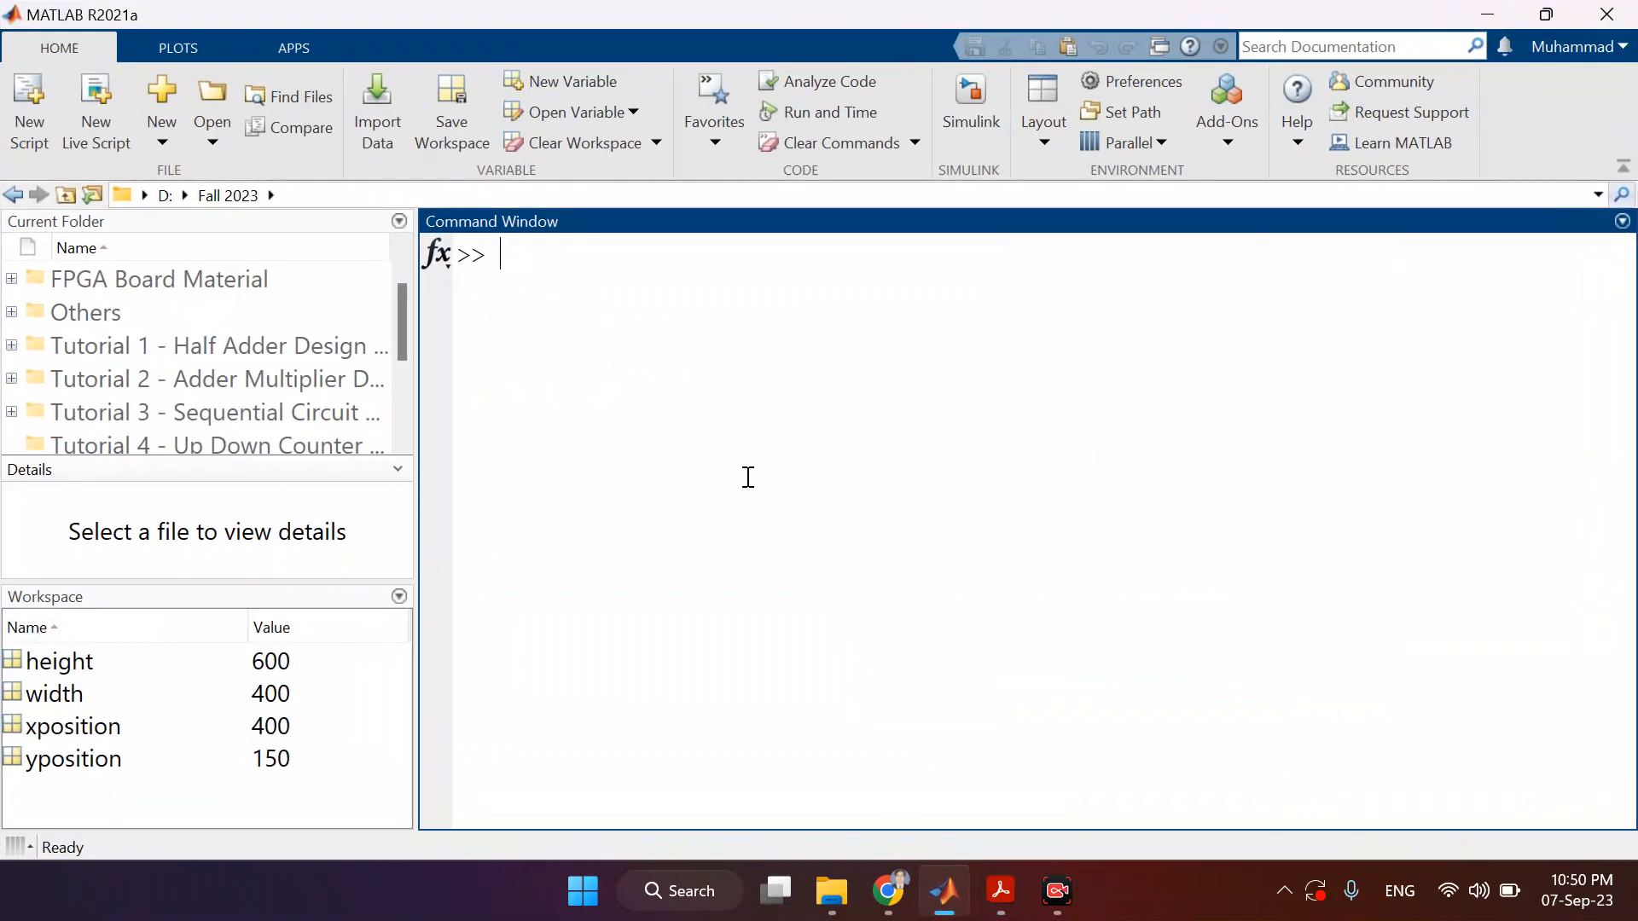
pyautogui.press('Return')
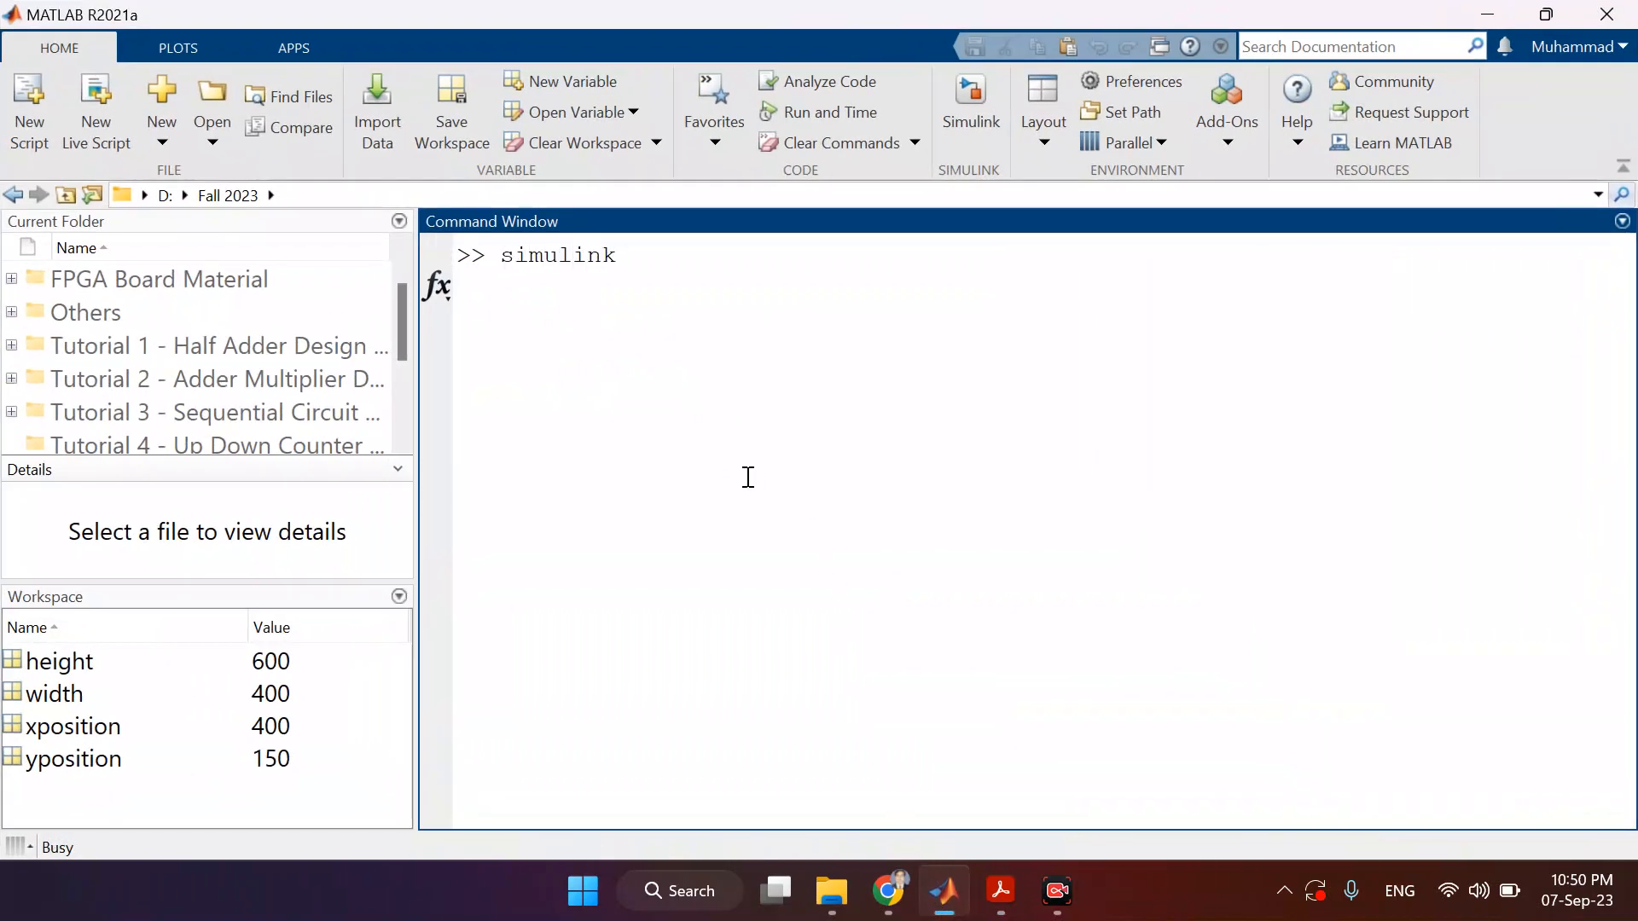
pyautogui.click(831, 887)
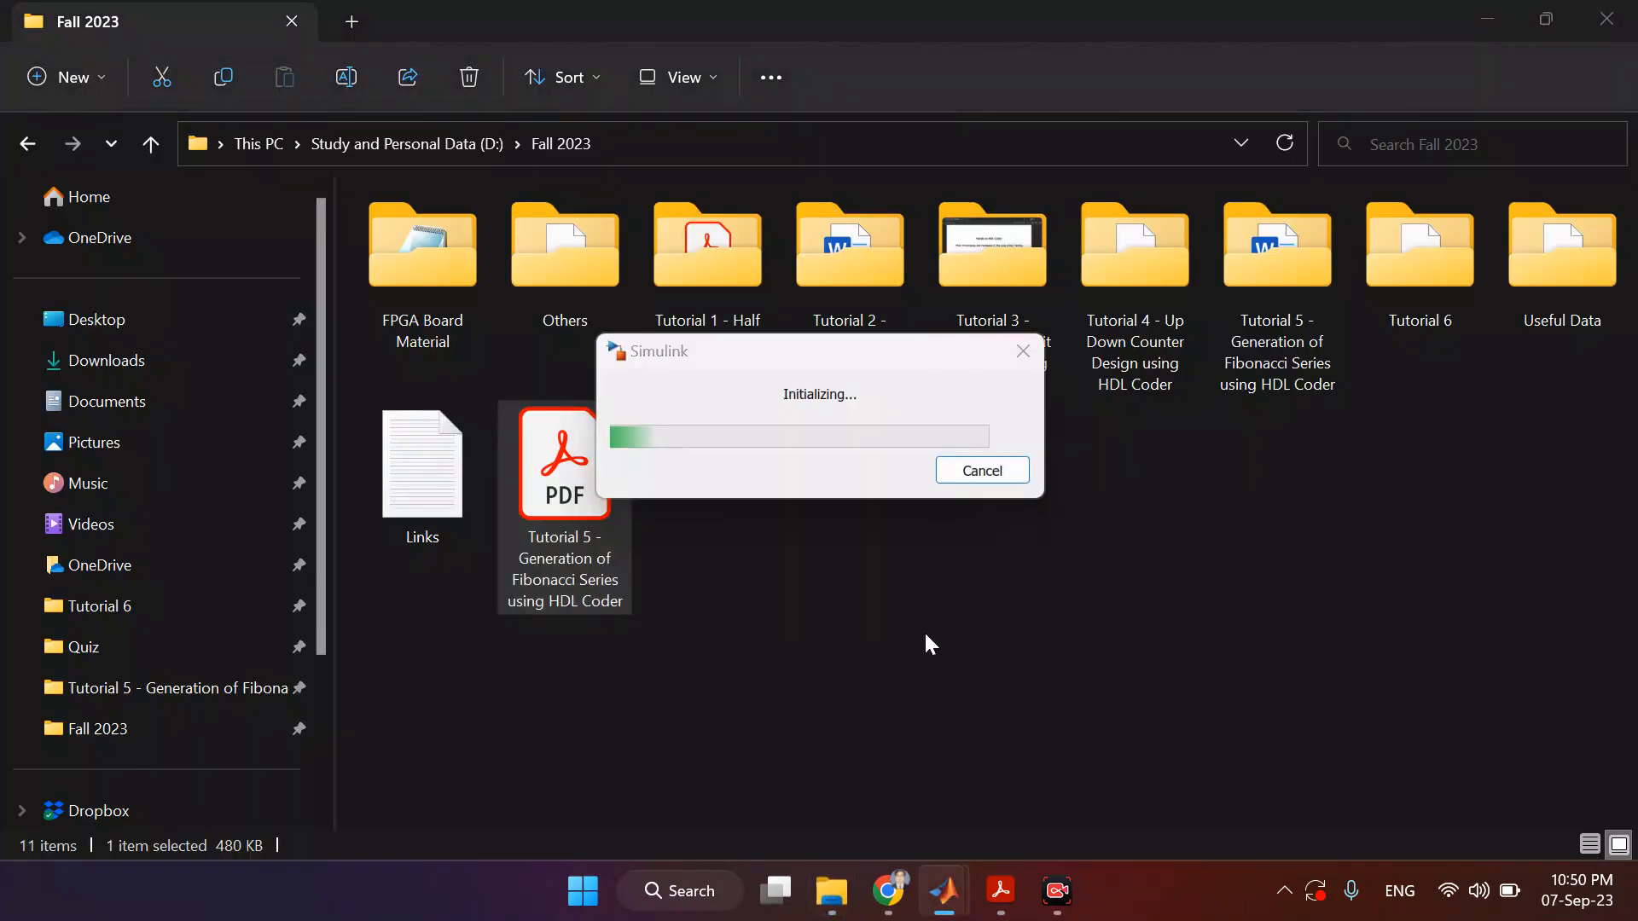
pyautogui.click(868, 156)
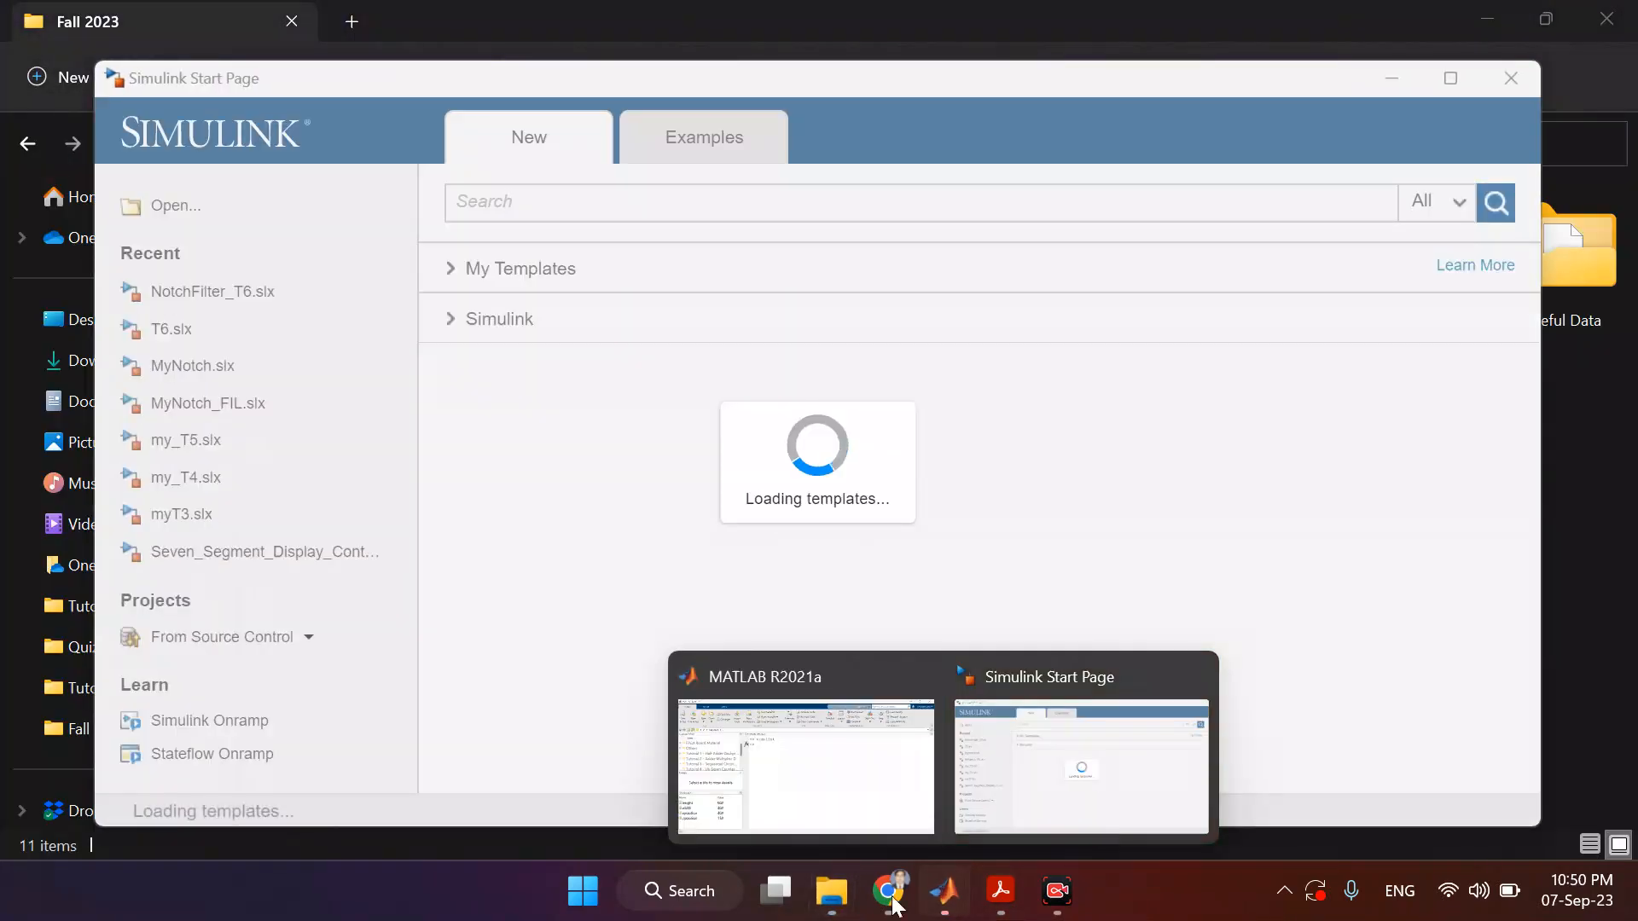
pyautogui.click(773, 798)
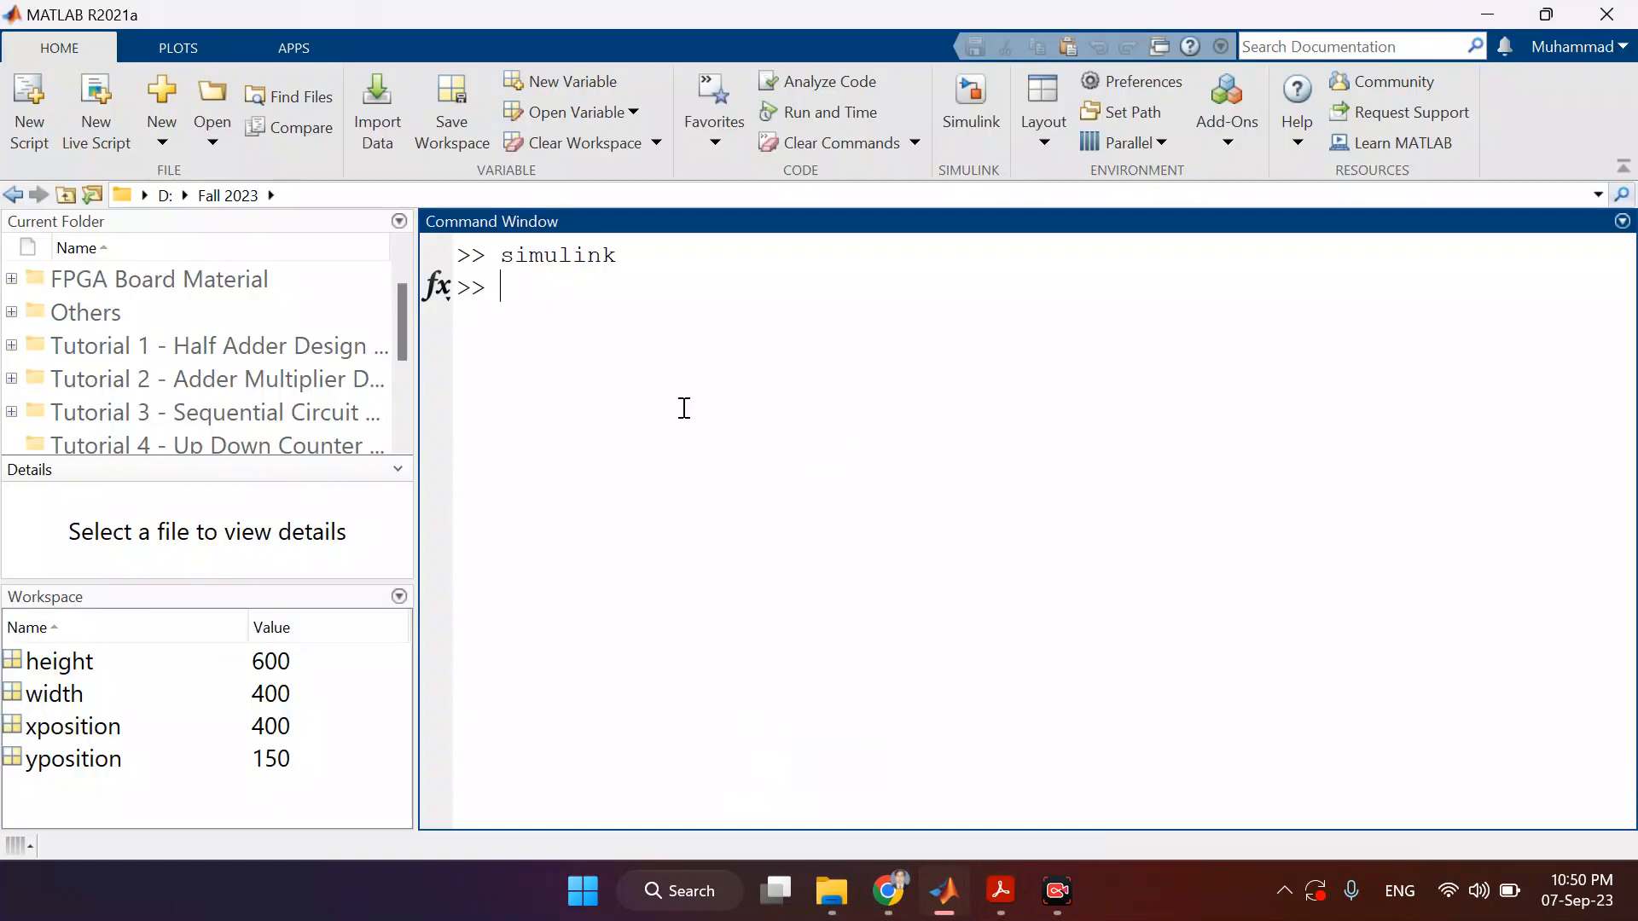
pyautogui.moveTo(943, 890)
pyautogui.click(1045, 768)
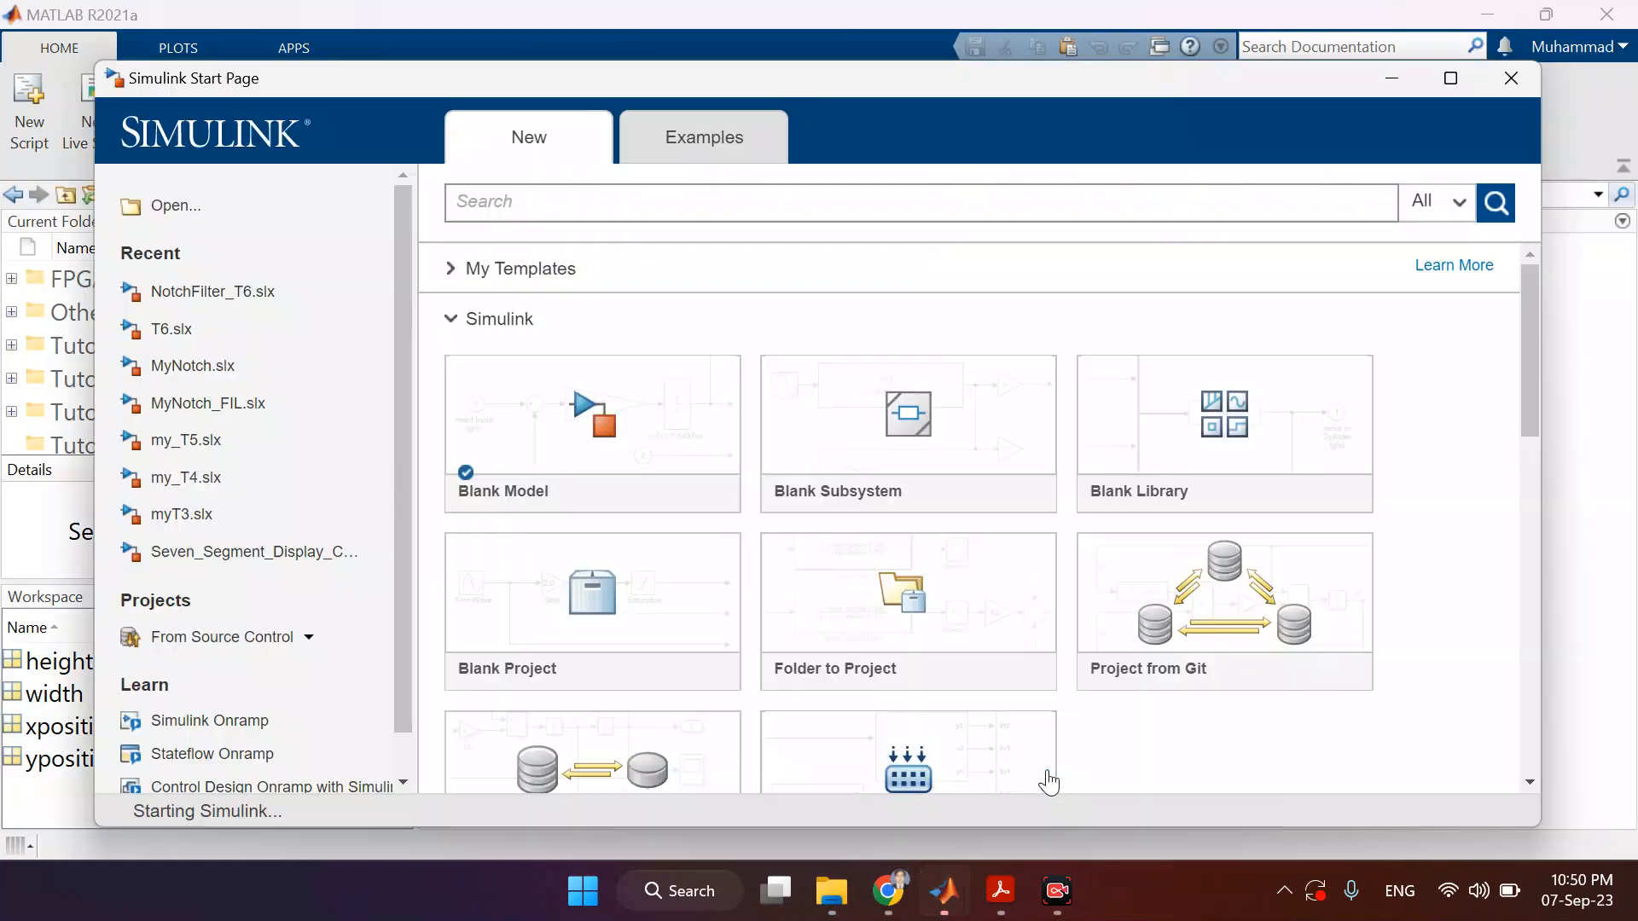
pyautogui.click(1451, 78)
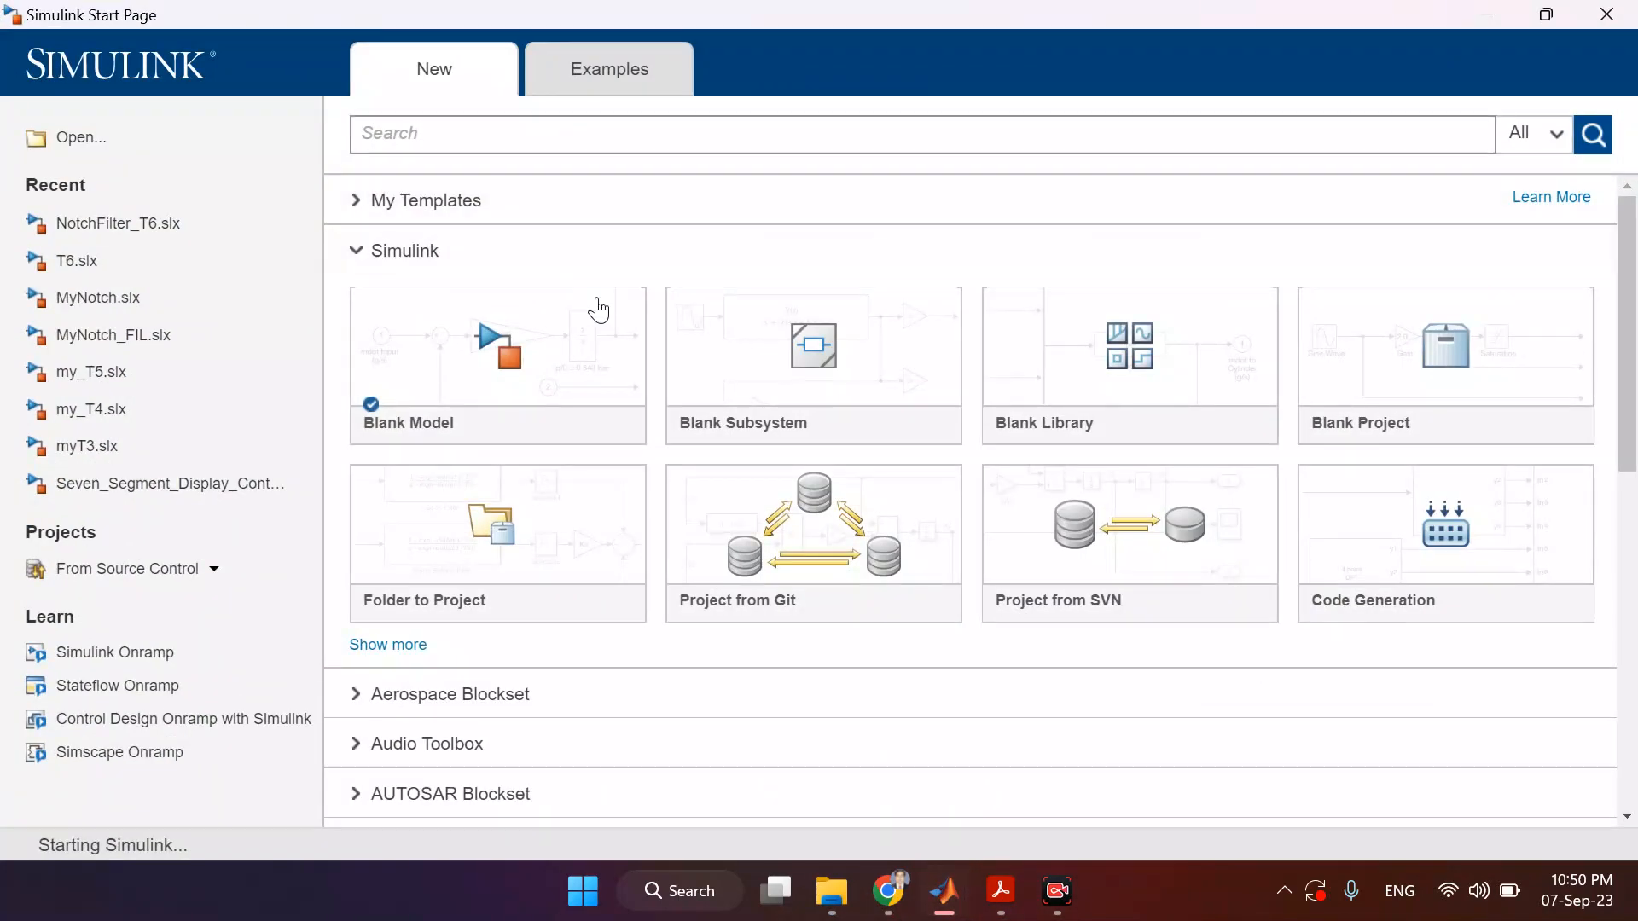
# - Create a new blank Simulink model and maximize its window
pyautogui.click(467, 346)
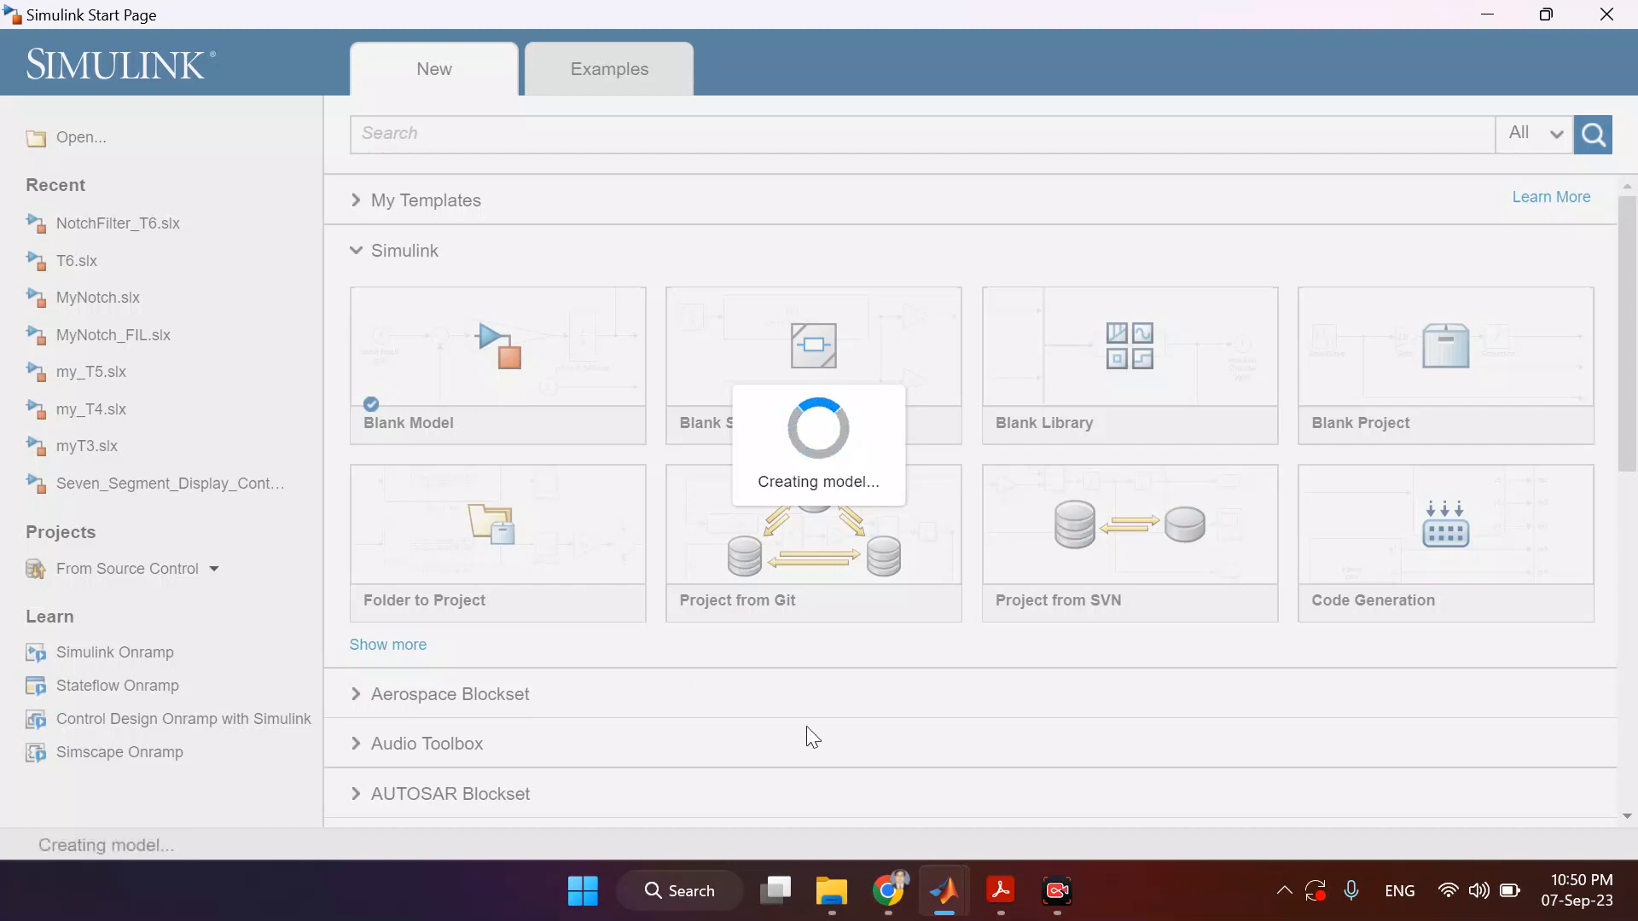
pyautogui.click(998, 912)
pyautogui.click(998, 913)
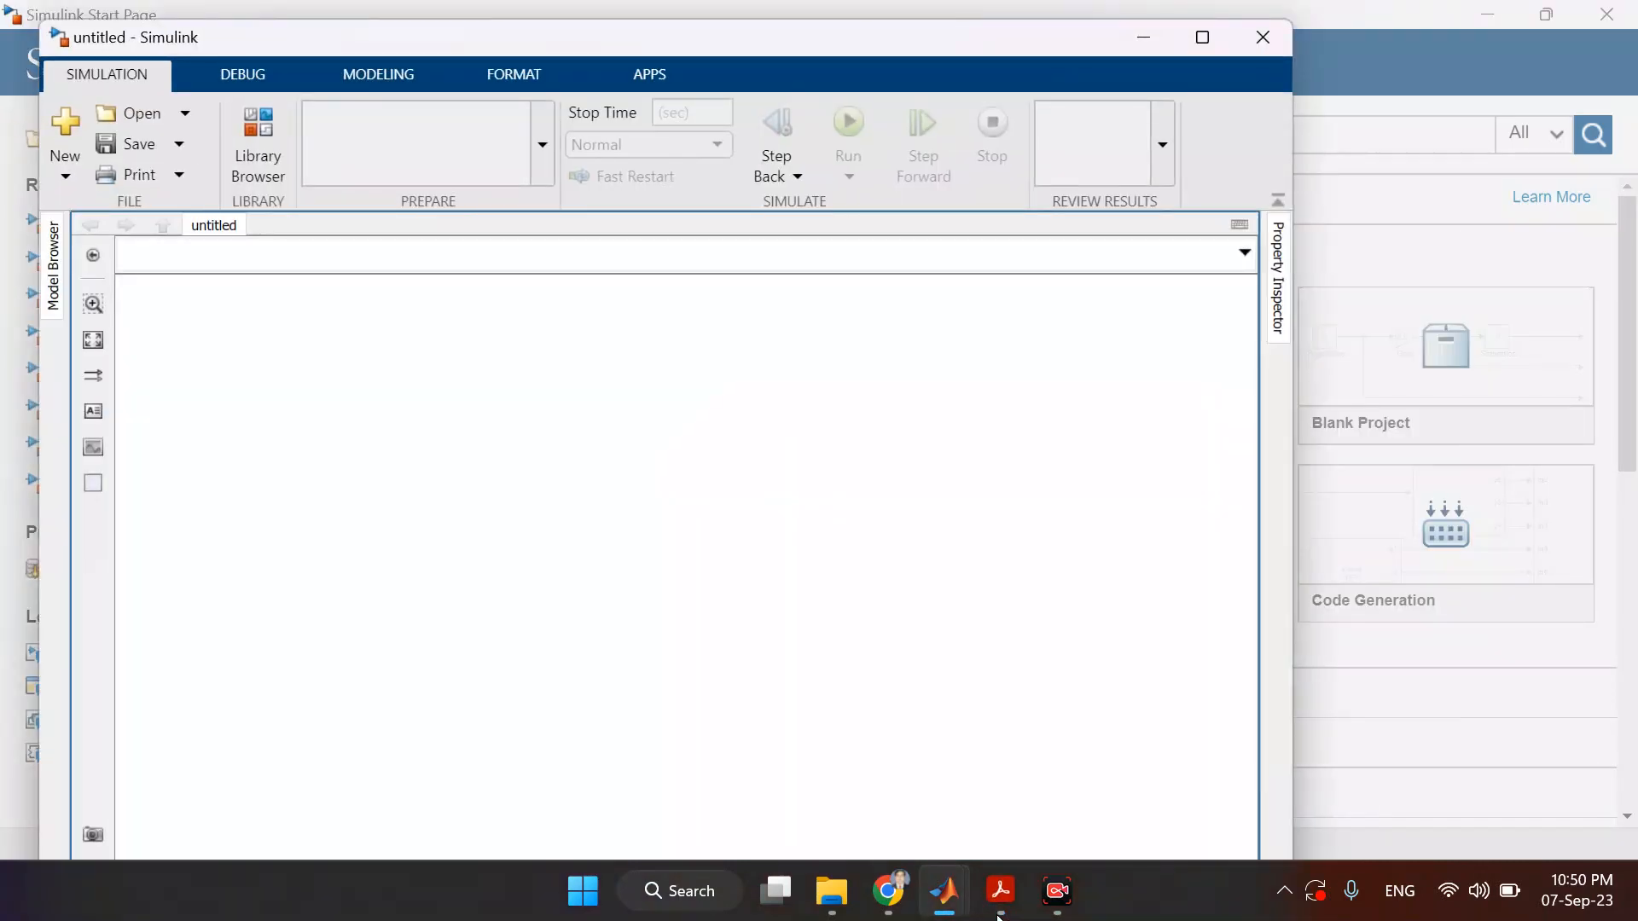
pyautogui.click(1206, 38)
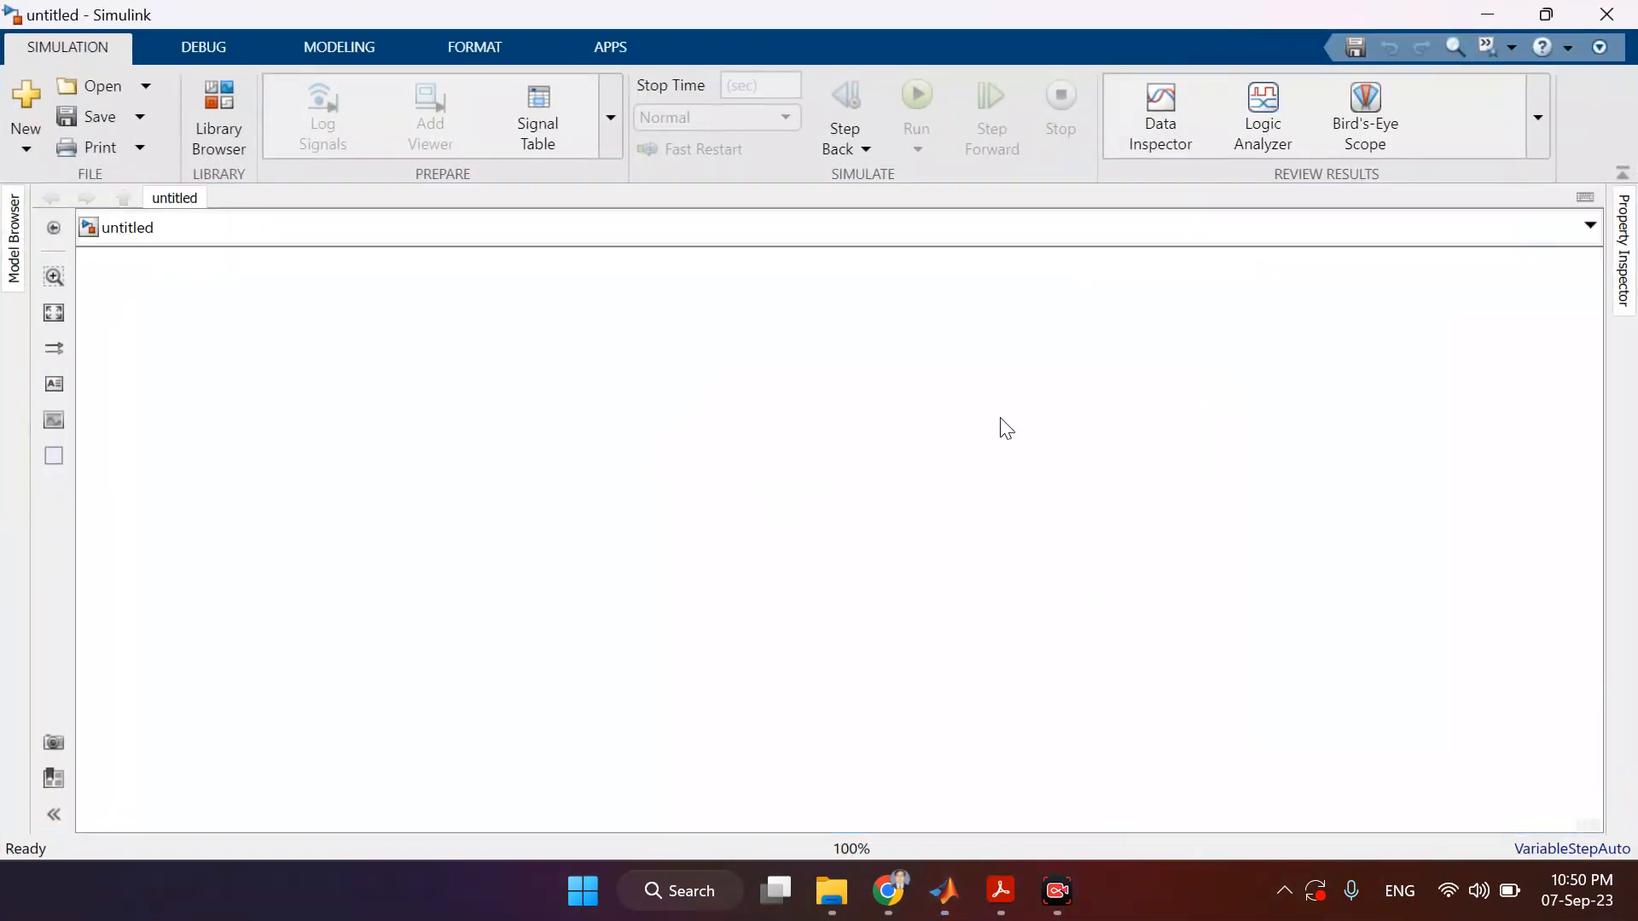
# - Open the Simulink Library Browser from the blank model and bring it to the front
pyautogui.click(209, 143)
pyautogui.click(215, 137)
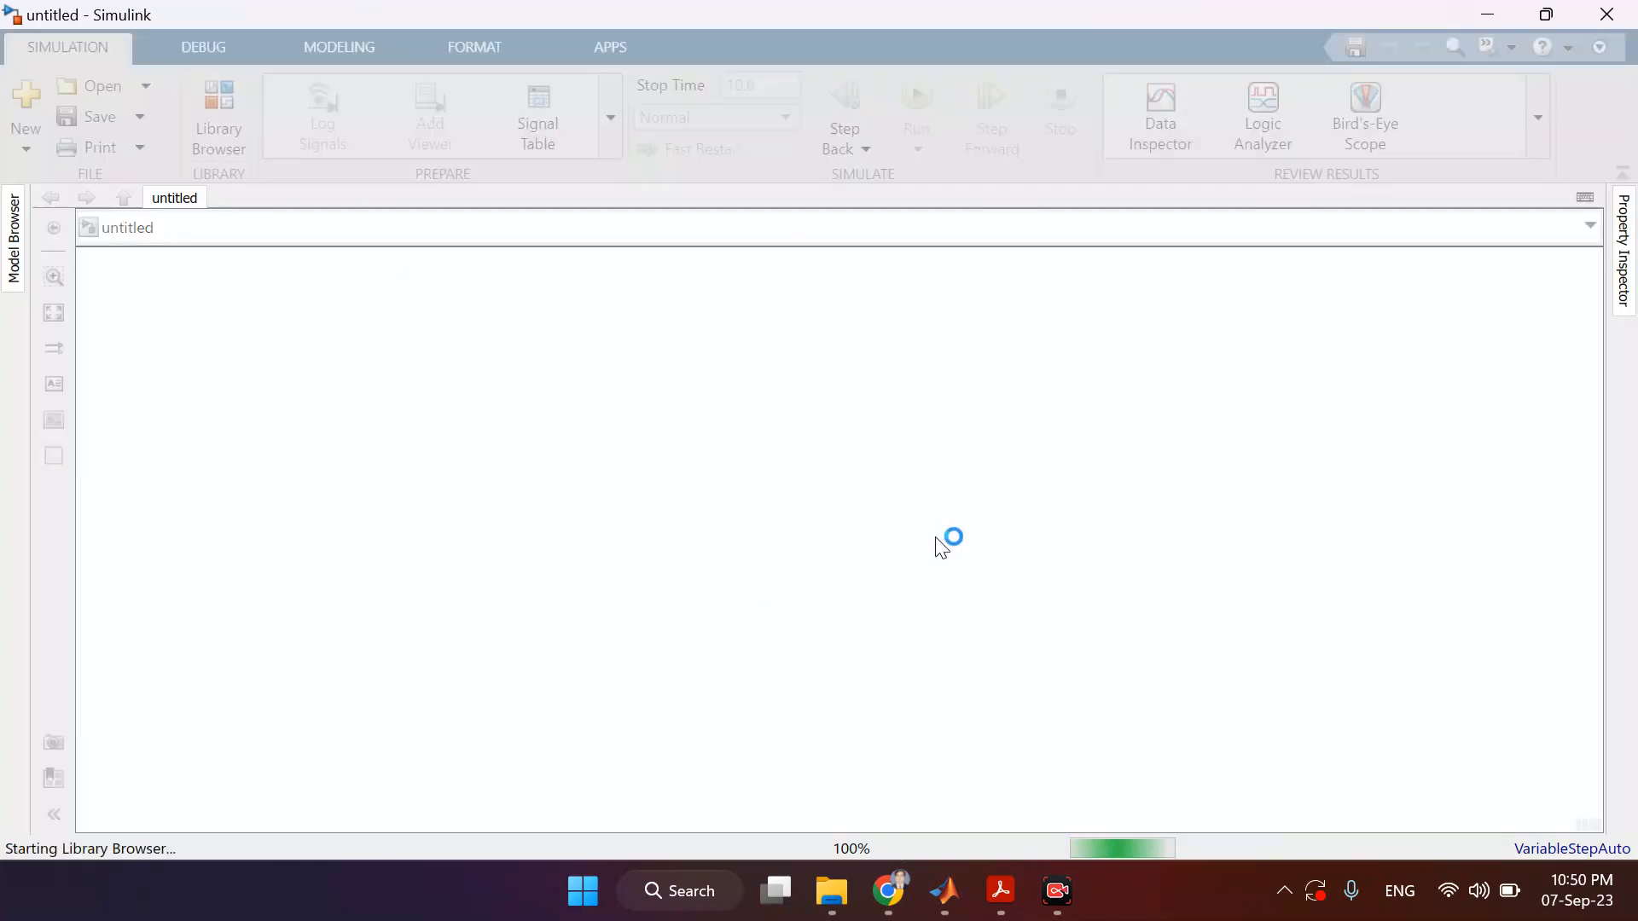
pyautogui.moveTo(945, 912)
pyautogui.click(1051, 778)
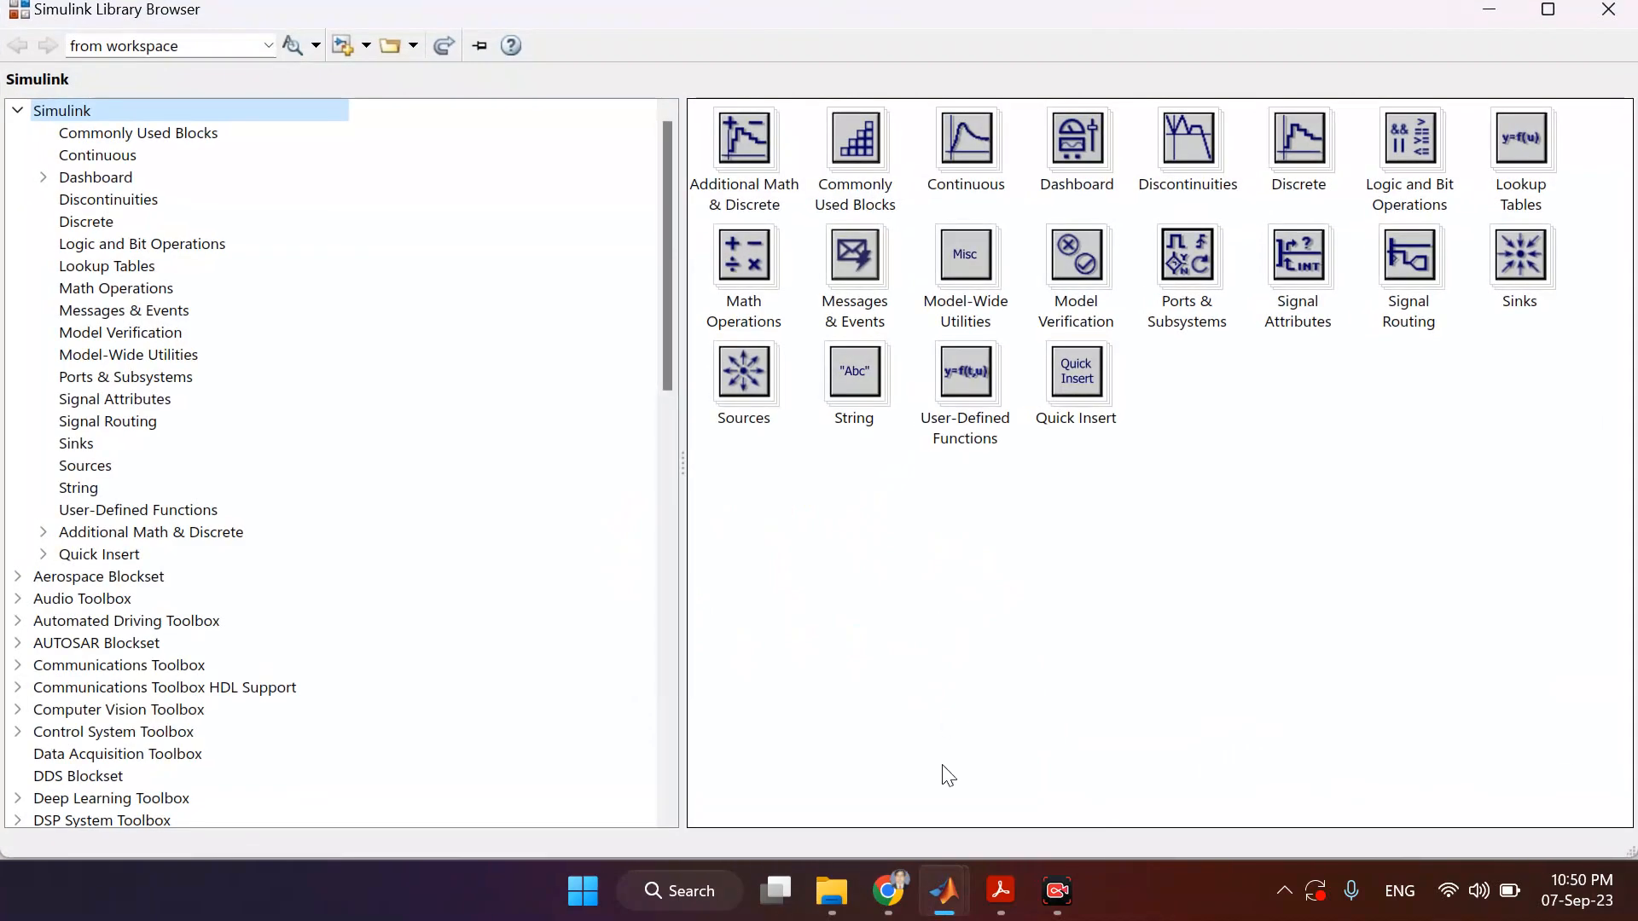
# - Run hdllib in the MATLAB Command Window to limit the Library Browser to HDL Coder compatible blocks, and return to the browser
pyautogui.moveTo(941, 889)
pyautogui.click(699, 781)
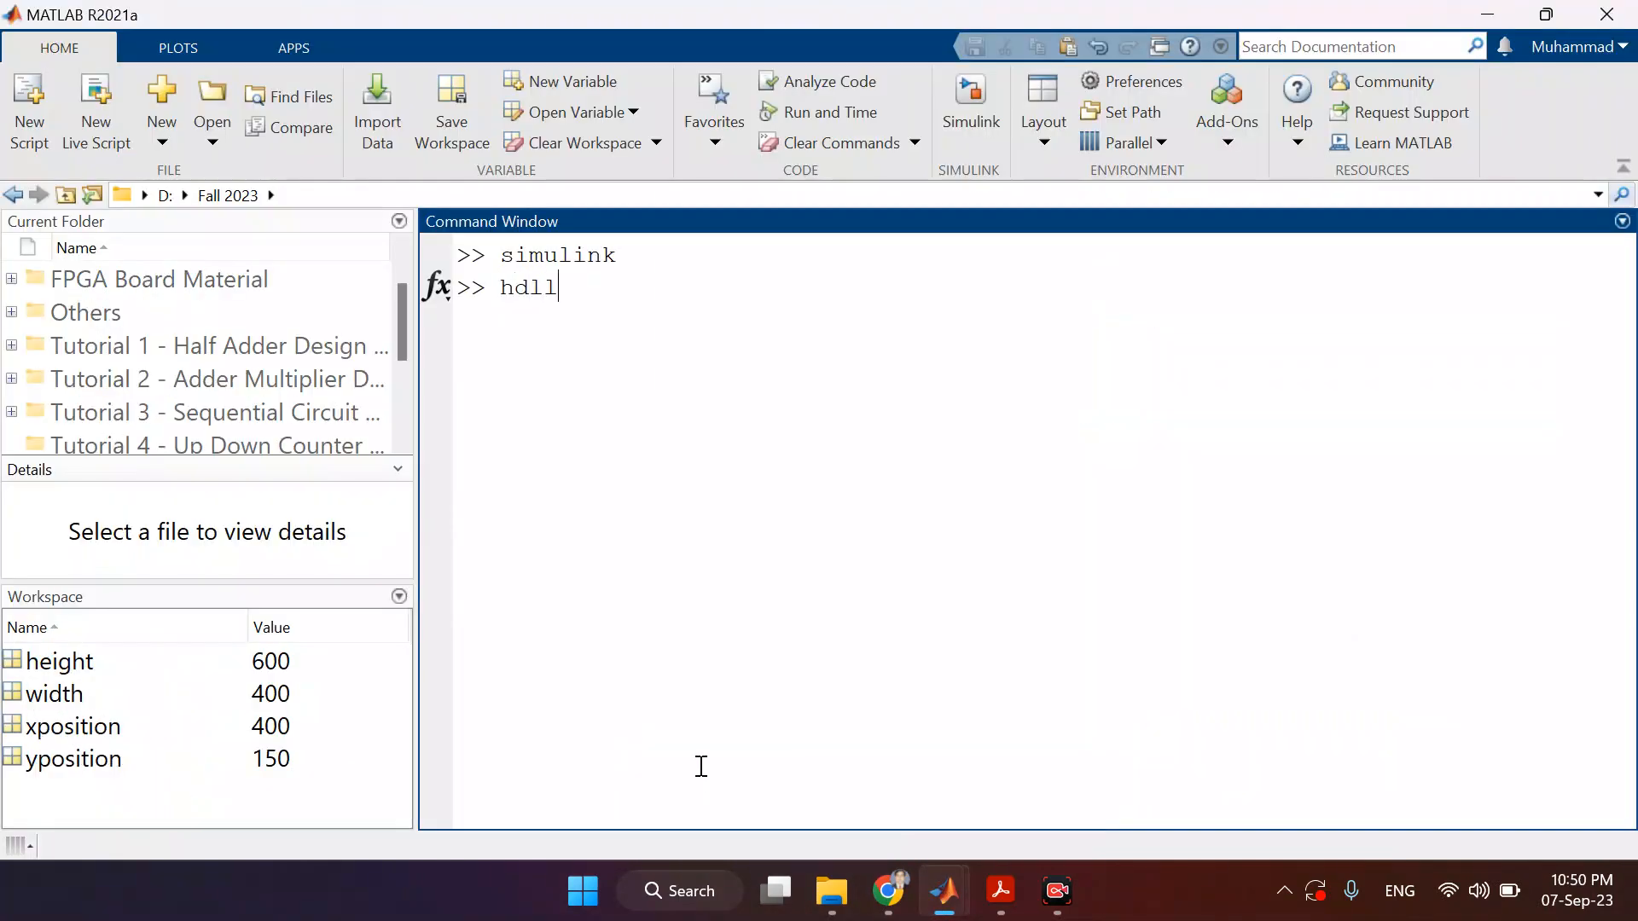
pyautogui.write('hdllib')
pyautogui.press('Return')
pyautogui.moveTo(944, 891)
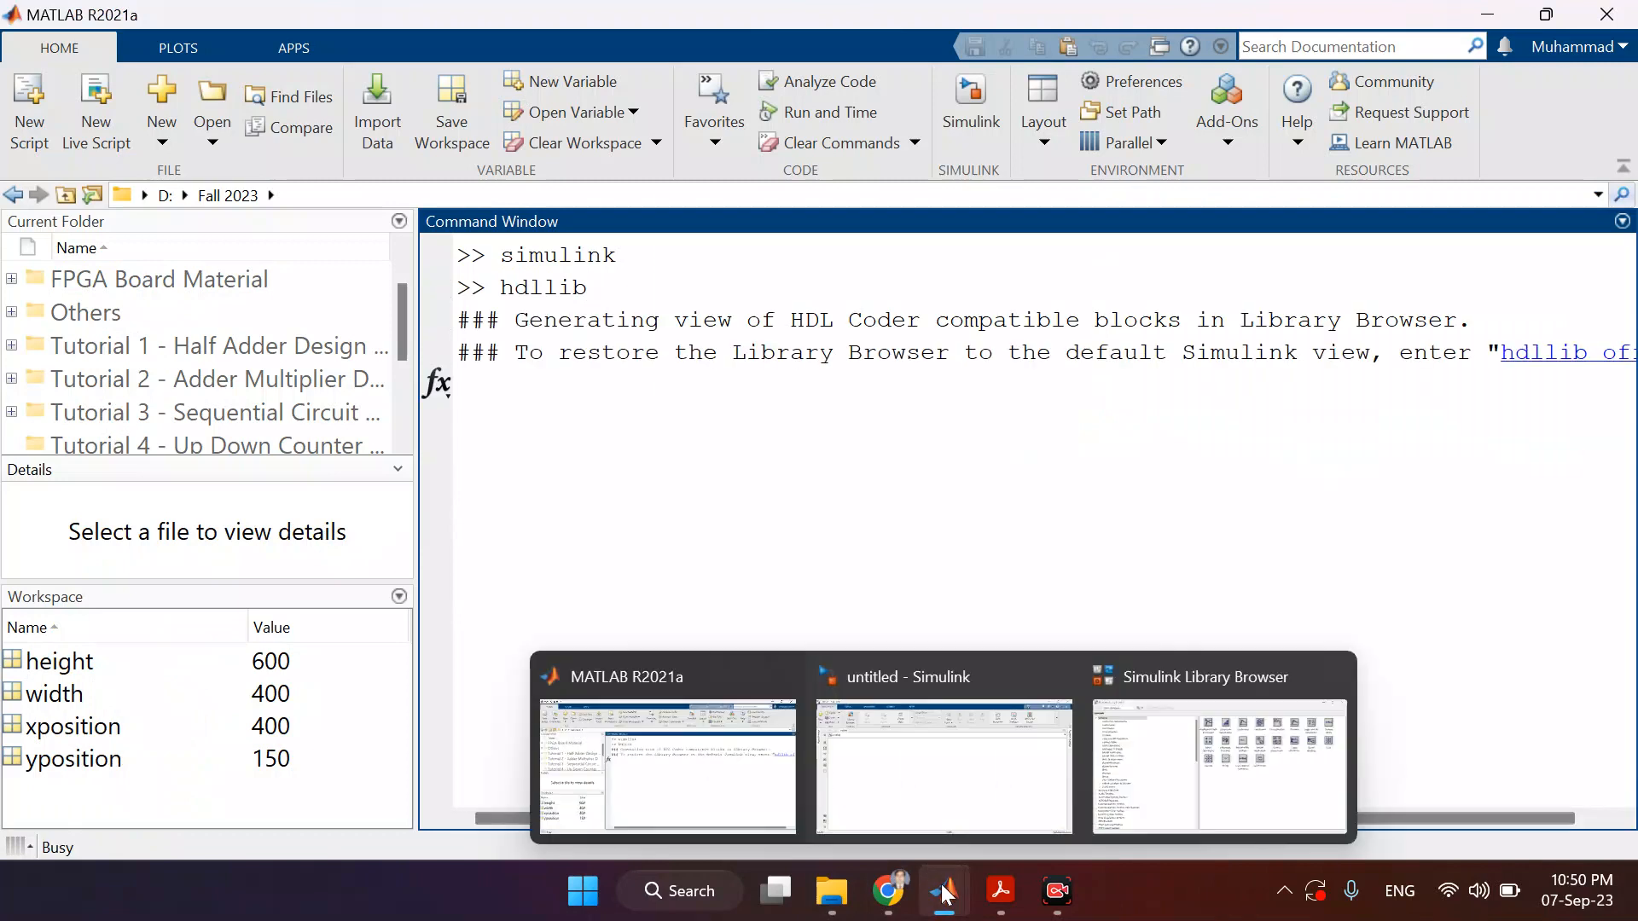
pyautogui.click(1220, 742)
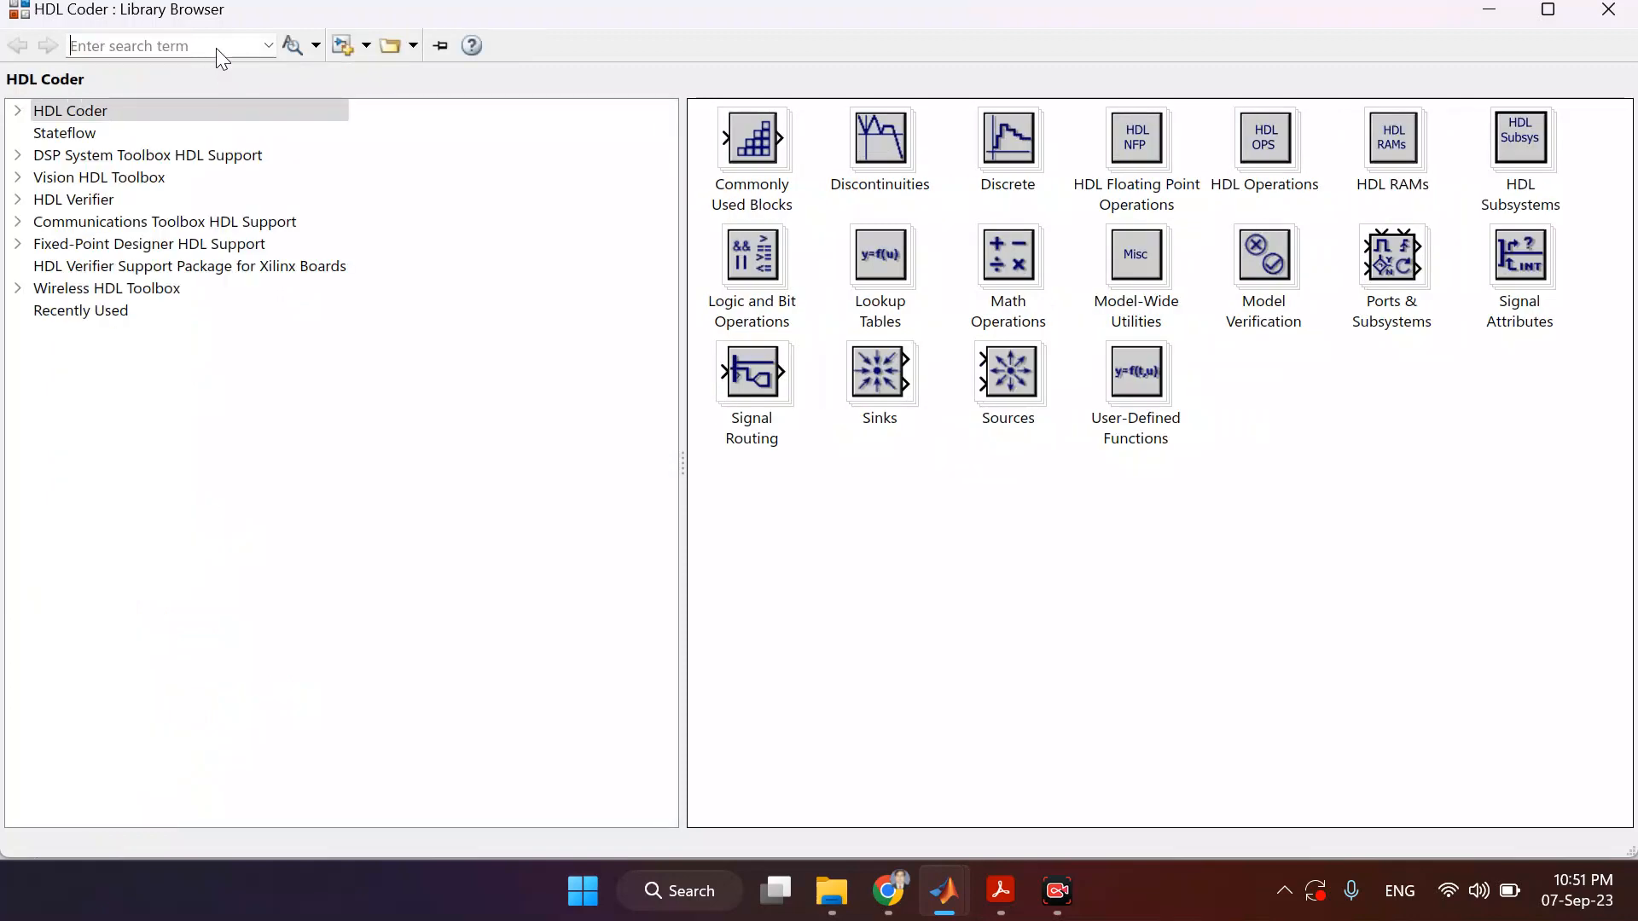
# - Add a Delay block from HDL Coder's Commonly Used Blocks library to the untitled model
pyautogui.click(7, 109)
pyautogui.click(17, 110)
pyautogui.click(137, 133)
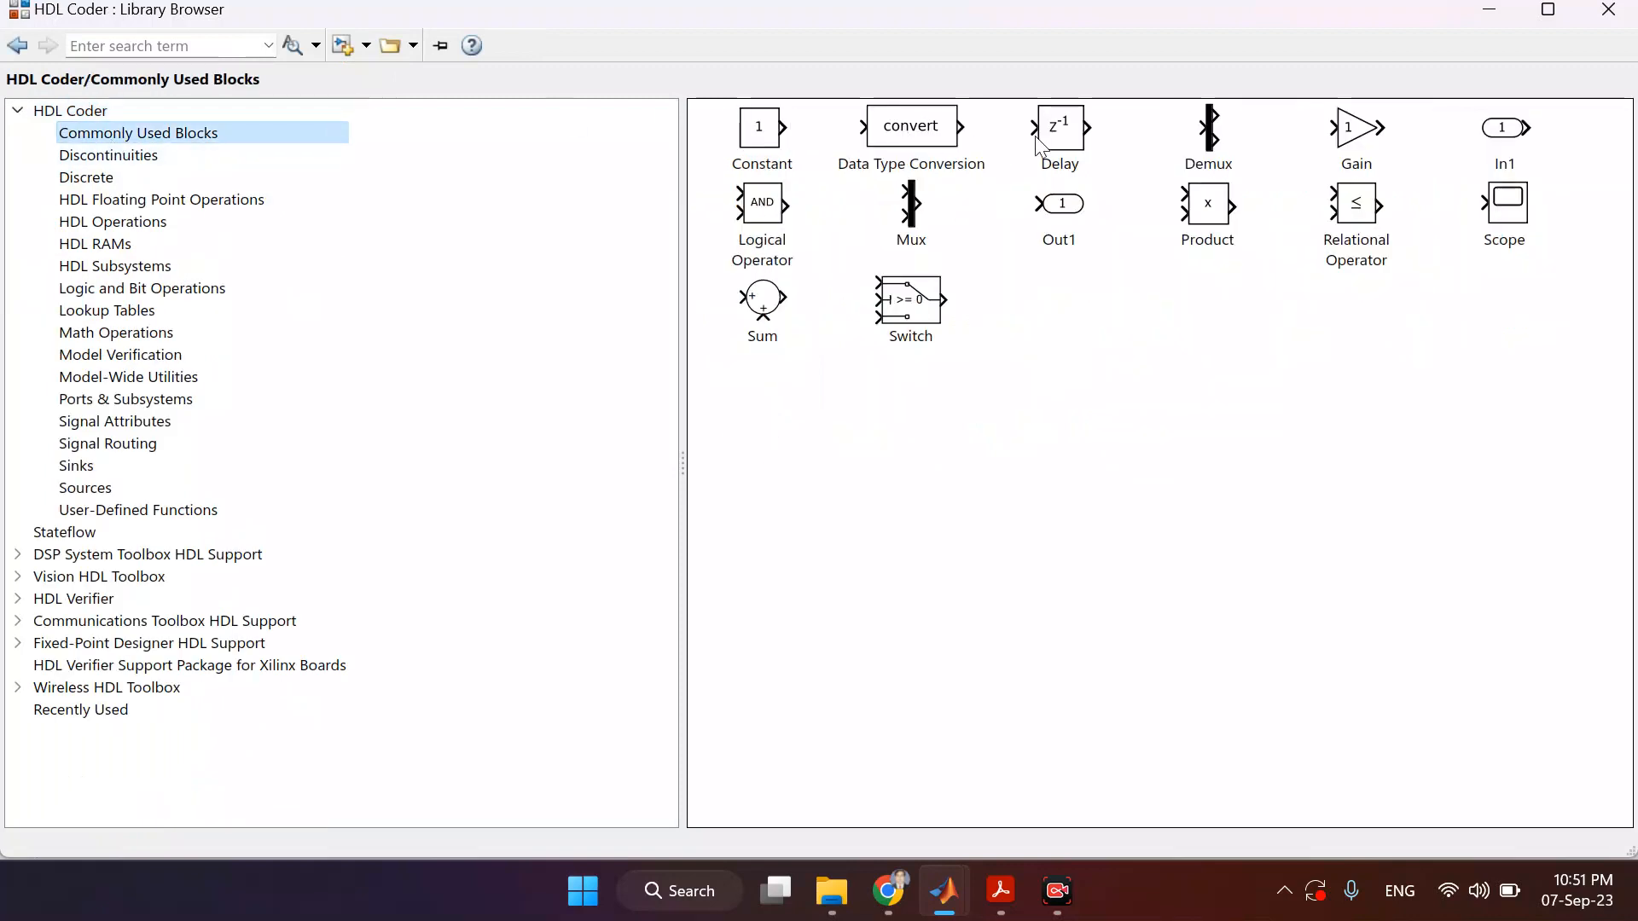
pyautogui.rightClick(1051, 145)
pyautogui.click(1088, 154)
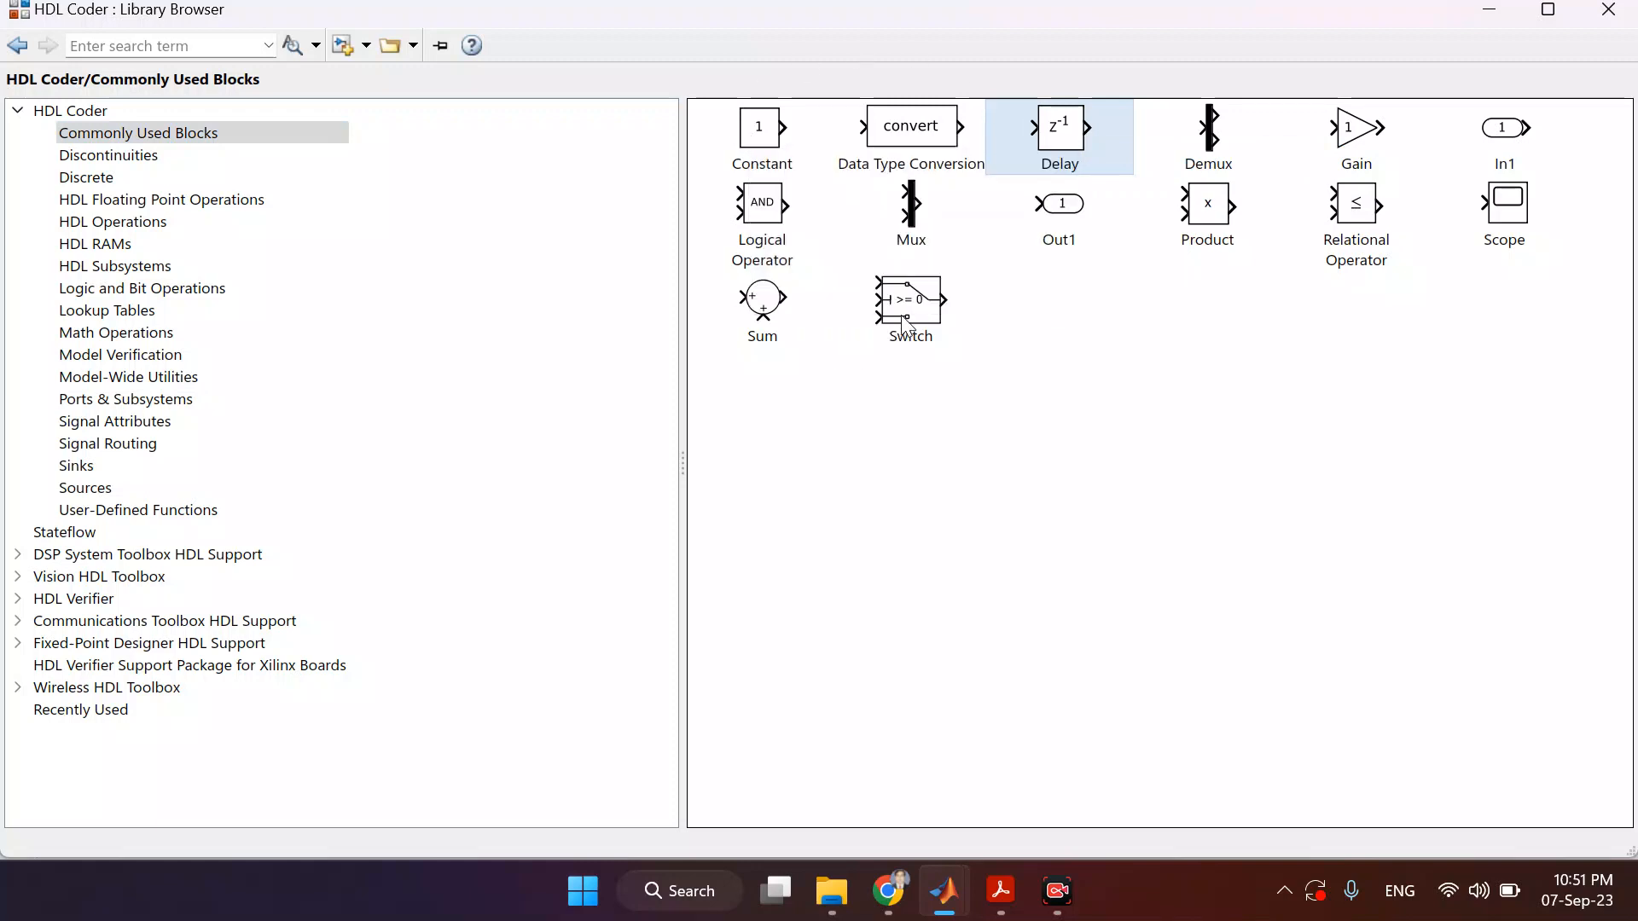
# - Add an Add block from HDL Coder's Math Operations library to the untitled model and show the model
pyautogui.click(760, 144)
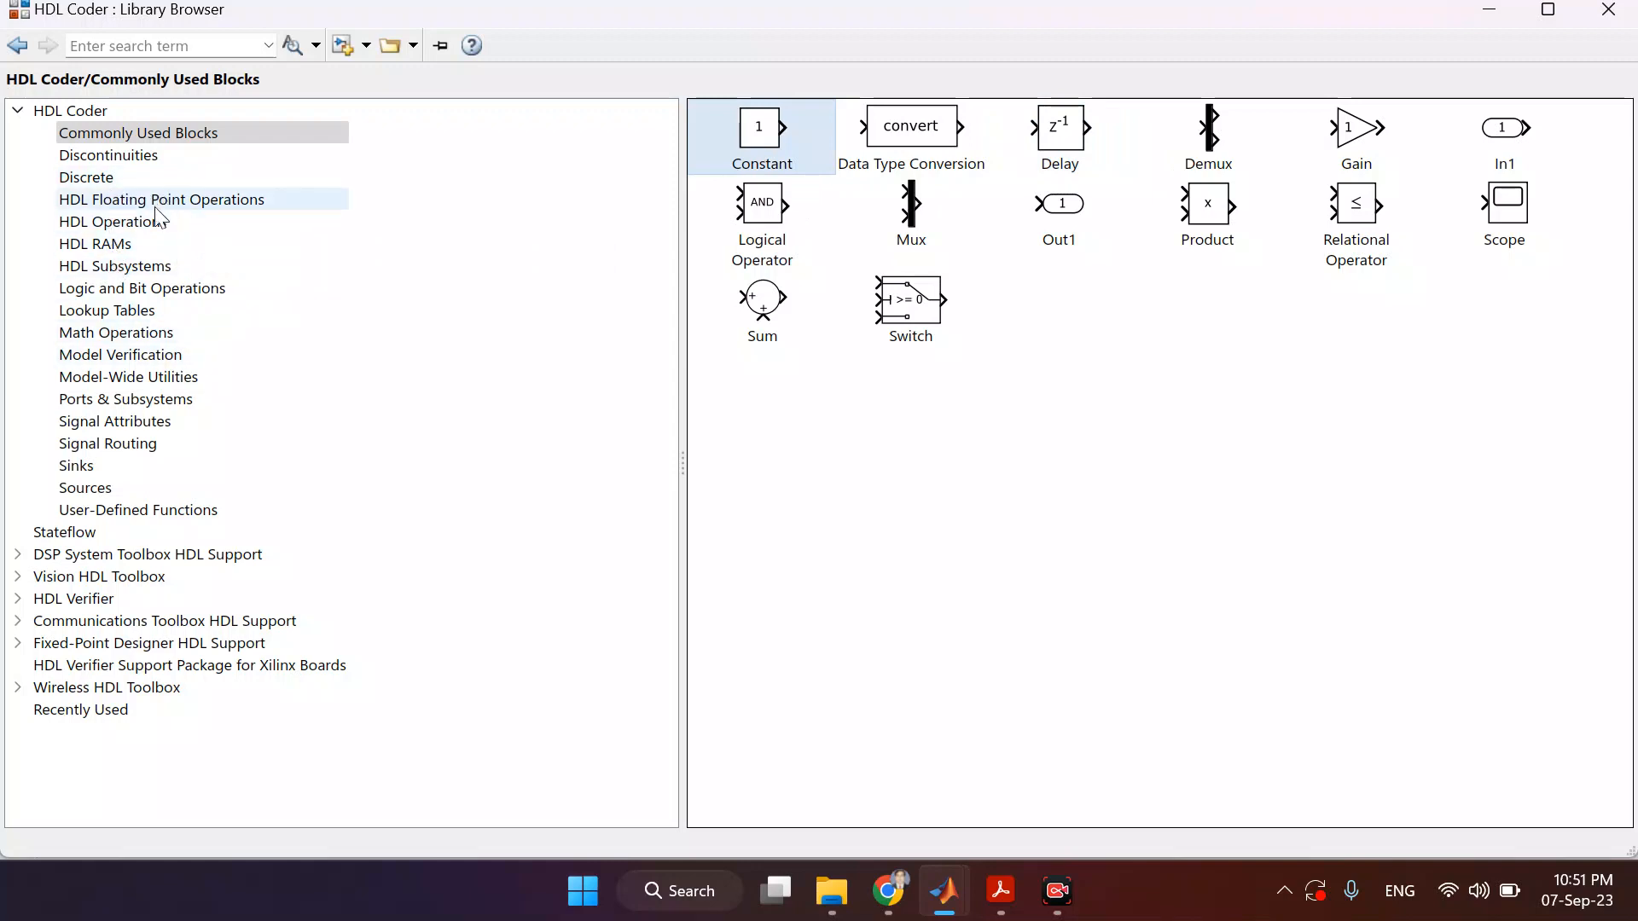
pyautogui.click(154, 333)
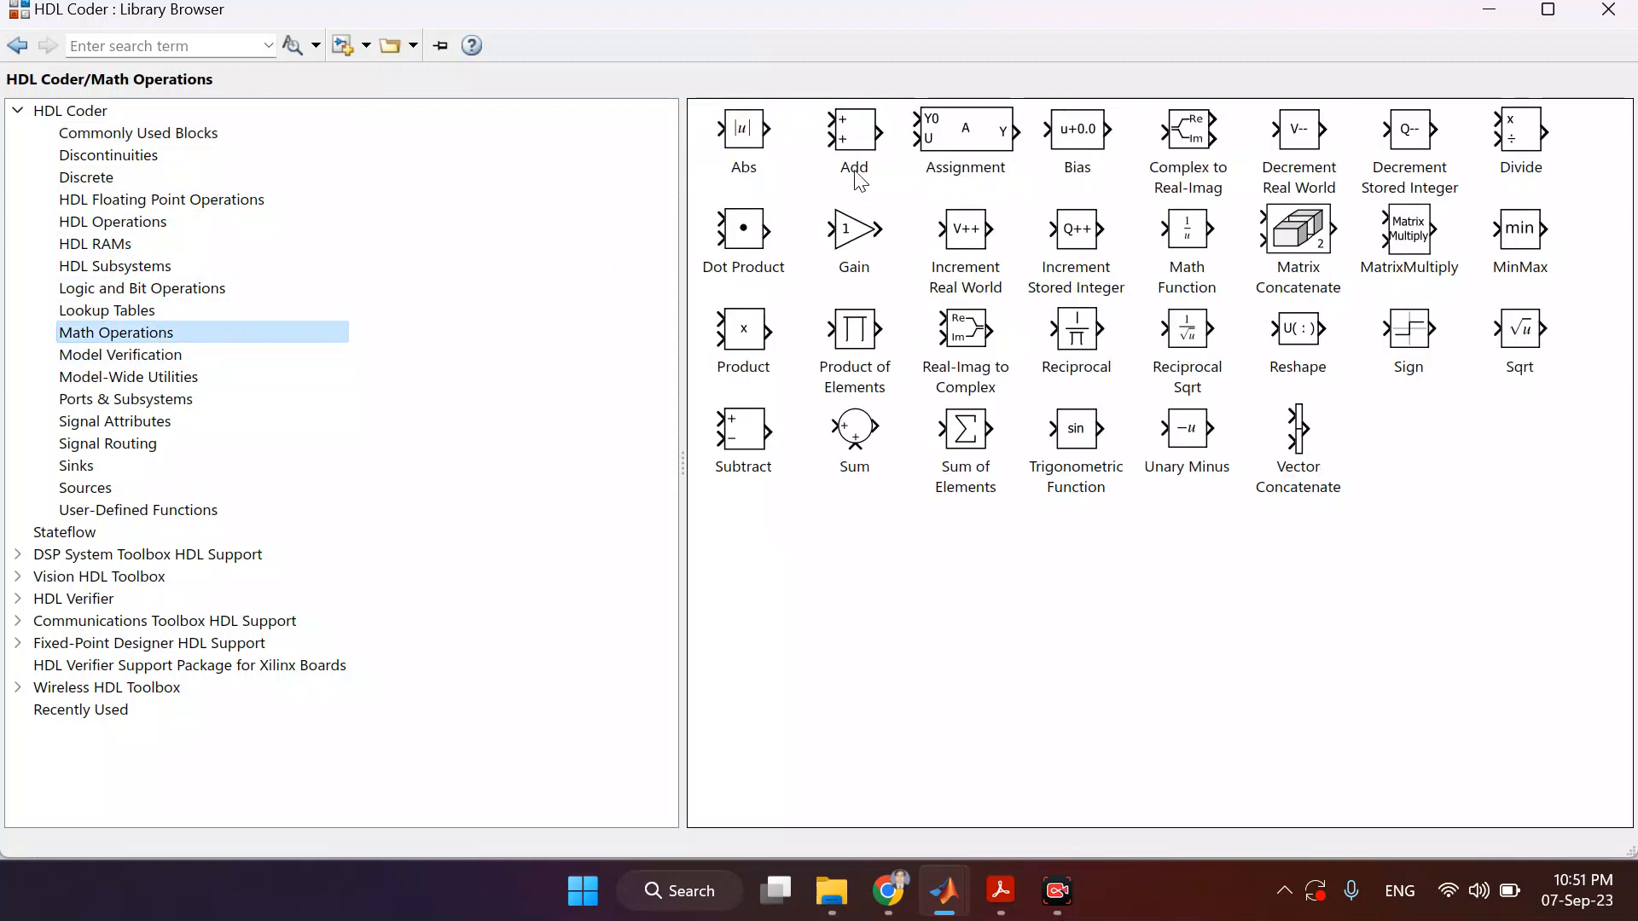
pyautogui.rightClick(853, 160)
pyautogui.click(884, 174)
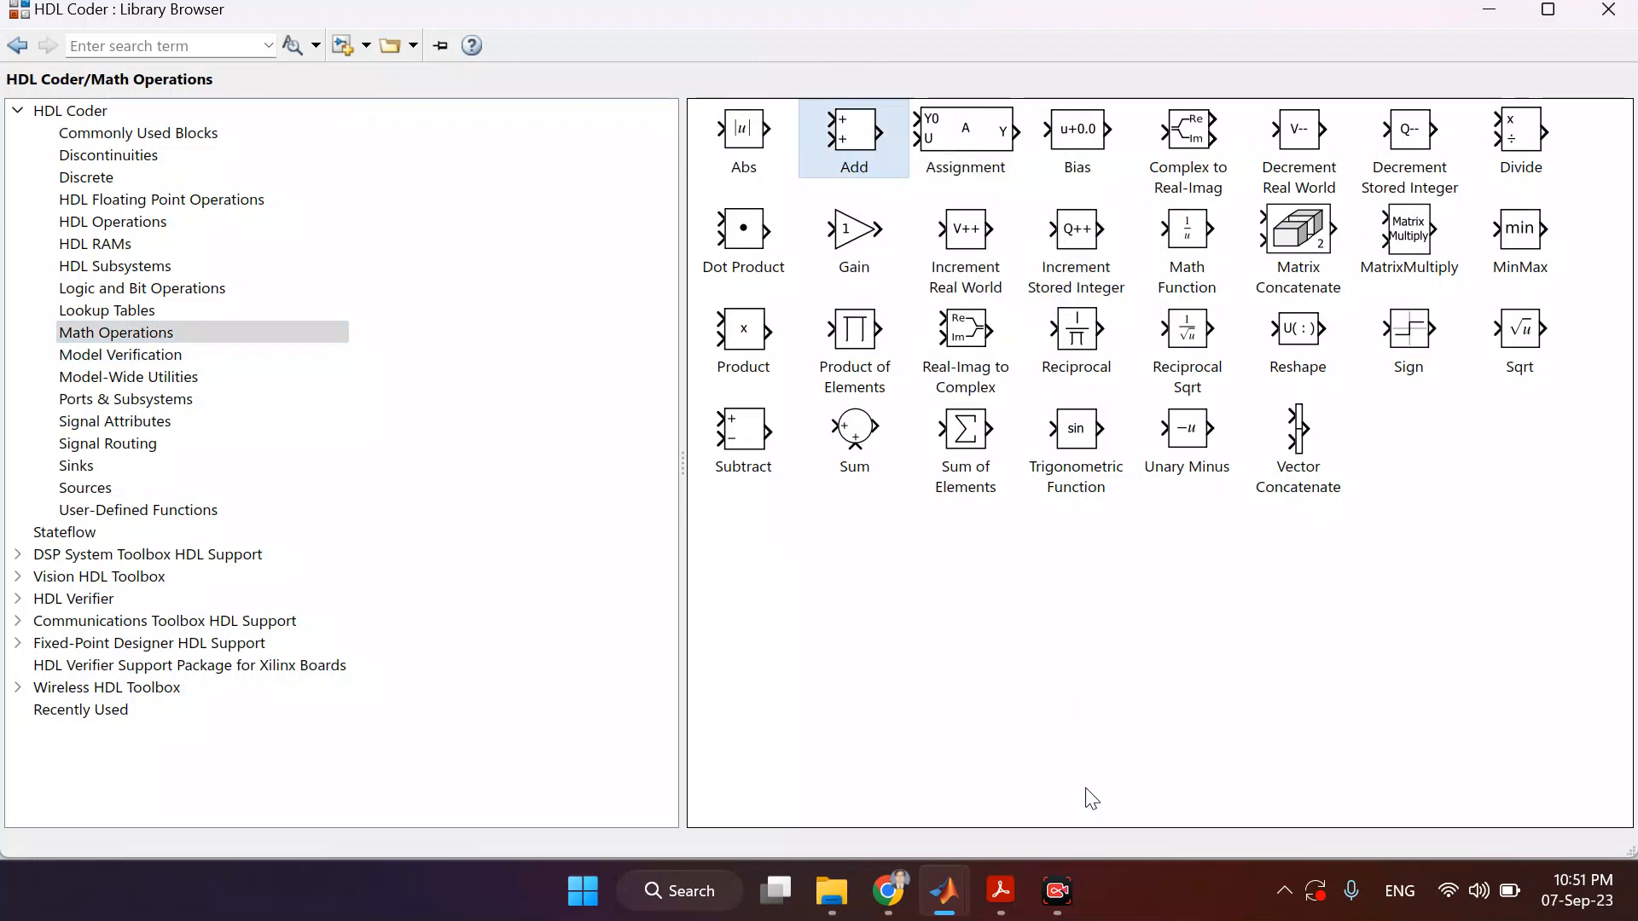
pyautogui.moveTo(944, 891)
pyautogui.click(932, 799)
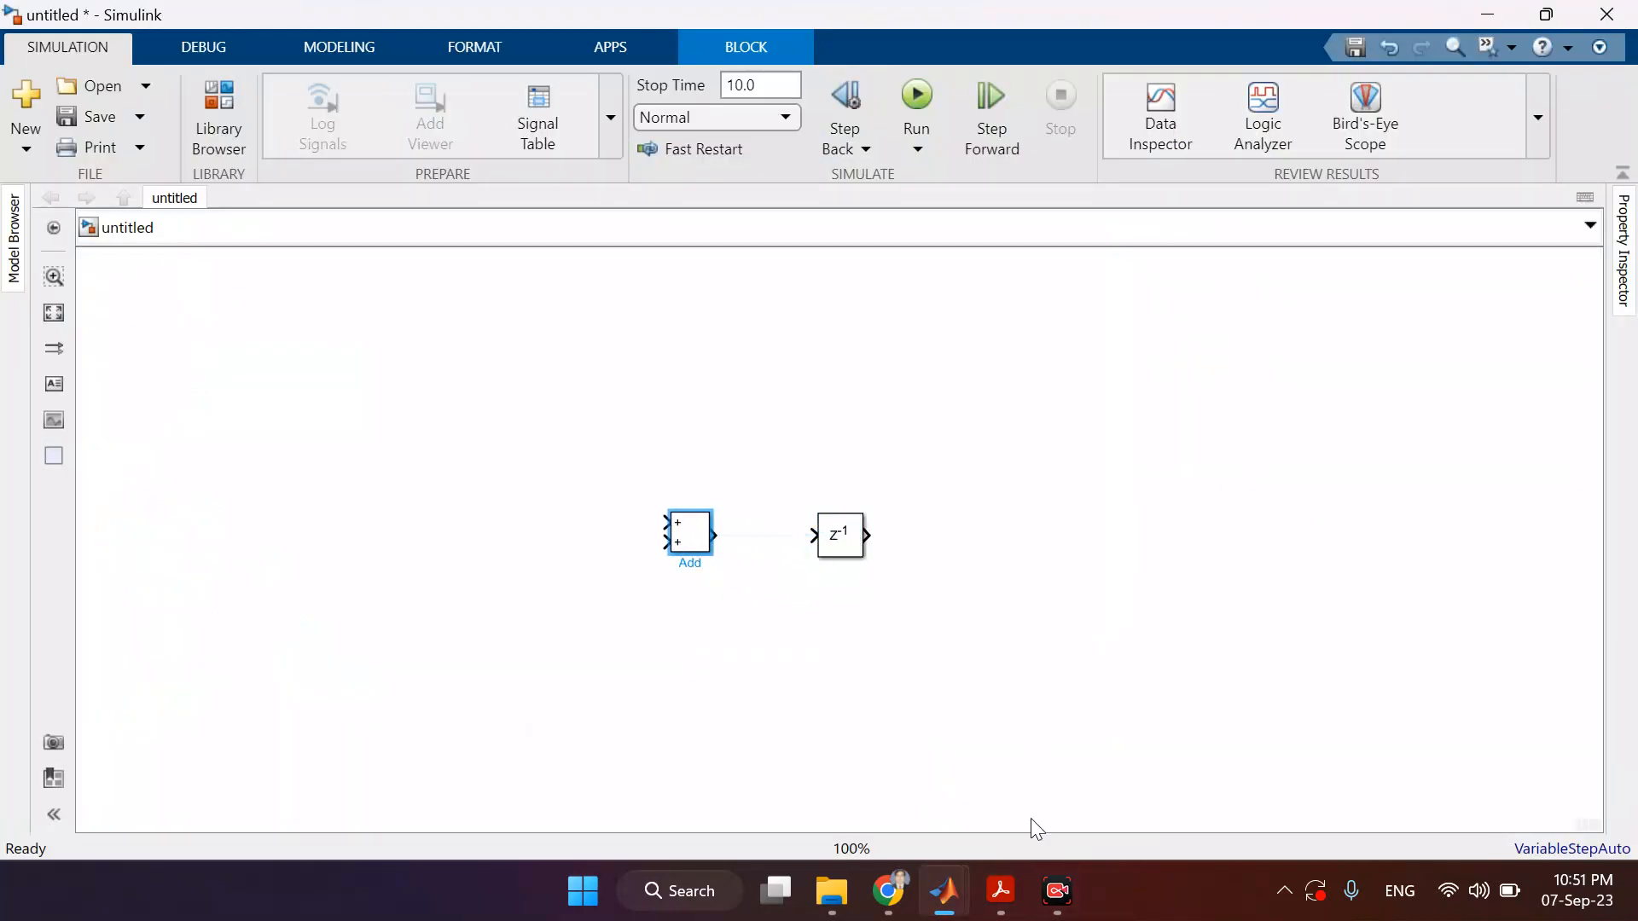
# - Check the Fibonacci difference equation in the tutorial PDF against the Add and Delay blocks in the Simulink model
pyautogui.click(1012, 898)
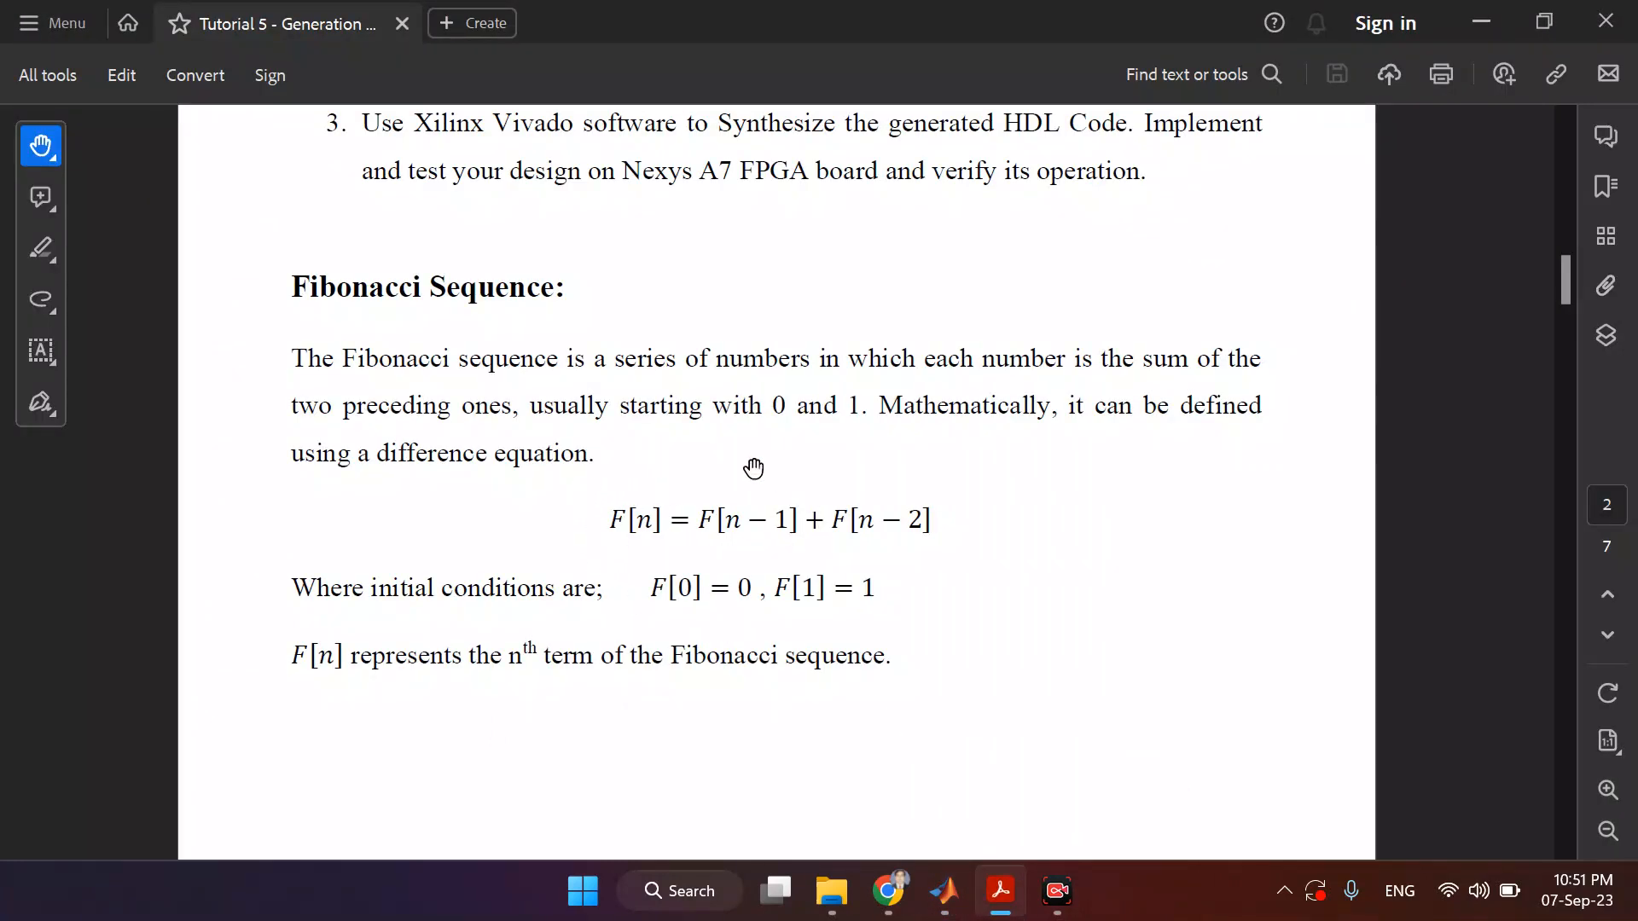
pyautogui.moveTo(949, 887)
pyautogui.click(972, 750)
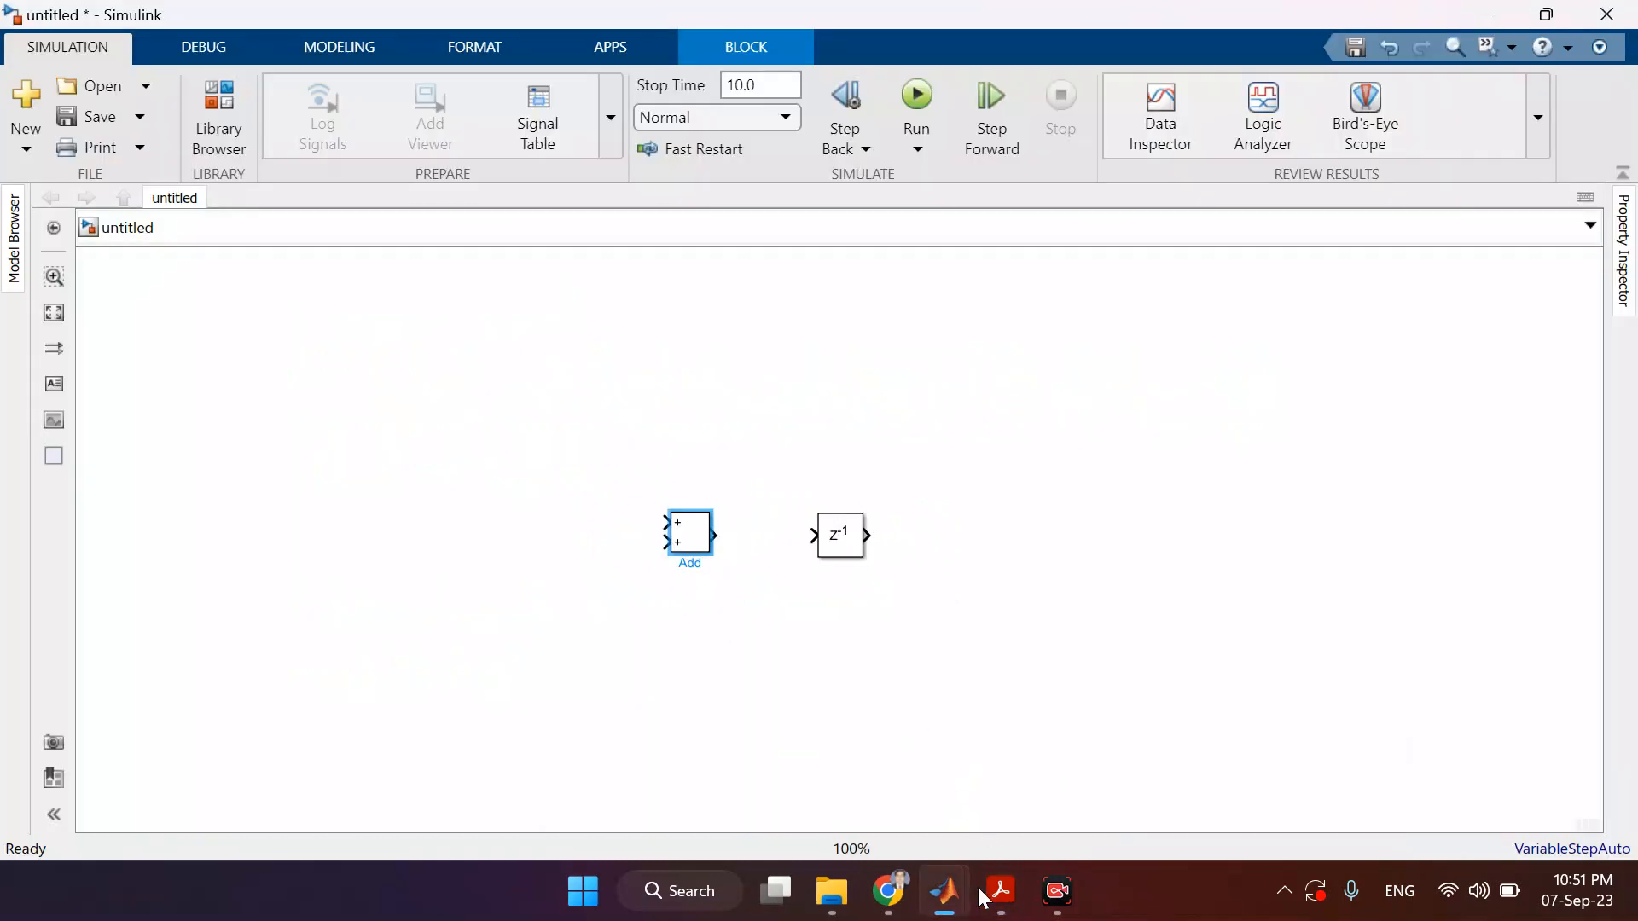
pyautogui.click(1000, 890)
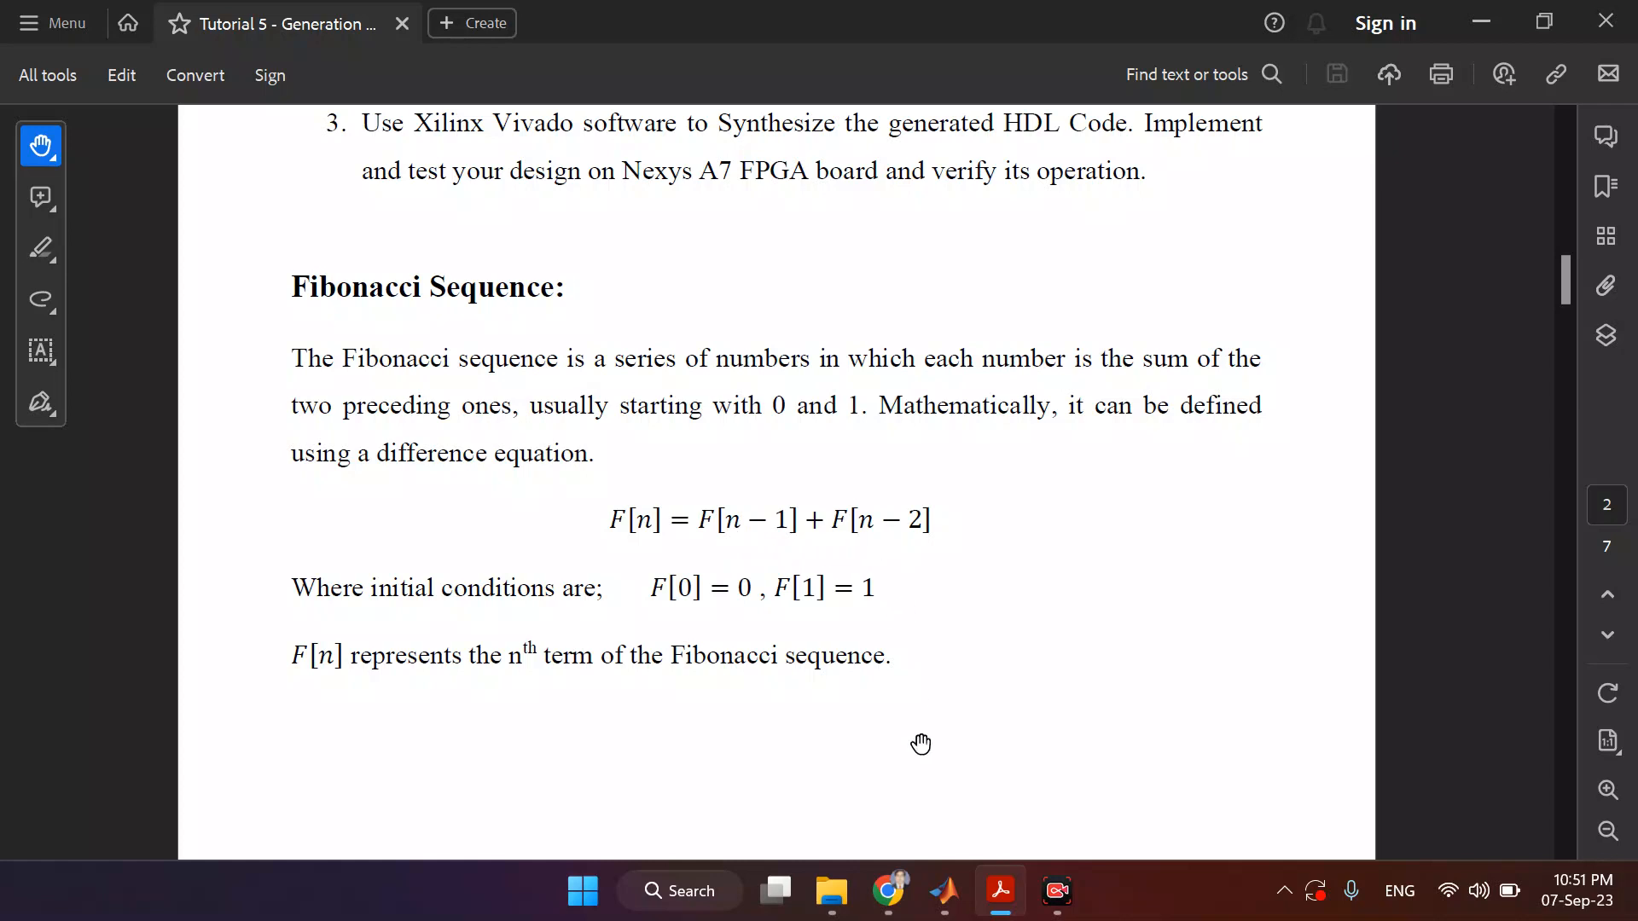
pyautogui.moveTo(944, 891)
pyautogui.click(880, 693)
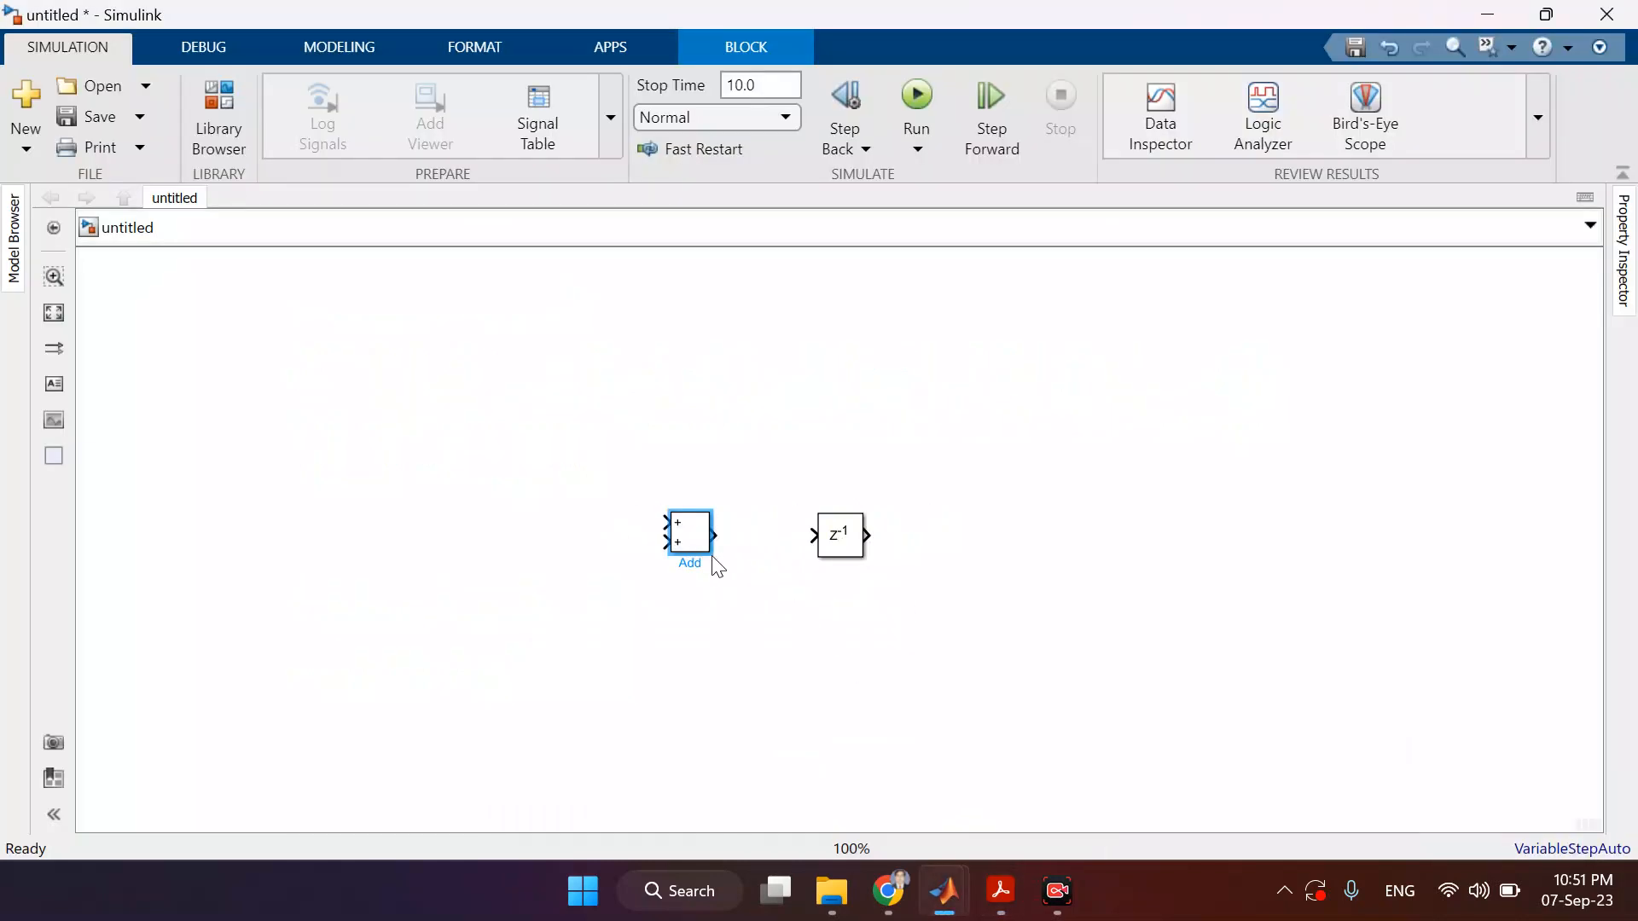
# - Enlarge the Add block into a tall rectangle and connect its output to the Delay block placed beside it
pyautogui.moveTo(714, 554); pyautogui.dragTo(733, 653)
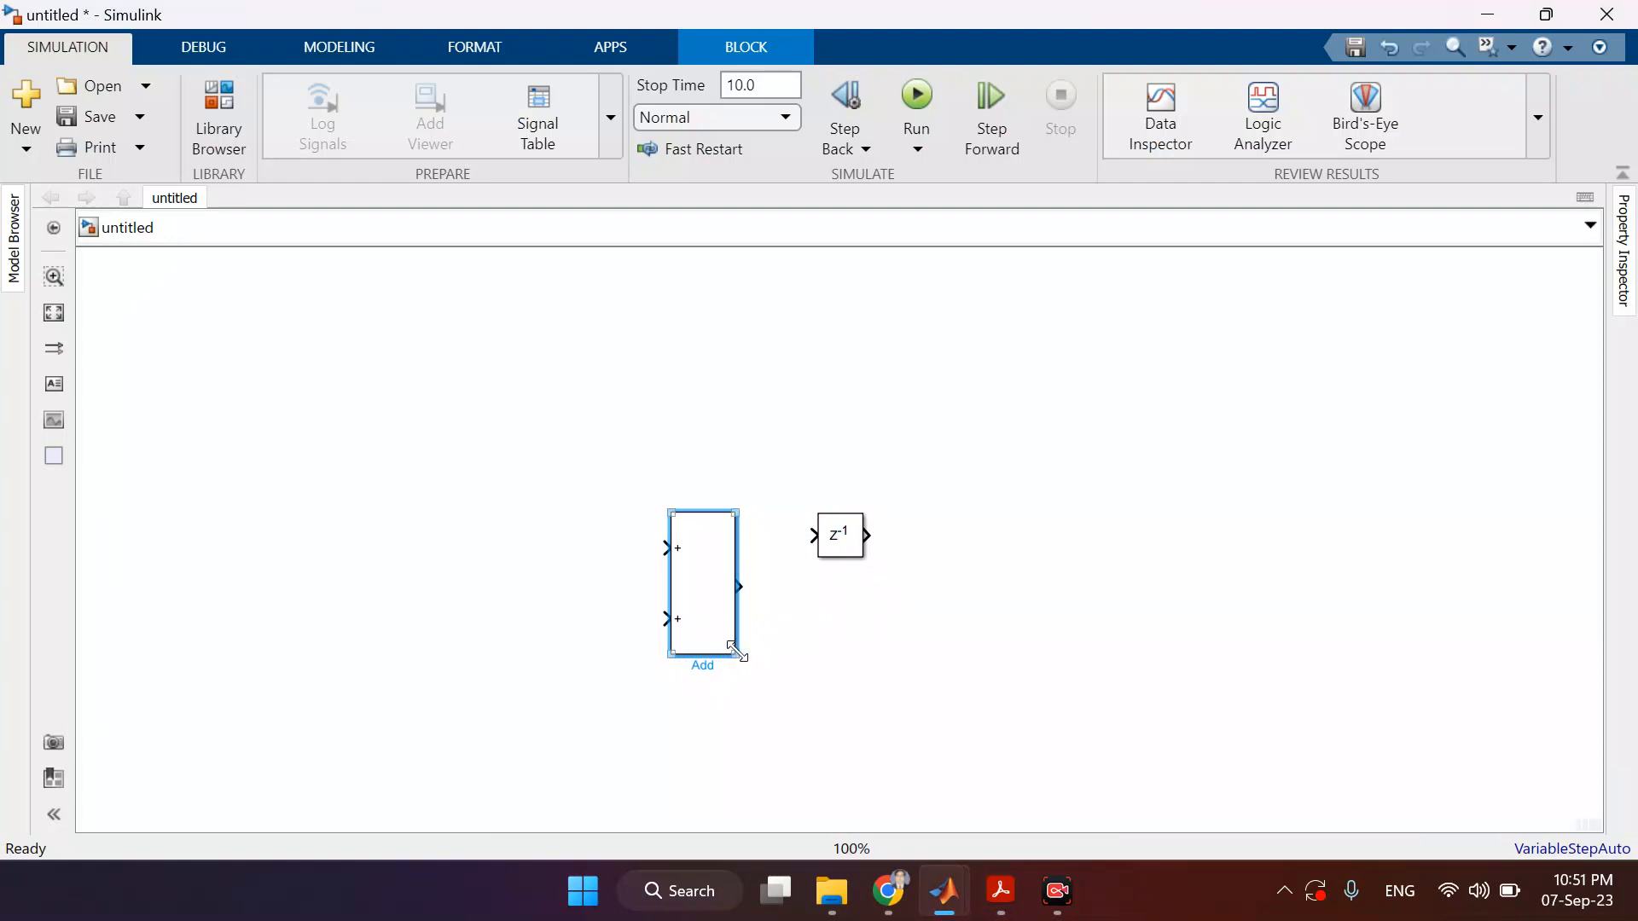
pyautogui.moveTo(737, 651); pyautogui.dragTo(724, 650)
pyautogui.moveTo(840, 536); pyautogui.dragTo(783, 580)
pyautogui.click(778, 587)
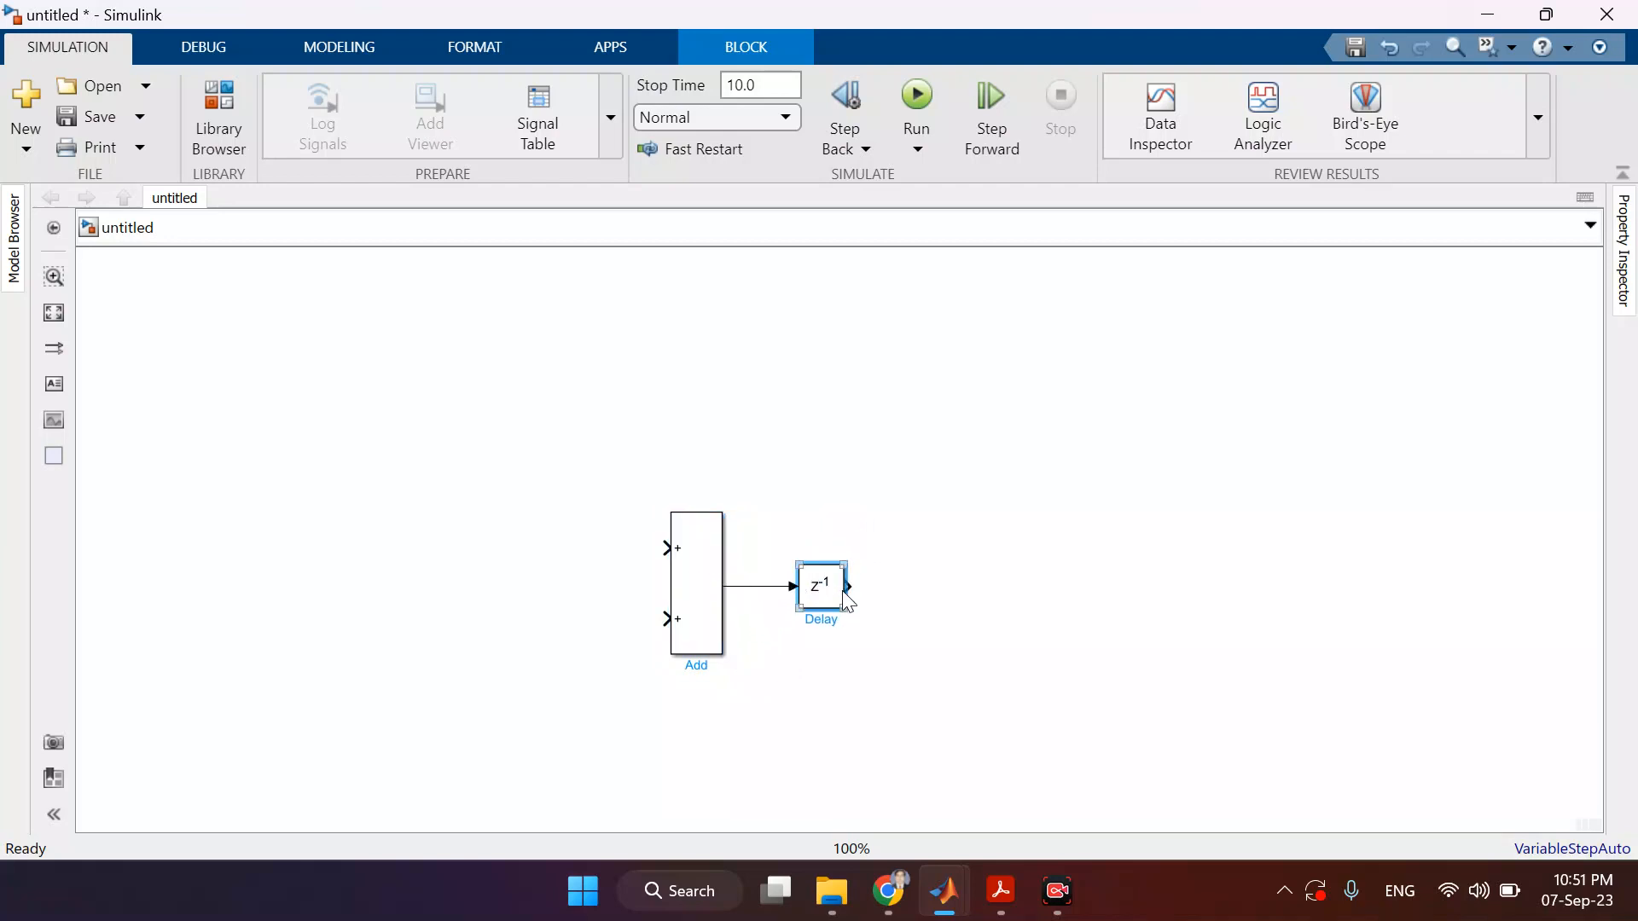
# - Duplicate the Delay block and place the copy in line with the original, on its output side
pyautogui.moveTo(826, 599); pyautogui.dragTo(987, 597)
pyautogui.click(1028, 605)
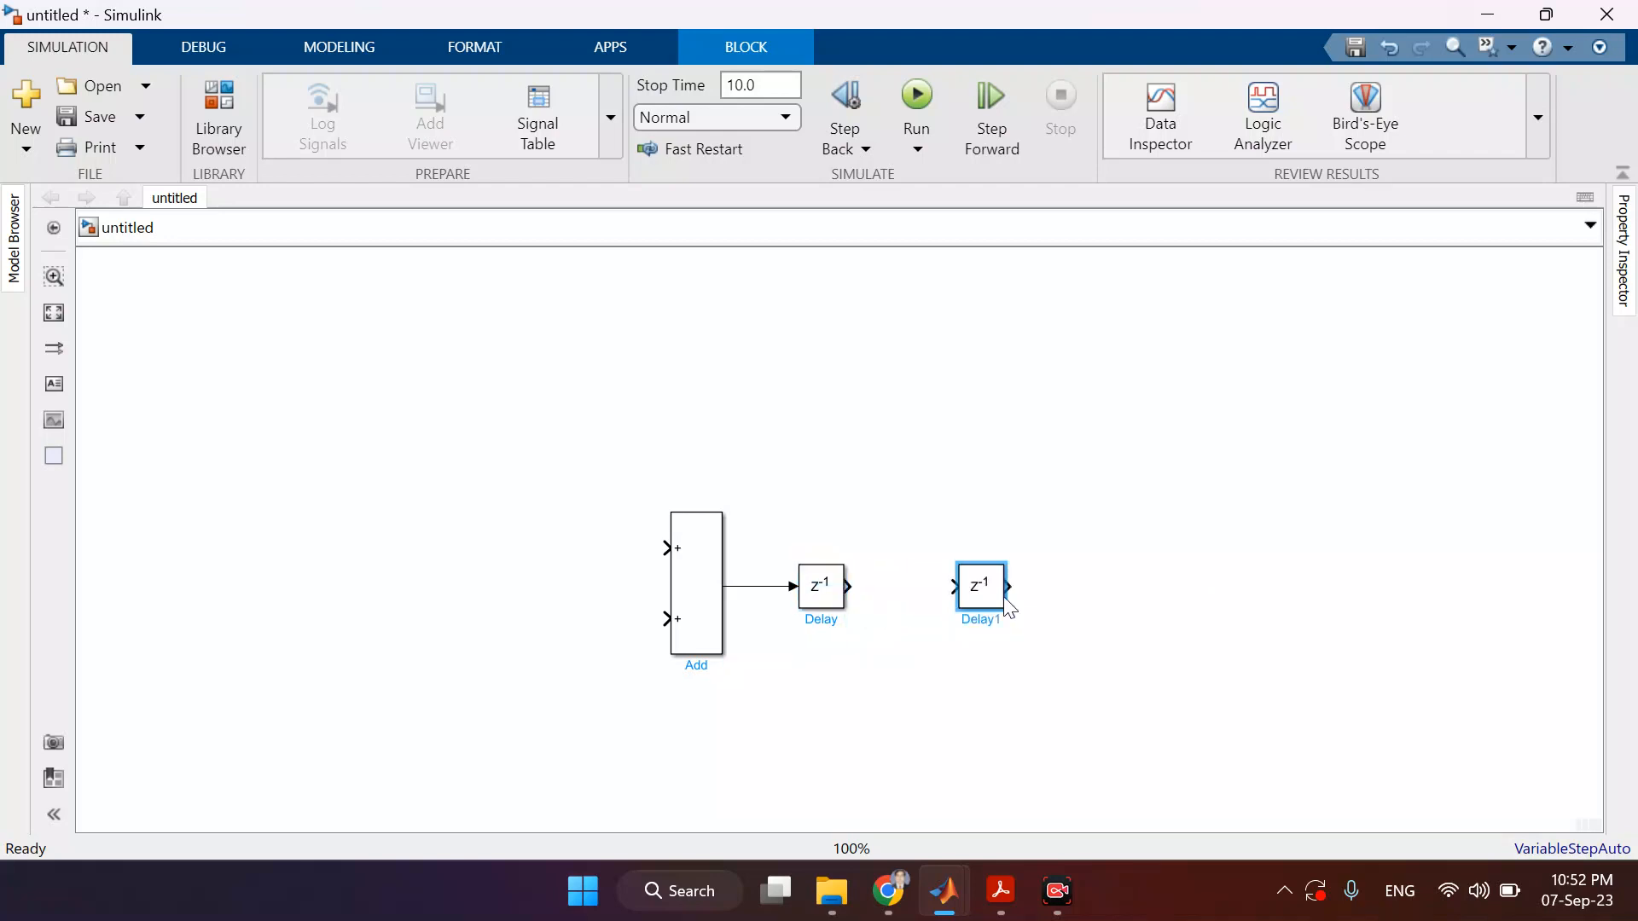
pyautogui.click(884, 658)
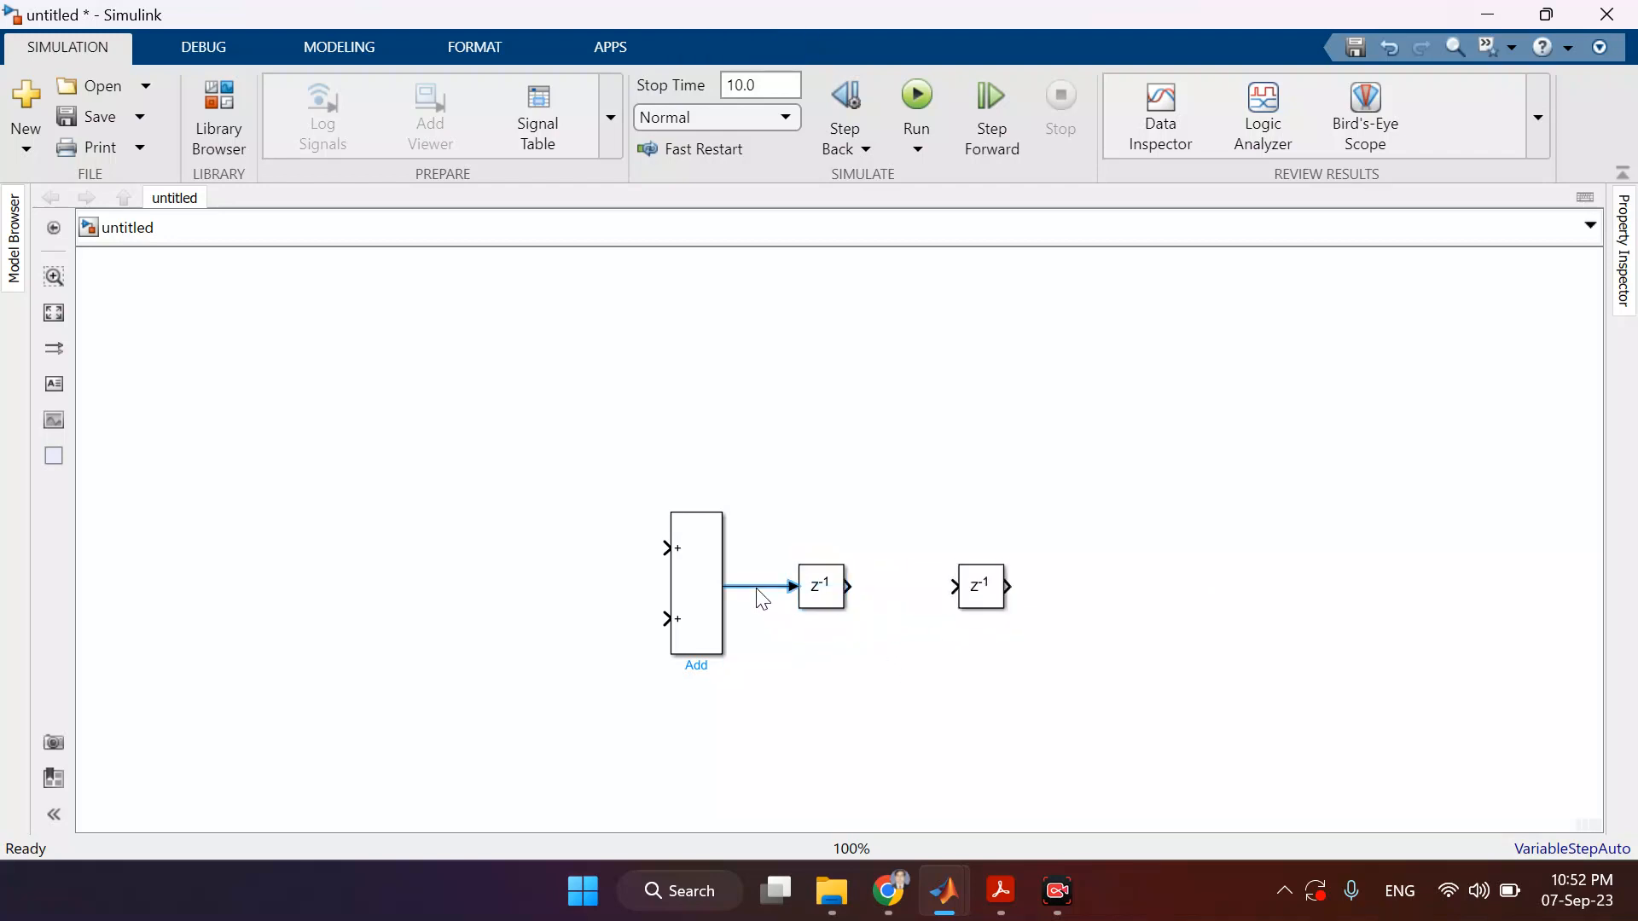
# - Name the signal between the Add block and the first Delay block Fn
pyautogui.doubleClick(763, 600)
pyautogui.write('Fn')
pyautogui.click(922, 710)
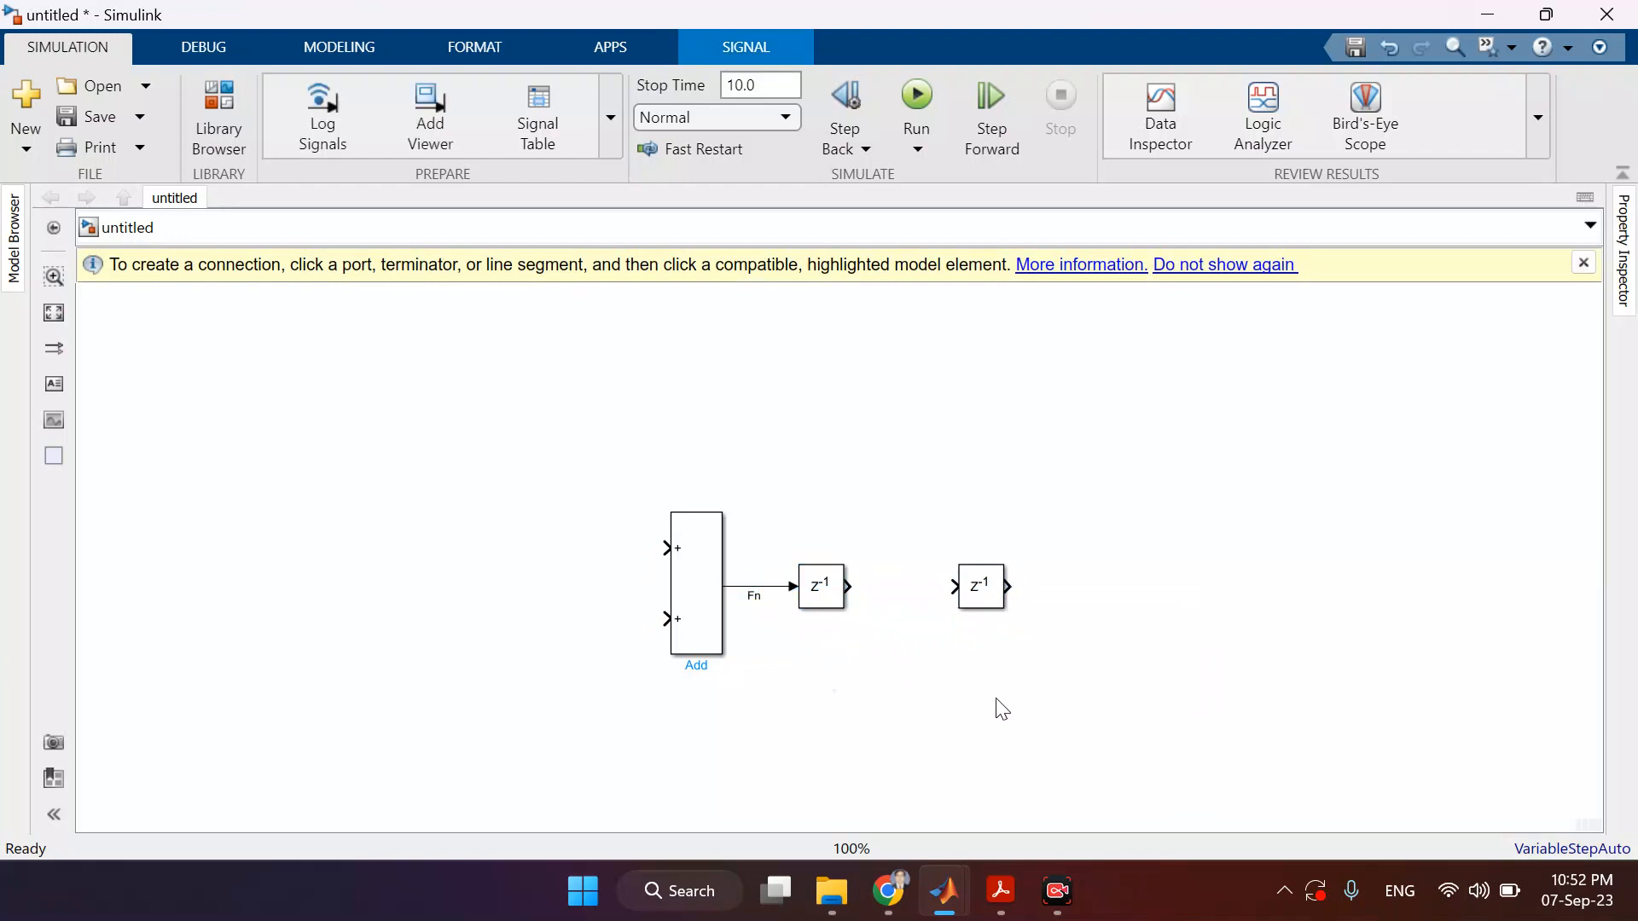
# - Connect the first Delay block's output to the second Delay block and name that signal Fn_1
pyautogui.press('space')
pyautogui.click(893, 531)
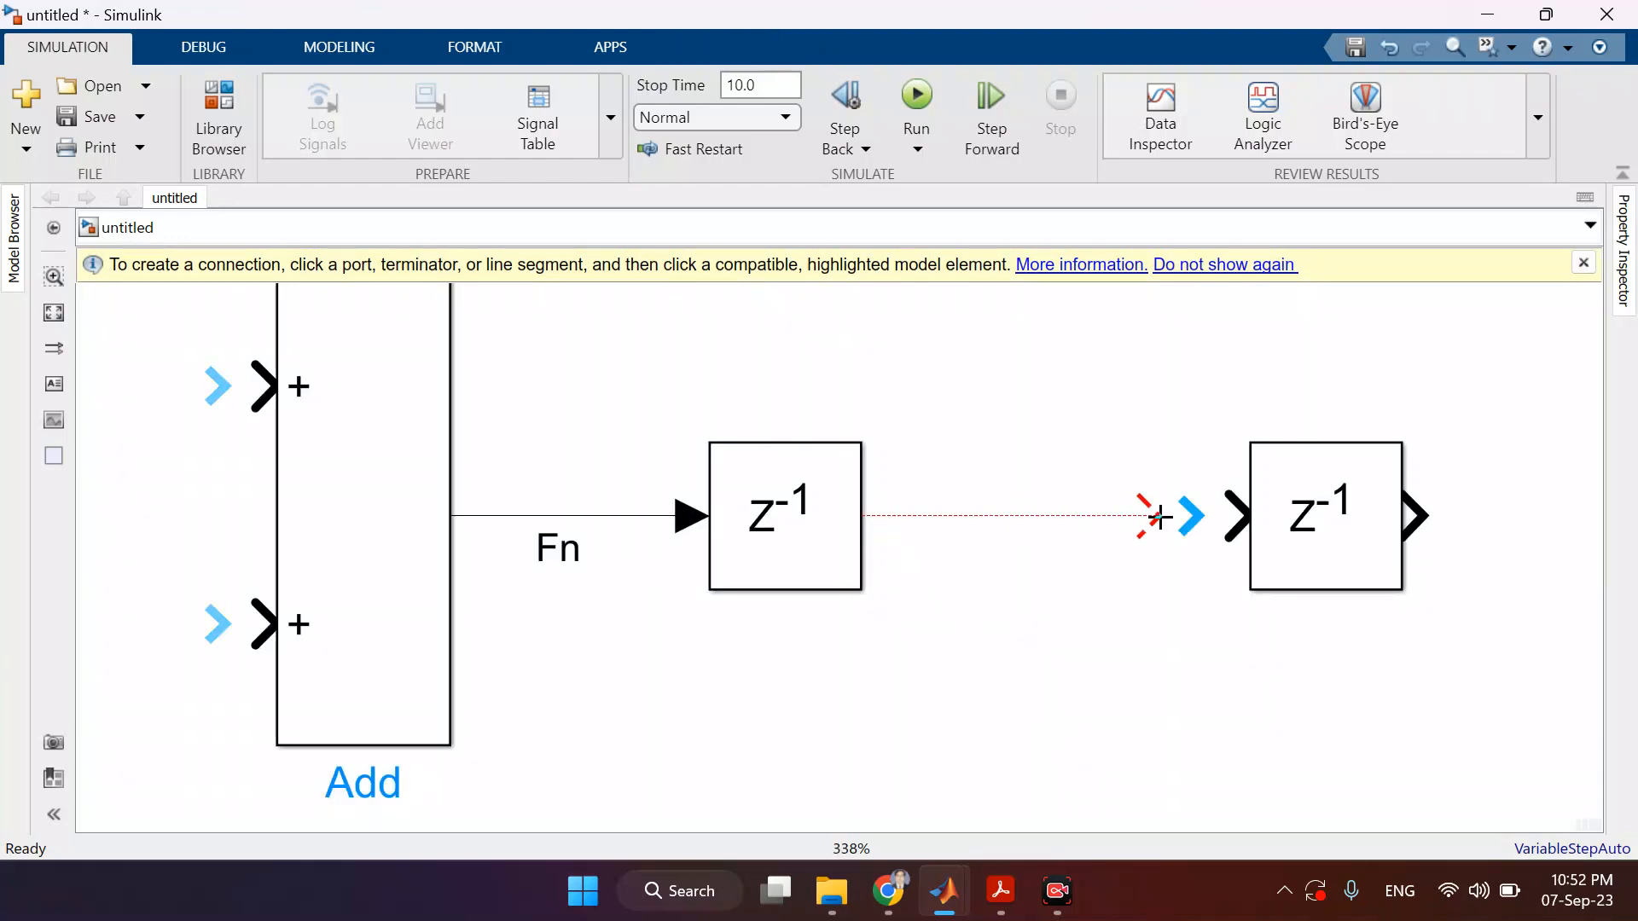
pyautogui.click(1158, 516)
pyautogui.doubleClick(959, 519)
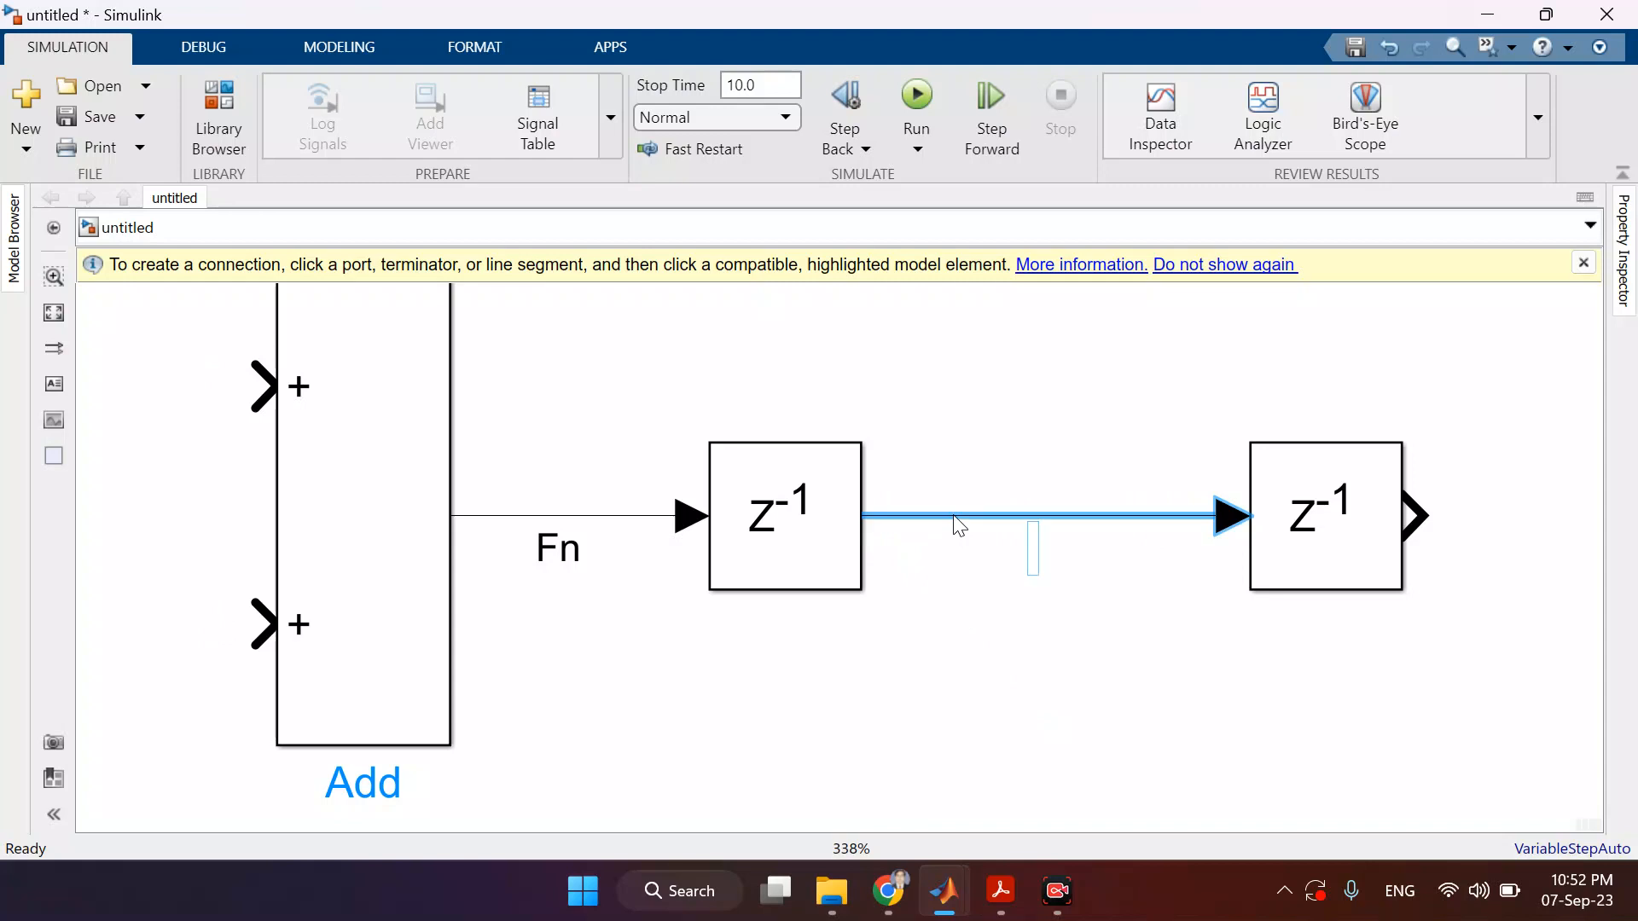
pyautogui.write('Fn_1')
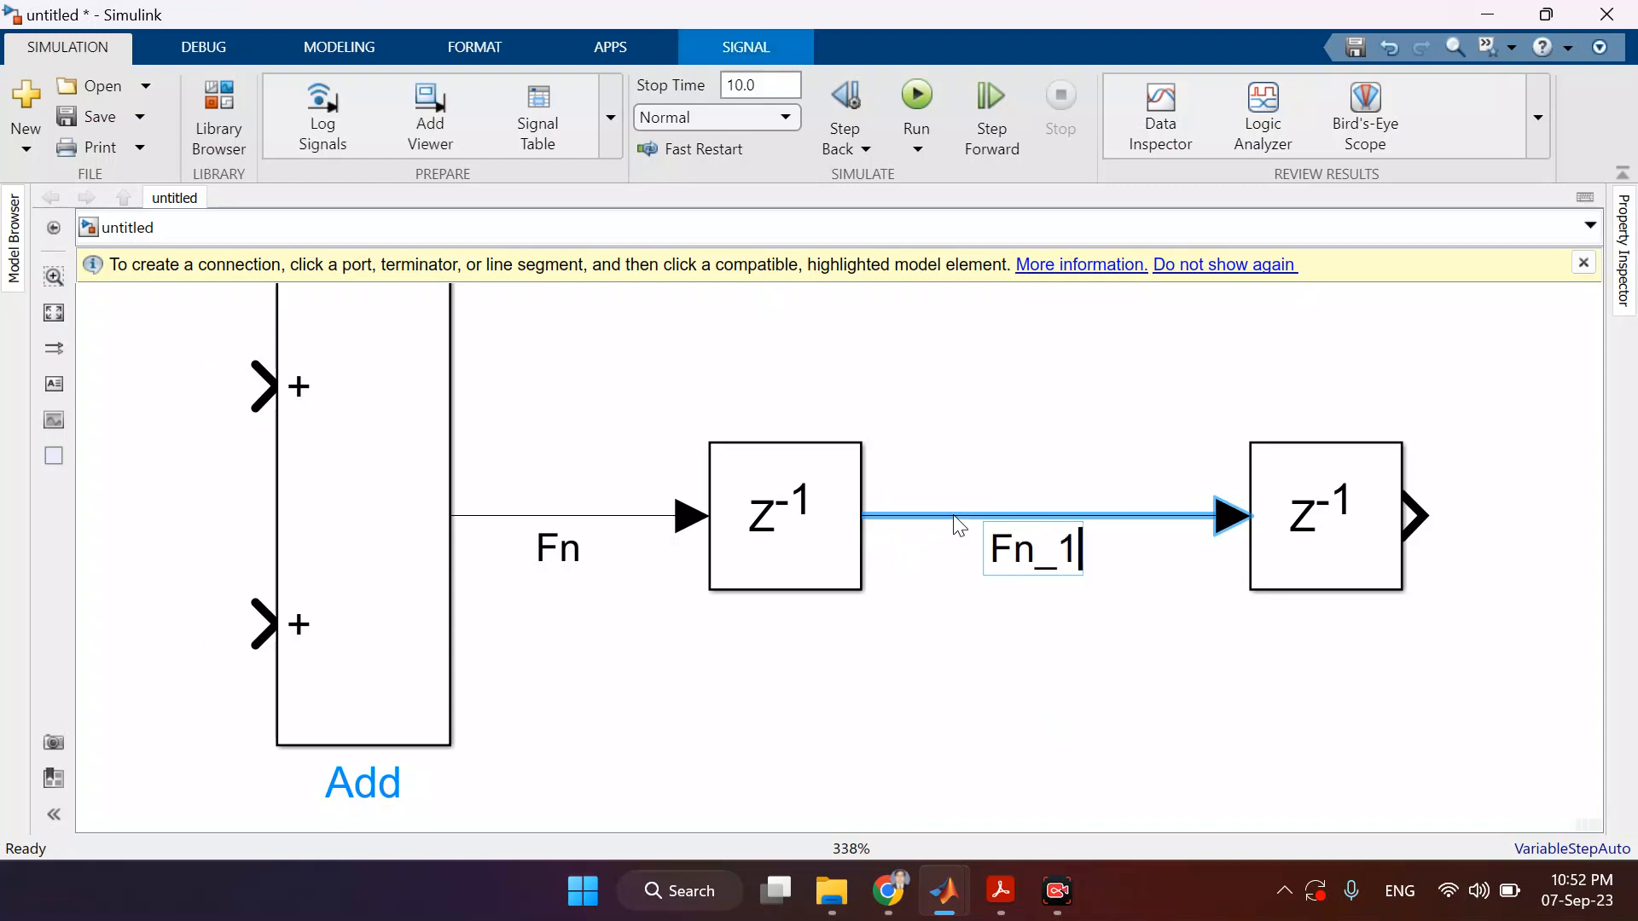
pyautogui.click(1094, 698)
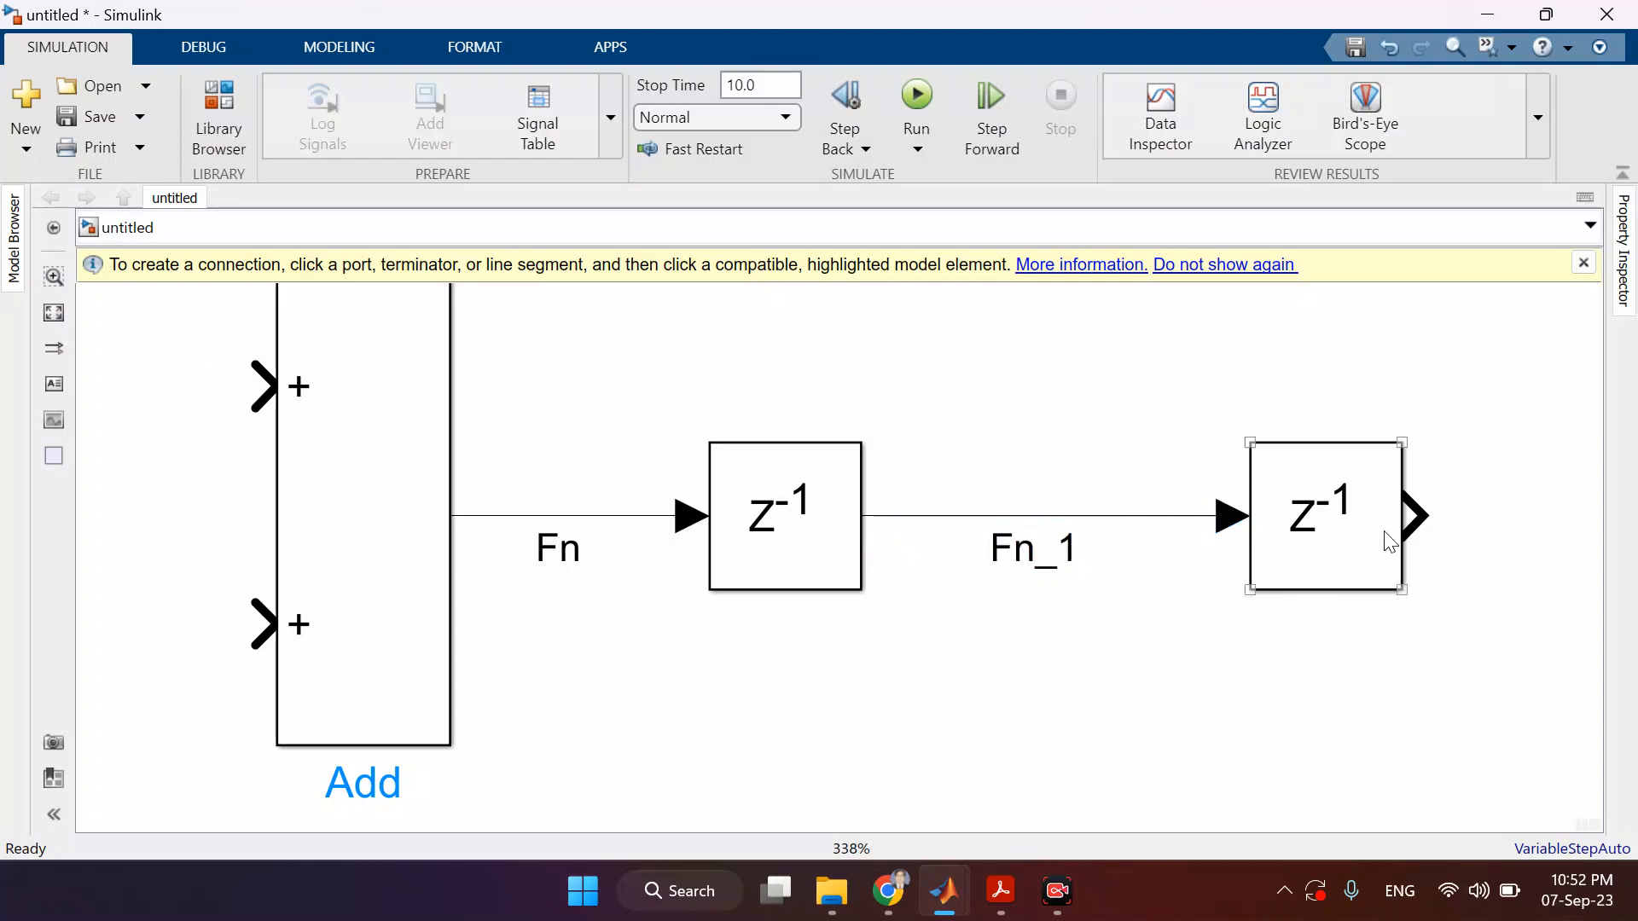
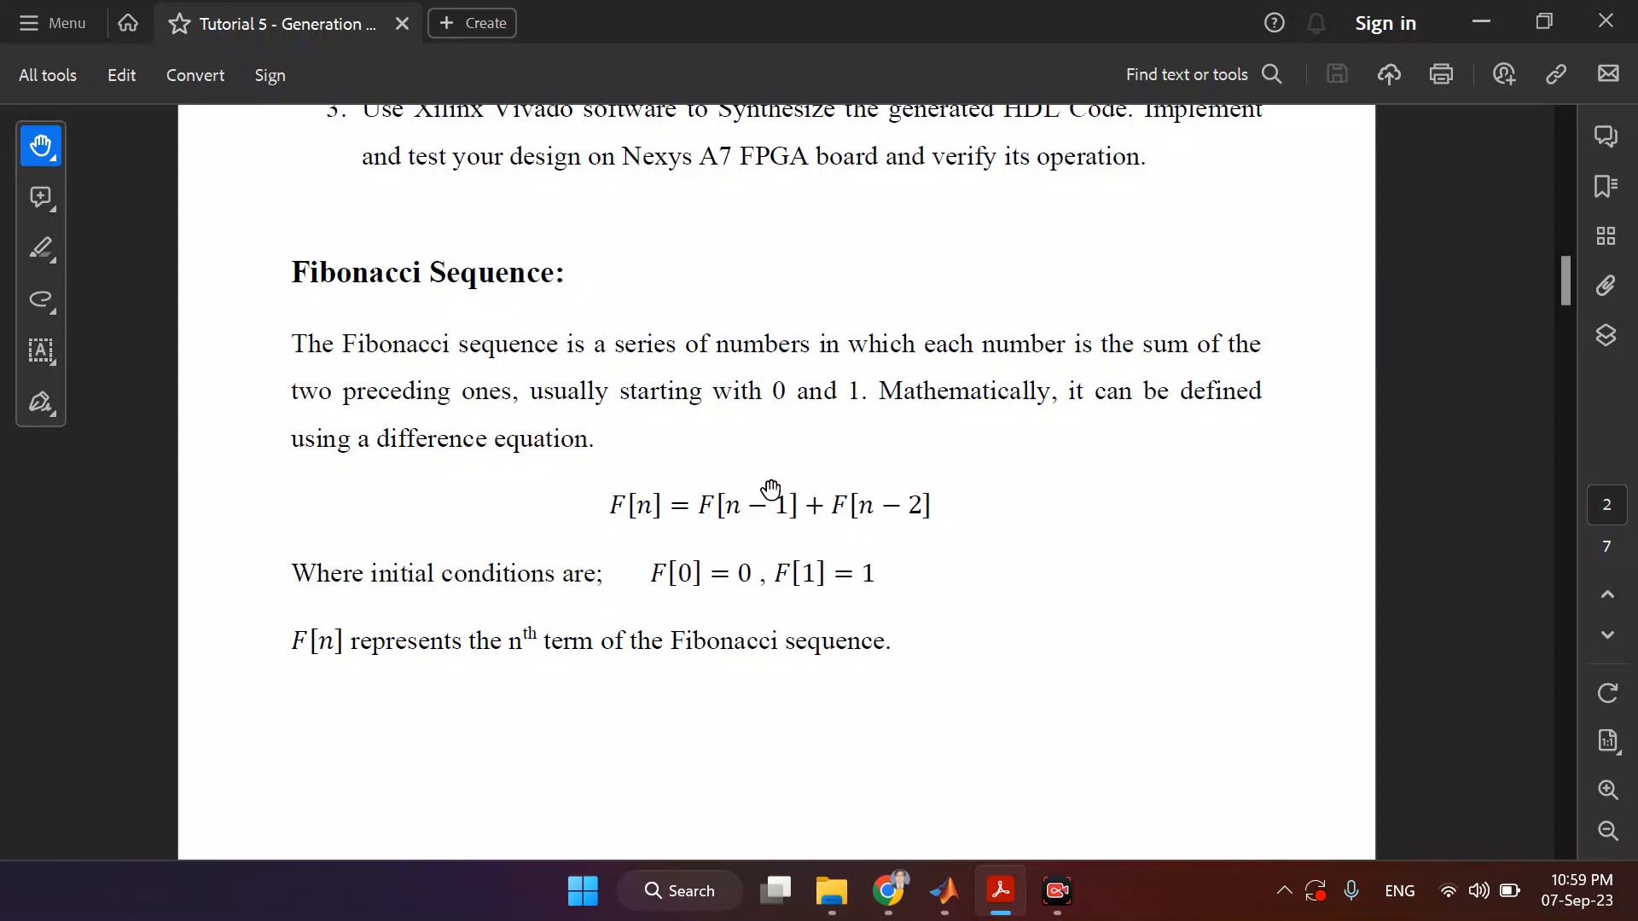
# - Switch to the Tutorial_5 model in Simulink and set the first Delay block's initial condition to 1
pyautogui.moveTo(944, 890)
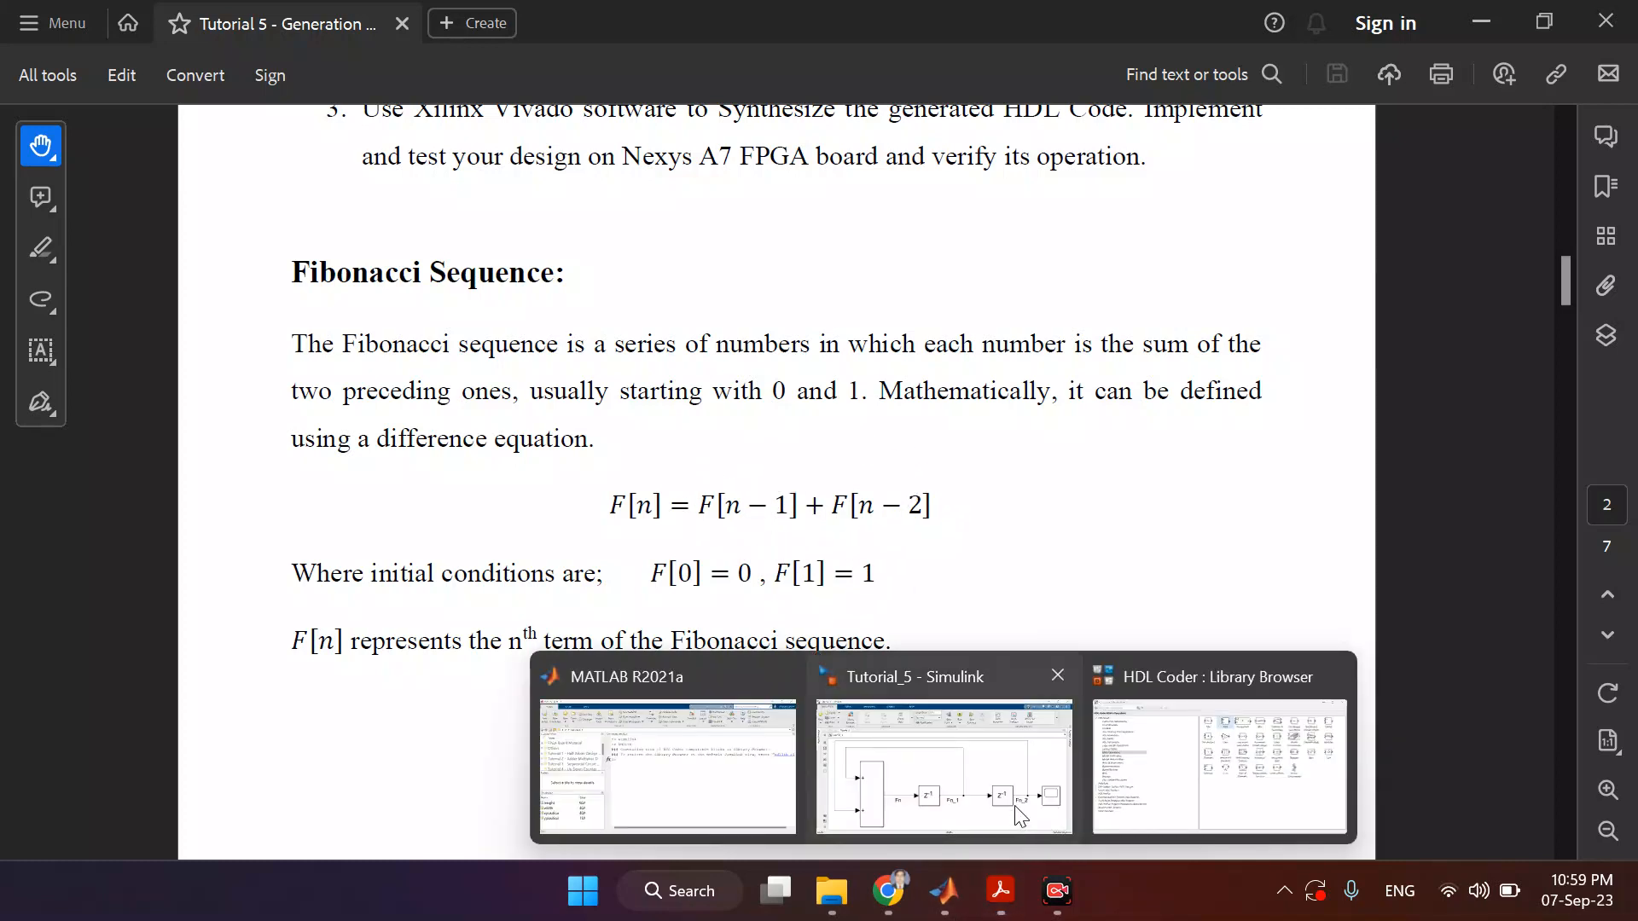
pyautogui.click(981, 797)
pyautogui.doubleClick(752, 646)
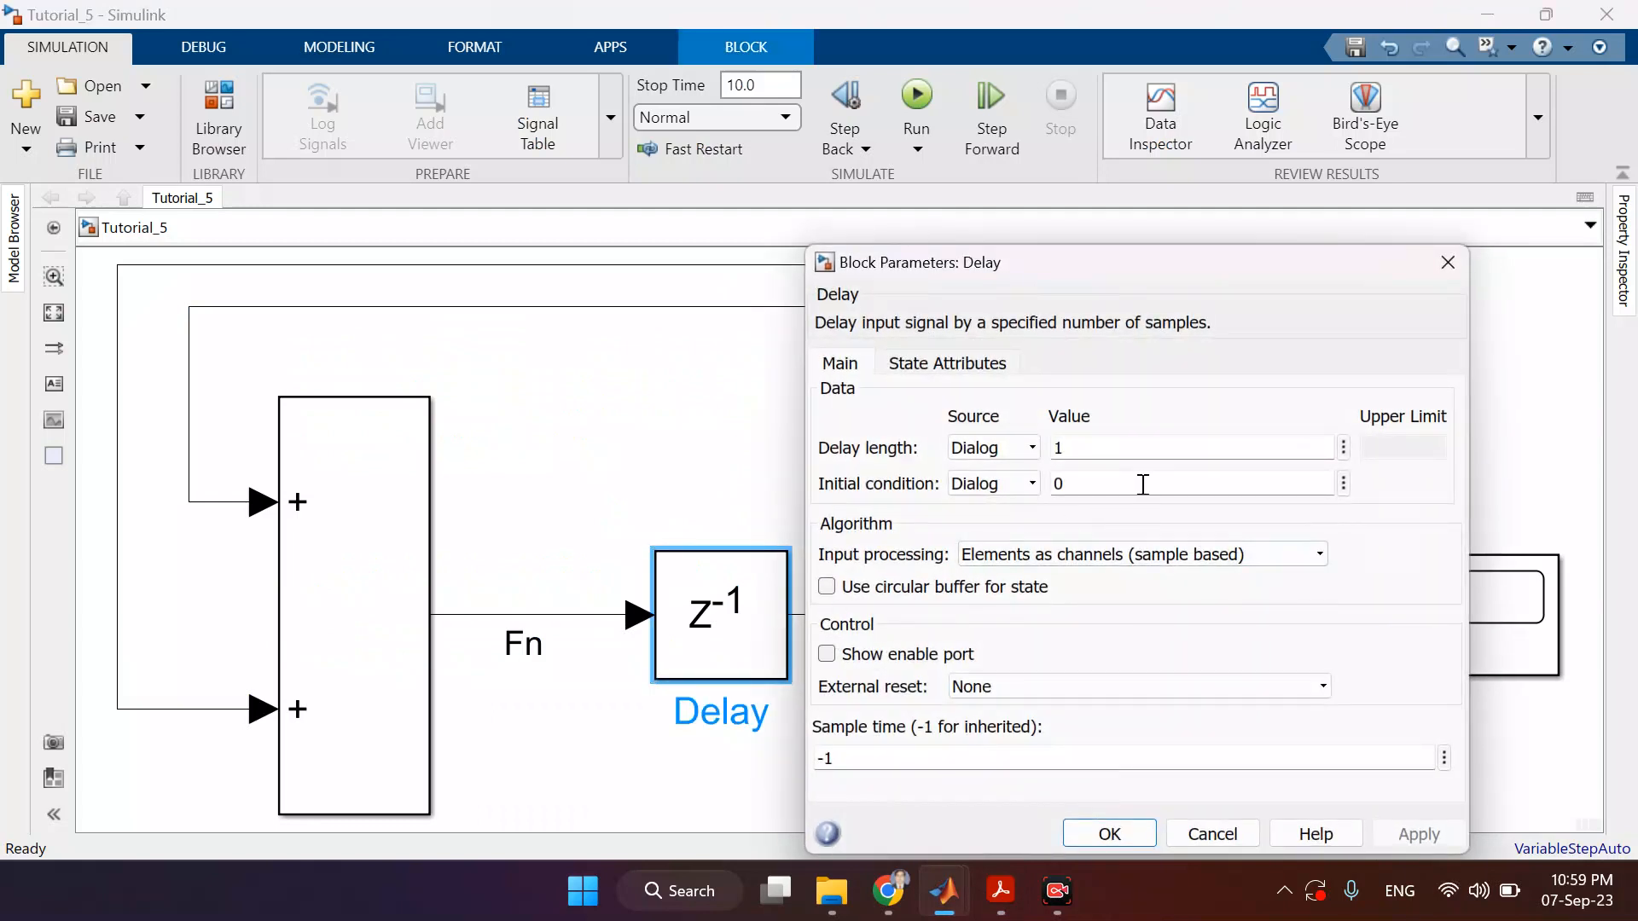
pyautogui.write('1')
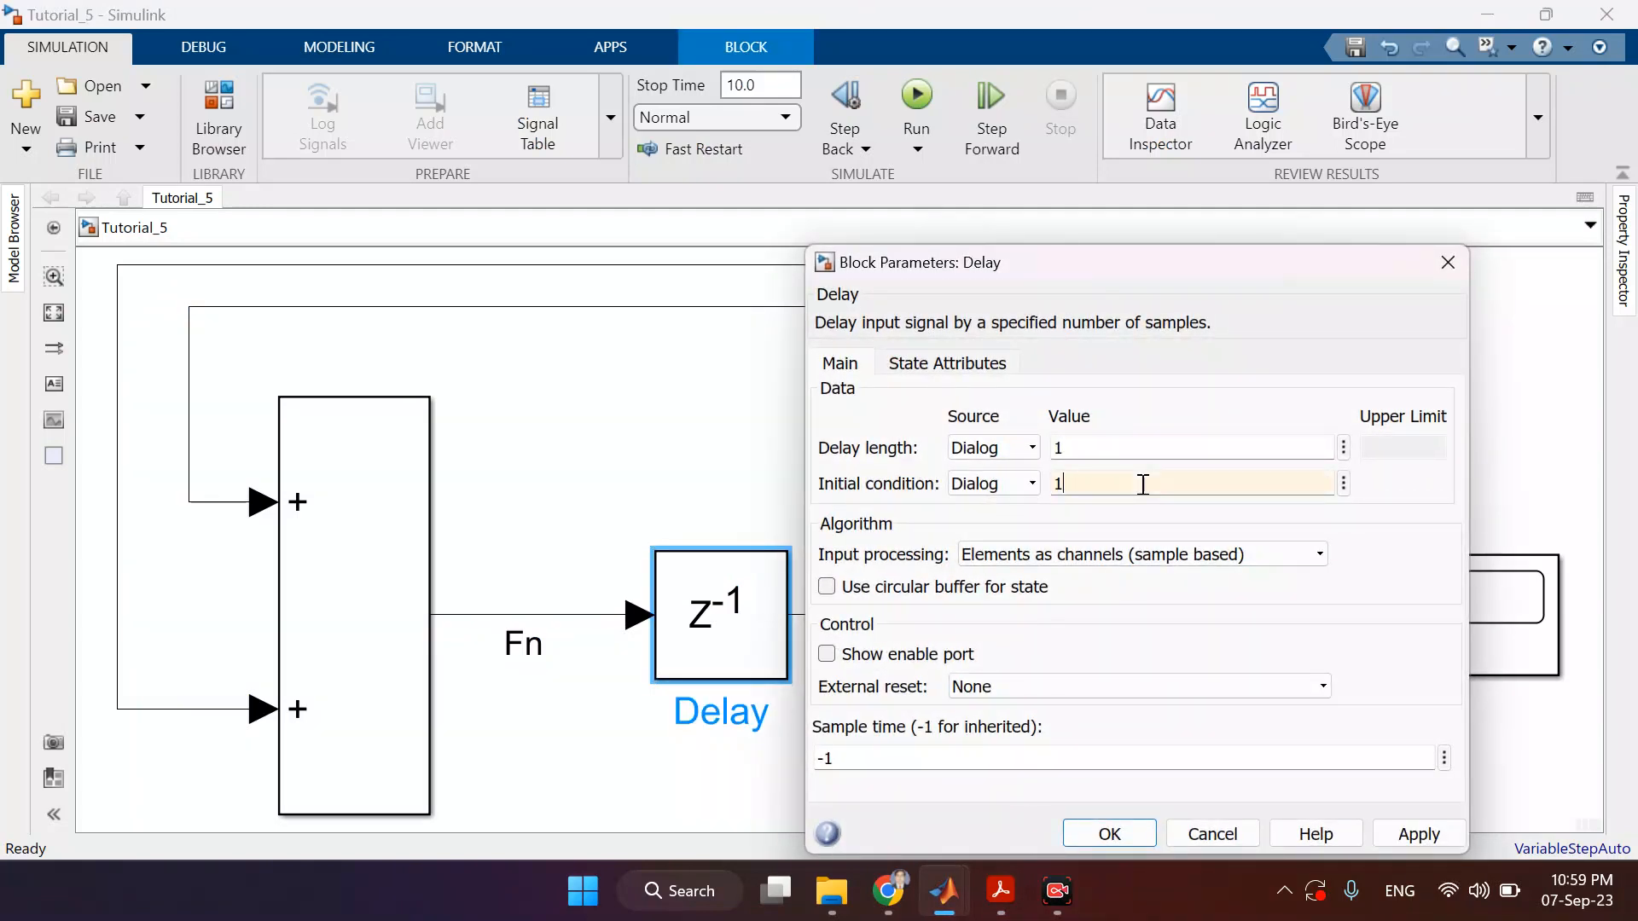
pyautogui.moveTo(1138, 272); pyautogui.dragTo(919, 255)
pyautogui.click(1200, 816)
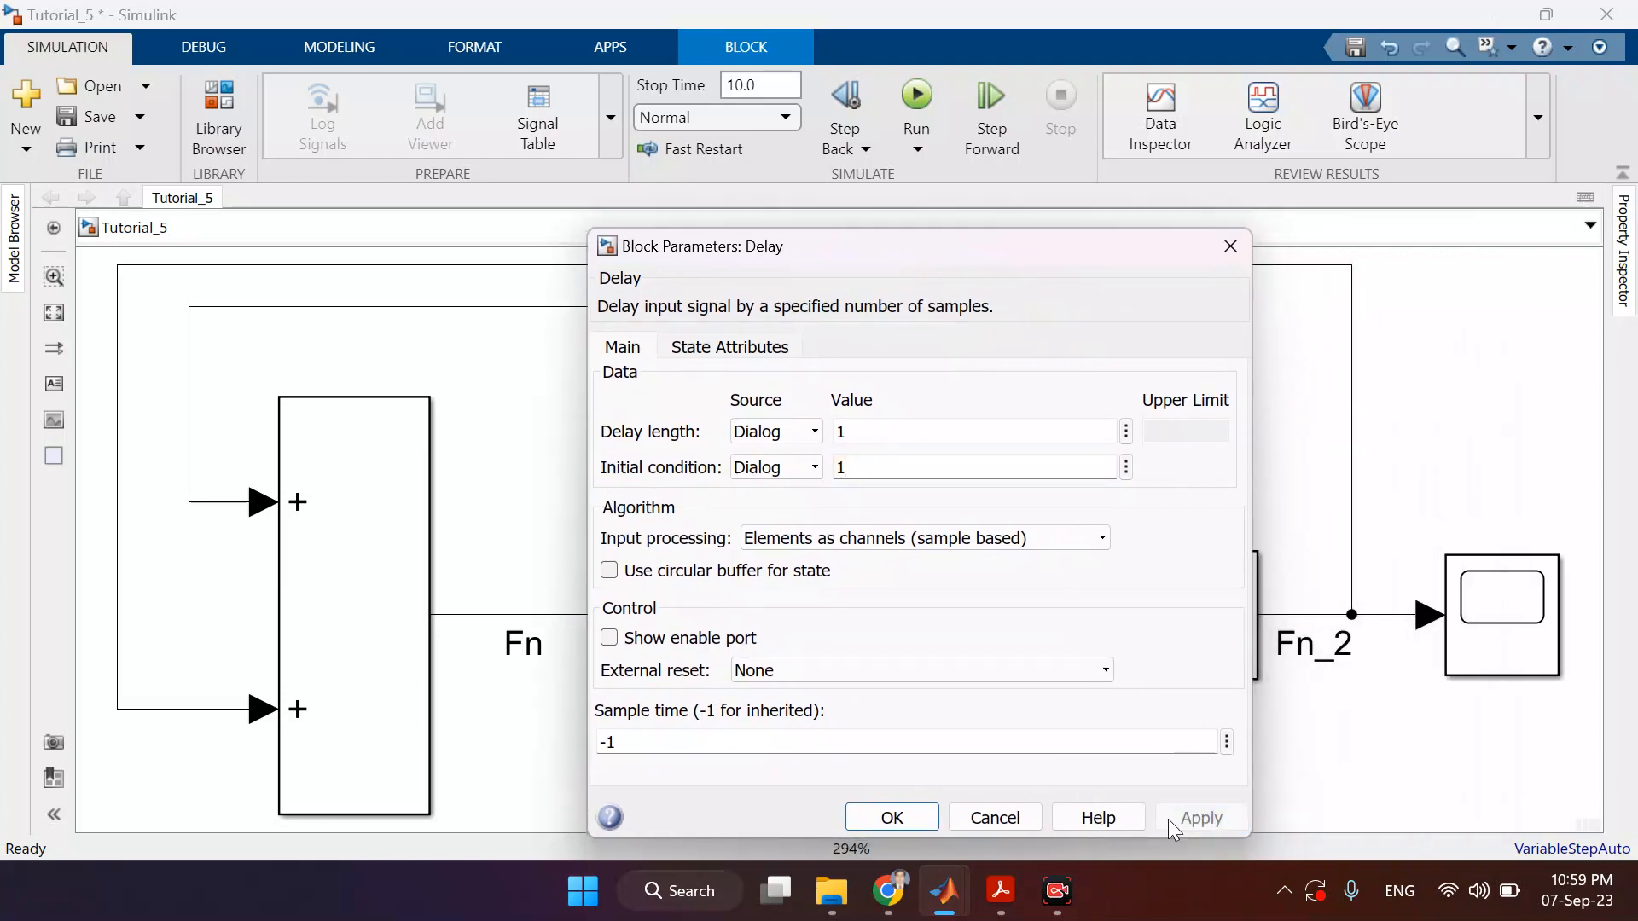
pyautogui.click(893, 817)
# - Check the initial condition of the second Delay block, keep it at 0, and save the model
pyautogui.click(1200, 678)
pyautogui.doubleClick(1200, 678)
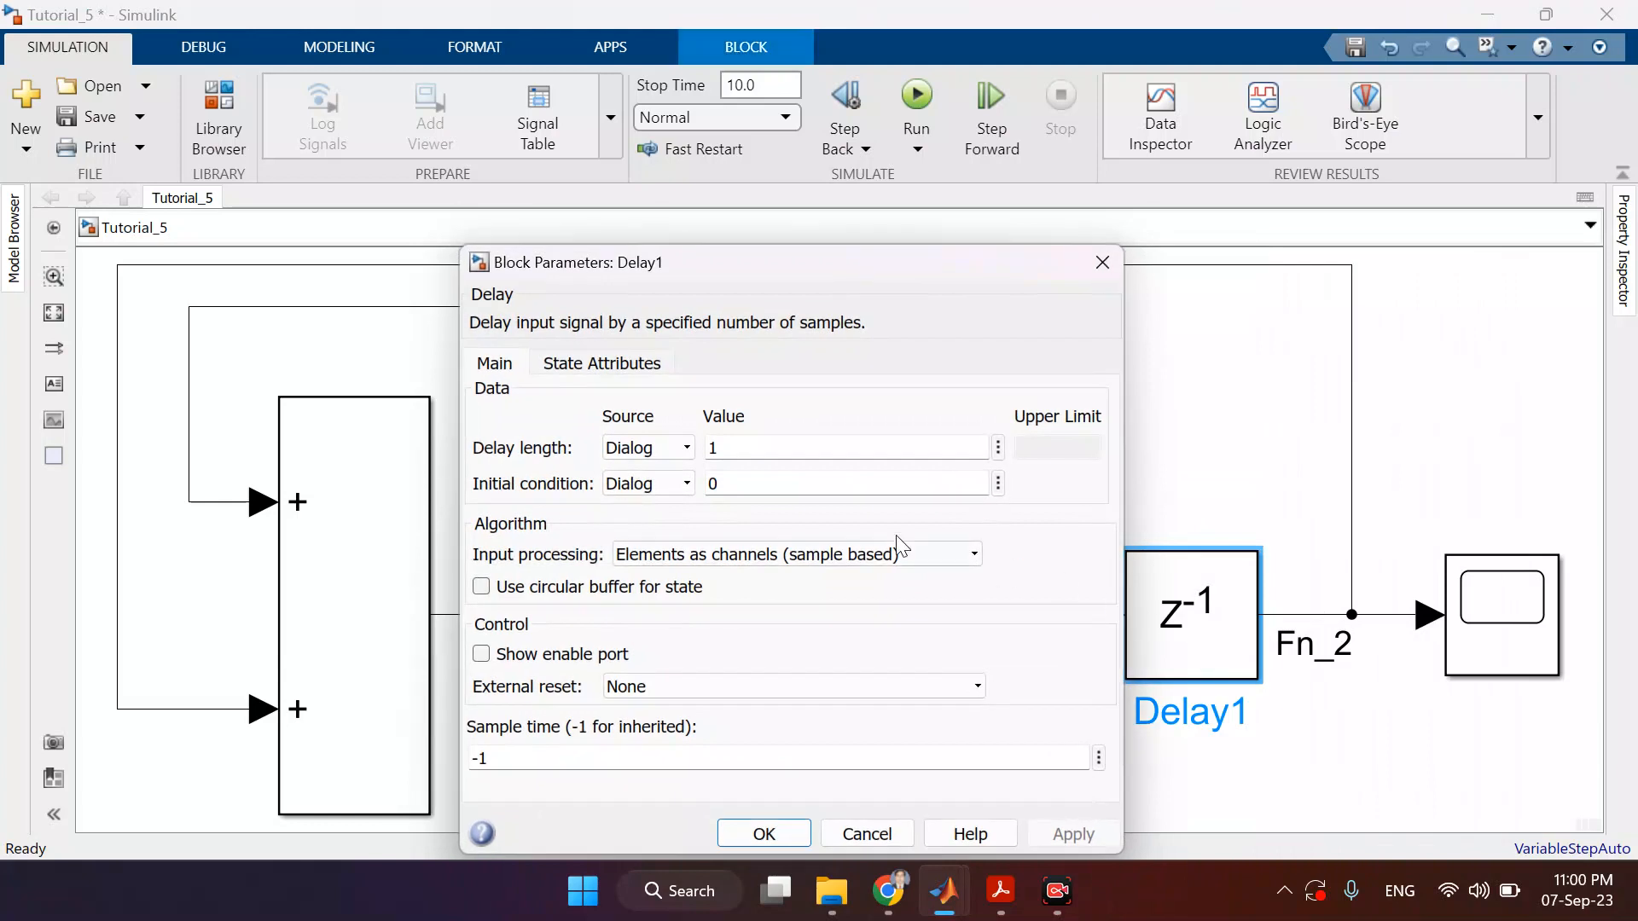
pyautogui.doubleClick(794, 481)
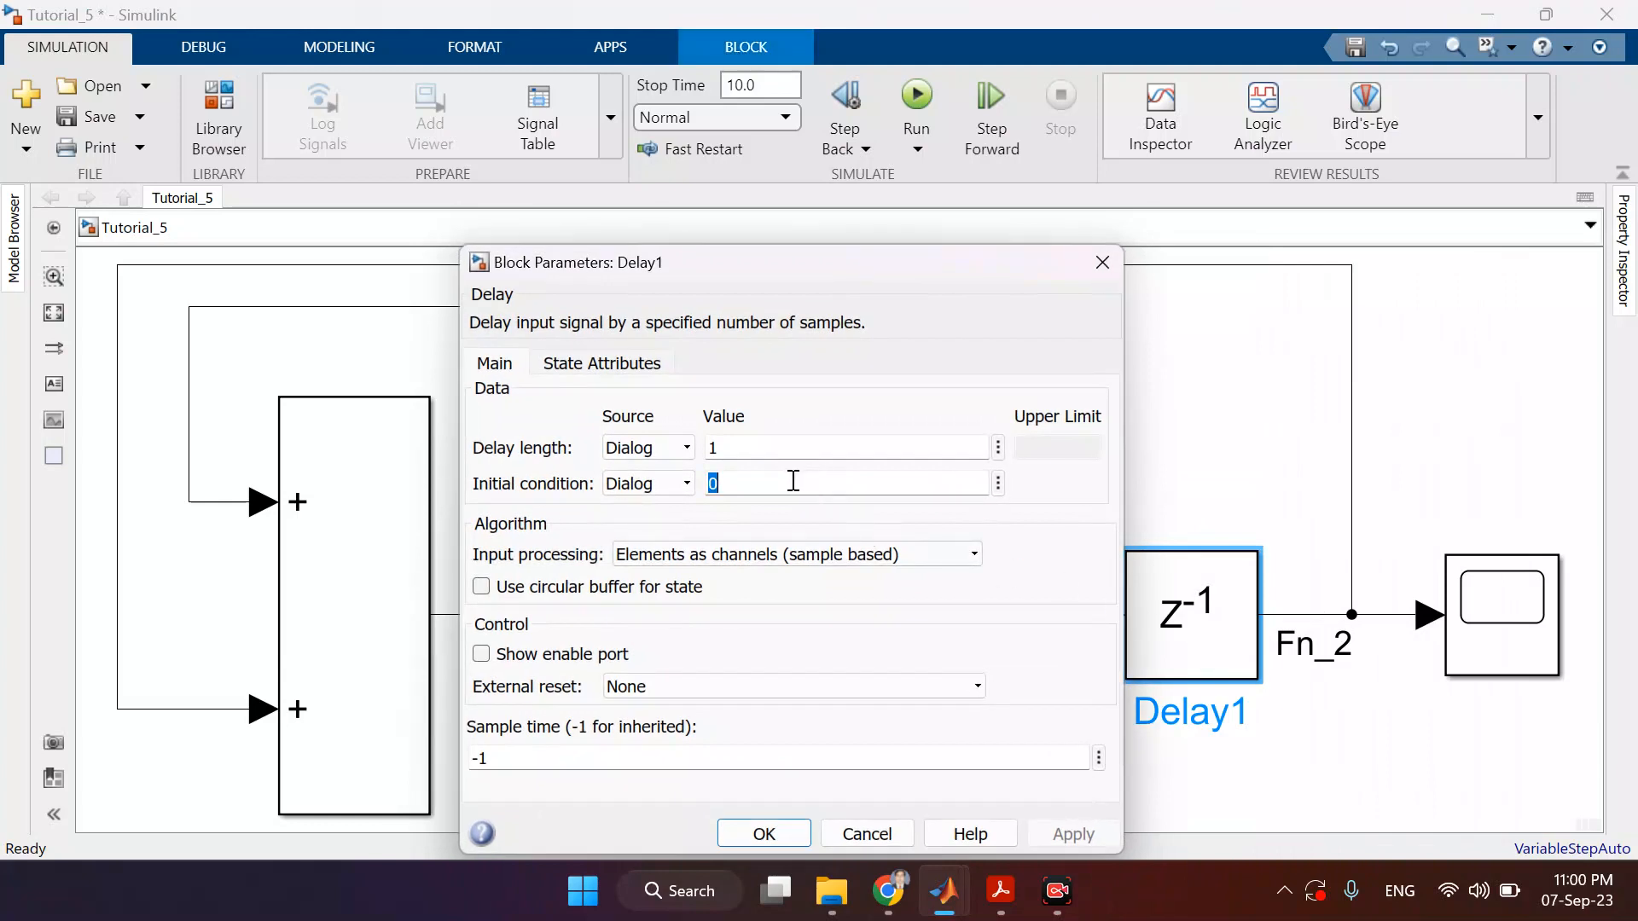
pyautogui.click(763, 834)
pyautogui.click(1079, 766)
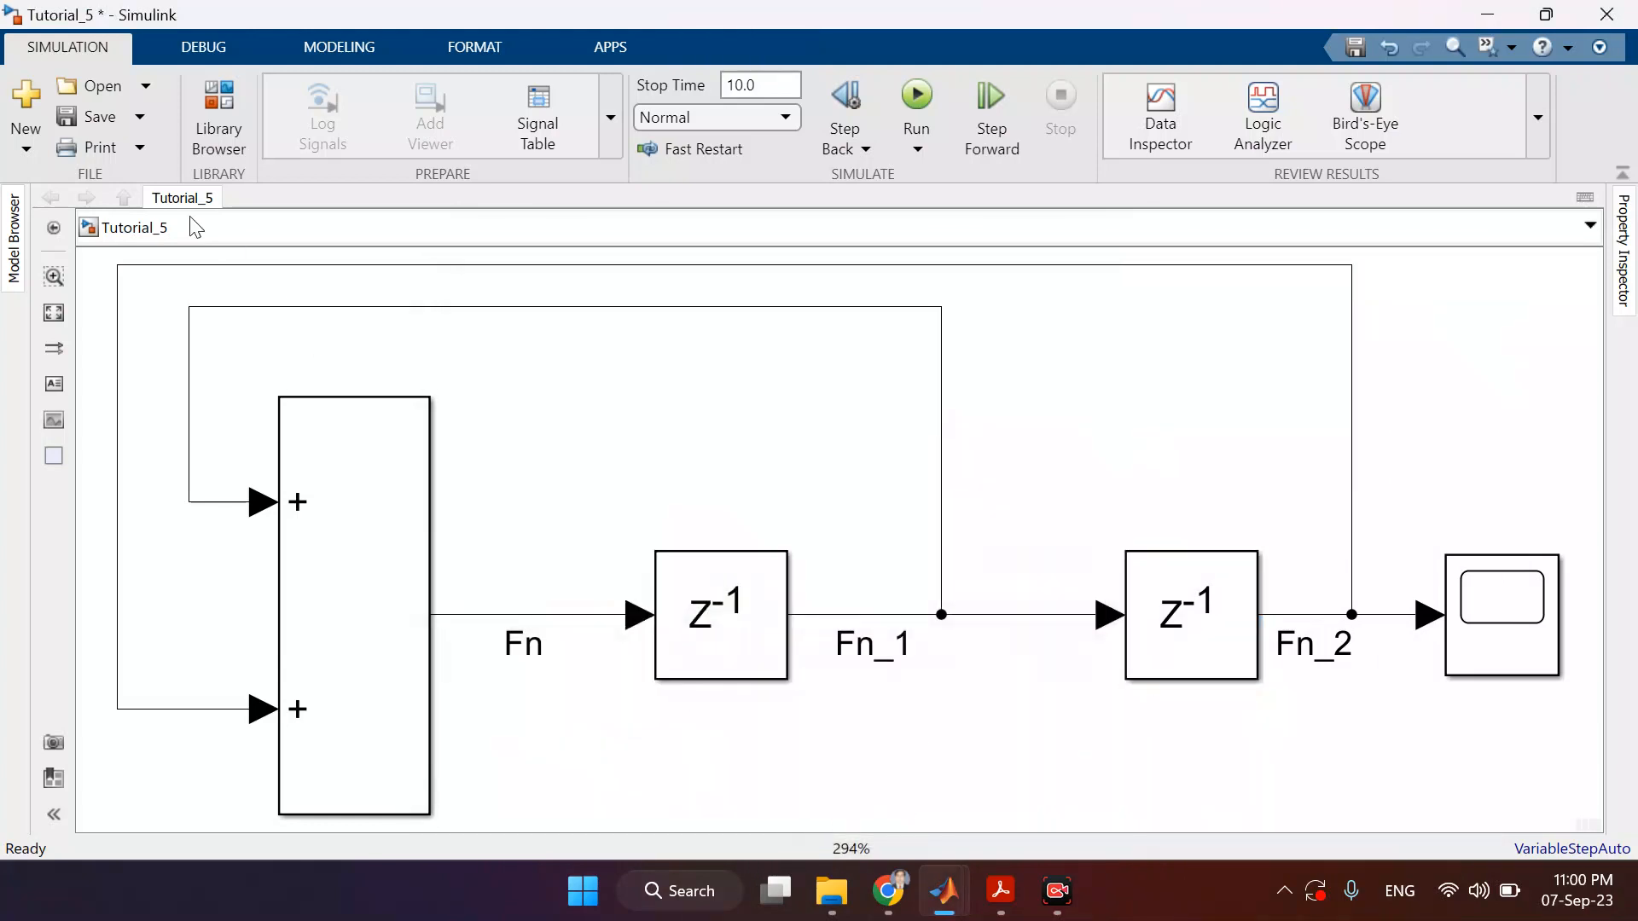
pyautogui.click(84, 120)
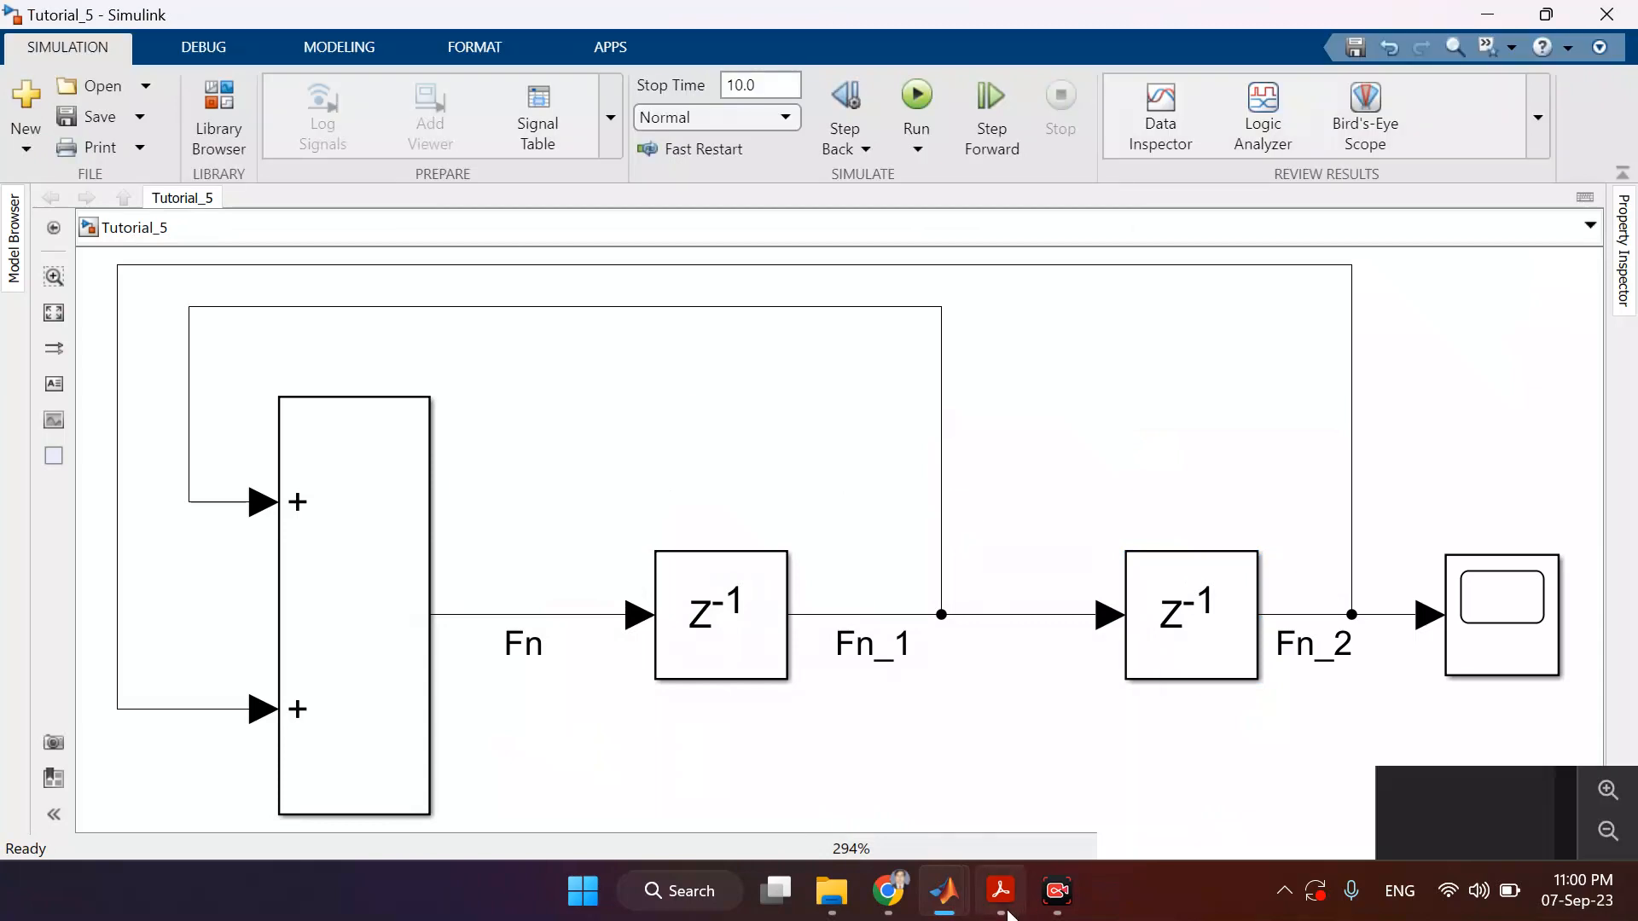
# - Check the Fibonacci equation and initial conditions in the tutorial PDF and return to the Tutorial_5 model in Simulink
pyautogui.click(1001, 890)
pyautogui.moveTo(945, 891)
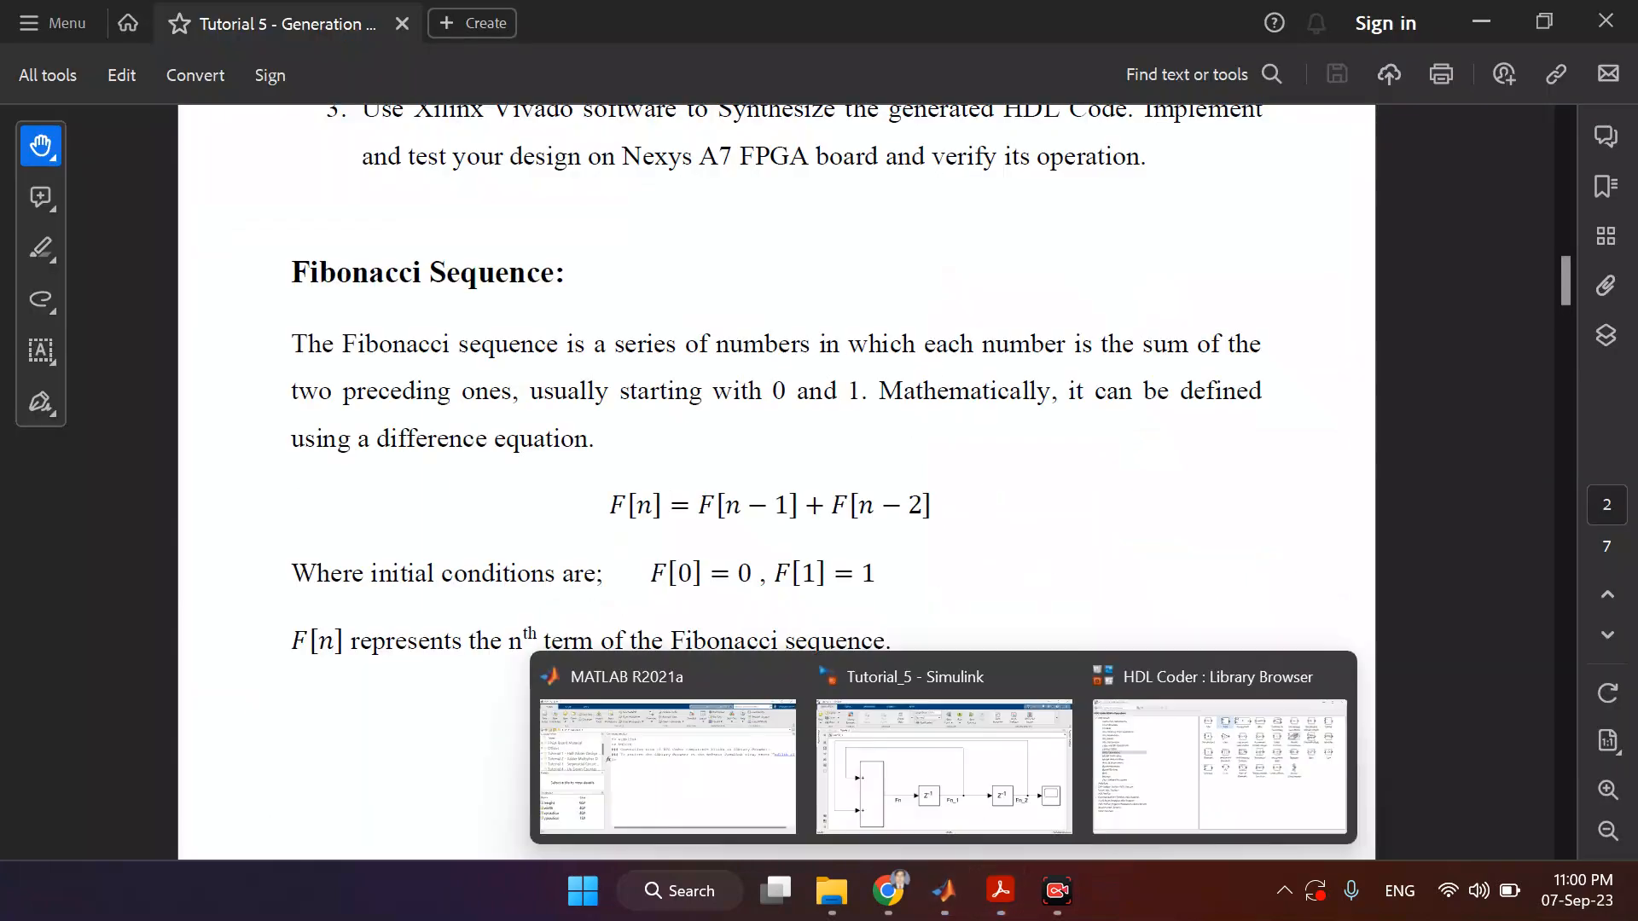
pyautogui.click(1039, 756)
# - Set the Add block's output data type to fixdt('ufix32') and save the model
pyautogui.doubleClick(366, 592)
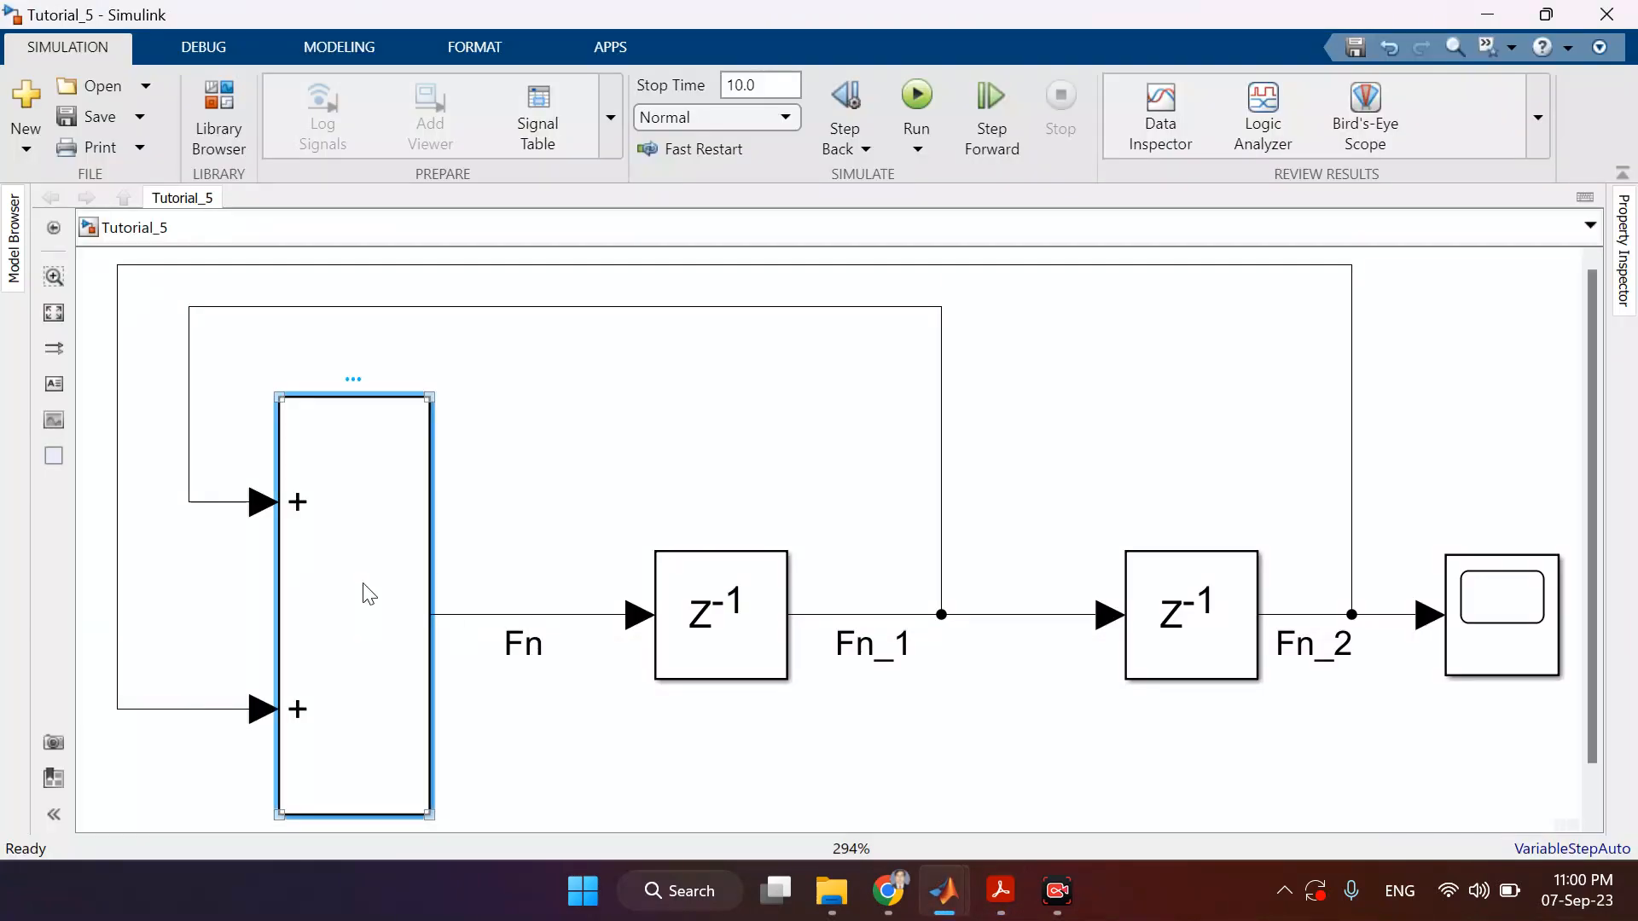
pyautogui.click(628, 491)
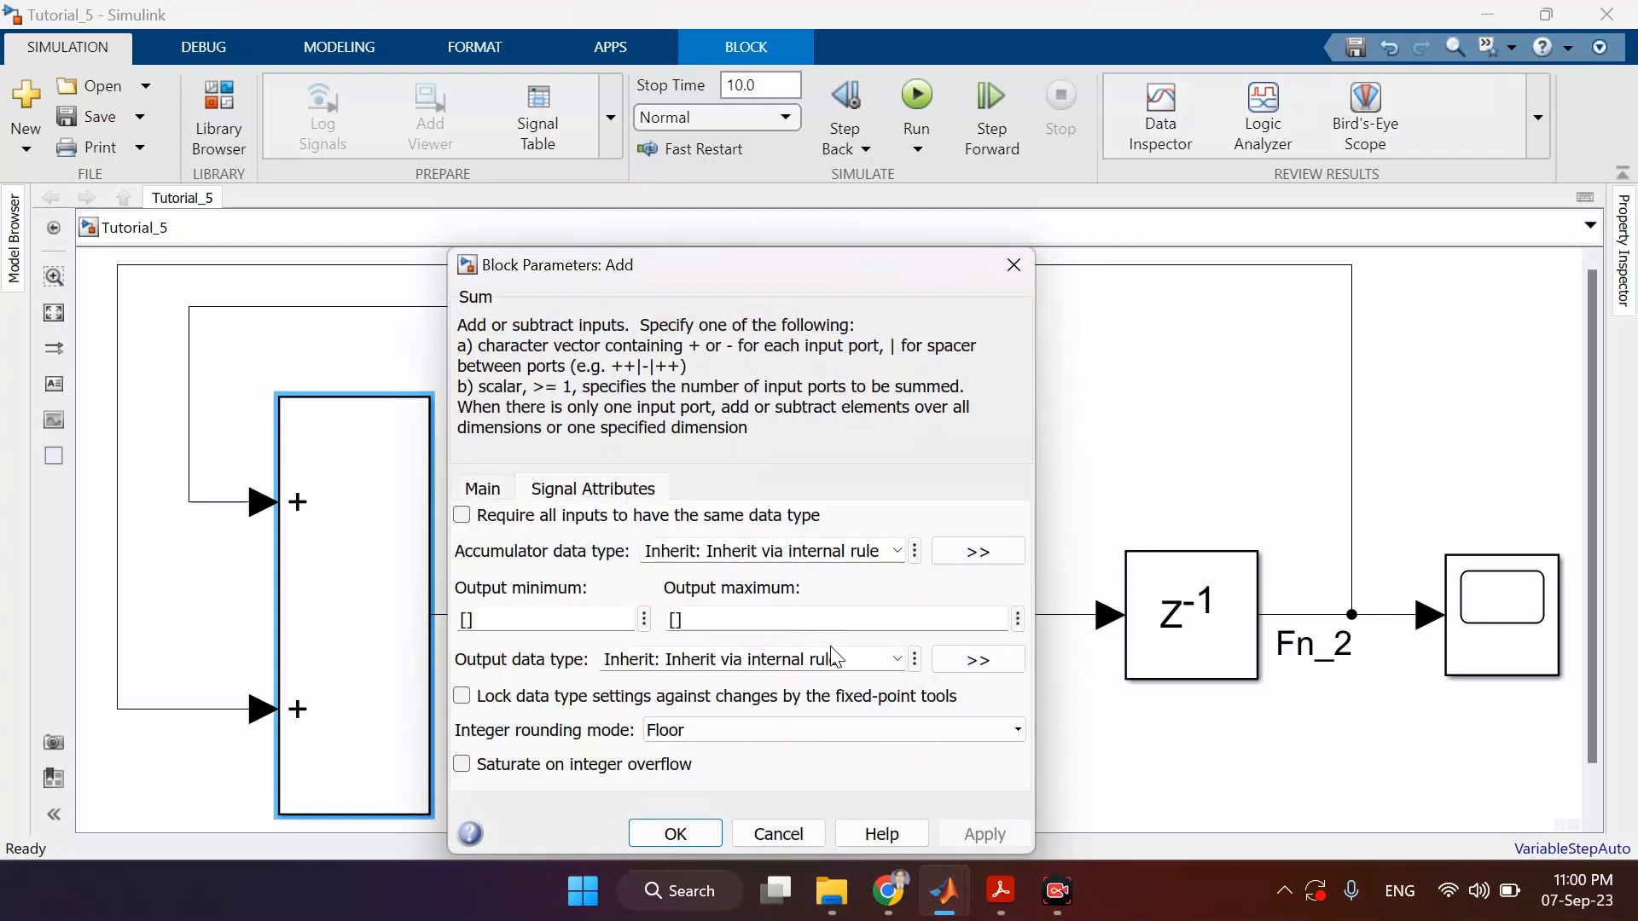
pyautogui.tripleClick(868, 658)
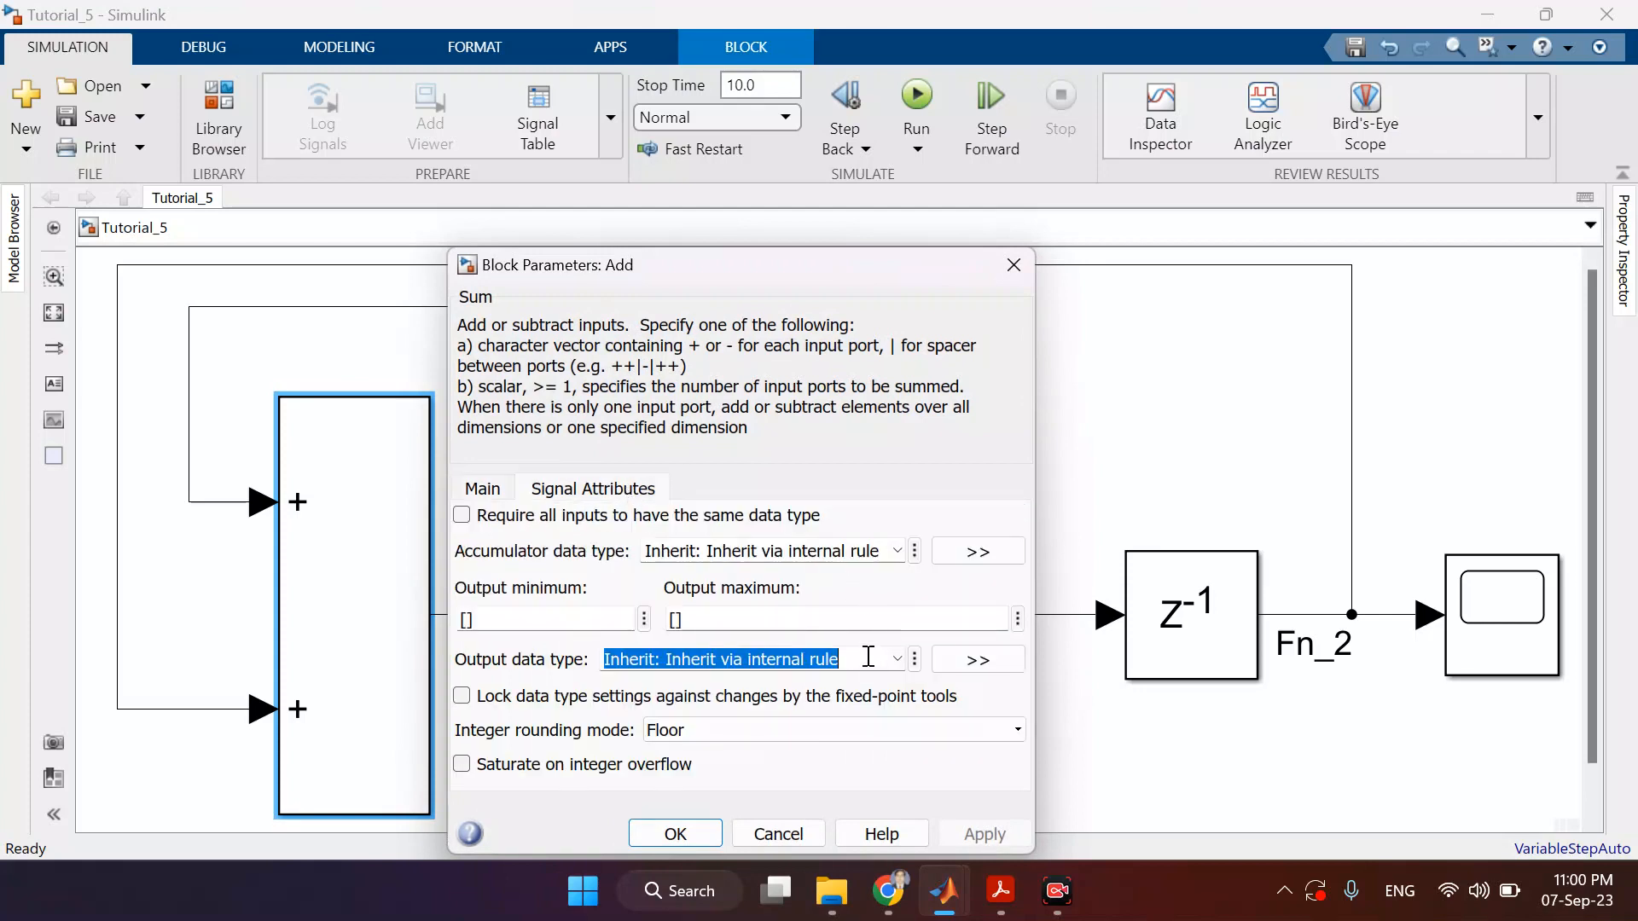
pyautogui.write('fixd')
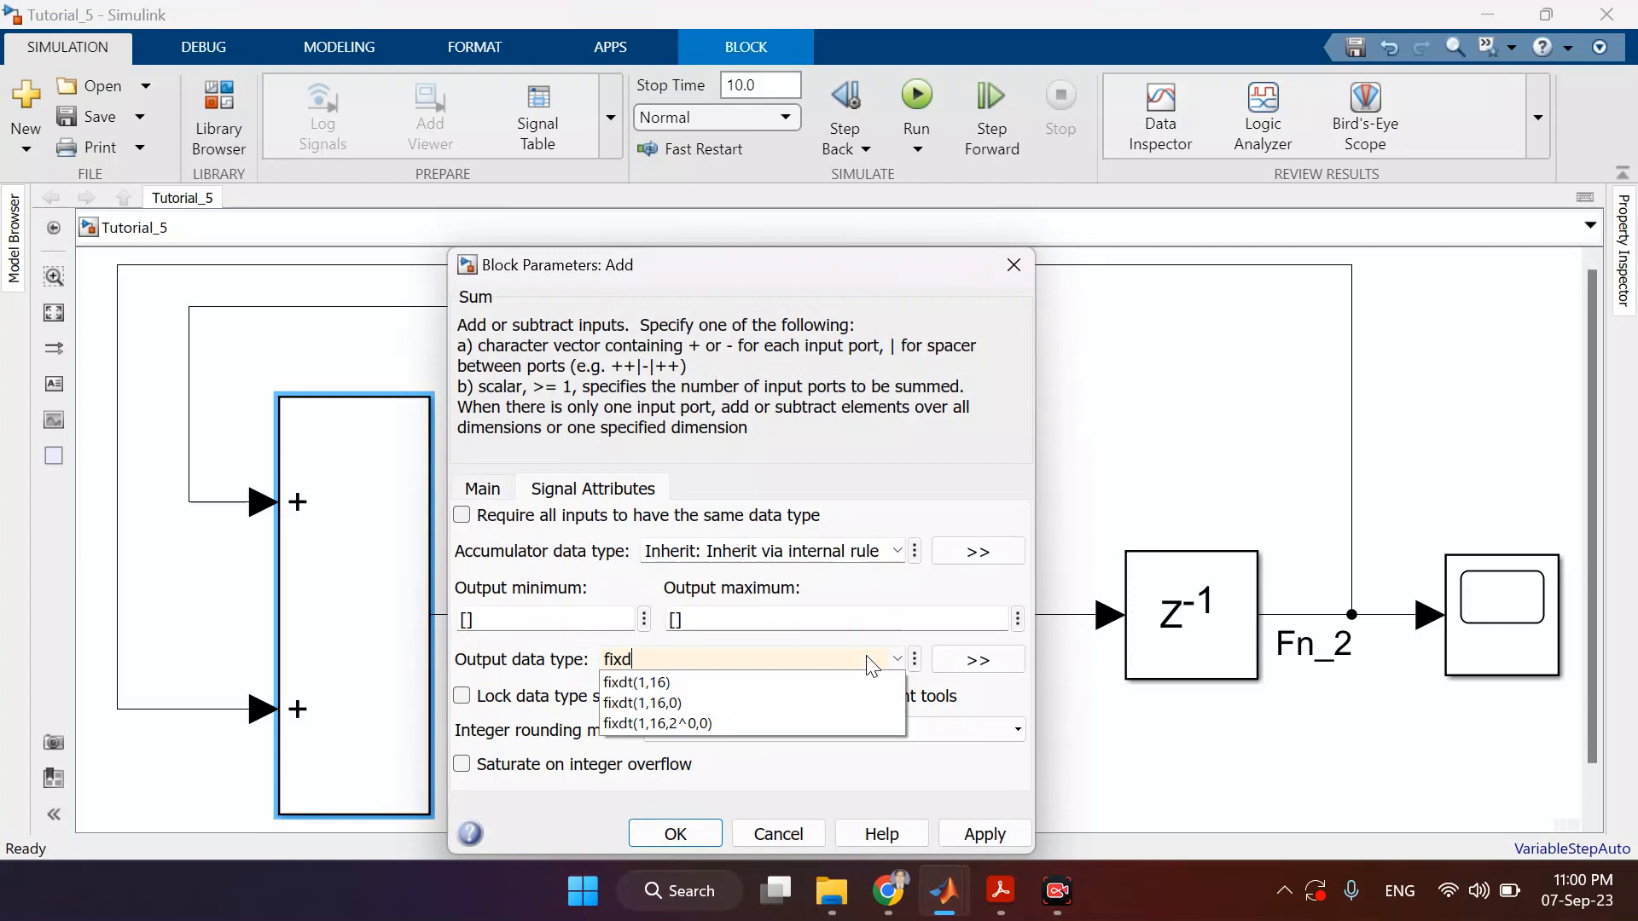
pyautogui.write('t()')
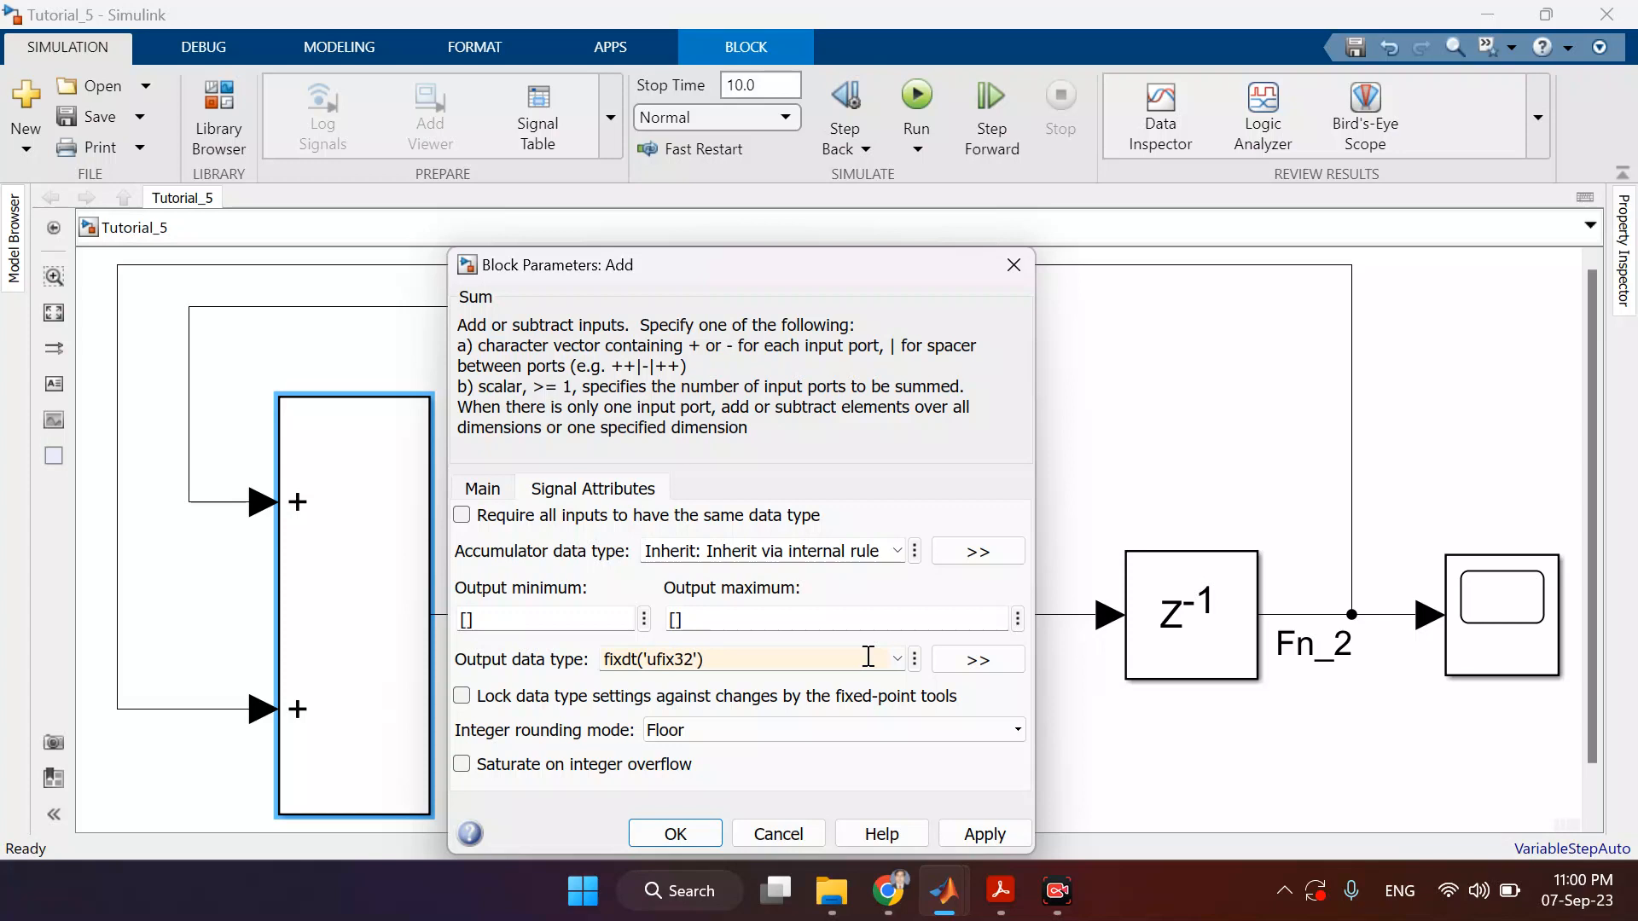
pyautogui.click(981, 832)
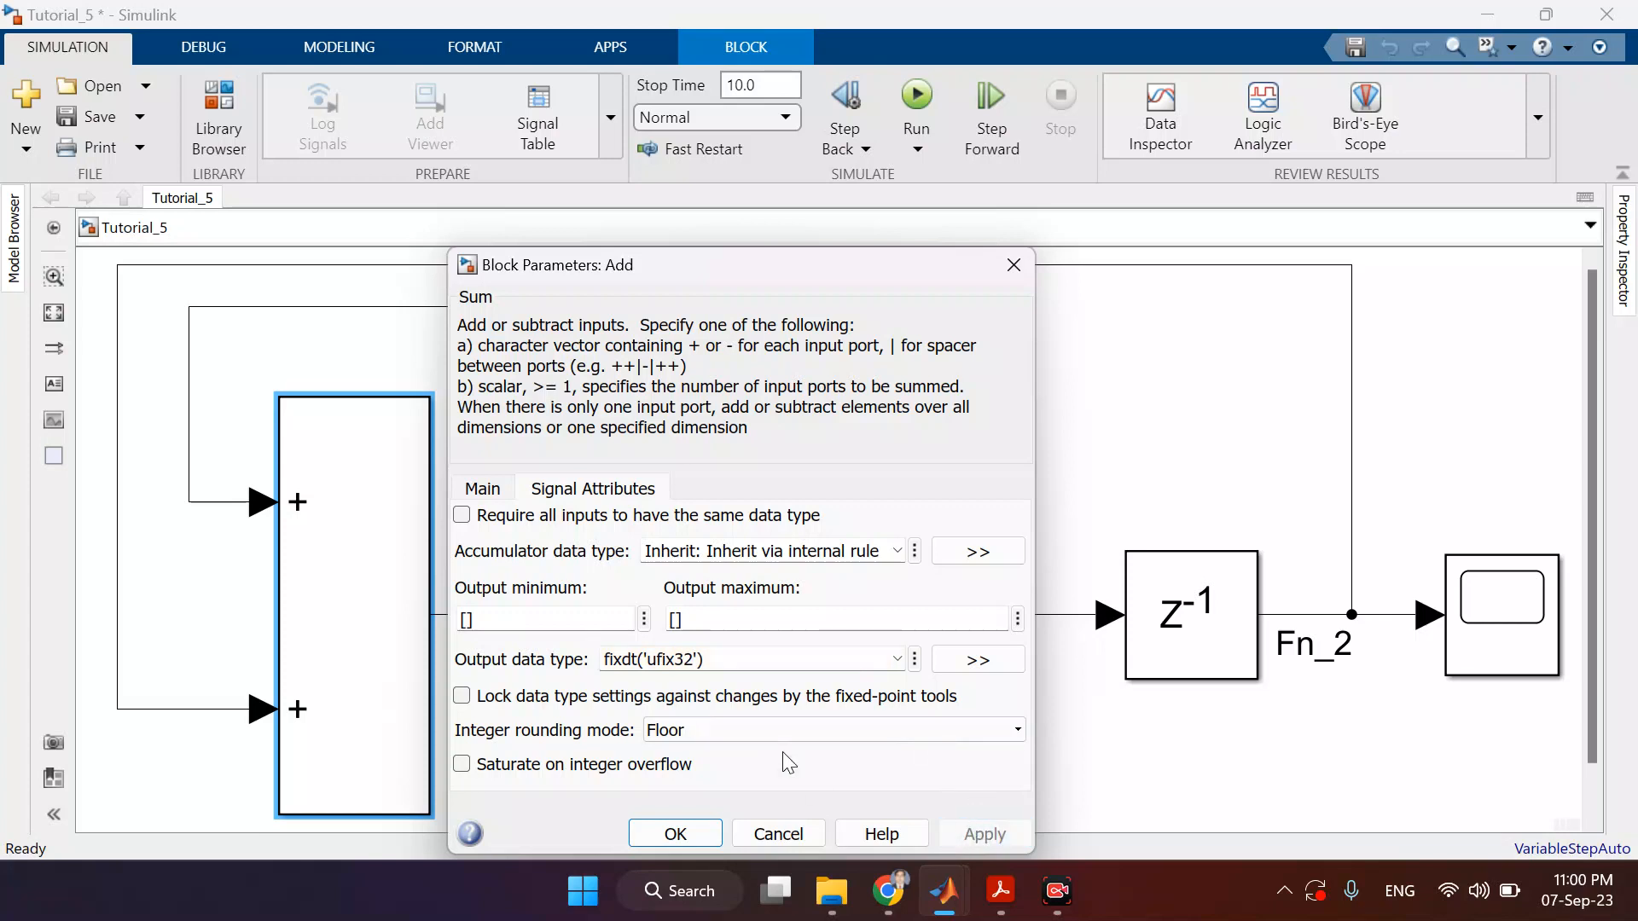
pyautogui.click(708, 822)
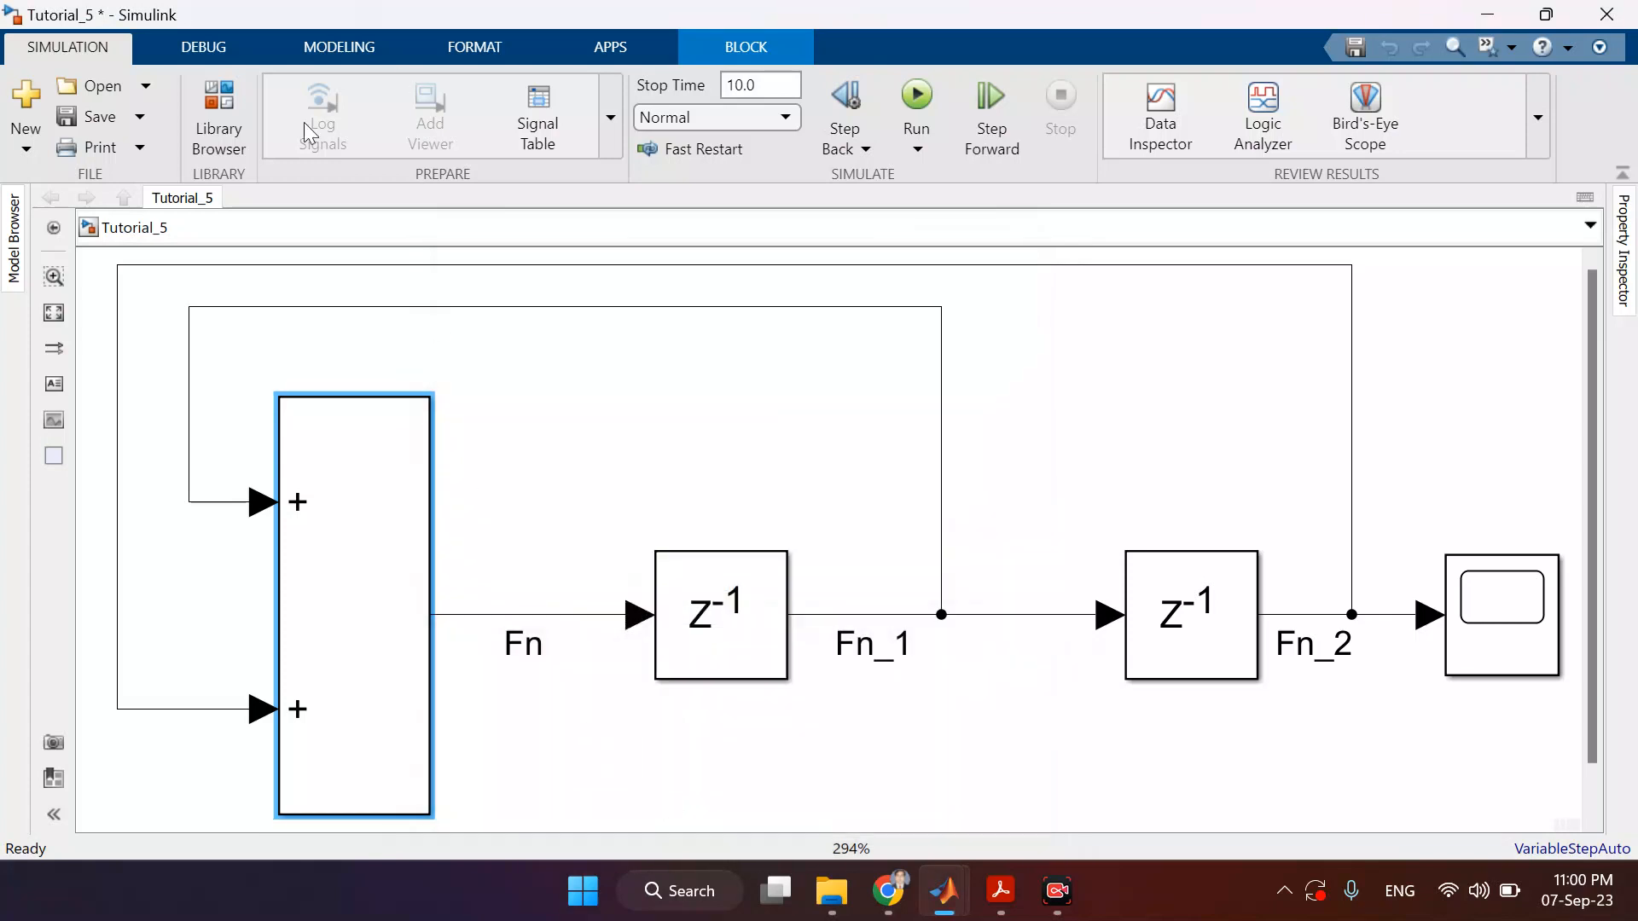
pyautogui.click(85, 116)
# - Switch to MATLAB and run hdlsetup('Tutorial_5') to configure the model for HDL code generation
pyautogui.moveTo(954, 918)
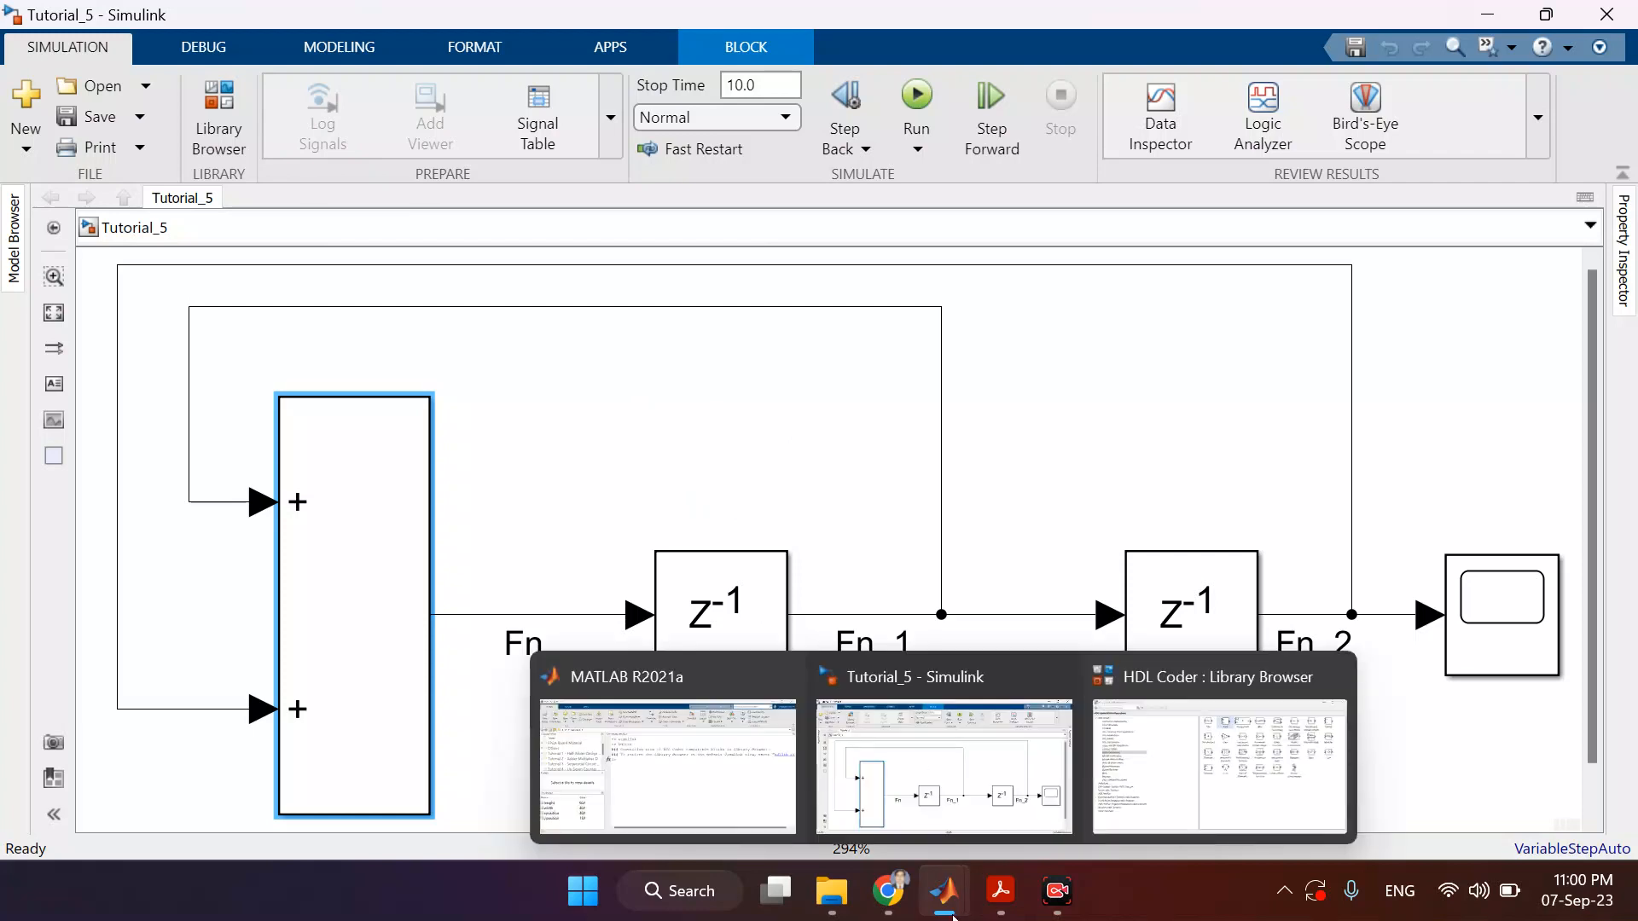
pyautogui.click(693, 759)
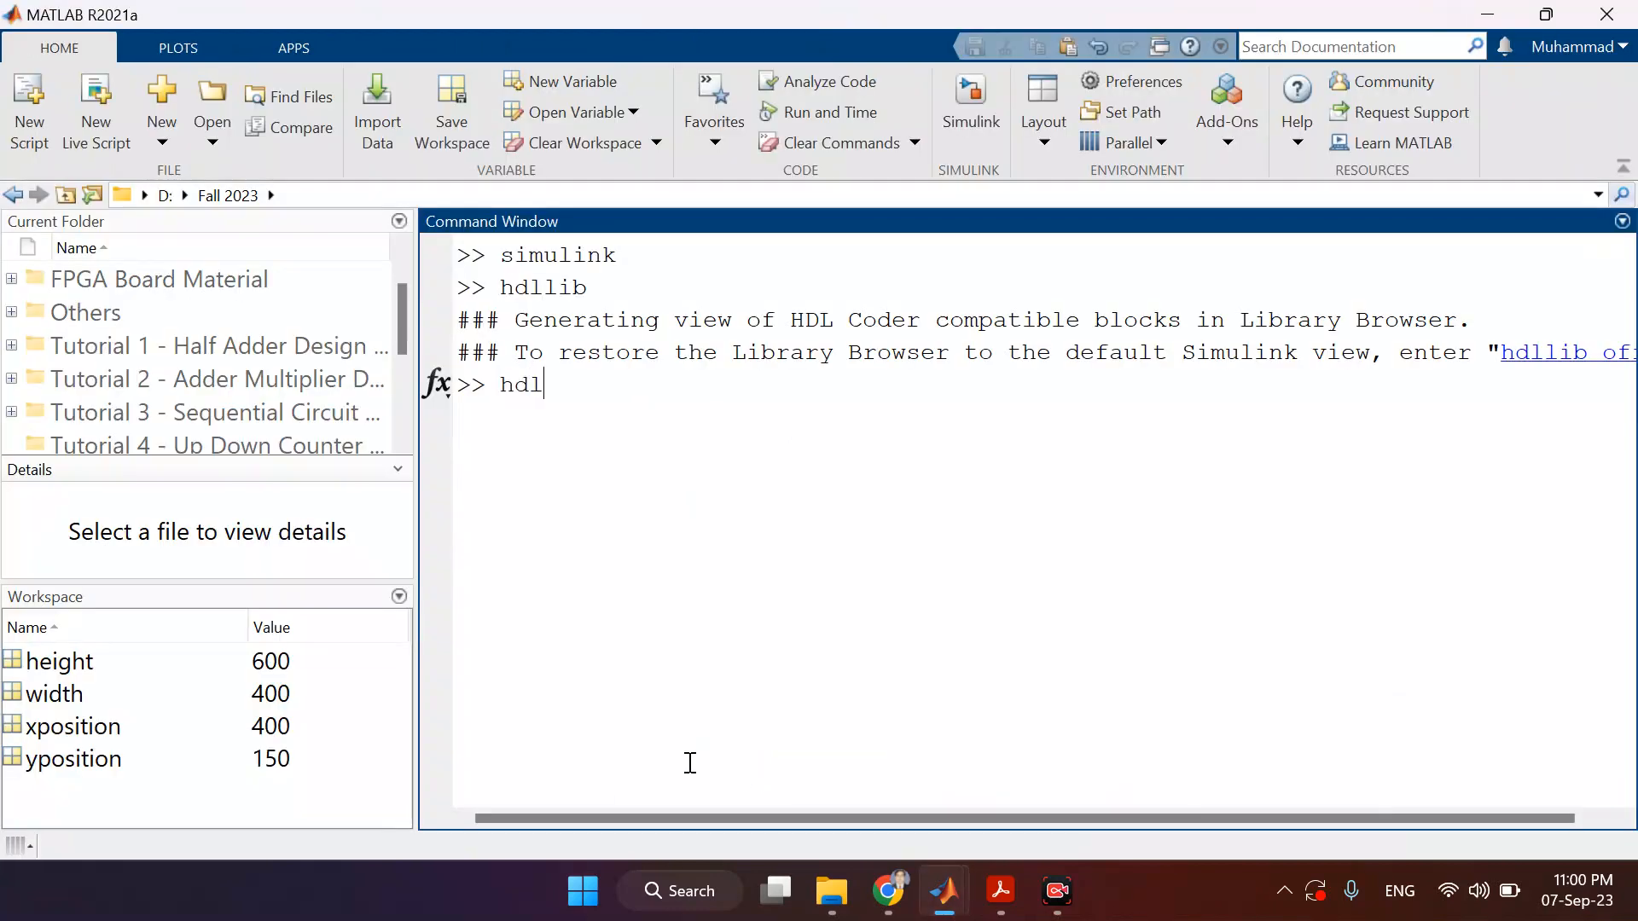
pyautogui.write("hdlsetup('")
pyautogui.write('Tutorial_5')
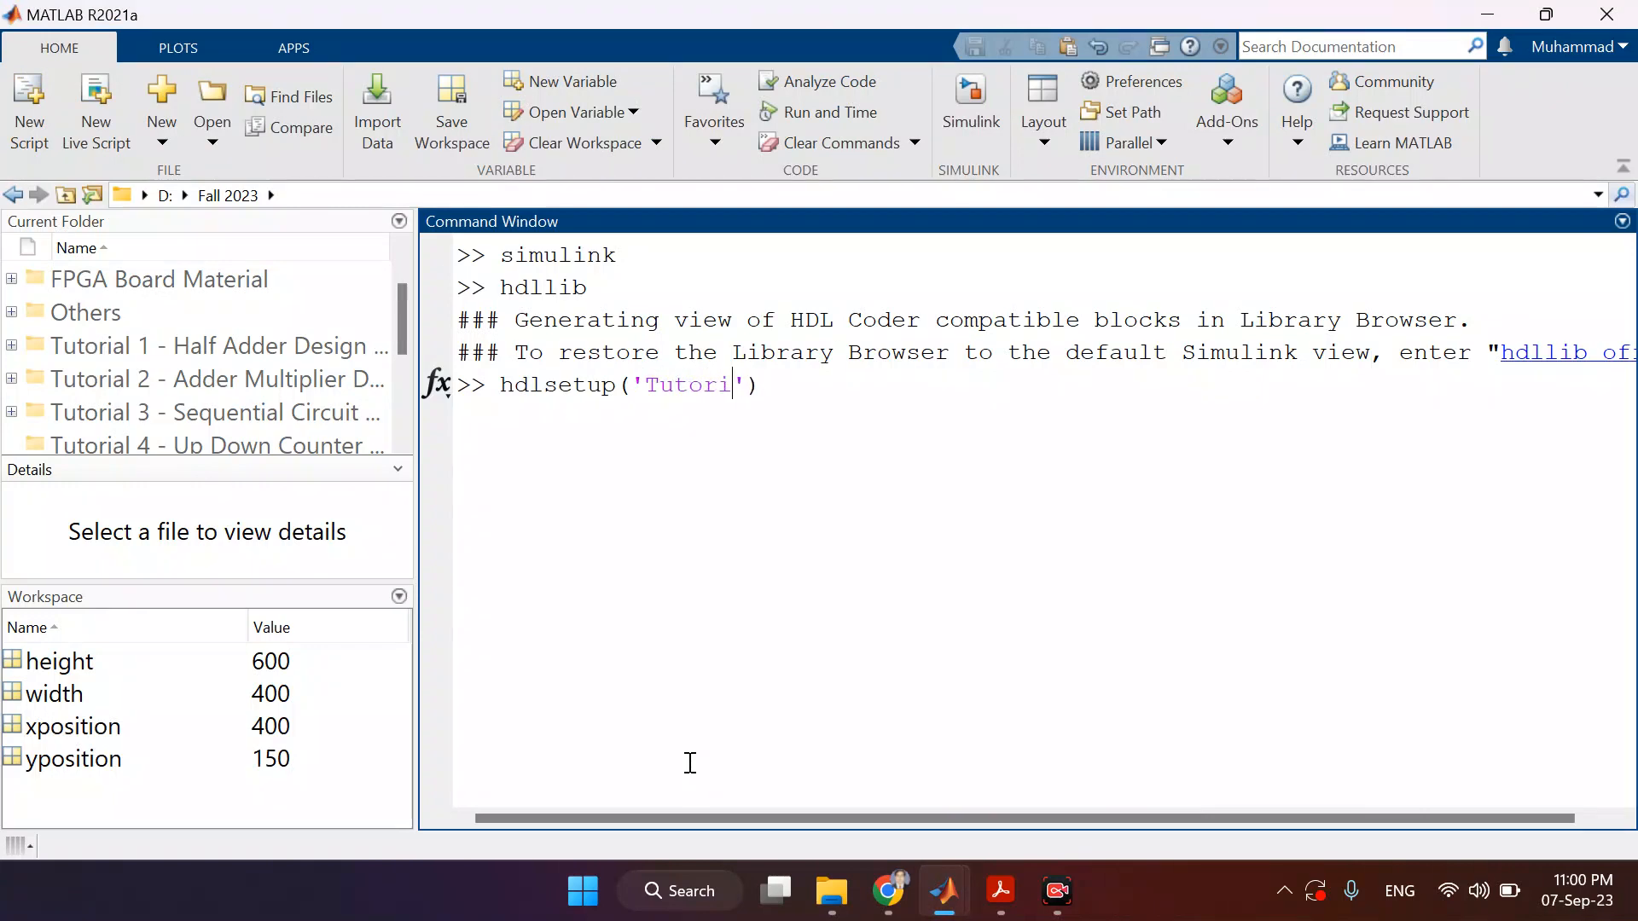
pyautogui.press('Return')
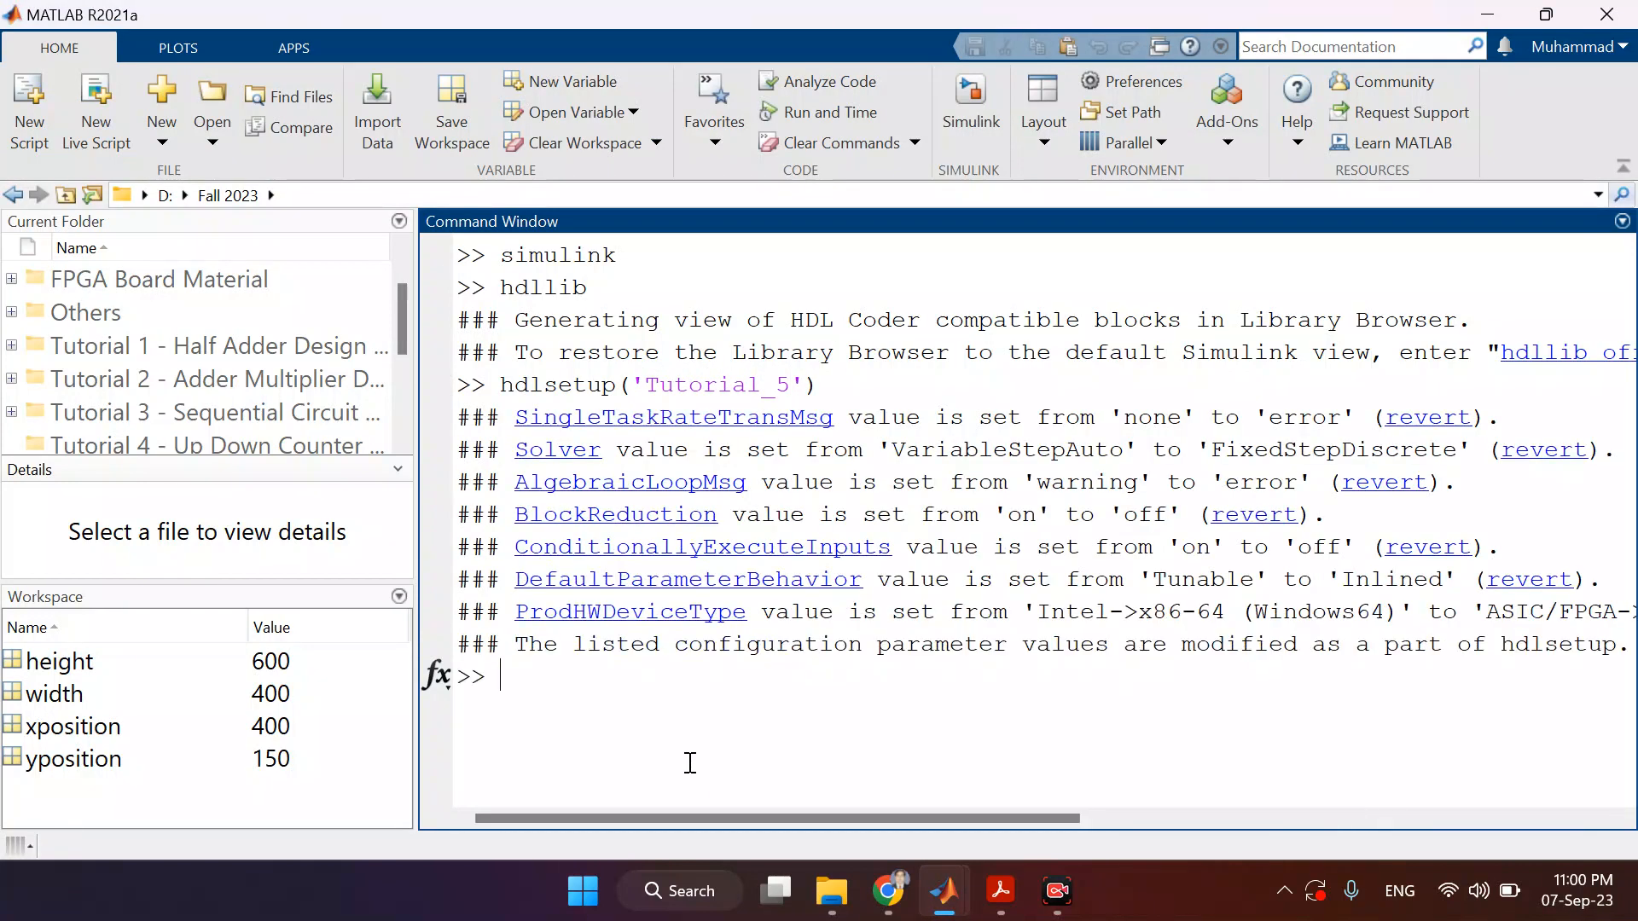
# - Return to the Tutorial_5 model in Simulink and save it with the HDL setup changes
pyautogui.moveTo(937, 898)
pyautogui.click(968, 749)
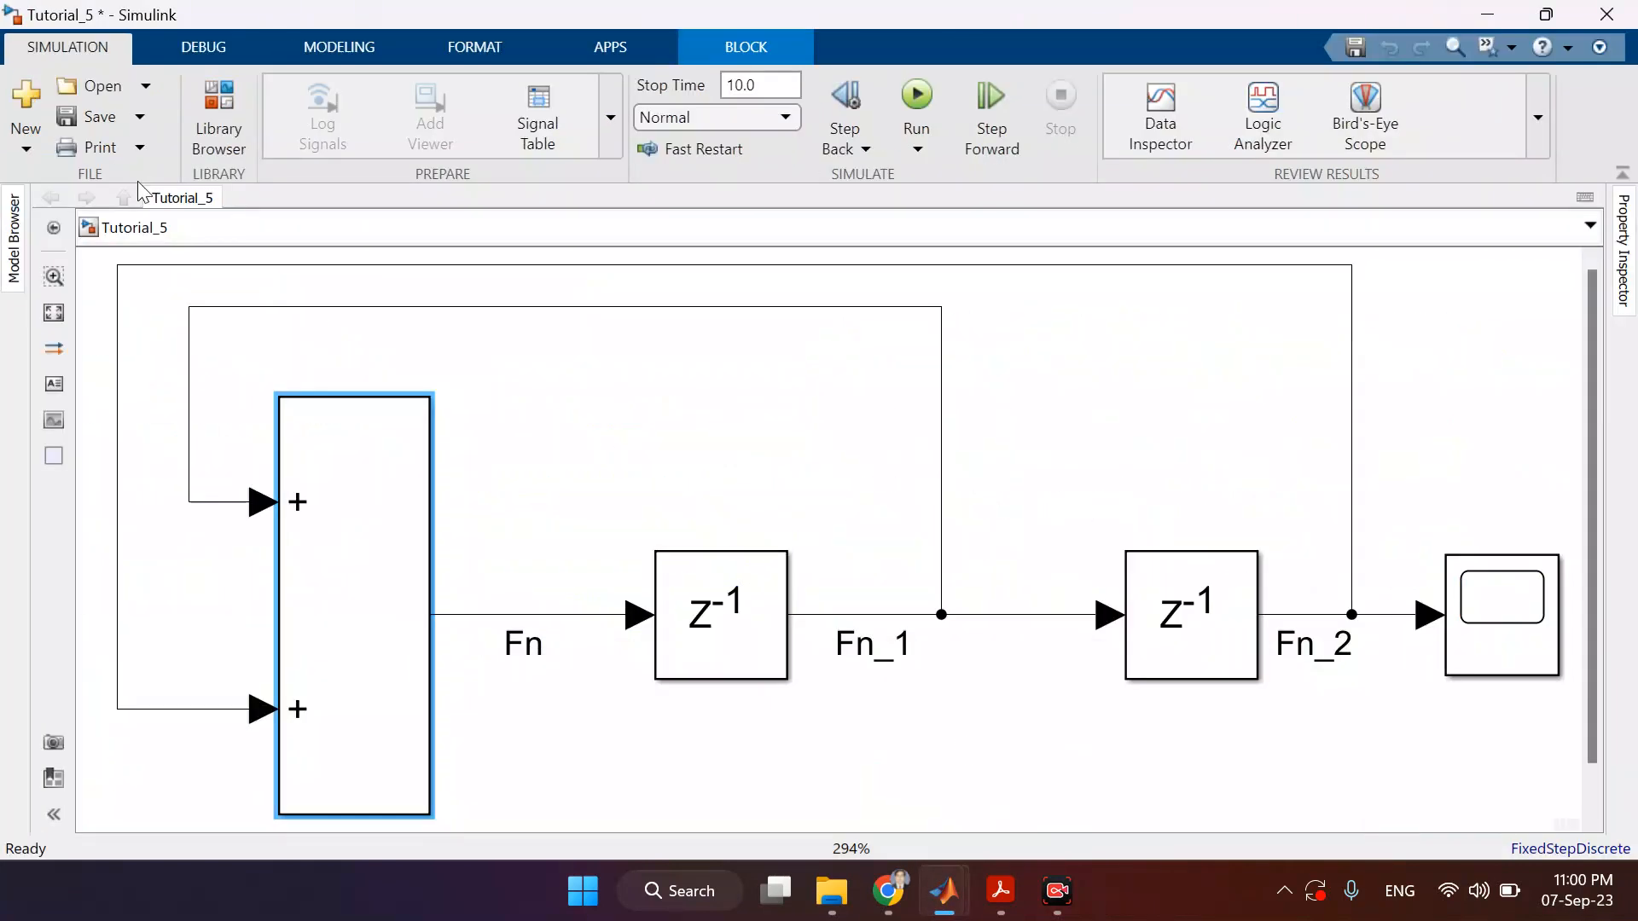
pyautogui.click(98, 116)
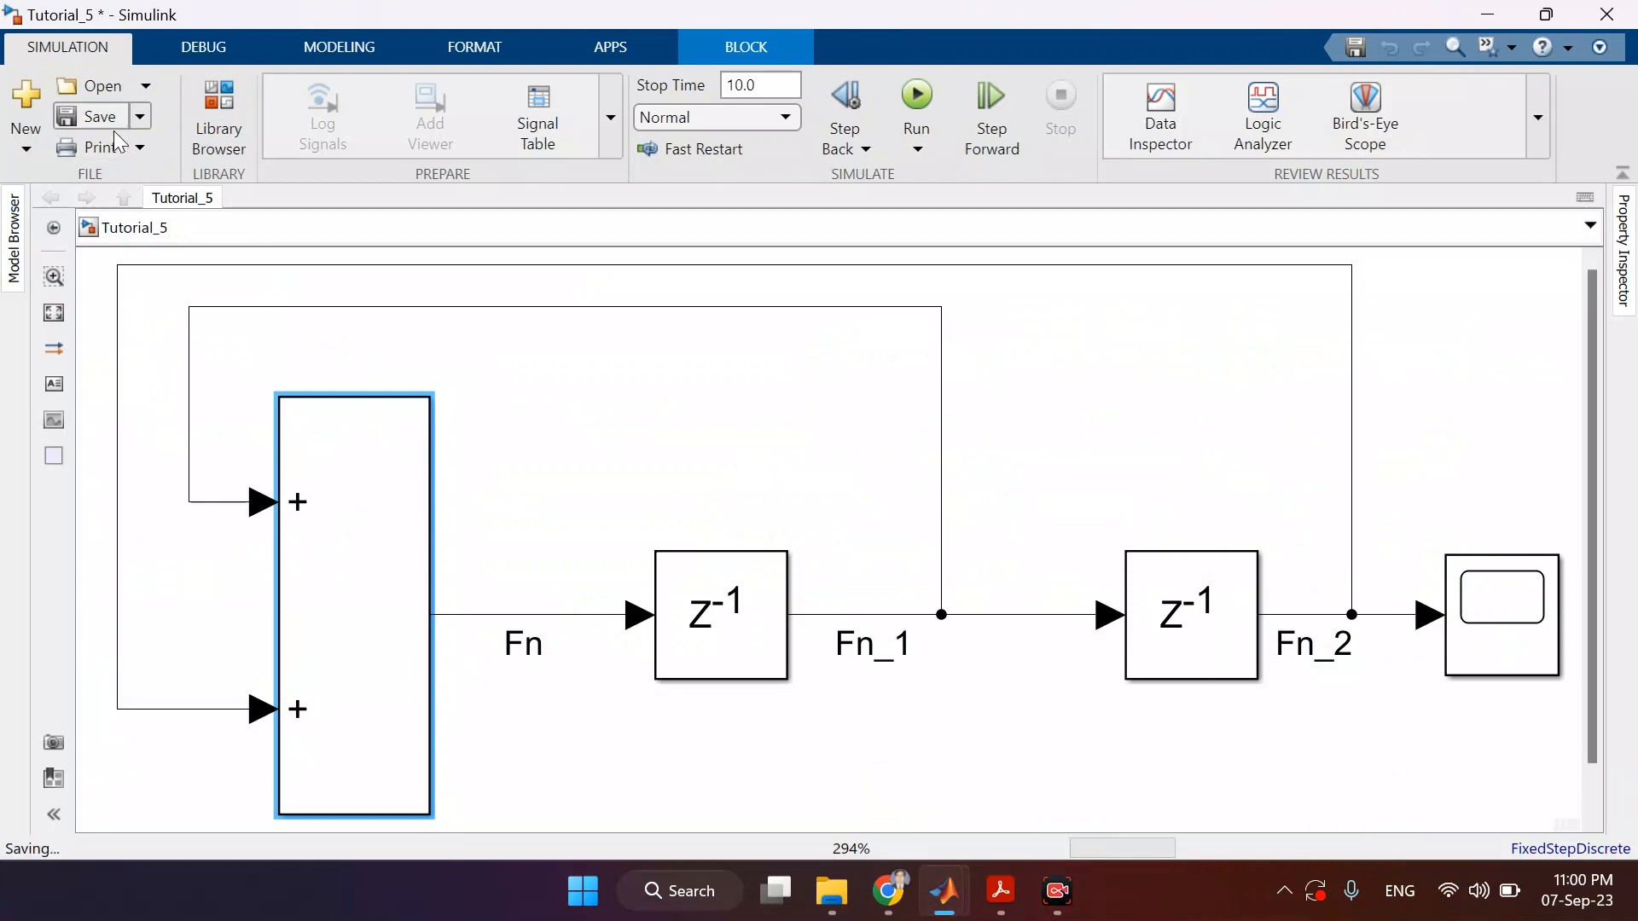
# - Check the model's signal and port display options, including Port Data Types, and run the simulation
pyautogui.rightClick(654, 409)
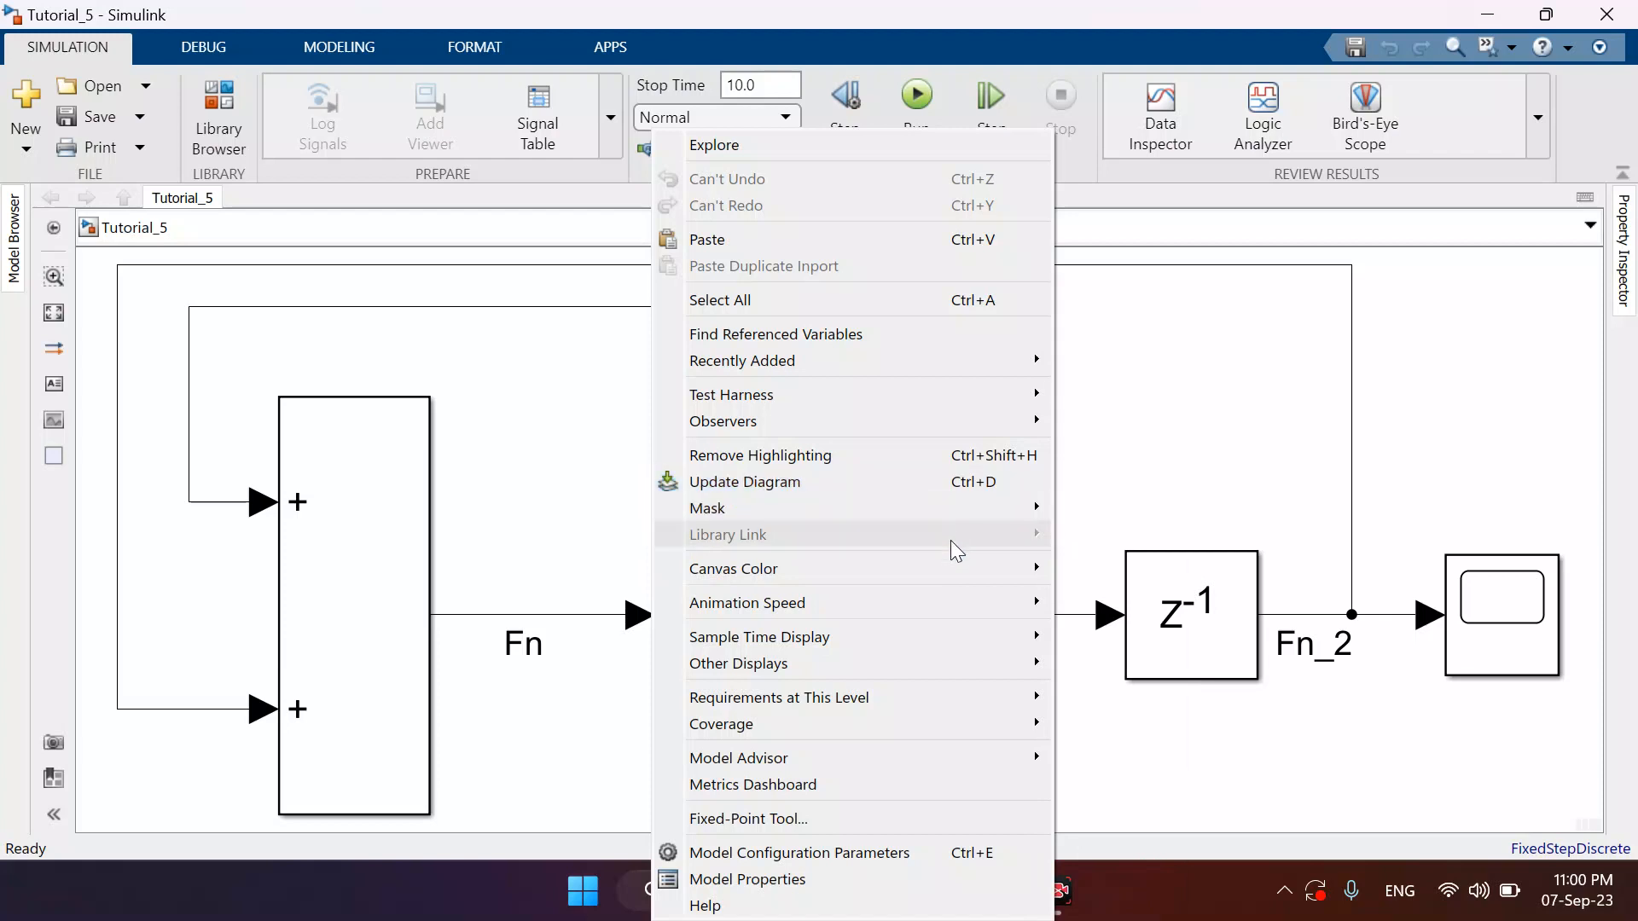
pyautogui.moveTo(983, 664)
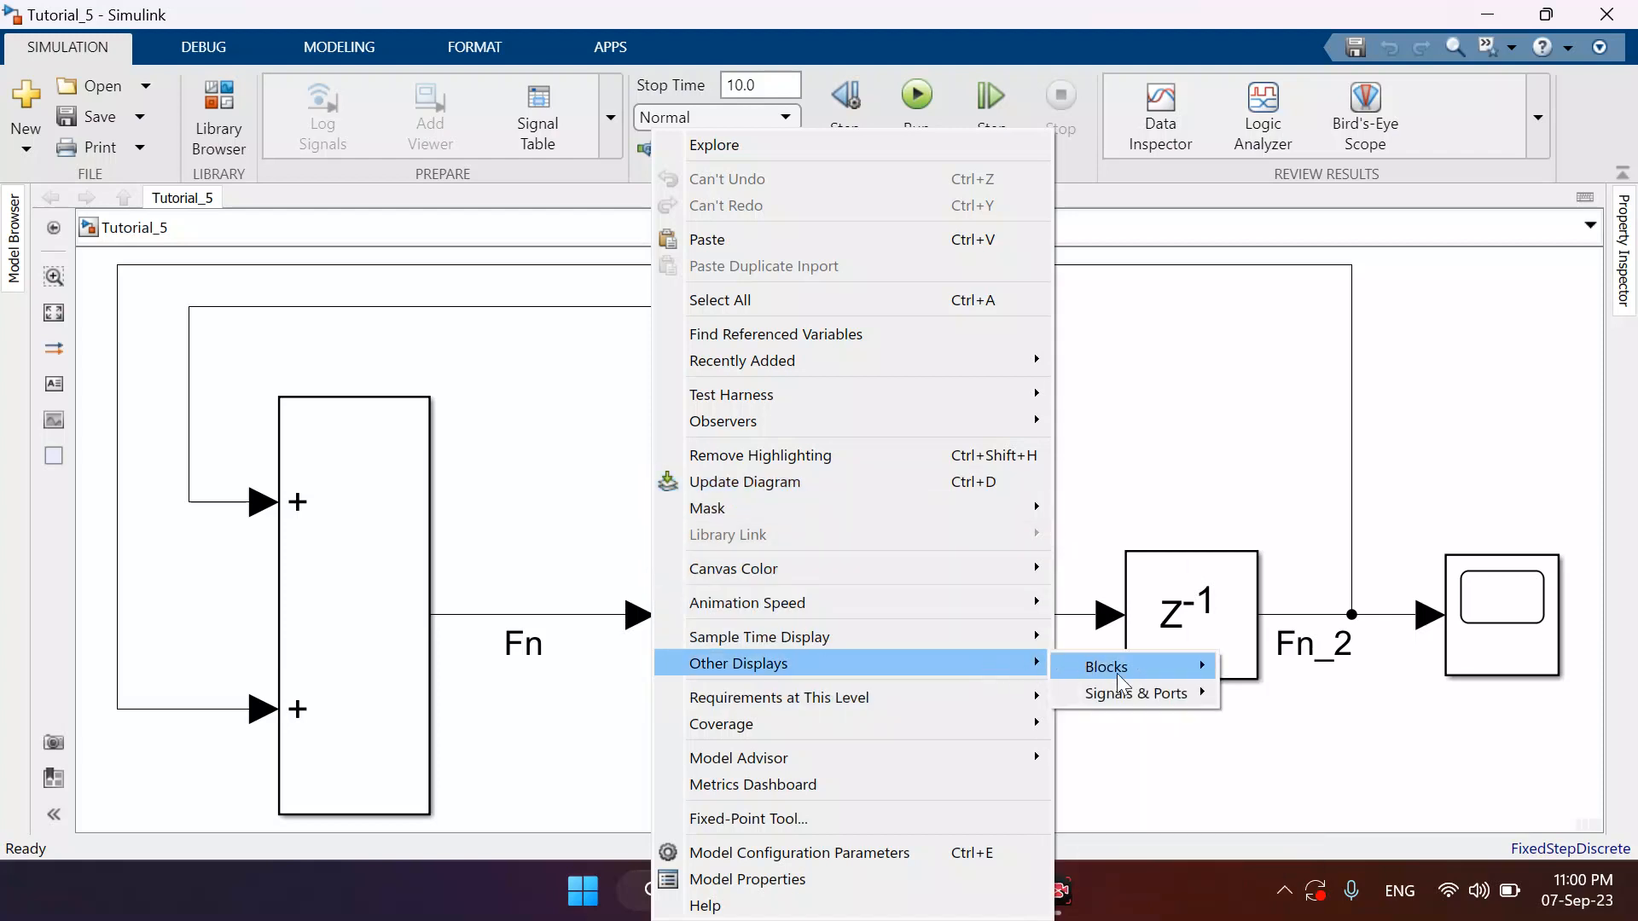
pyautogui.moveTo(1206, 691)
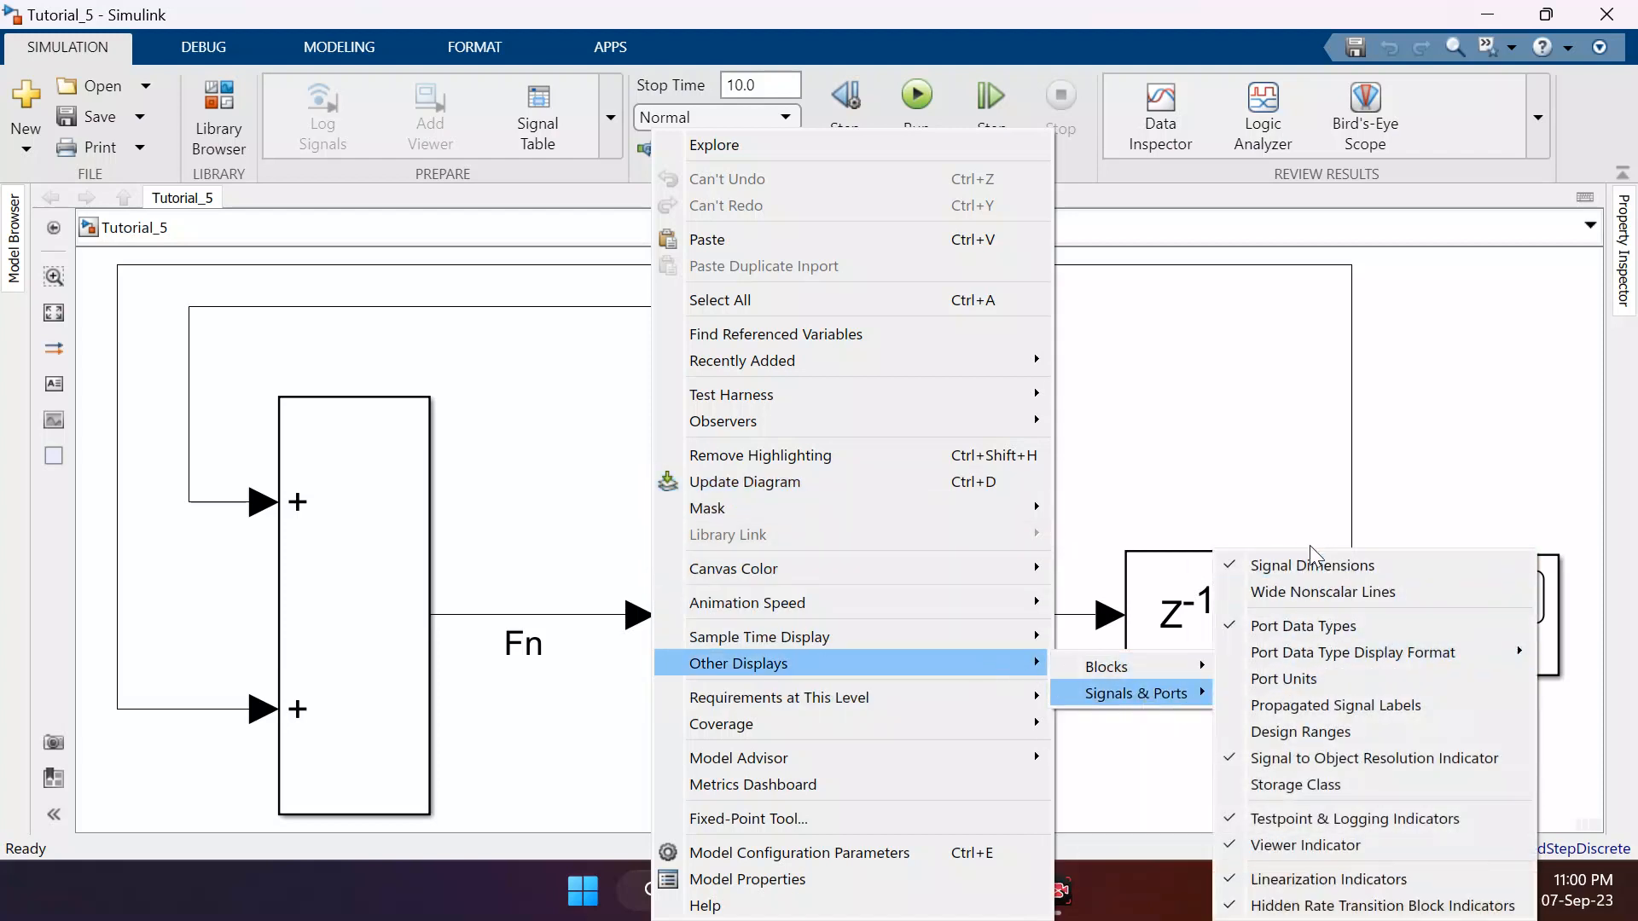
pyautogui.click(1210, 444)
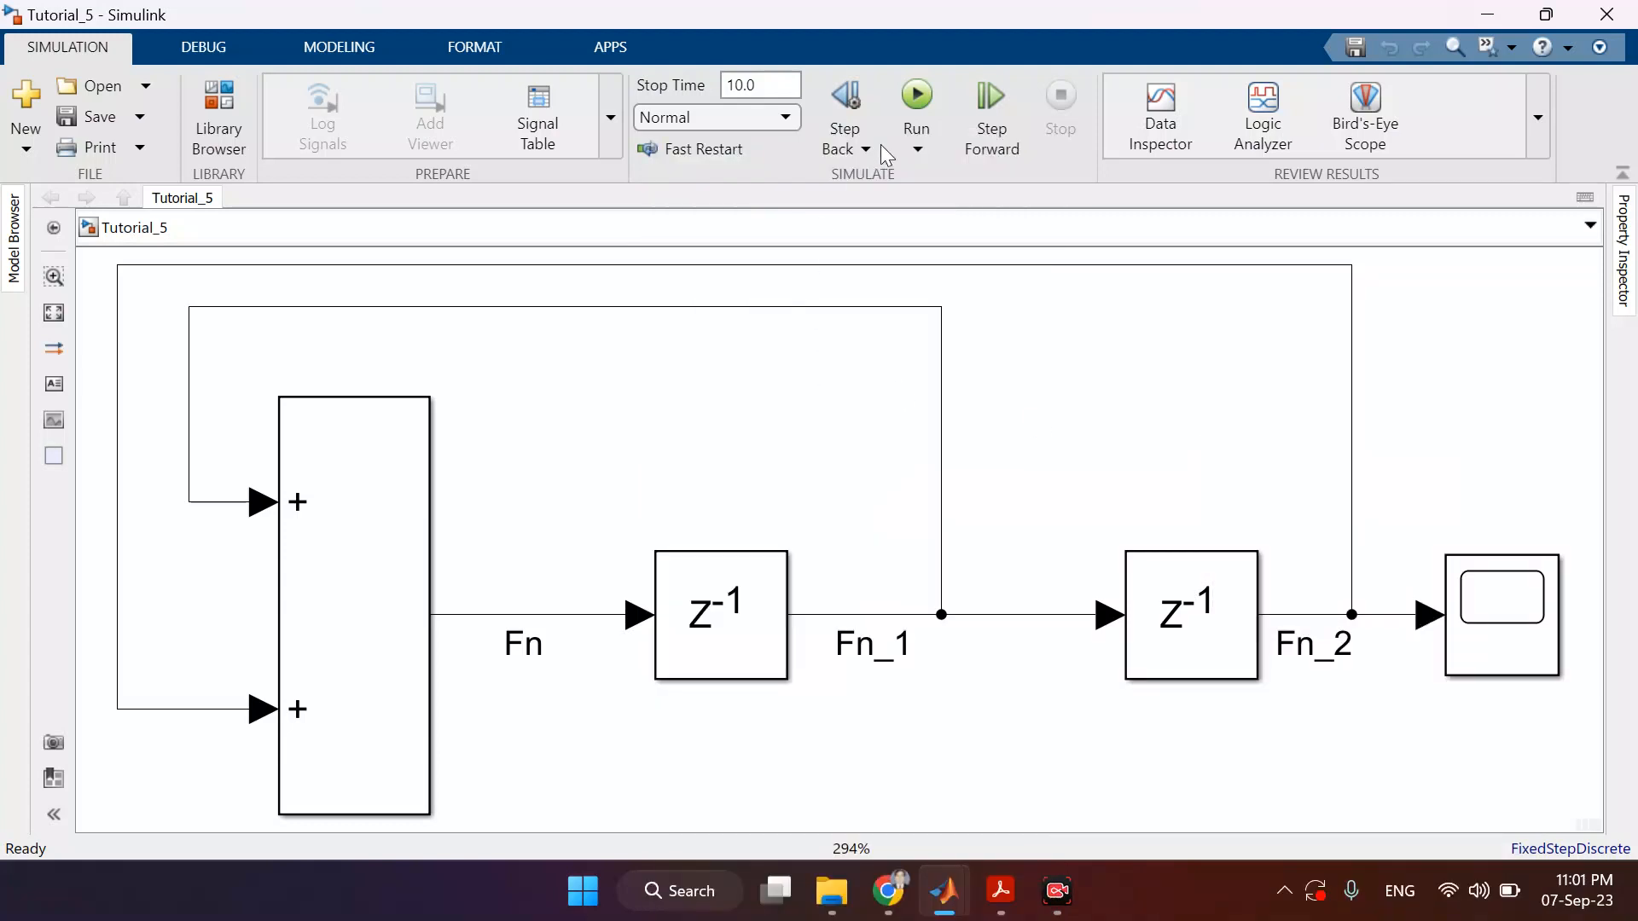
pyautogui.click(915, 101)
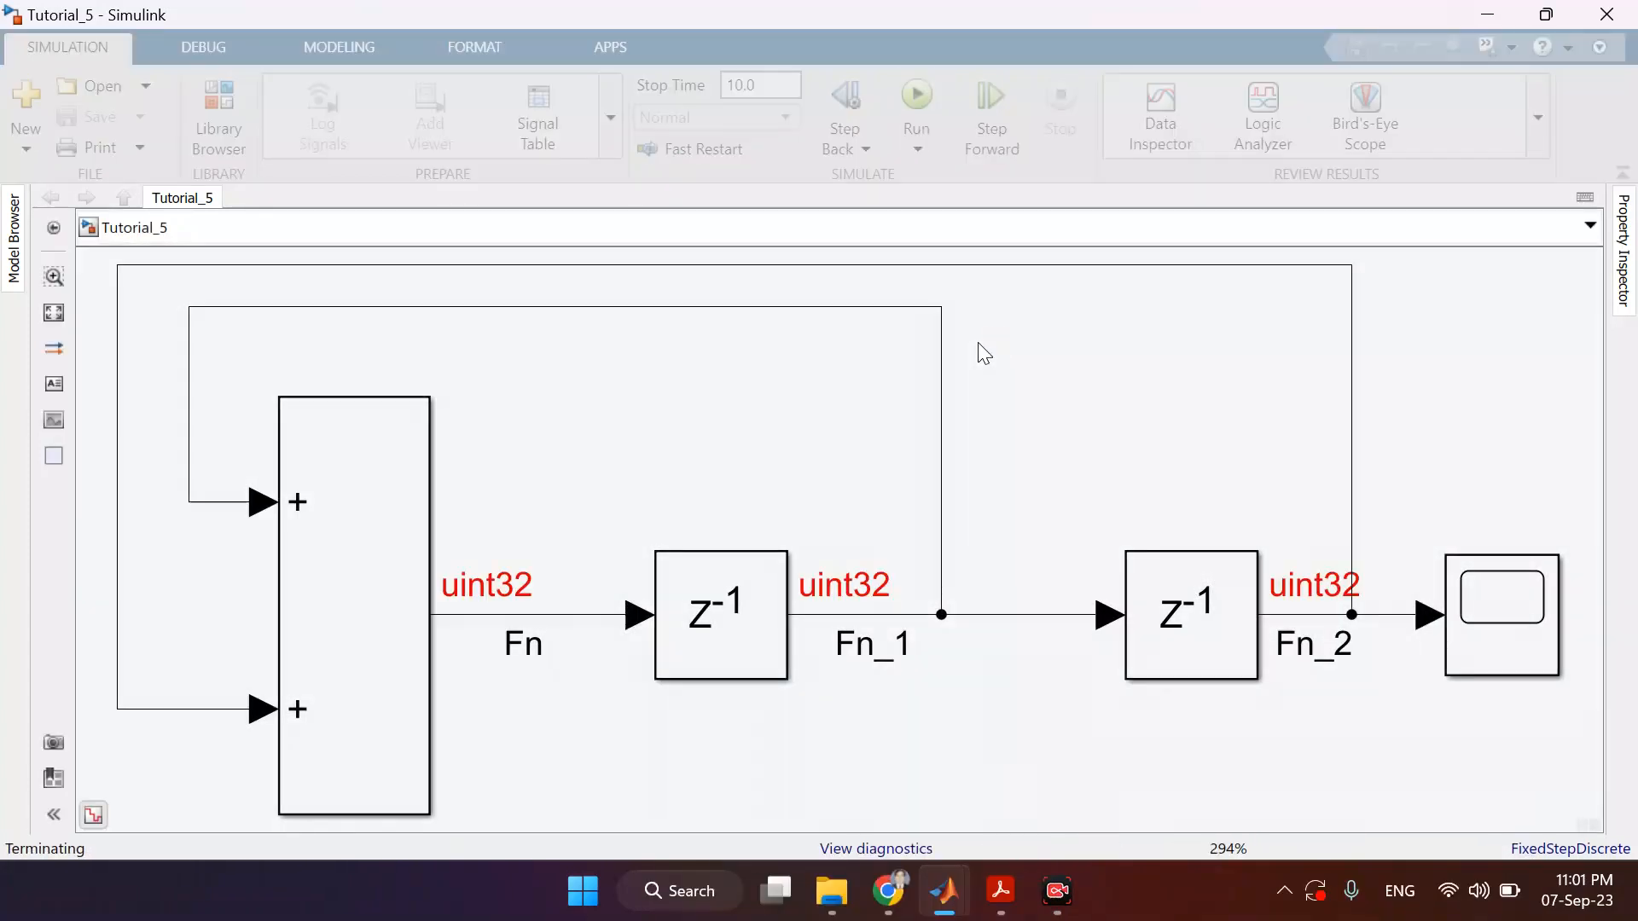
# - Reposition the Scope and second Delay blocks along the Fn_2 signal path and save the model
pyautogui.moveTo(1457, 597); pyautogui.dragTo(1511, 607)
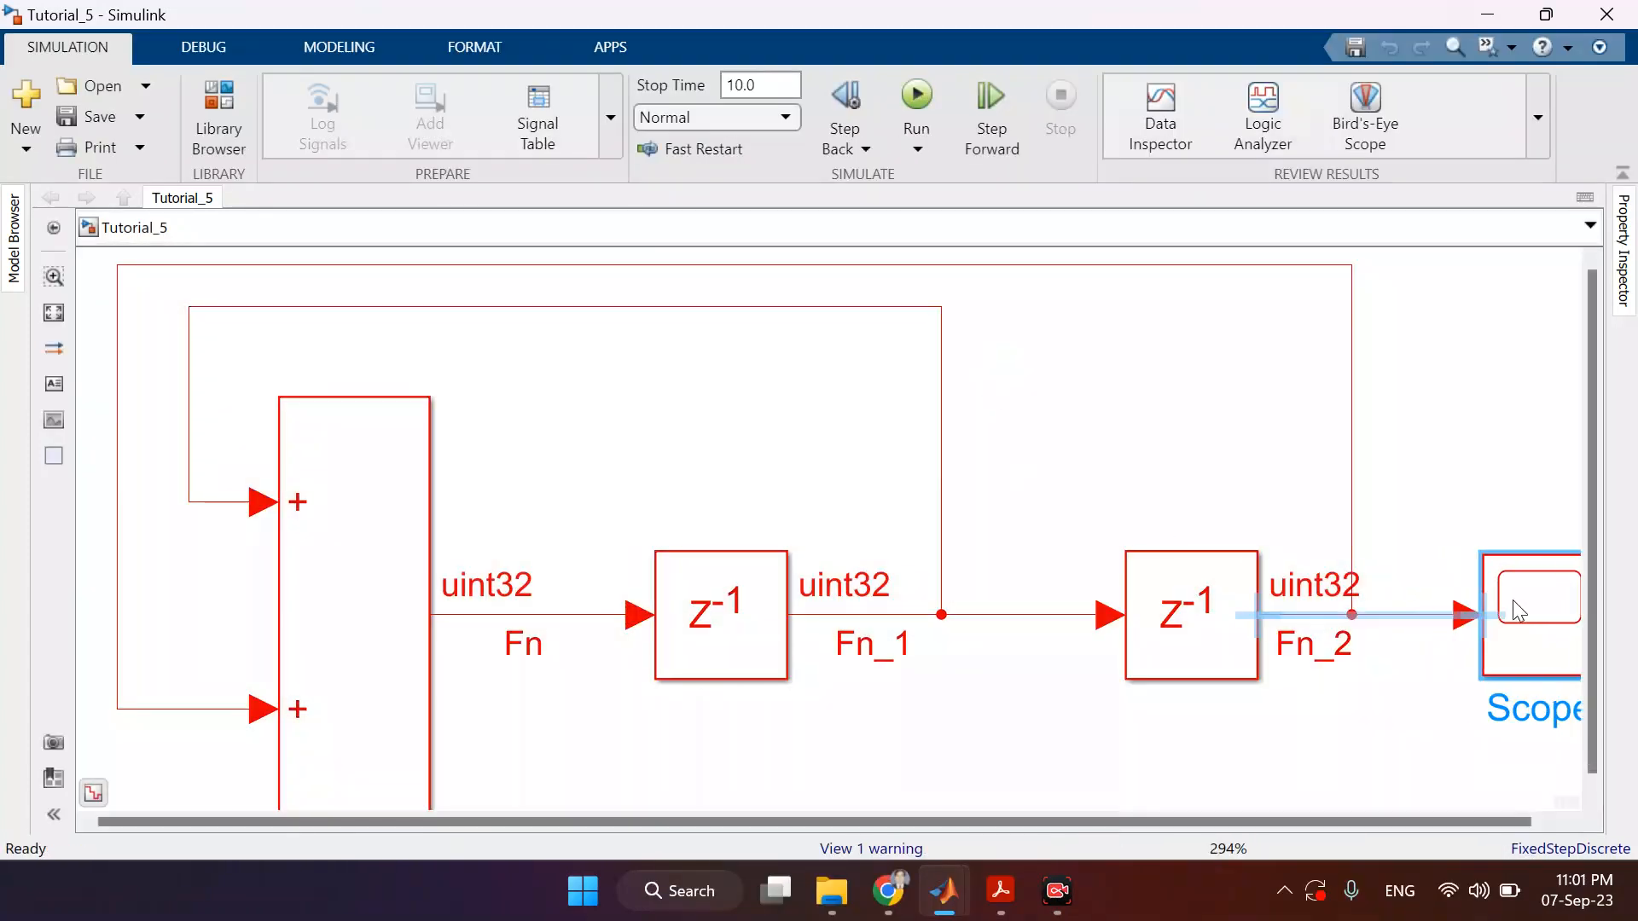
pyautogui.click(1182, 616)
pyautogui.moveTo(1182, 616); pyautogui.dragTo(1144, 614)
pyautogui.click(1276, 742)
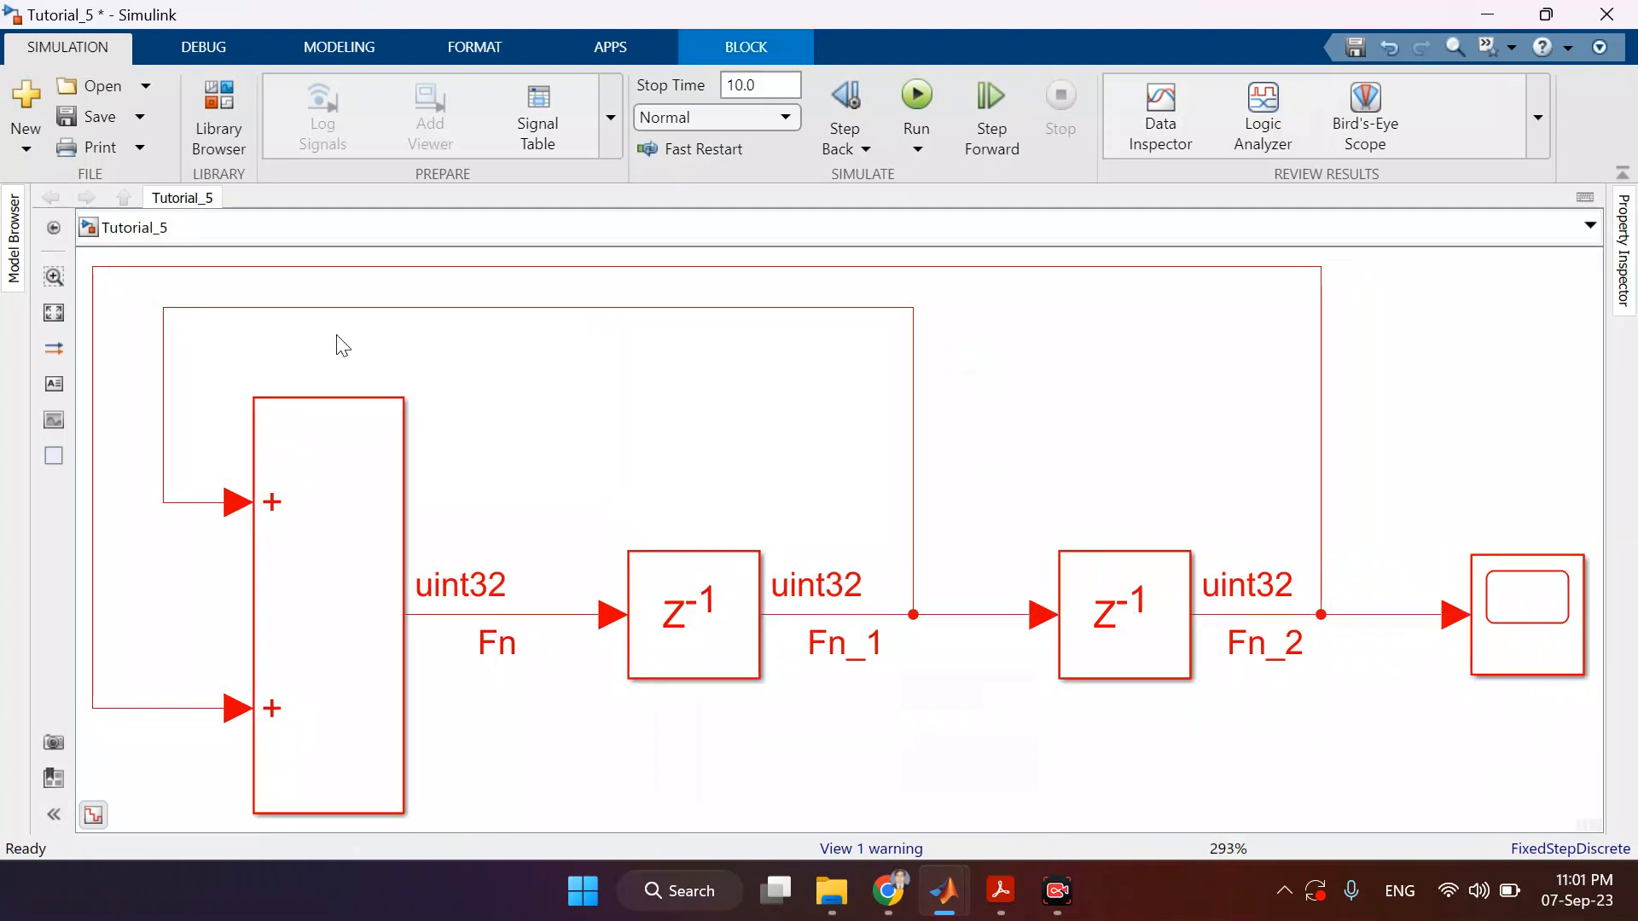
pyautogui.click(101, 123)
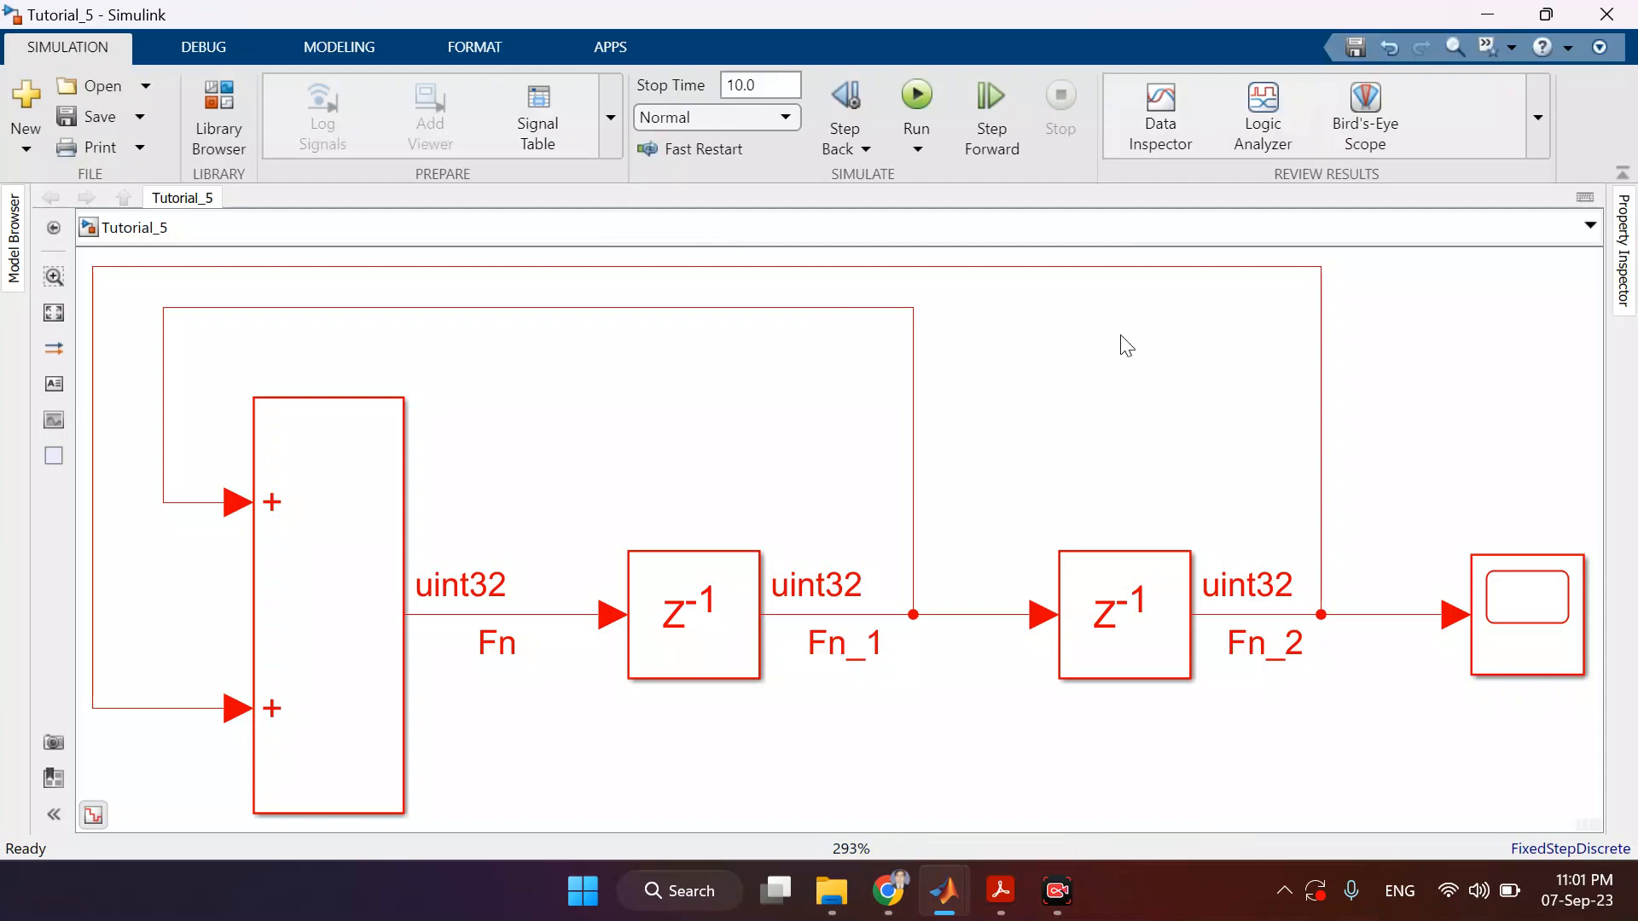
# - Open the Scope to inspect the Fn_2 waveform in a maximized window and close it
pyautogui.click(1510, 638)
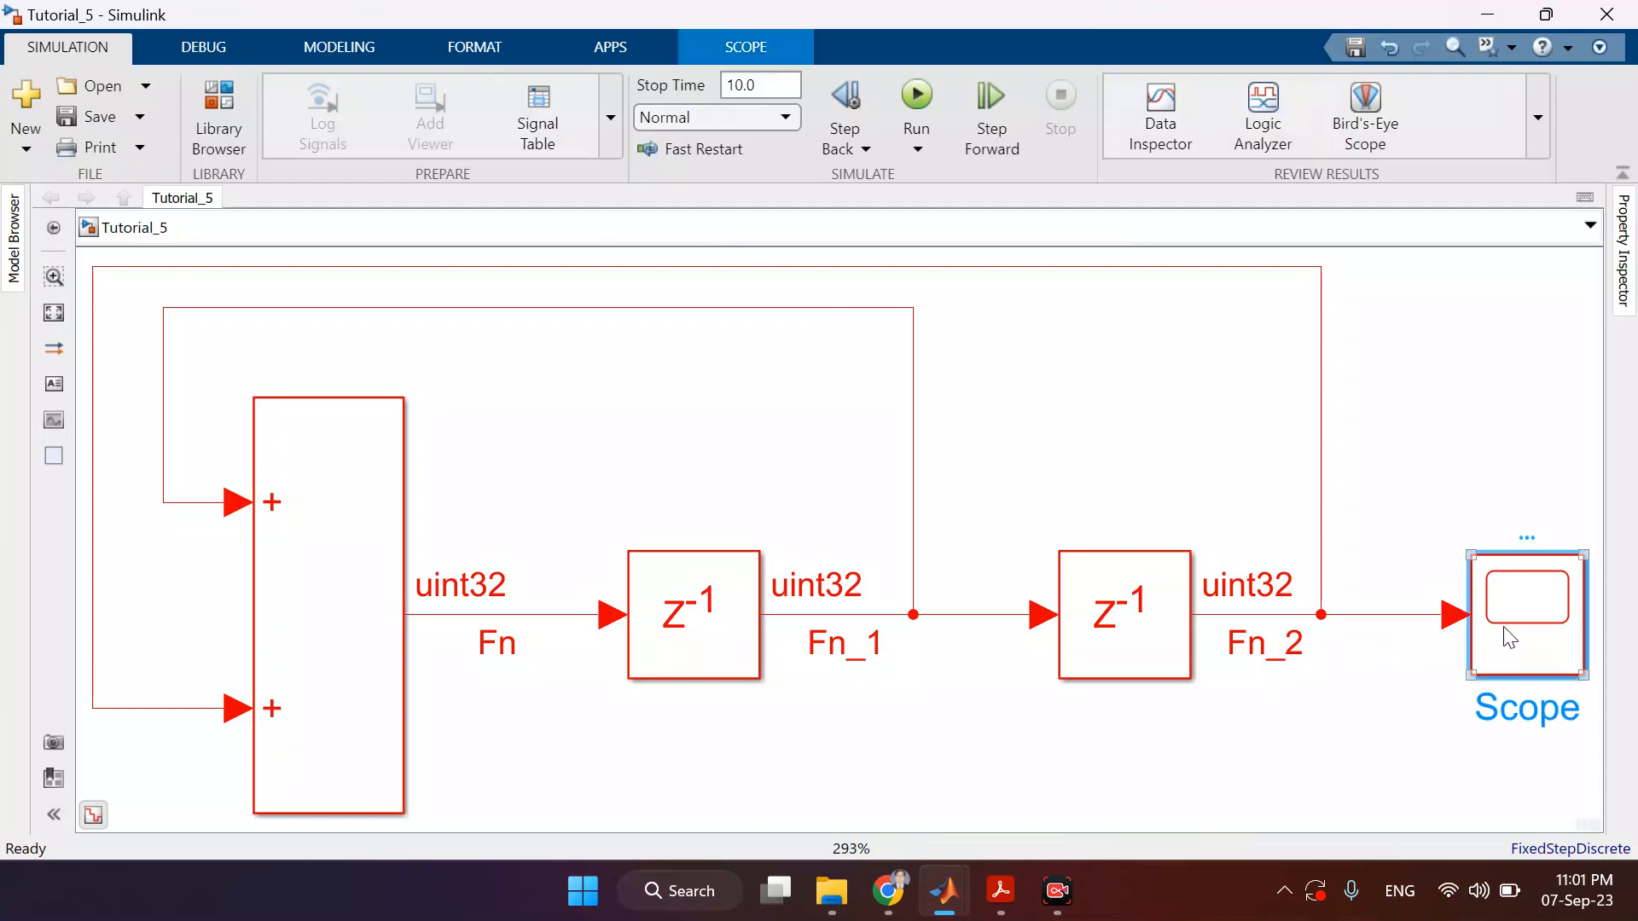
pyautogui.doubleClick(1510, 638)
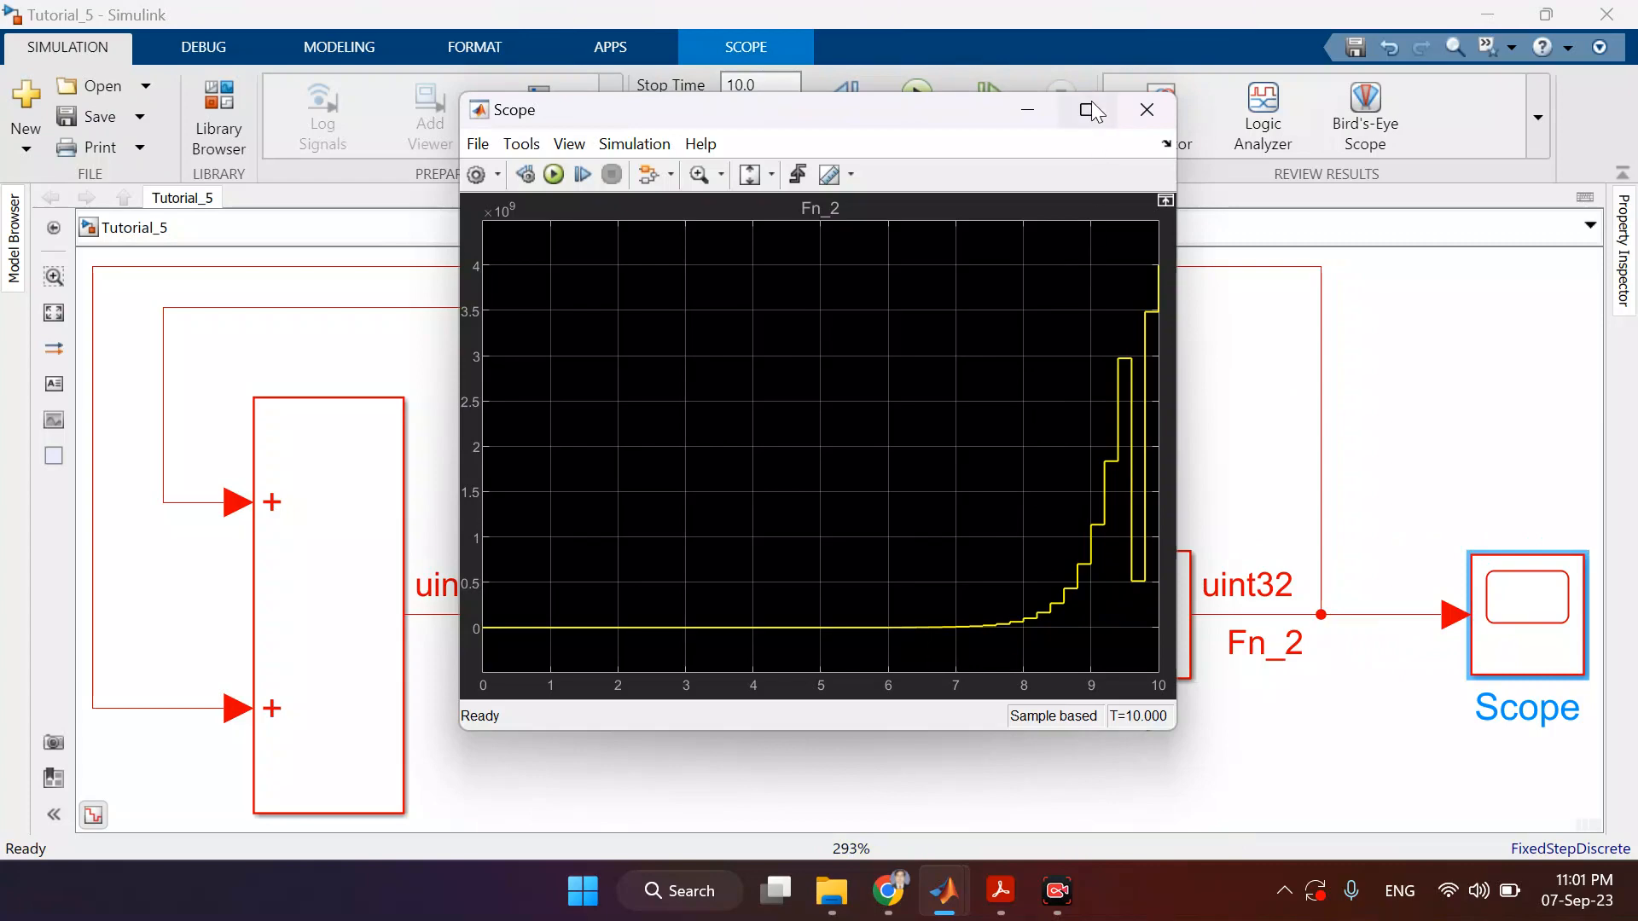
pyautogui.click(1087, 109)
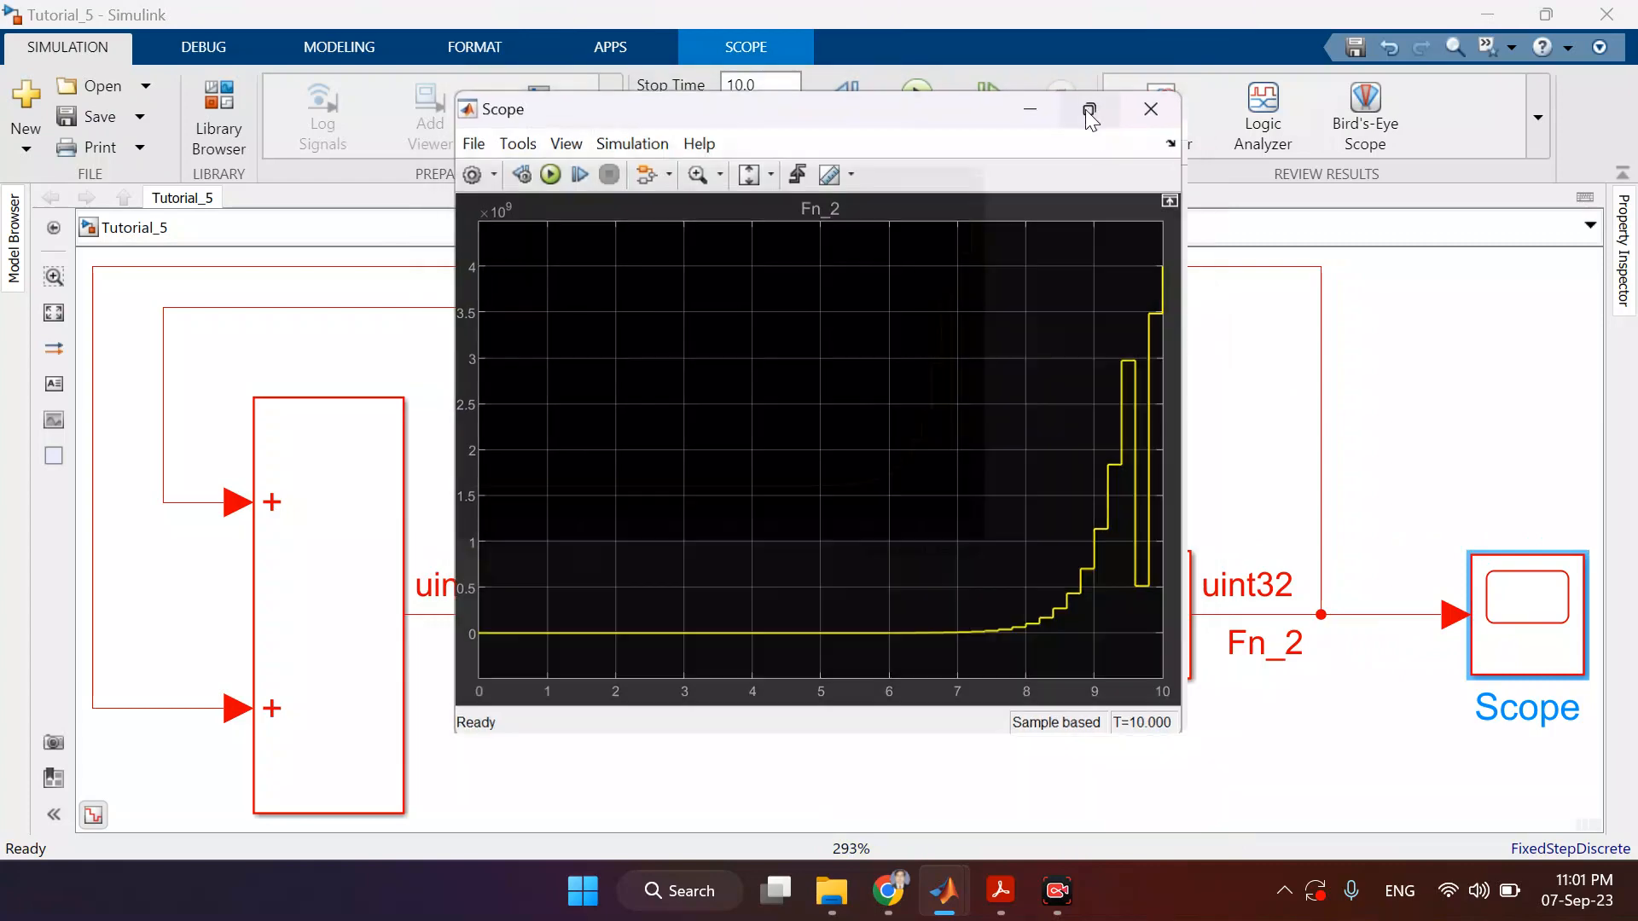
pyautogui.click(1608, 13)
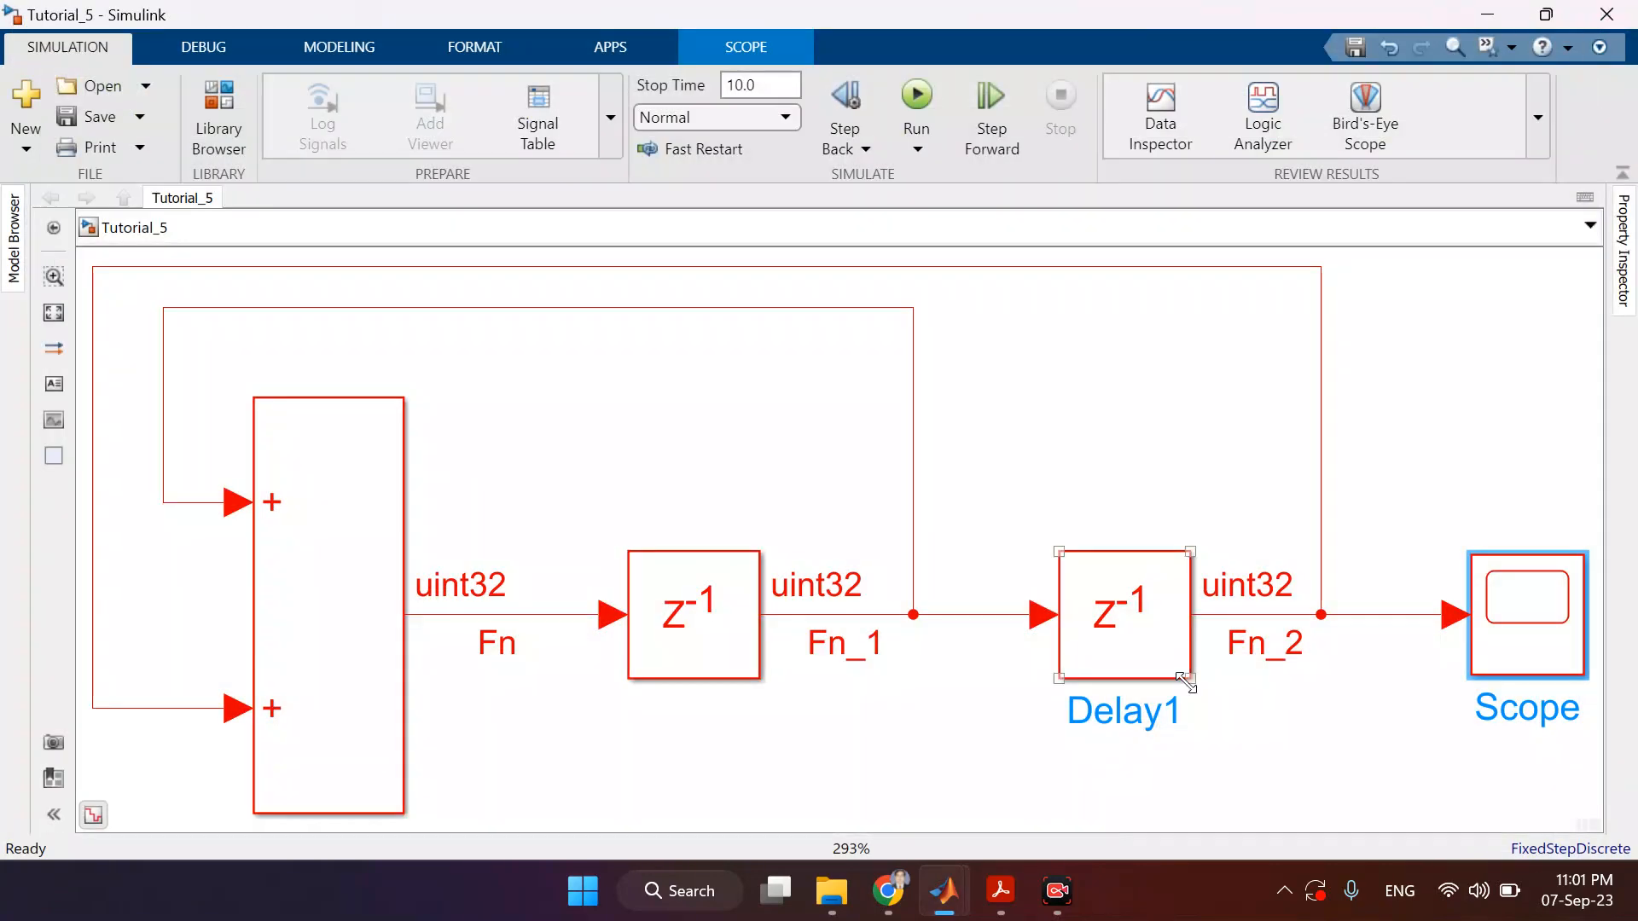
pyautogui.click(1314, 702)
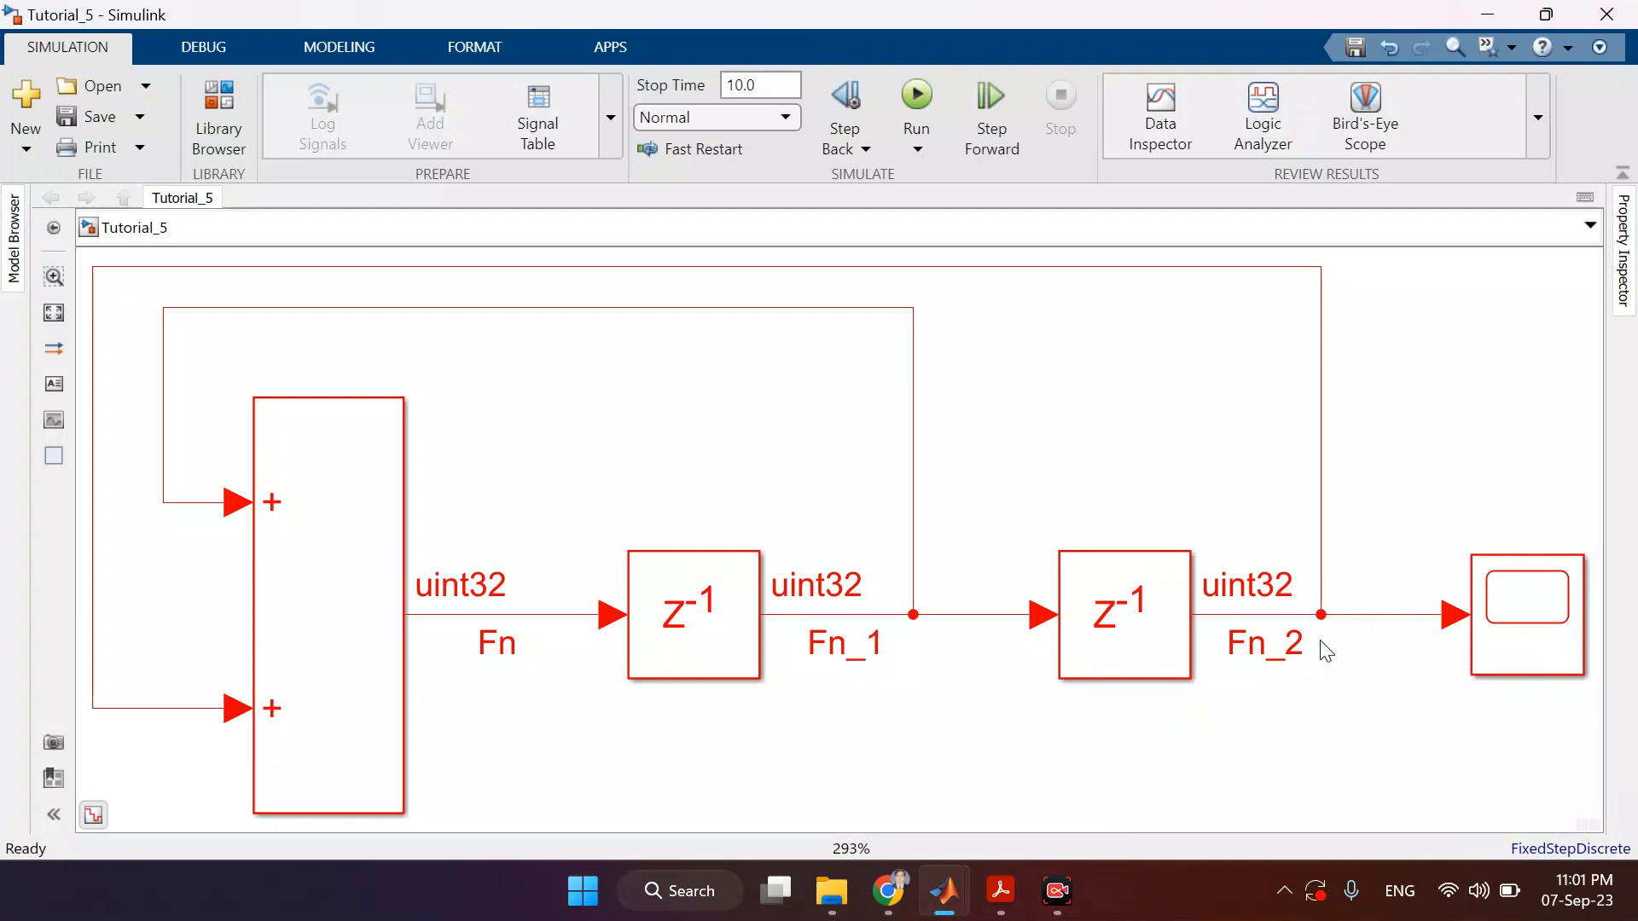
pyautogui.click(1147, 583)
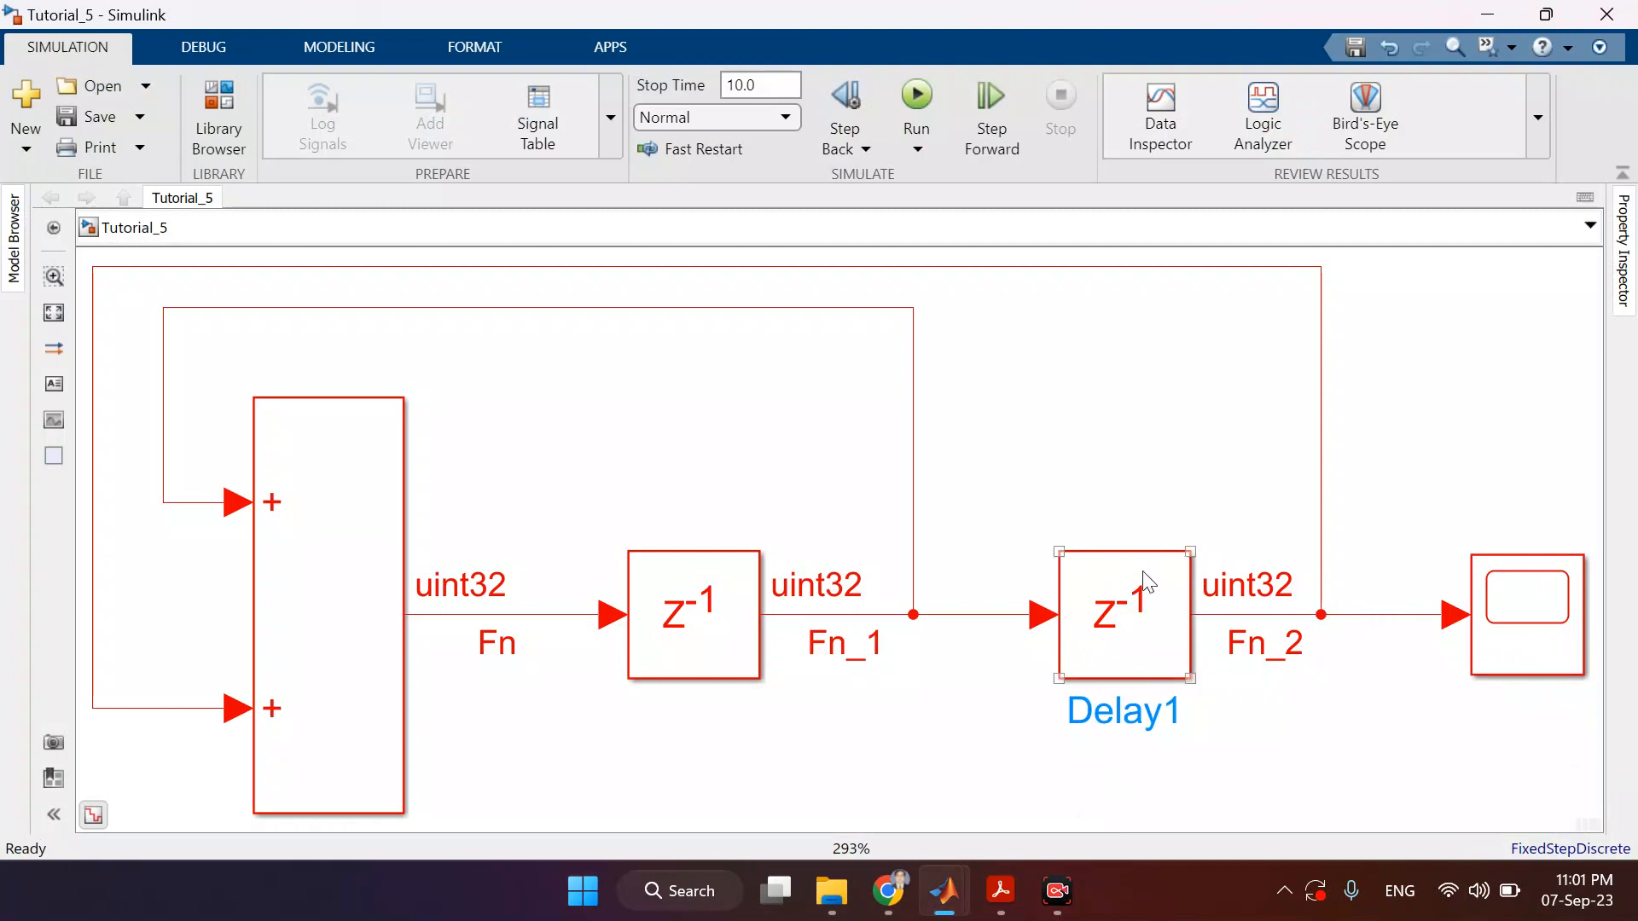
pyautogui.click(704, 612)
pyautogui.click(1152, 641)
pyautogui.click(691, 655)
pyautogui.click(1124, 741)
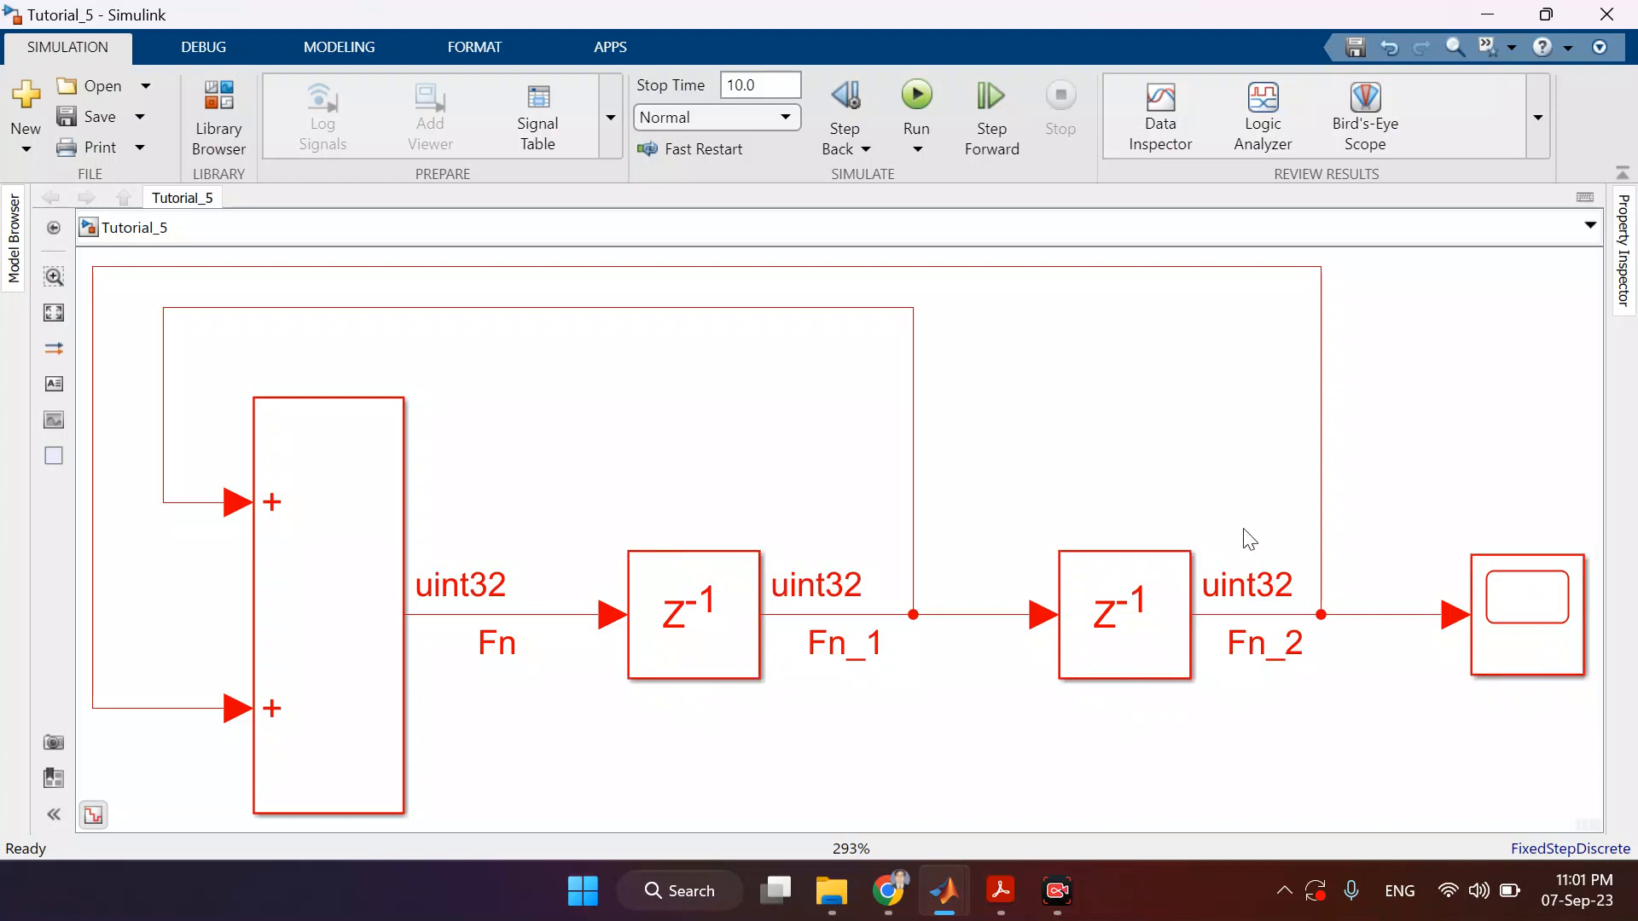
# - Enable logging on the Fn_2 signal between the second Delay block and the Scope, and save the model
pyautogui.rightClick(1360, 614)
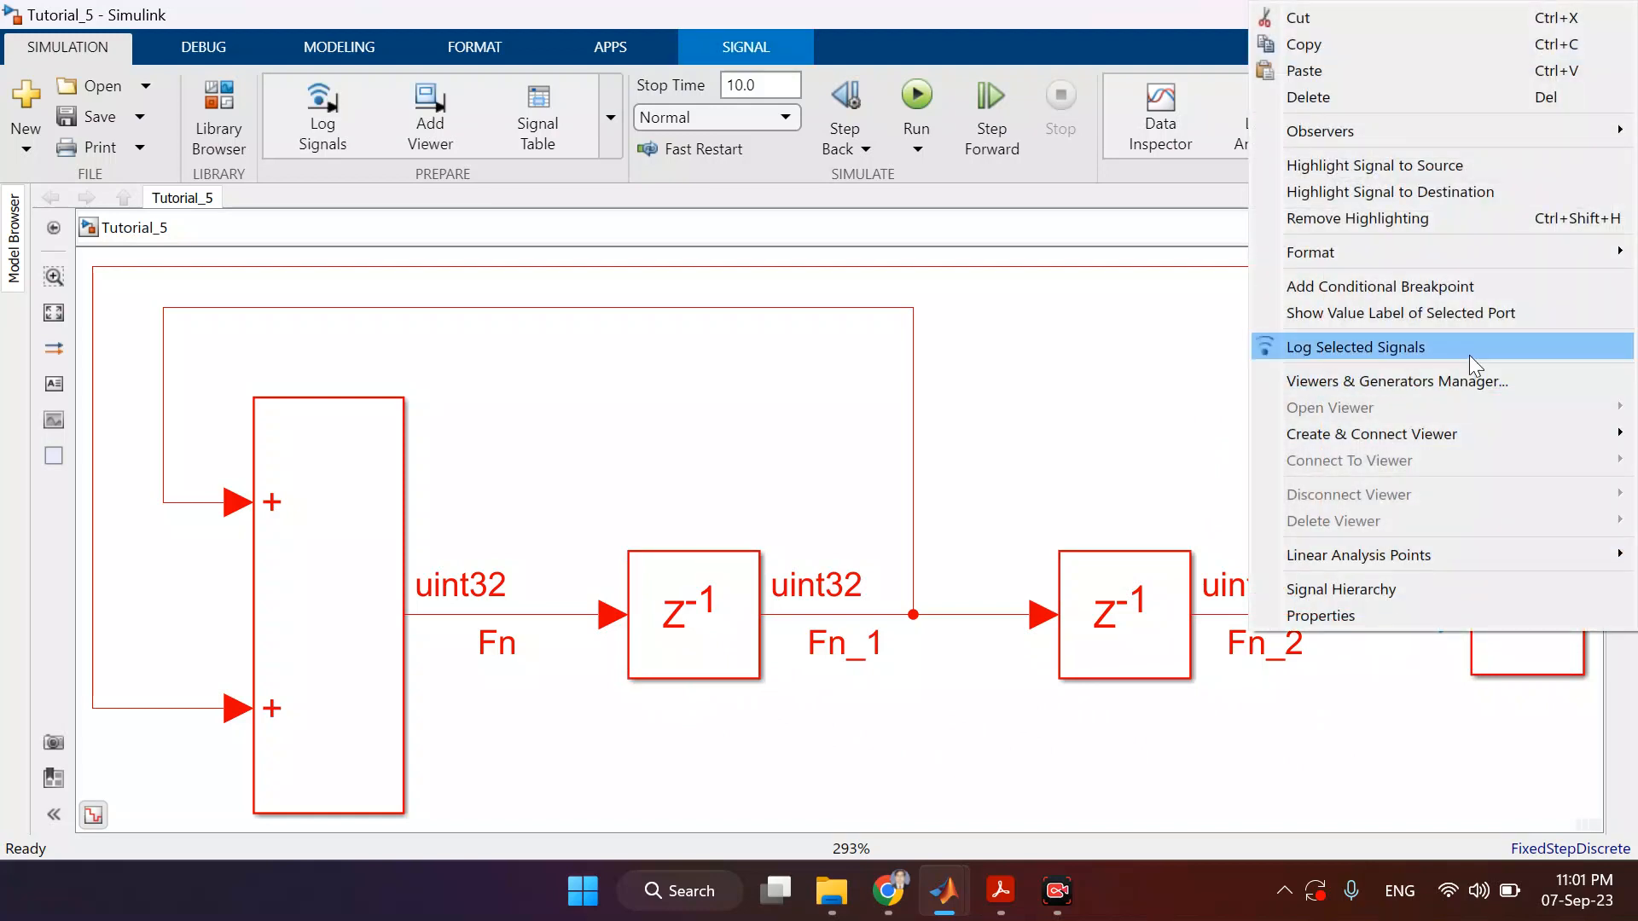
pyautogui.click(1469, 346)
pyautogui.click(1148, 491)
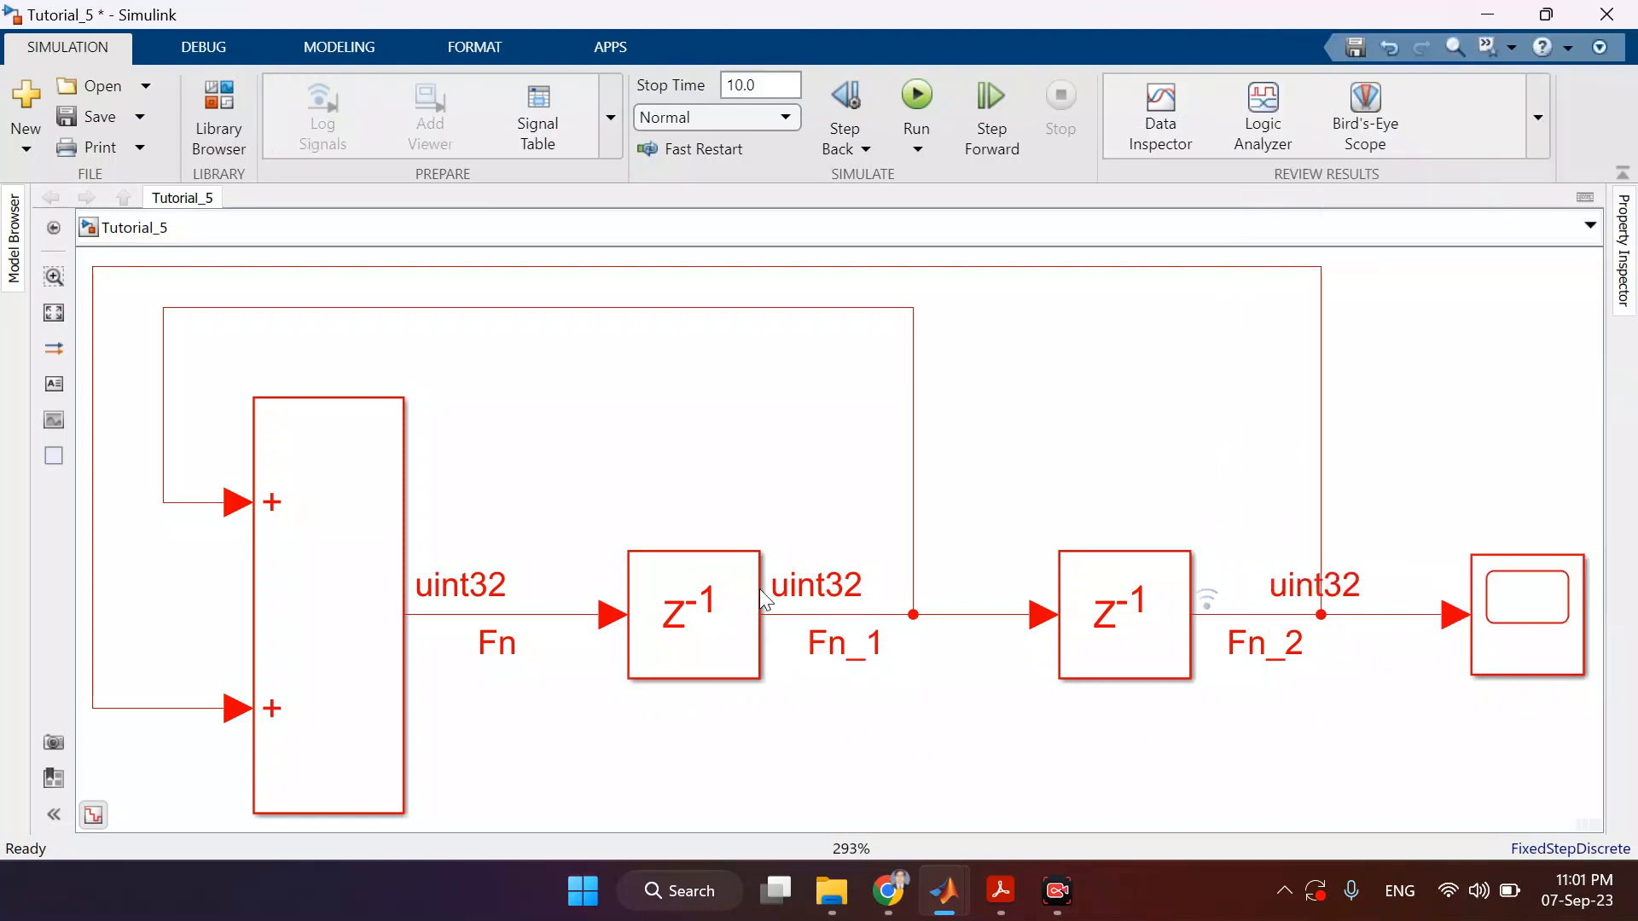
pyautogui.click(77, 116)
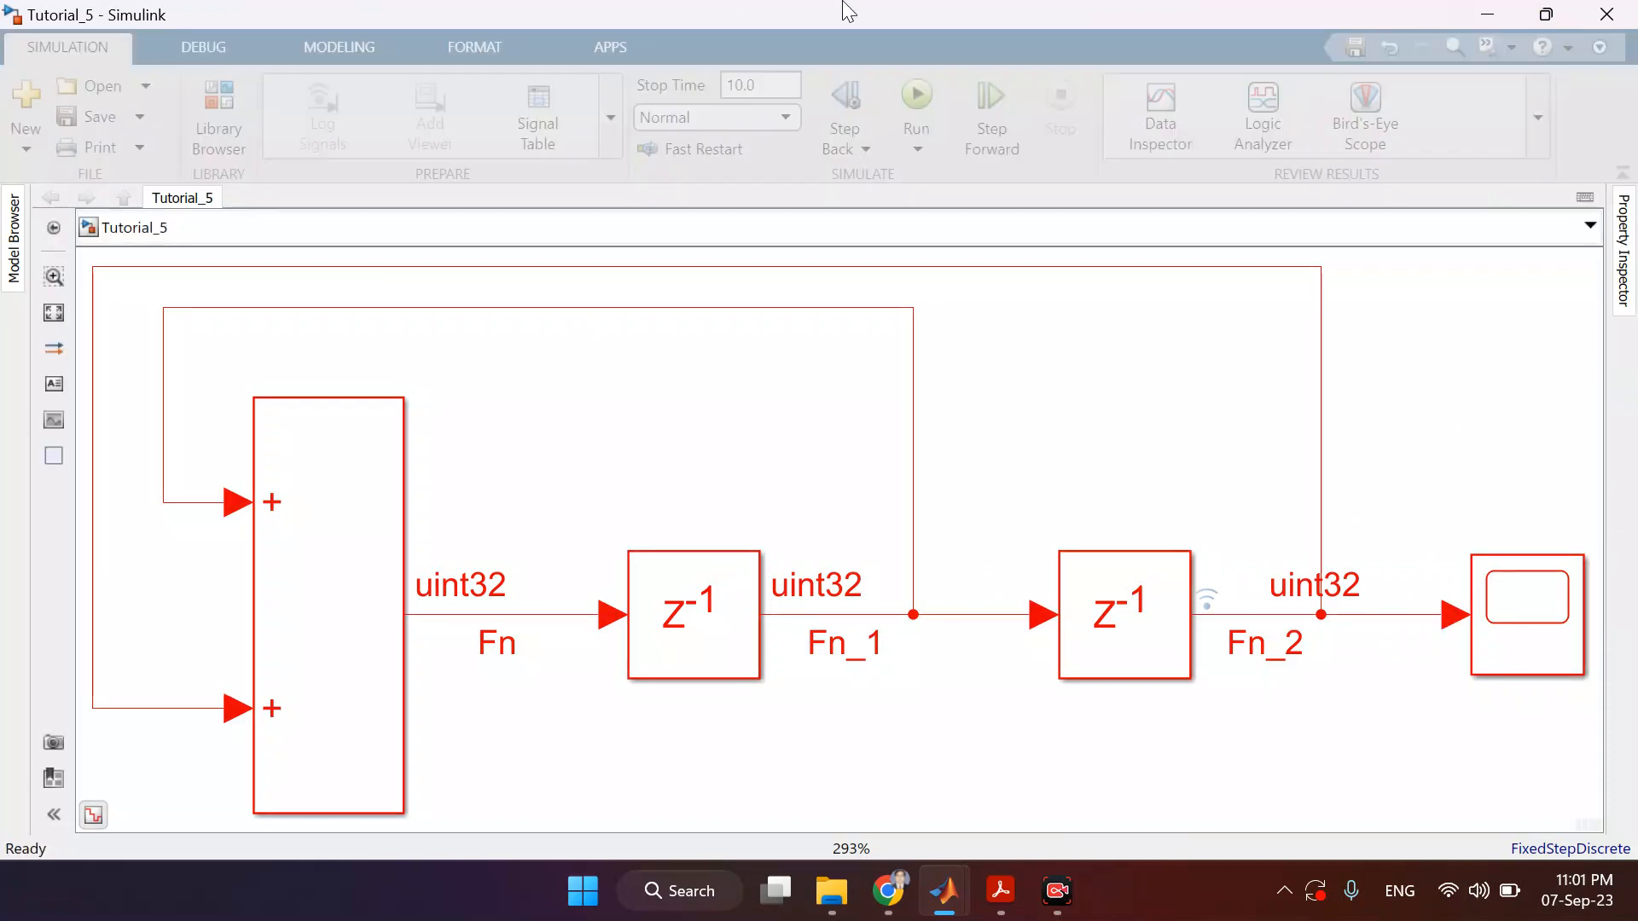
# - Simulate the model and inspect the logged Fn_2 signal in the Logic Analyzer, rerunning the simulation from there before closing it
pyautogui.click(911, 105)
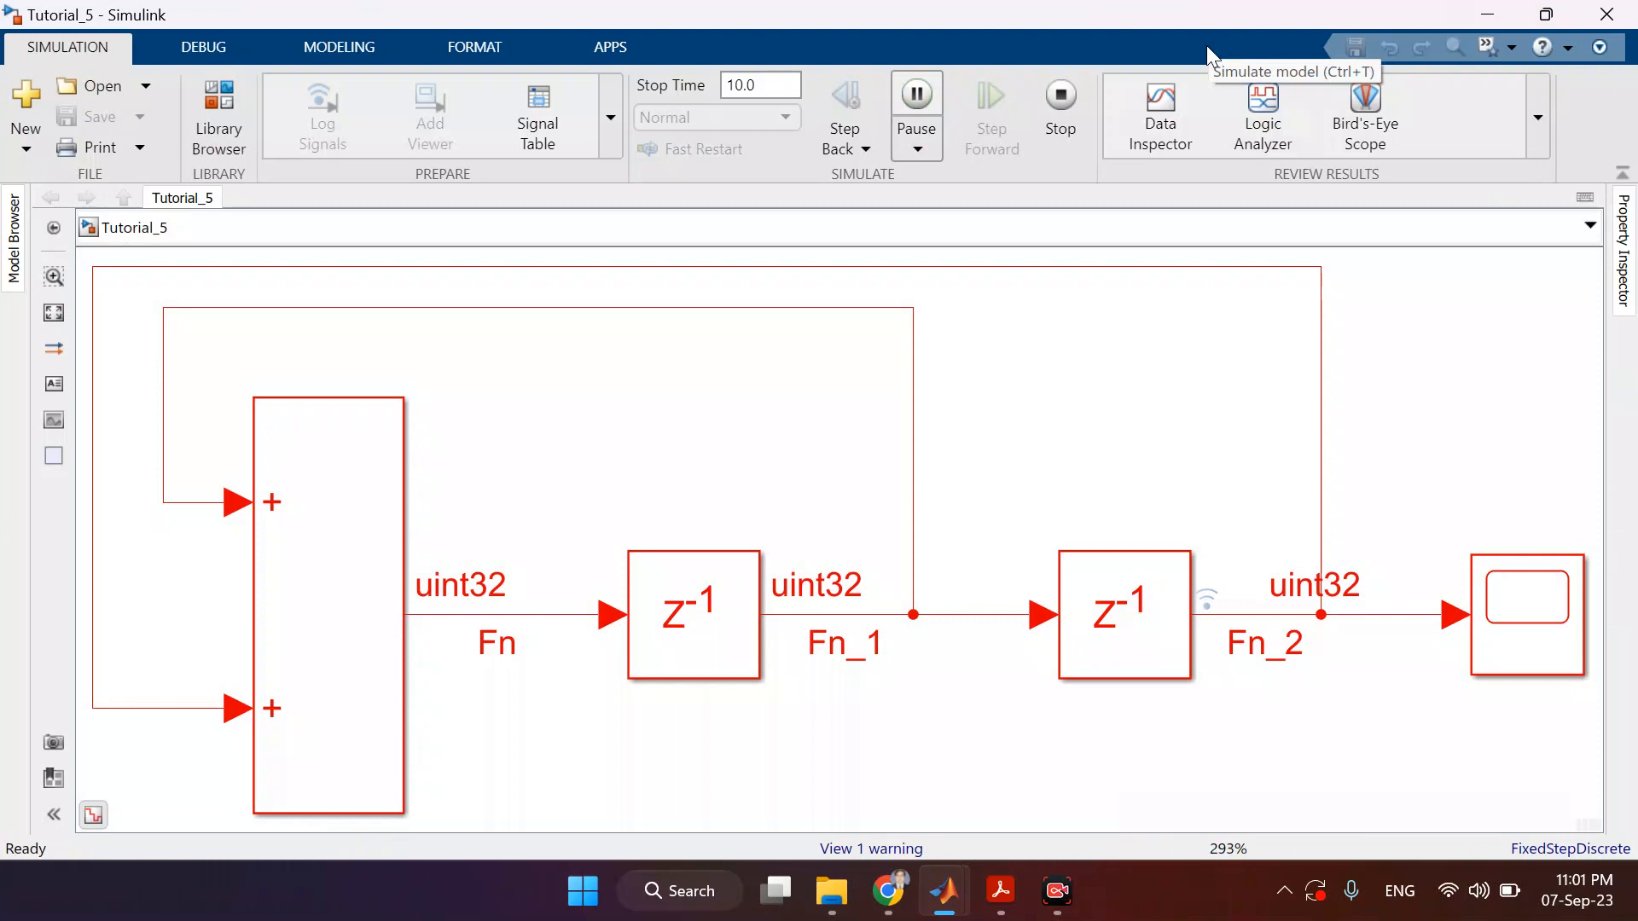
pyautogui.click(1262, 115)
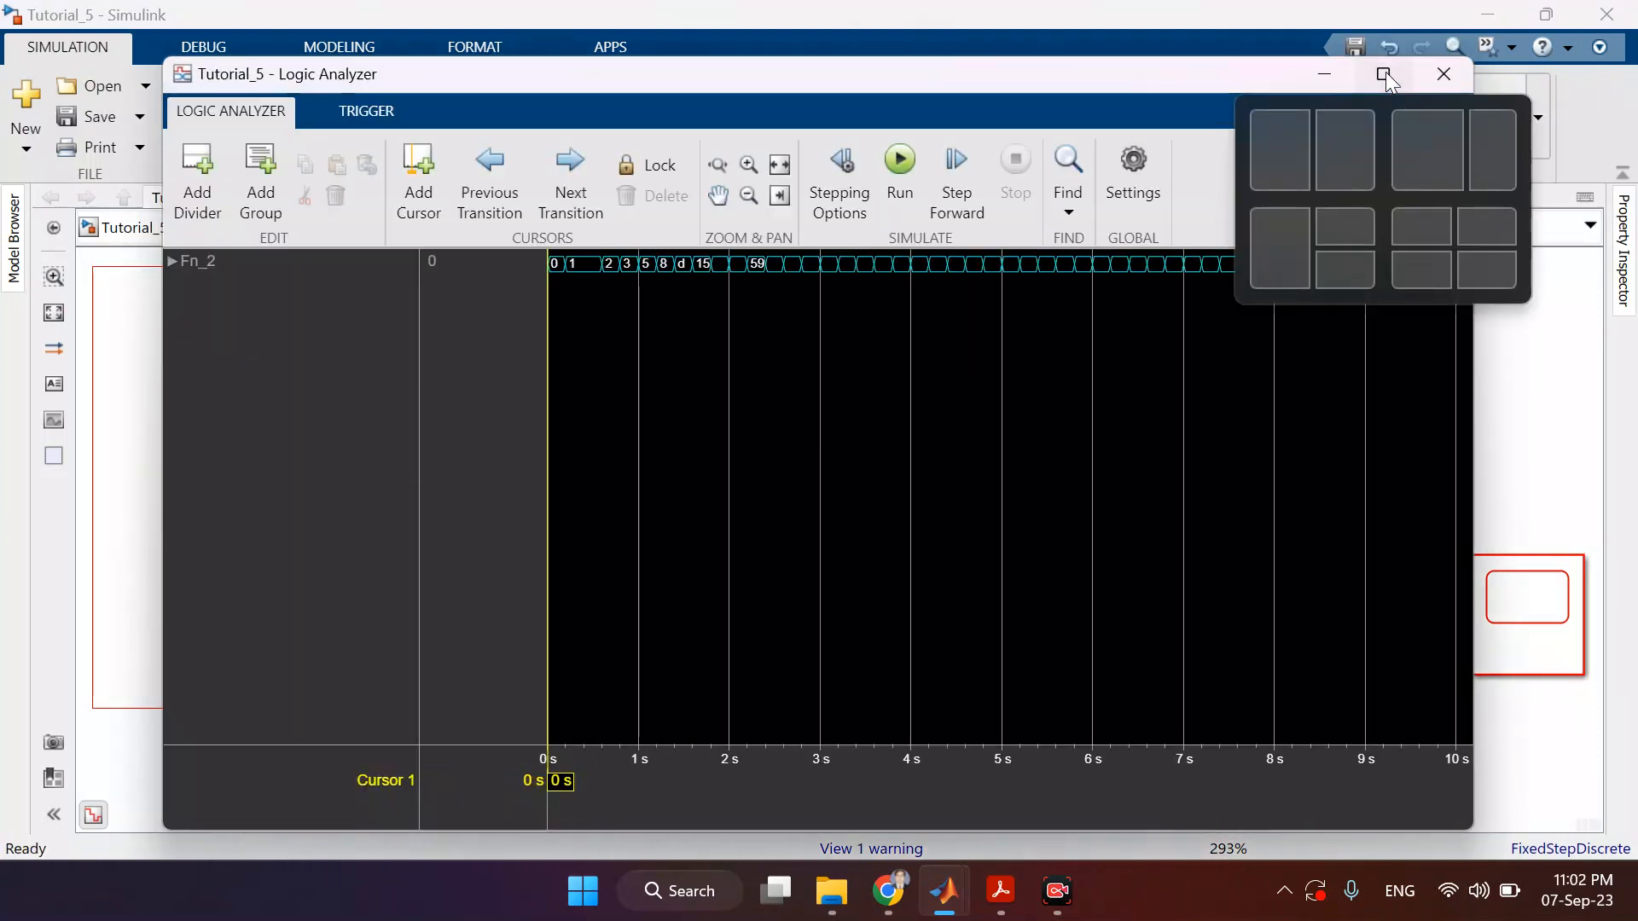
pyautogui.click(1383, 73)
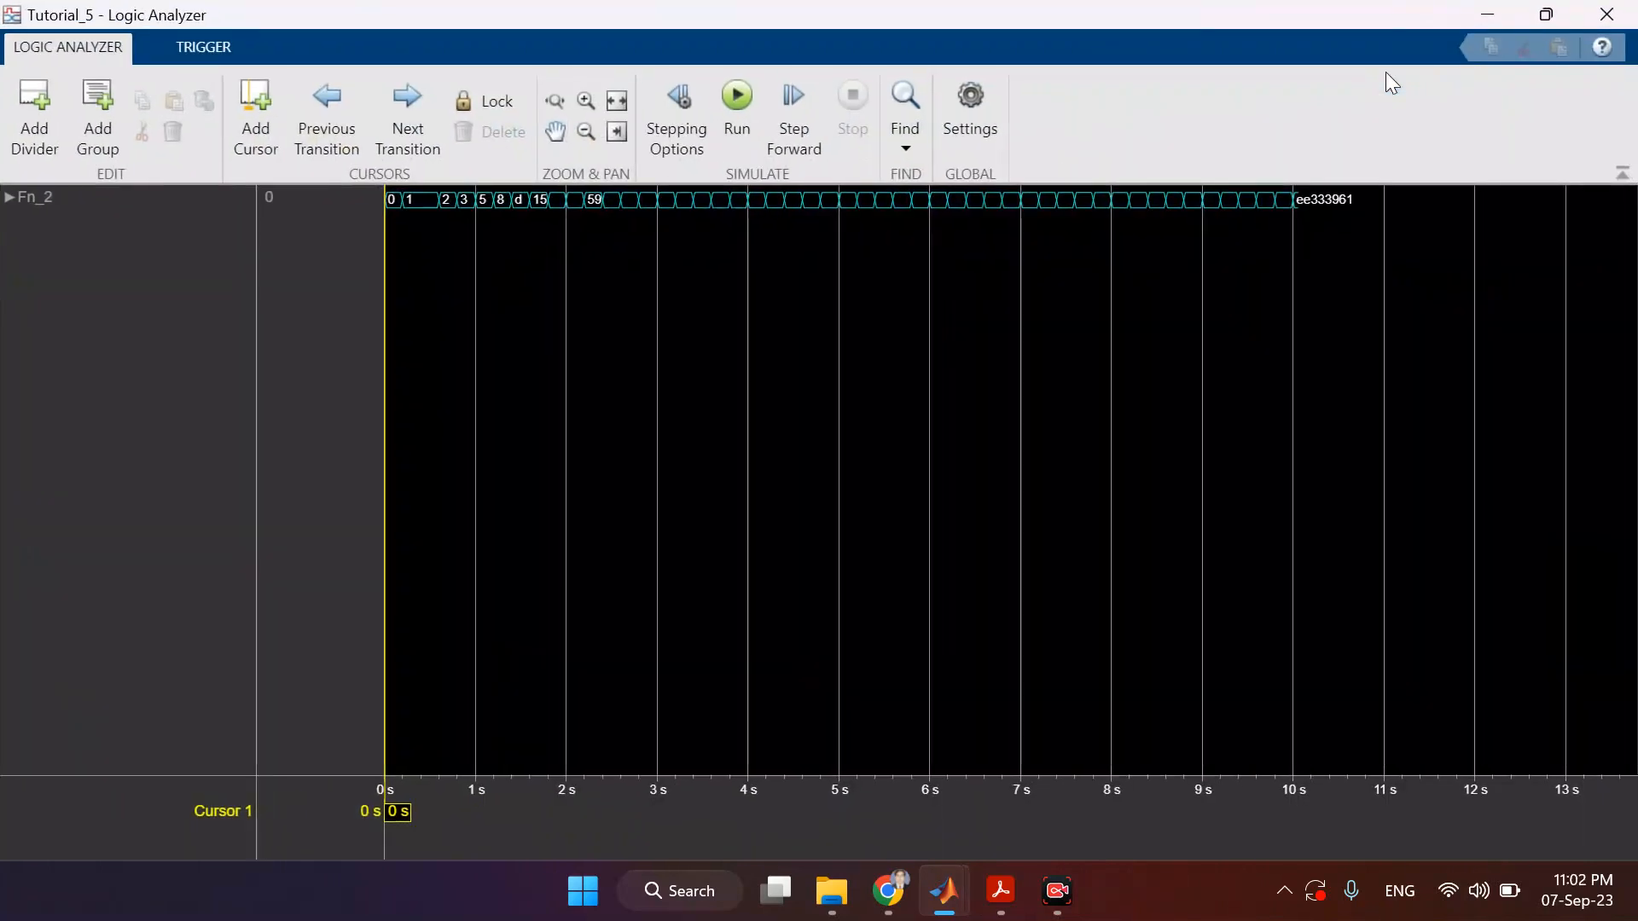
pyautogui.click(734, 98)
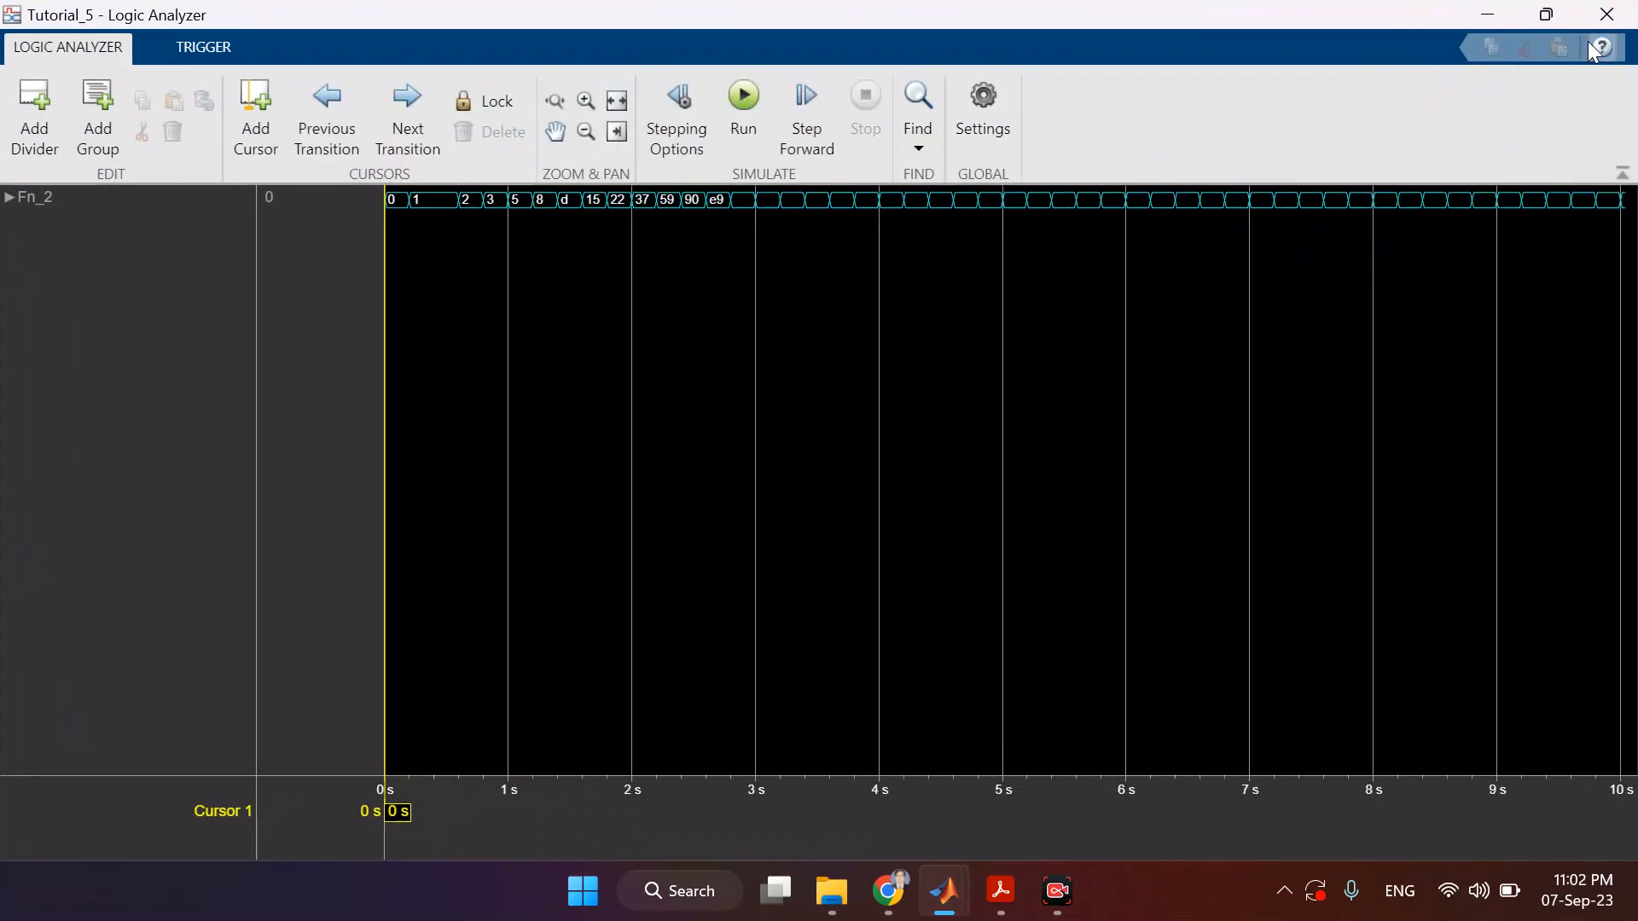
pyautogui.click(1608, 15)
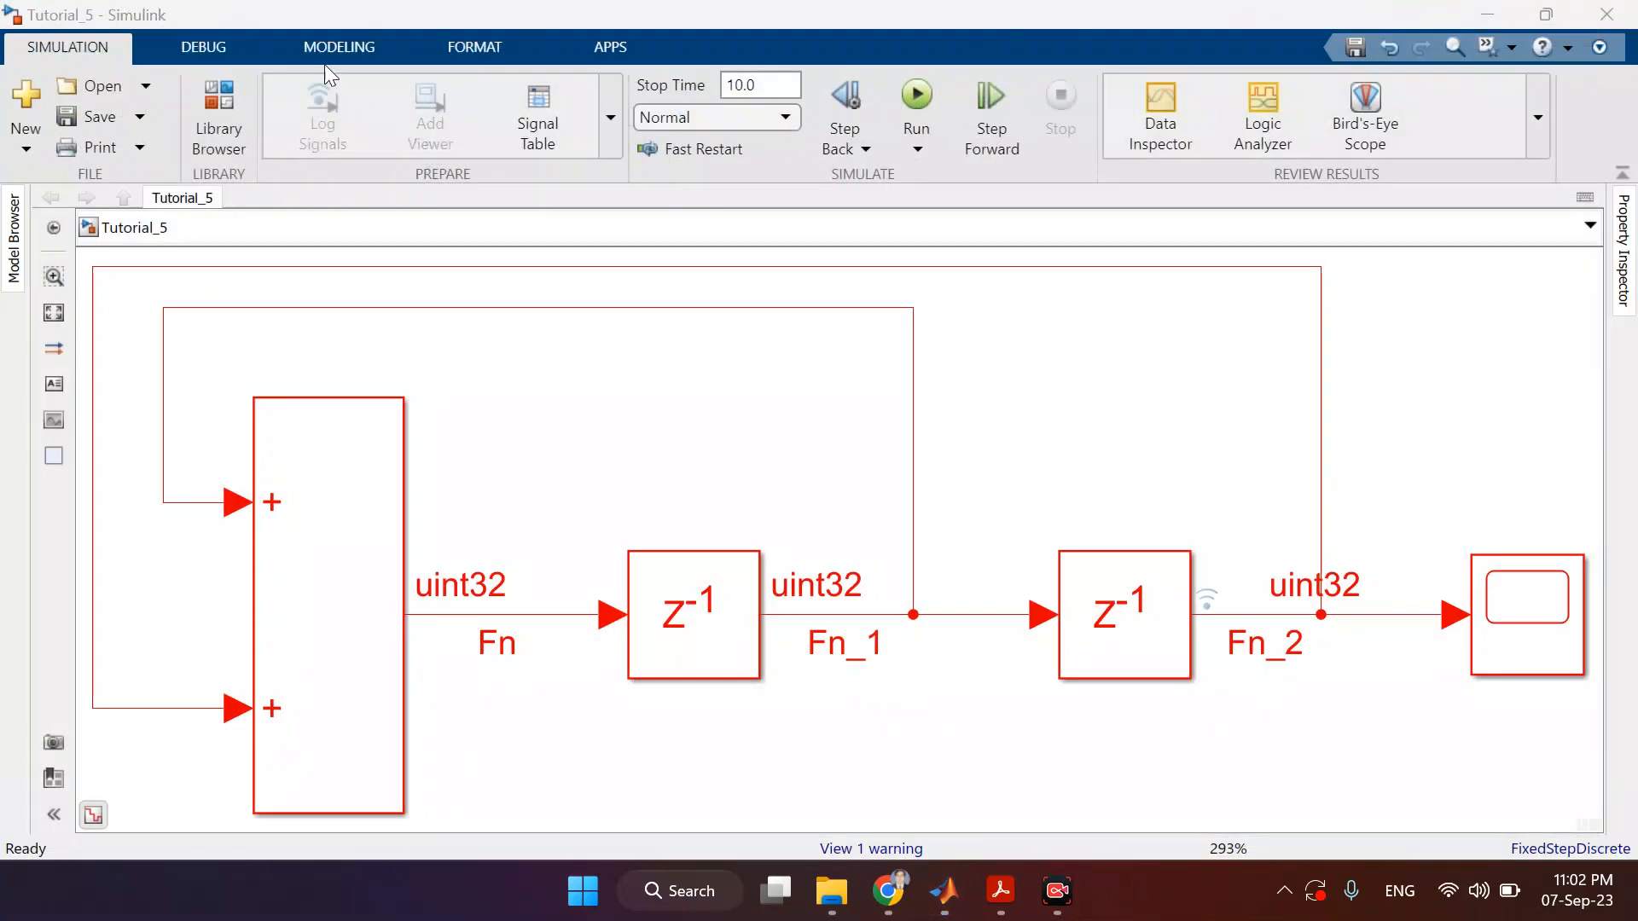
# - Set the solver's fixed-step size to 0.25 in the model's configuration parameters and save the model
pyautogui.click(316, 41)
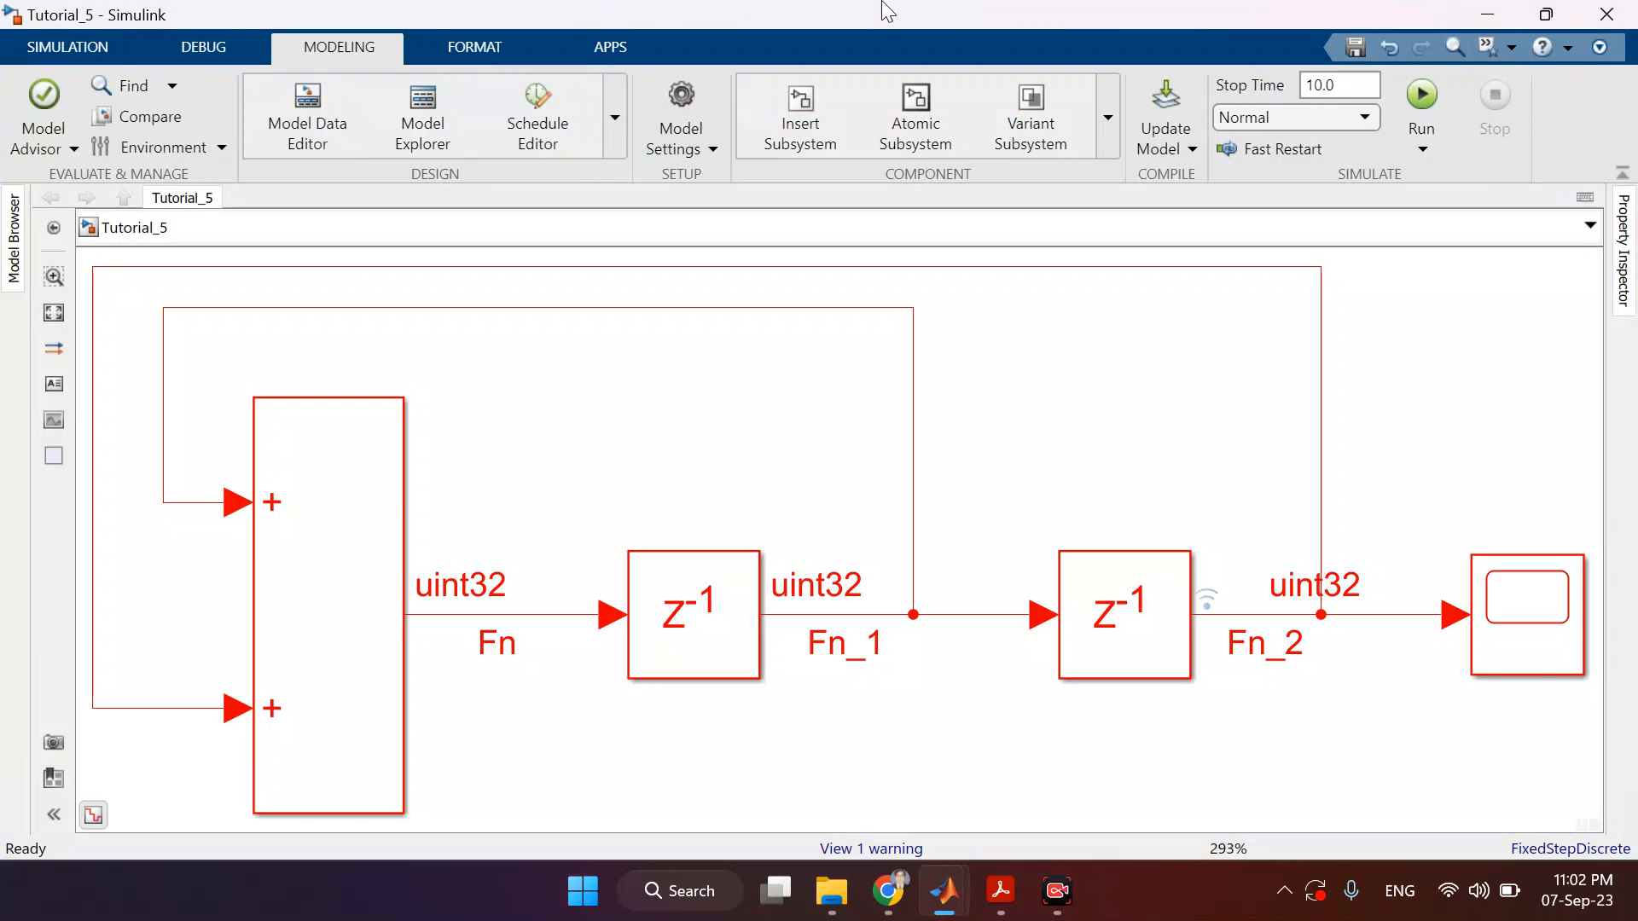
pyautogui.click(669, 99)
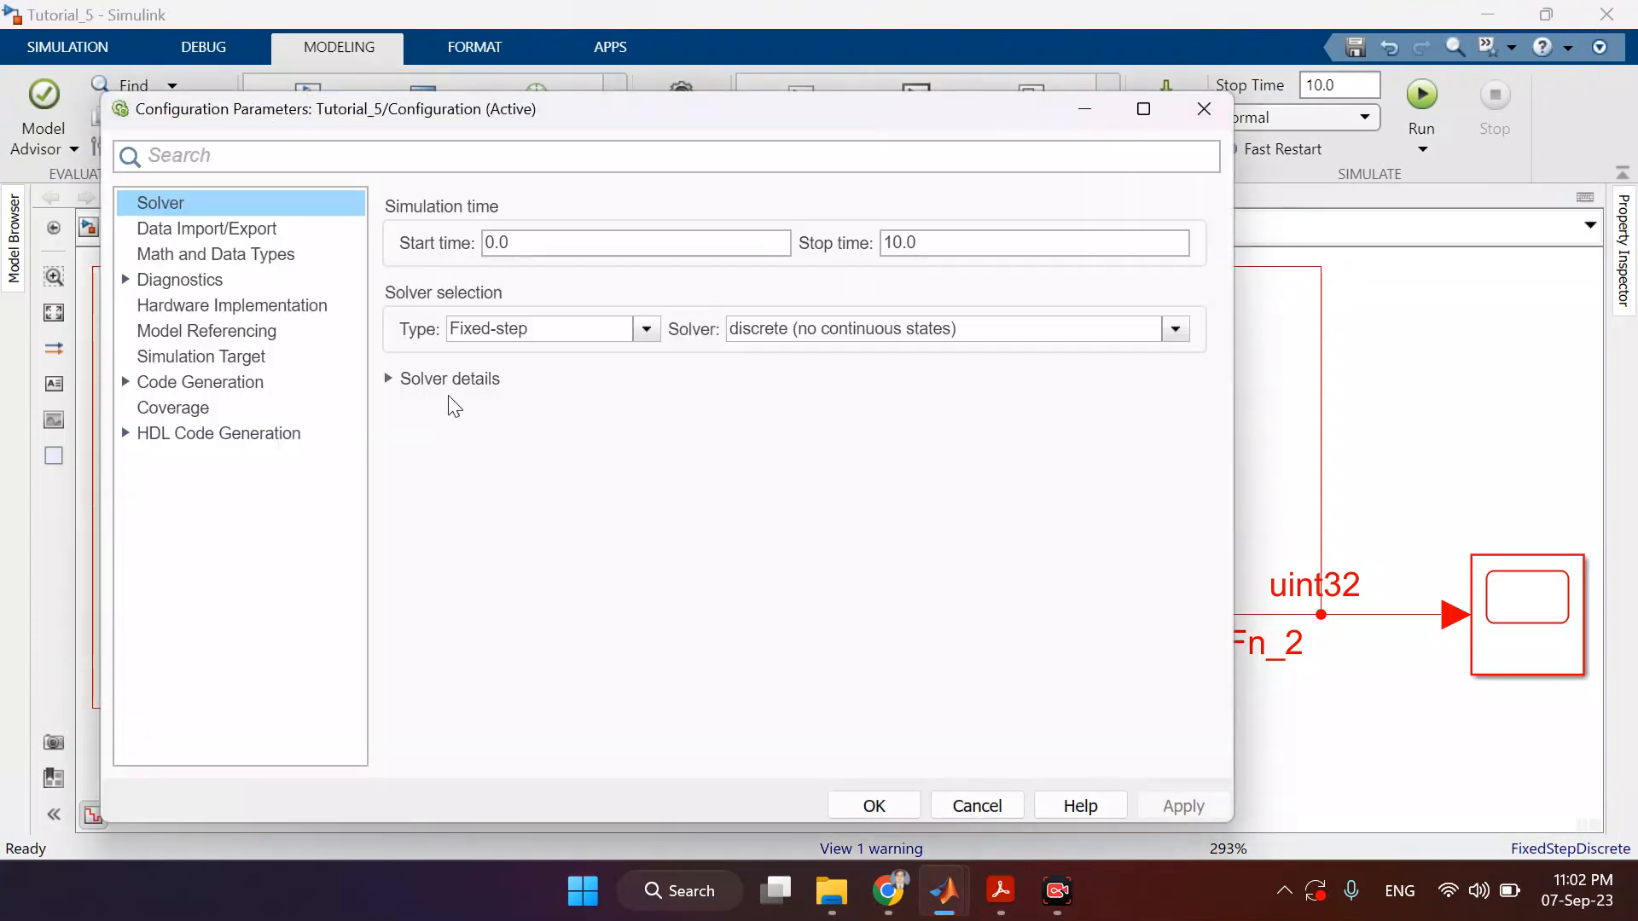
pyautogui.click(388, 378)
pyautogui.click(883, 427)
pyautogui.doubleClick(883, 424)
pyautogui.write('0.25')
pyautogui.click(1183, 806)
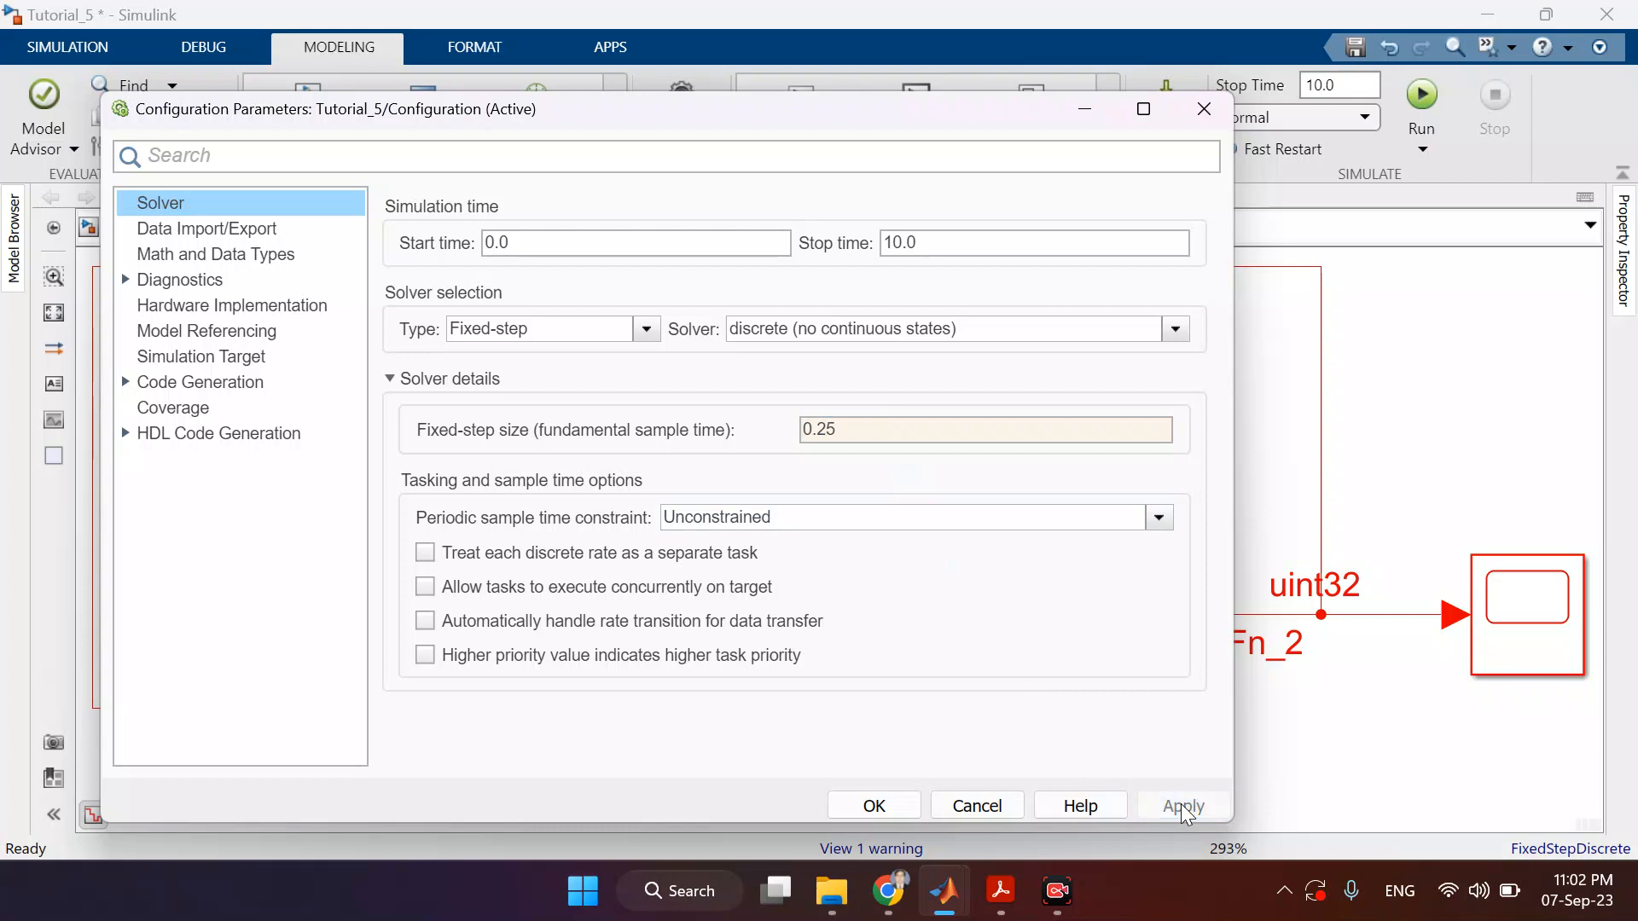
pyautogui.click(878, 807)
pyautogui.click(88, 38)
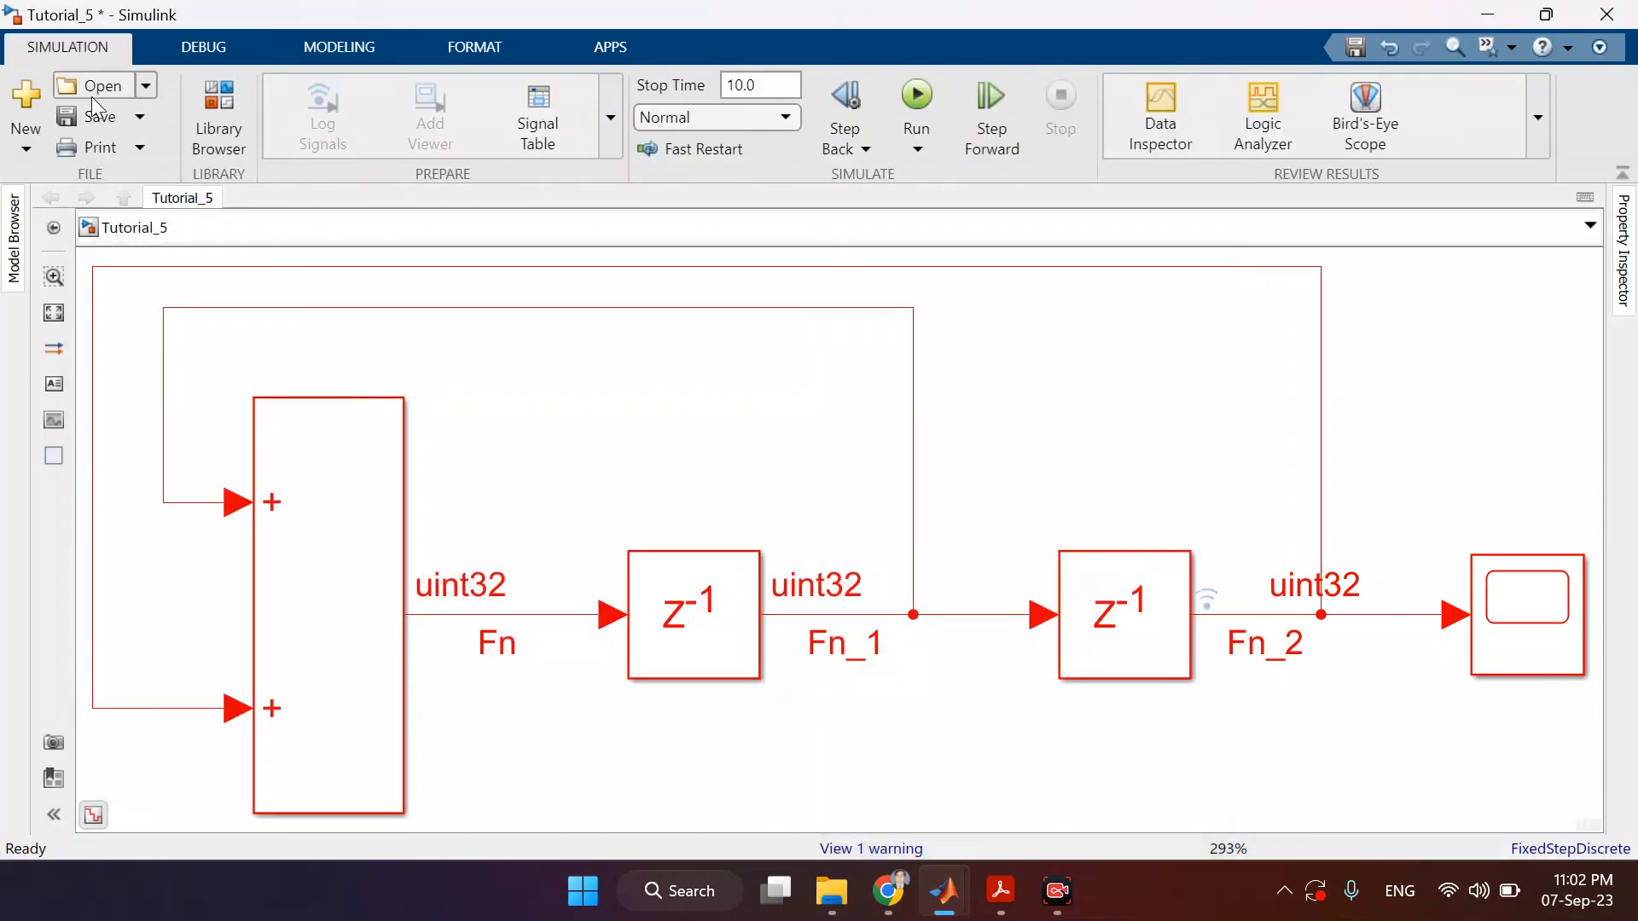
pyautogui.click(90, 113)
# - Rerun the simulation and set both wave height and spacing to 20 in the Logic Analyzer's global settings
pyautogui.click(916, 96)
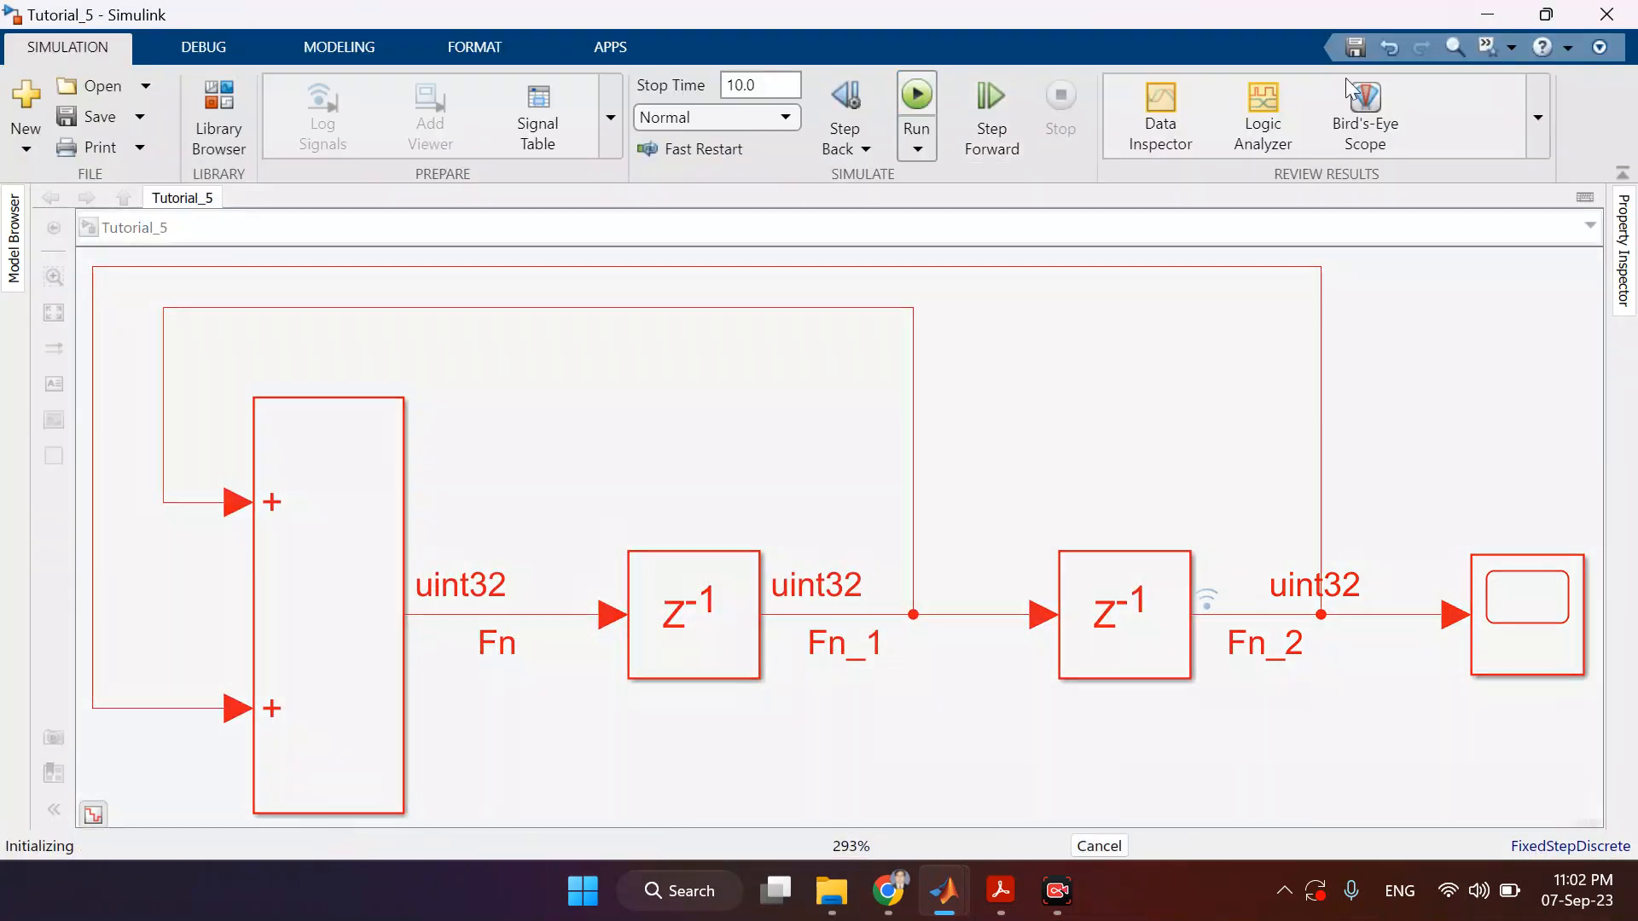
pyautogui.click(1263, 107)
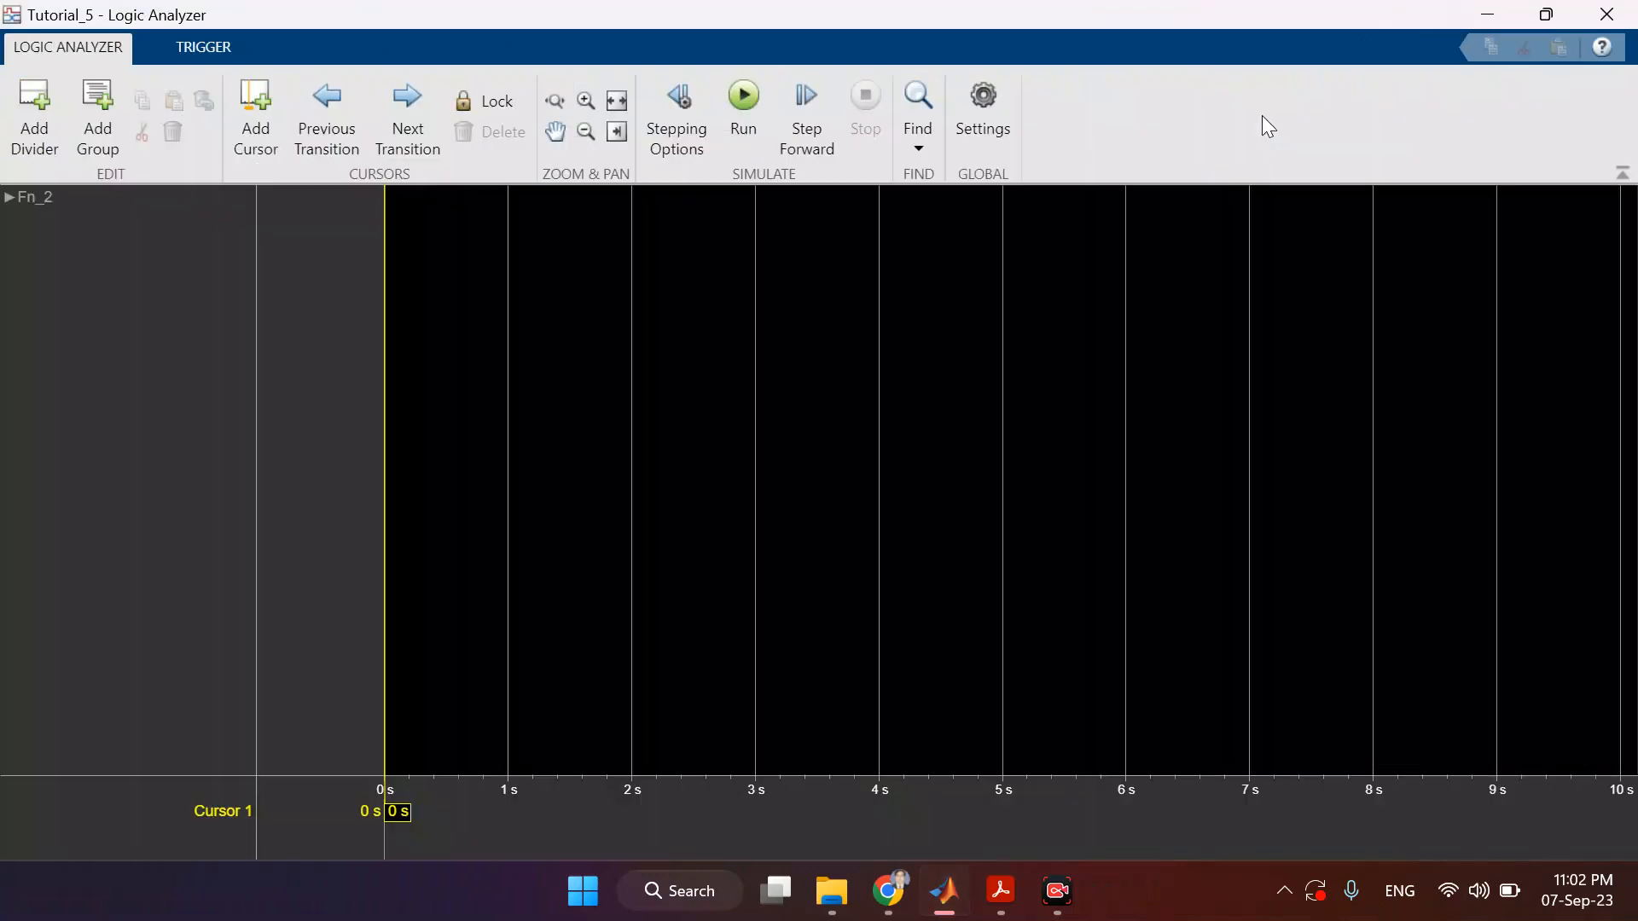
pyautogui.click(975, 99)
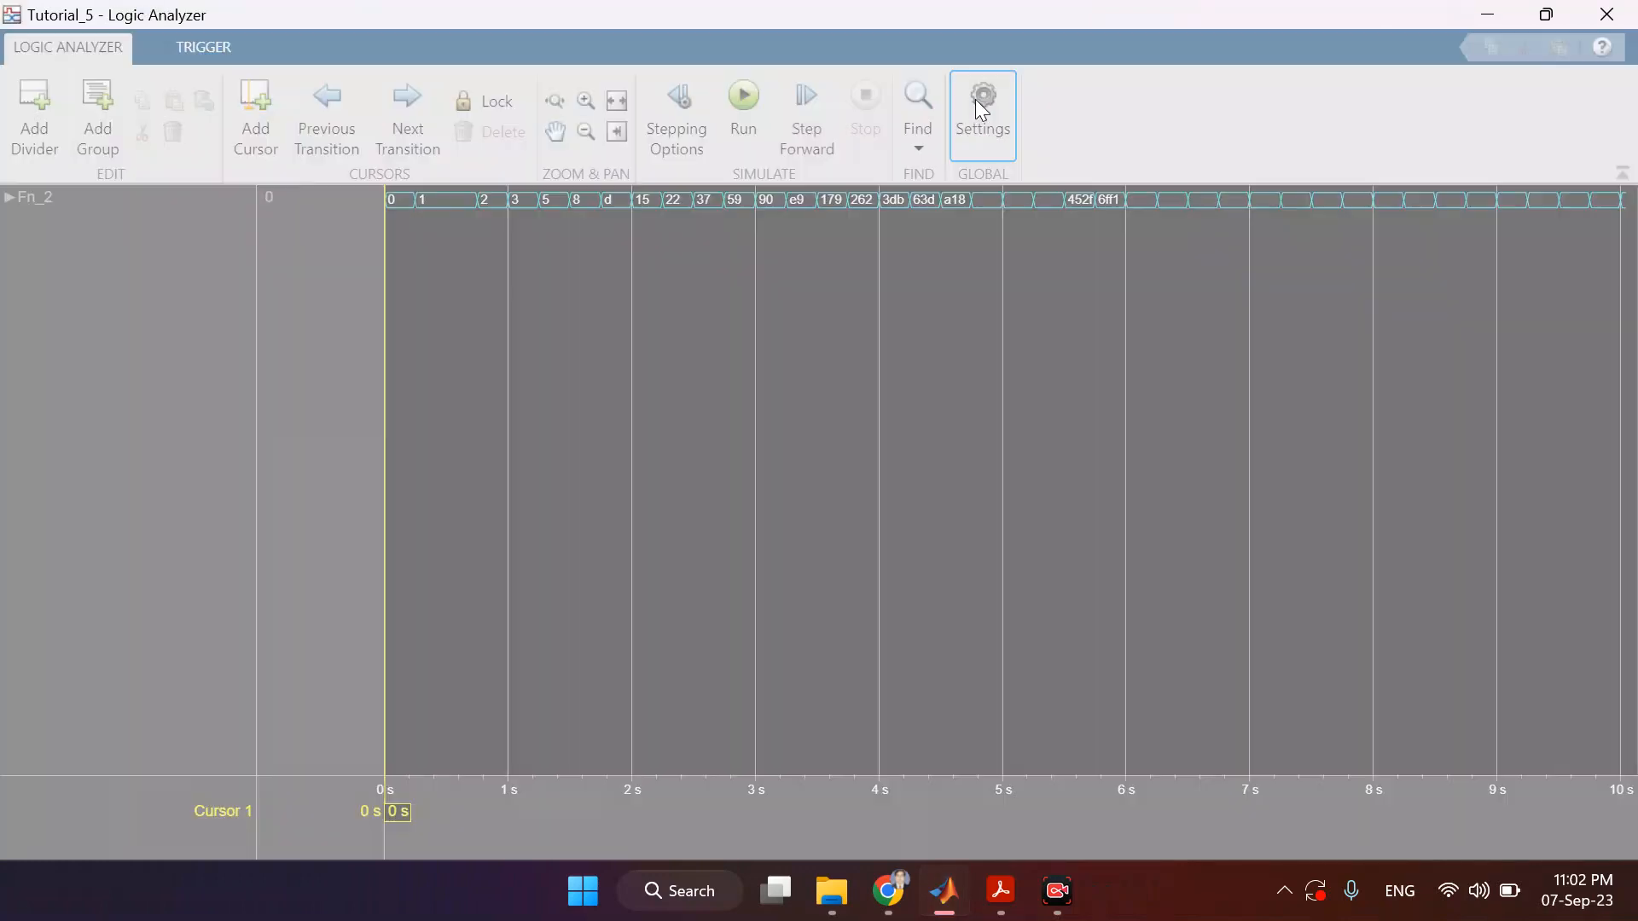
pyautogui.moveTo(804, 455); pyautogui.dragTo(851, 465)
pyautogui.write('20')
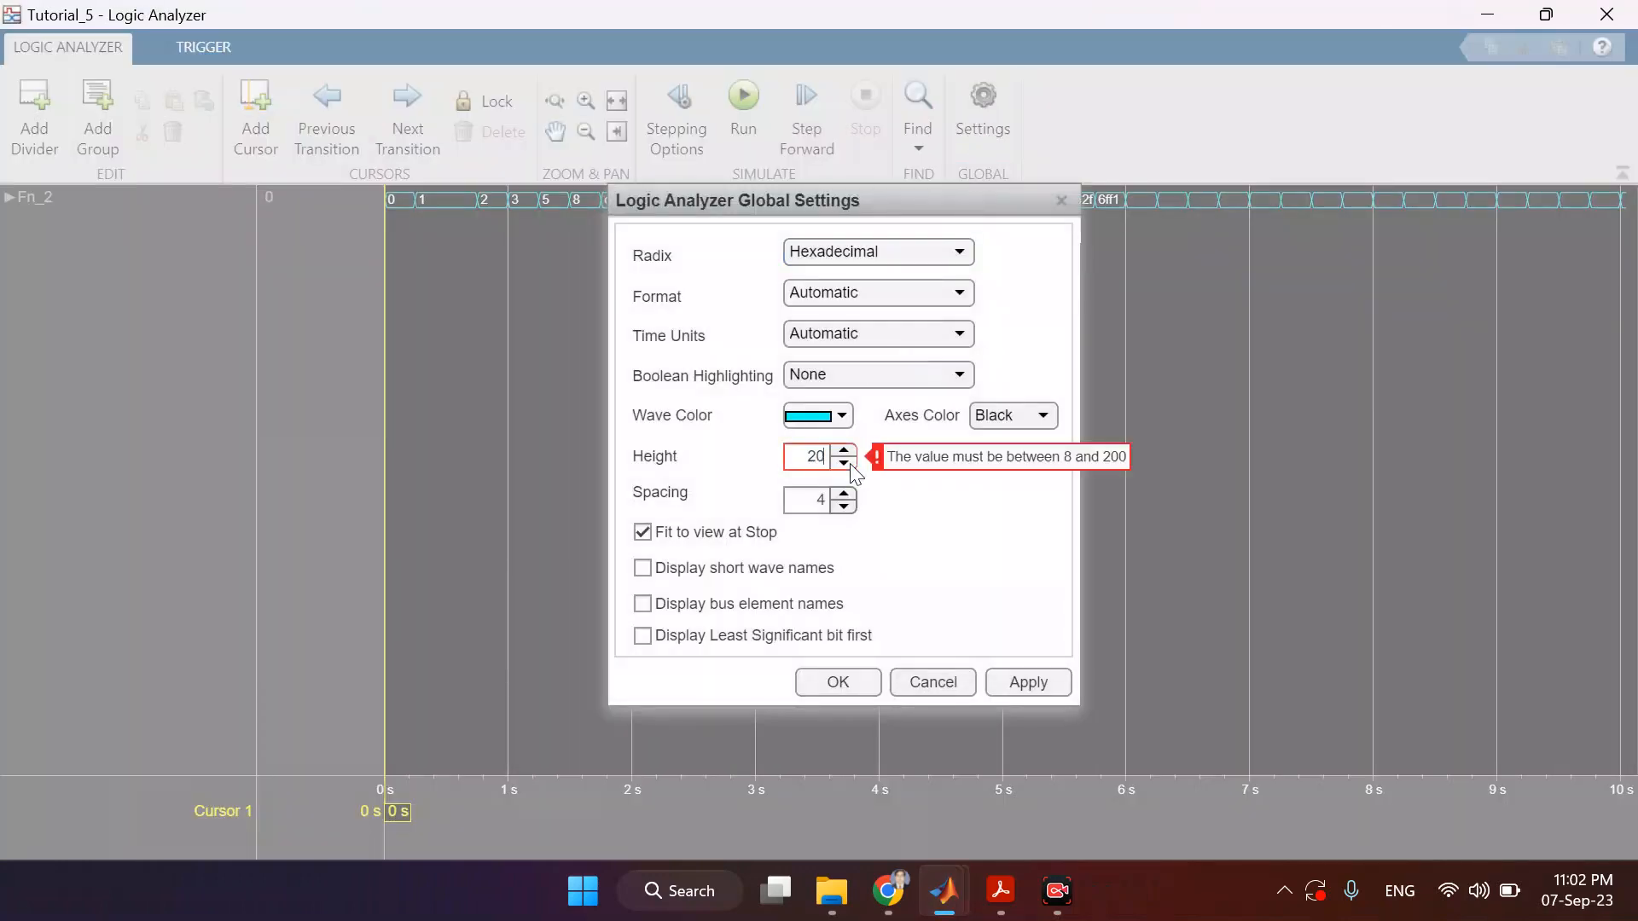
pyautogui.click(816, 500)
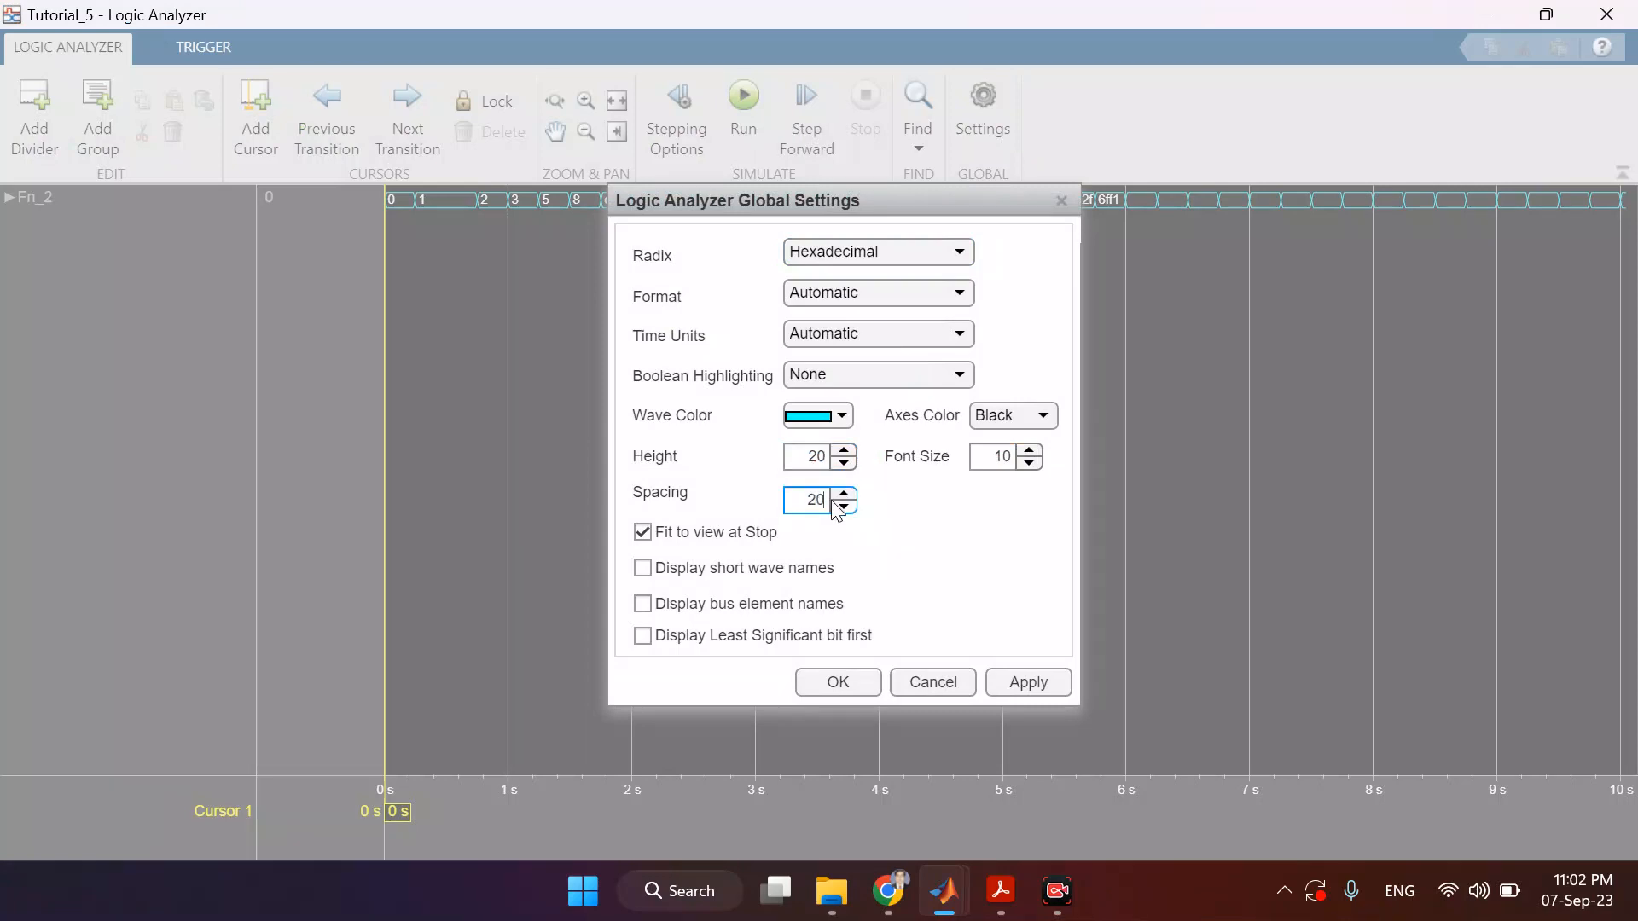
pyautogui.click(1029, 680)
pyautogui.click(860, 682)
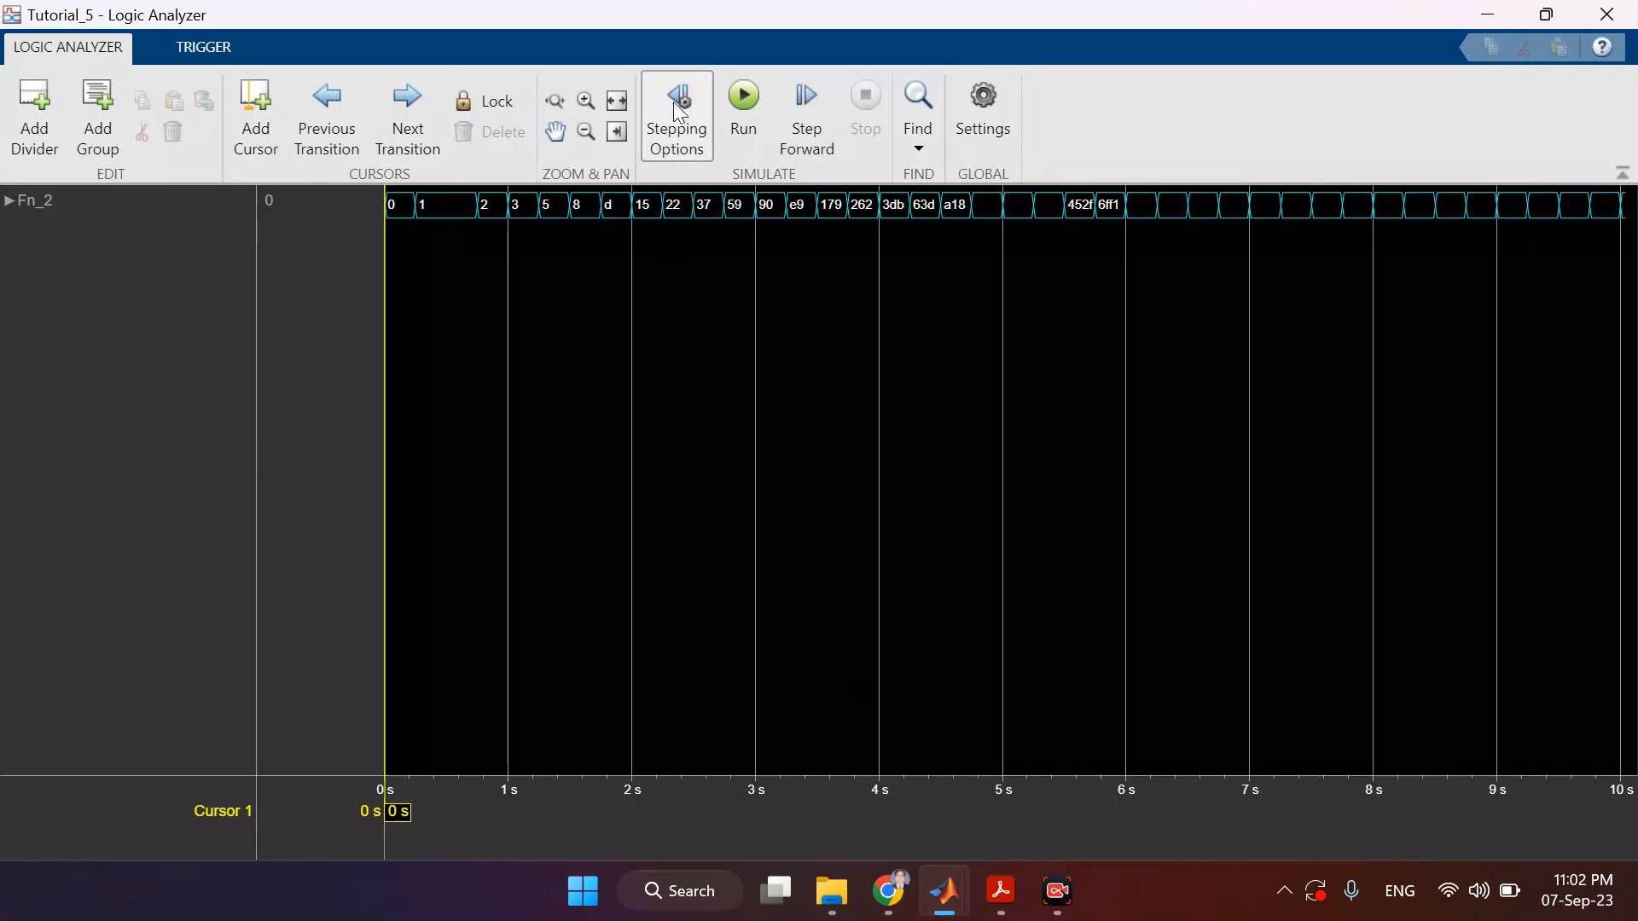
# - Change the Logic Analyzer's global radix to decimal for the Fn_2 values
pyautogui.click(587, 104)
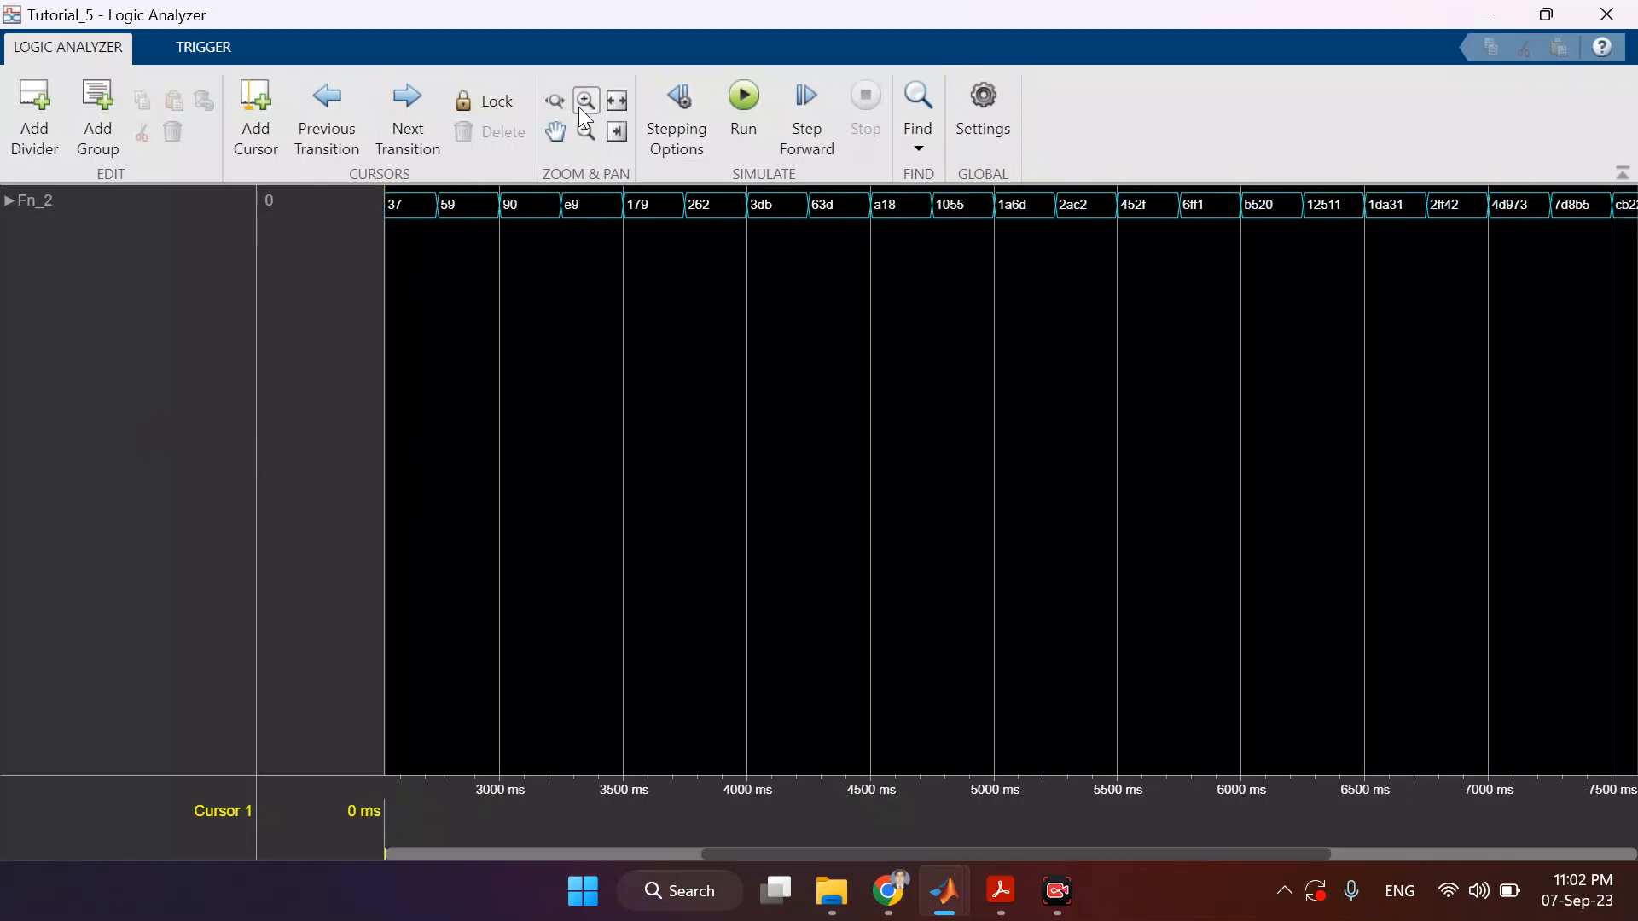
pyautogui.click(607, 850)
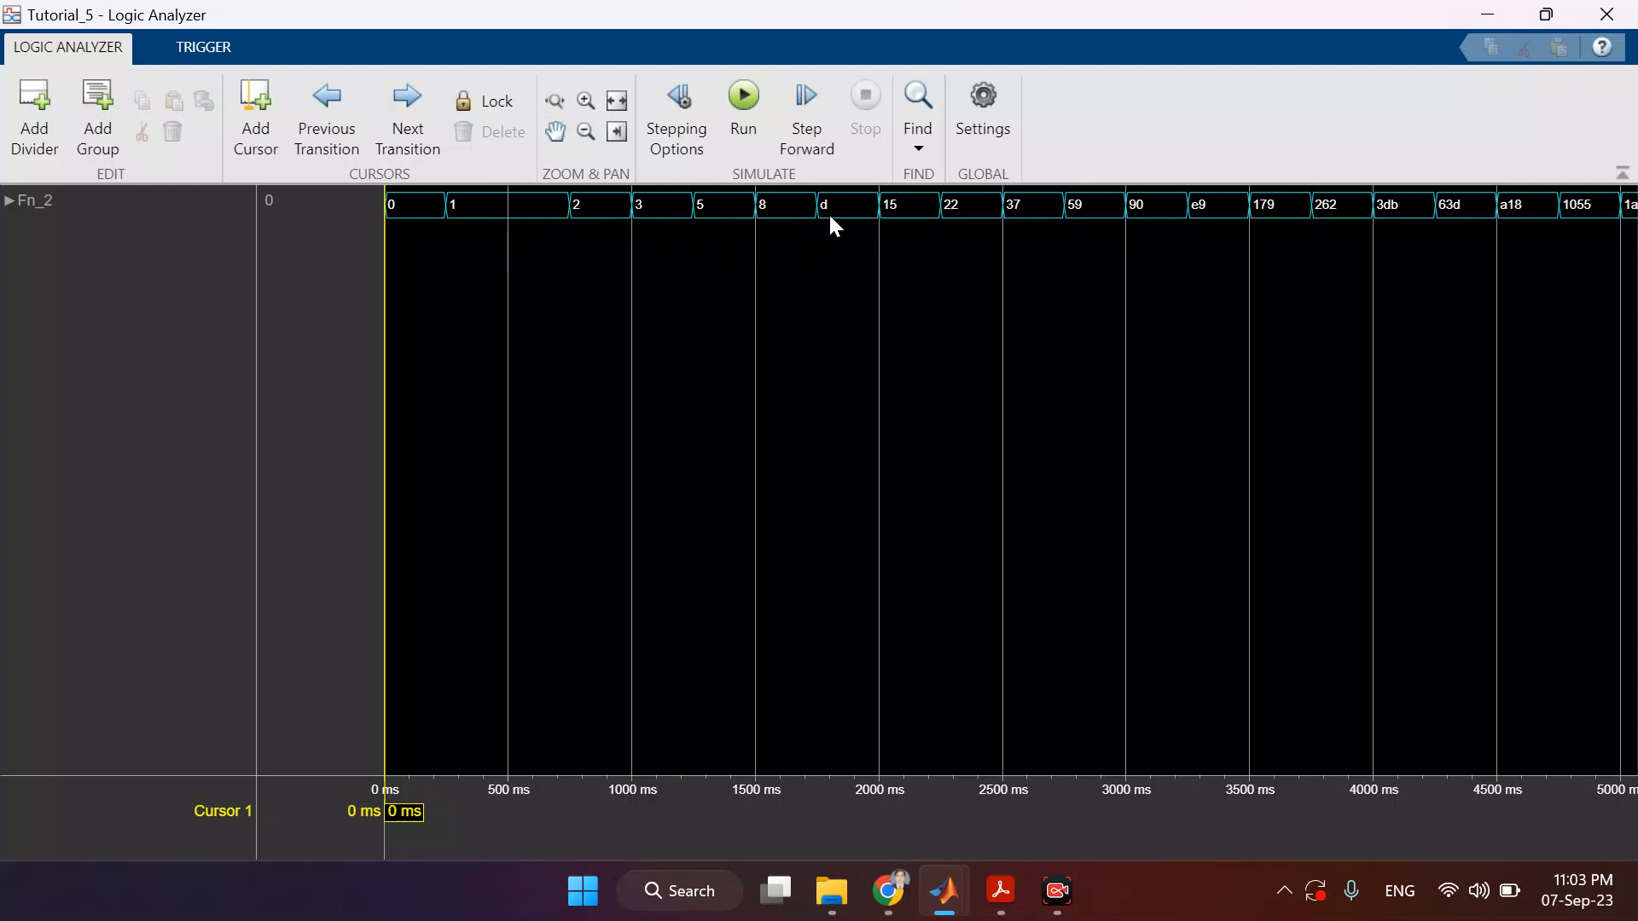
pyautogui.click(975, 114)
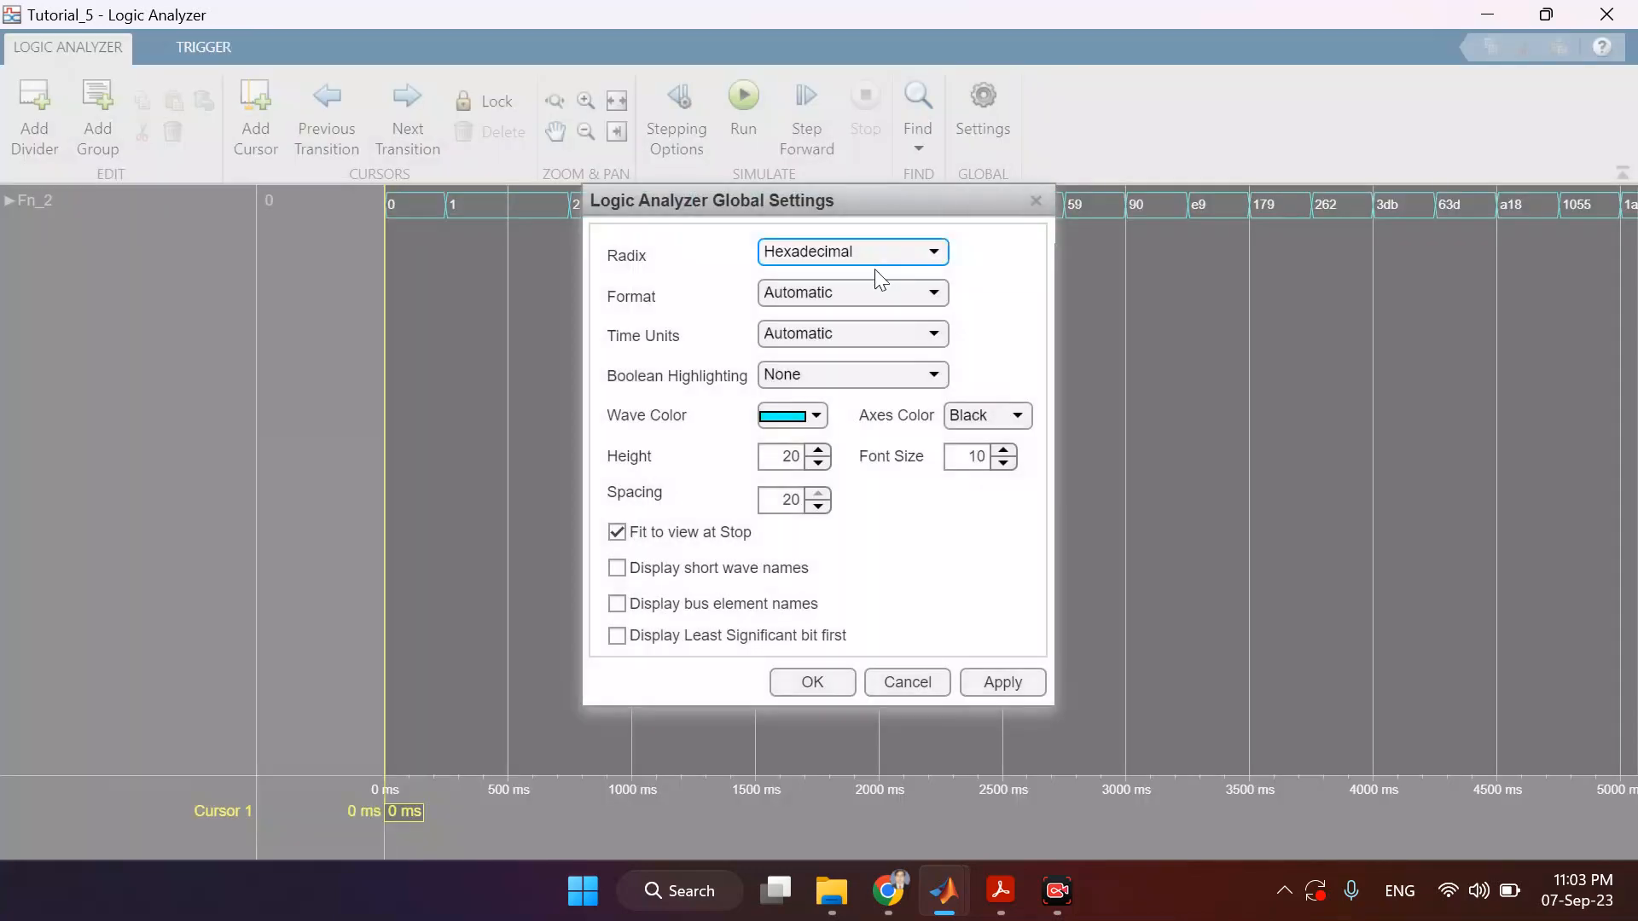
pyautogui.click(875, 269)
pyautogui.click(847, 403)
pyautogui.click(1004, 685)
pyautogui.click(809, 682)
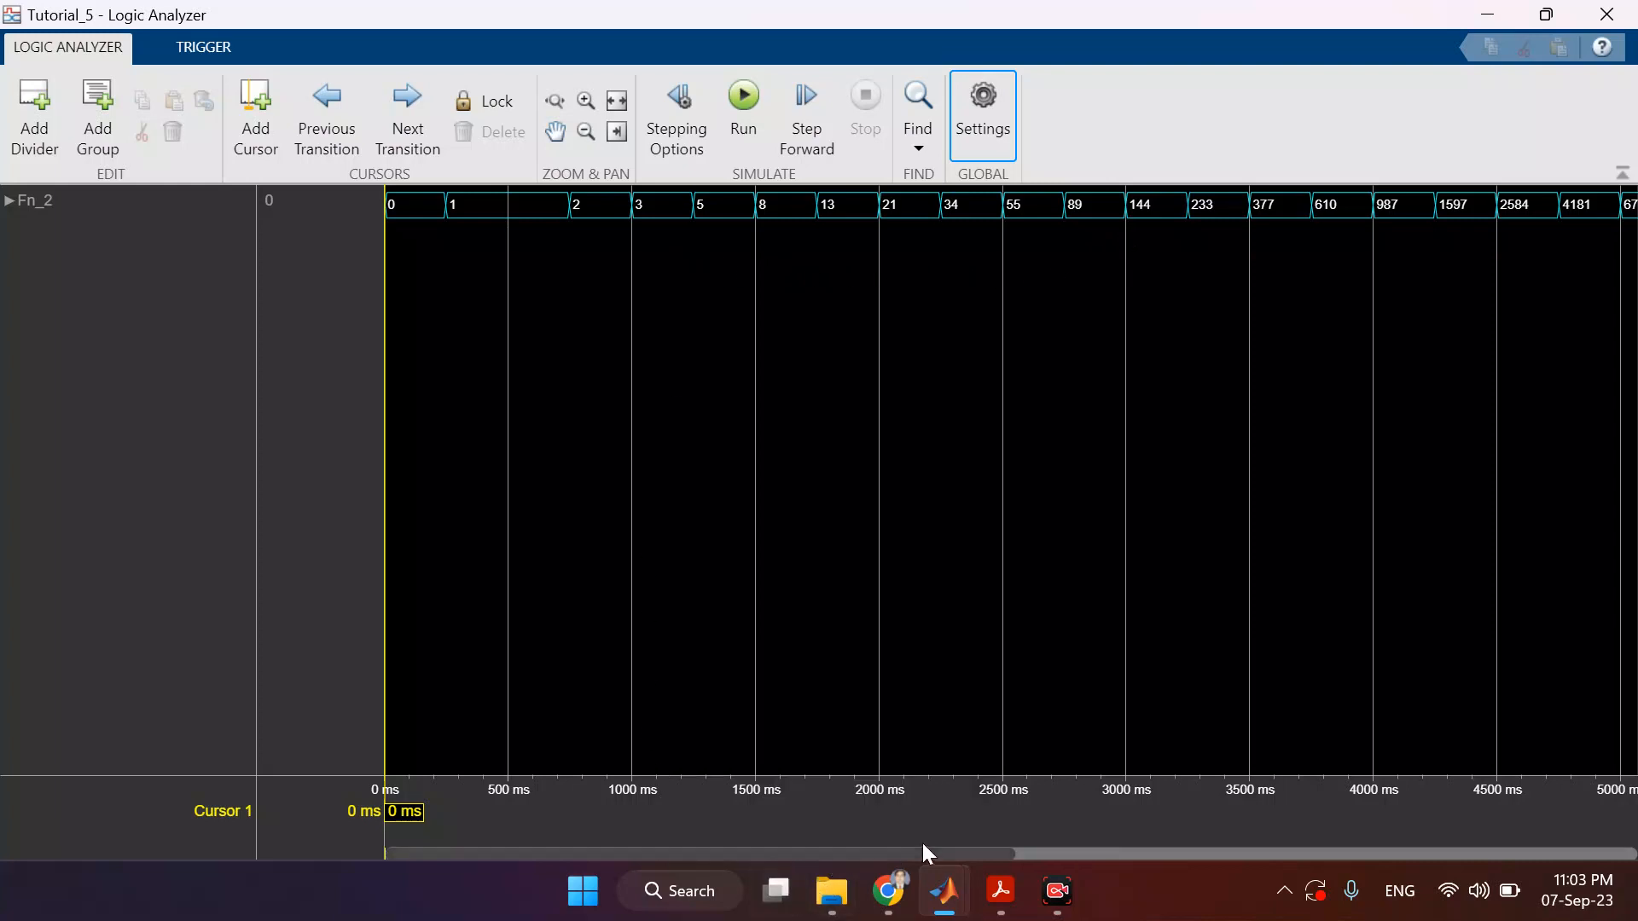
# - Examine the remaining Fn_2 values up to 10000 ms, then close the Logic Analyzer and save the model
pyautogui.moveTo(923, 852); pyautogui.dragTo(1588, 840)
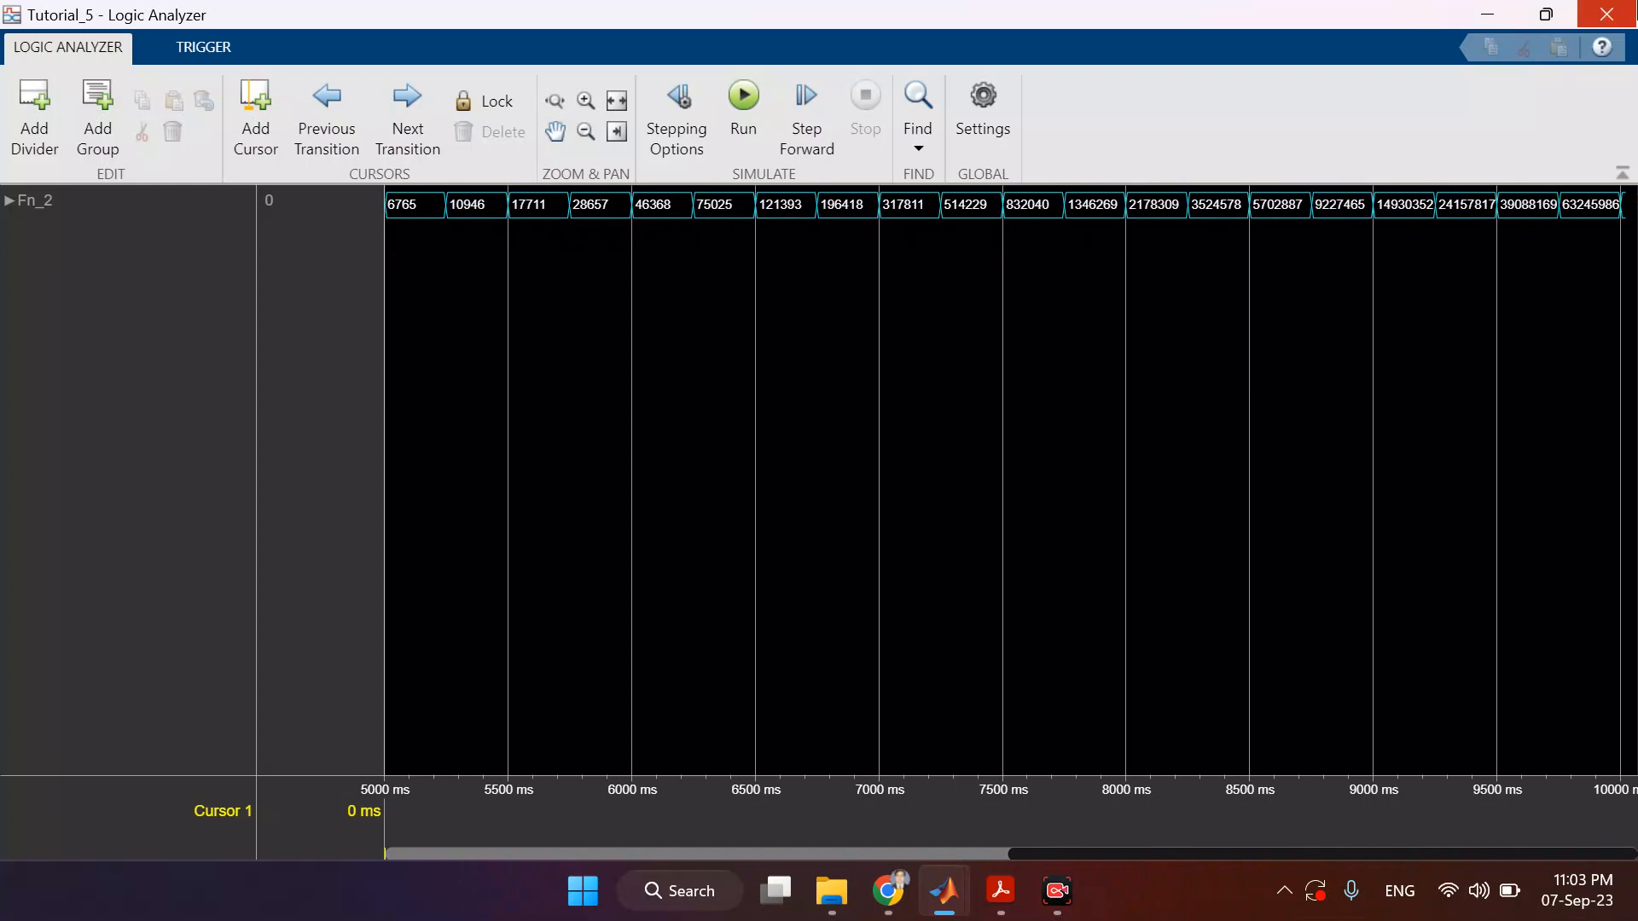
pyautogui.click(1608, 14)
pyautogui.click(94, 117)
# - Switch to the Tutorial 5 PDF to check the Fibonacci sequence definition and return to the Simulink model
pyautogui.click(1001, 890)
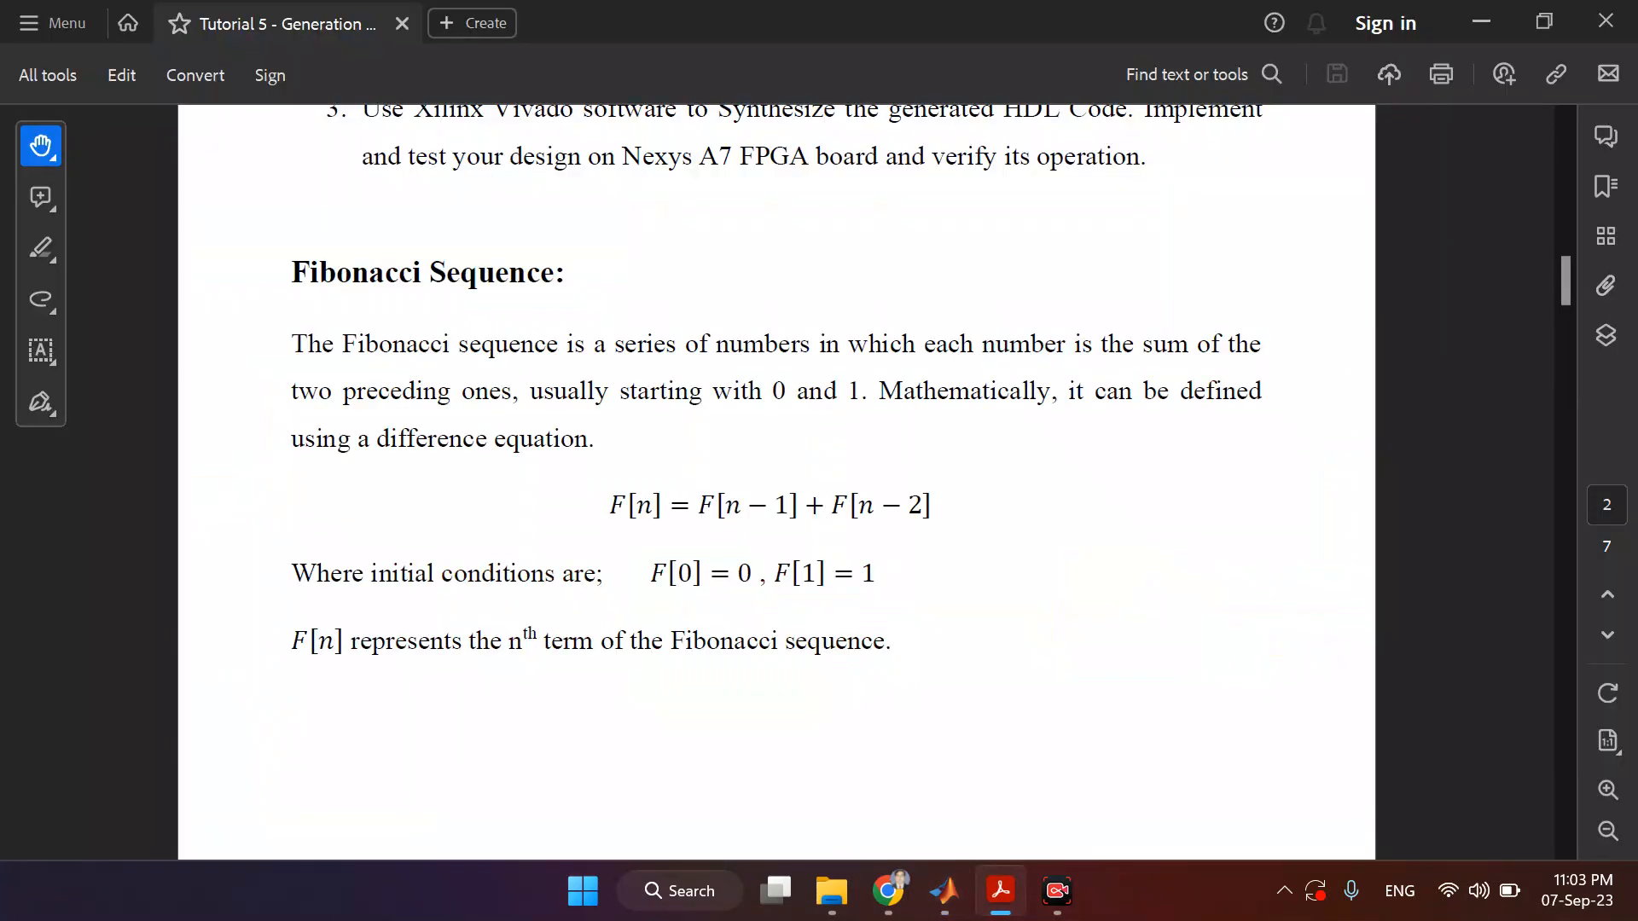
pyautogui.click(1001, 890)
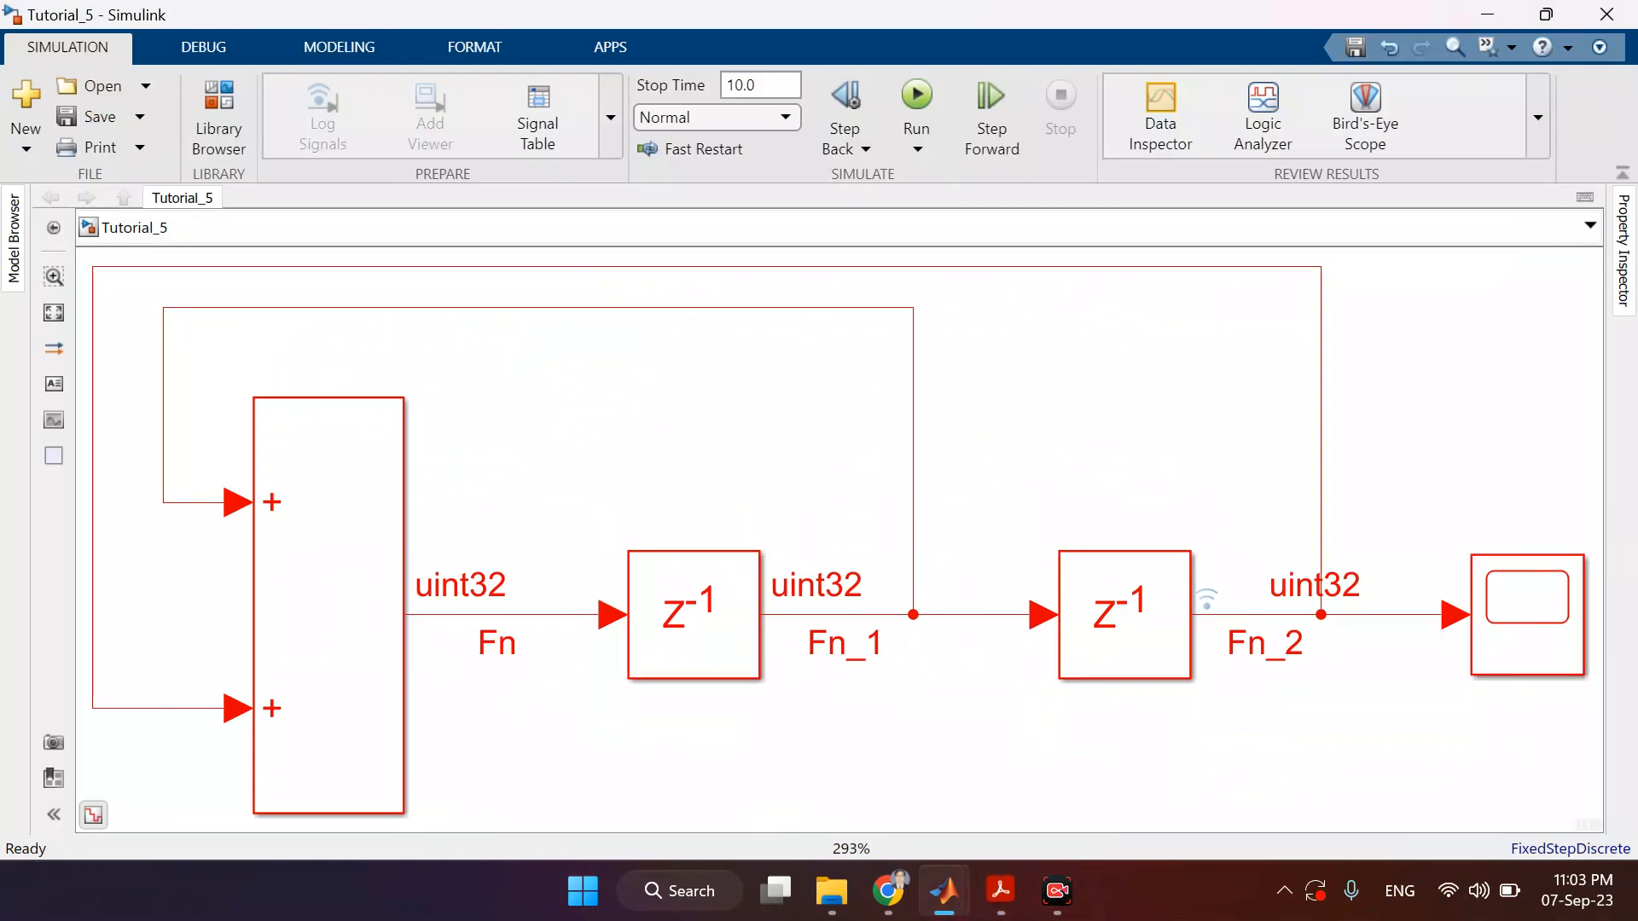
# - Review the Fn_2 Fibonacci values from 0 to 10000 ms in the Logic Analyzer and close it
pyautogui.click(1099, 587)
pyautogui.click(1269, 145)
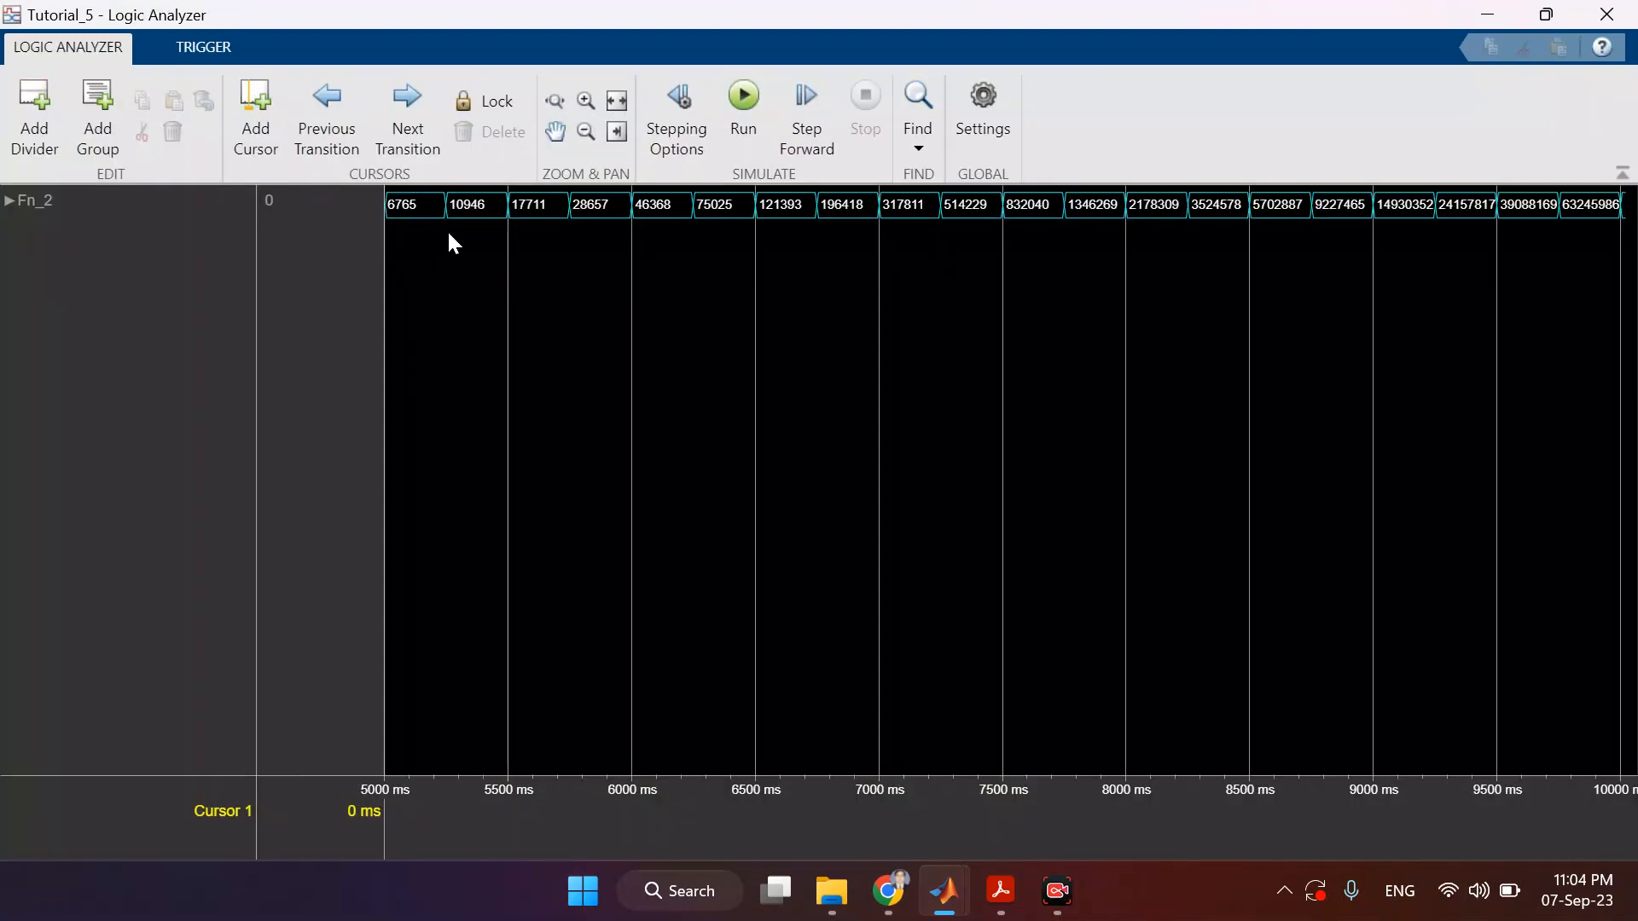
pyautogui.click(596, 853)
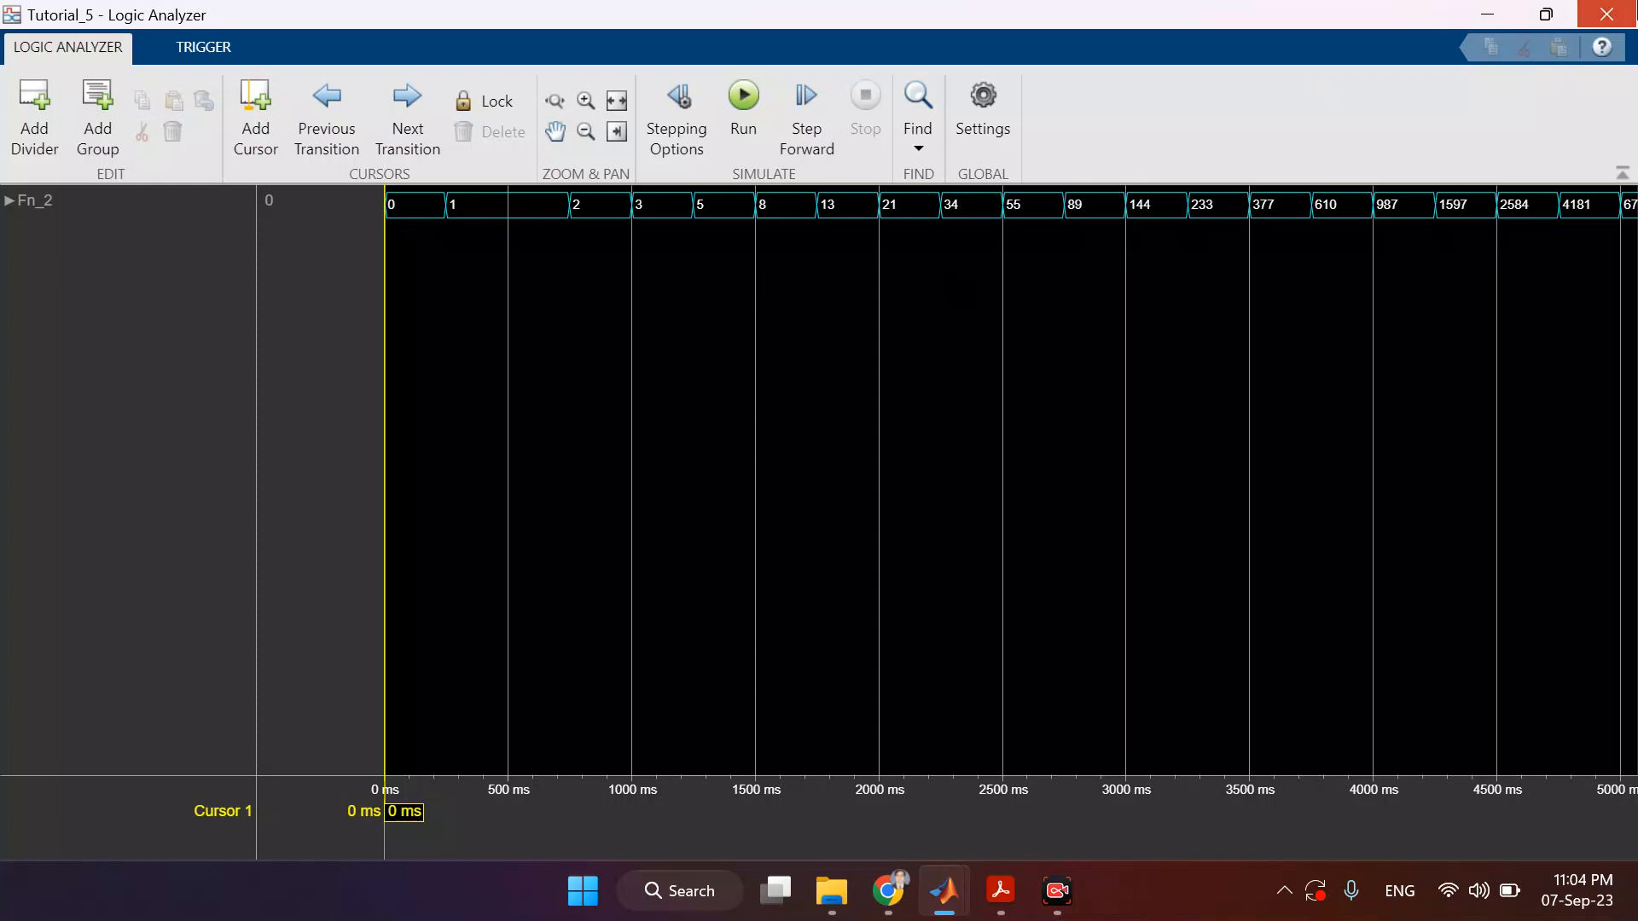
pyautogui.click(1606, 13)
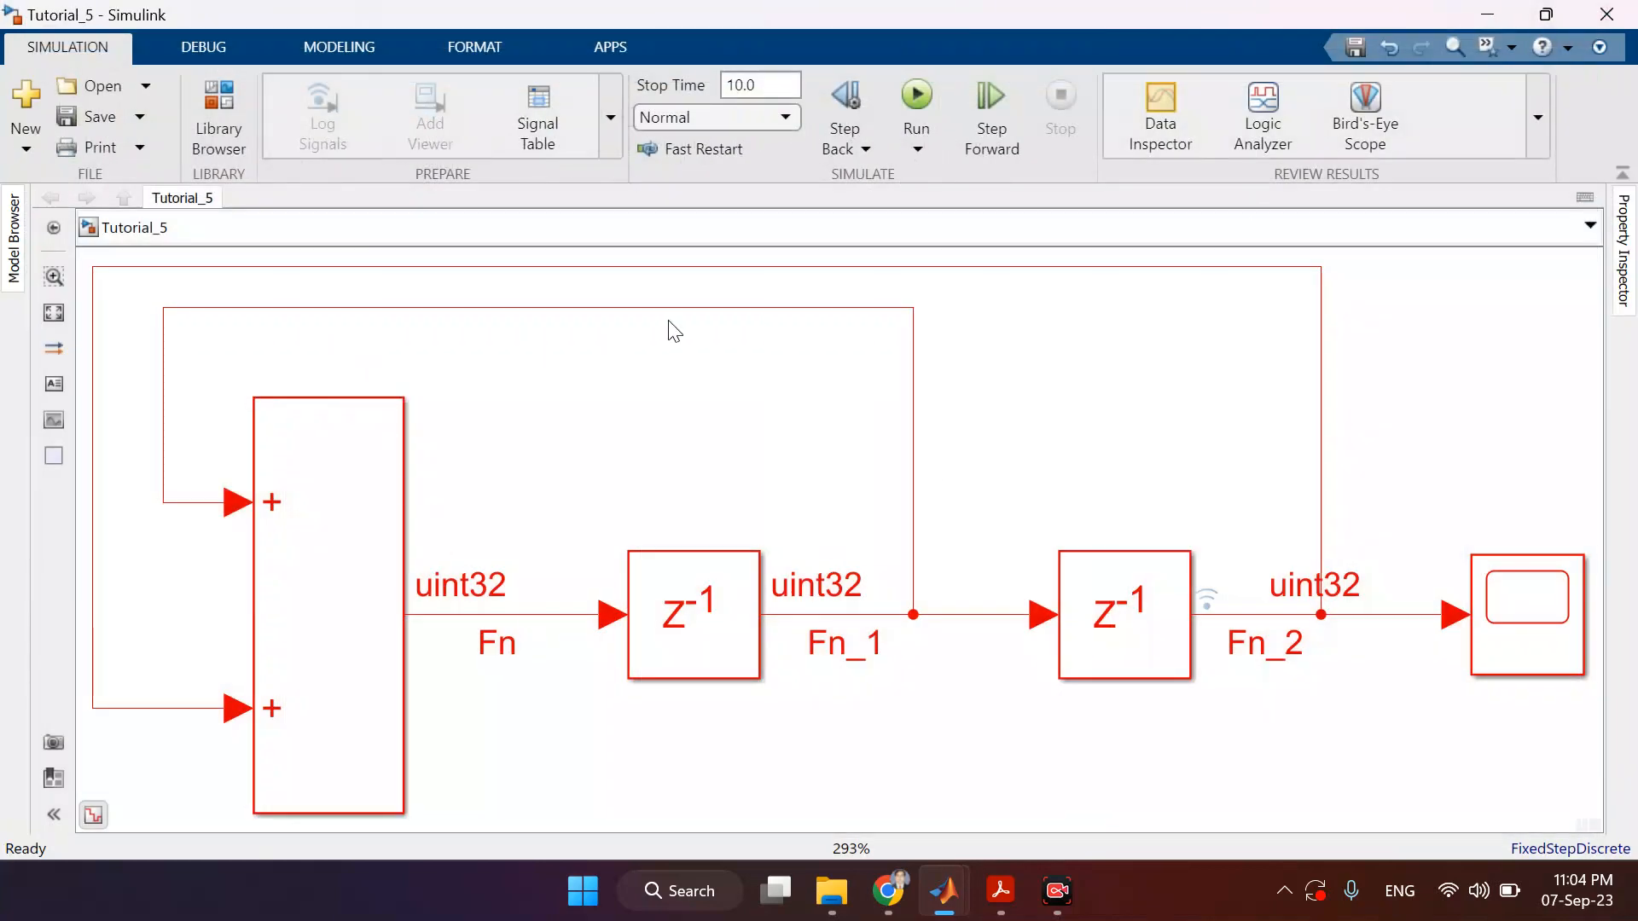
# - Group the Add block and the two delay blocks, with their feedback lines, into a subsystem
pyautogui.scroll(-2, 671, 327)
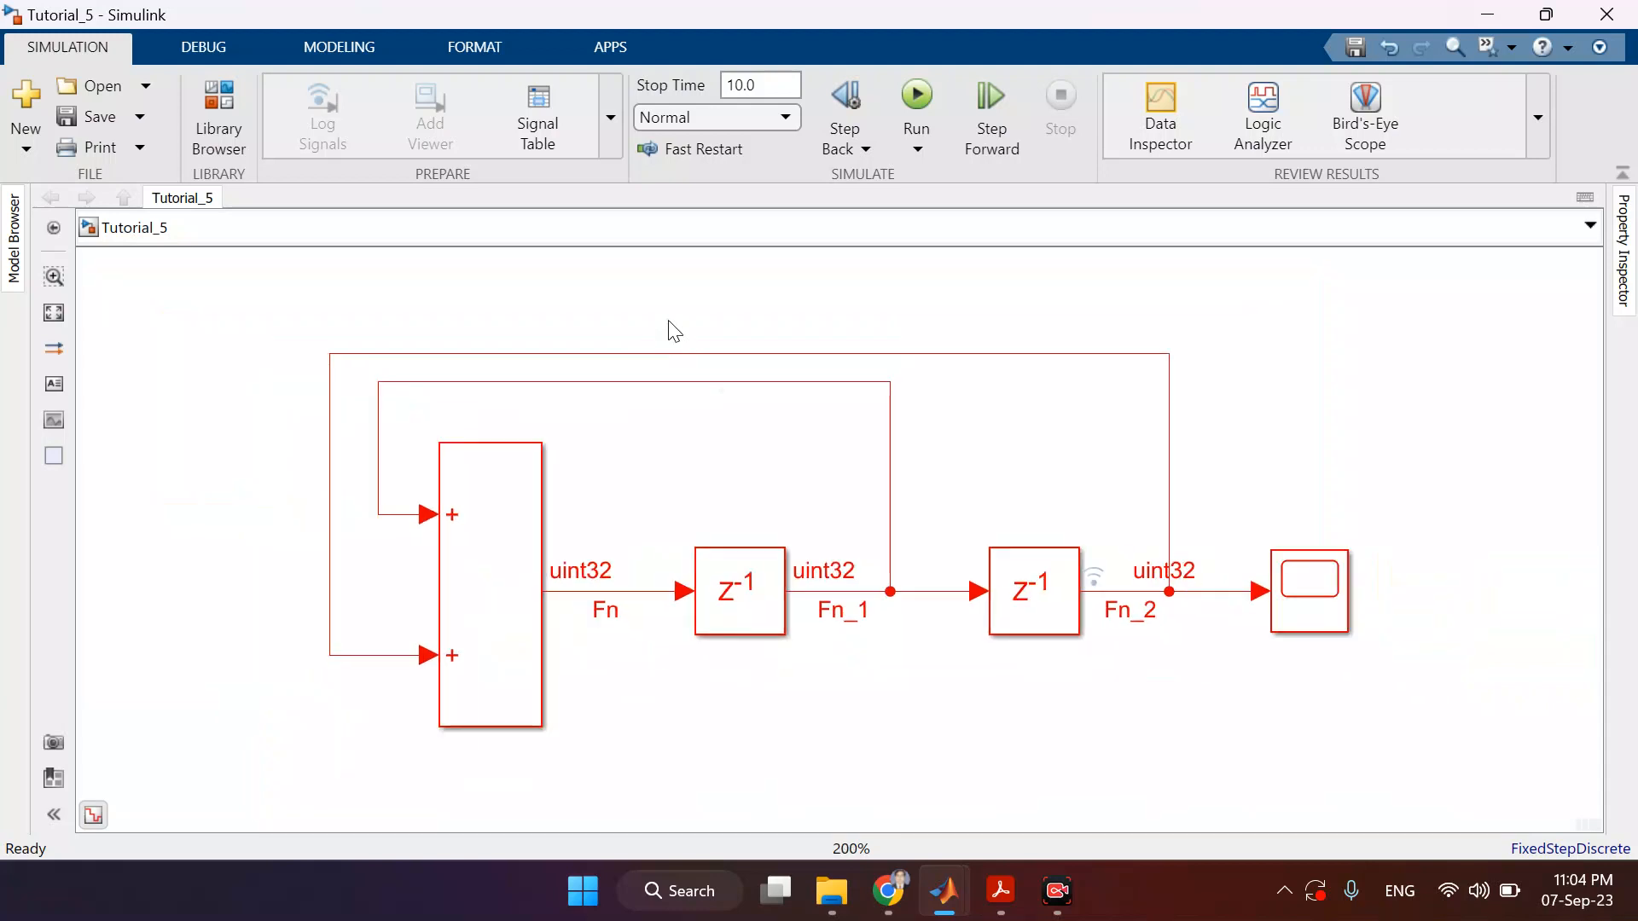
pyautogui.moveTo(291, 306); pyautogui.dragTo(1198, 770)
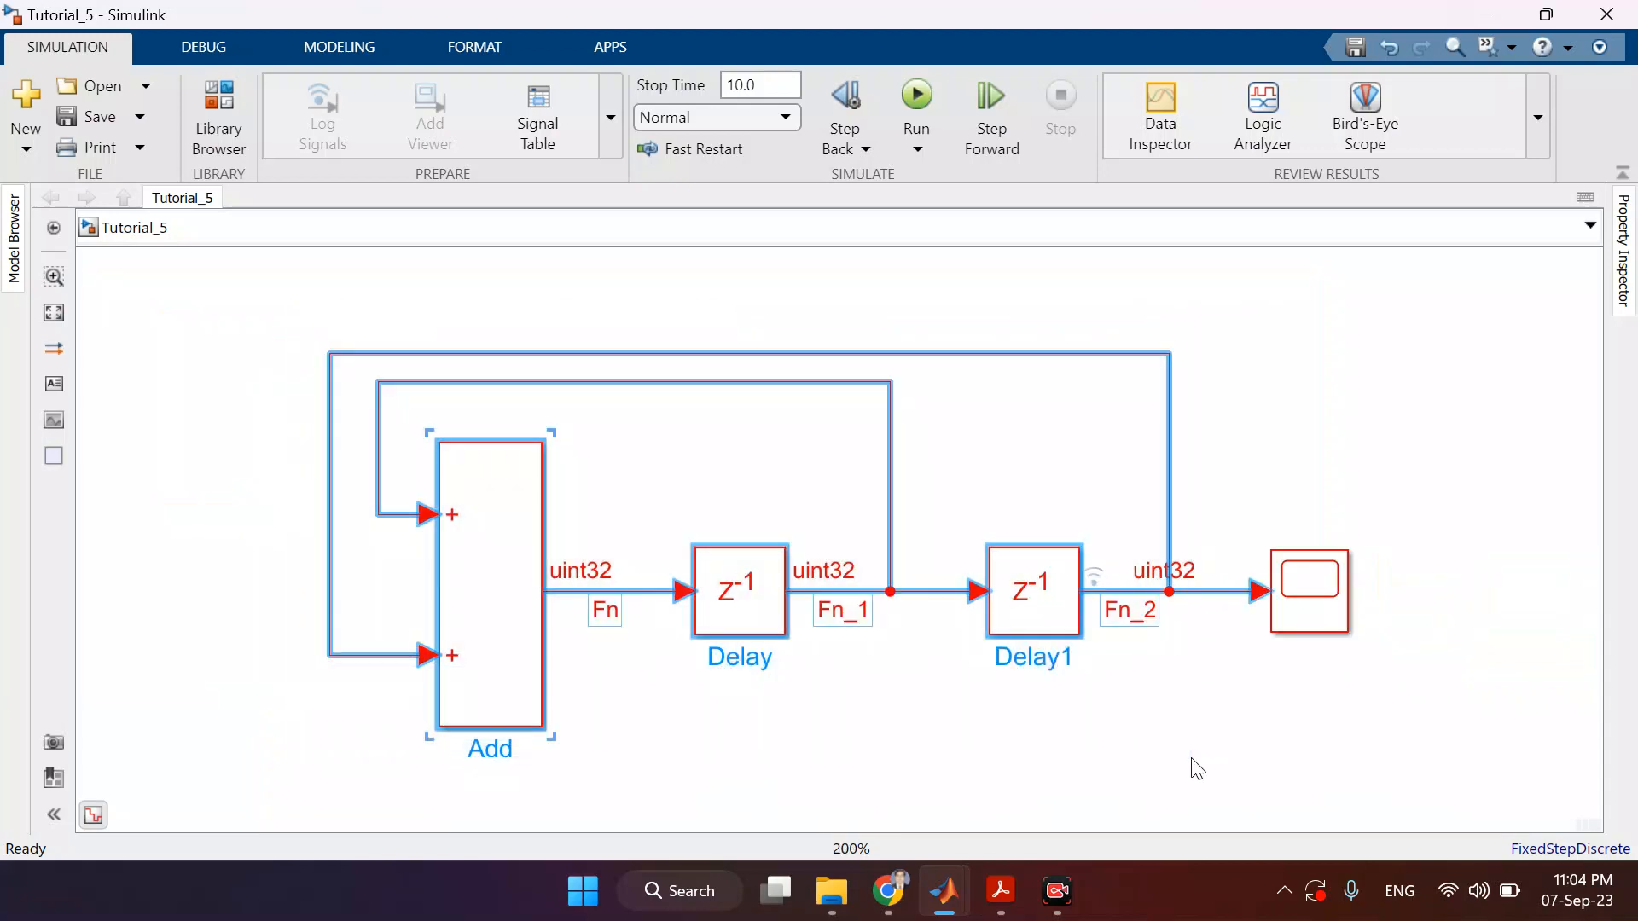
pyautogui.hotkey('ctrl', 'g')
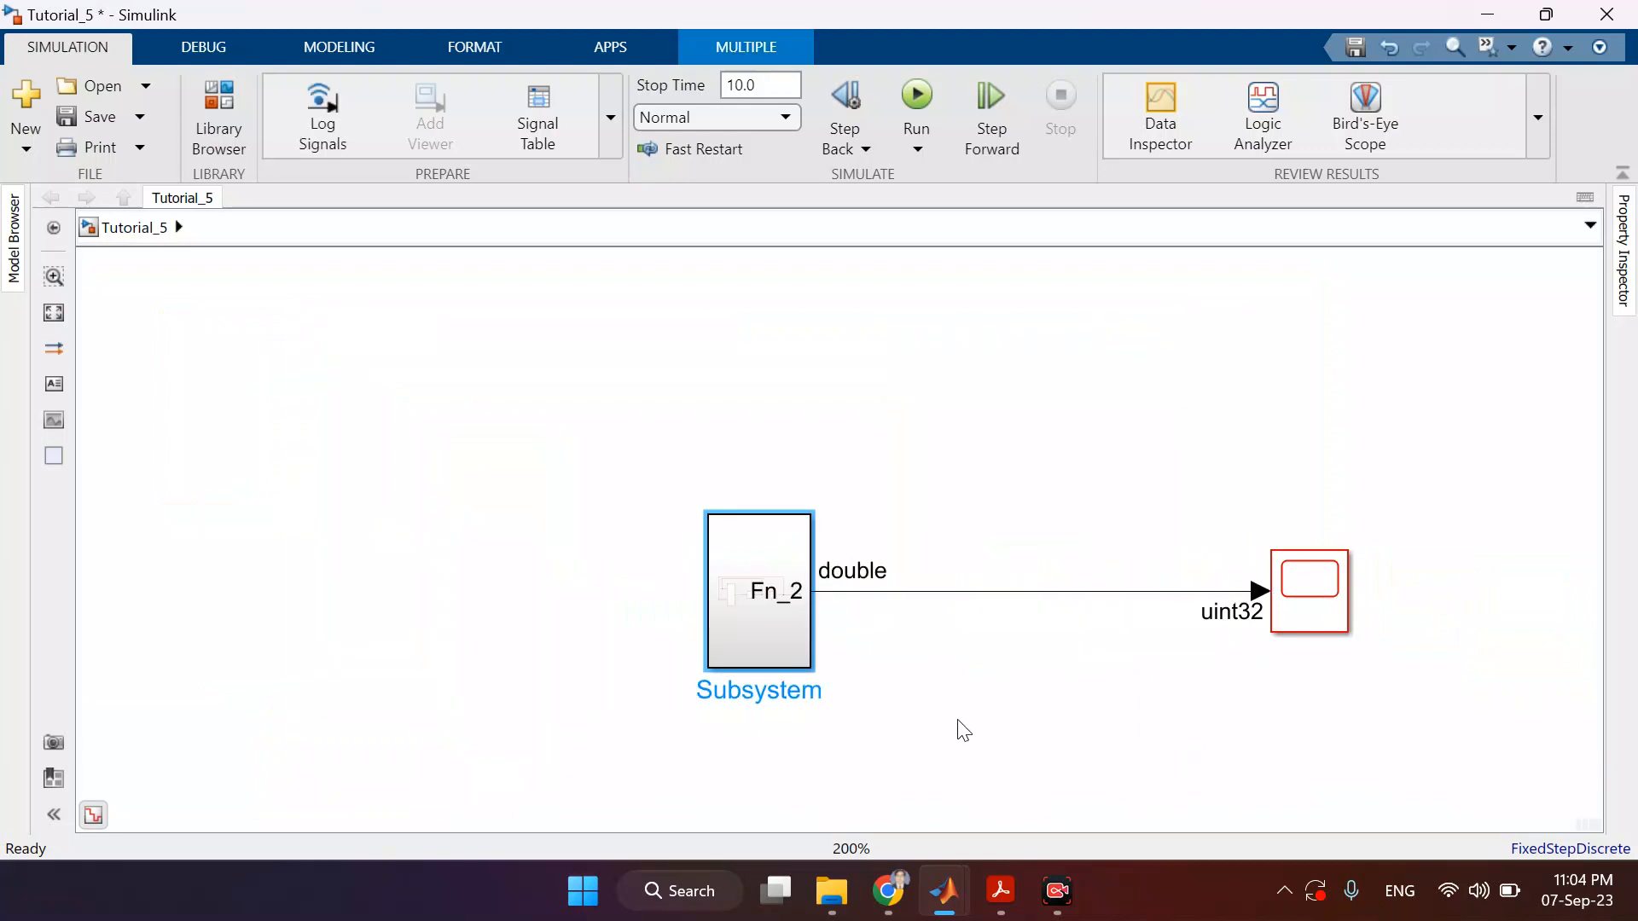
# - Inside the subsystem, rename both the second delay's output signal and the output port as FibSeq, and save the model
pyautogui.doubleClick(771, 614)
pyautogui.doubleClick(1107, 617)
pyautogui.write('FibS')
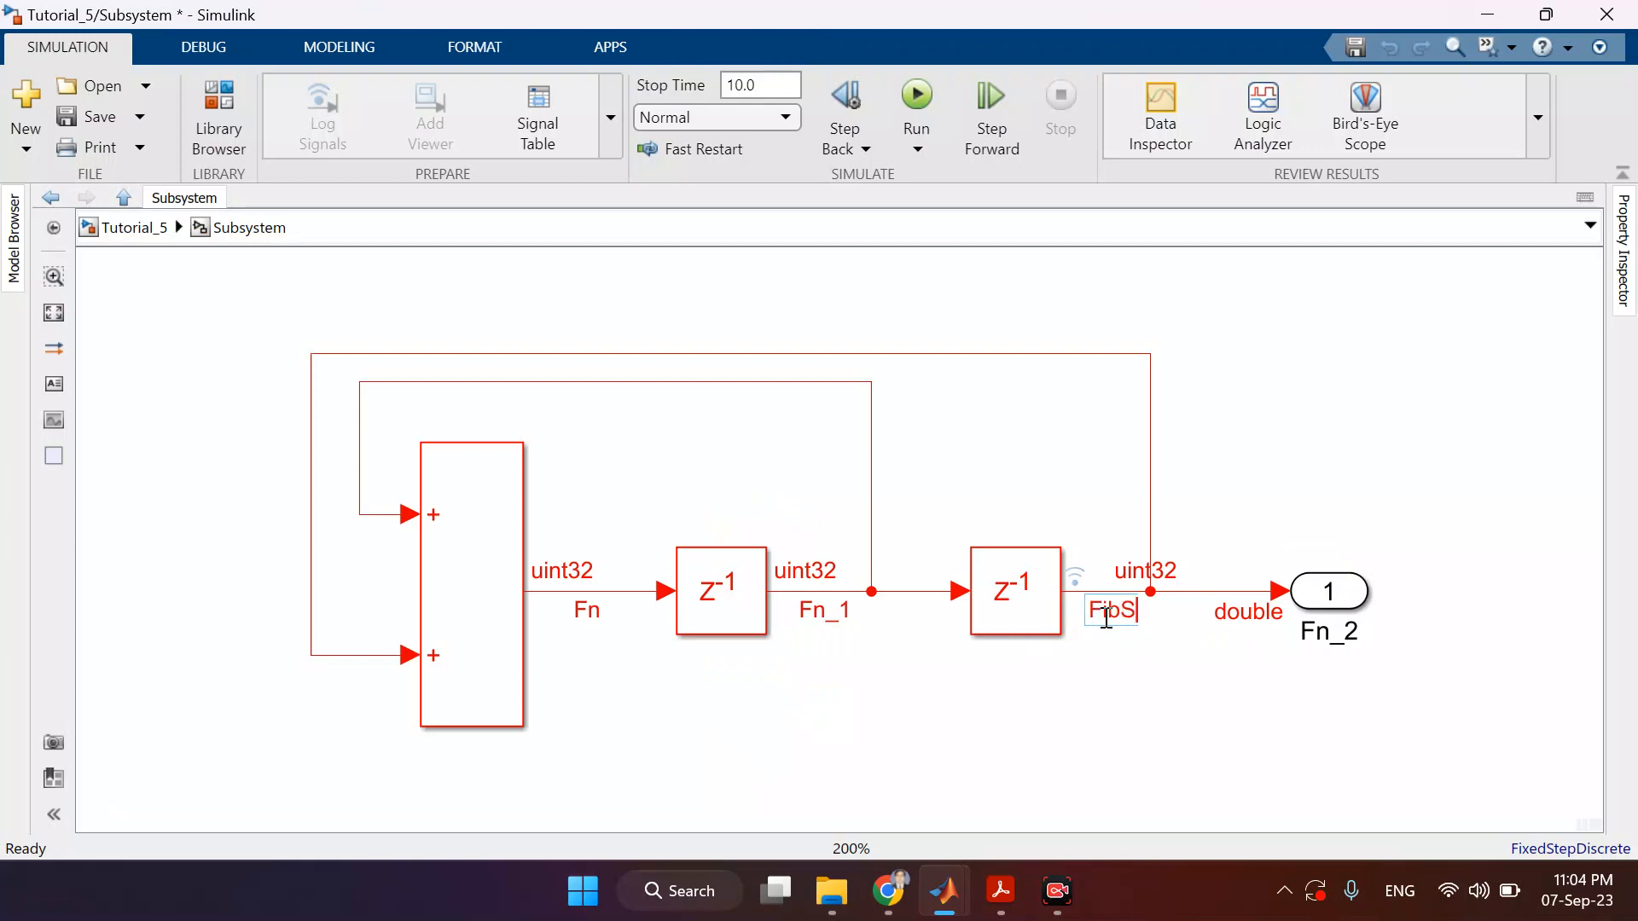
pyautogui.write('eq')
pyautogui.click(1165, 695)
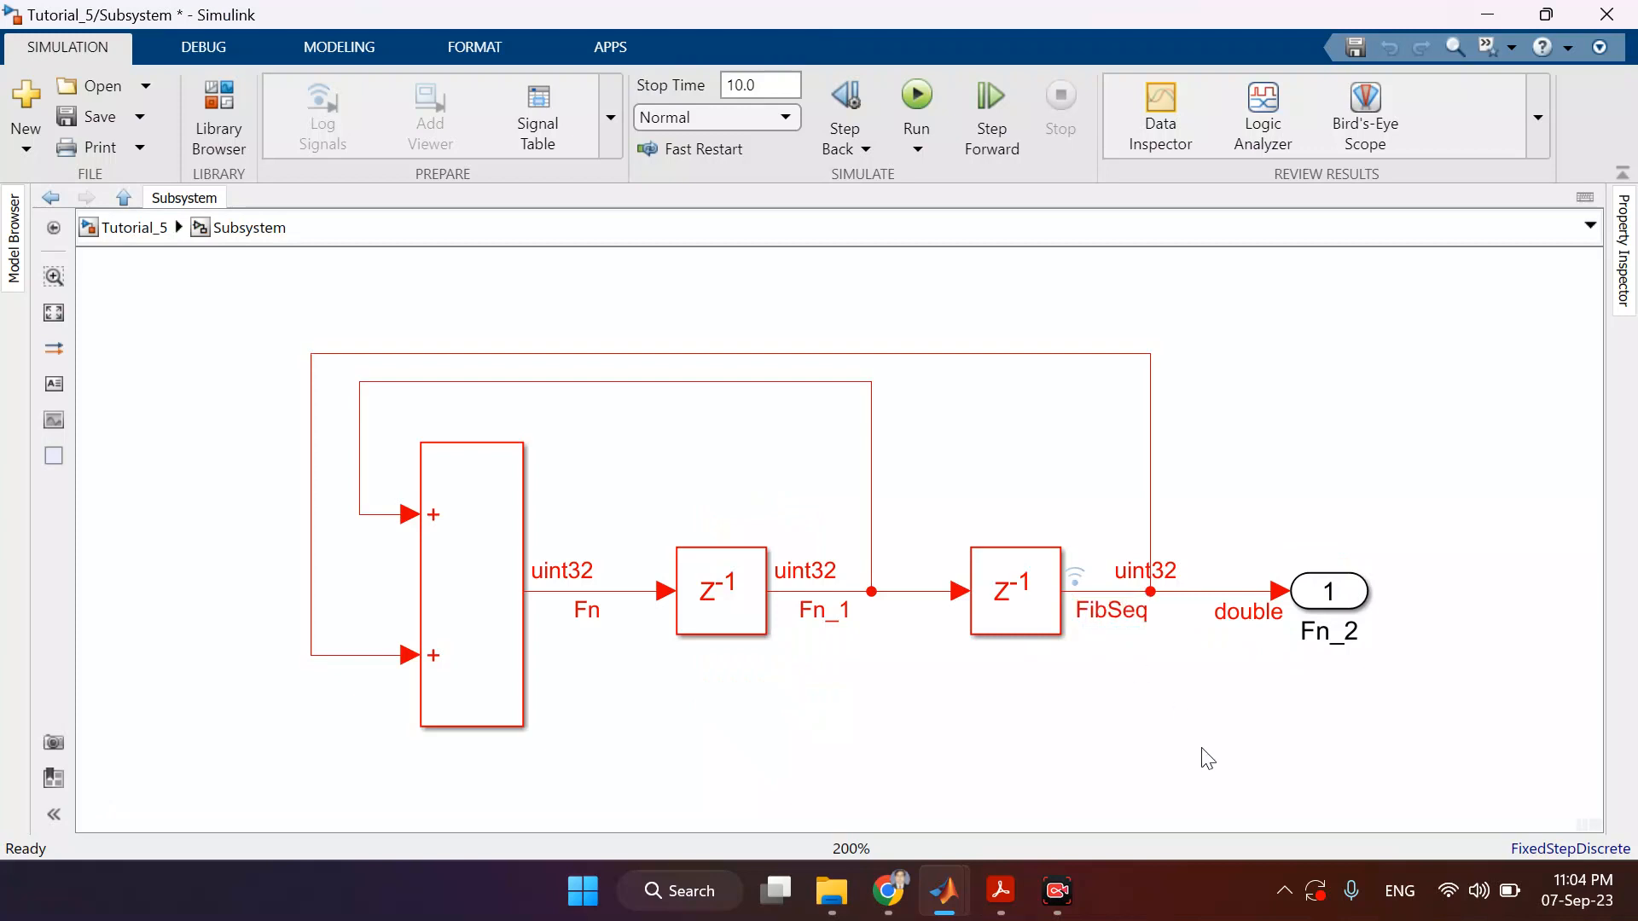
pyautogui.doubleClick(1342, 633)
pyautogui.write('FibSeq')
pyautogui.click(1204, 705)
pyautogui.hotkey('ctrl', 's')
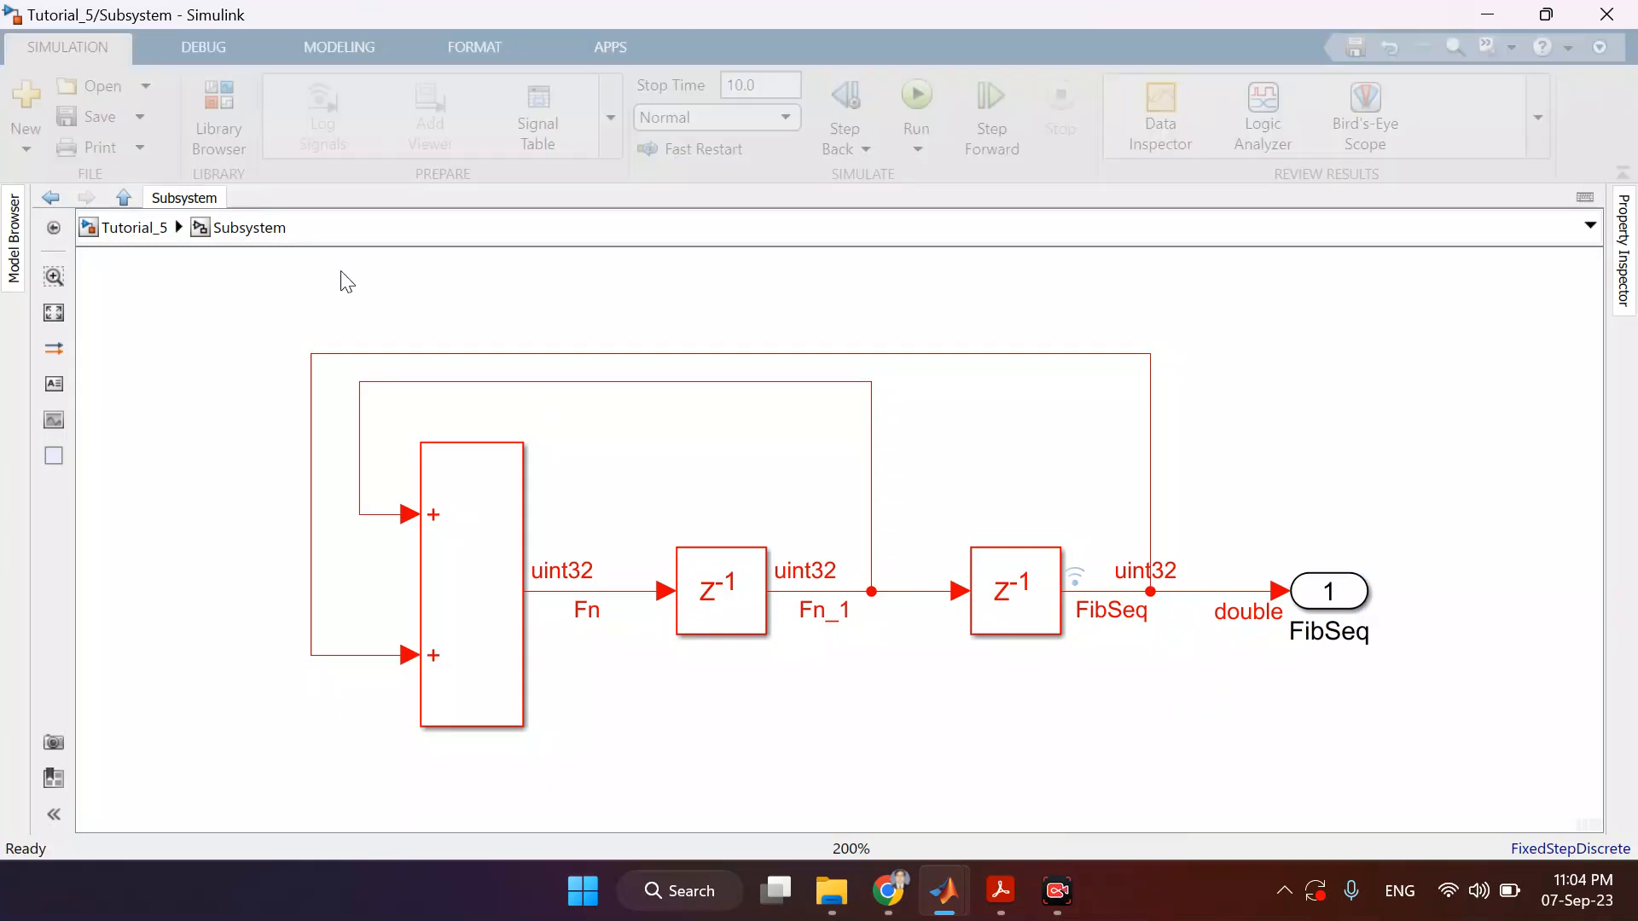
# - Resize the Subsystem block and move it closer to the scope in the top-level model, and reopen the subsystem
pyautogui.click(134, 227)
pyautogui.click(768, 588)
pyautogui.moveTo(710, 674); pyautogui.dragTo(925, 642)
pyautogui.doubleClick(925, 641)
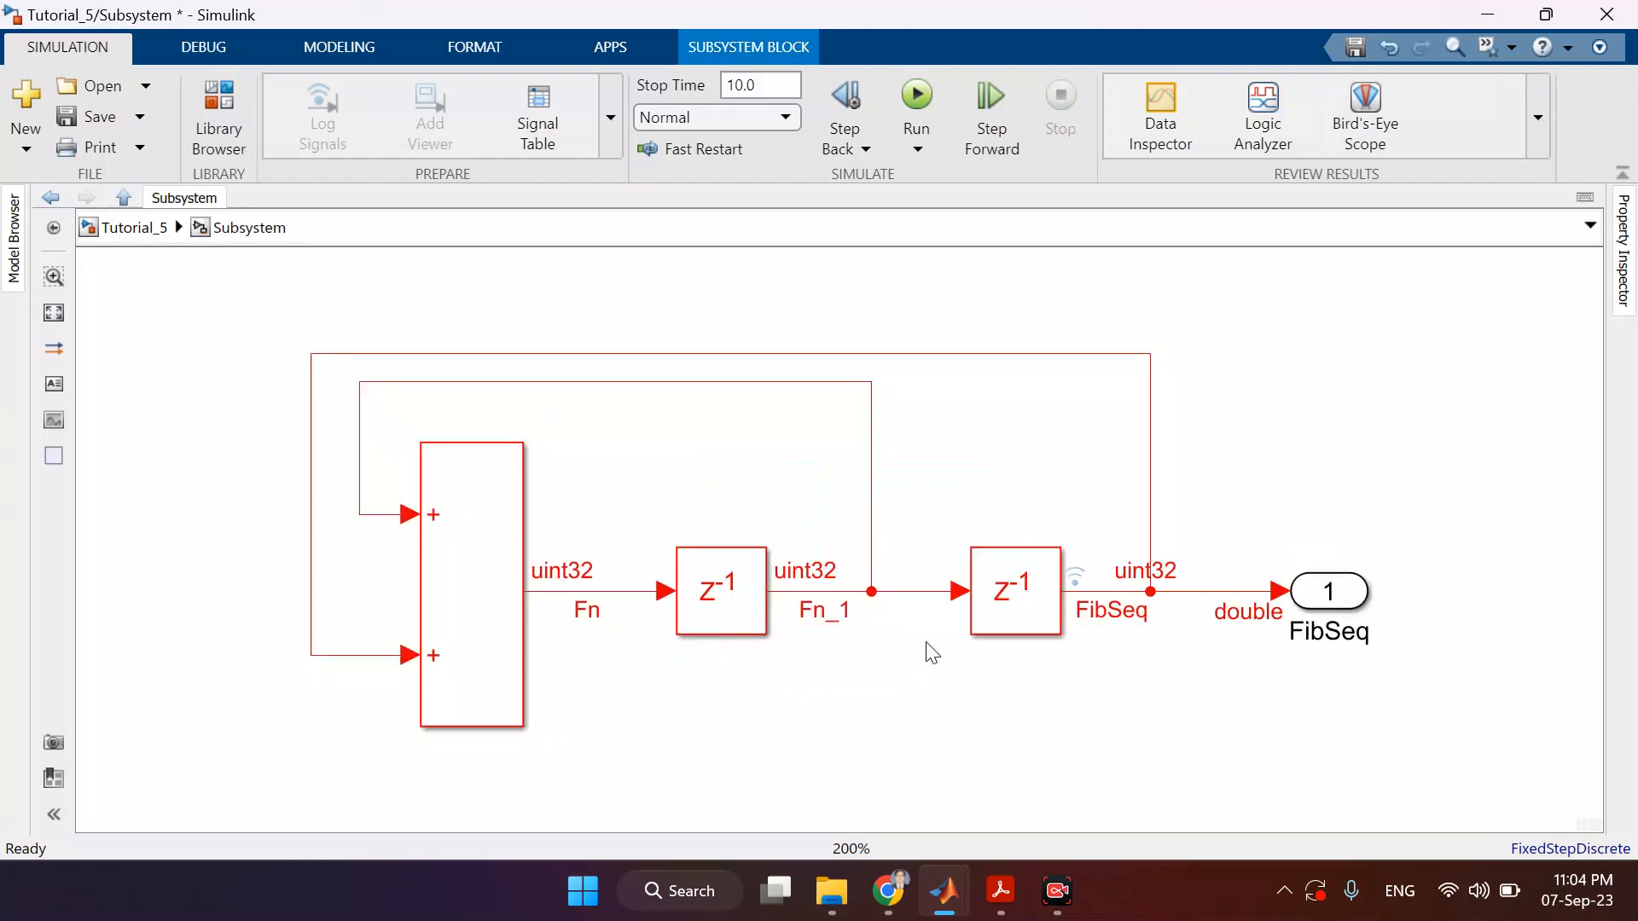
# - Enable the Show enable port option for the first Delay block
pyautogui.click(746, 614)
pyautogui.rightClick(746, 614)
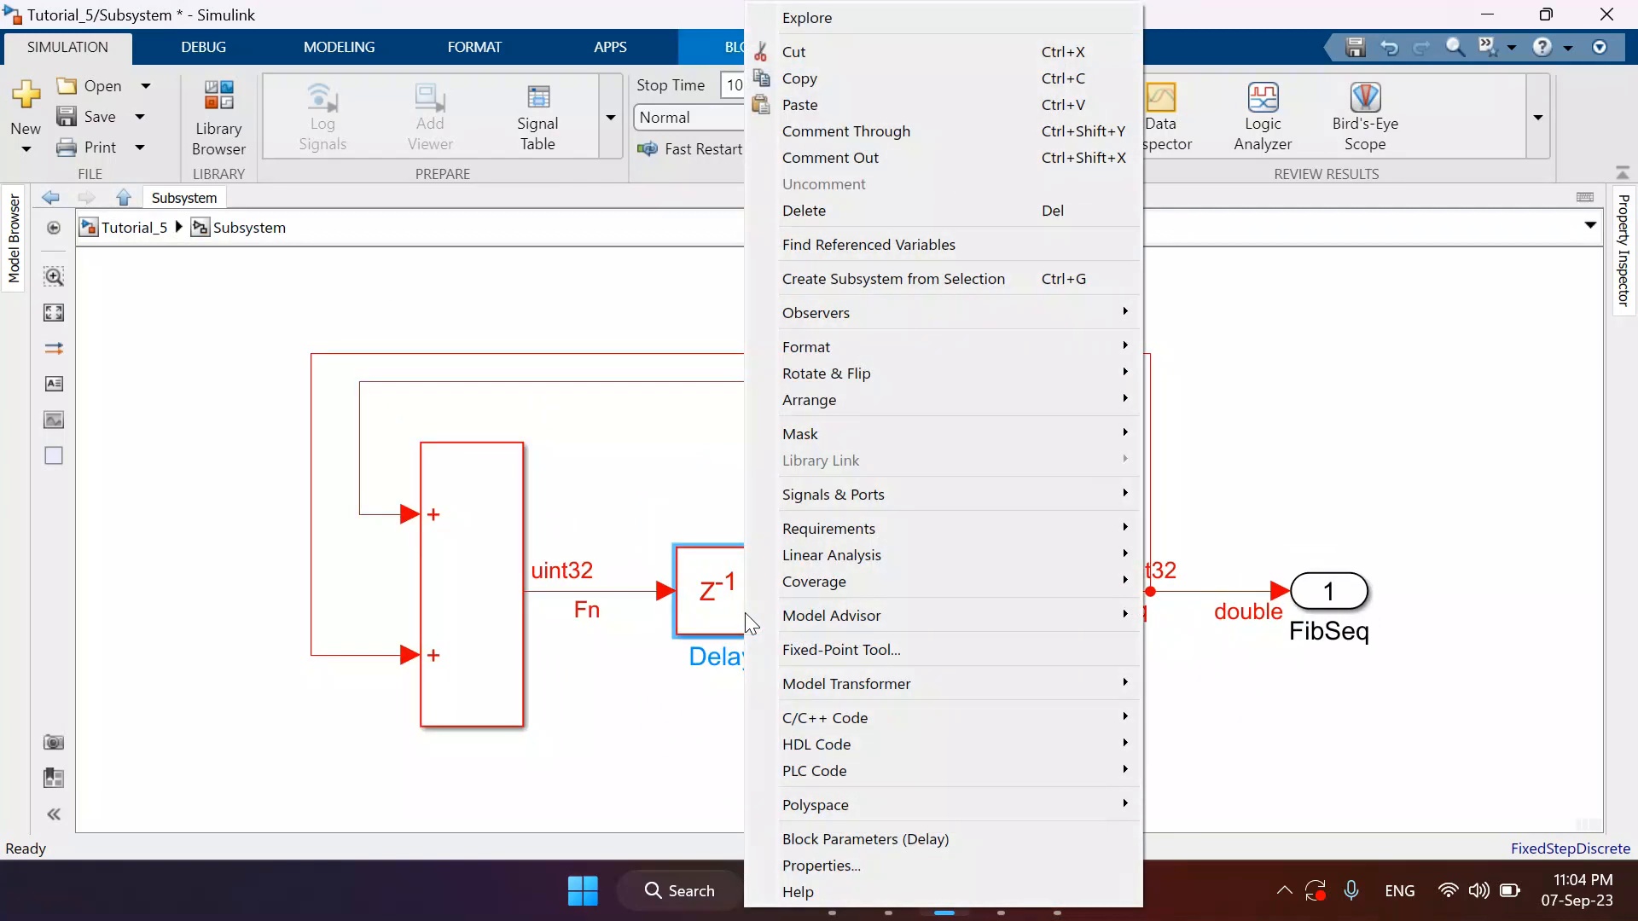
pyautogui.click(682, 682)
pyautogui.doubleClick(727, 600)
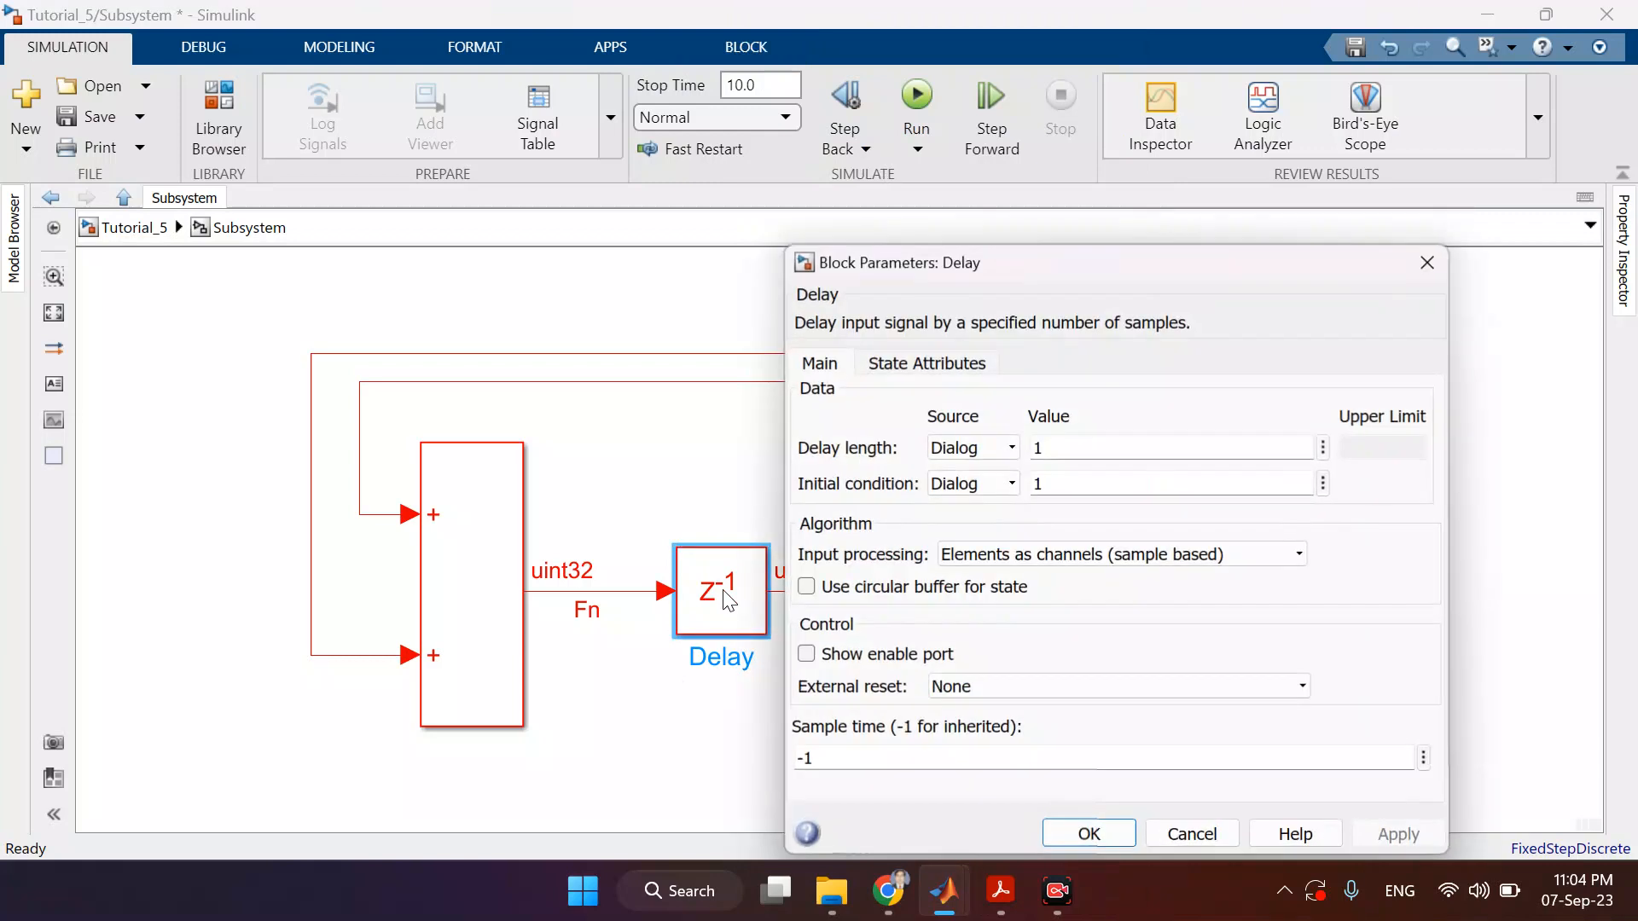
pyautogui.click(806, 654)
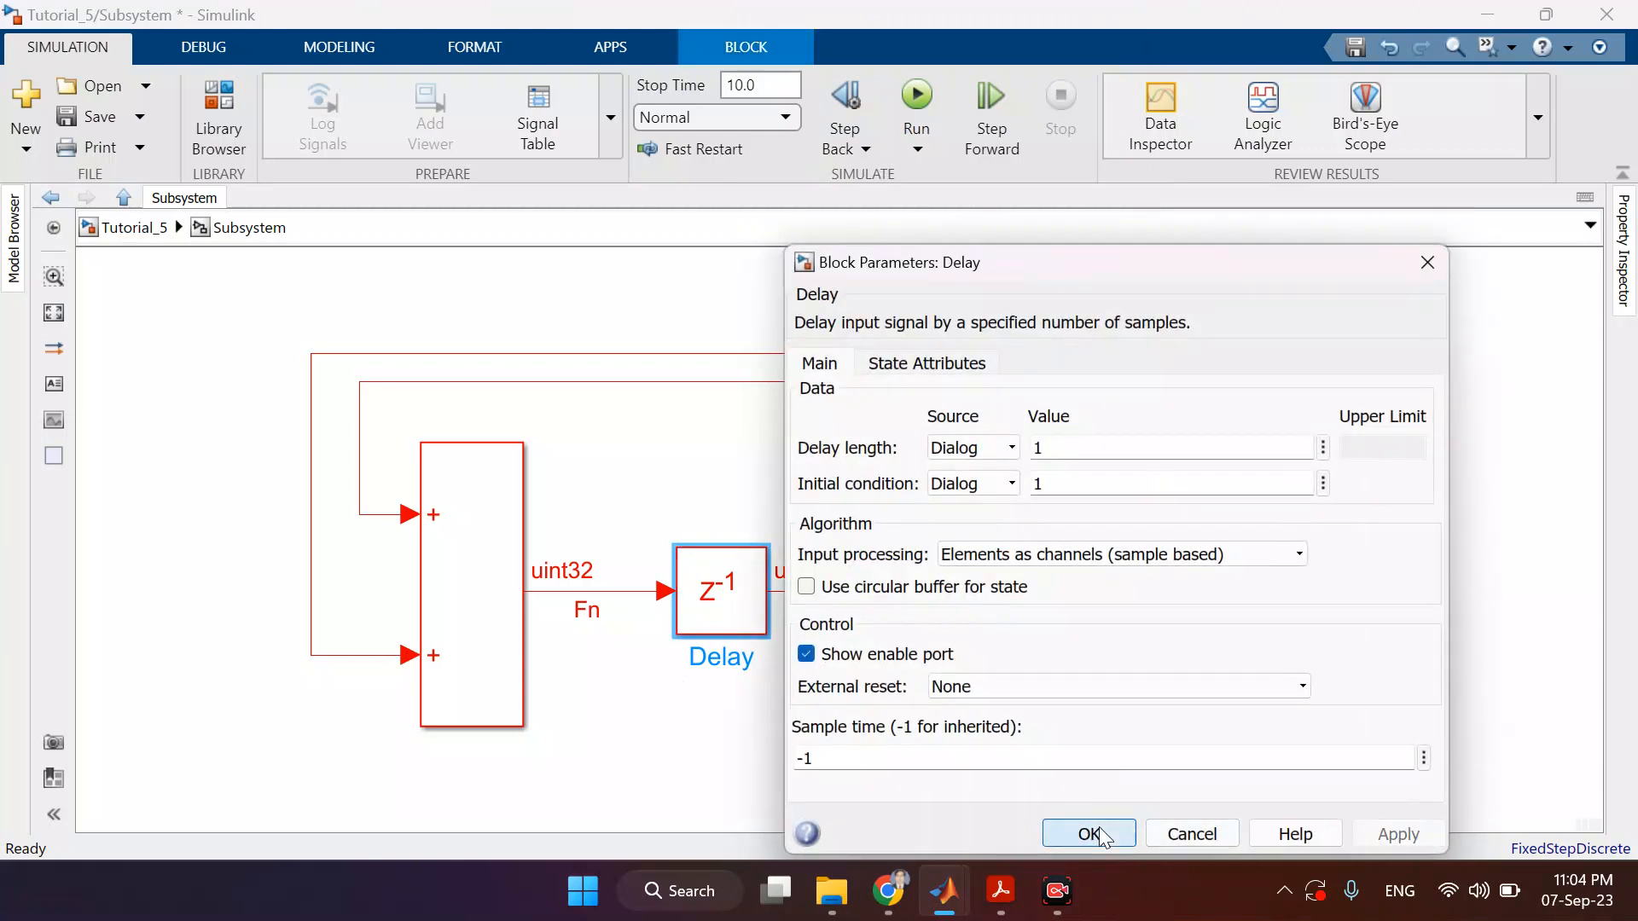
pyautogui.click(1091, 833)
# - Enable the Show enable port option for the Delay1 block
pyautogui.doubleClick(1011, 595)
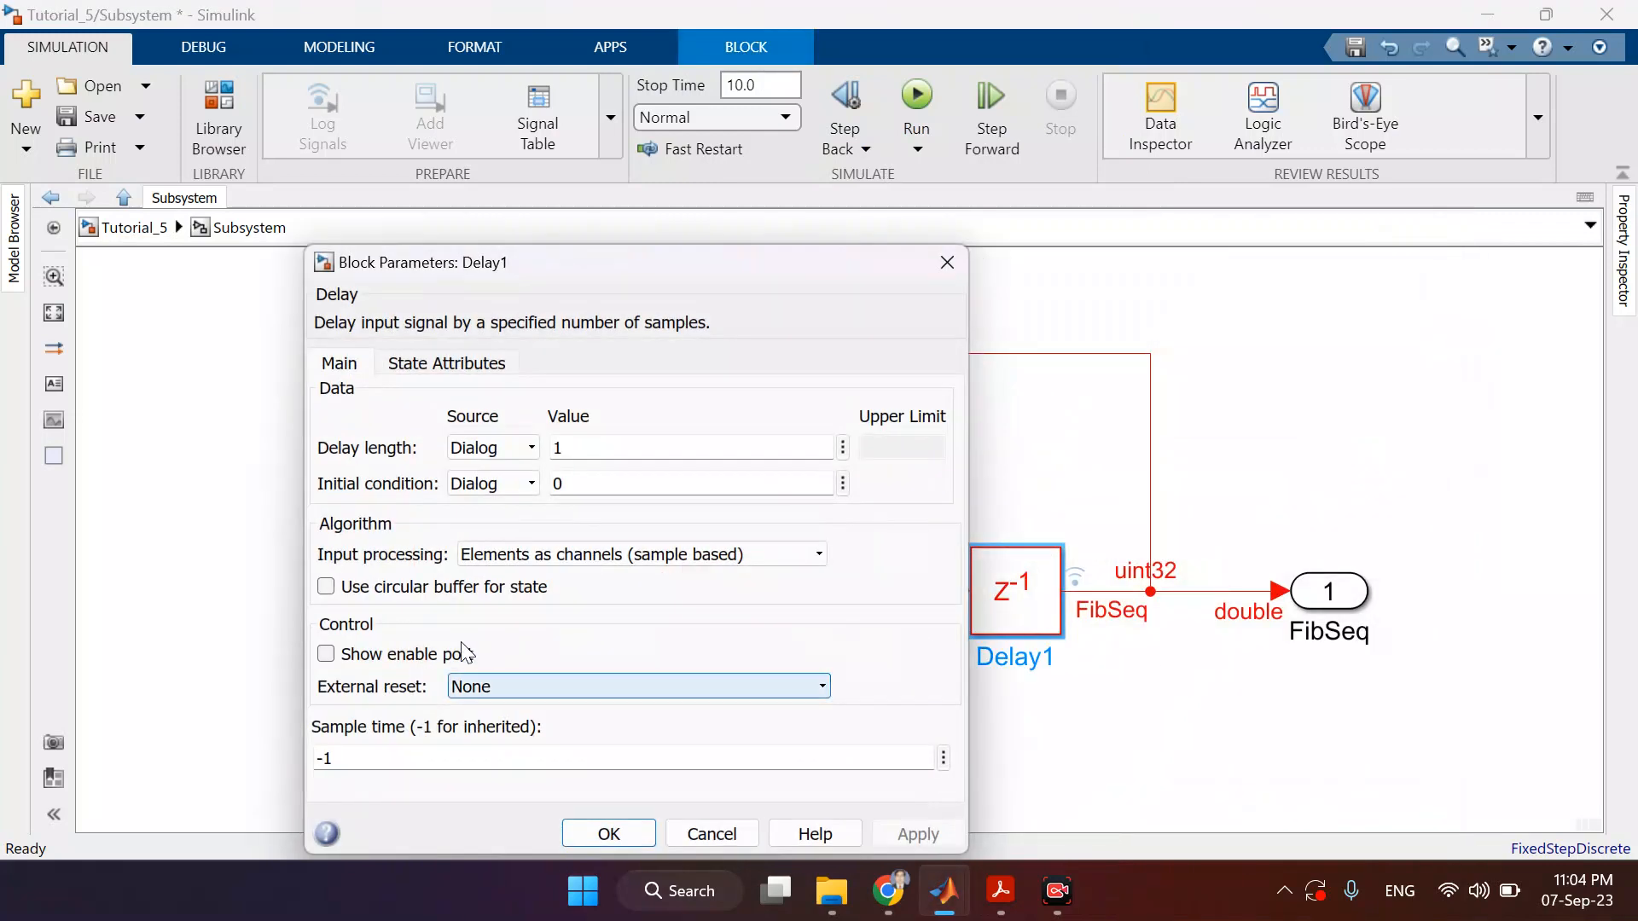
pyautogui.click(444, 657)
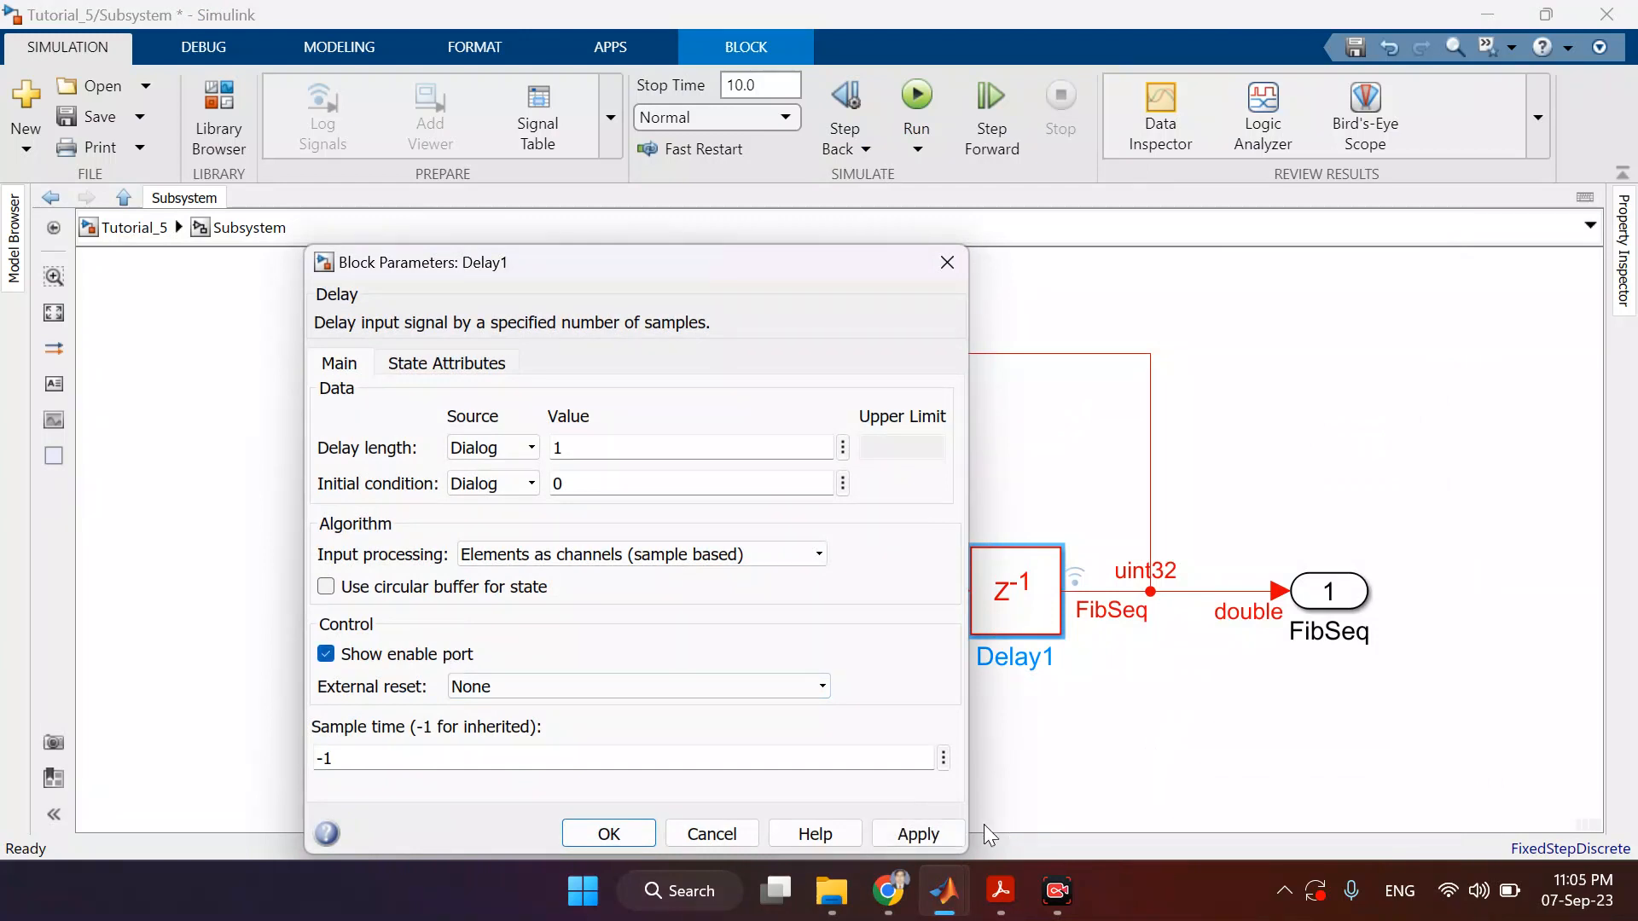
pyautogui.click(929, 833)
pyautogui.click(609, 833)
pyautogui.click(1067, 712)
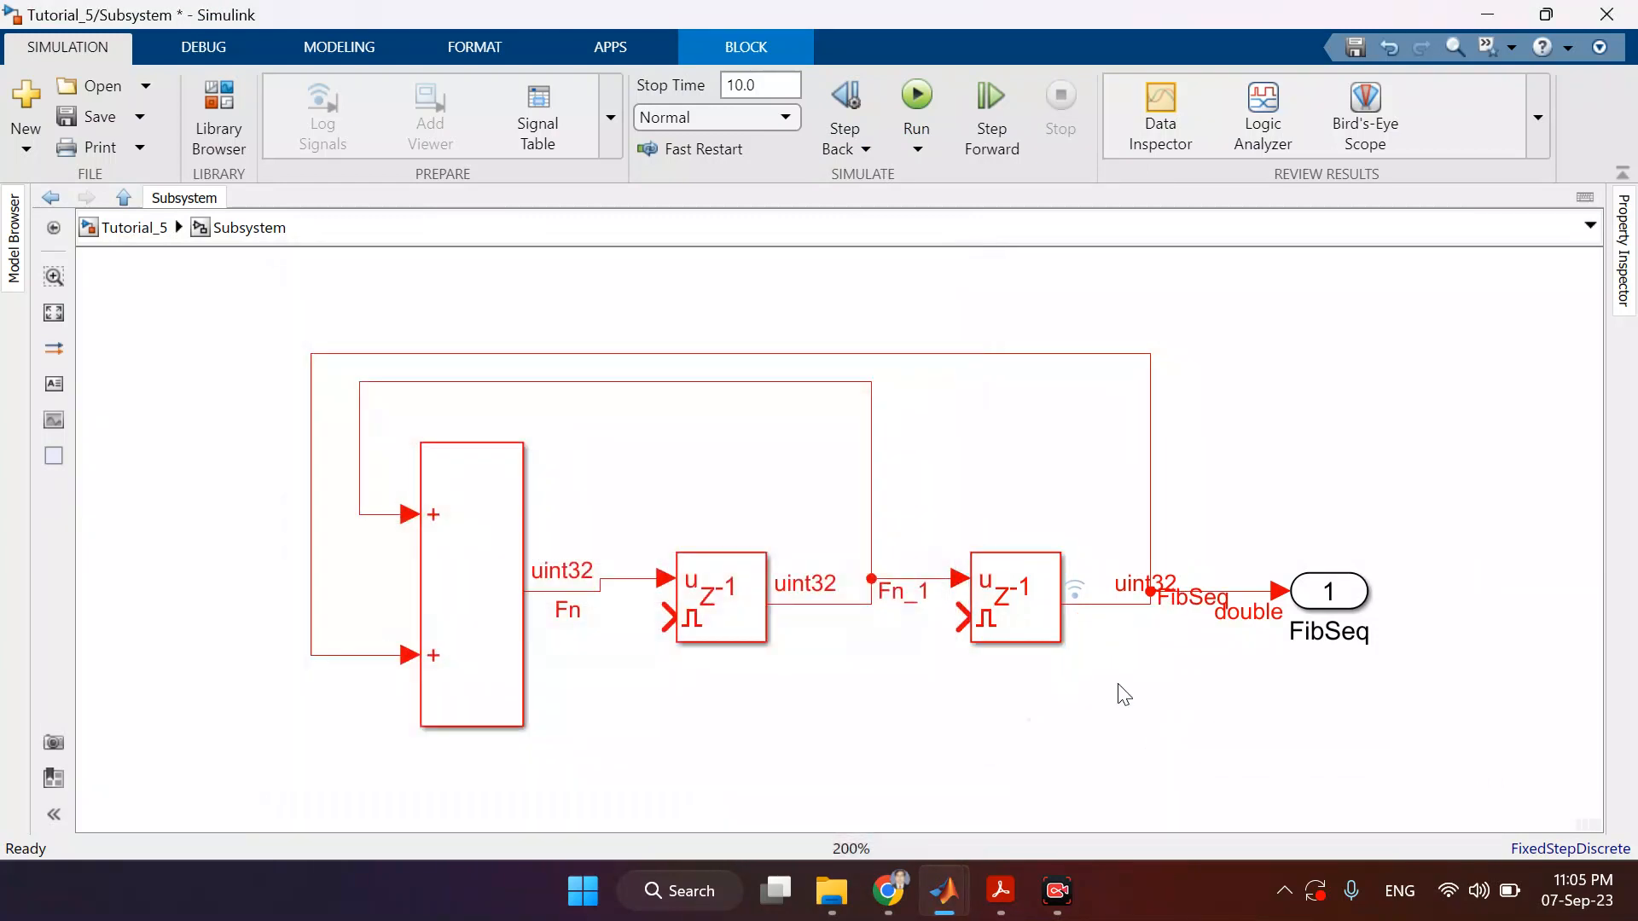
# - Realign the Delay, Delay1 and FibSeq output port blocks so their connecting lines run straight, and save the model
pyautogui.moveTo(1352, 595); pyautogui.dragTo(1372, 612)
pyautogui.hotkey('ctrl', 's')
pyautogui.click(746, 622)
pyautogui.moveTo(709, 602); pyautogui.dragTo(710, 614)
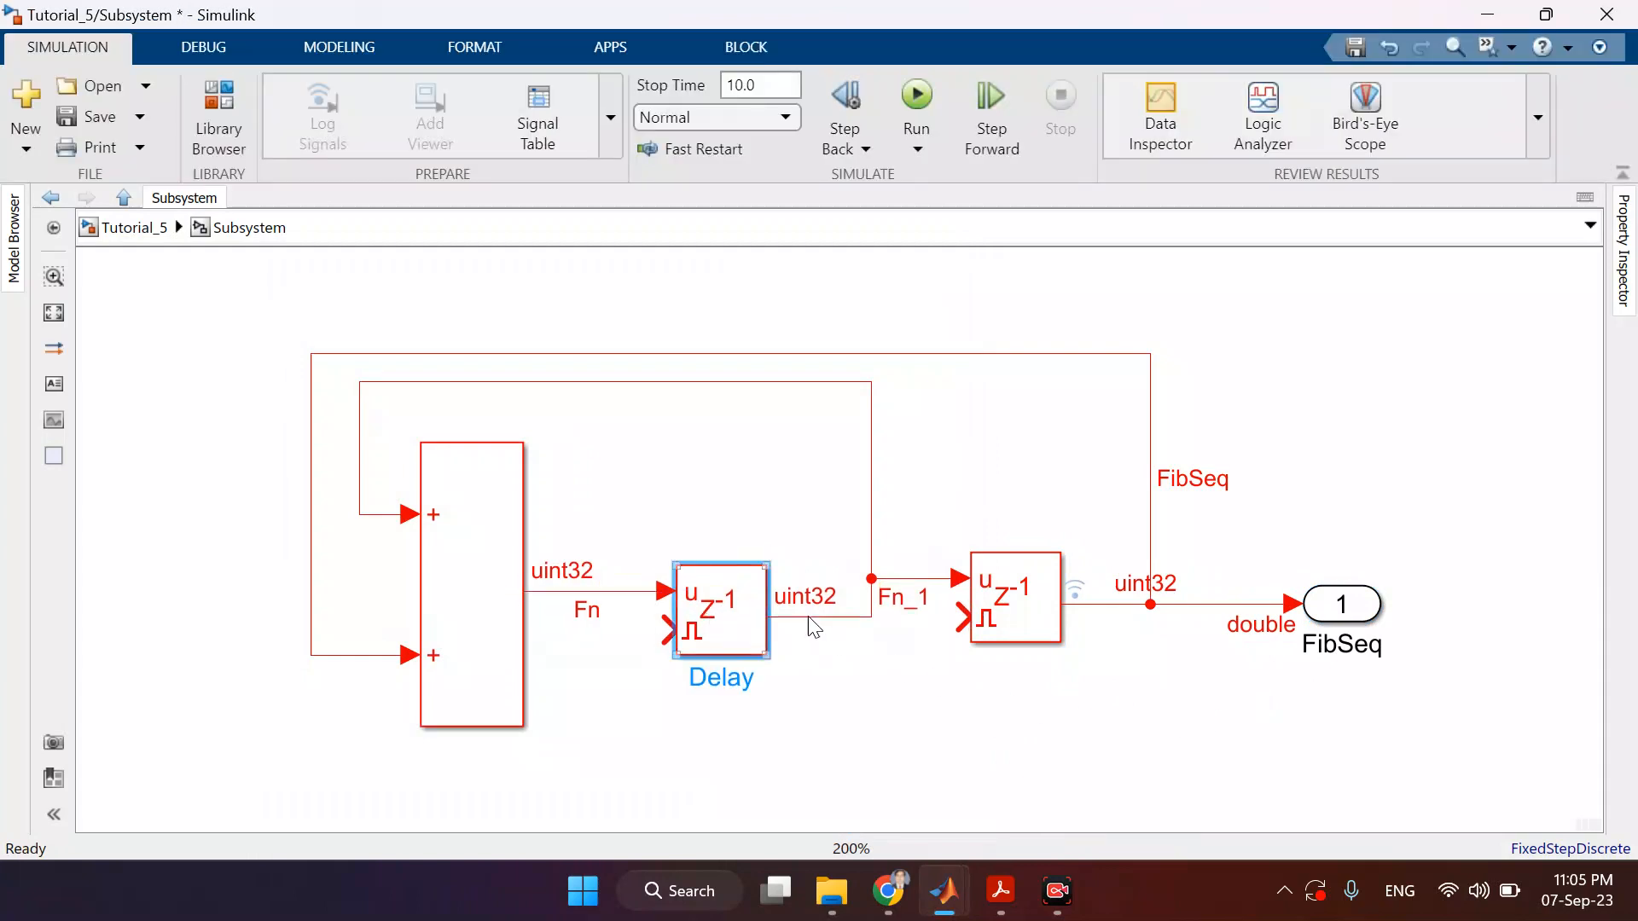
pyautogui.moveTo(1027, 604); pyautogui.dragTo(1039, 643)
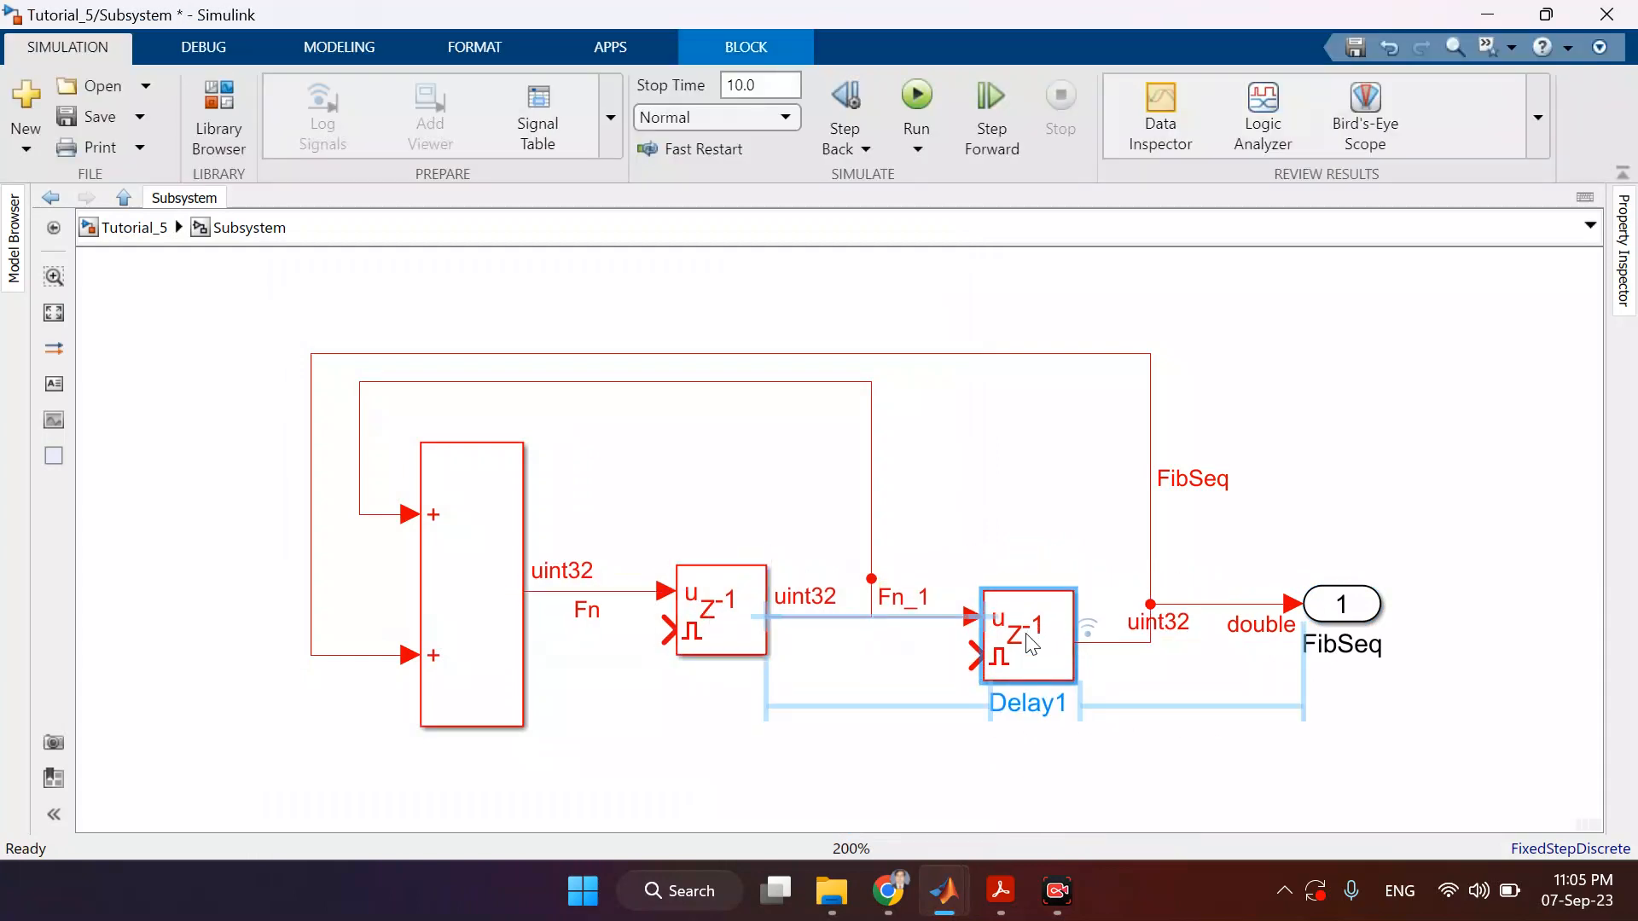
pyautogui.click(947, 706)
pyautogui.moveTo(1237, 606); pyautogui.dragTo(1241, 650)
pyautogui.moveTo(1331, 608); pyautogui.dragTo(1331, 646)
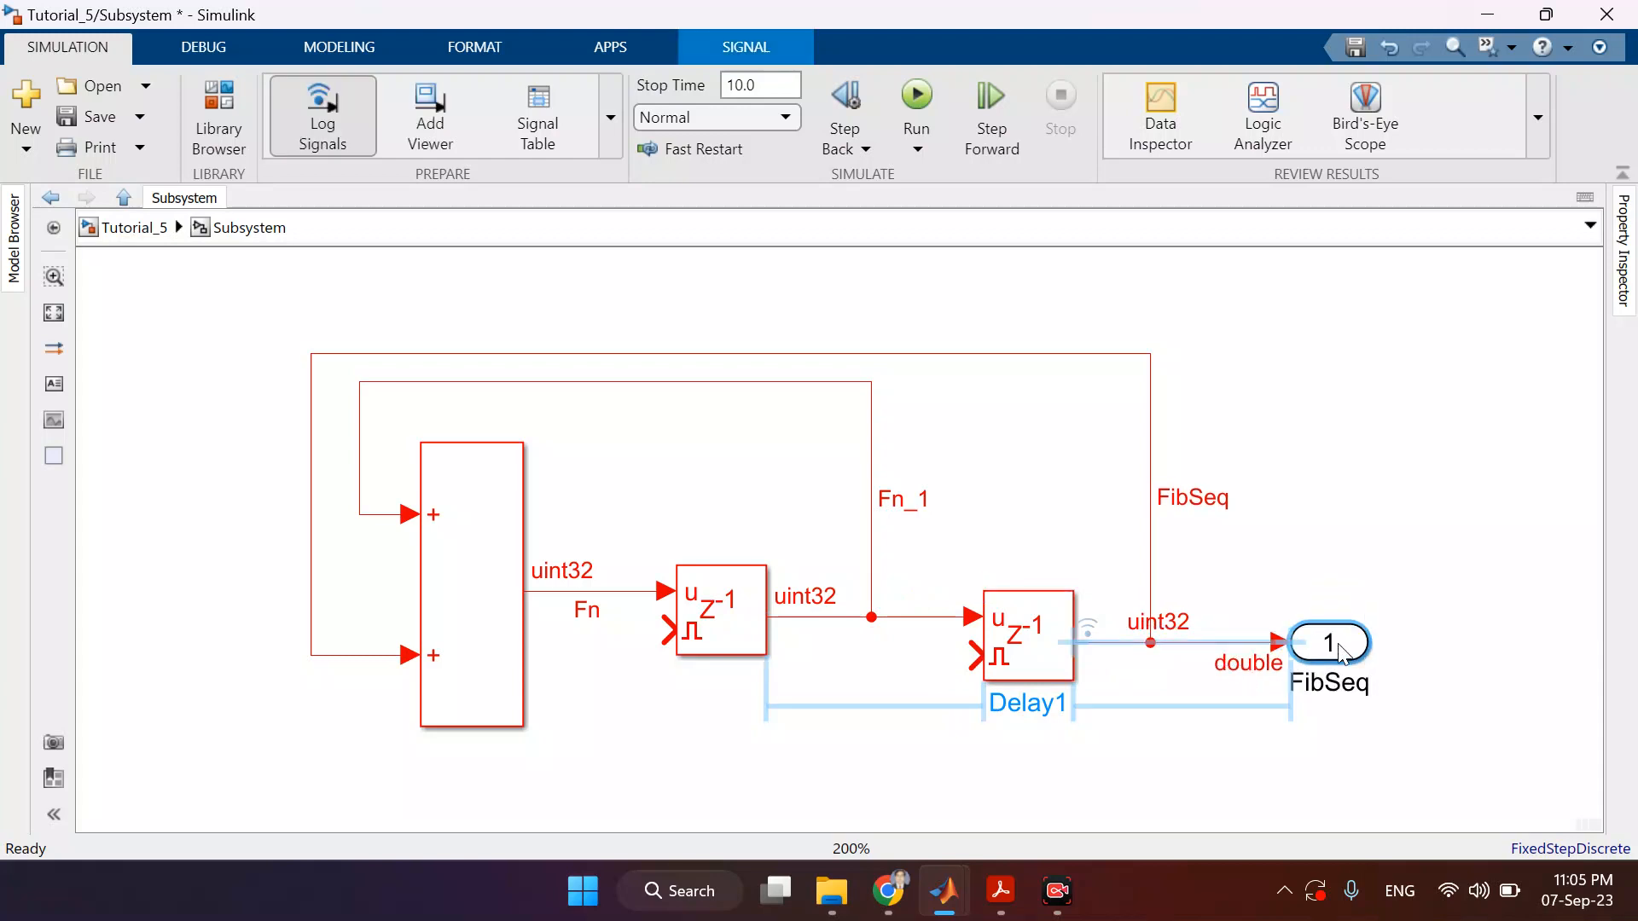
pyautogui.click(765, 767)
pyautogui.hotkey('ctrl', 's')
# - Add an In1 input port to the subsystem and place it below the Add block
pyautogui.press('space')
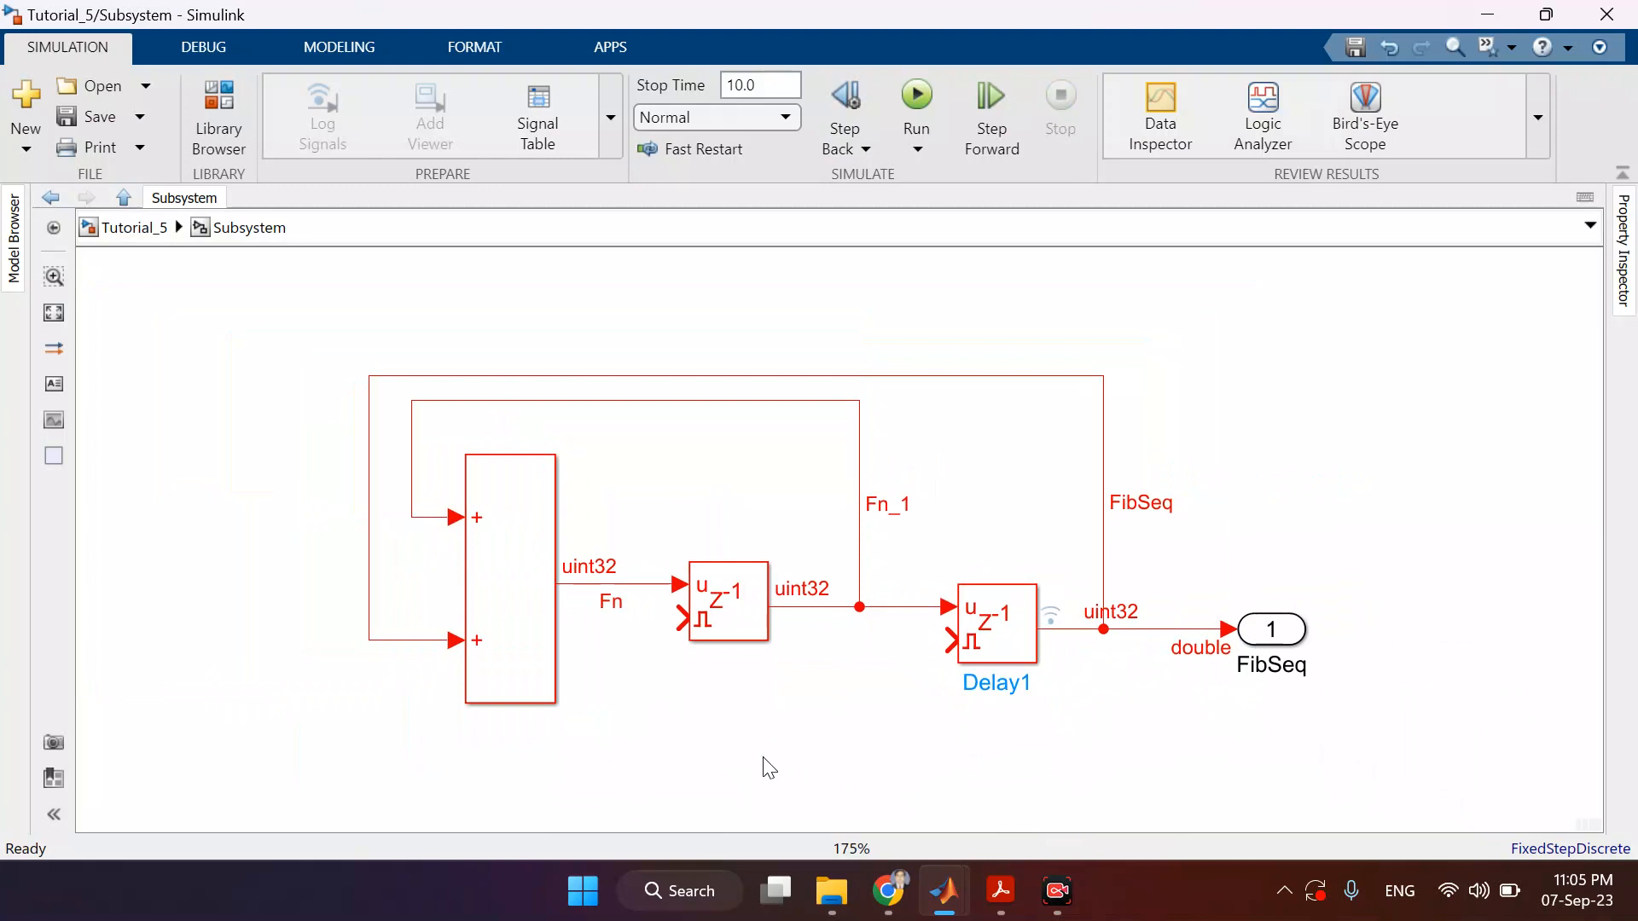
pyautogui.doubleClick(764, 757)
pyautogui.write('in')
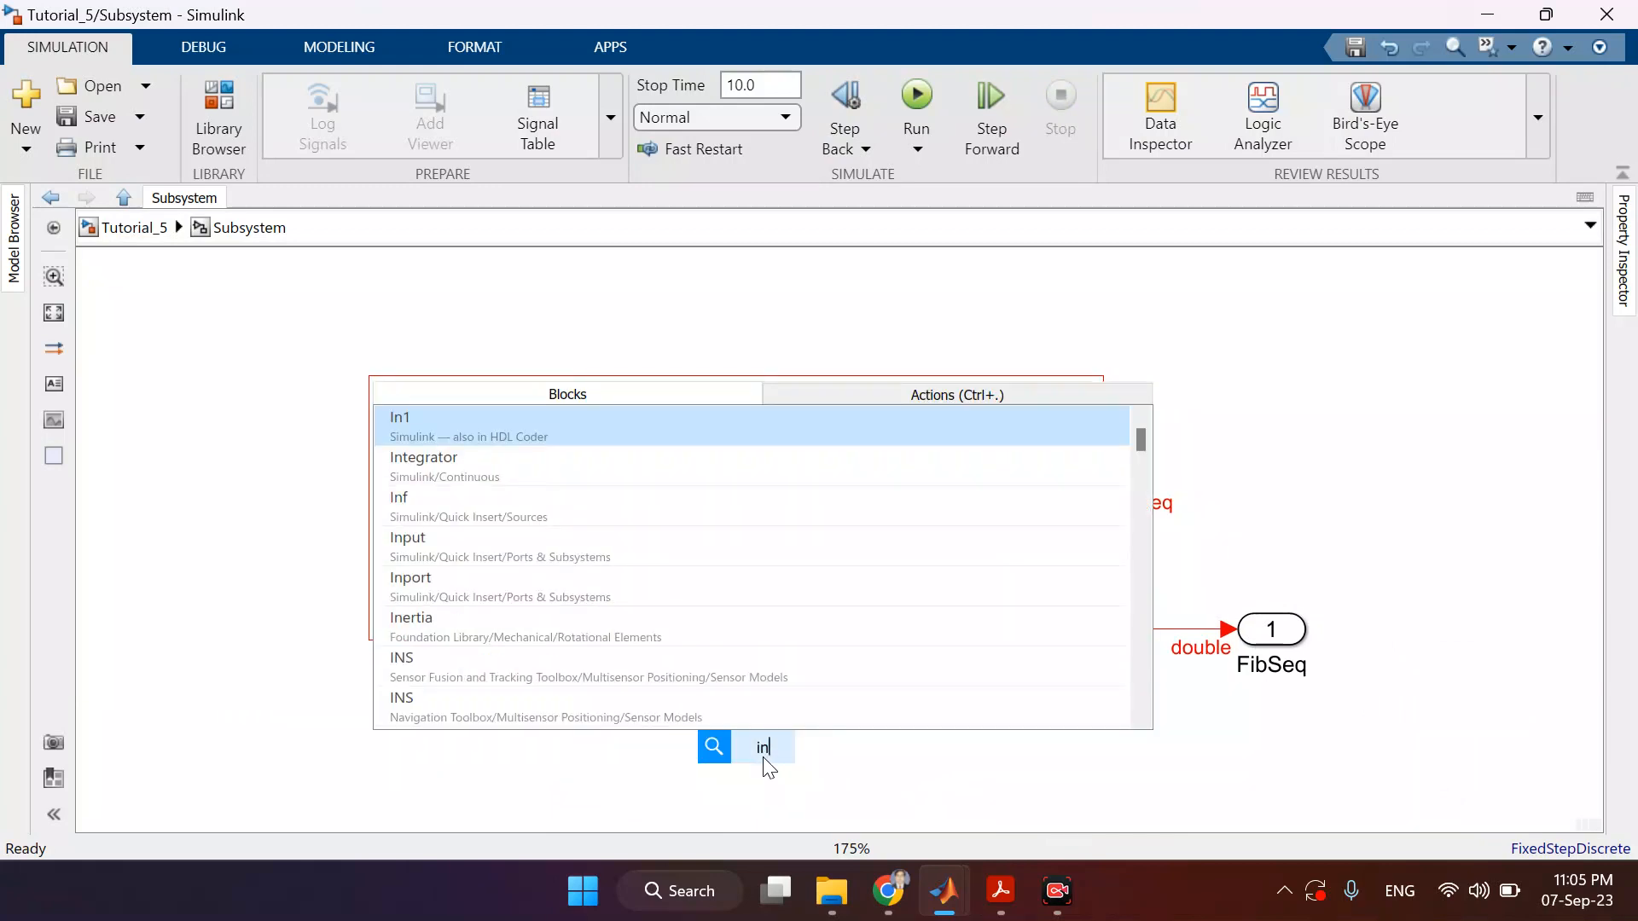
pyautogui.click(642, 428)
pyautogui.moveTo(699, 778); pyautogui.dragTo(411, 799)
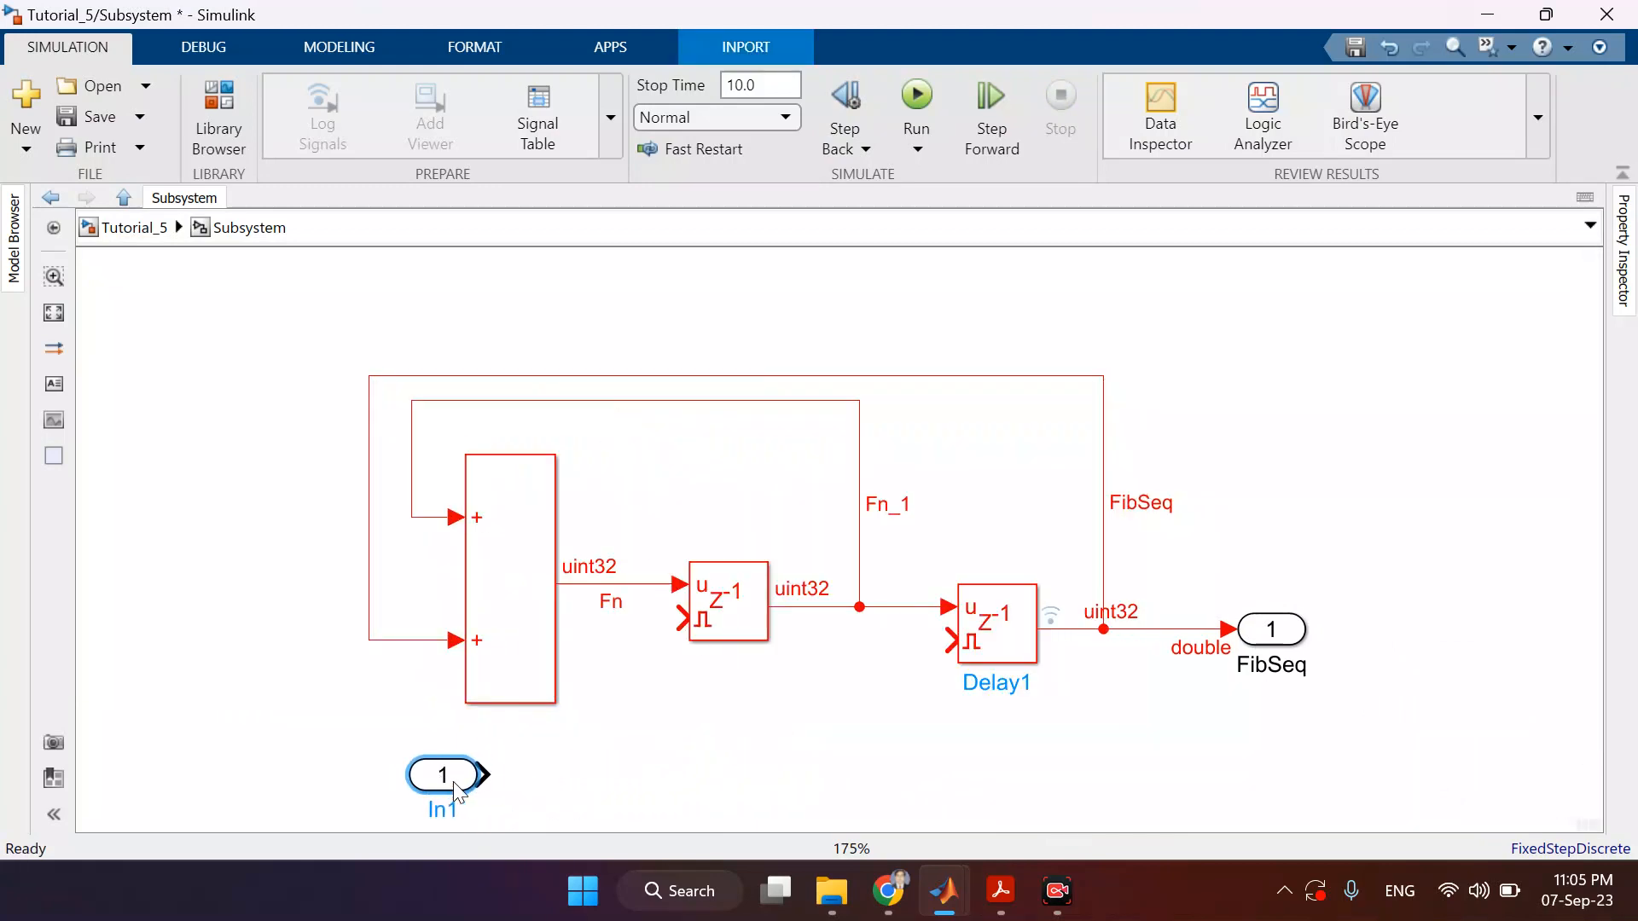
# - Rename the new input port as Enable, connect it to Delay1's enable port, and save the model
pyautogui.click(453, 809)
pyautogui.doubleClick(453, 808)
pyautogui.write('Enable')
pyautogui.click(703, 757)
pyautogui.moveTo(491, 774); pyautogui.dragTo(949, 639)
pyautogui.hotkey('ctrl', 's')
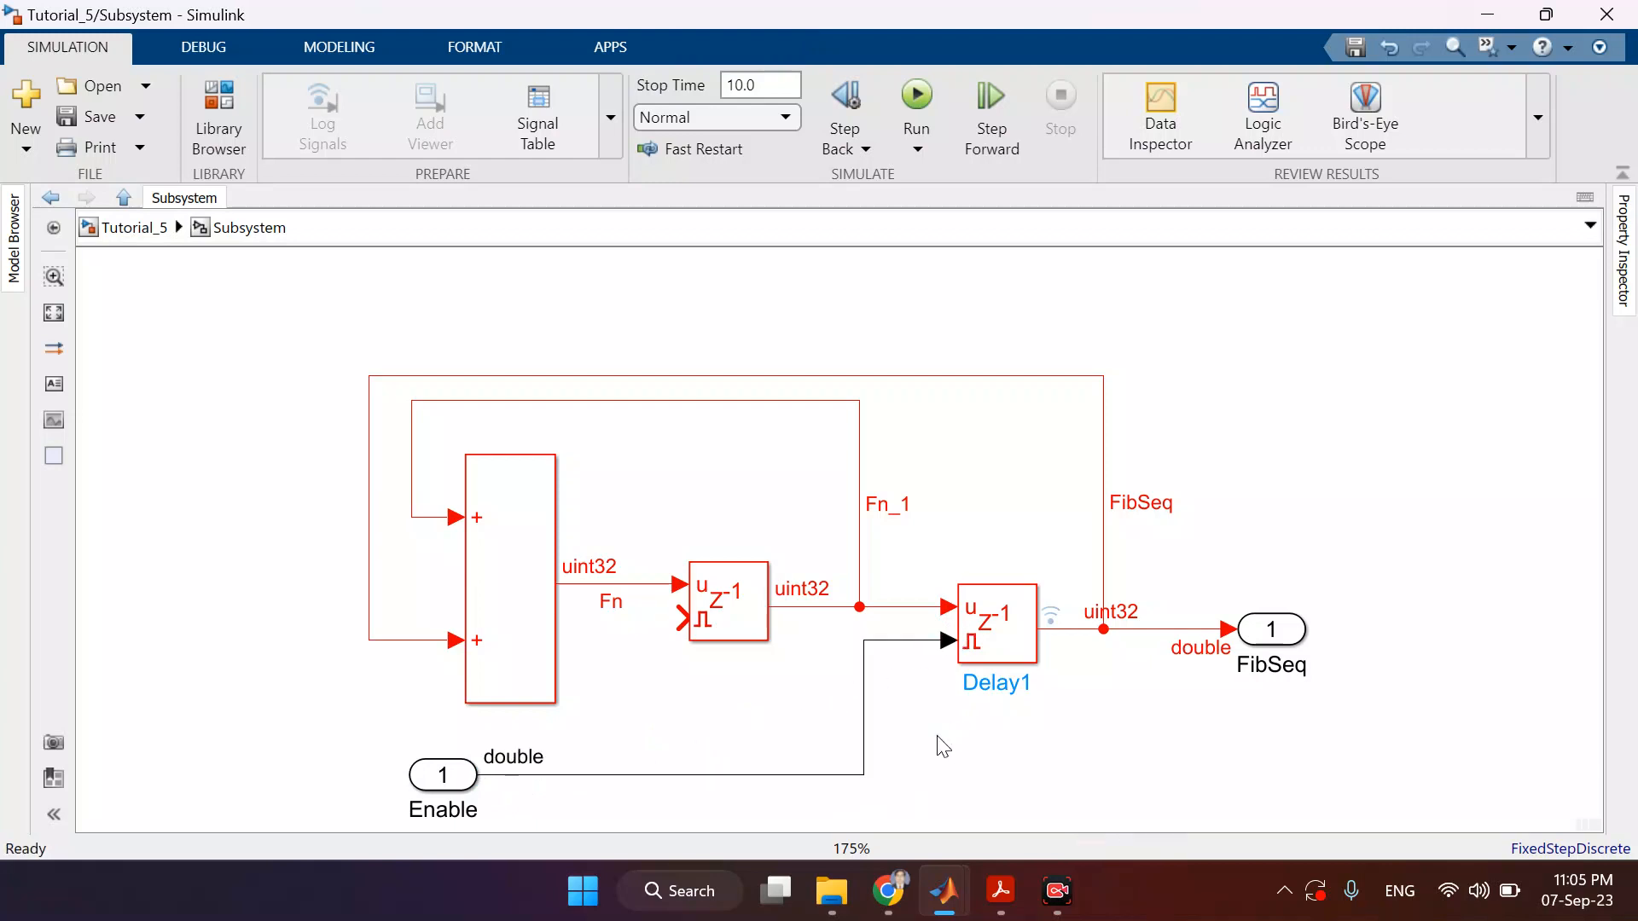
# - Widen the Subsystem block in the top-level model, move it closer to the scope, and save the model
pyautogui.click(126, 229)
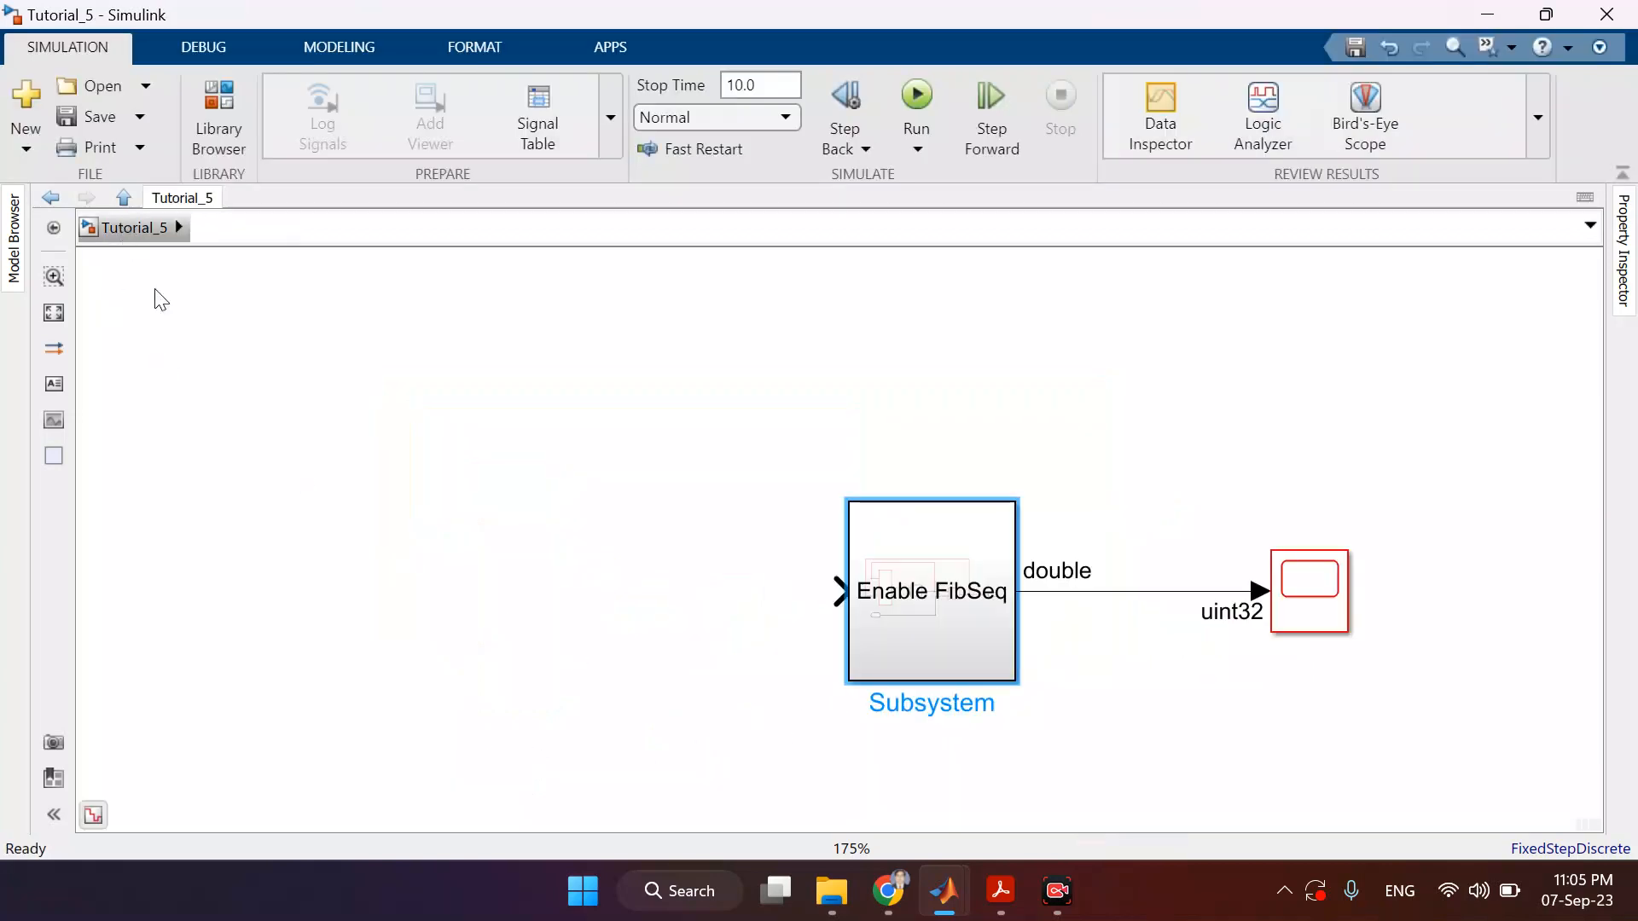
pyautogui.moveTo(845, 683); pyautogui.dragTo(732, 684)
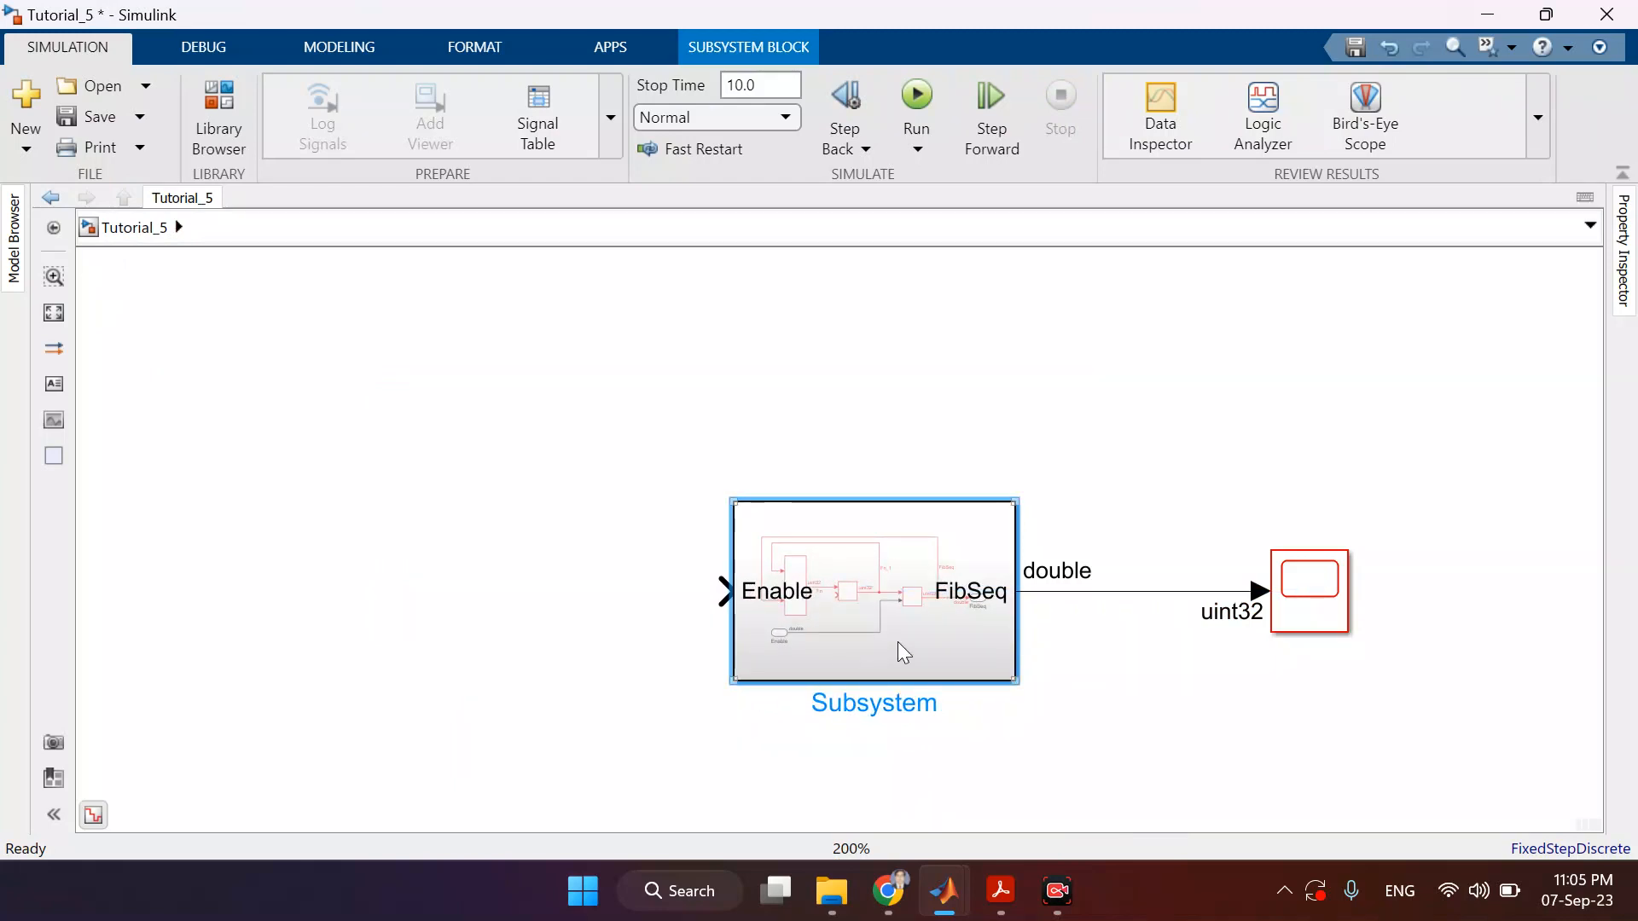
pyautogui.moveTo(883, 643); pyautogui.dragTo(960, 642)
pyautogui.click(1118, 694)
pyautogui.hotkey('ctrl', 's')
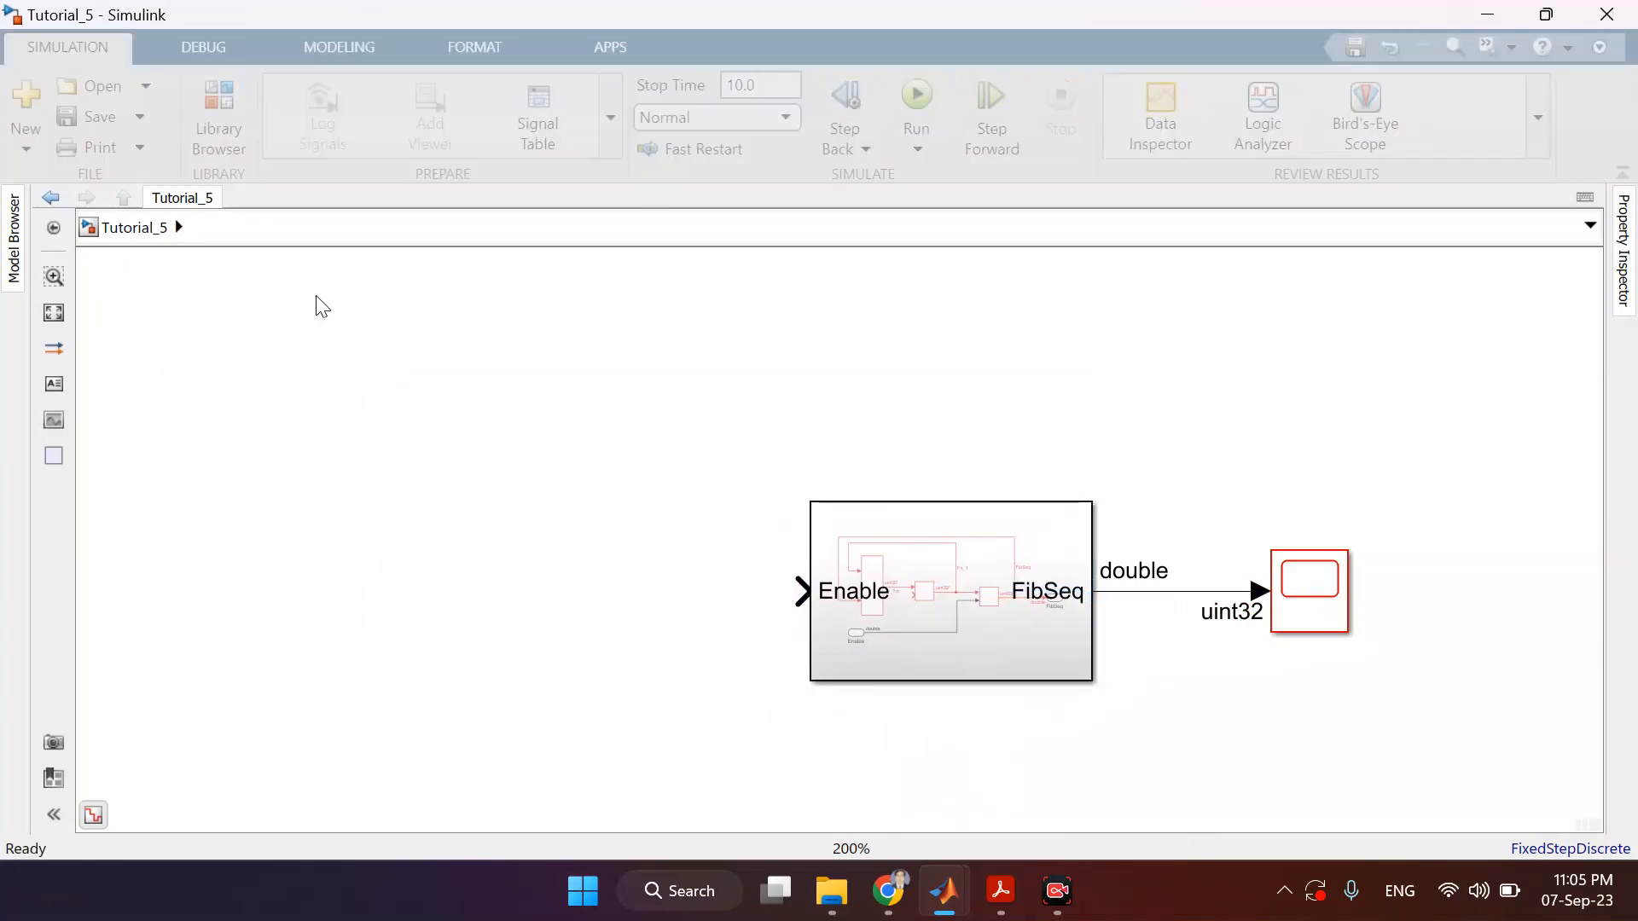
# - Open the Tutorial_4.slx model from the Tutorial 4 folder and enter its Up_Down_Counter_HDL subsystem
pyautogui.click(97, 91)
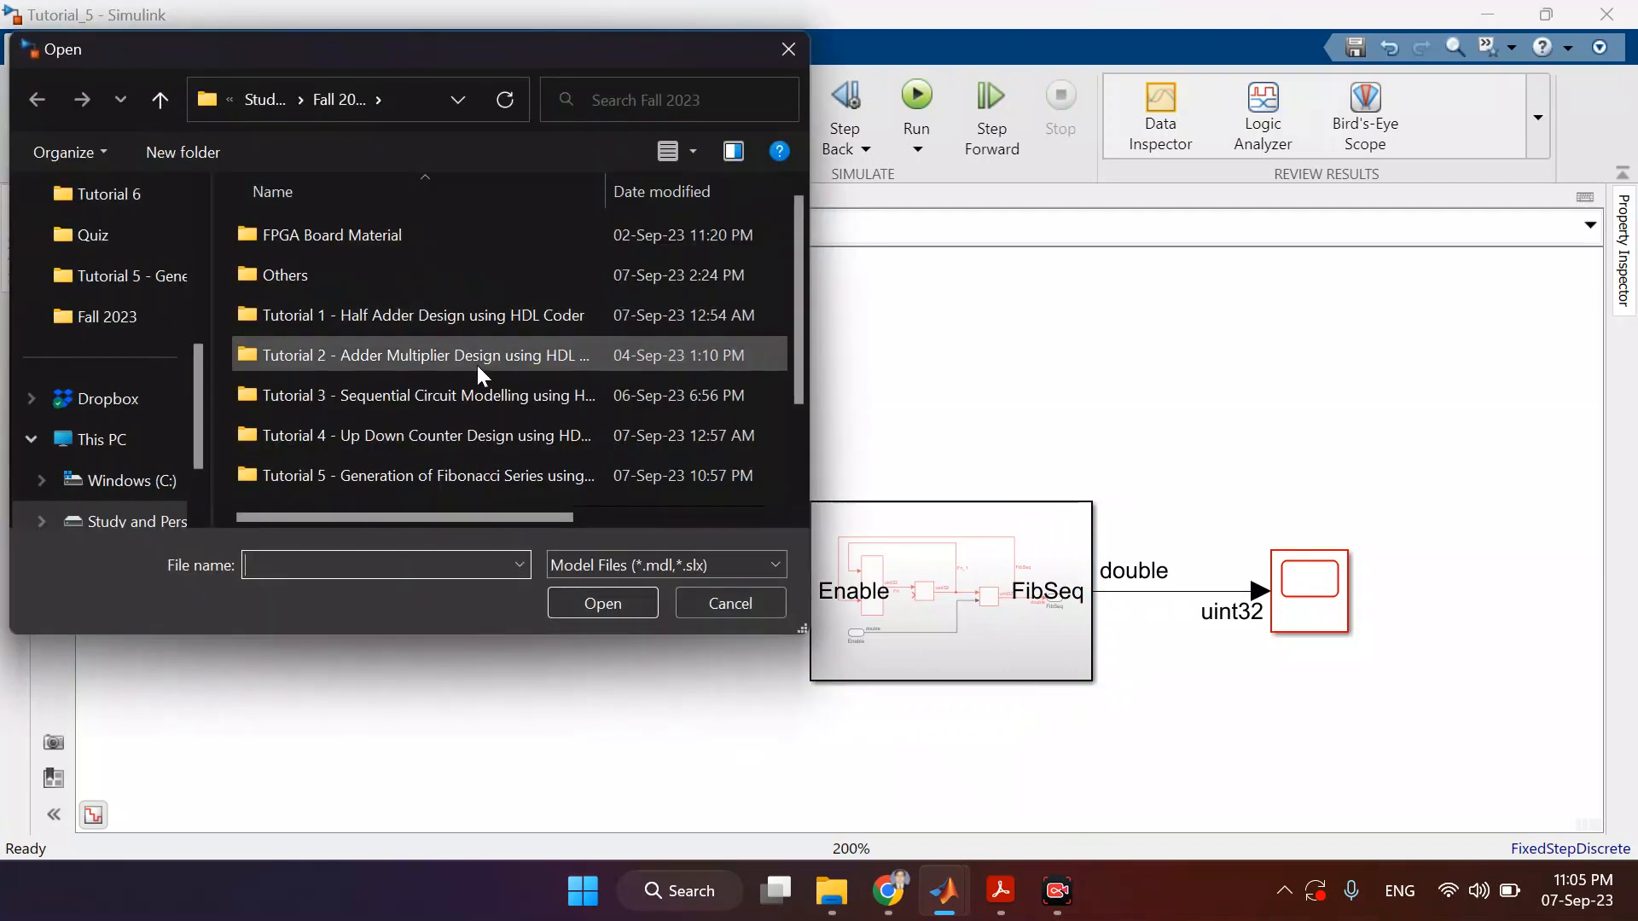
pyautogui.doubleClick(556, 432)
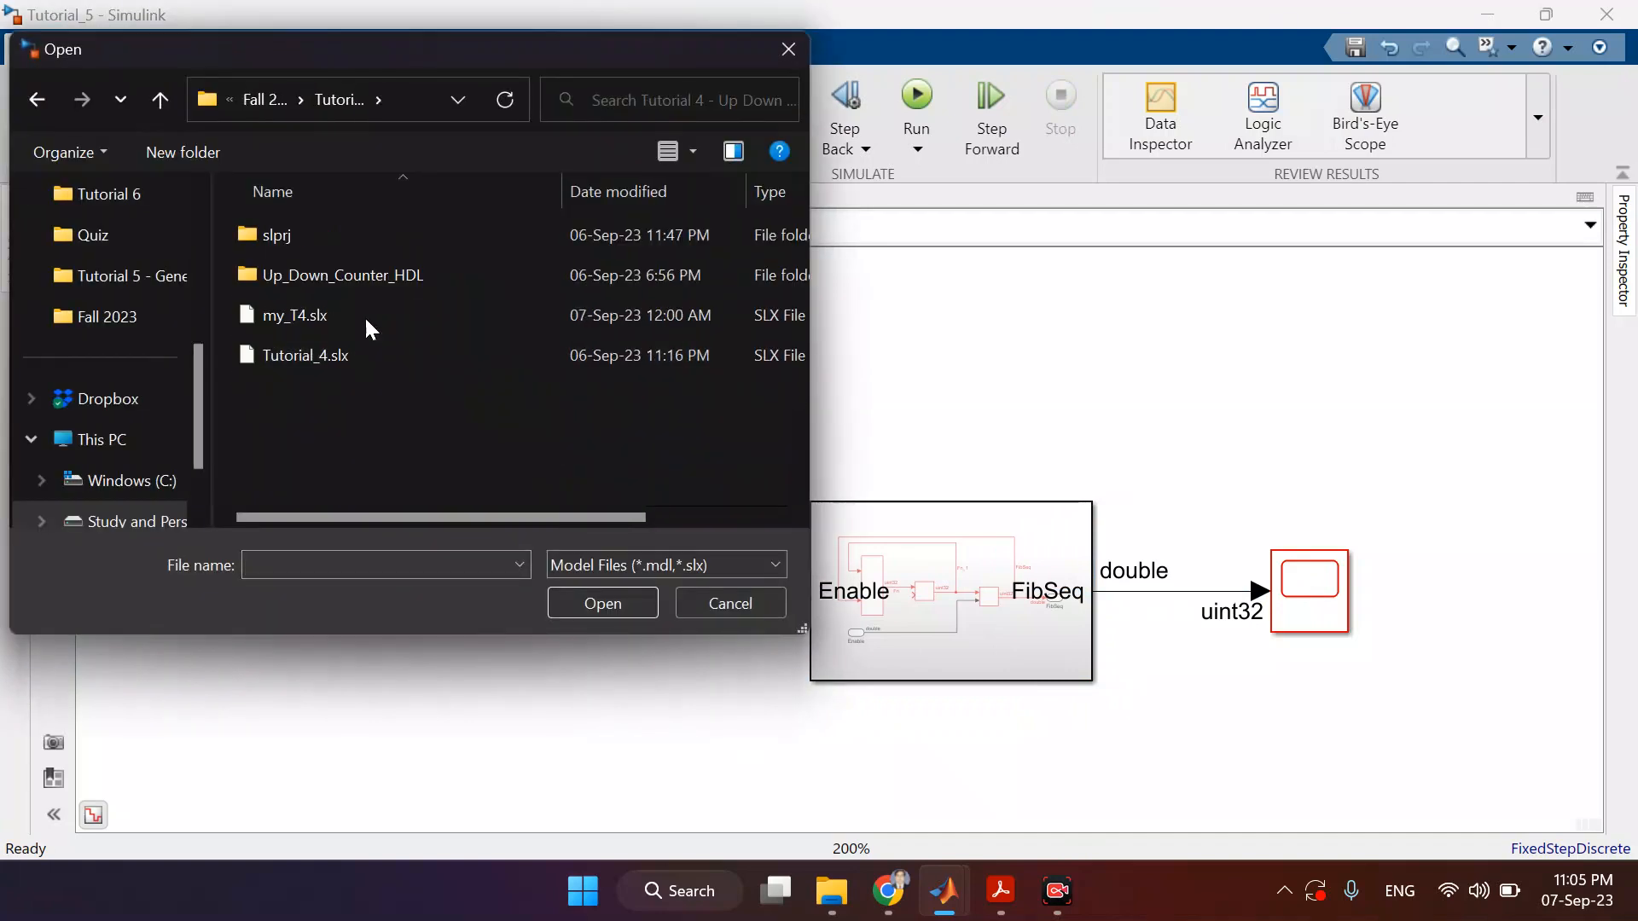
pyautogui.doubleClick(339, 357)
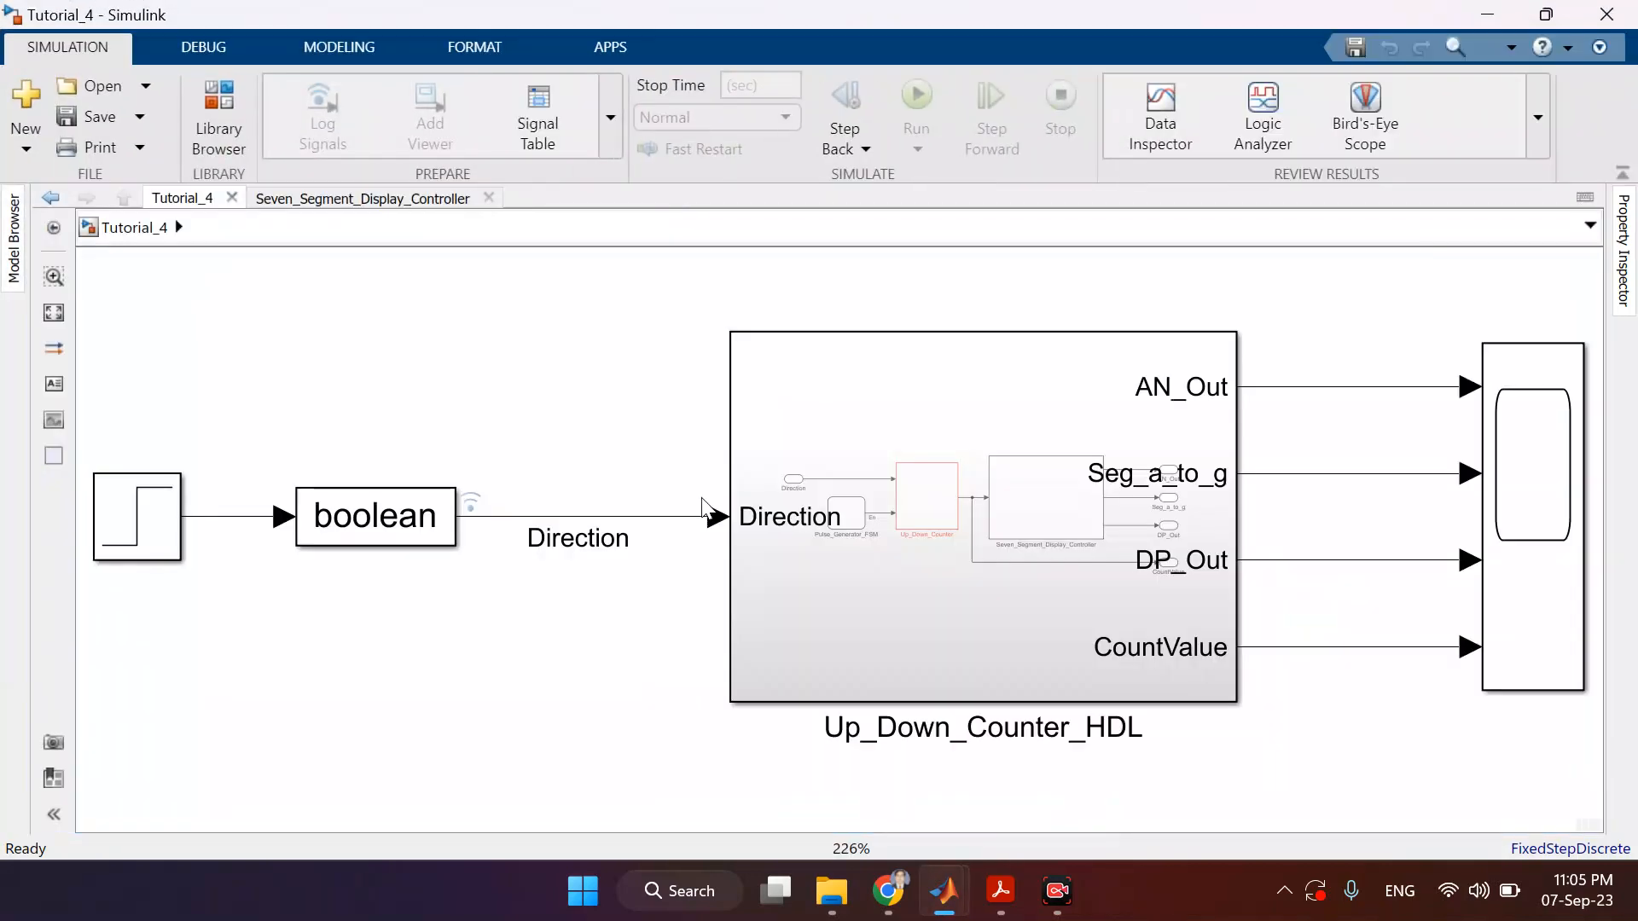
pyautogui.doubleClick(904, 601)
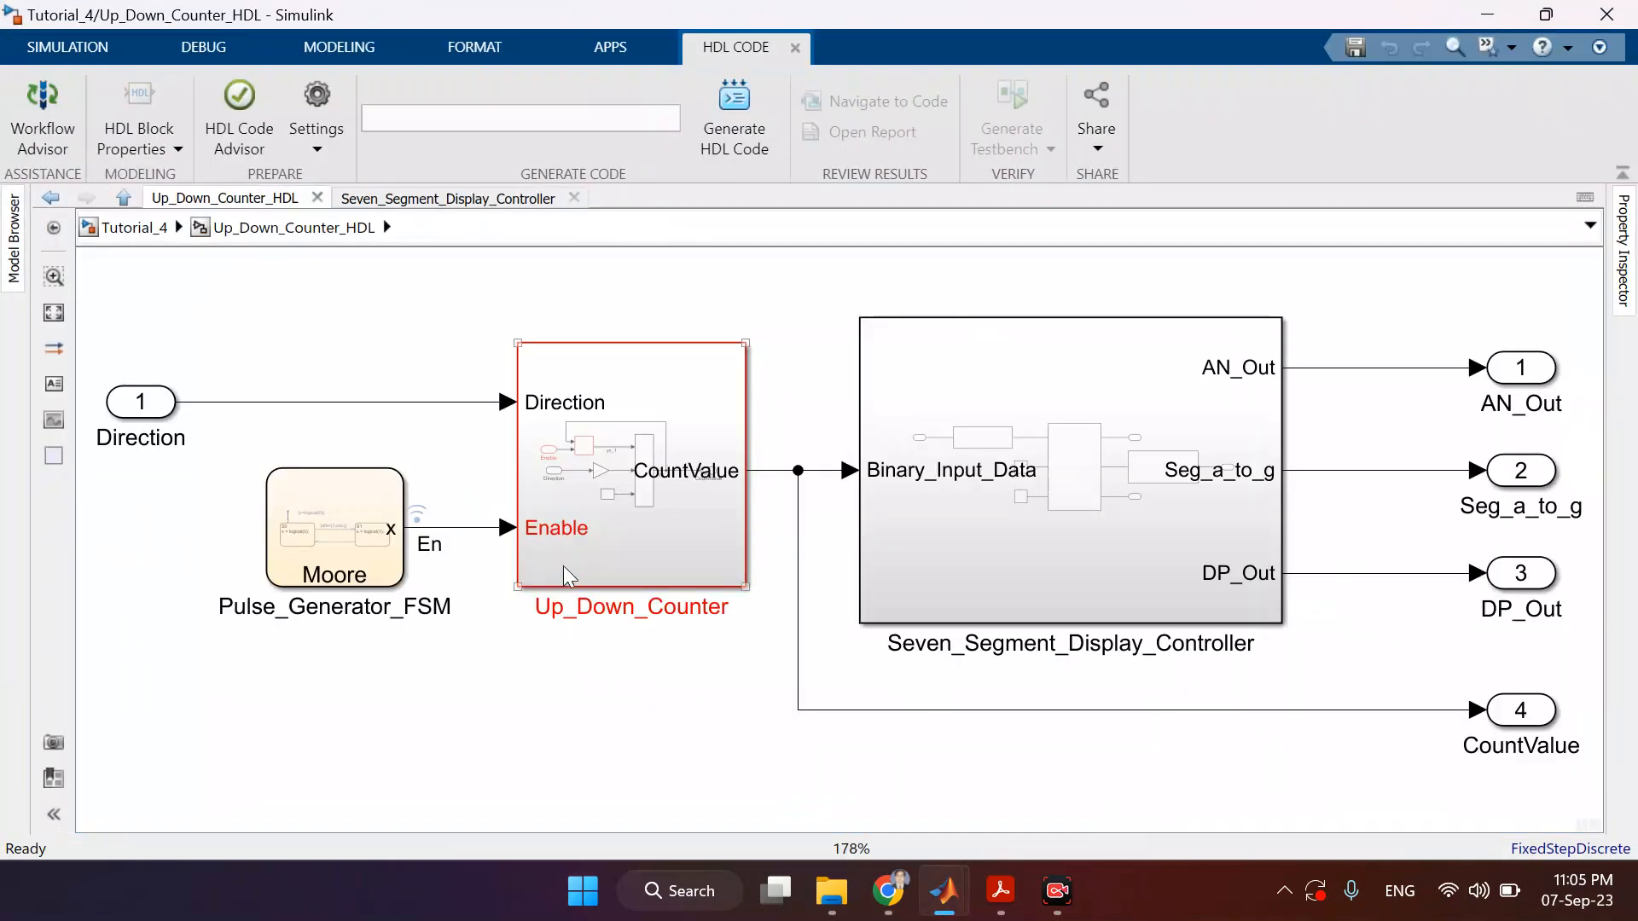
# - Copy the Pulse_Generator_FSM chart into Tutorial_5, connect its output to the Subsystem's Enable input, and save the model
pyautogui.click(351, 553)
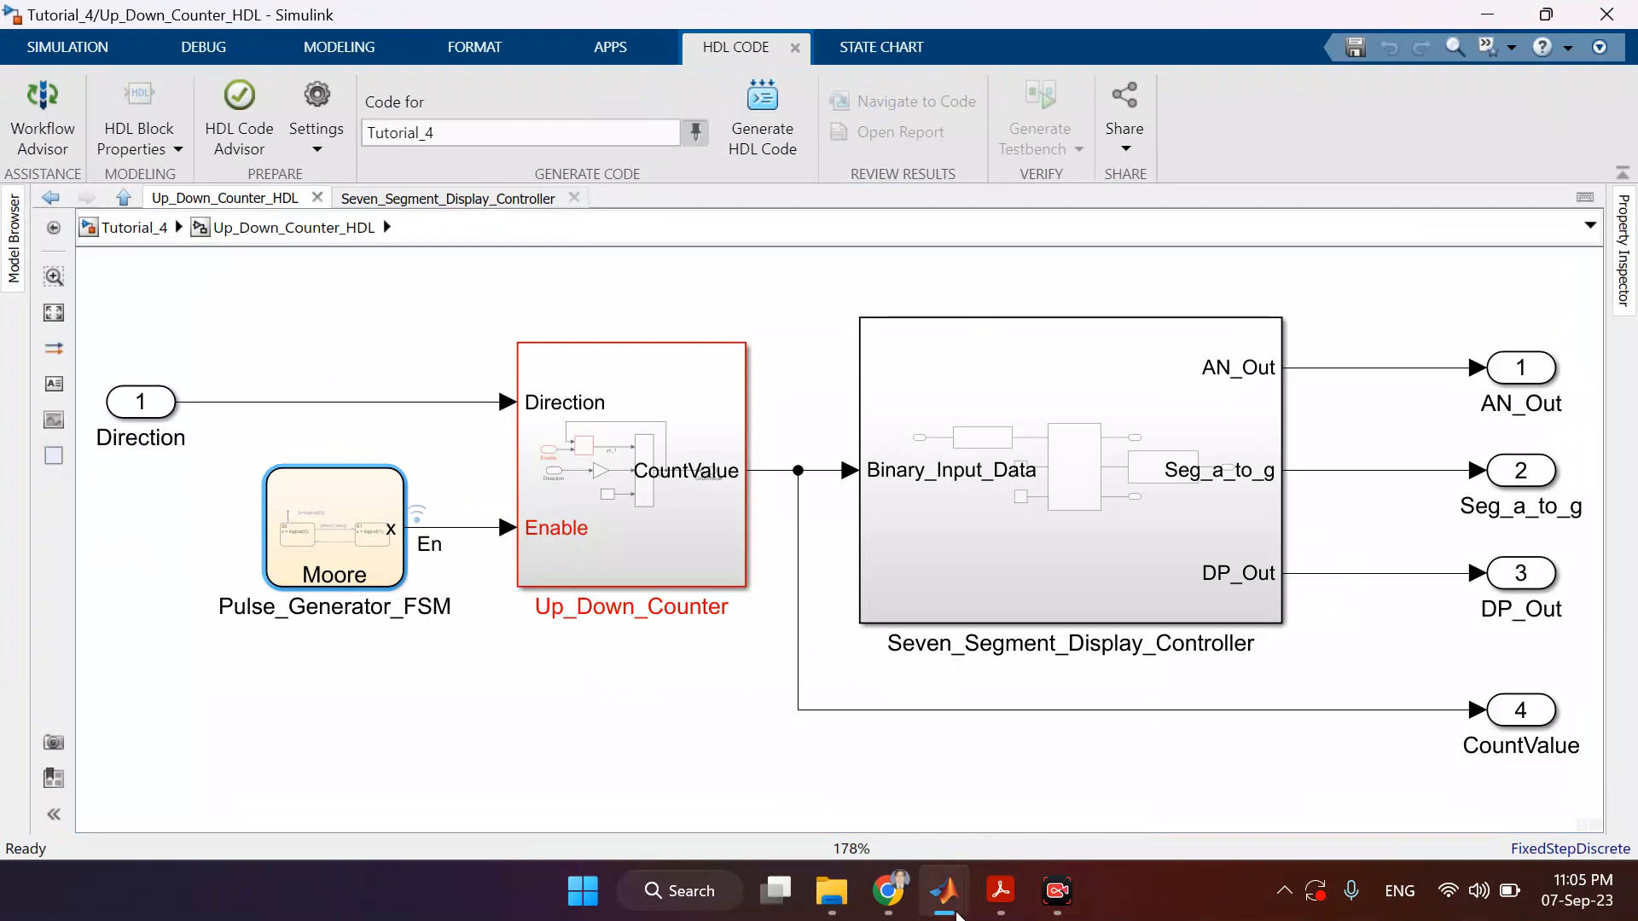
pyautogui.moveTo(943, 891)
pyautogui.click(727, 736)
pyautogui.hotkey('ctrl', 'v')
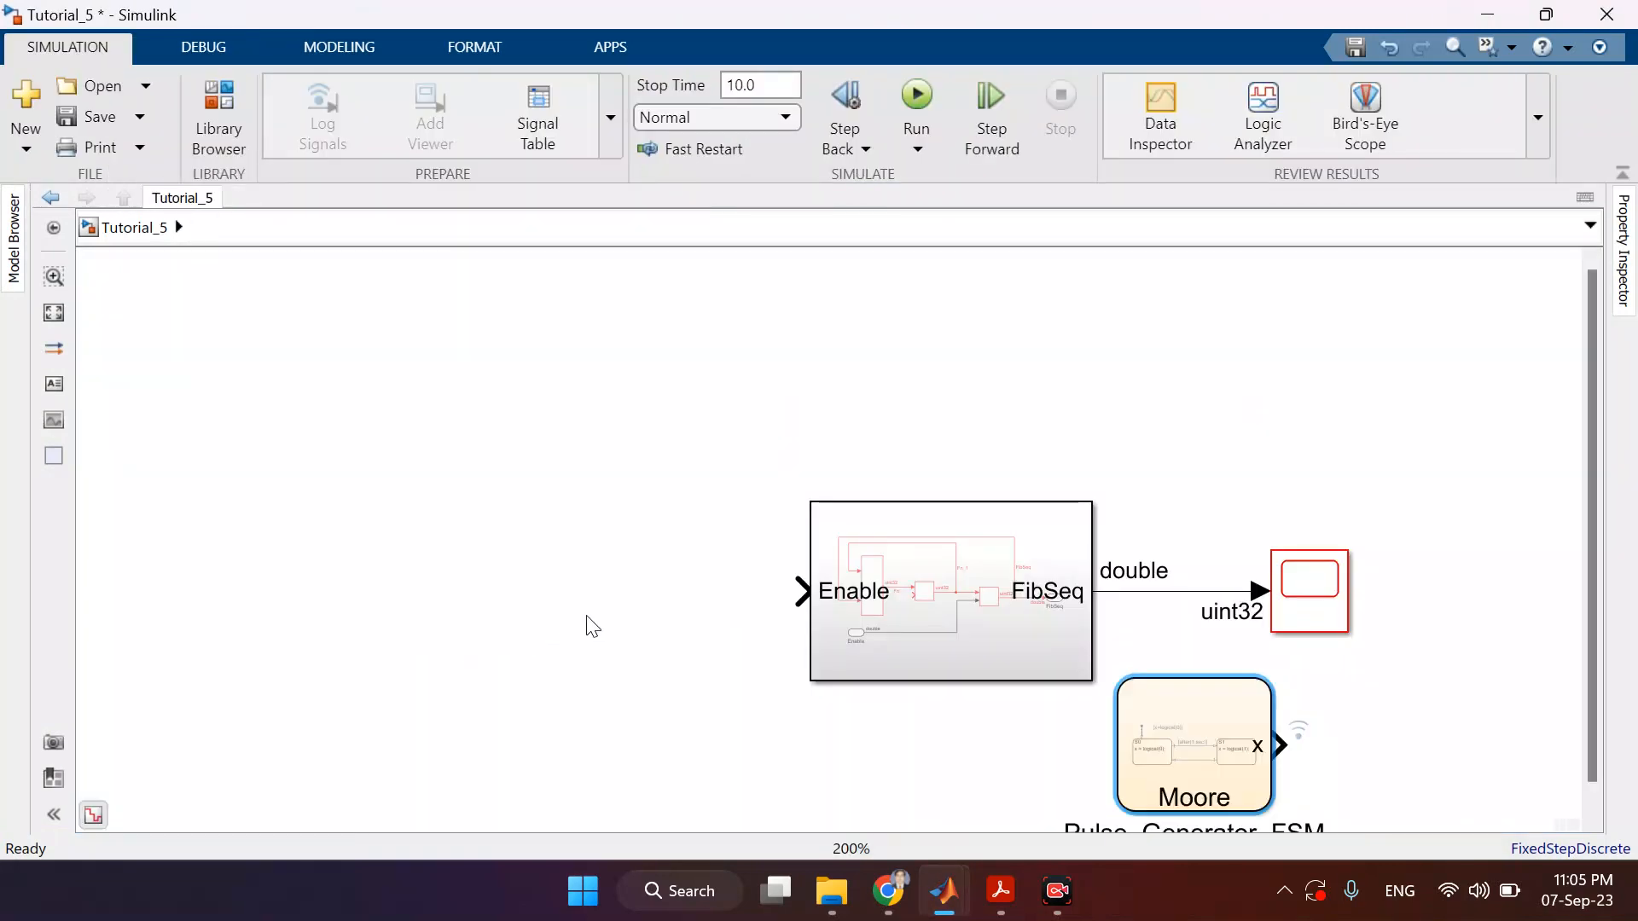
pyautogui.moveTo(1189, 735); pyautogui.dragTo(607, 588)
pyautogui.hotkey('ctrl', 's')
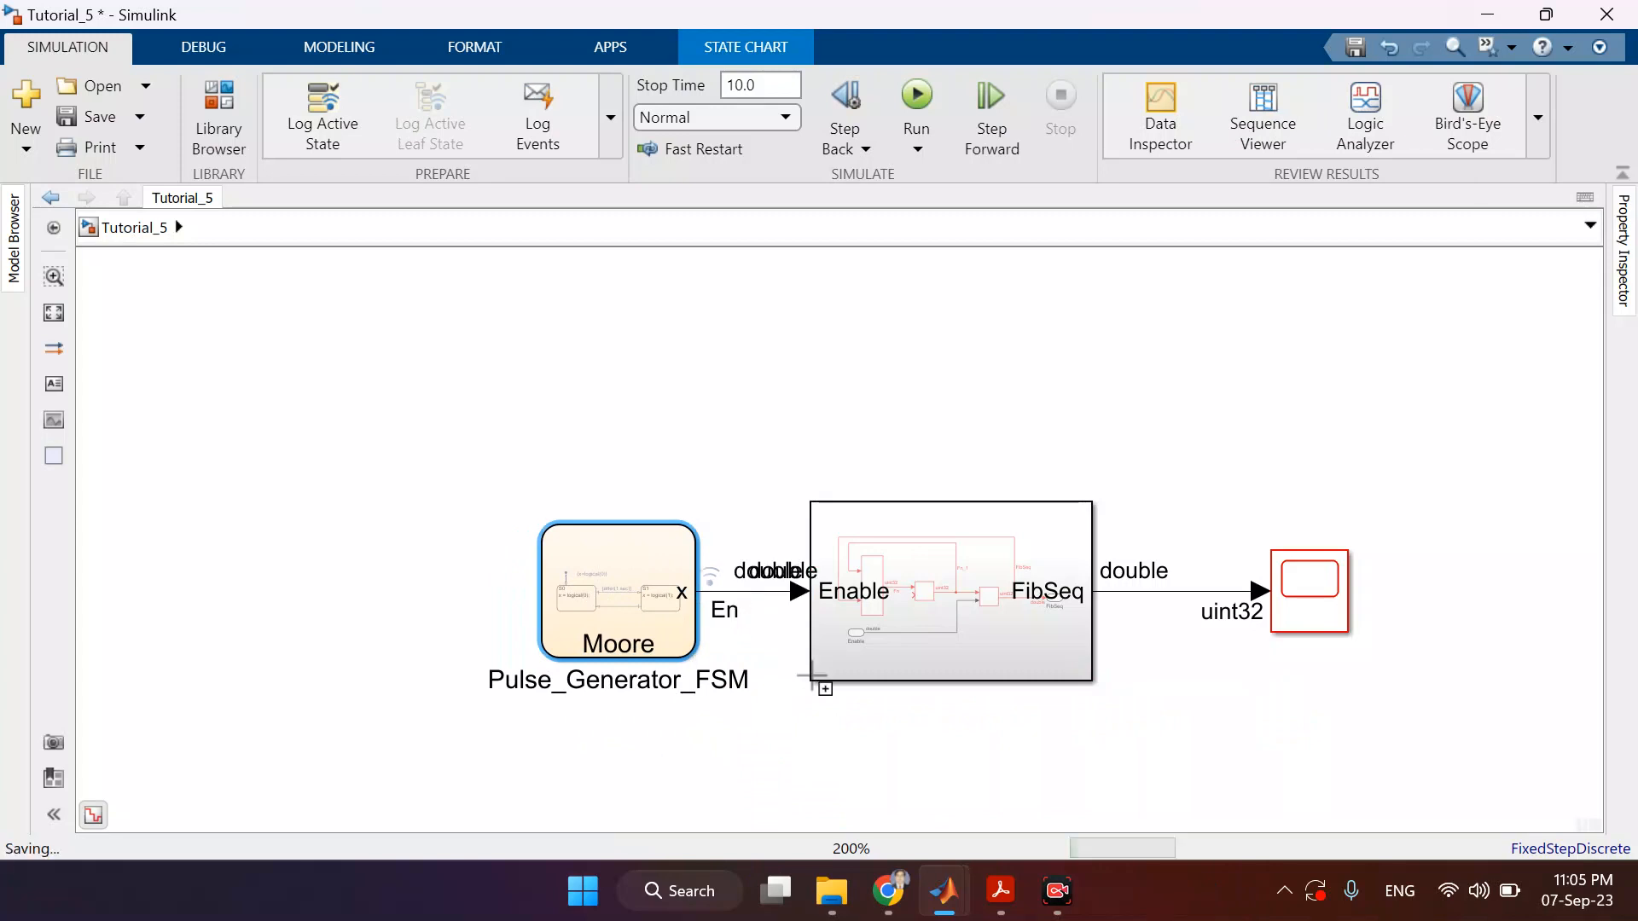
# - Move the Pulse_Generator_FSM chart farther from the Subsystem block, save the model, and select the Subsystem
pyautogui.click(585, 597)
pyautogui.moveTo(585, 597); pyautogui.dragTo(480, 590)
pyautogui.click(693, 674)
pyautogui.hotkey('ctrl', 's')
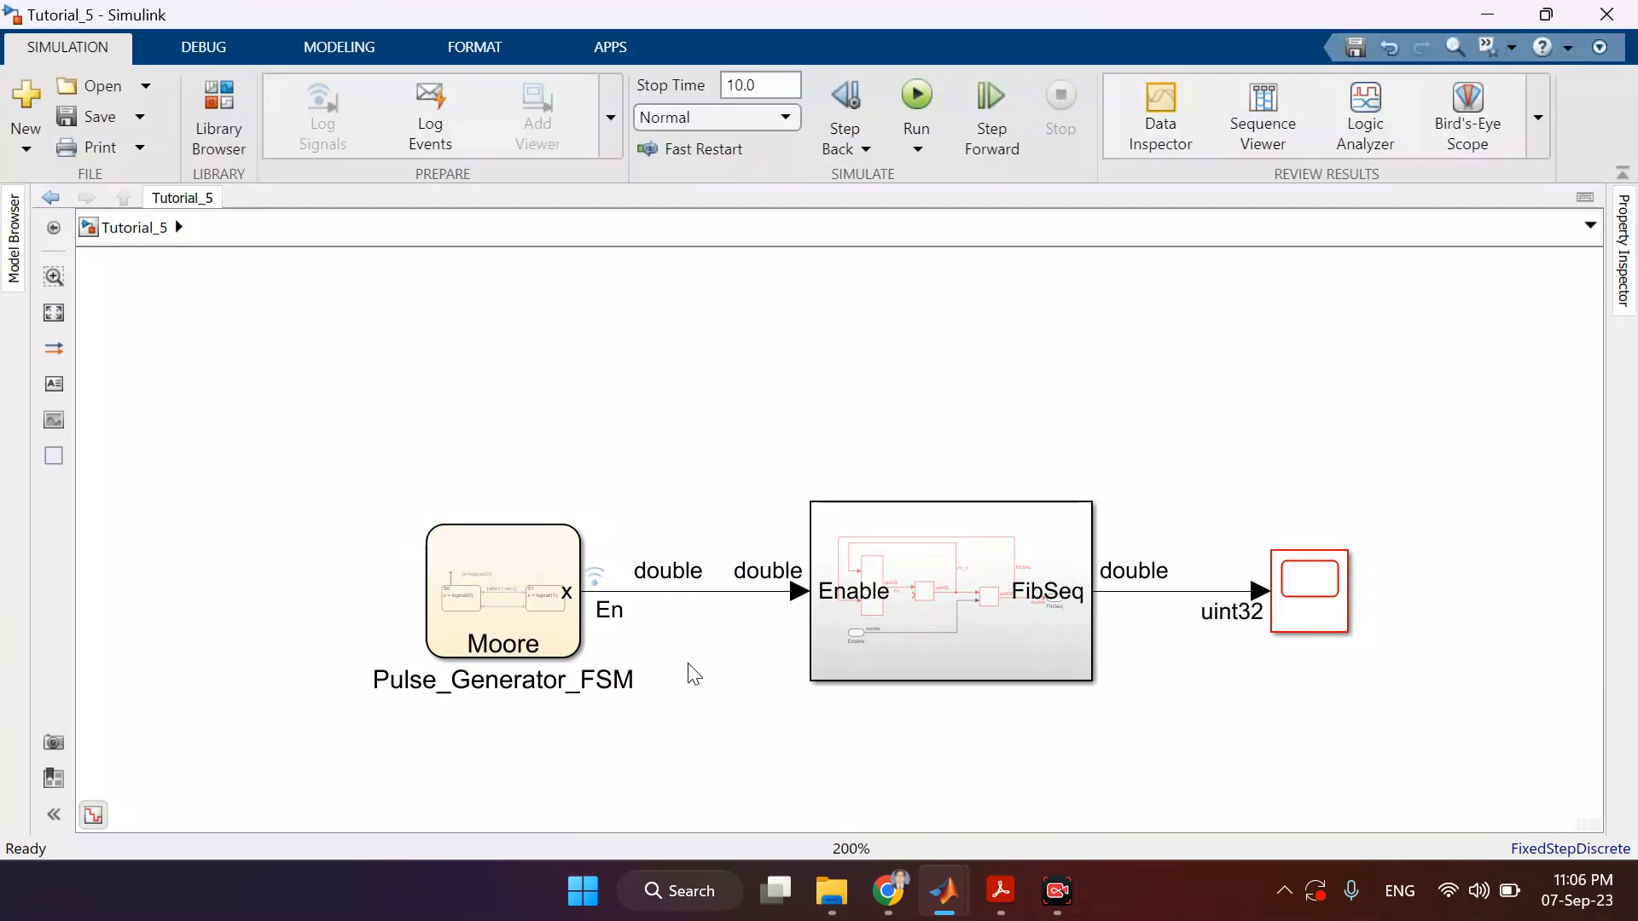
pyautogui.click(877, 609)
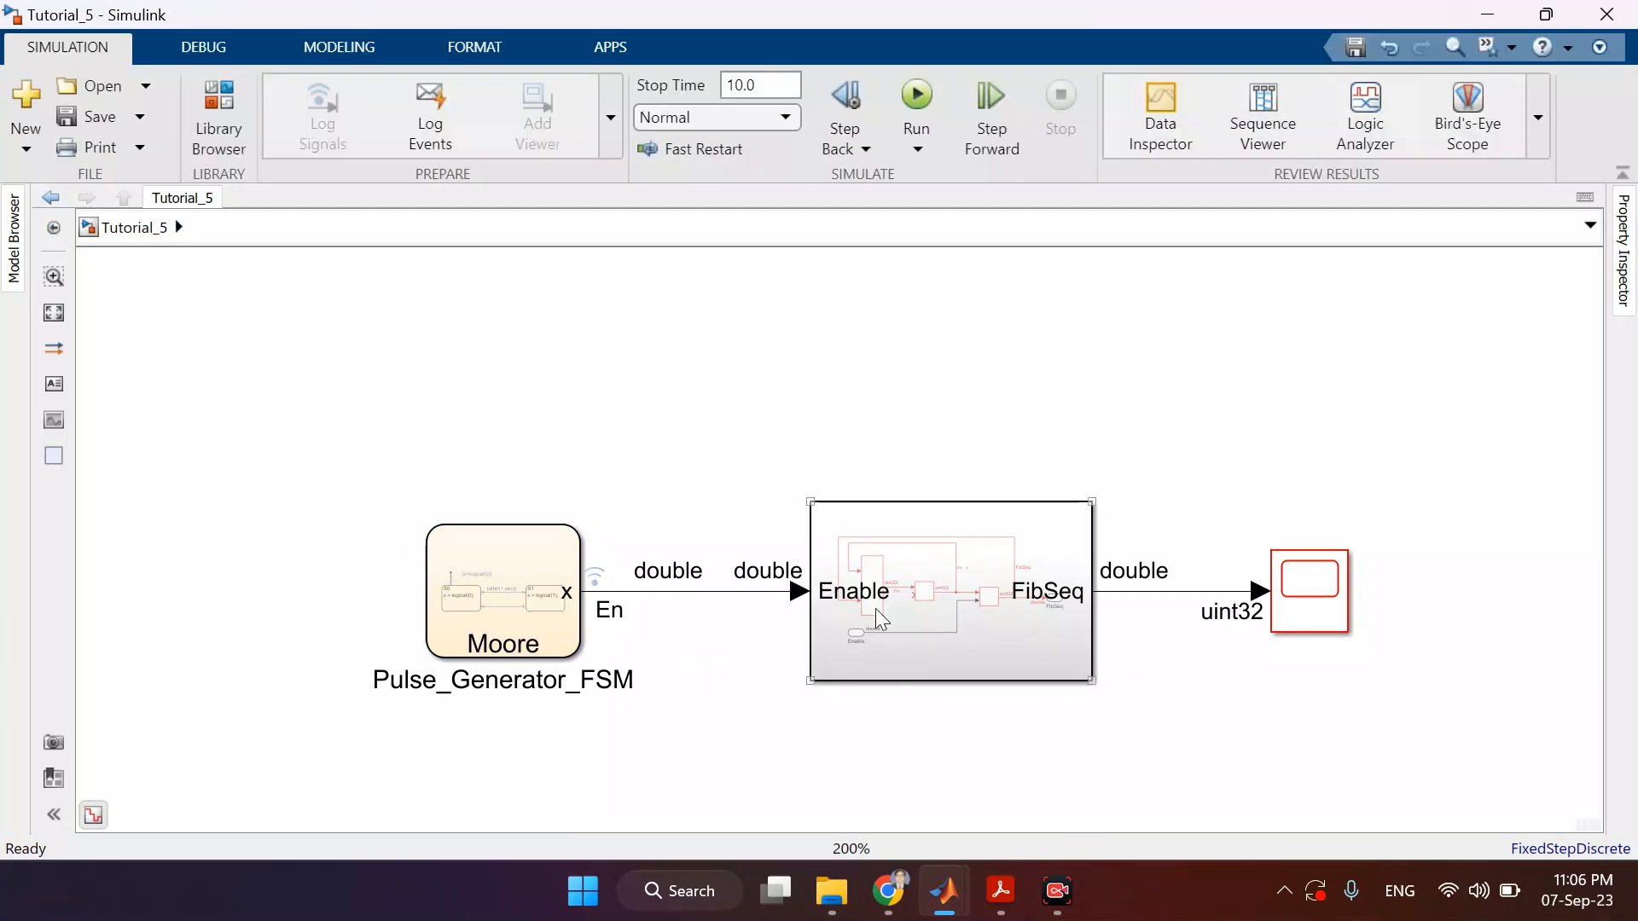
# - Rename the top-level Subsystem block to Fibonacci_Sequence_Difference_Equation
pyautogui.doubleClick(949, 631)
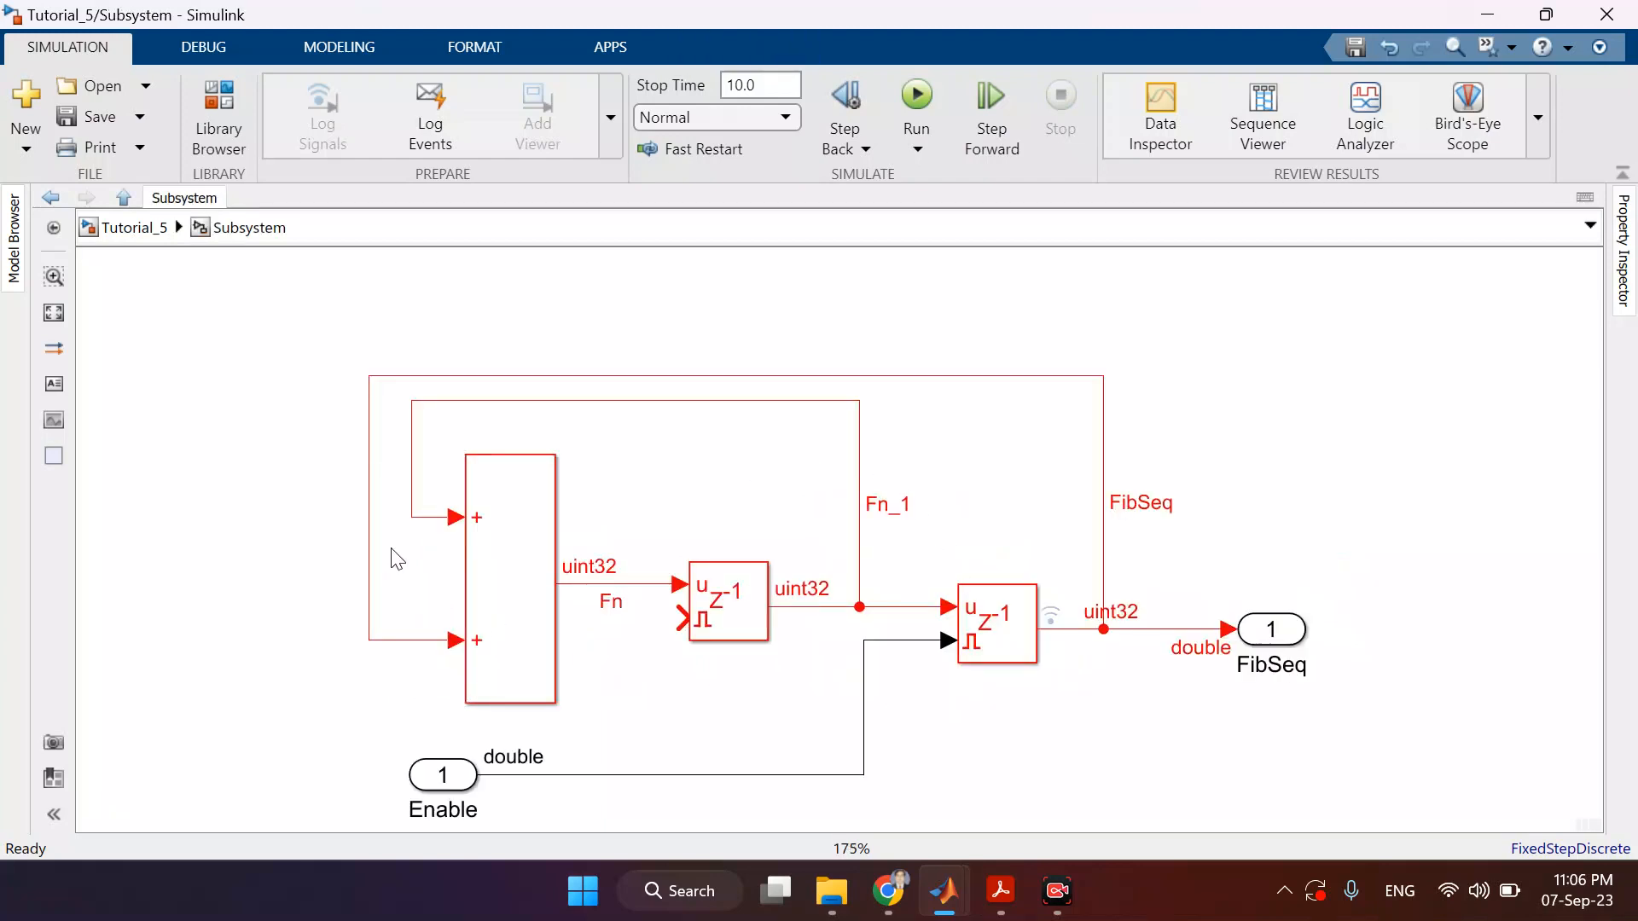
pyautogui.click(149, 238)
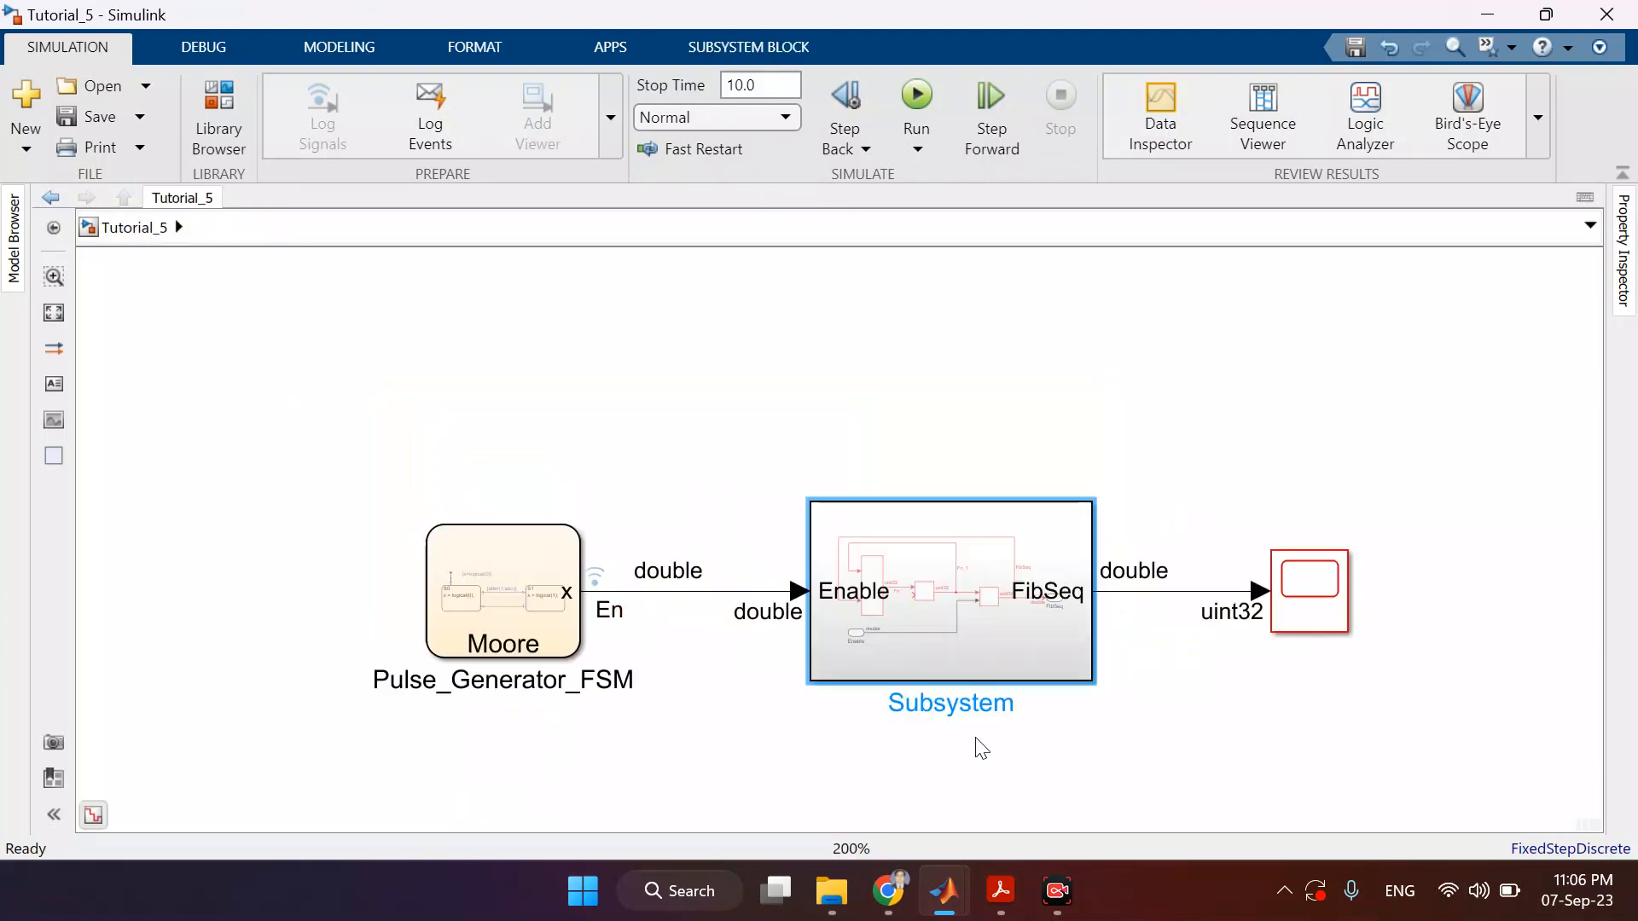
pyautogui.doubleClick(972, 705)
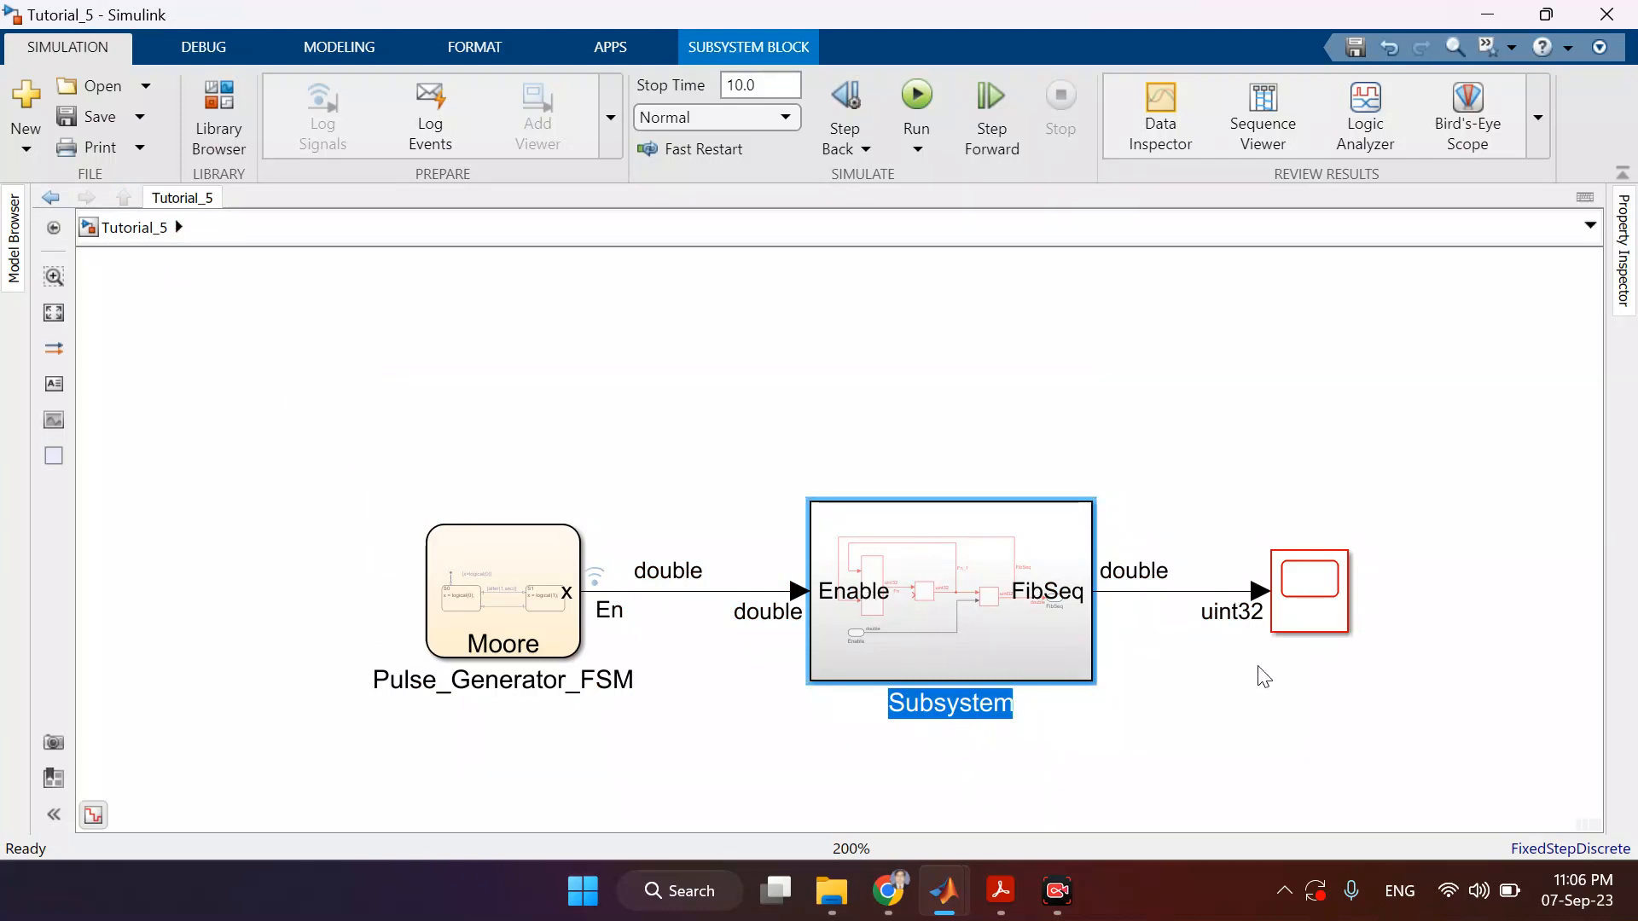
pyautogui.click(1237, 719)
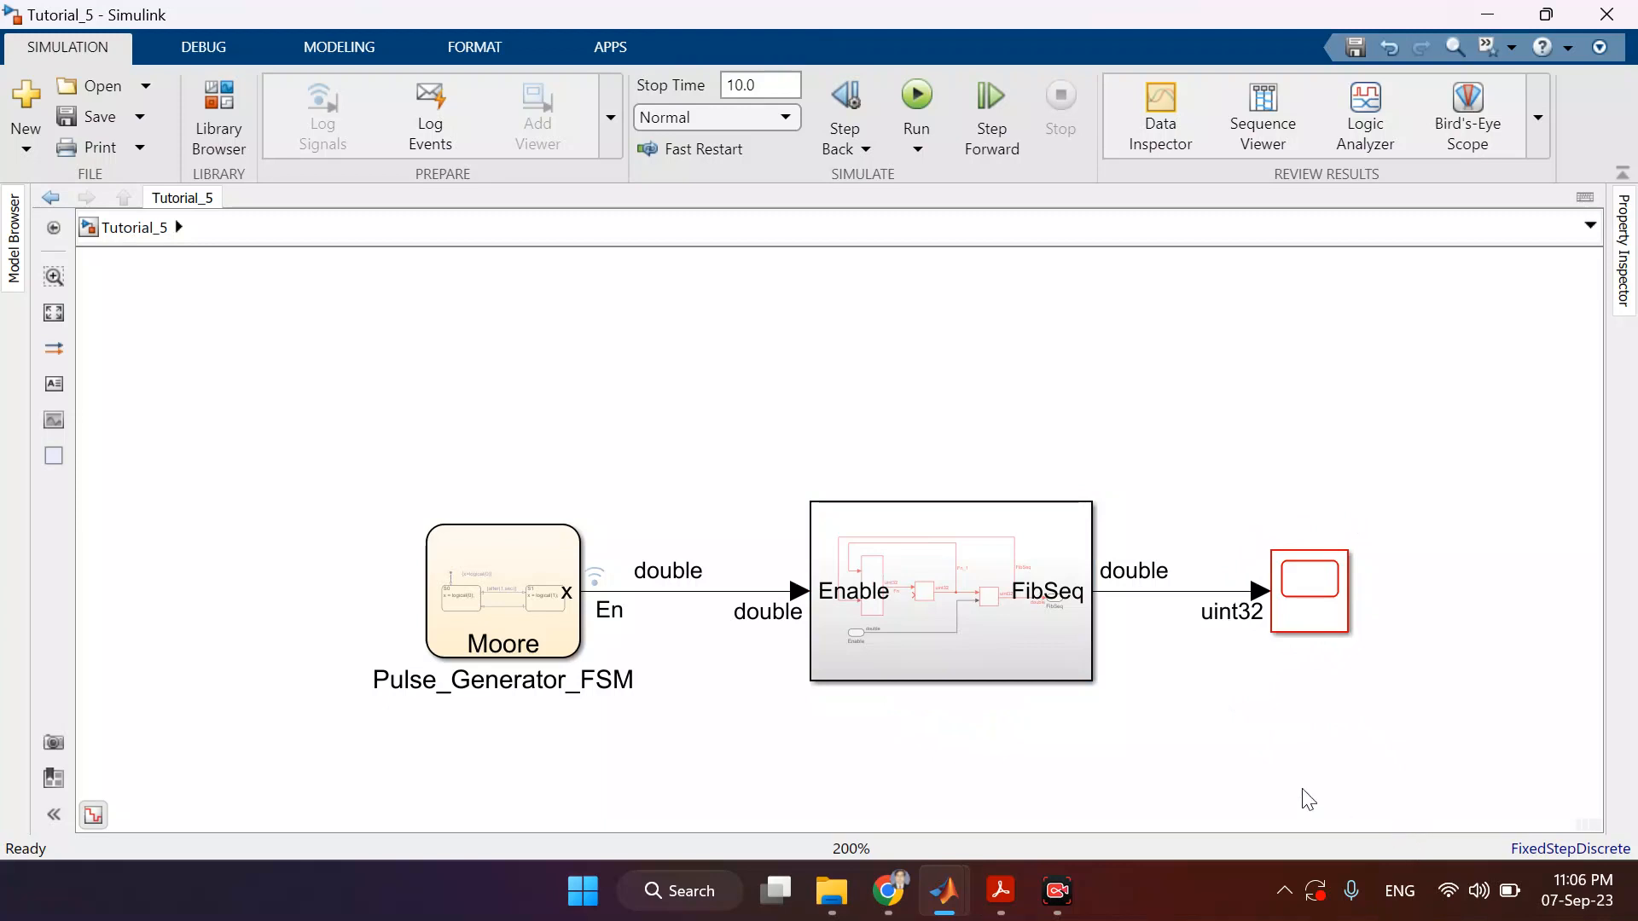
pyautogui.click(973, 701)
pyautogui.doubleClick(977, 701)
pyautogui.write('Fibonacci_Sequence_Difference_Equation')
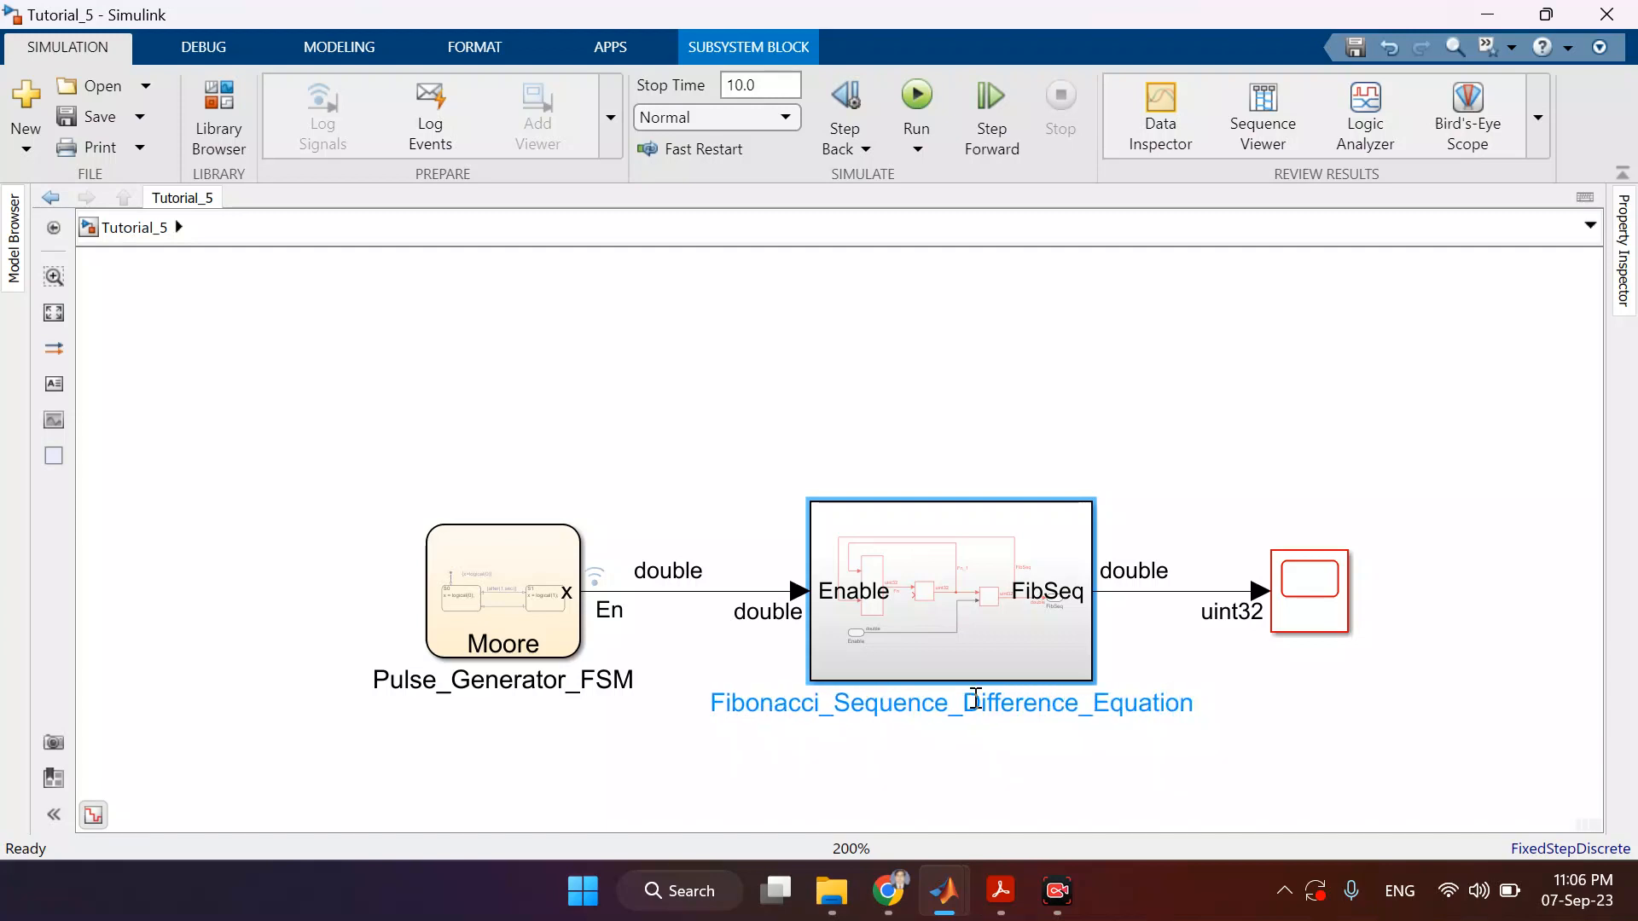
pyautogui.click(1307, 679)
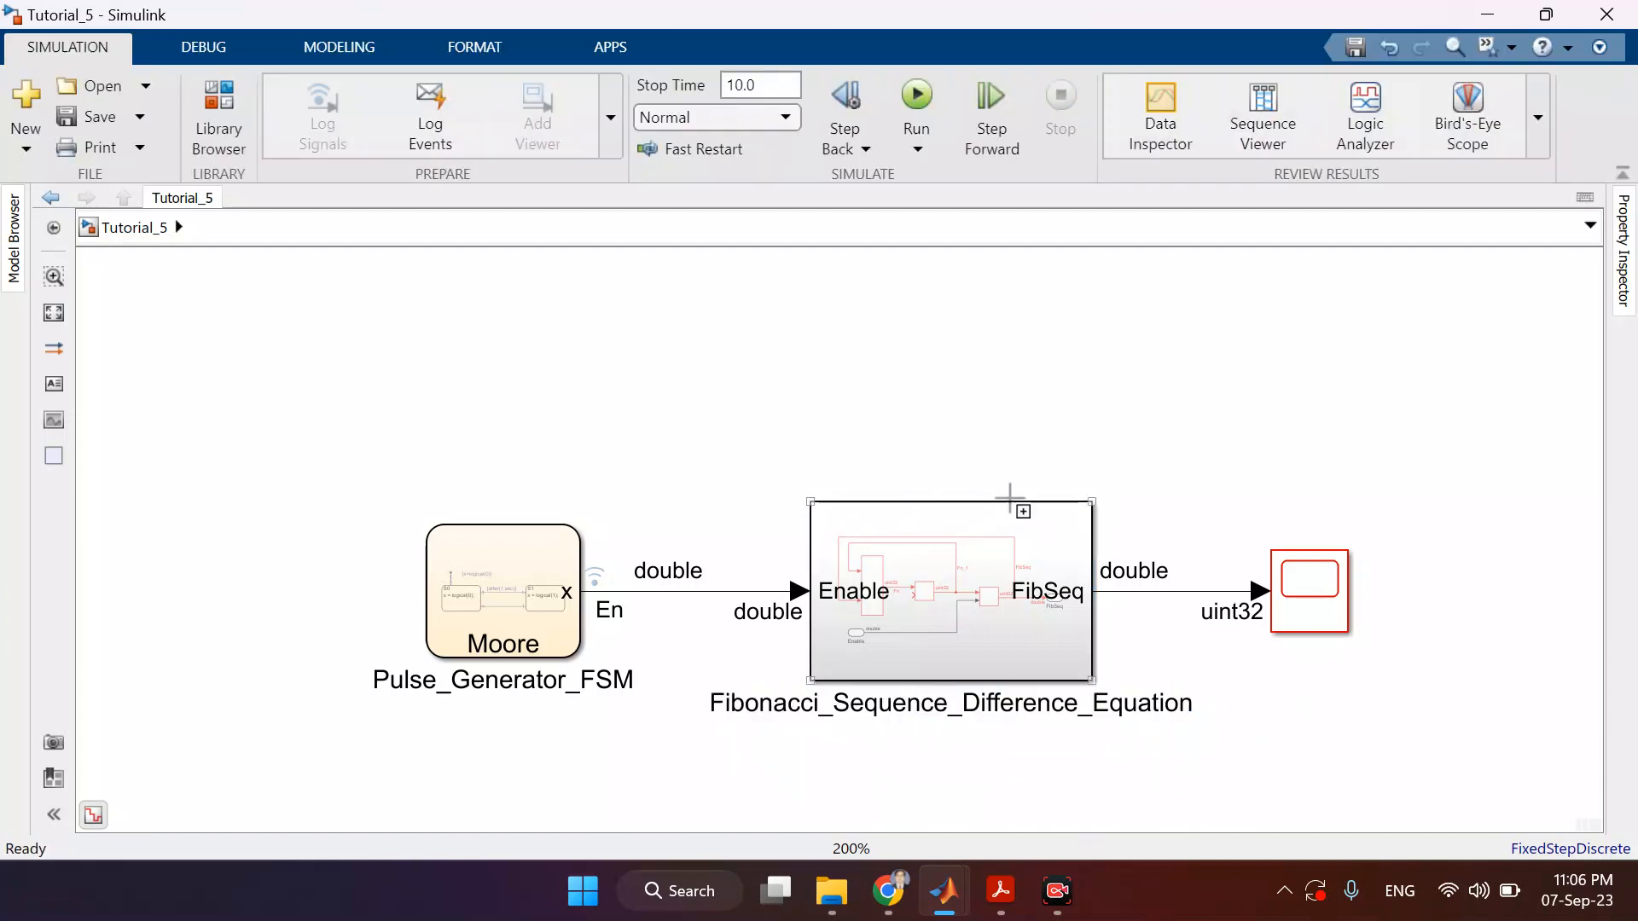
# - Enlarge the Fibonacci_Sequence_Difference_Equation block, realign it with its signal lines, move the Scope farther away, and save the model
pyautogui.moveTo(1092, 501); pyautogui.dragTo(1158, 442)
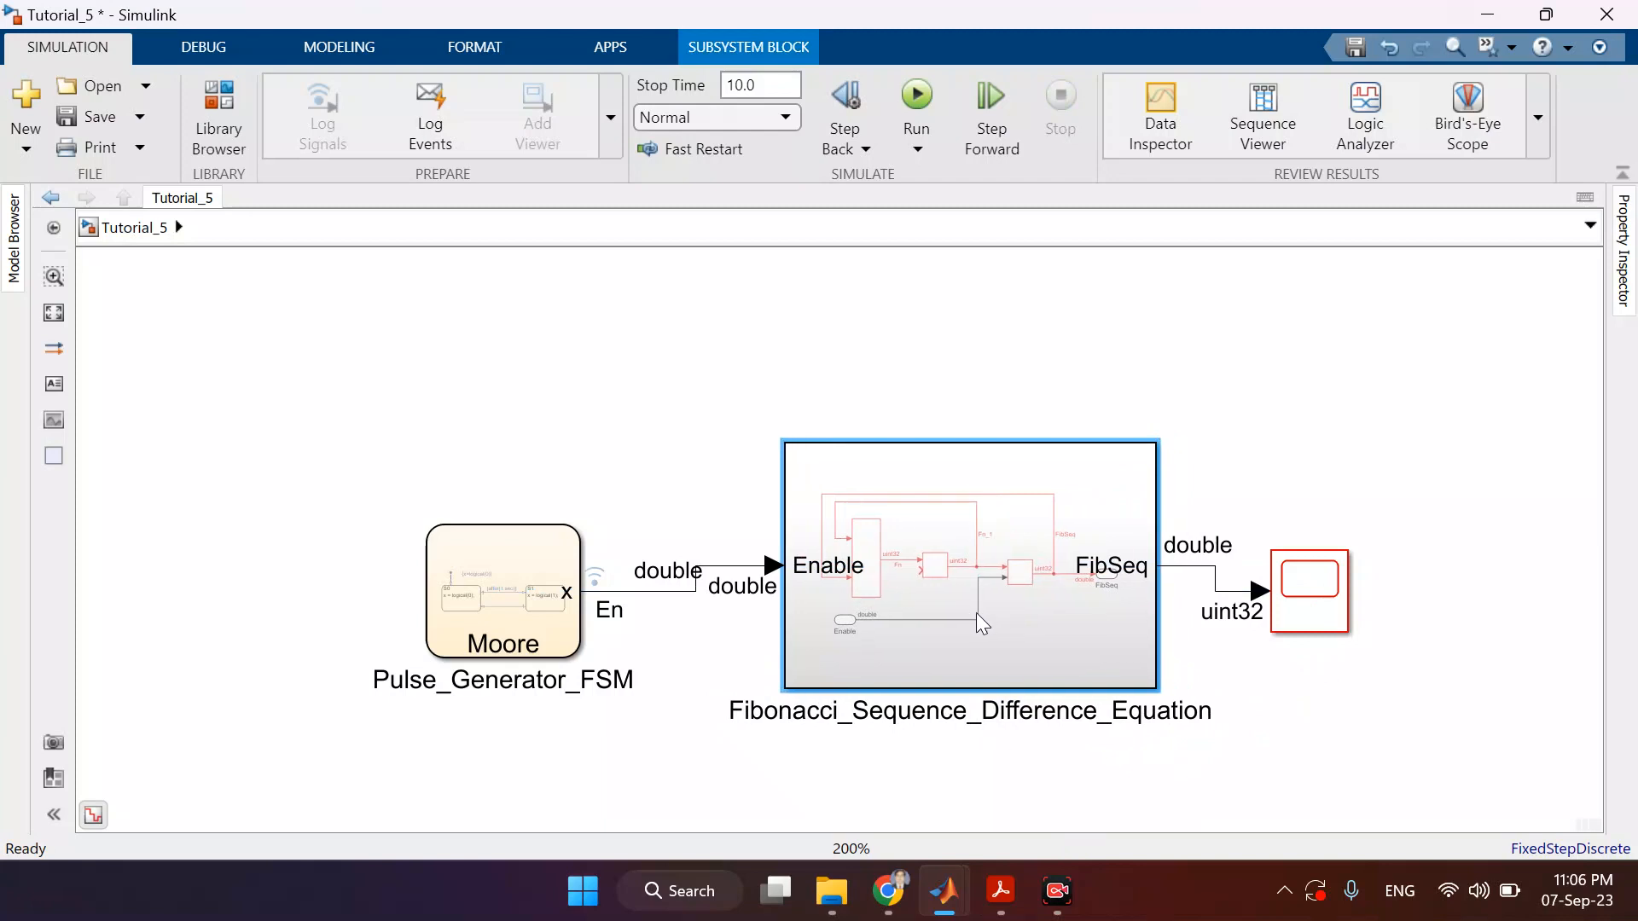
pyautogui.moveTo(978, 614); pyautogui.dragTo(966, 642)
pyautogui.moveTo(1327, 610); pyautogui.dragTo(1415, 608)
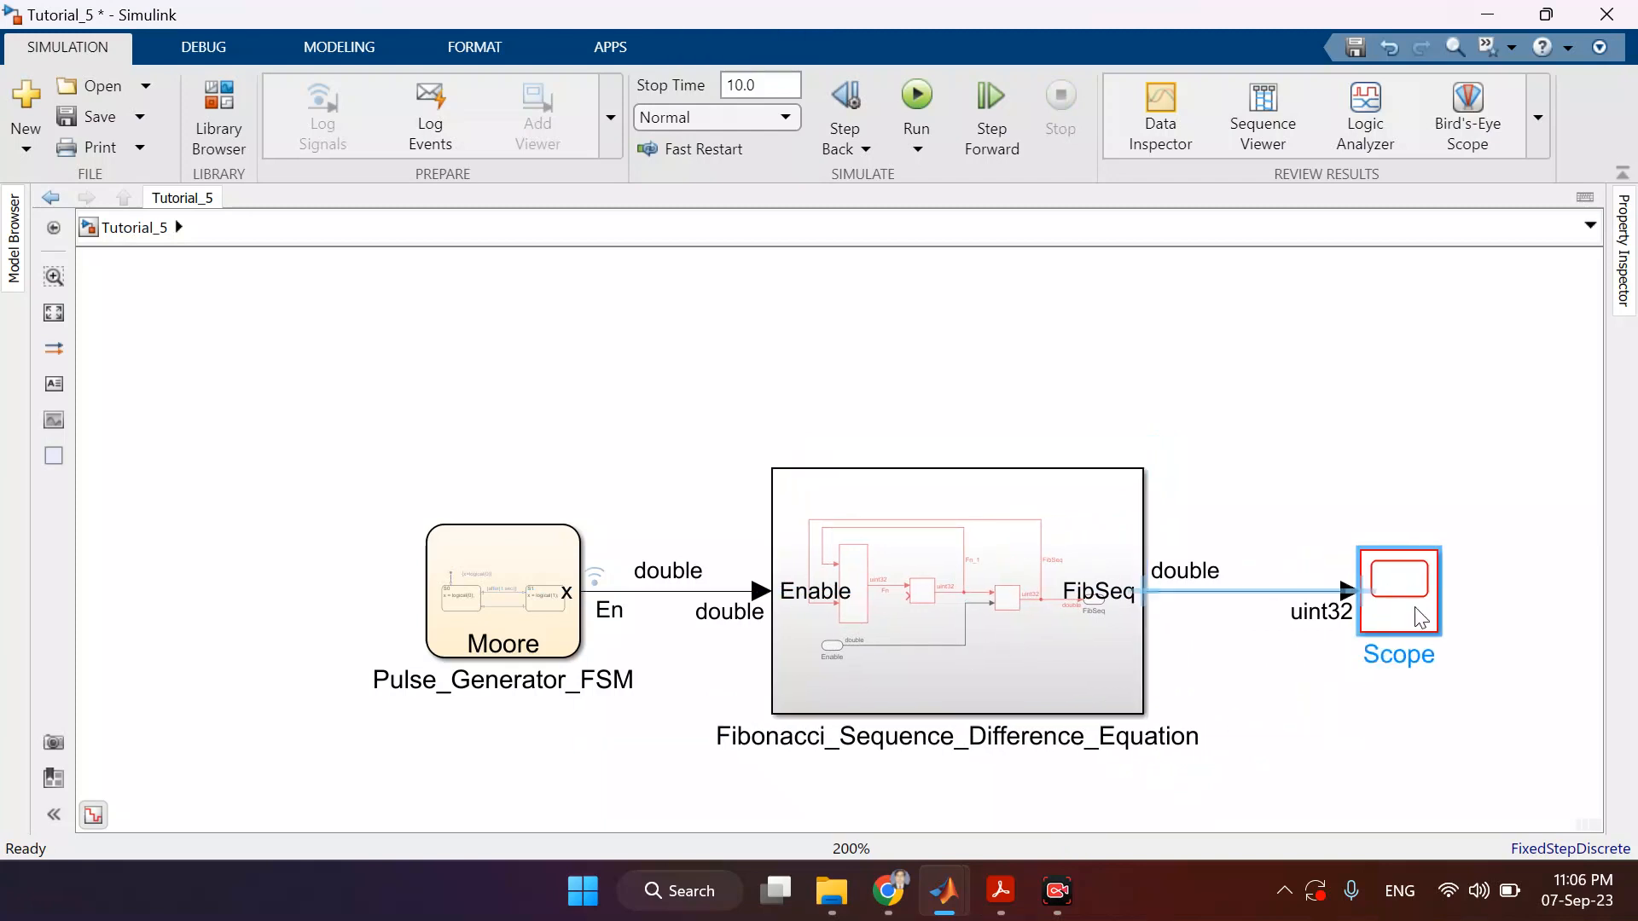
pyautogui.press('space')
pyautogui.hotkey('ctrl', 's')
pyautogui.click(944, 580)
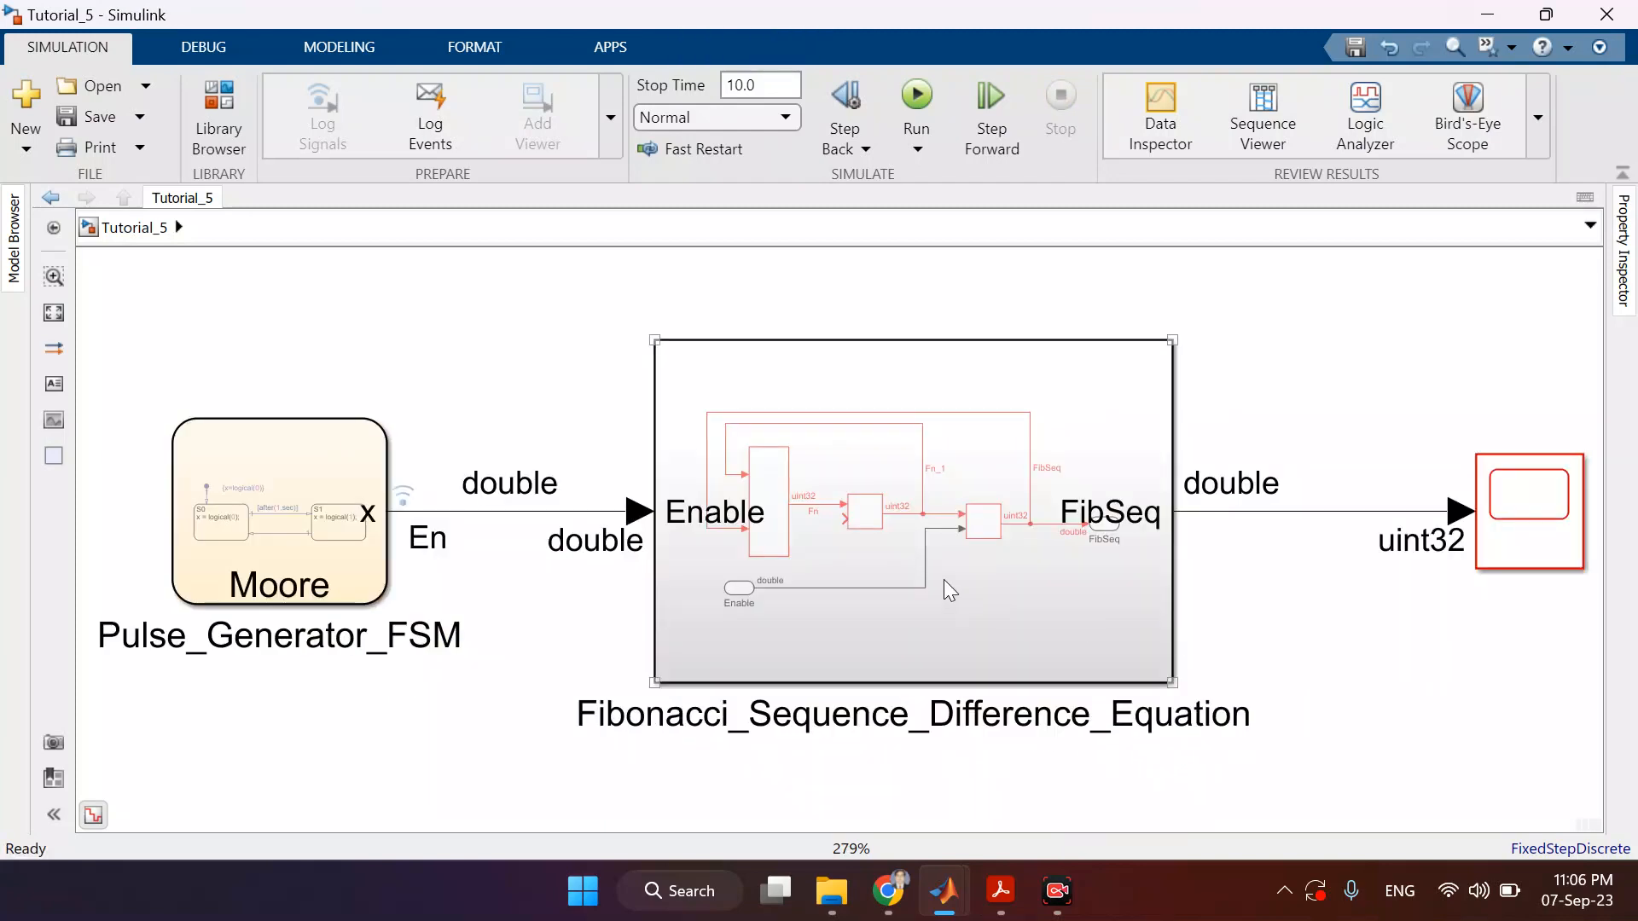
pyautogui.click(626, 337)
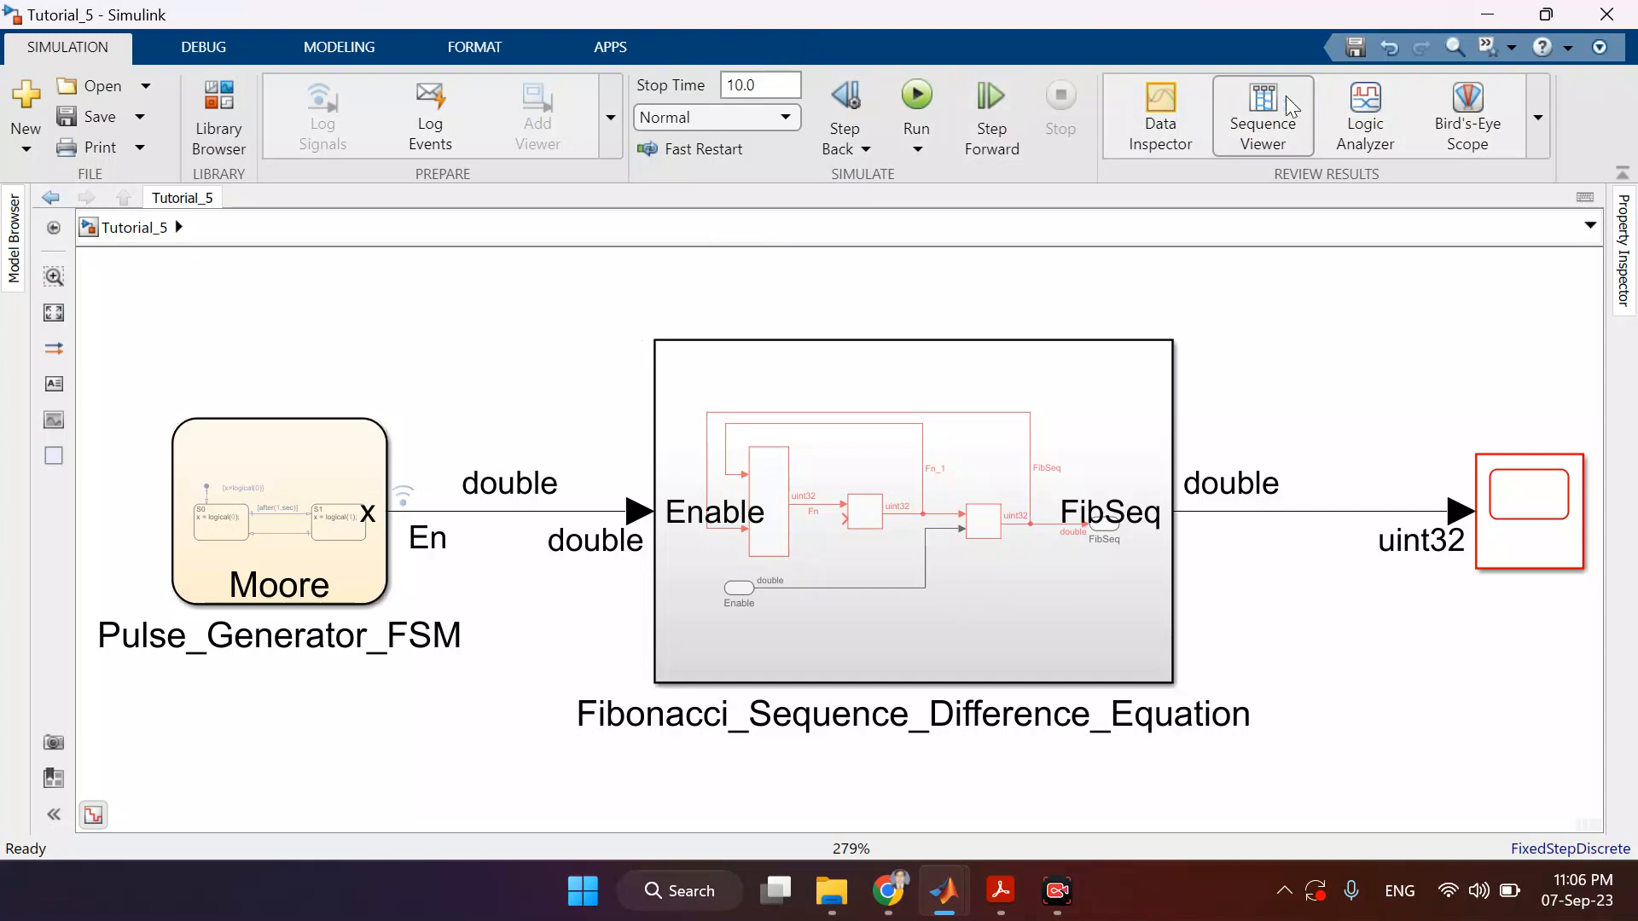
# - Run the simulation and examine the FibSeq and En waveforms in the Logic Analyzer
pyautogui.click(1338, 109)
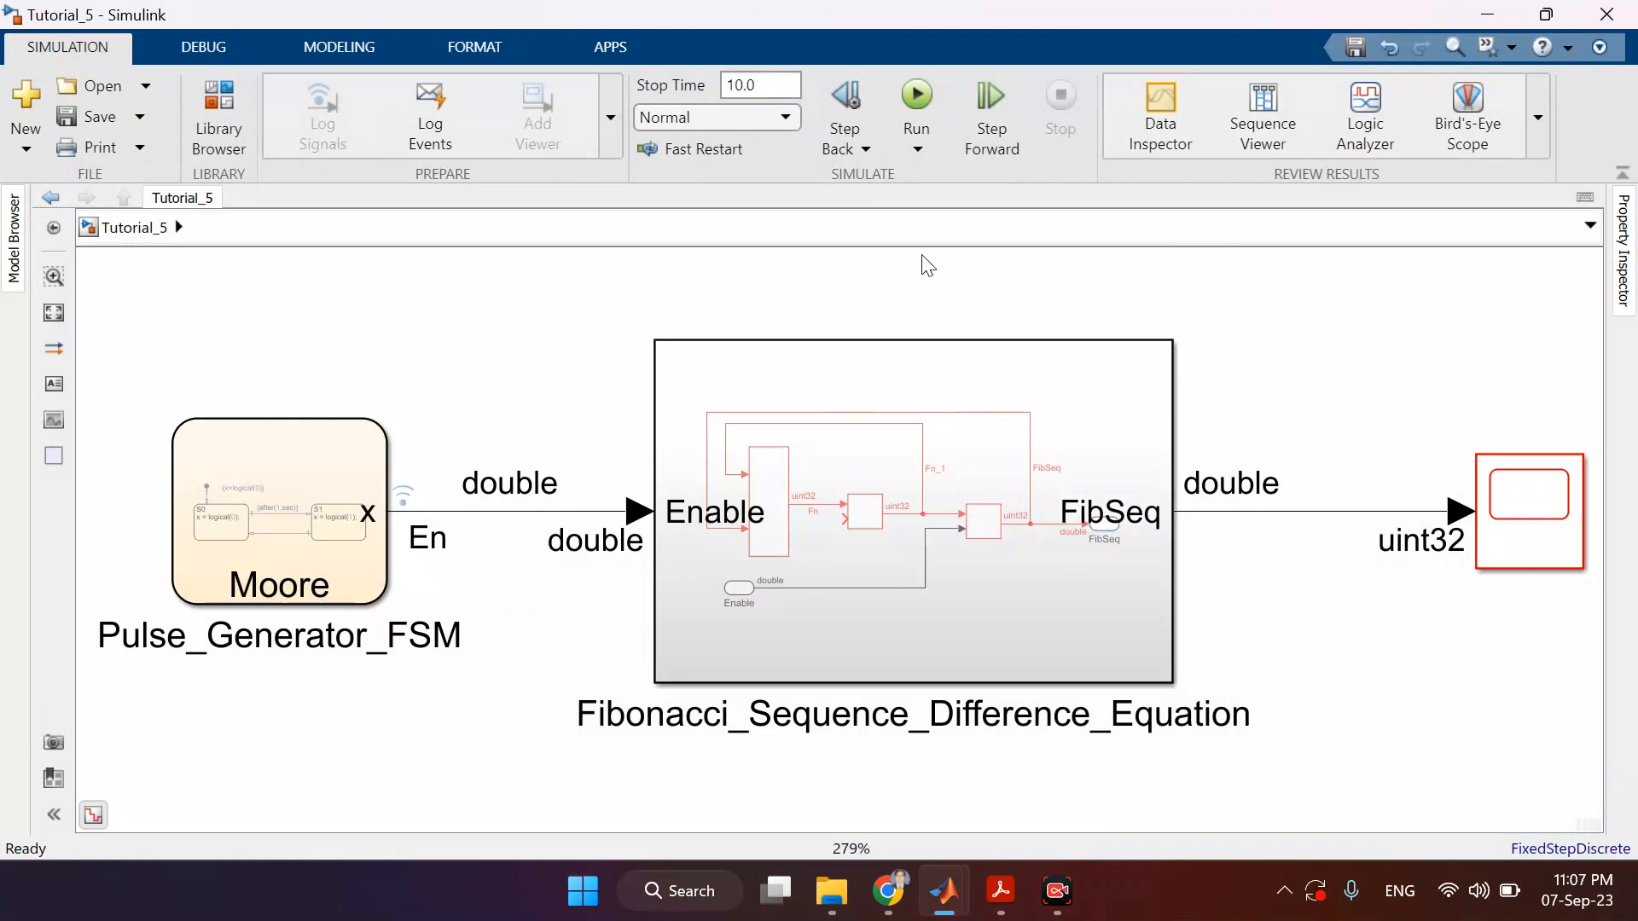
pyautogui.click(918, 99)
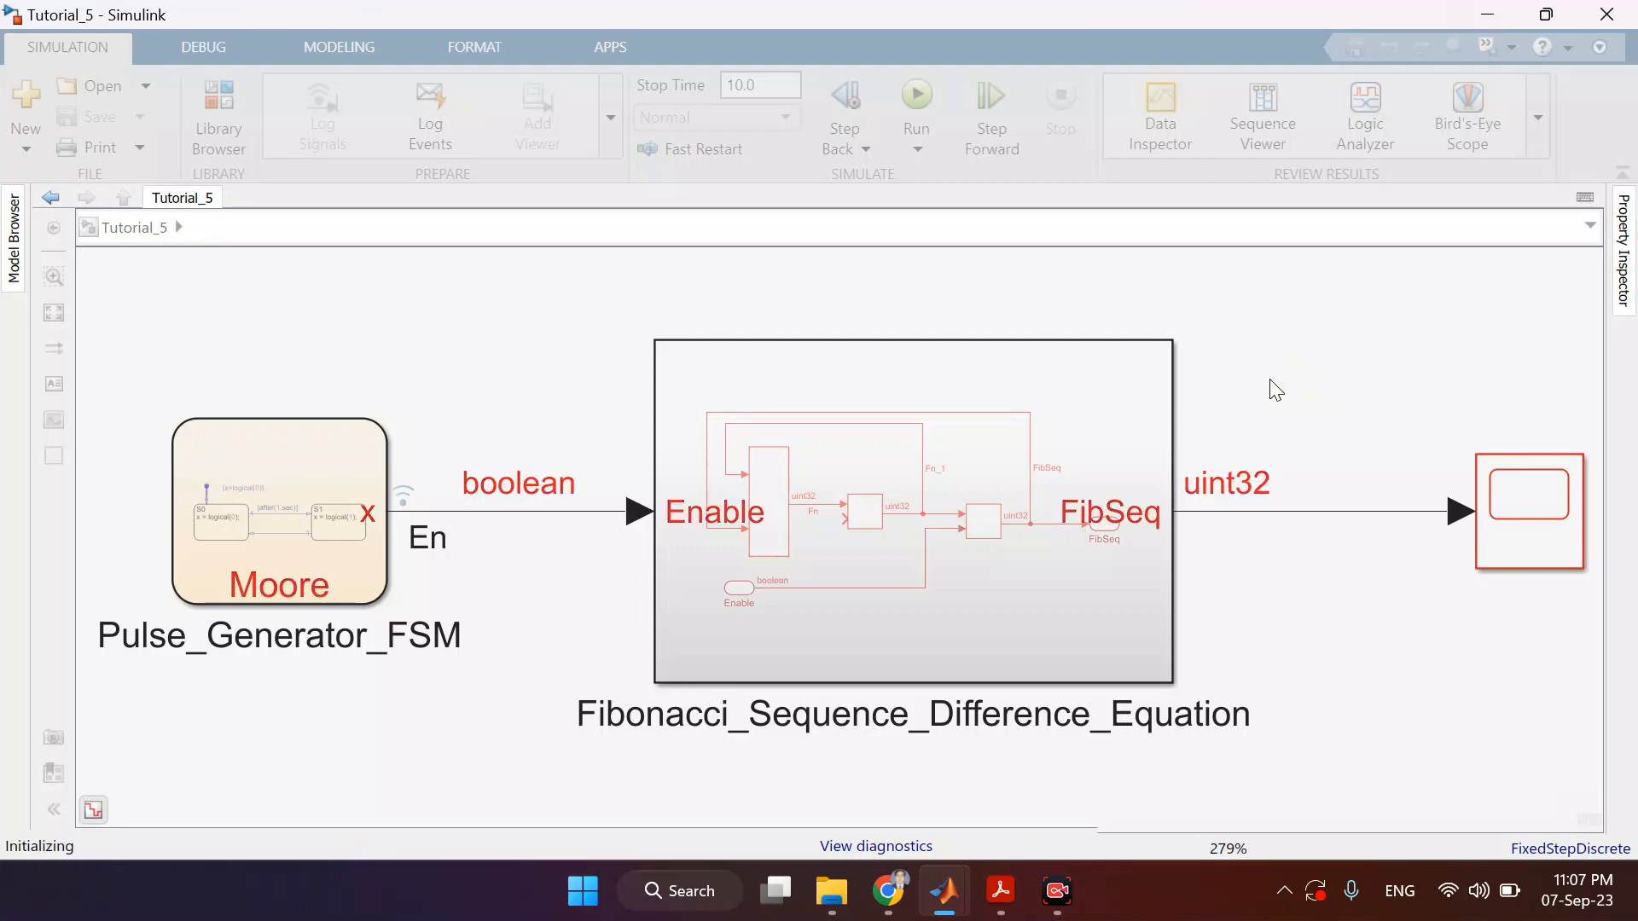
pyautogui.click(1363, 126)
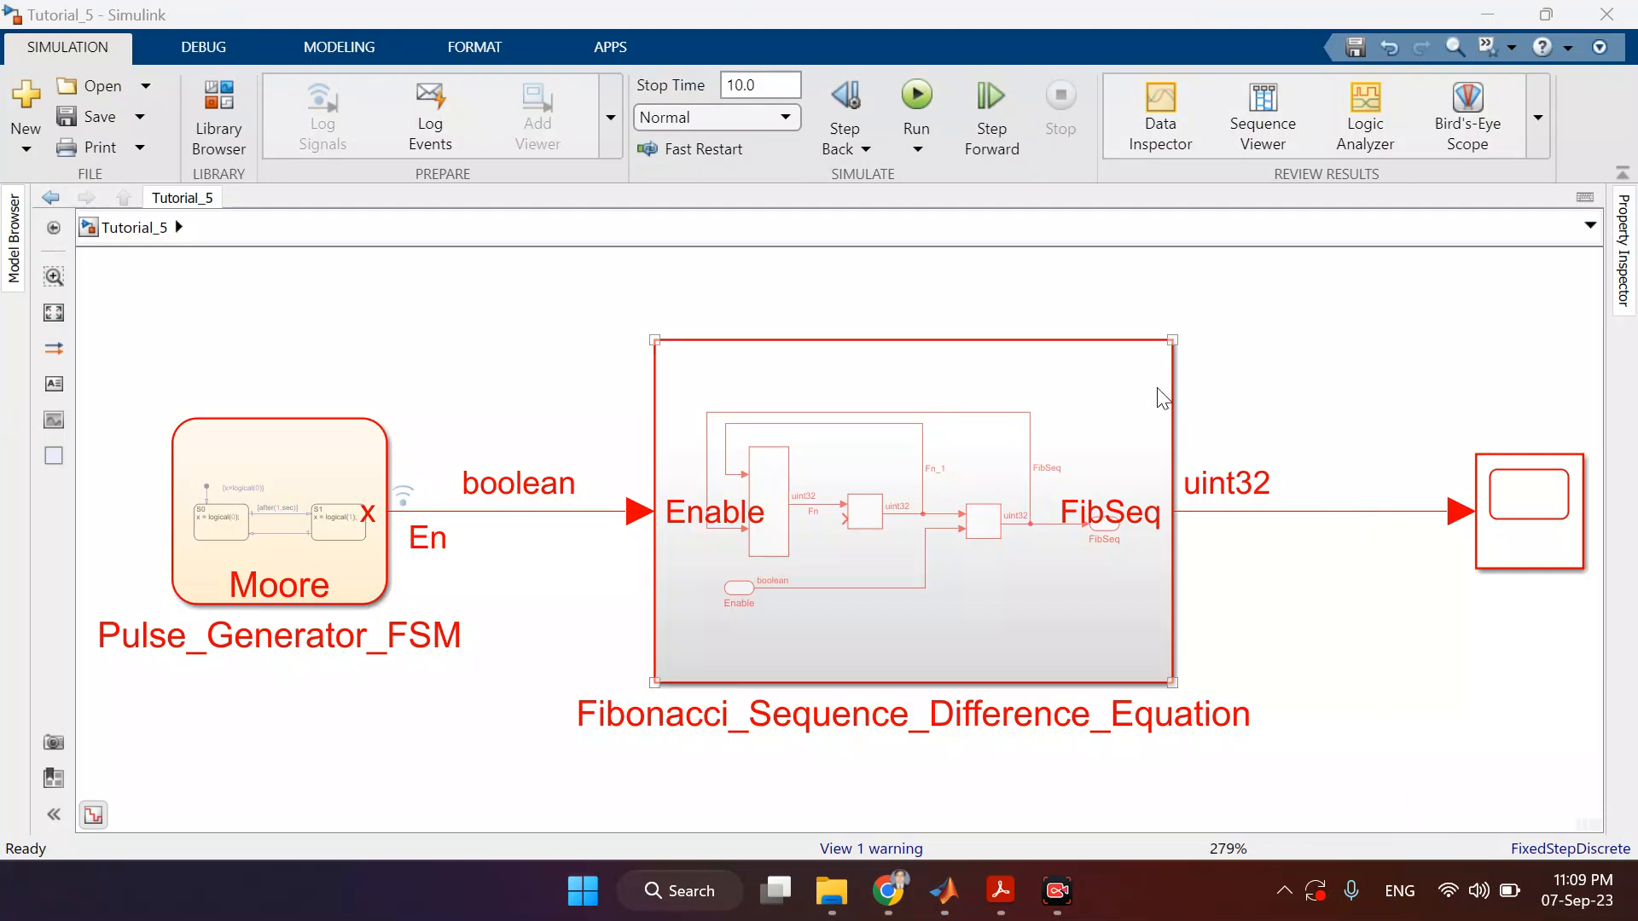
pyautogui.click(1363, 103)
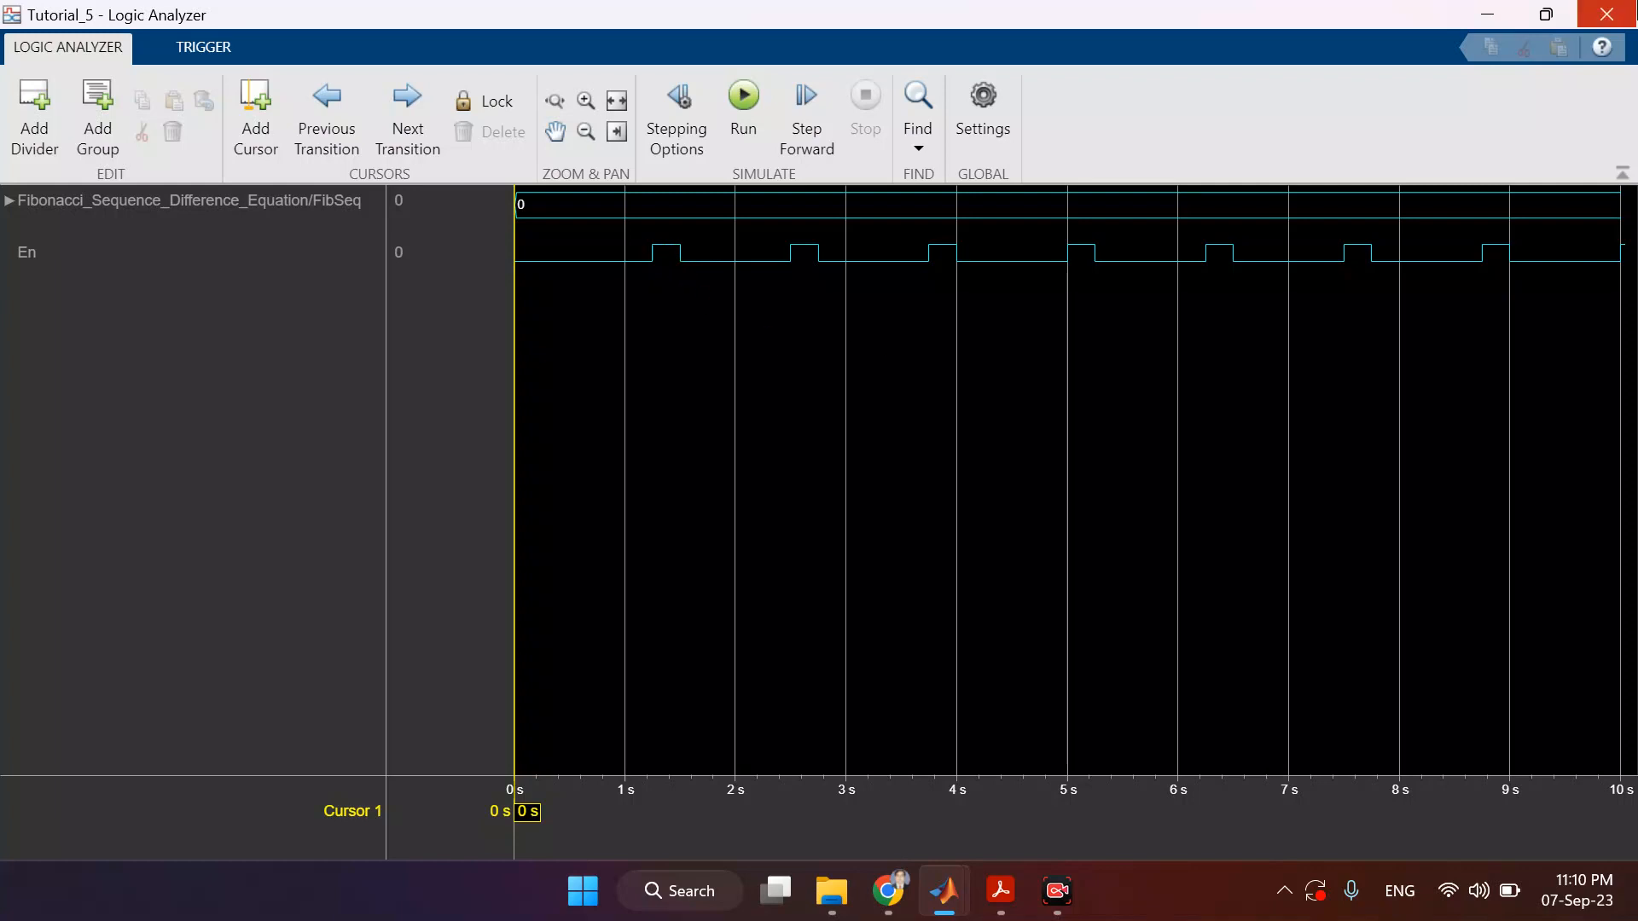
pyautogui.click(1607, 15)
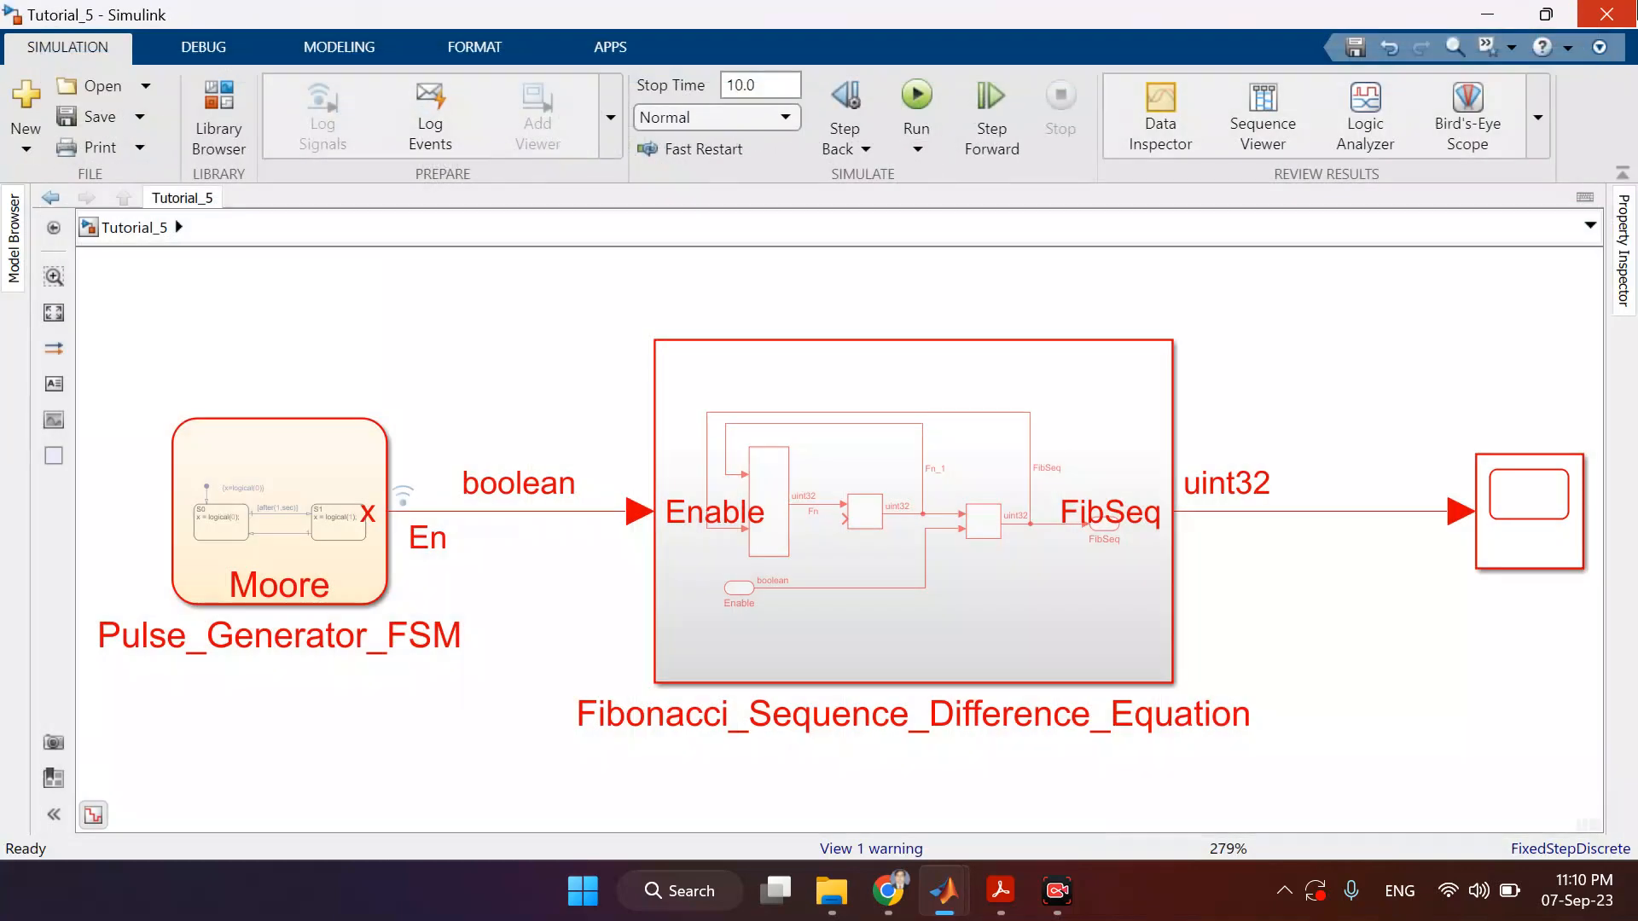
pyautogui.click(1350, 158)
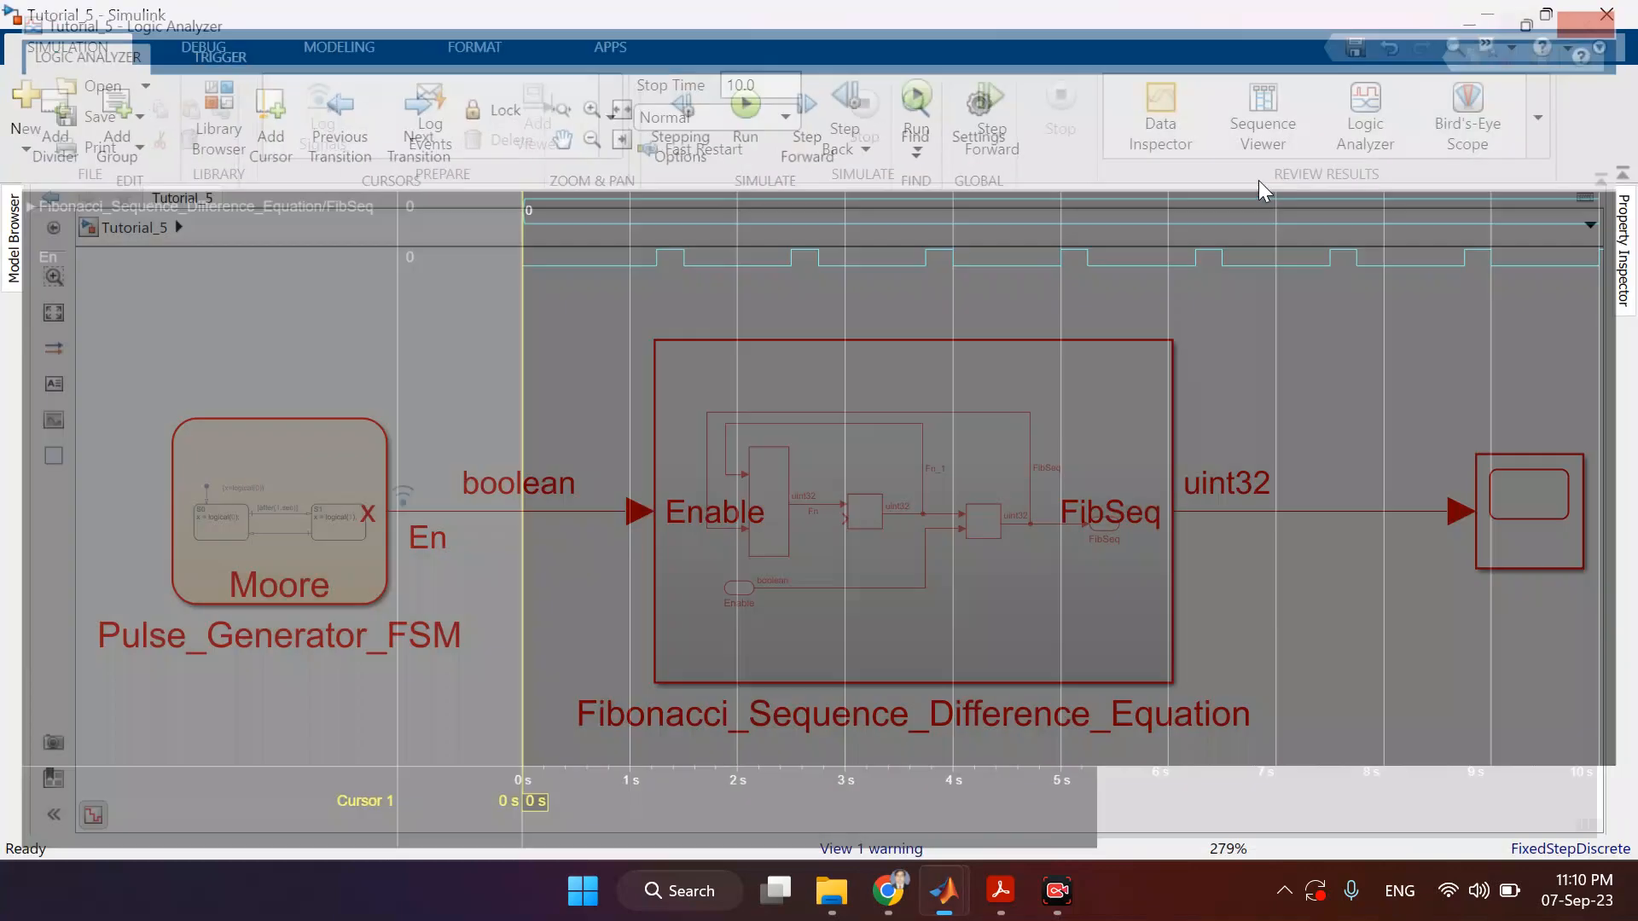
pyautogui.click(1607, 14)
# - Check the solver's fixed-step size in the model settings without changing it, and review the logged waveforms in the Logic Analyzer again
pyautogui.click(384, 44)
pyautogui.click(721, 126)
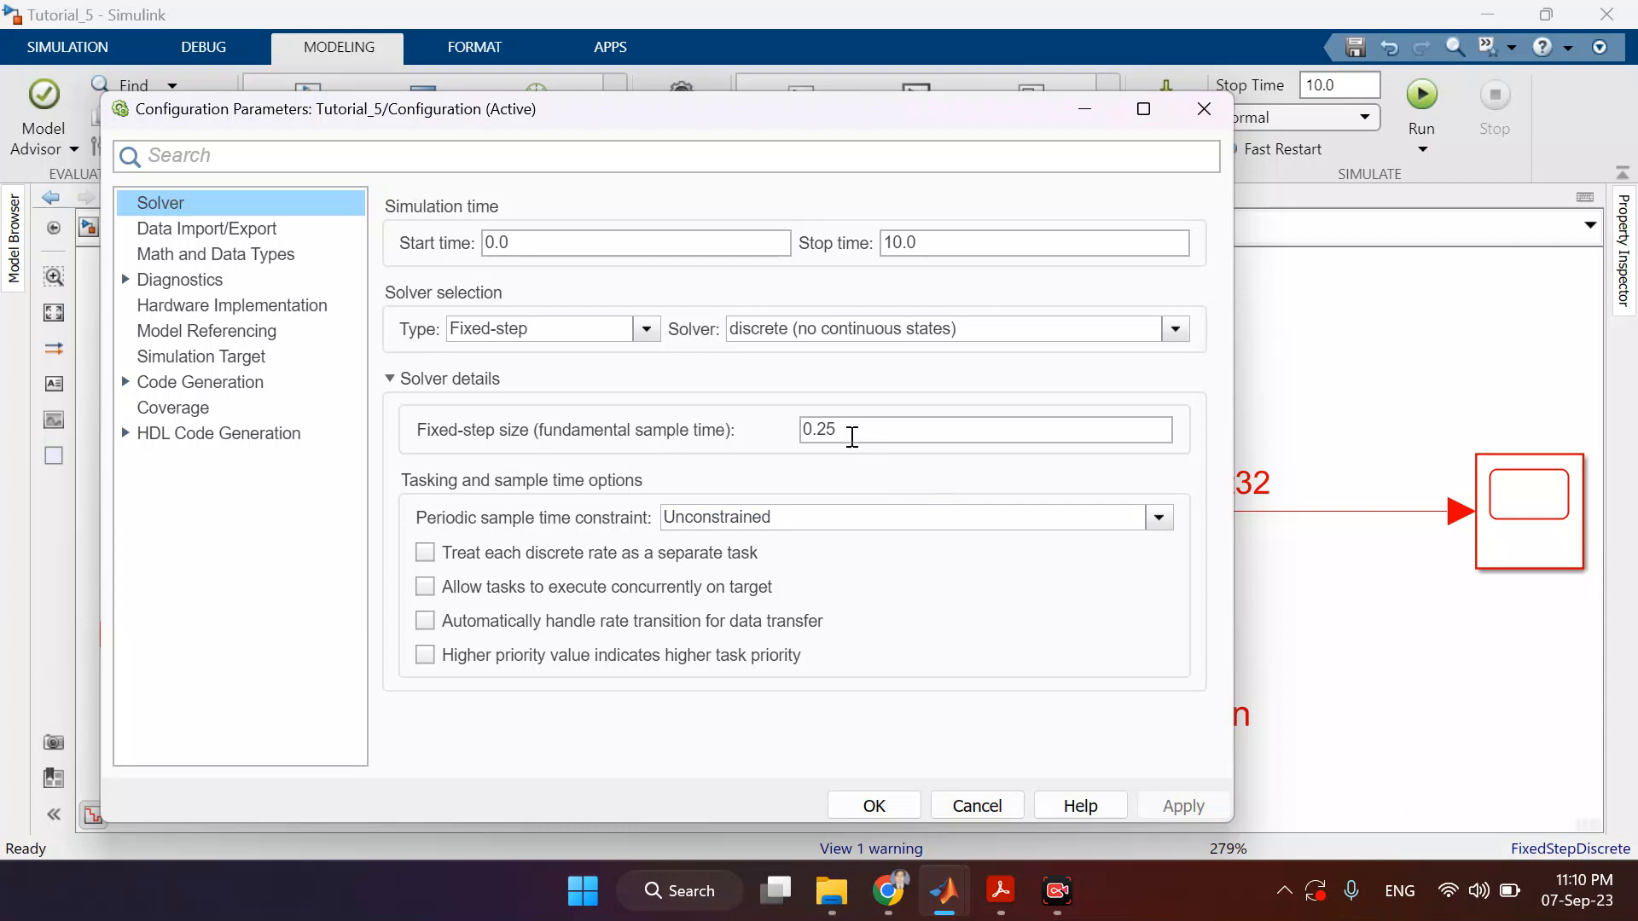
pyautogui.click(953, 800)
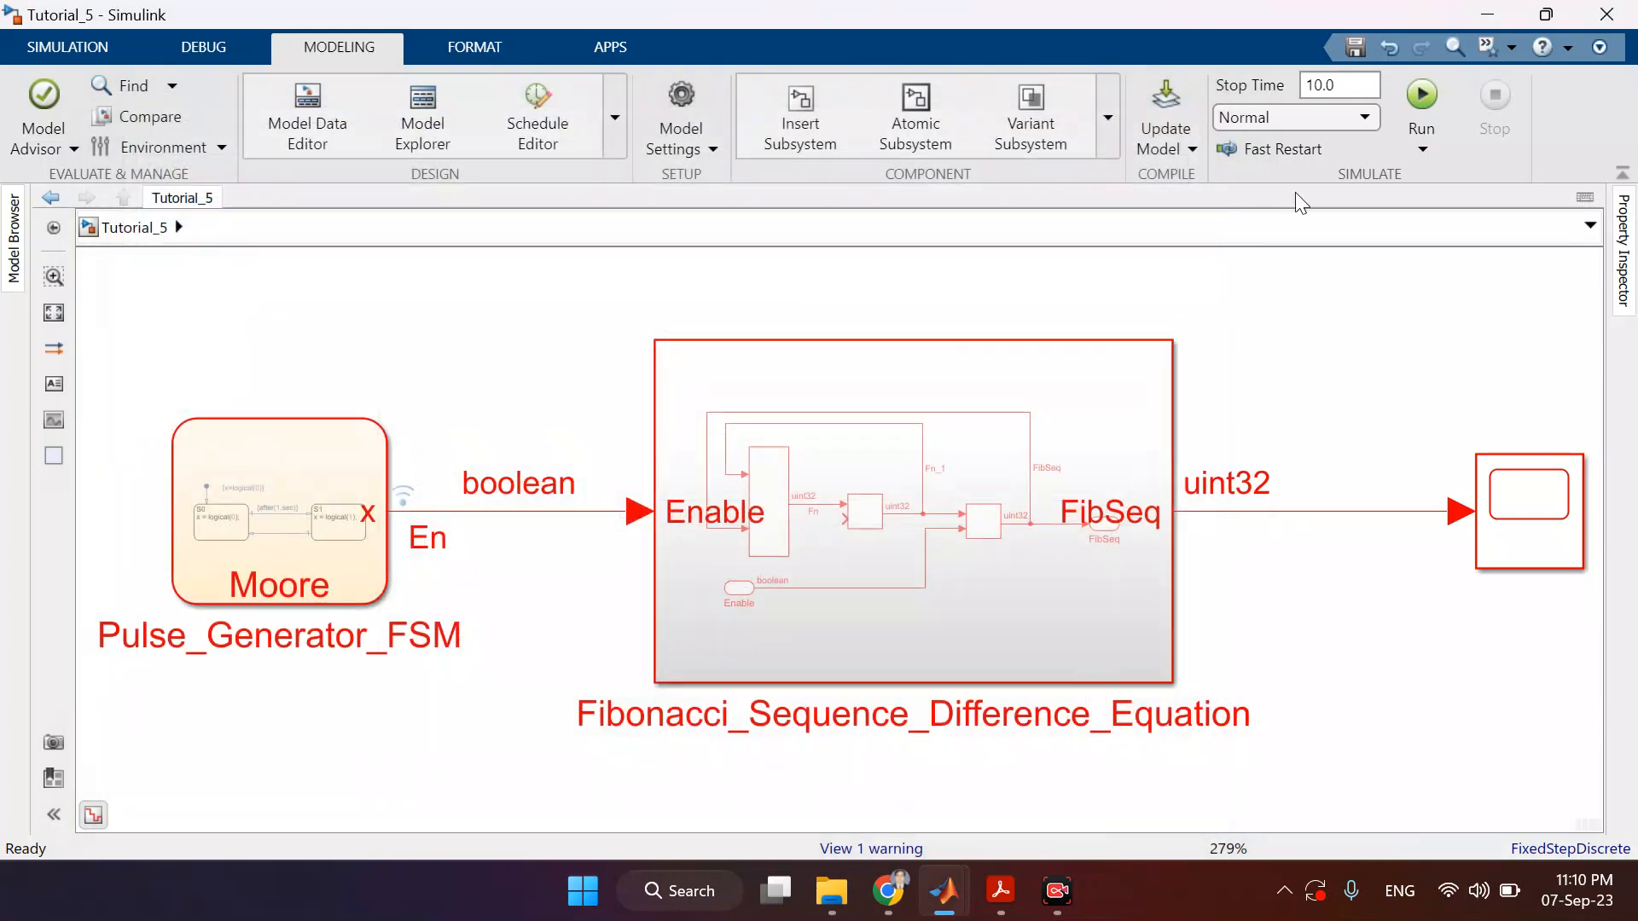
pyautogui.click(101, 51)
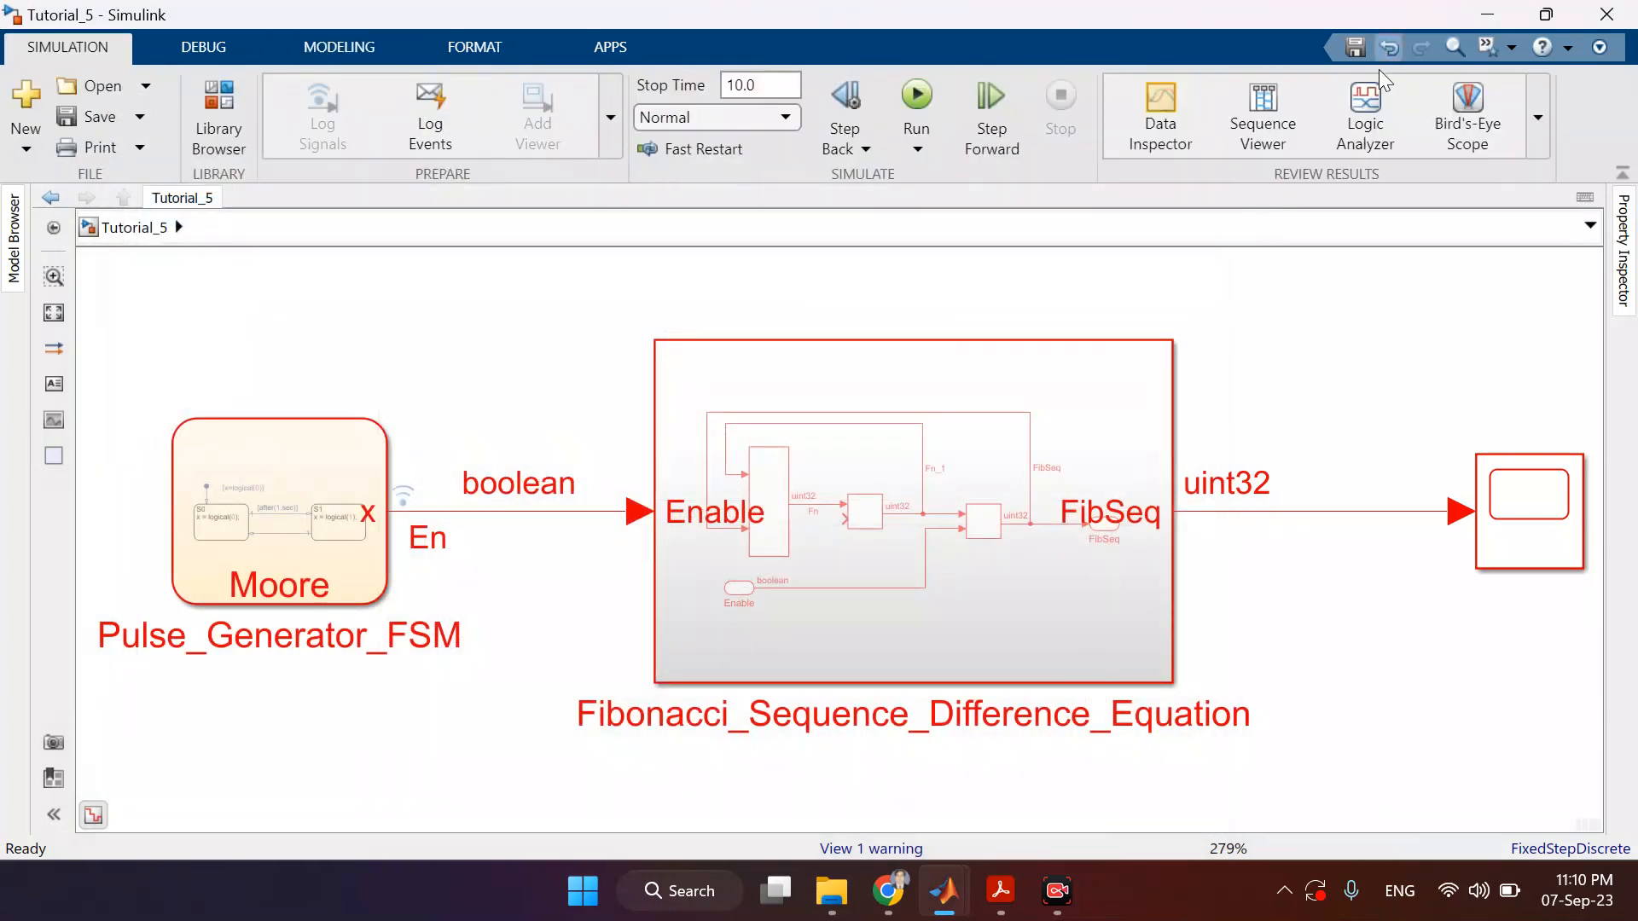
pyautogui.click(1364, 98)
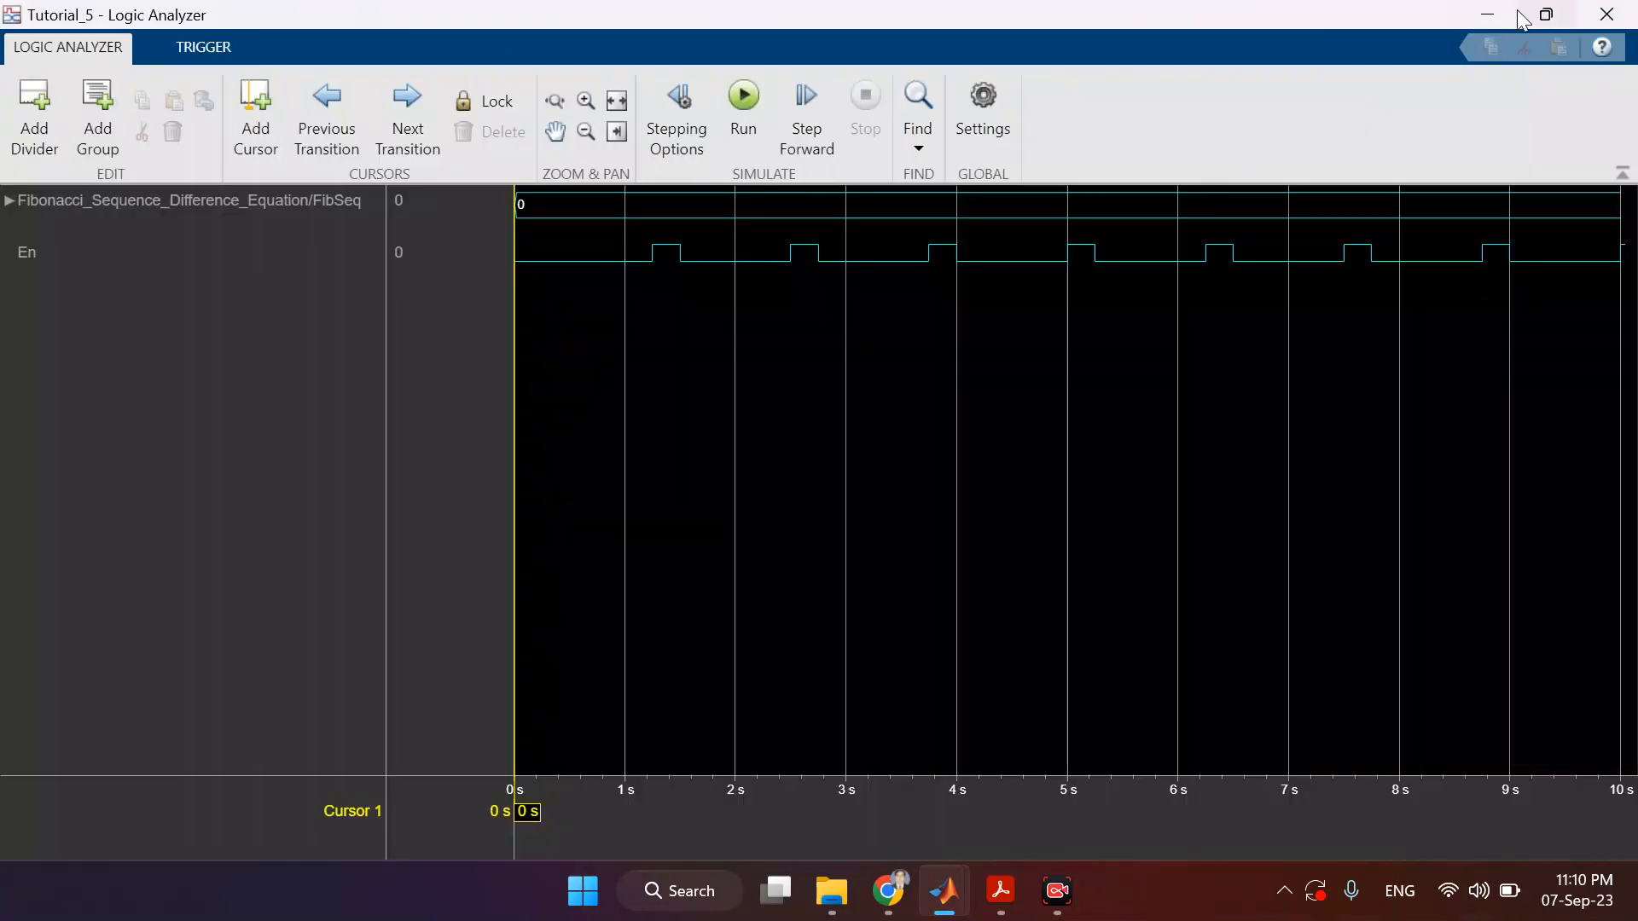
pyautogui.click(1606, 15)
# - Inside Fibonacci_Sequence_Difference_Equation, branch the Enable signal to the first delay block's enable input, save the model, and return to the top level
pyautogui.doubleClick(925, 552)
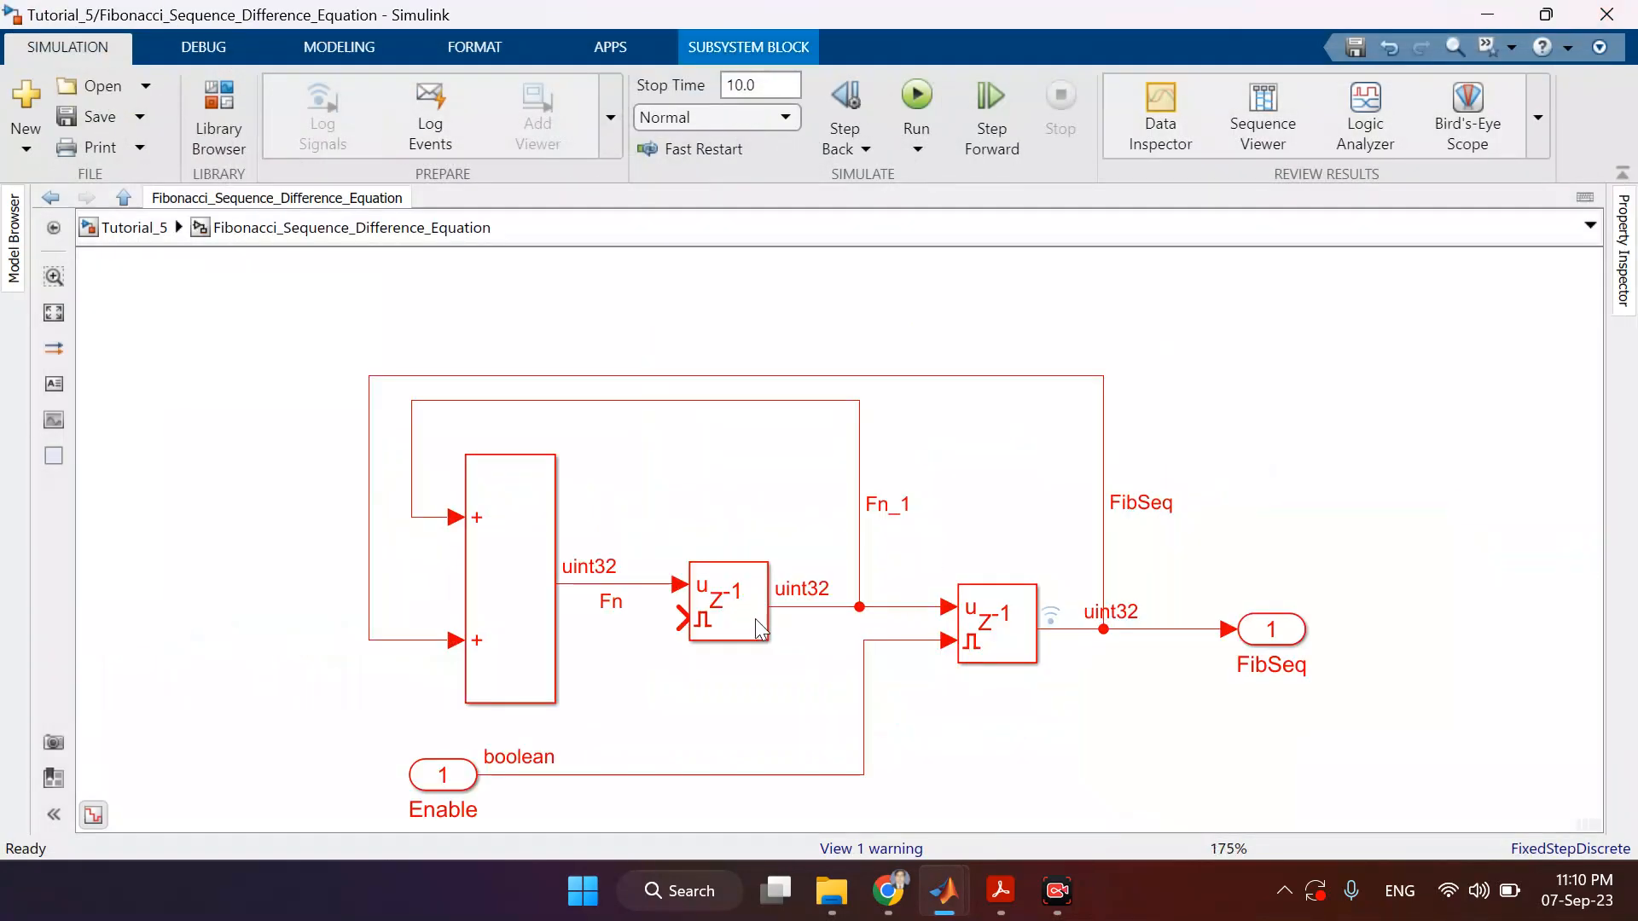
pyautogui.moveTo(678, 619); pyautogui.dragTo(617, 775)
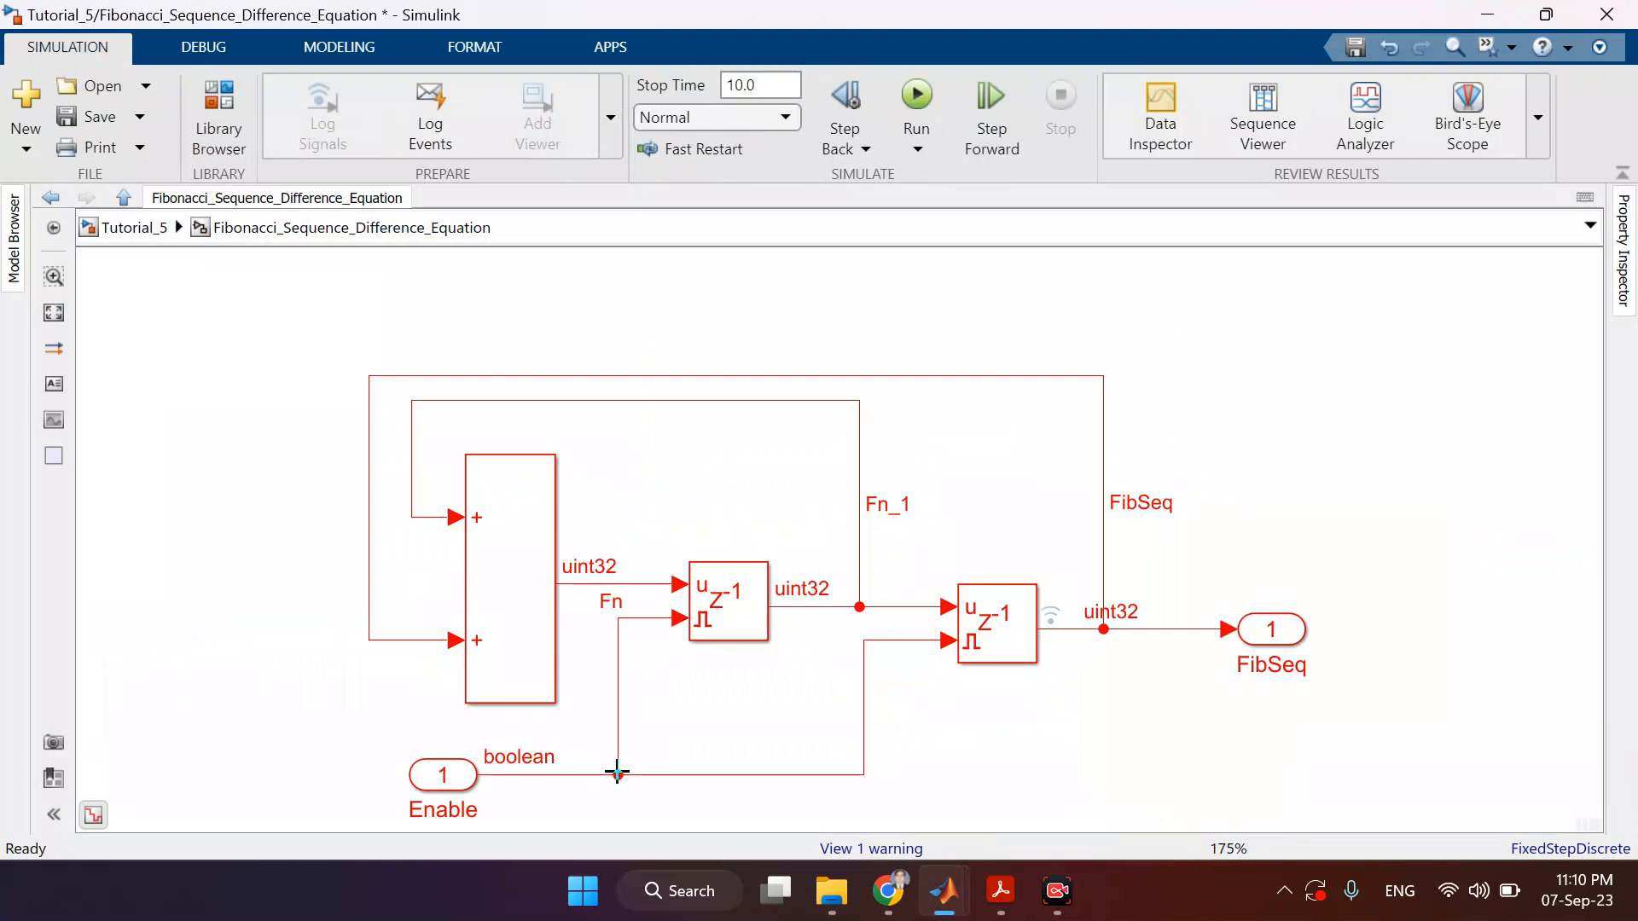
pyautogui.click(96, 116)
pyautogui.click(134, 227)
# - Simulate the rewired model and compare FibSeq against the En pulses in the Logic Analyzer
pyautogui.click(909, 136)
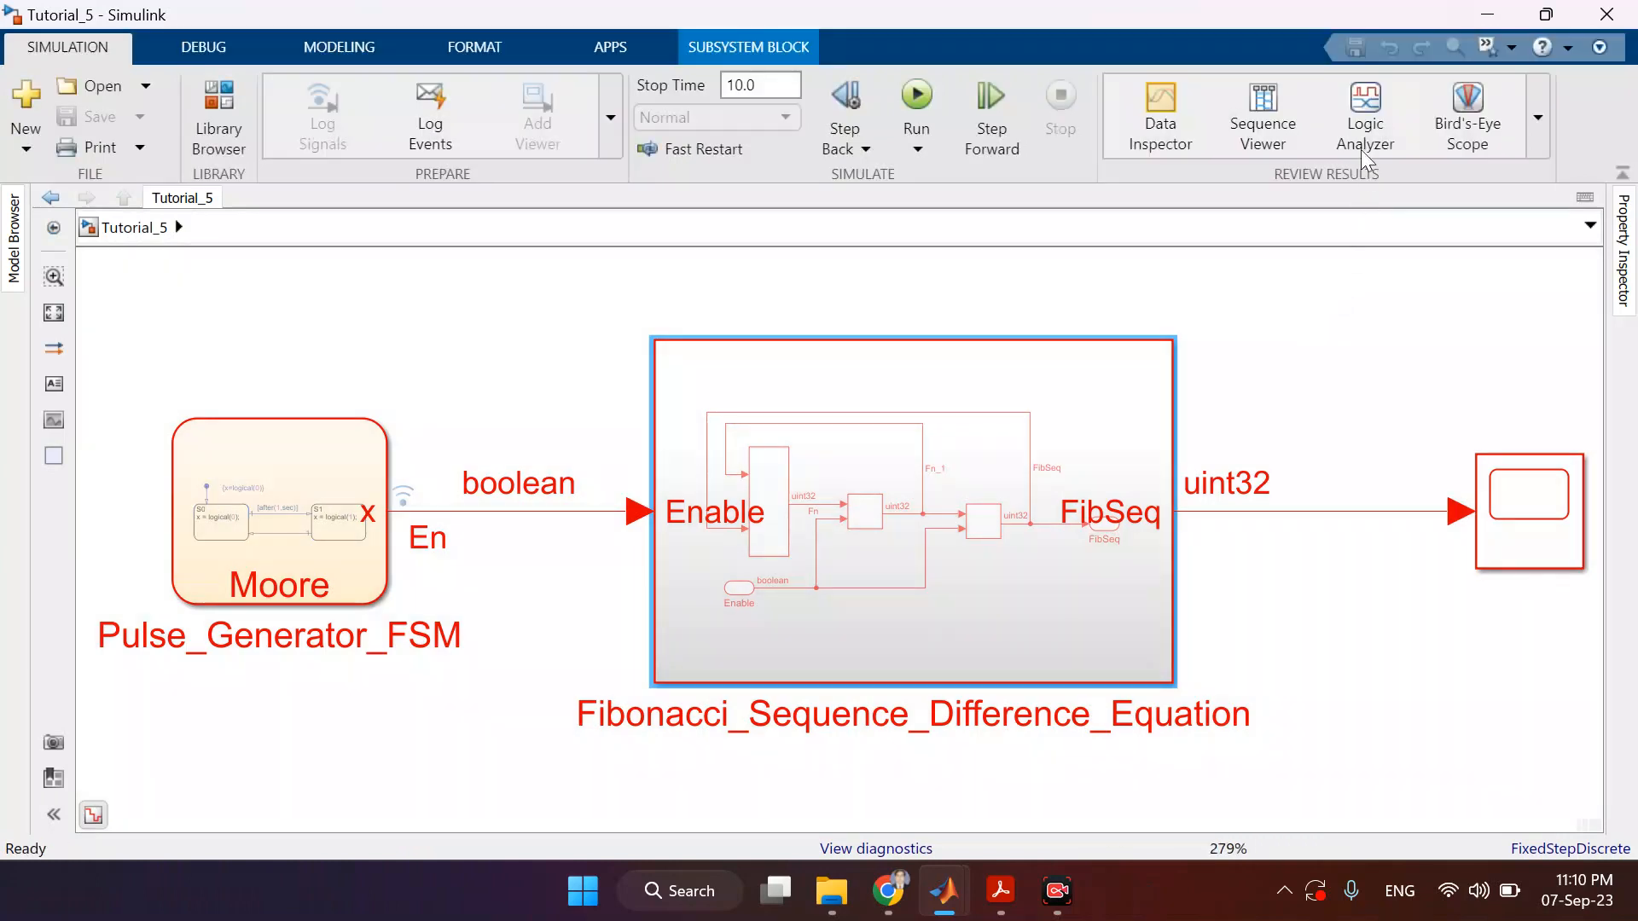
pyautogui.click(1360, 145)
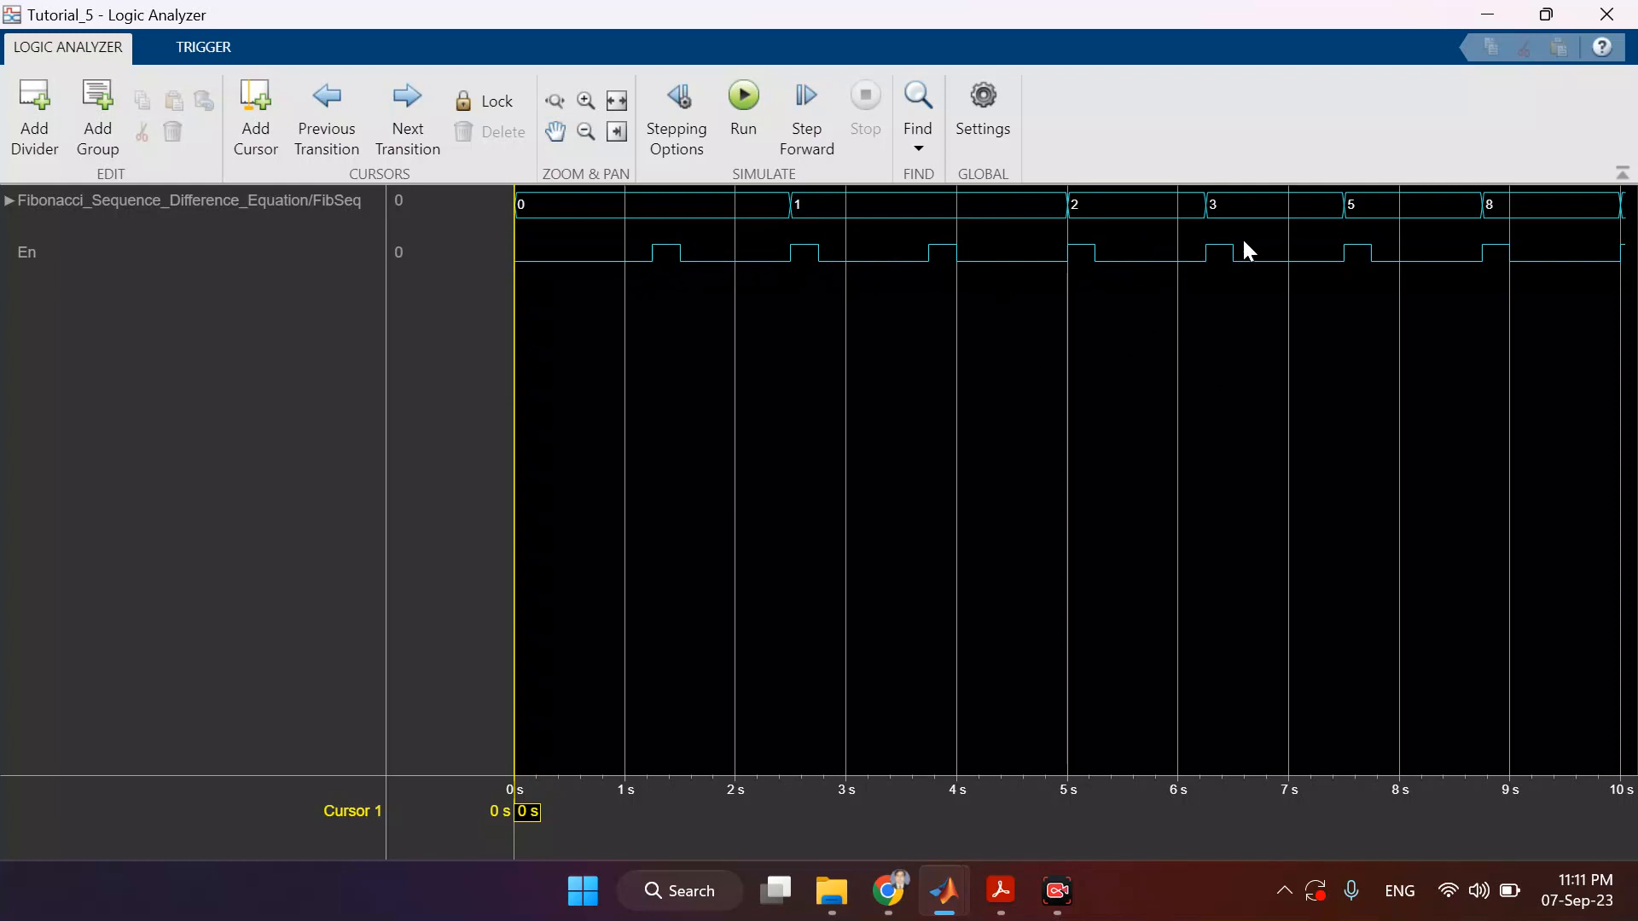
pyautogui.click(1606, 15)
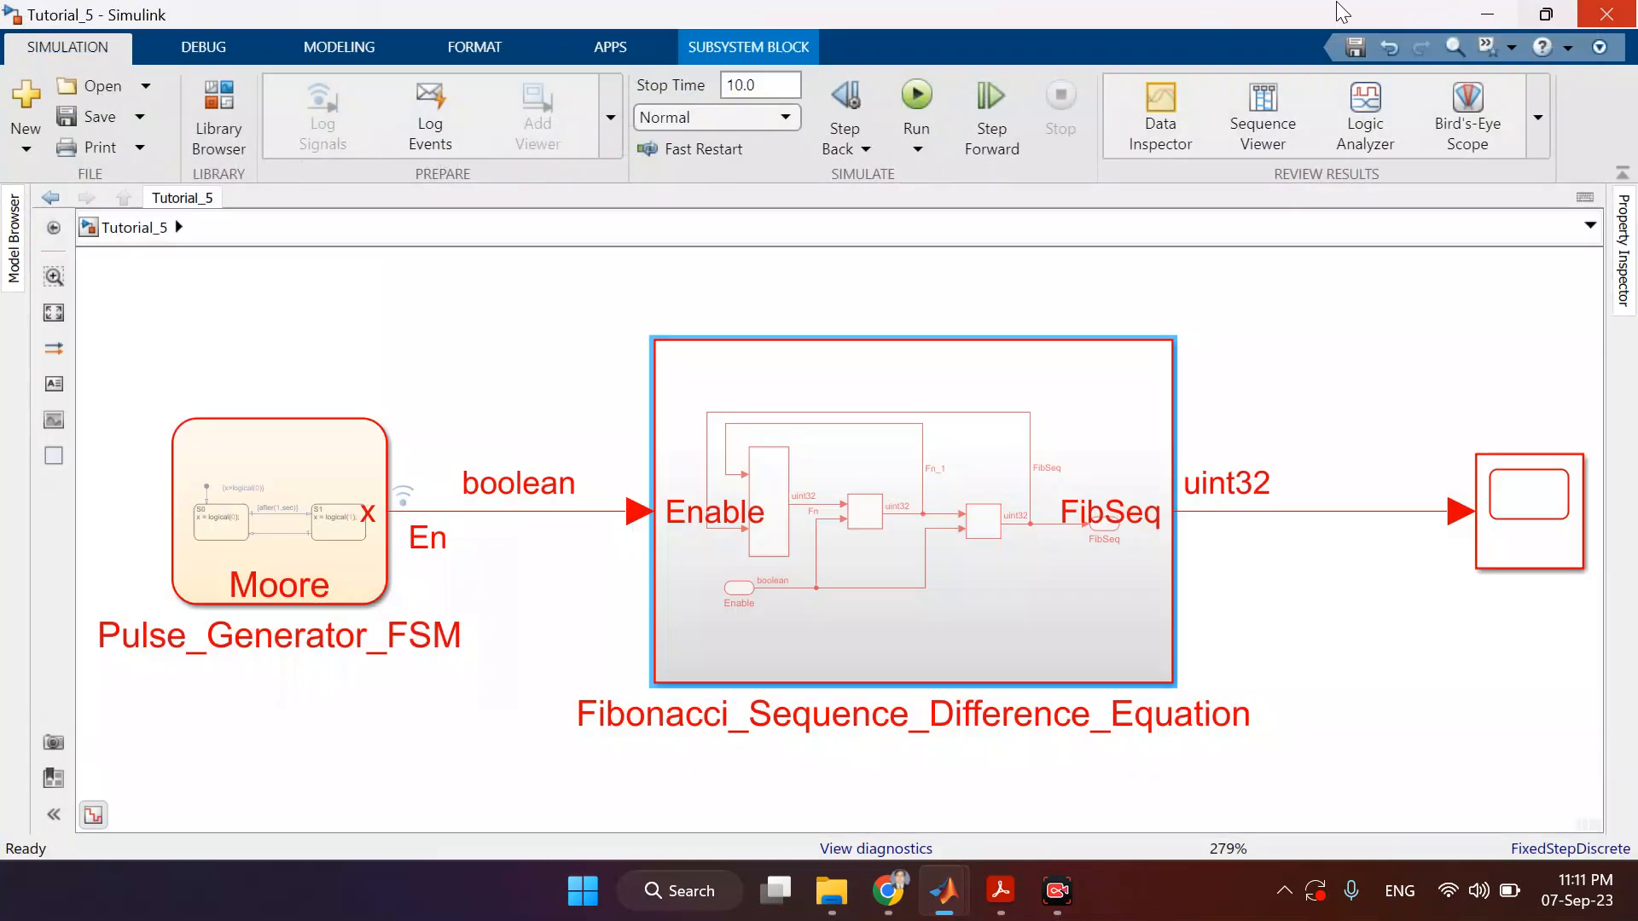
# - Set the solver's fixed-step size to 1e-3 in the configuration parameters and save the model
pyautogui.click(436, 50)
pyautogui.click(324, 44)
pyautogui.click(700, 85)
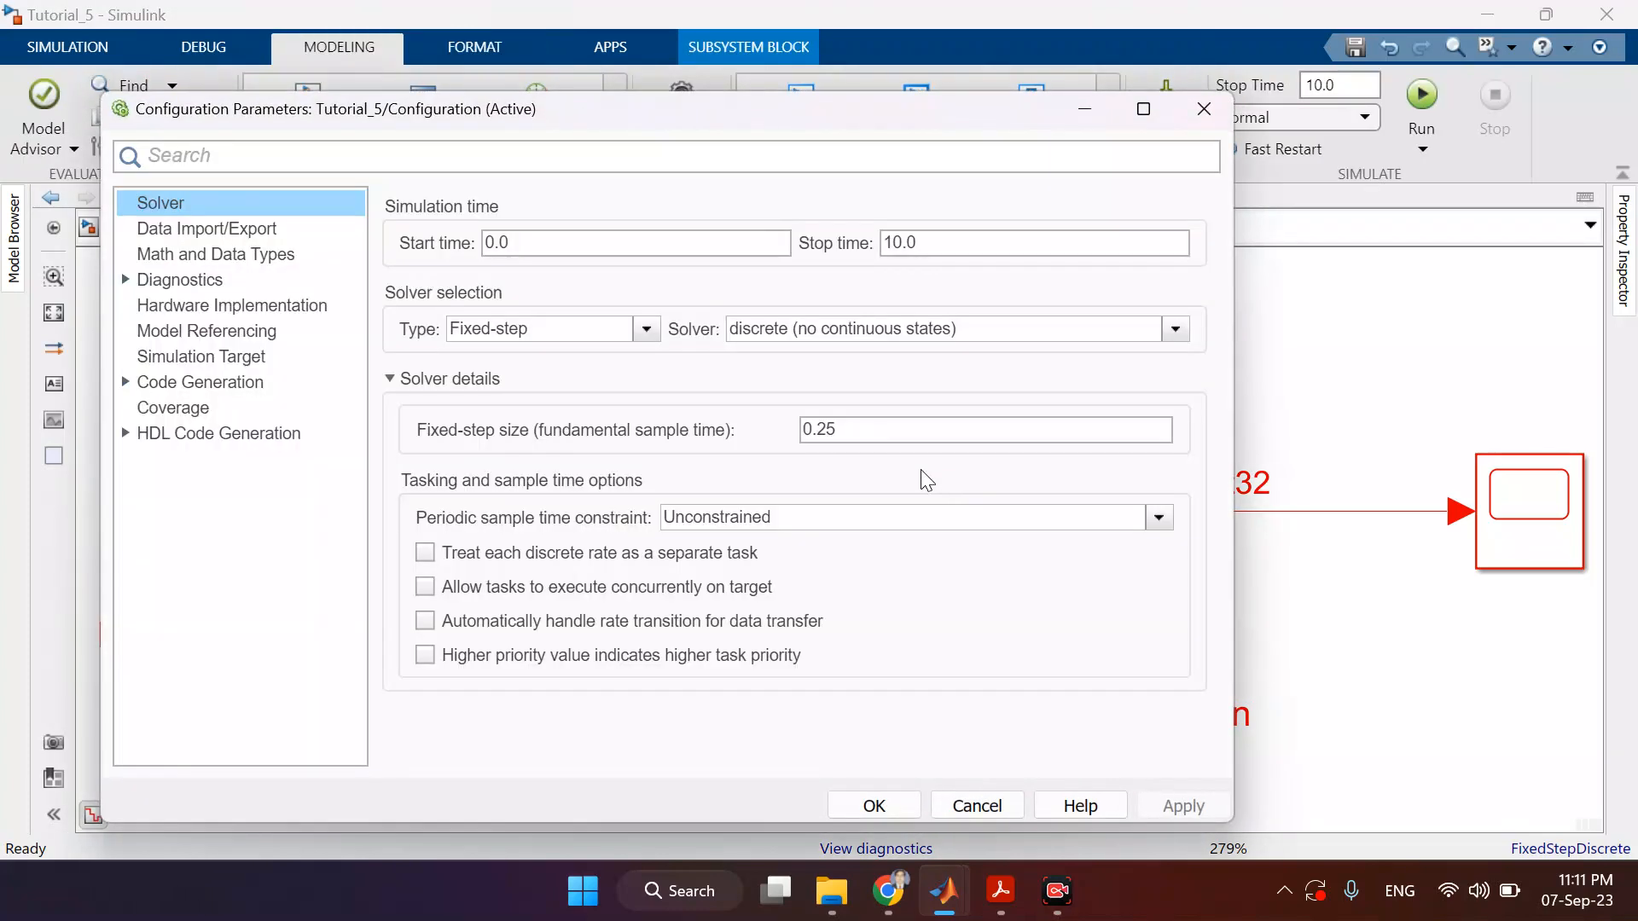
pyautogui.doubleClick(864, 438)
pyautogui.write('1e-3')
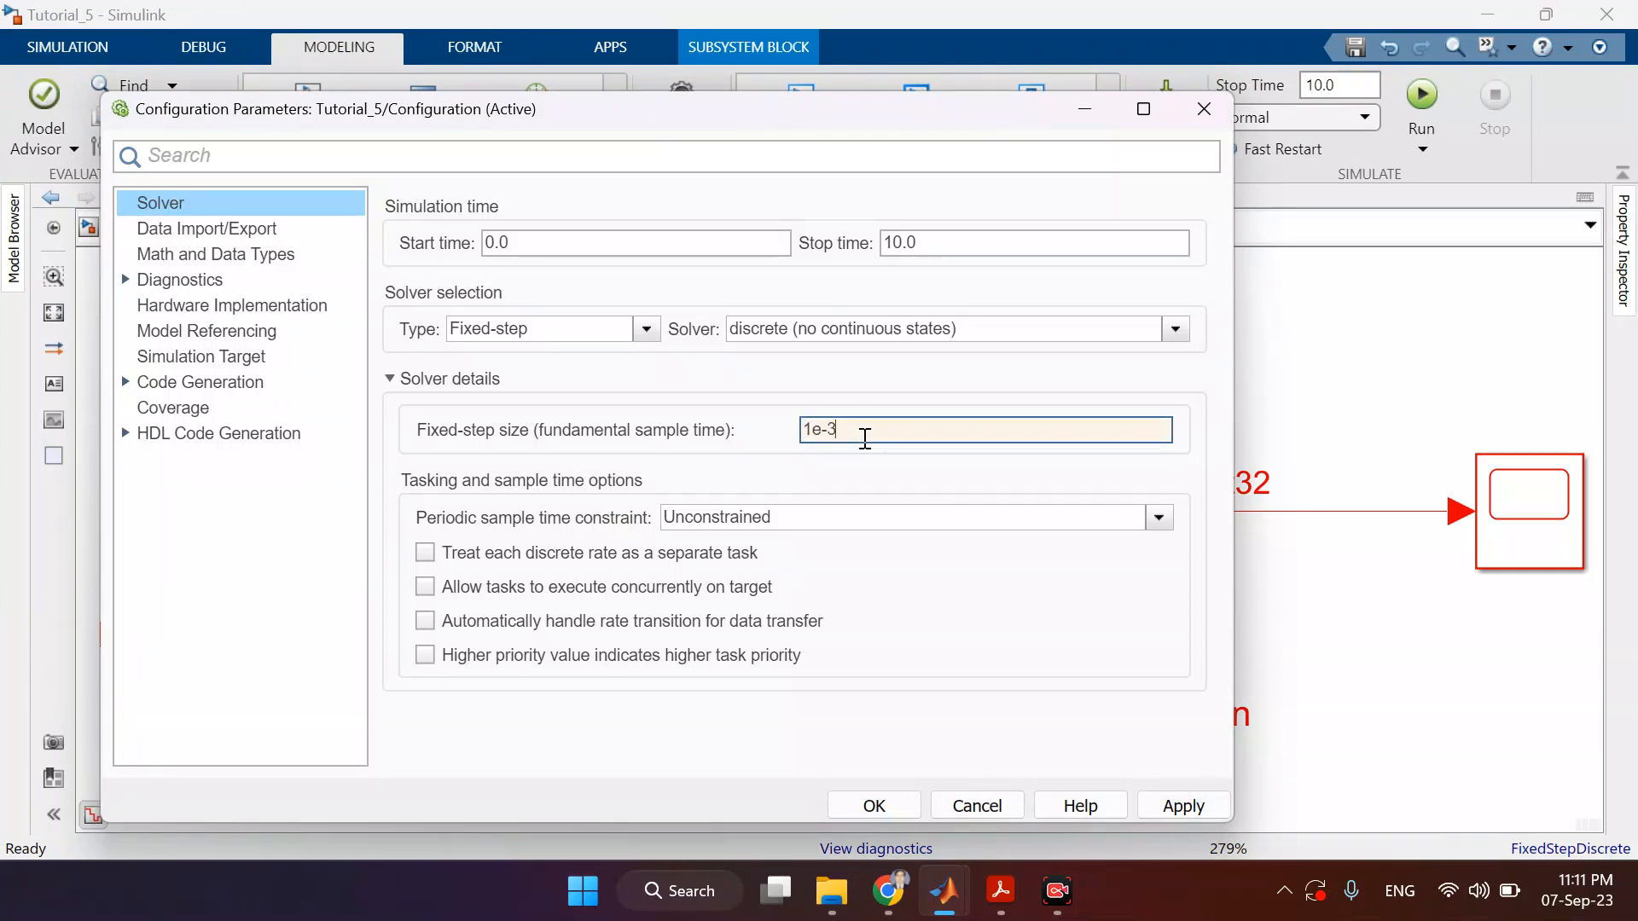
pyautogui.click(1182, 806)
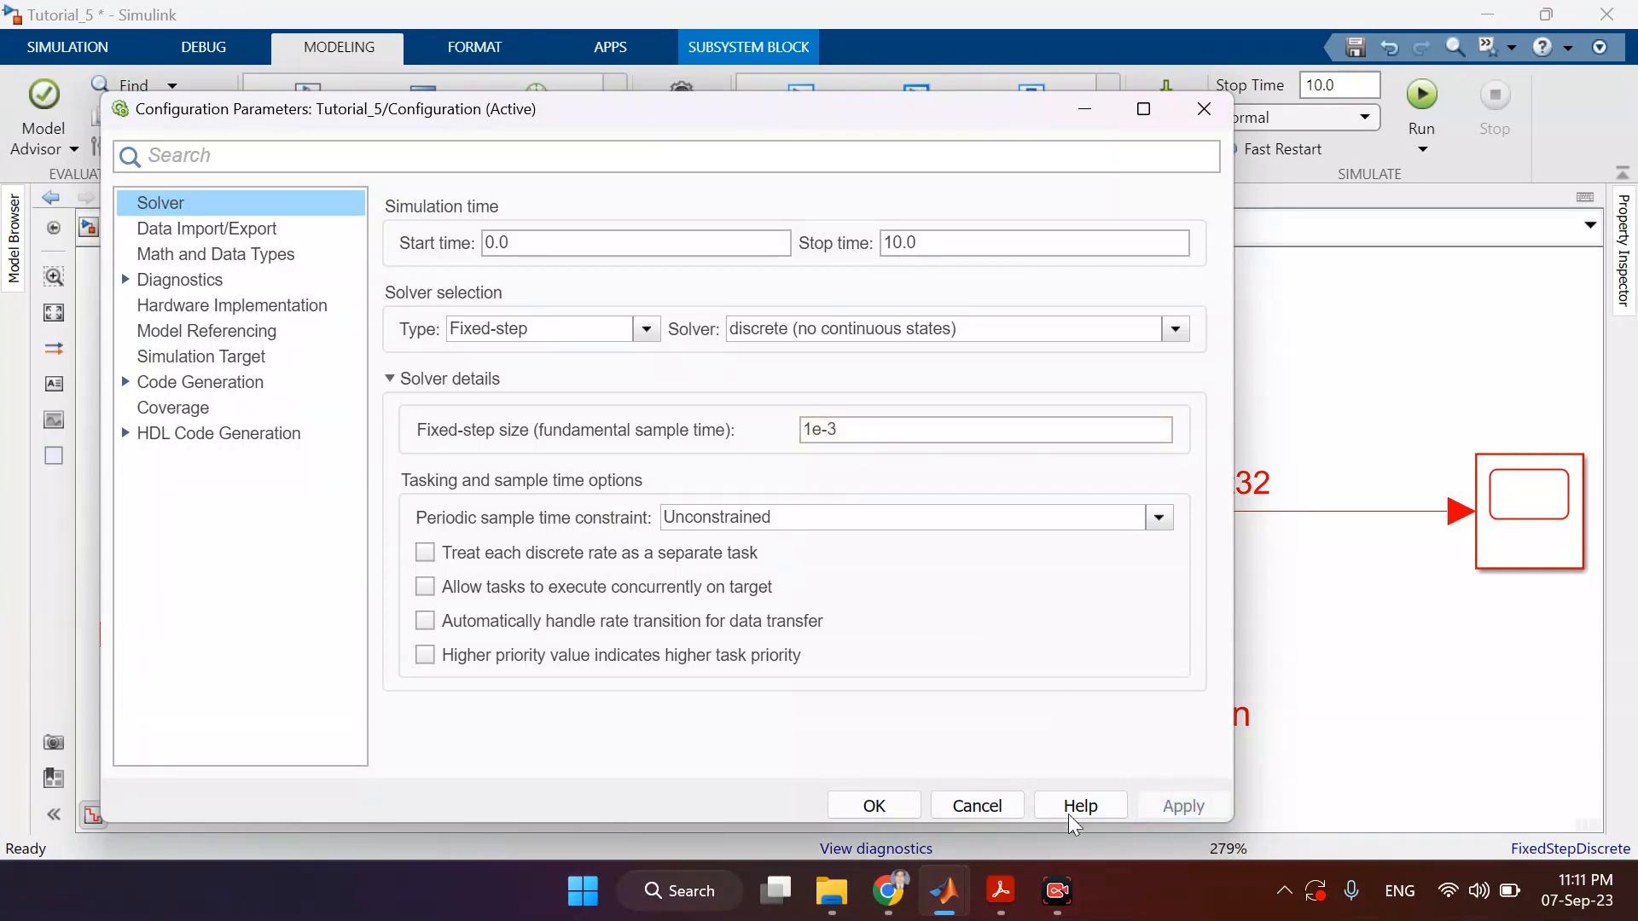
pyautogui.click(883, 811)
pyautogui.click(99, 54)
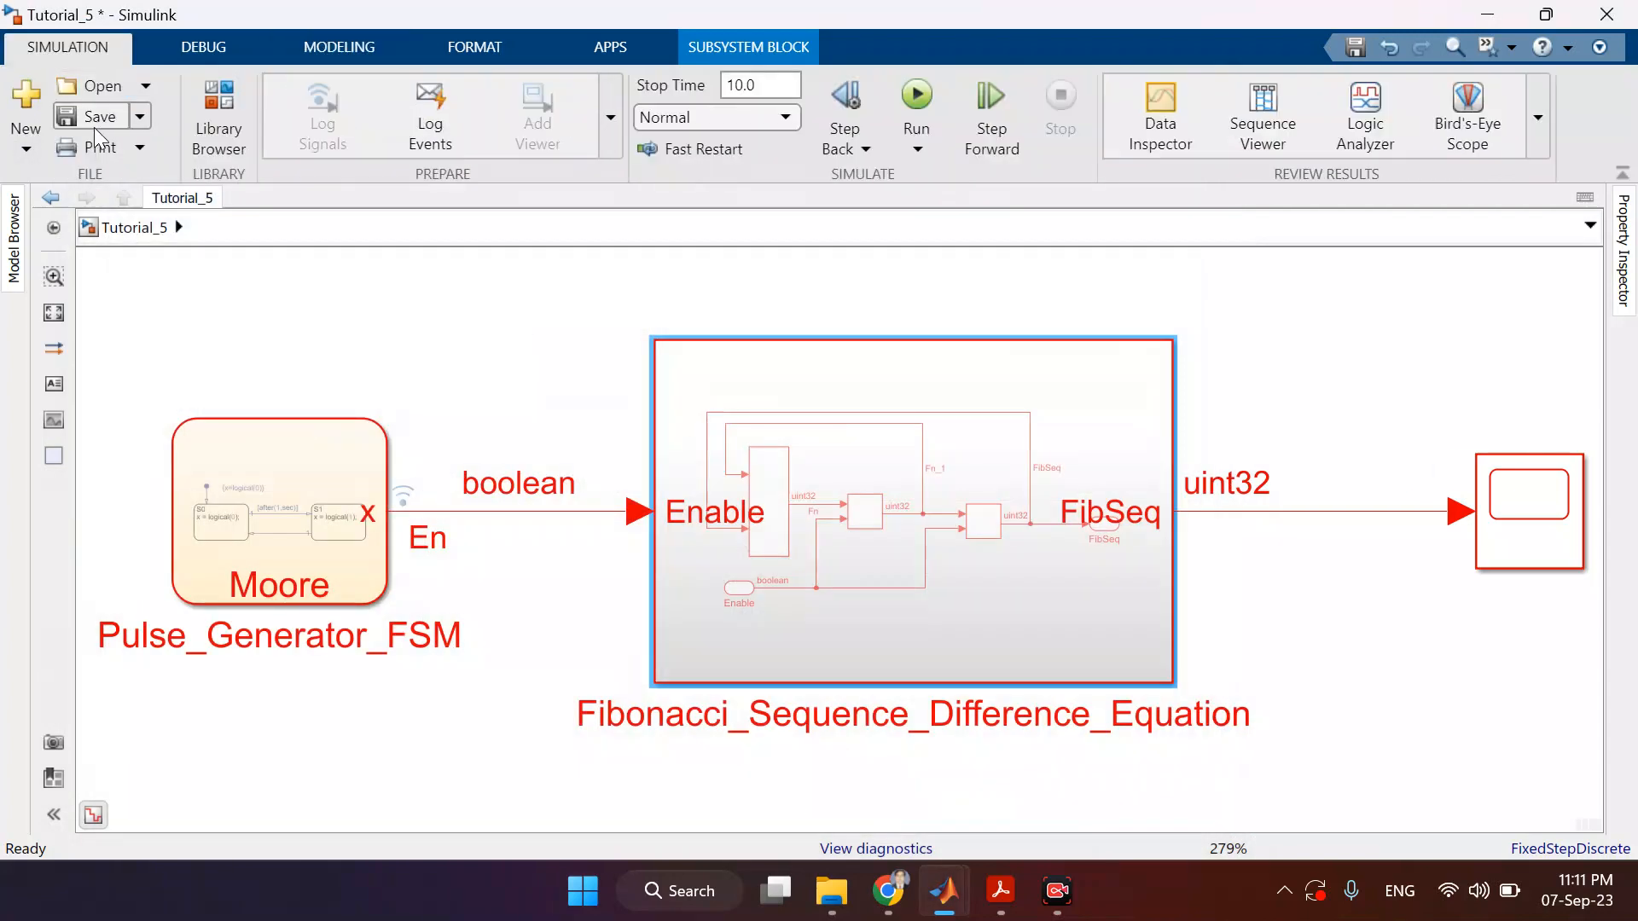
pyautogui.click(94, 124)
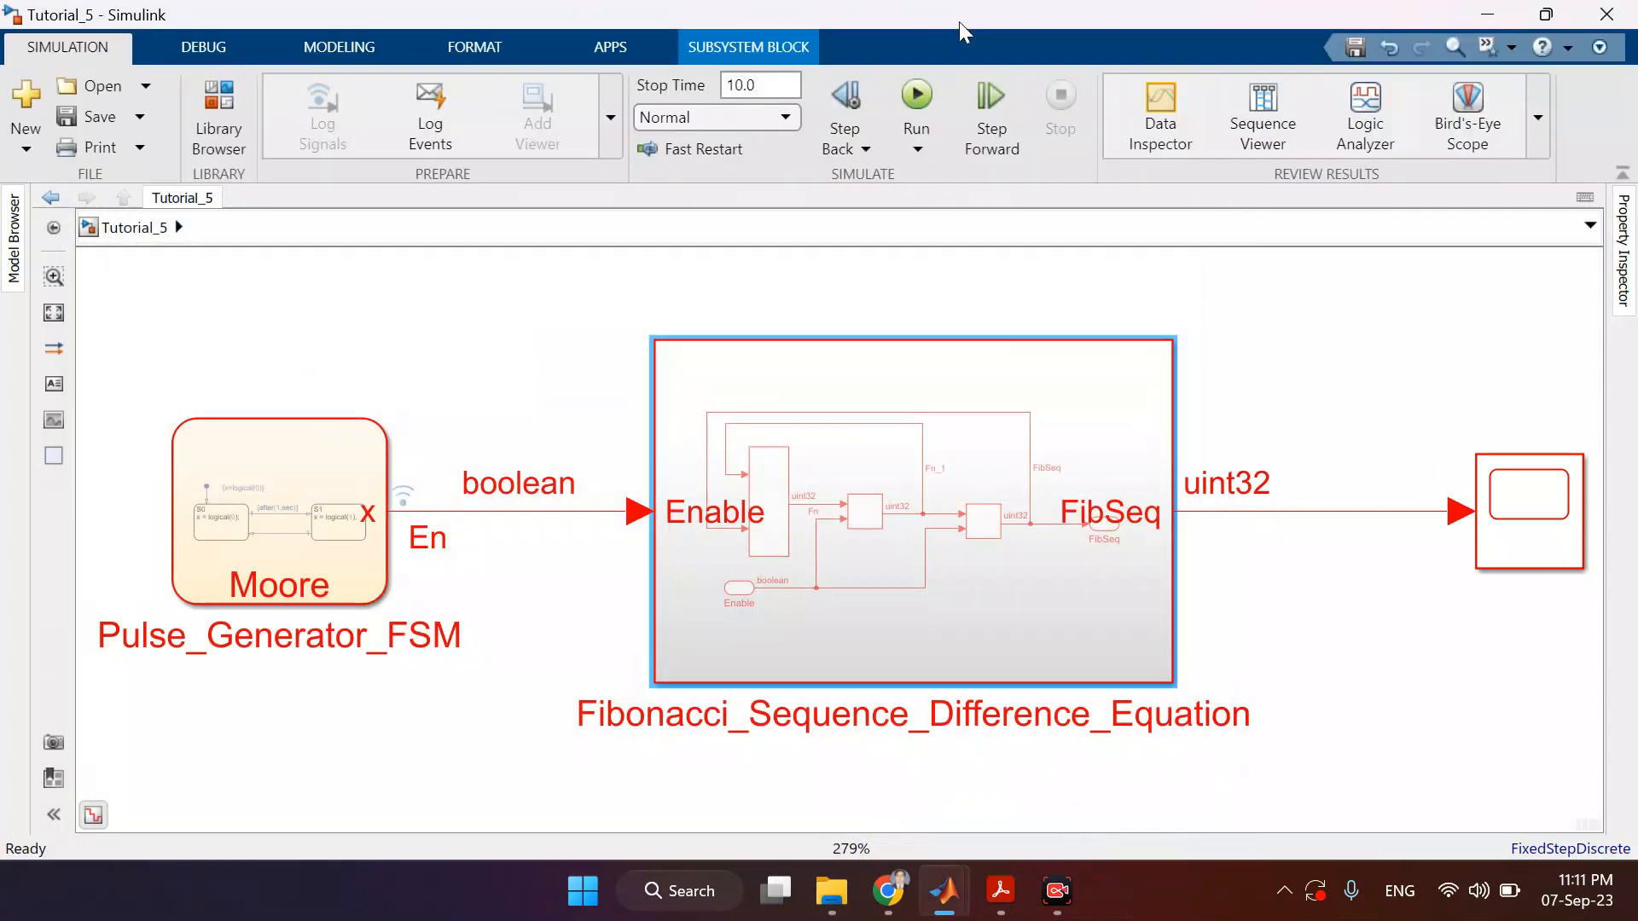
# - Rerun the simulation with the new step size and inspect the timing of FibSeq and En in the Logic Analyzer
pyautogui.click(929, 88)
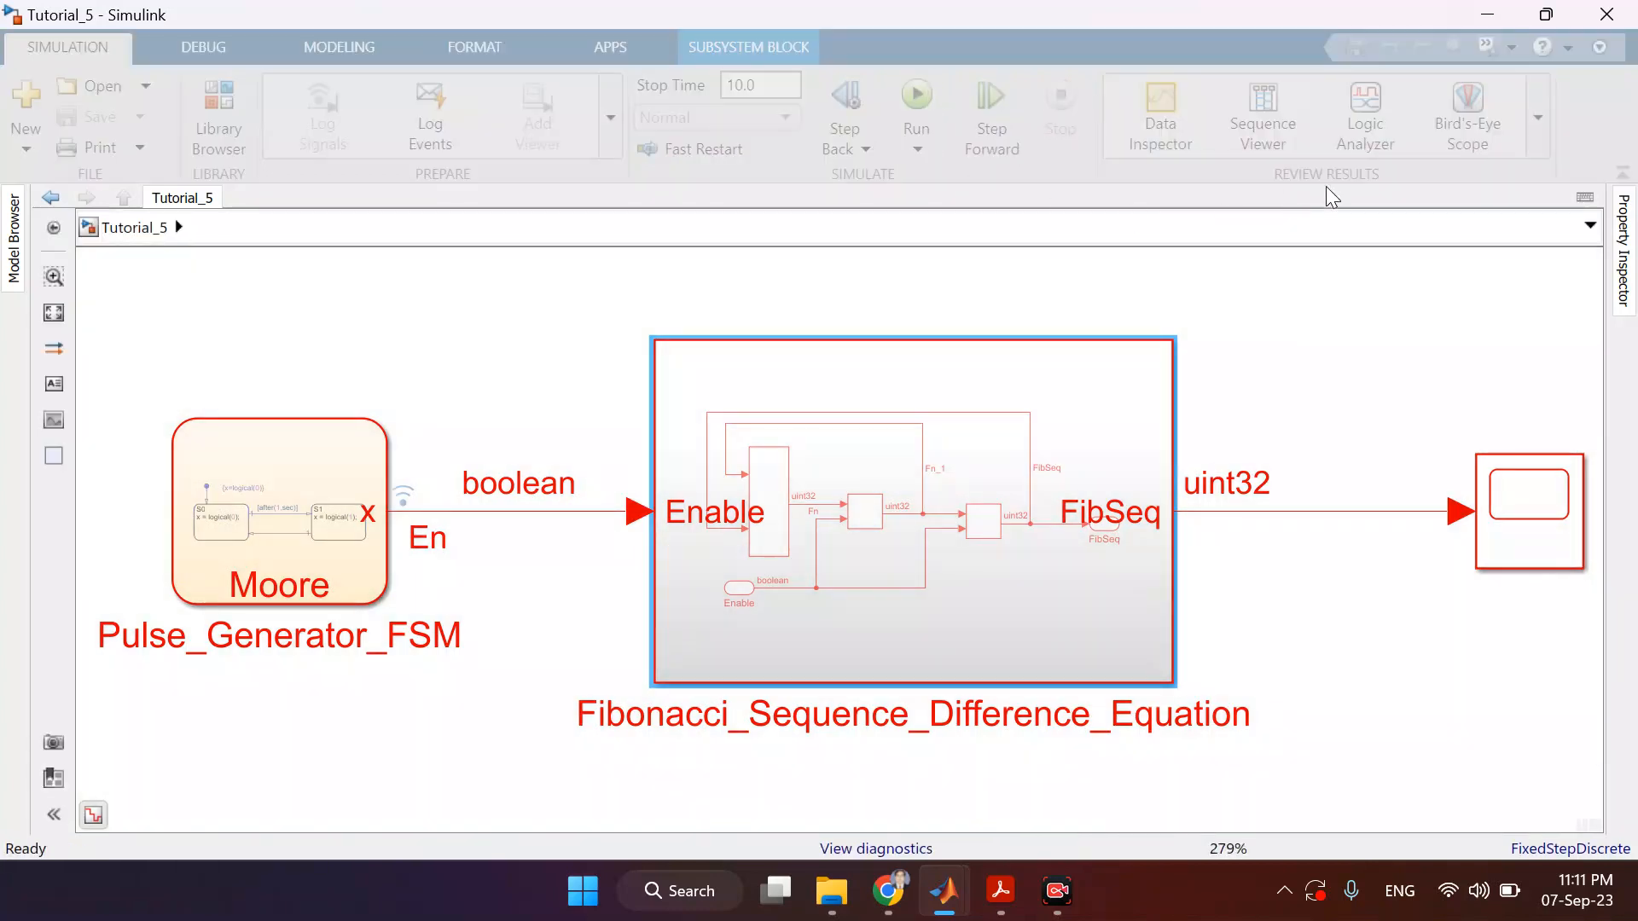
pyautogui.click(1375, 109)
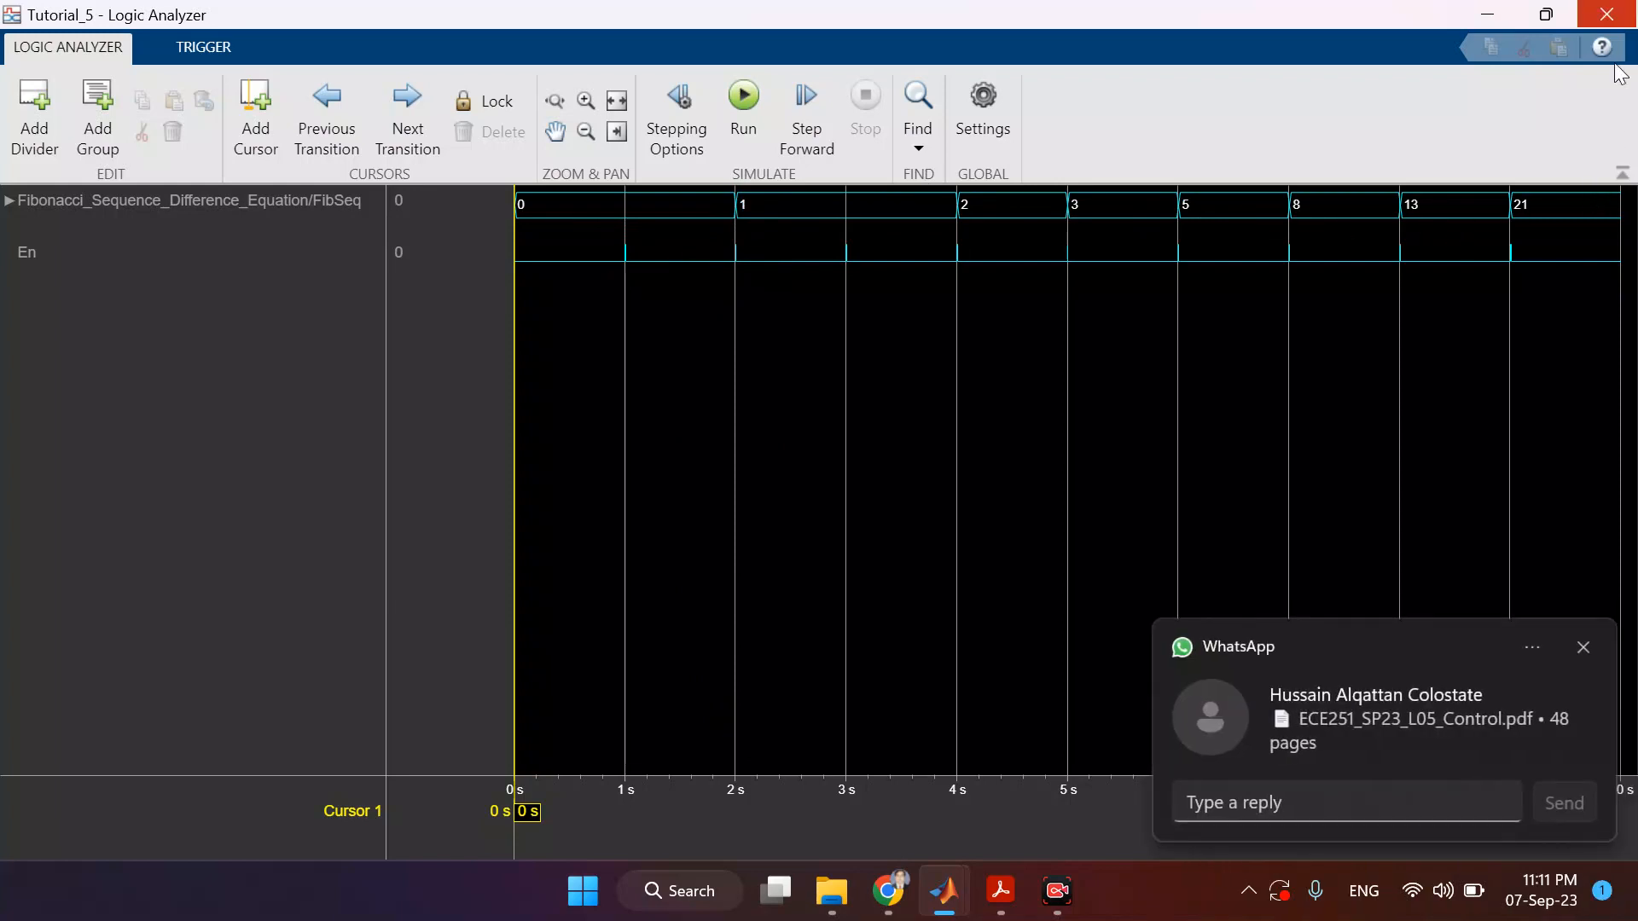
pyautogui.click(1583, 648)
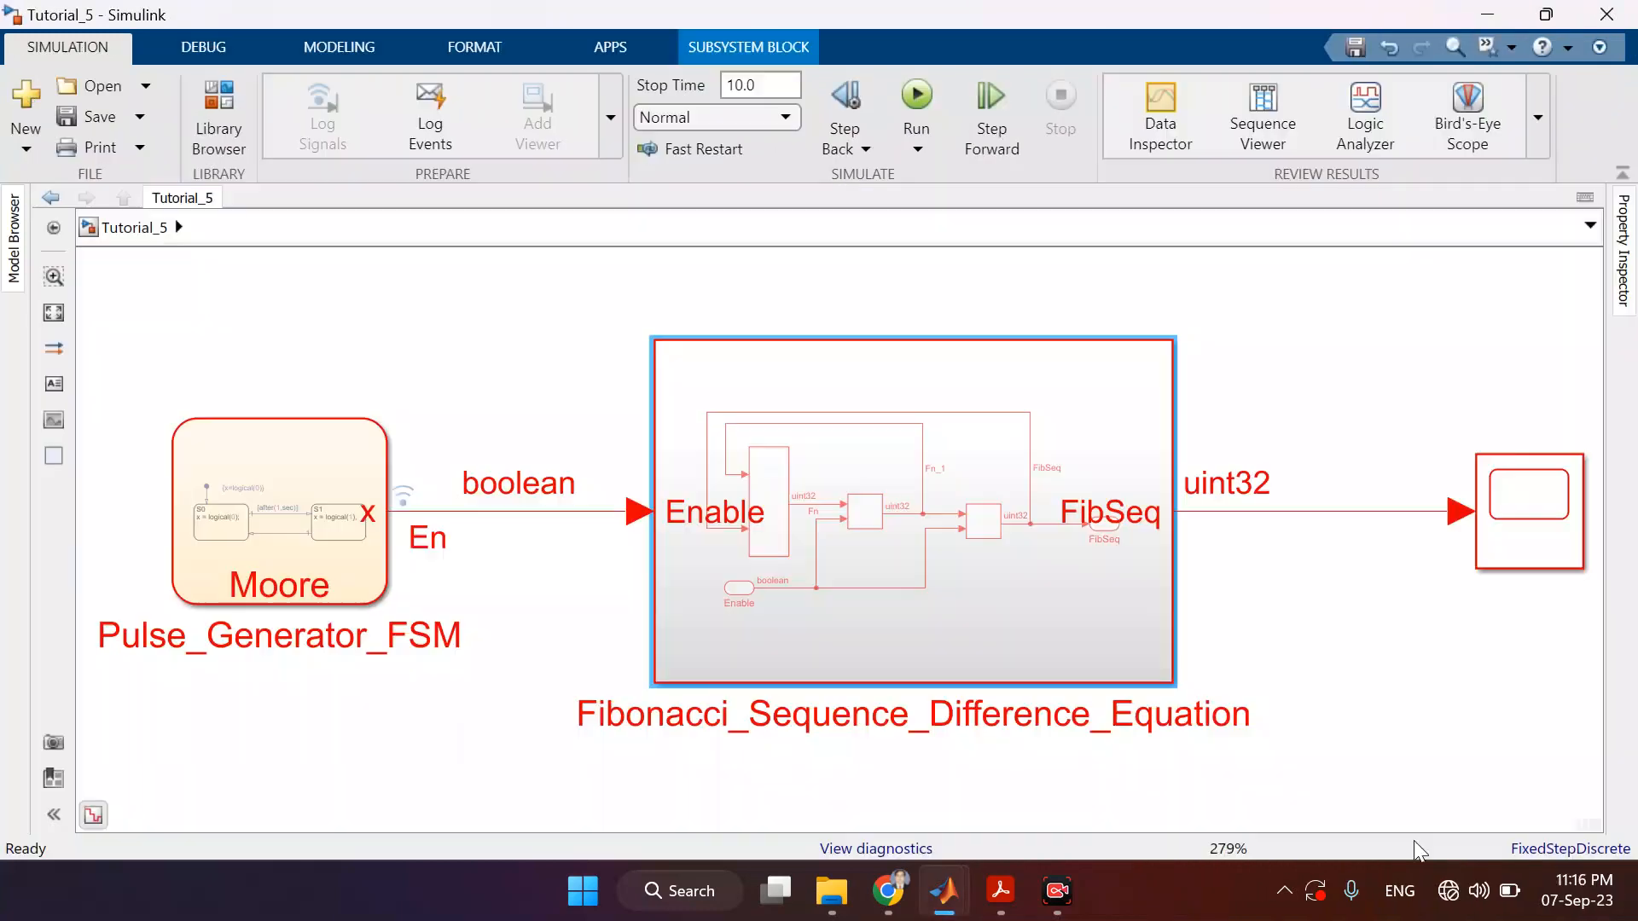
pyautogui.click(1368, 128)
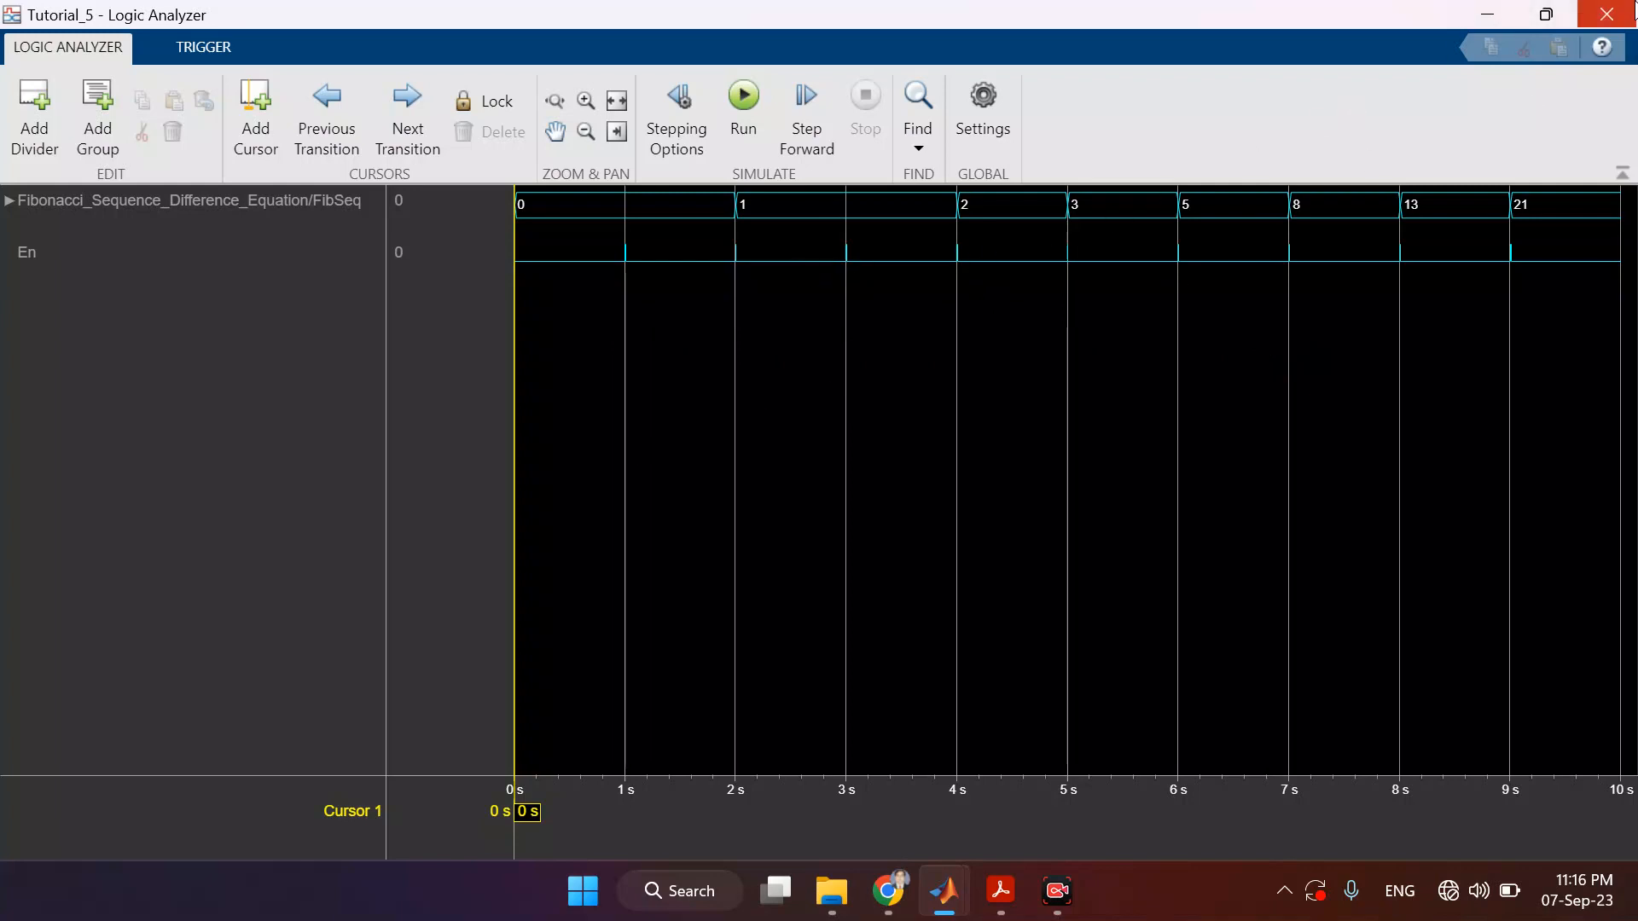
pyautogui.click(1606, 14)
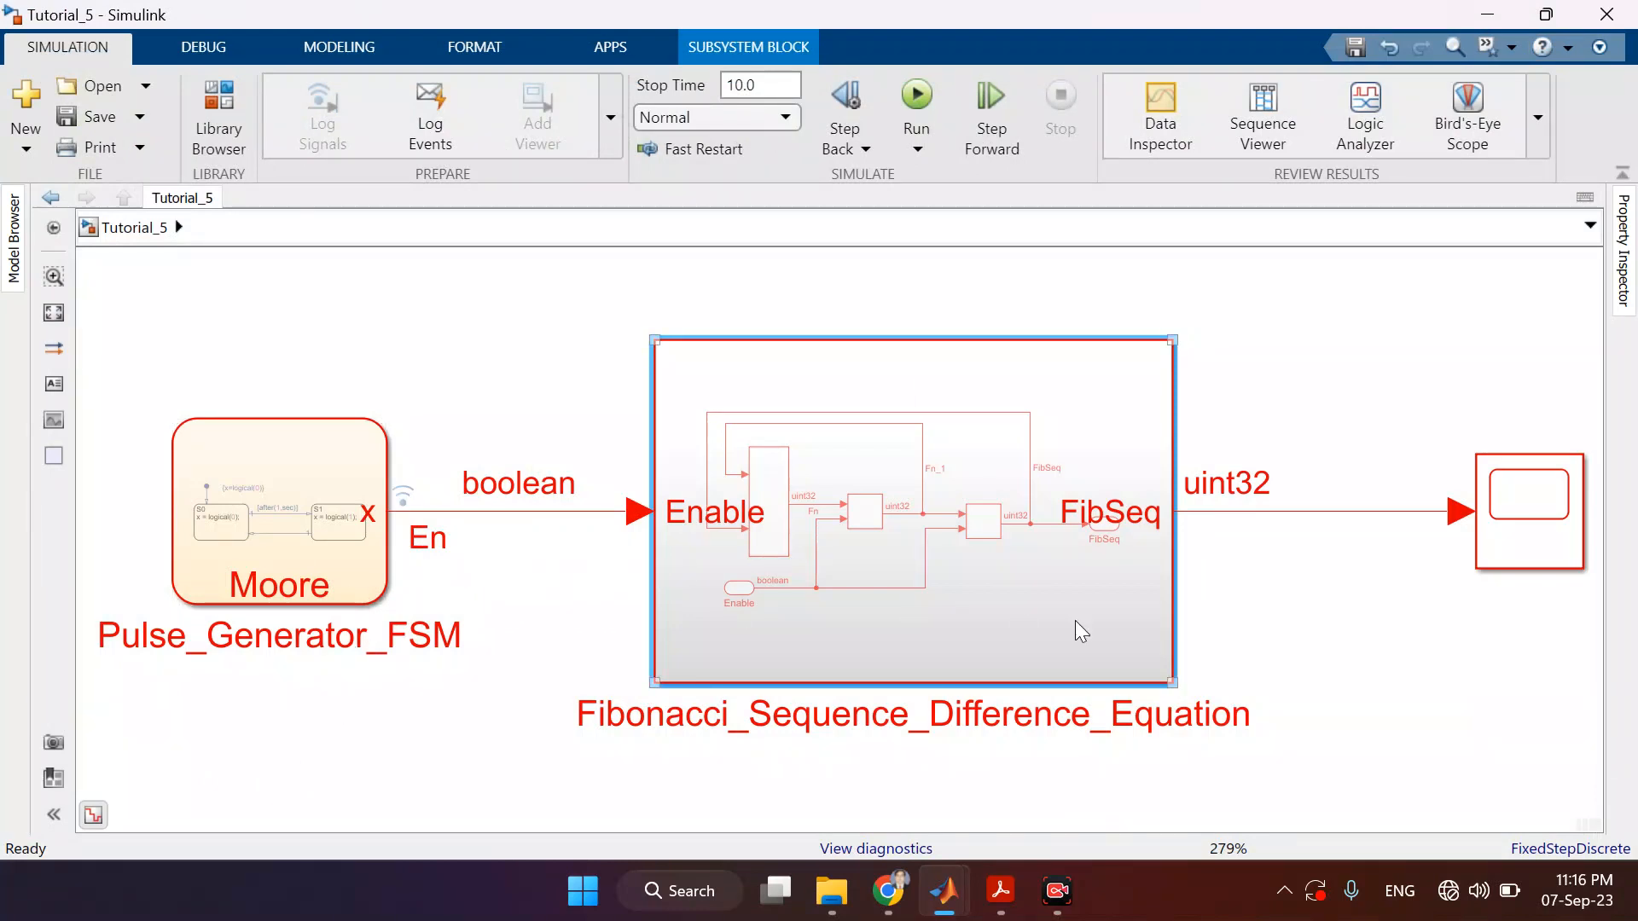
# - Rename the En signal from Pulse_Generator_FSM to Enable
pyautogui.click(444, 542)
pyautogui.write('able')
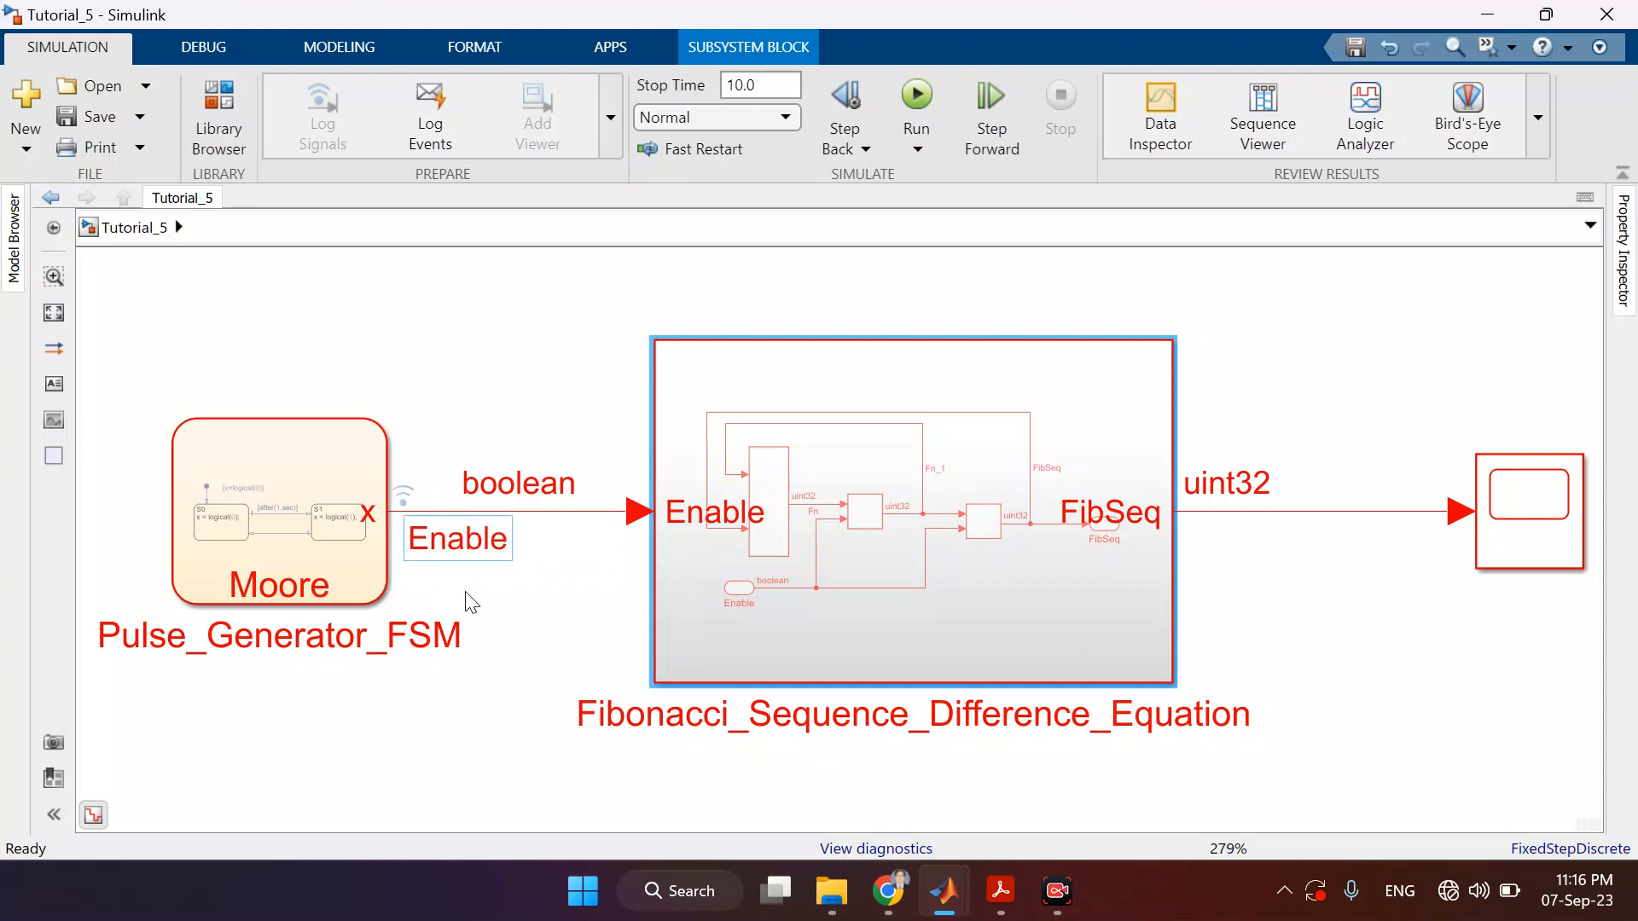
pyautogui.click(520, 649)
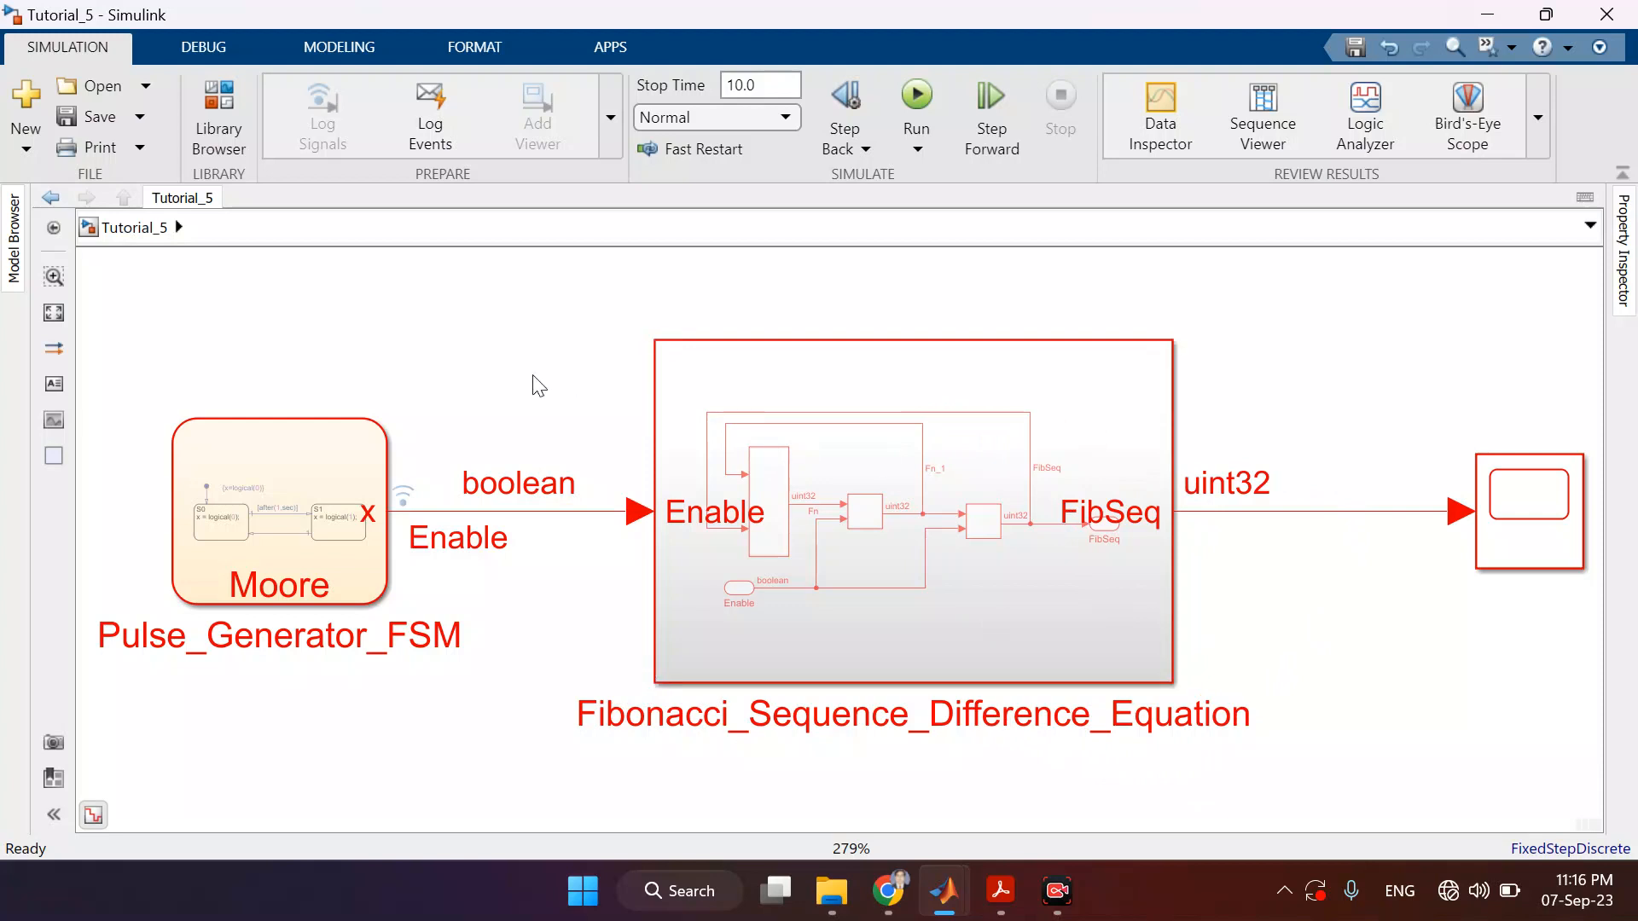
# - Open the Tutorial_4.slx model, copy its Up_Down_Counter_HDL subsystem, and return to the Tutorial_5 model
pyautogui.click(99, 88)
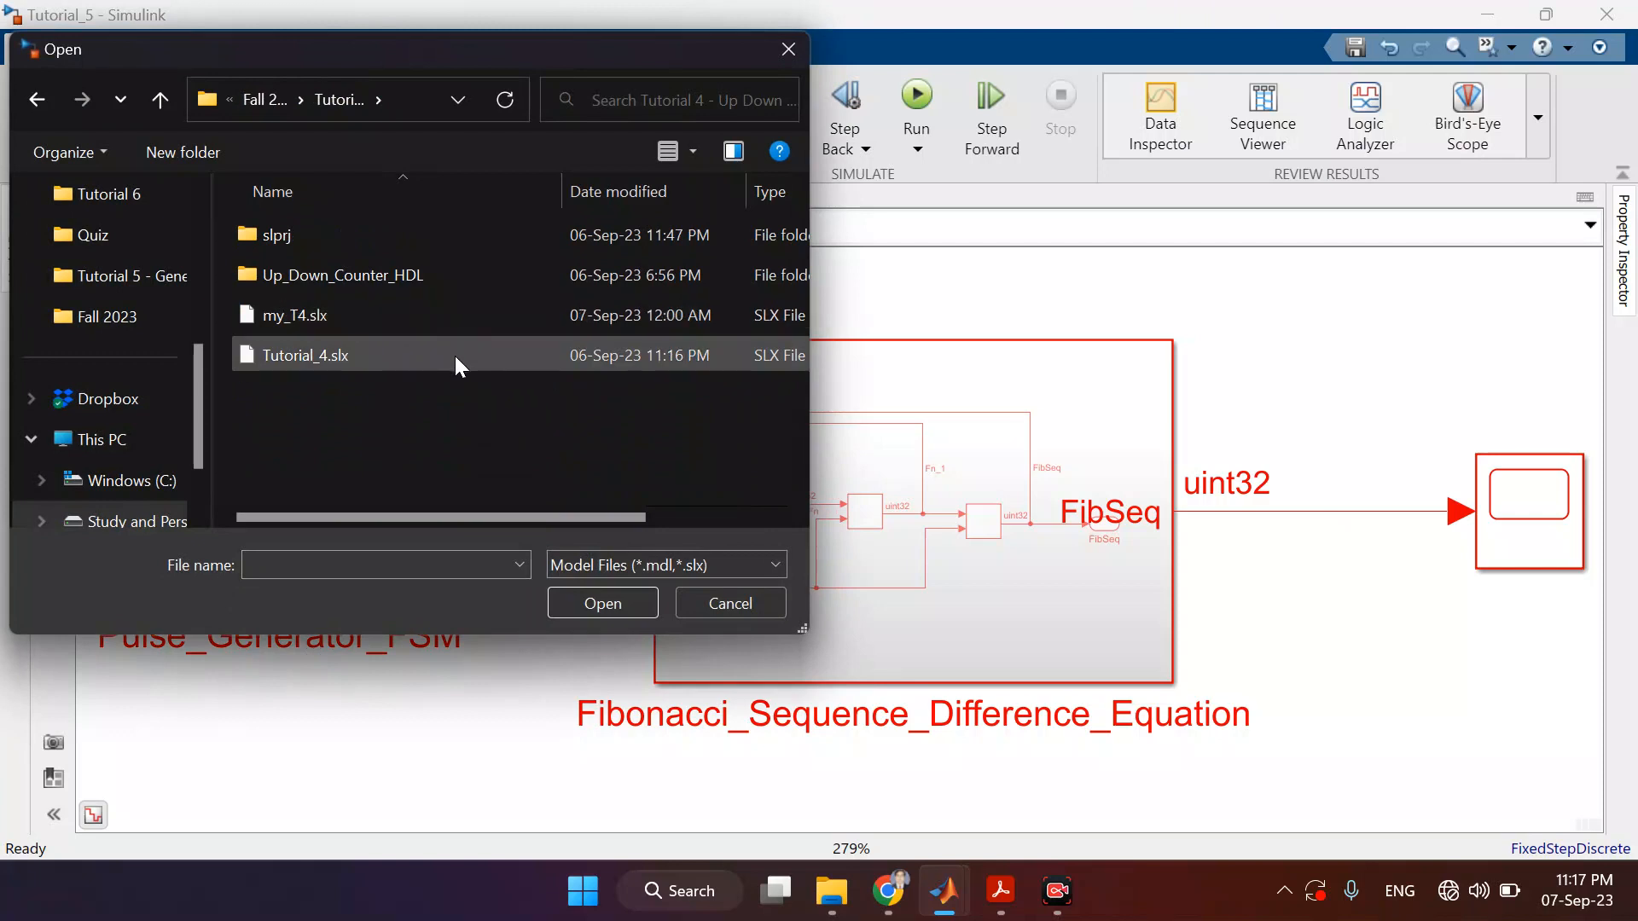
pyautogui.doubleClick(315, 356)
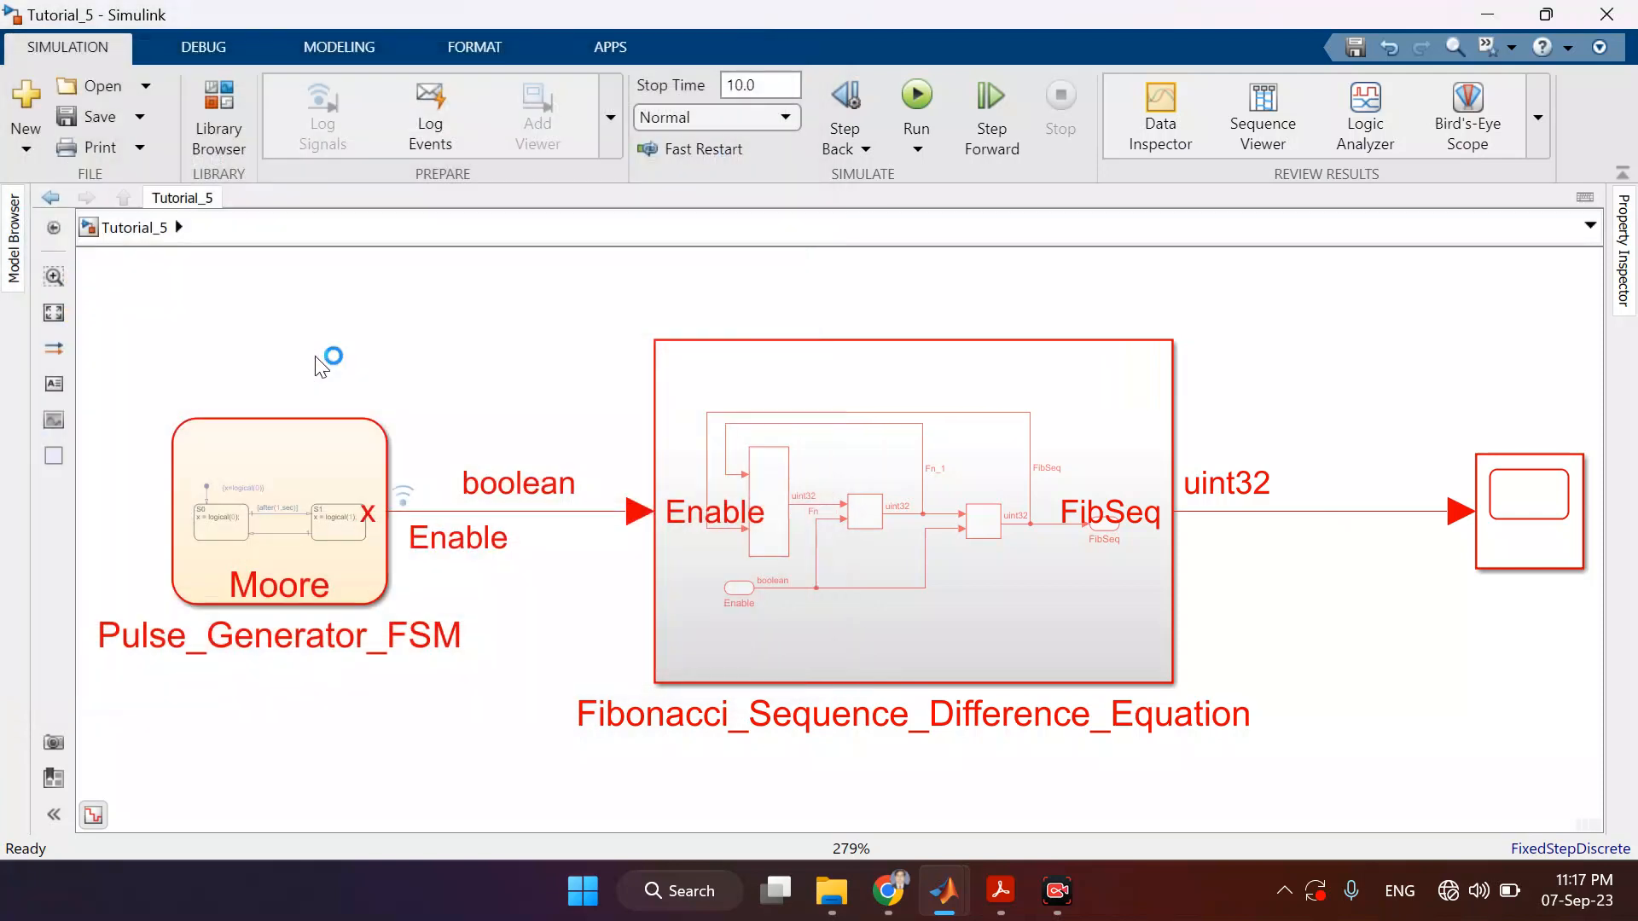
pyautogui.click(939, 550)
pyautogui.moveTo(953, 916)
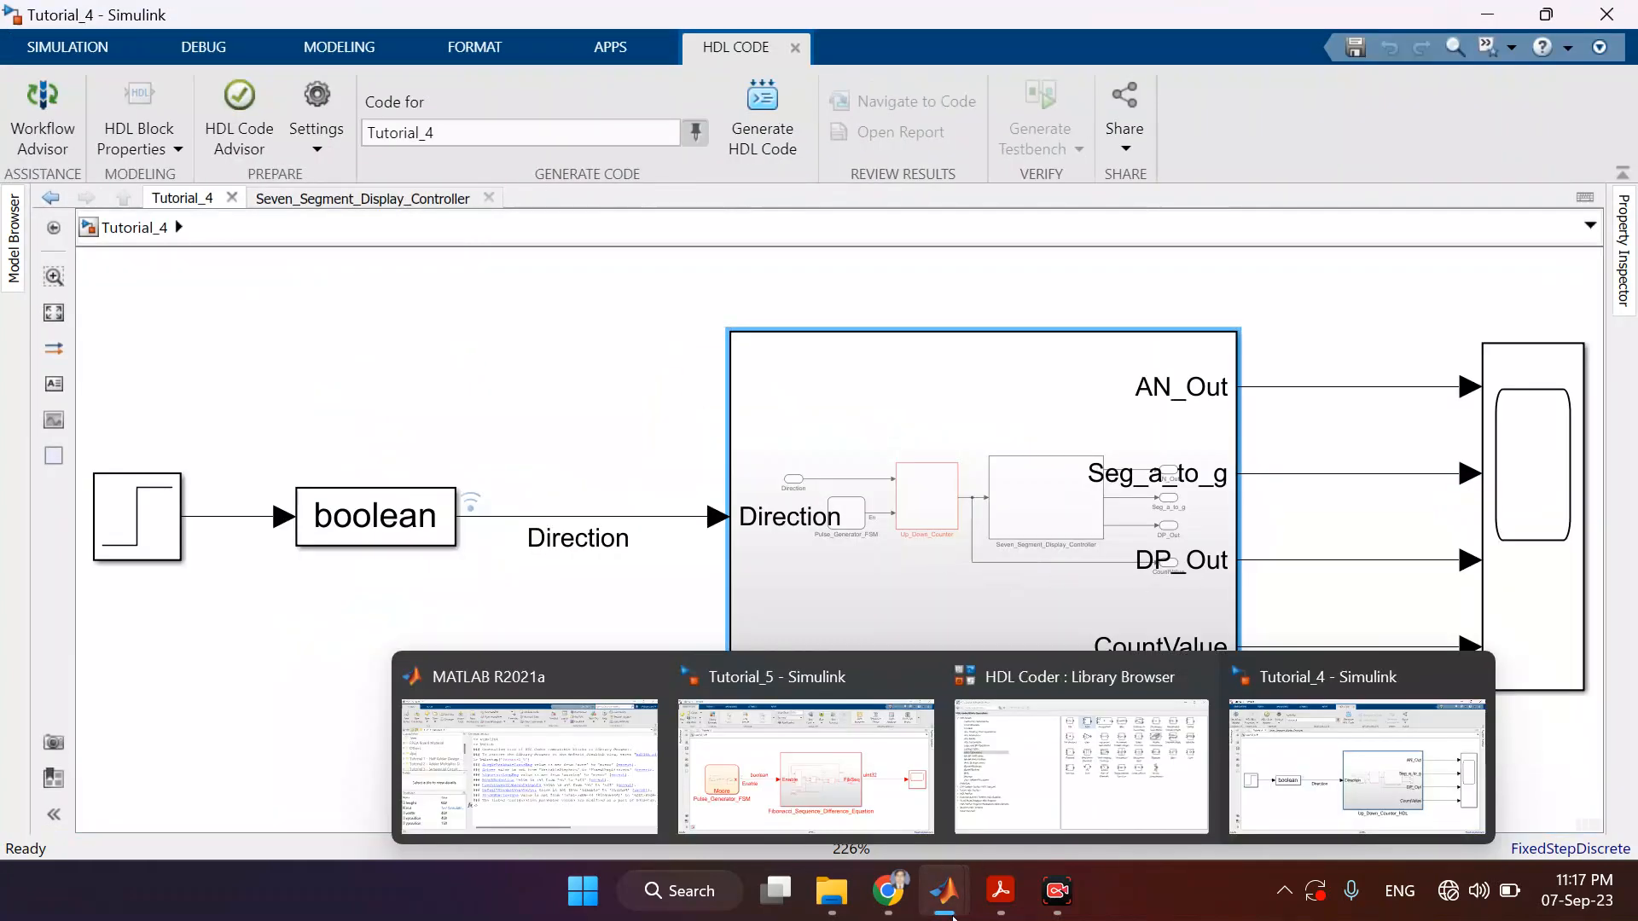
pyautogui.click(888, 834)
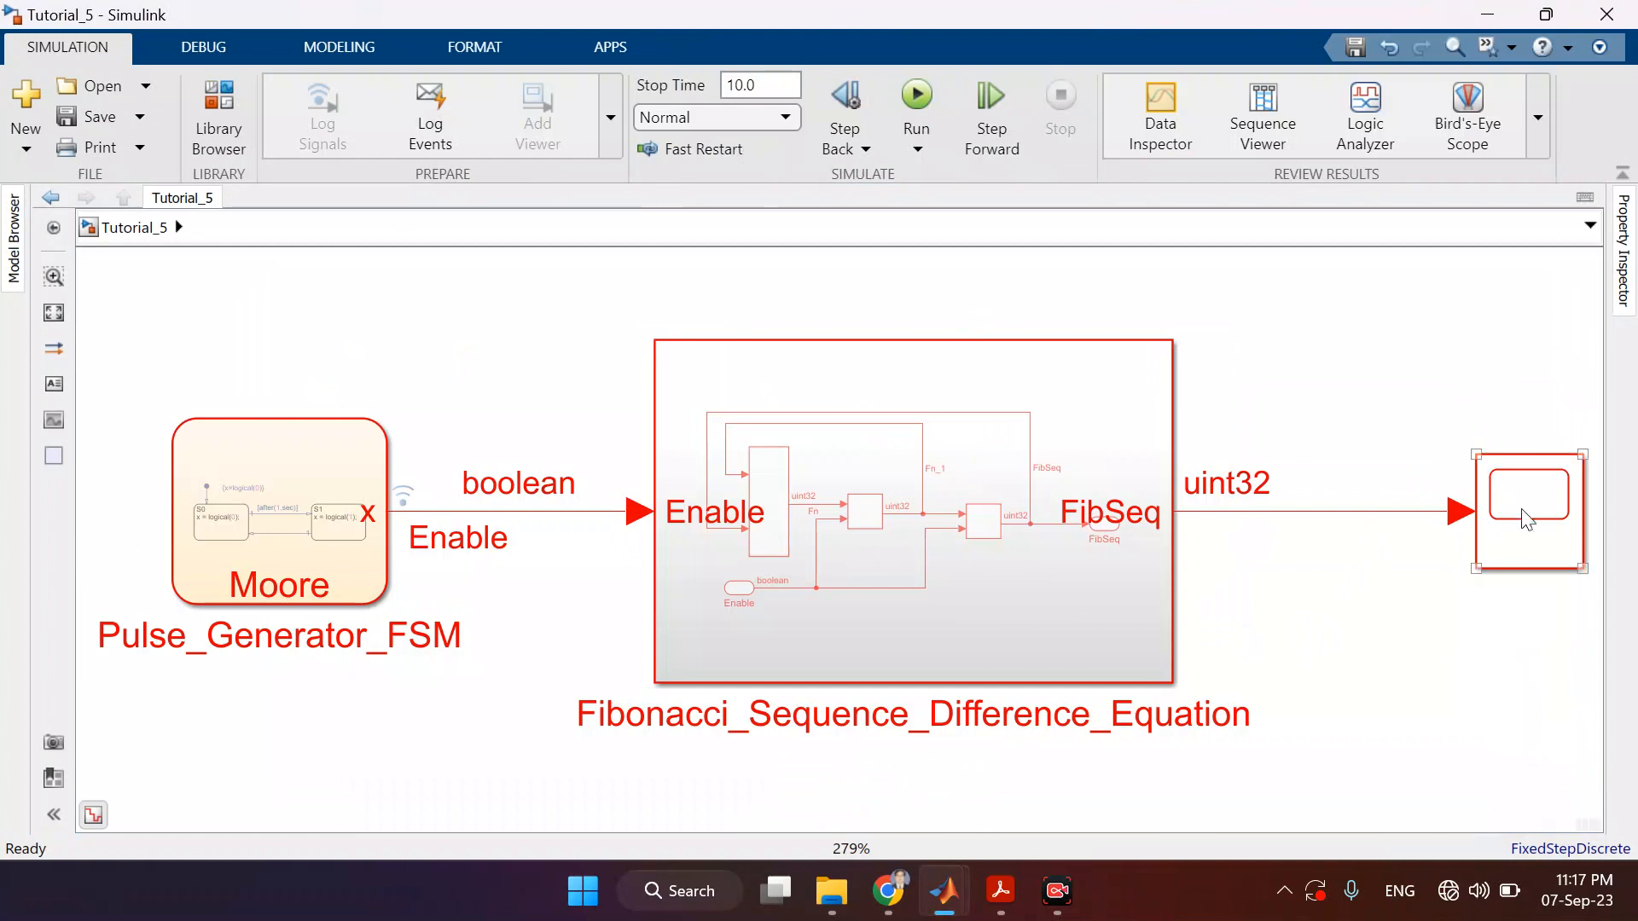
# - Delete the scope block together with the signal line that connects it to the FibSeq output
pyautogui.click(1381, 512)
pyautogui.press('Delete')
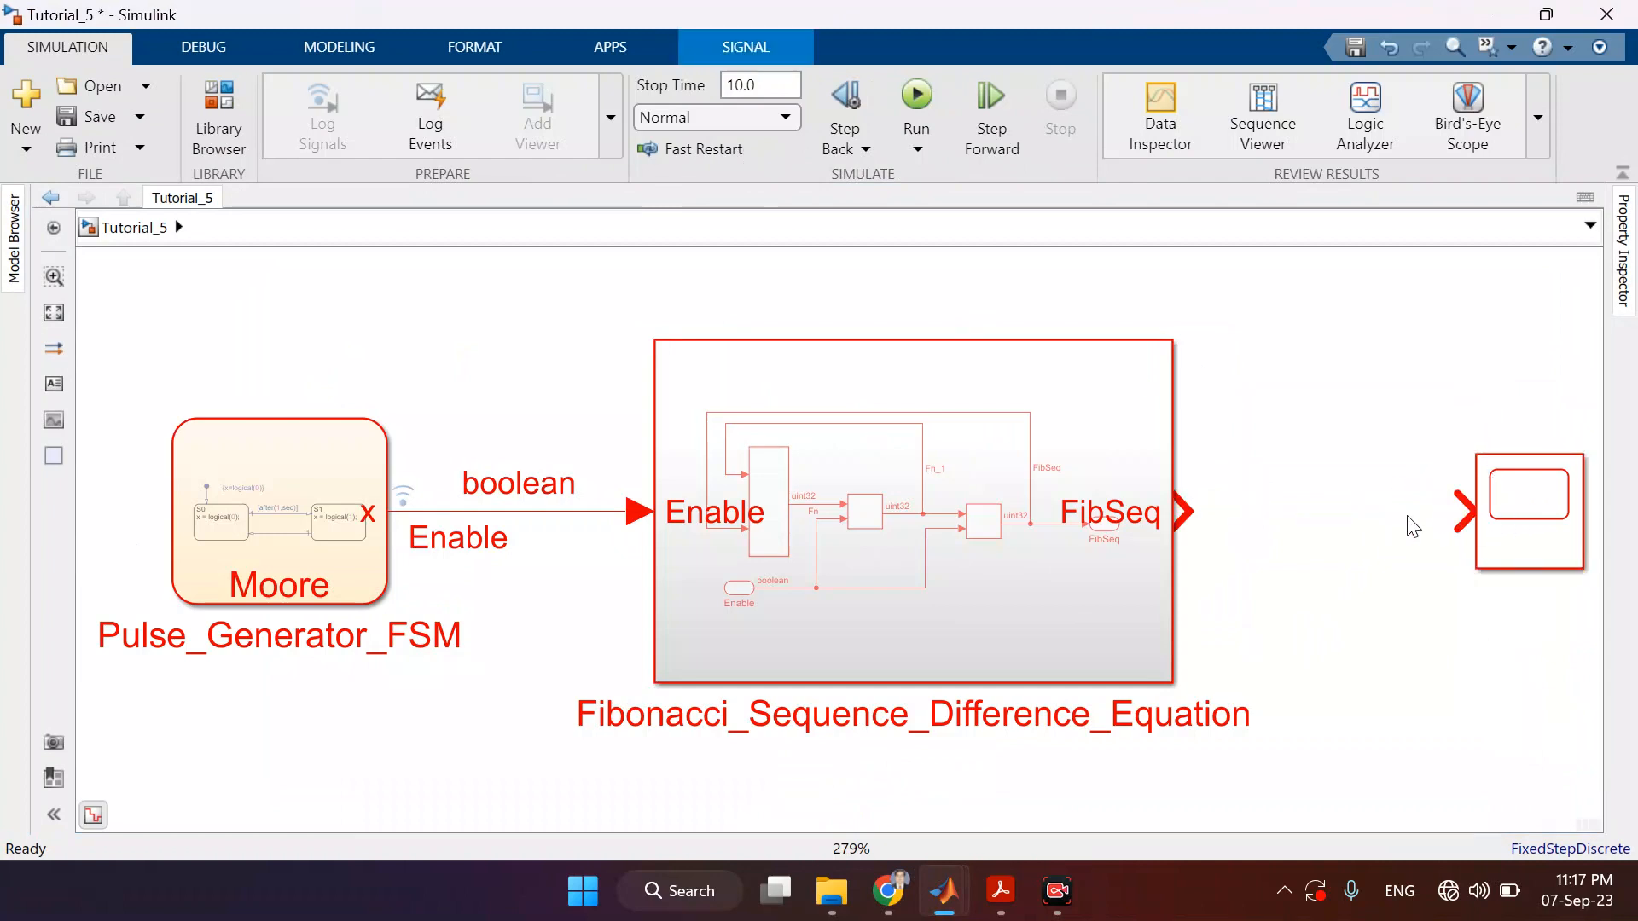
pyautogui.click(1508, 526)
pyautogui.press('Delete')
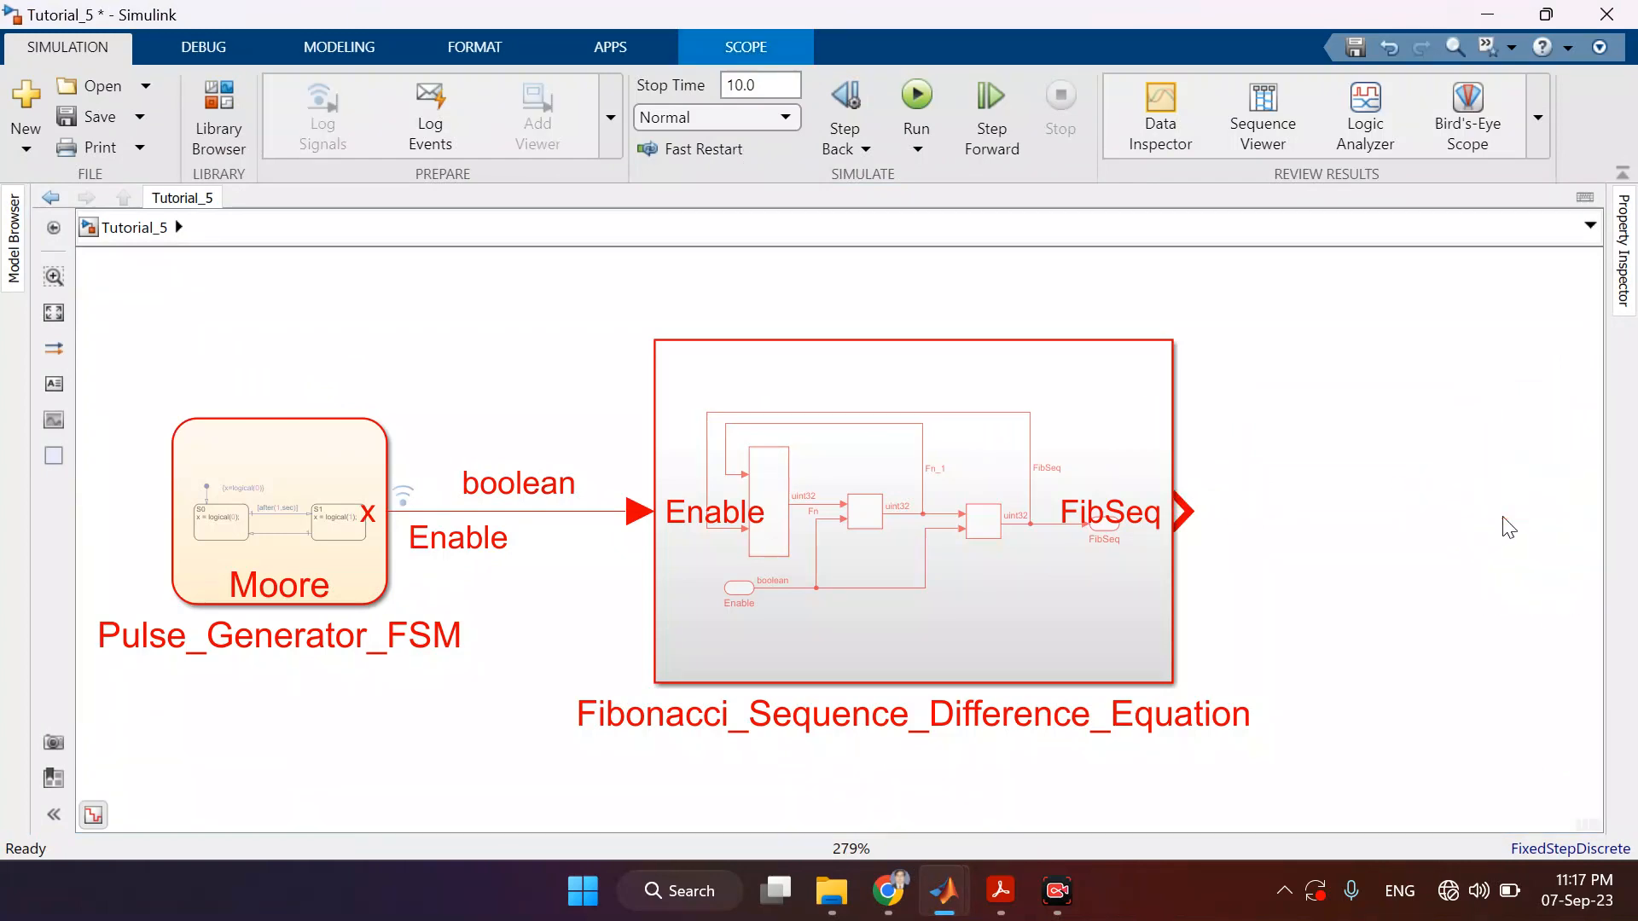
# - Paste Up_Down_Counter_HDL, copy its Seven_Segment_Display_Controller to the top level beside the Fibonacci subsystem, and delete the pasted counter
pyautogui.hotkey('ctrl', '-')
pyautogui.hotkey('ctrl', '-')
pyautogui.hotkey('ctrl', '-')
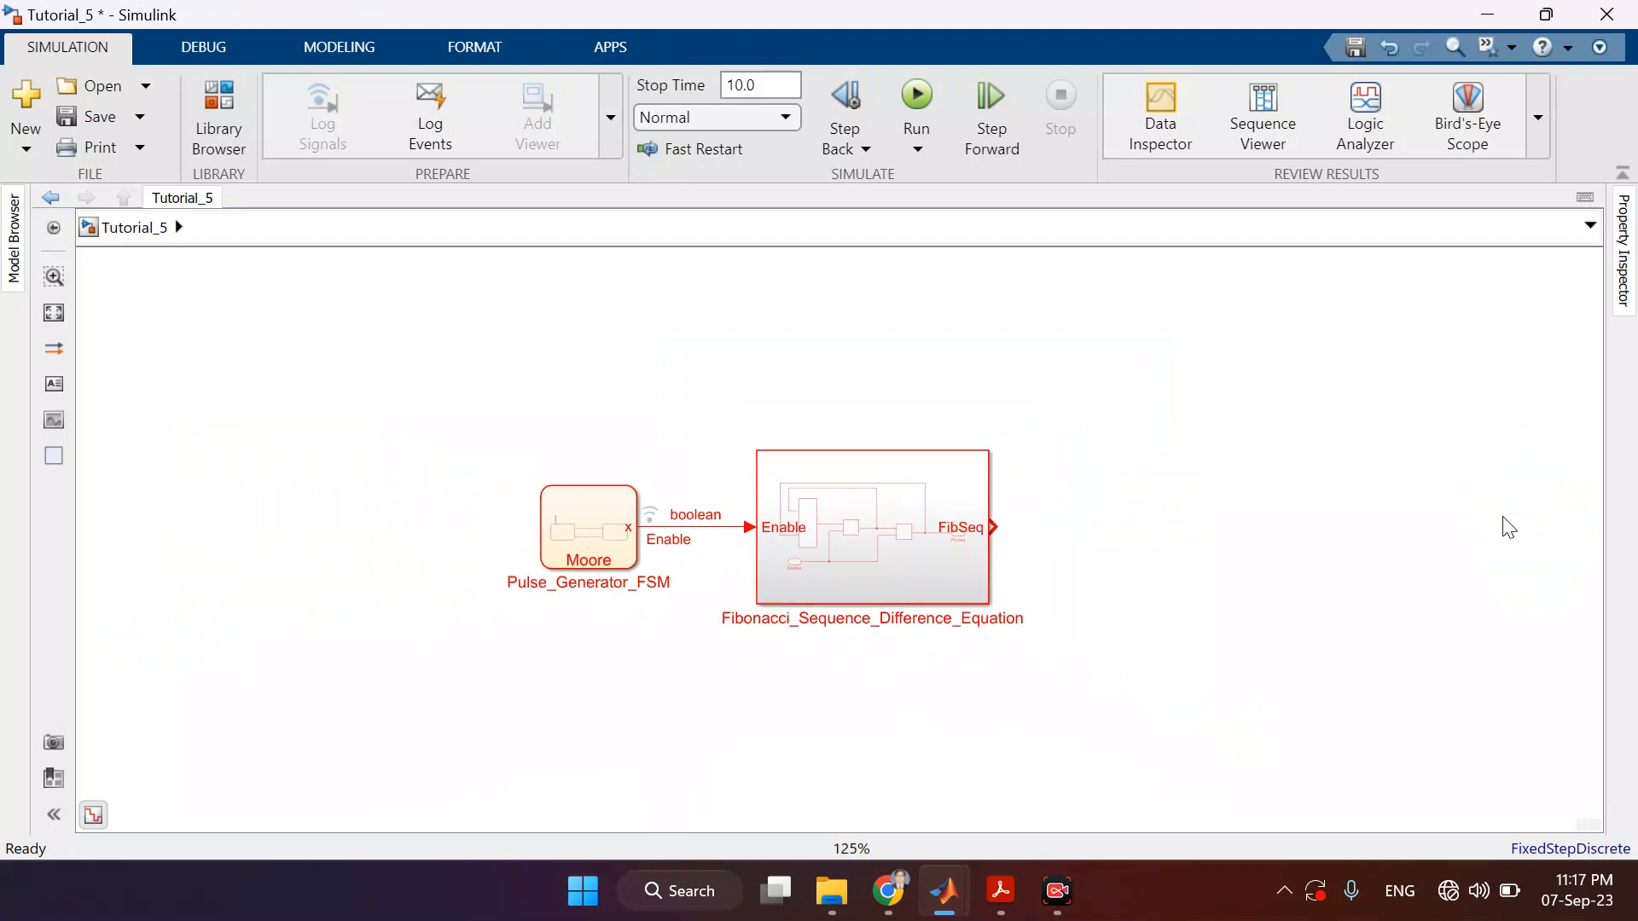
pyautogui.click(1548, 608)
pyautogui.moveTo(1536, 607); pyautogui.dragTo(1143, 552)
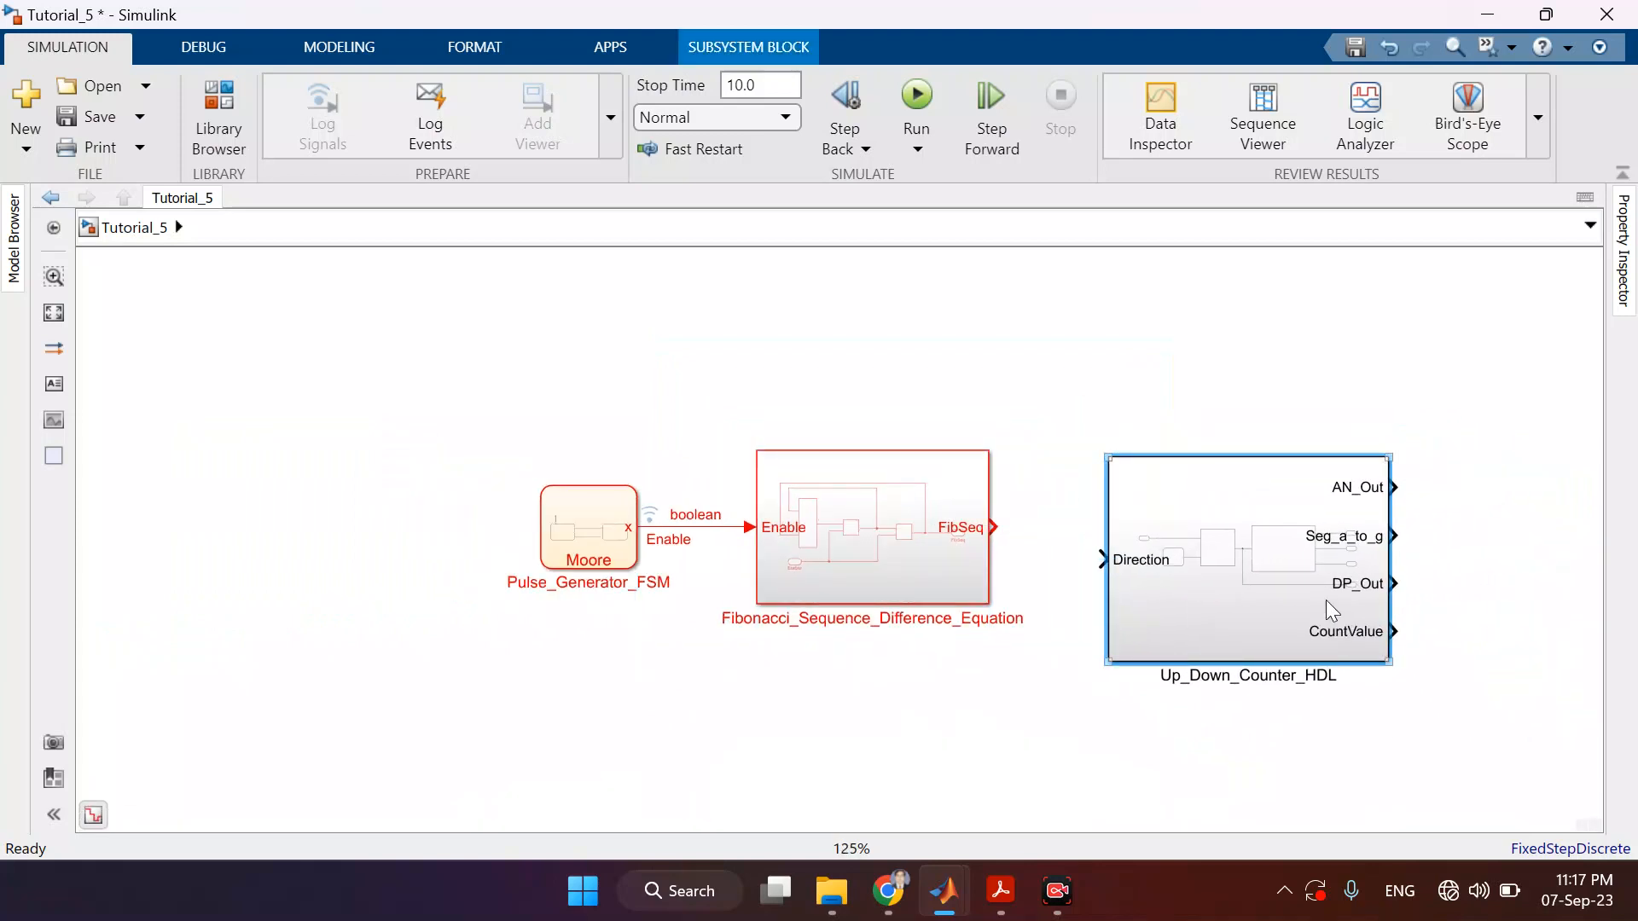
pyautogui.doubleClick(1295, 580)
pyautogui.click(1055, 476)
pyautogui.click(141, 227)
pyautogui.hotkey('ctrl', 'v')
pyautogui.moveTo(1261, 437); pyautogui.dragTo(1264, 499)
pyautogui.click(1222, 572)
pyautogui.press('Delete')
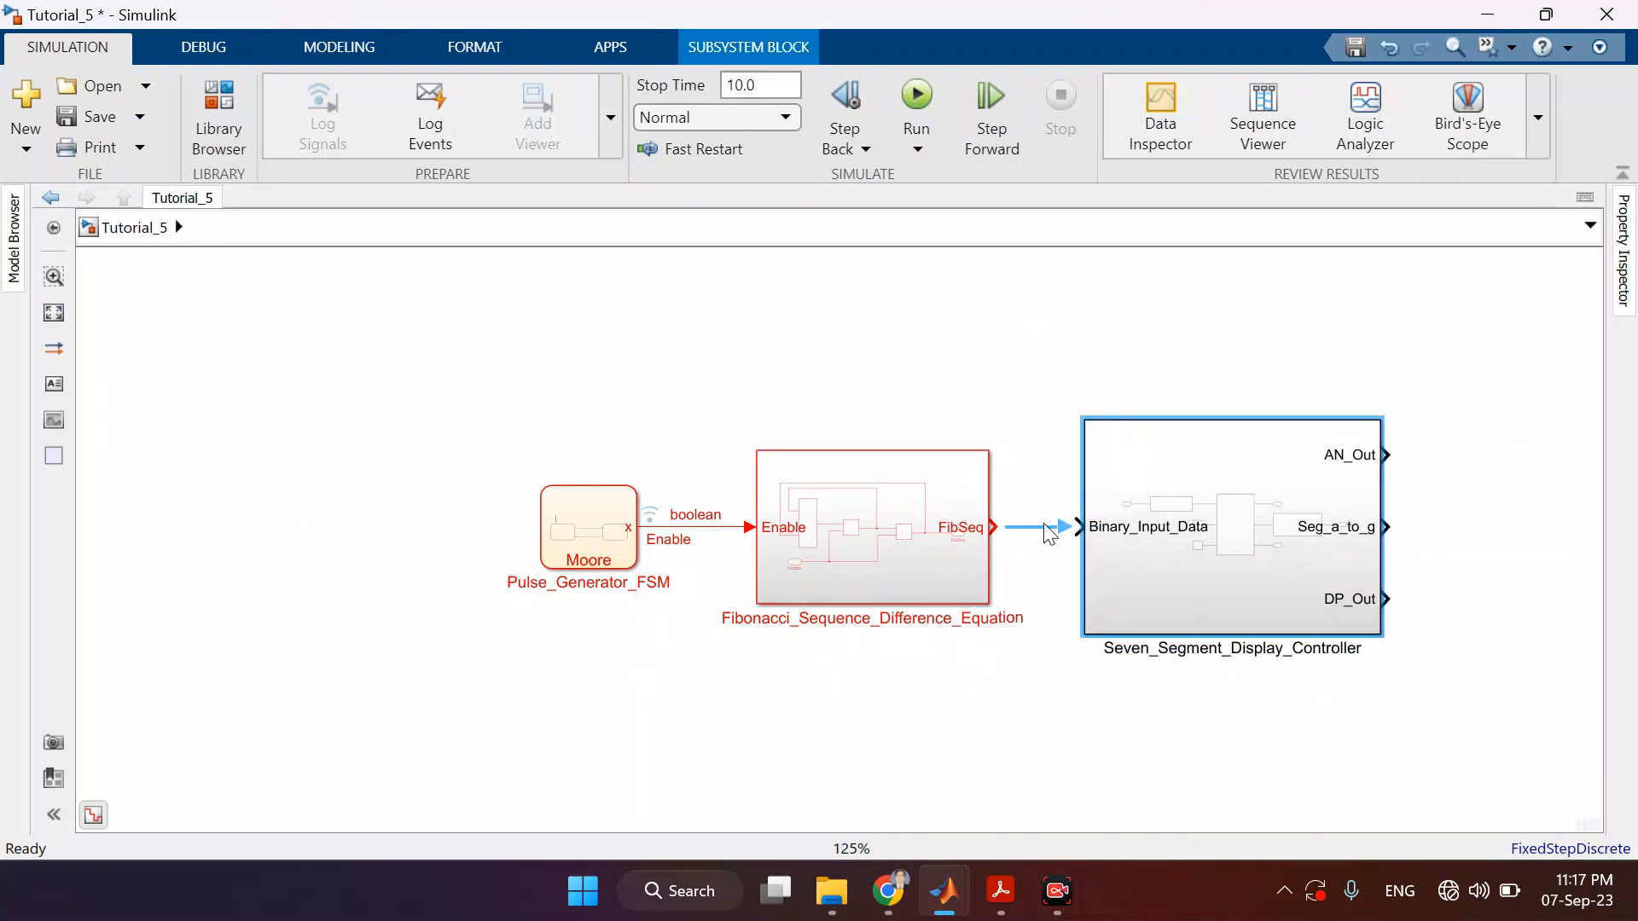
# - Connect FibSeq to the Binary_Input_Data input of Seven_Segment_Display_Controller and check the controller's contents
pyautogui.doubleClick(1278, 573)
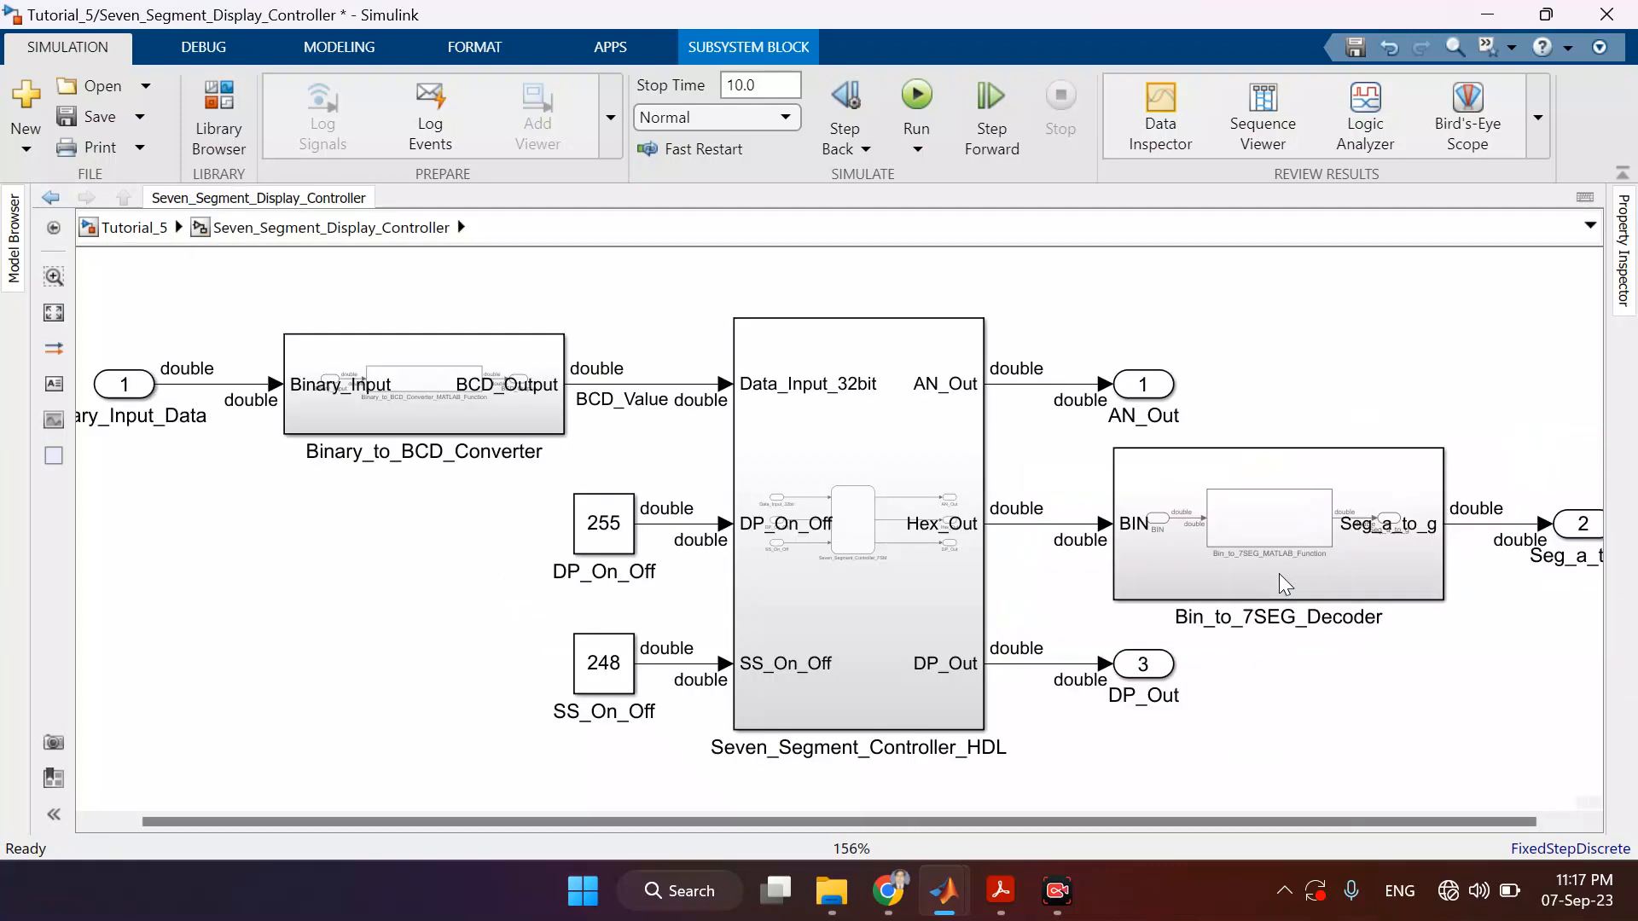
pyautogui.click(130, 227)
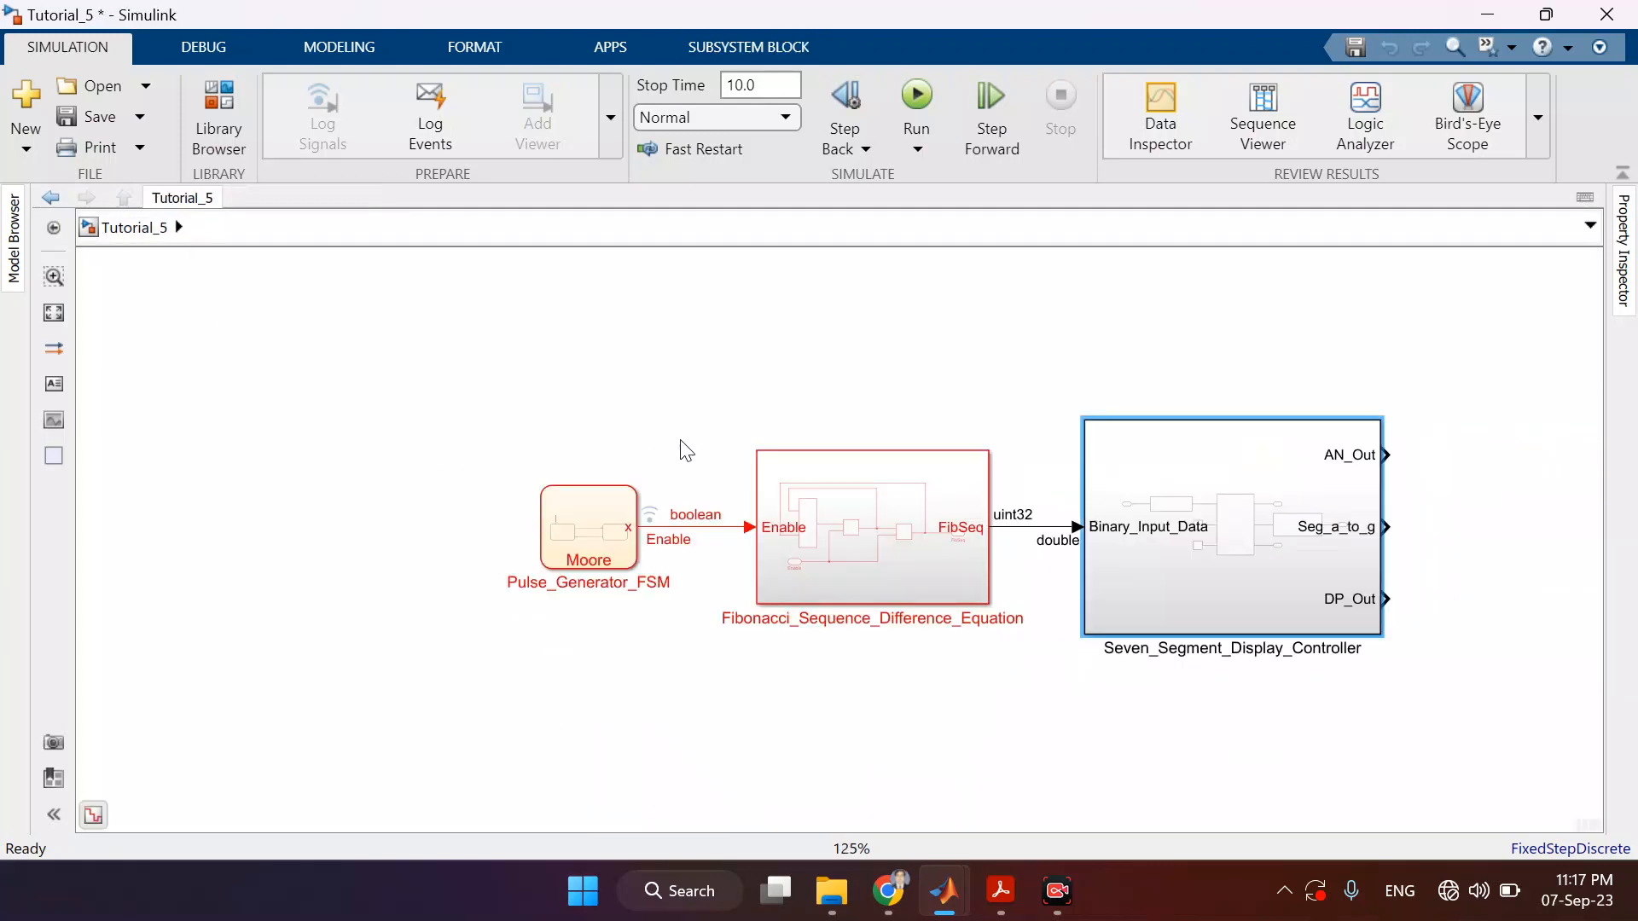
pyautogui.click(959, 514)
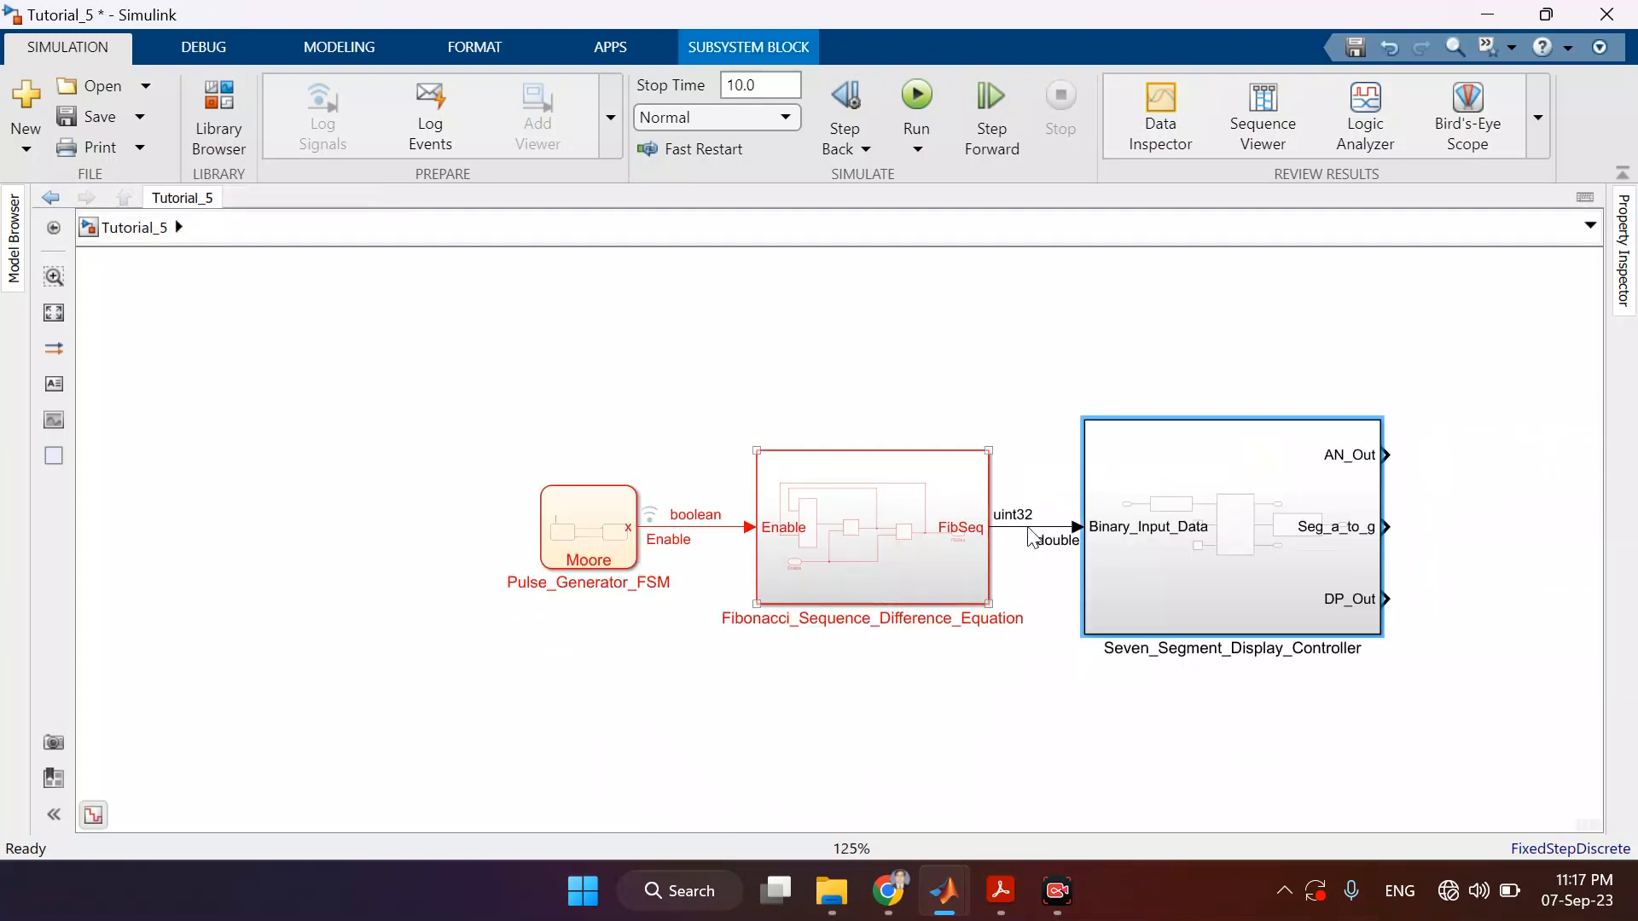
# - In the Binary_to_BCD_Converter MATLAB function inside Seven_Segment_Display_Controller, set Input_Width to 32 and save
pyautogui.click(1256, 544)
pyautogui.doubleClick(1254, 541)
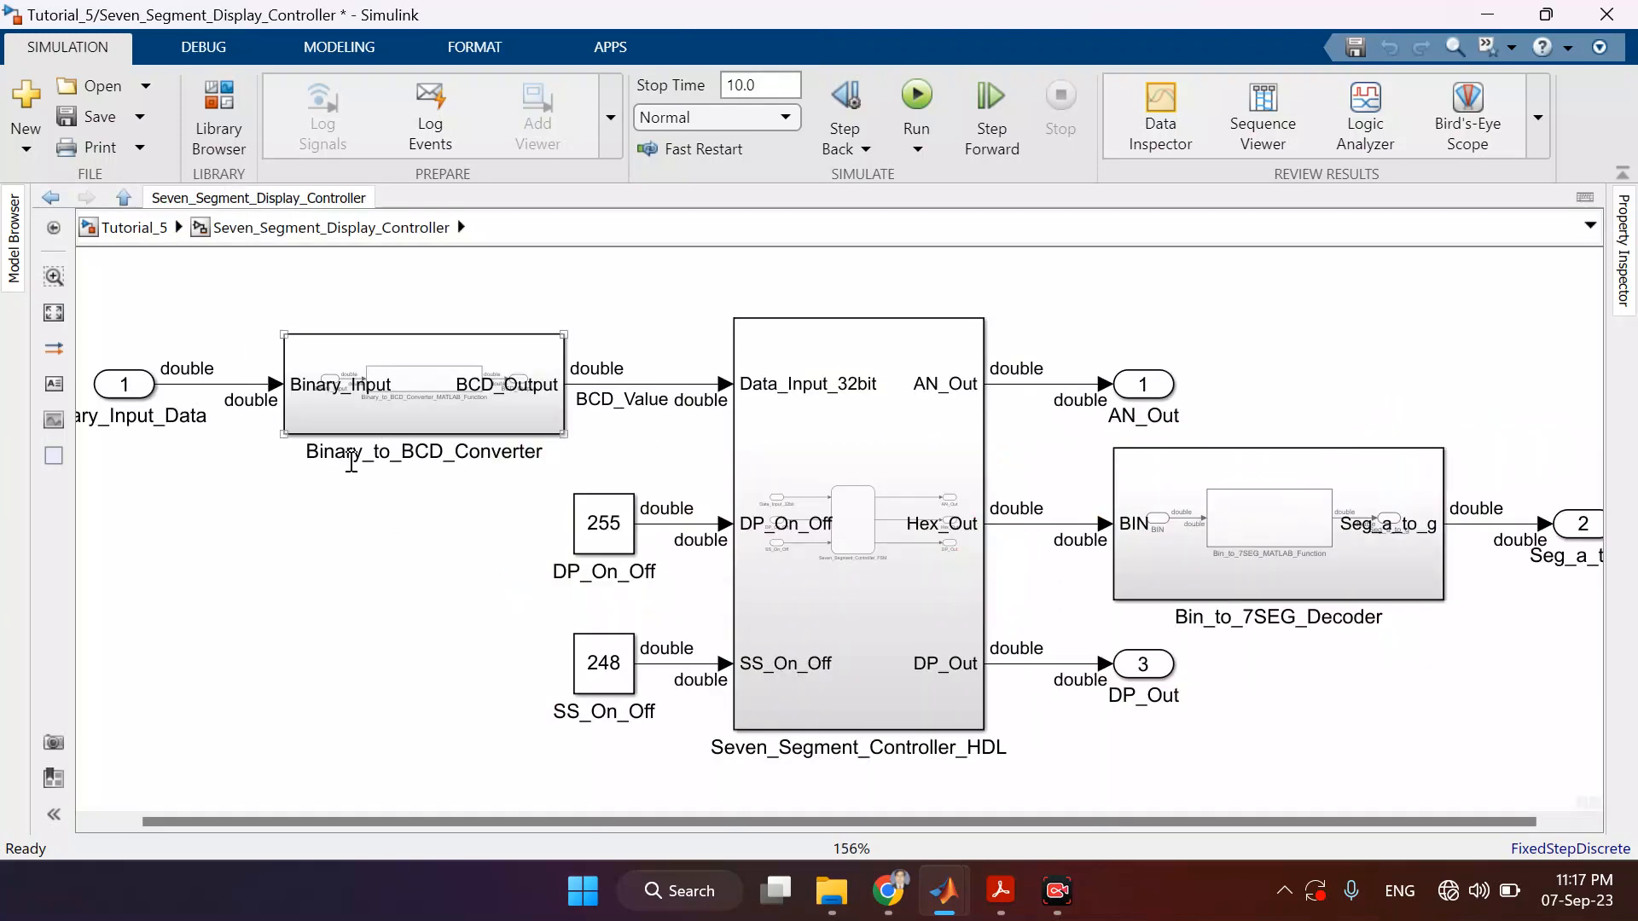
pyautogui.click(422, 408)
pyautogui.doubleClick(421, 407)
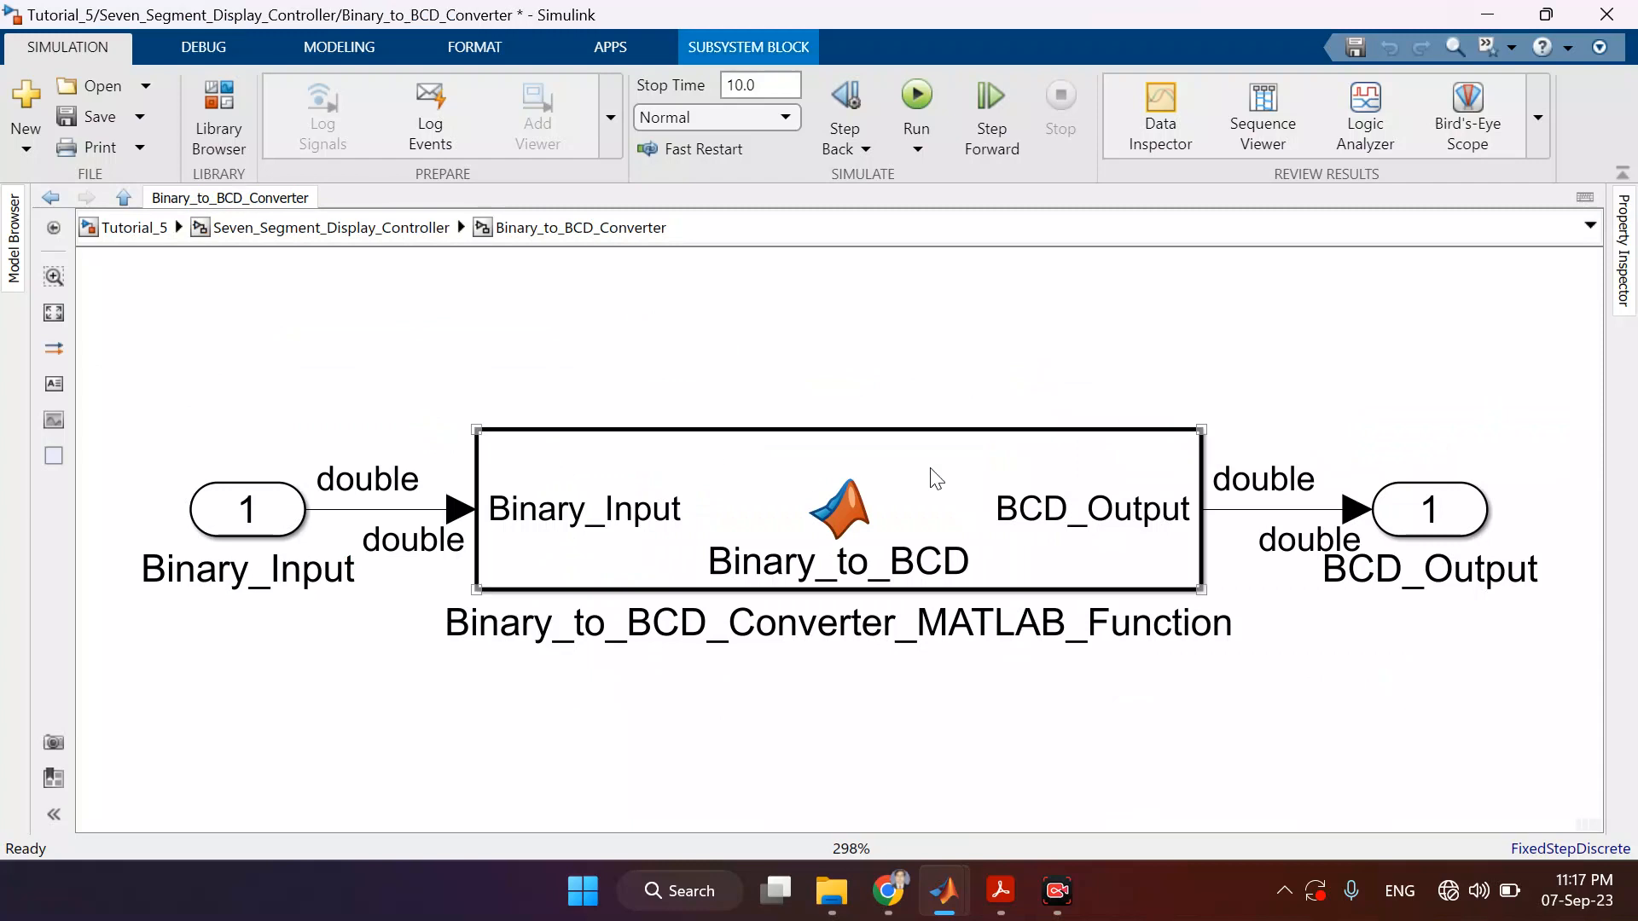
pyautogui.doubleClick(949, 498)
pyautogui.doubleClick(789, 377)
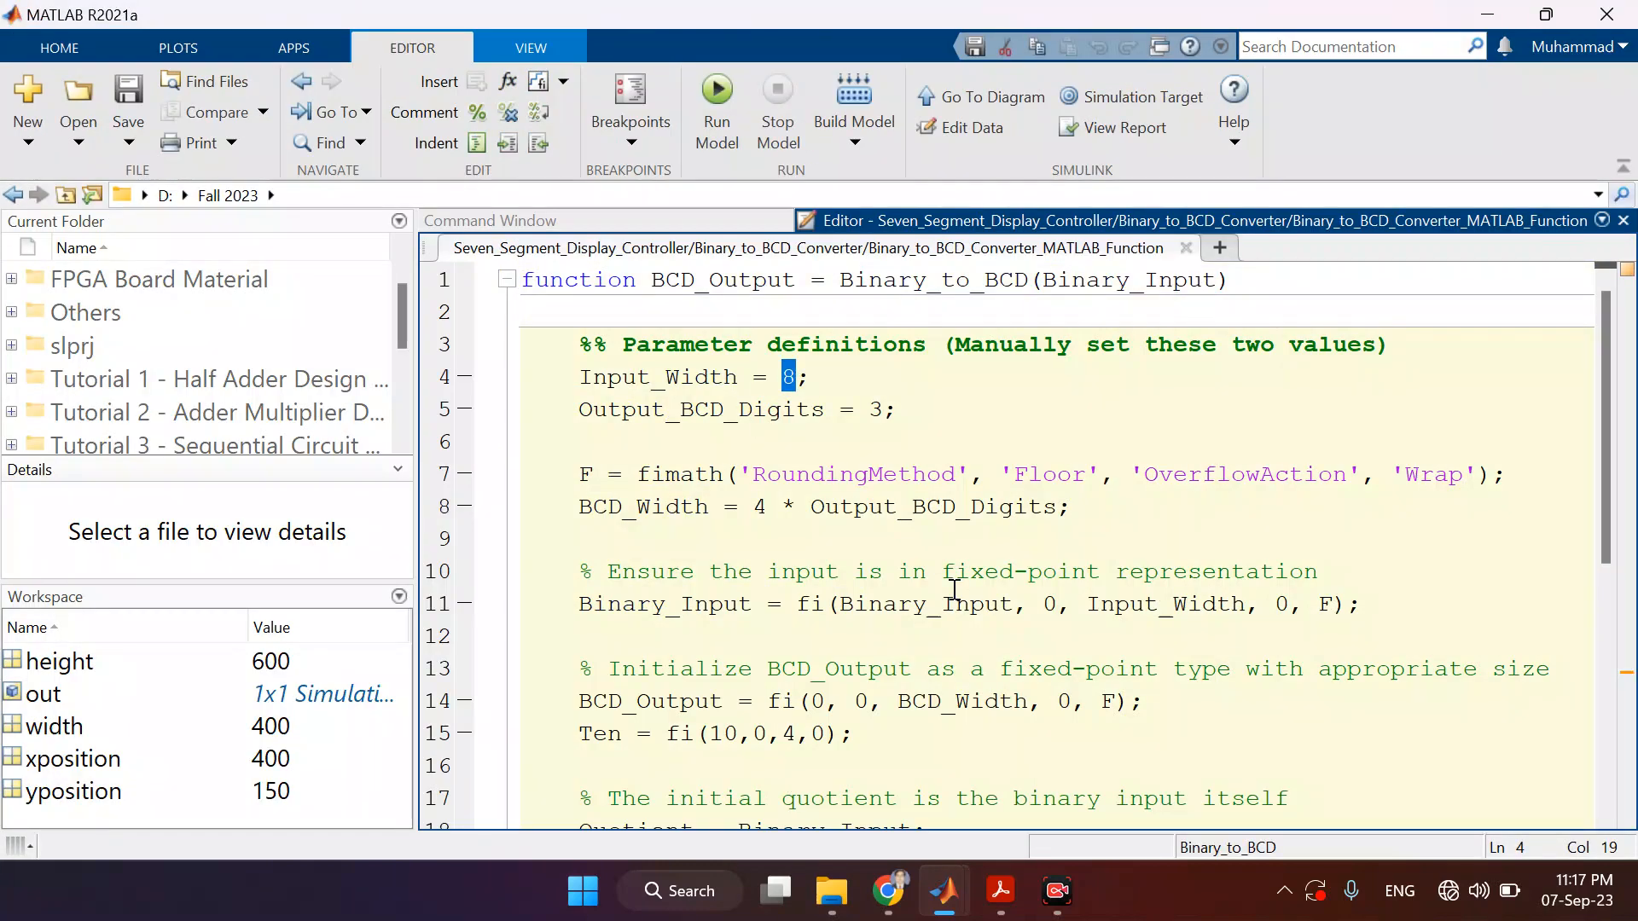
pyautogui.write('32')
pyautogui.hotkey('ctrl', 's')
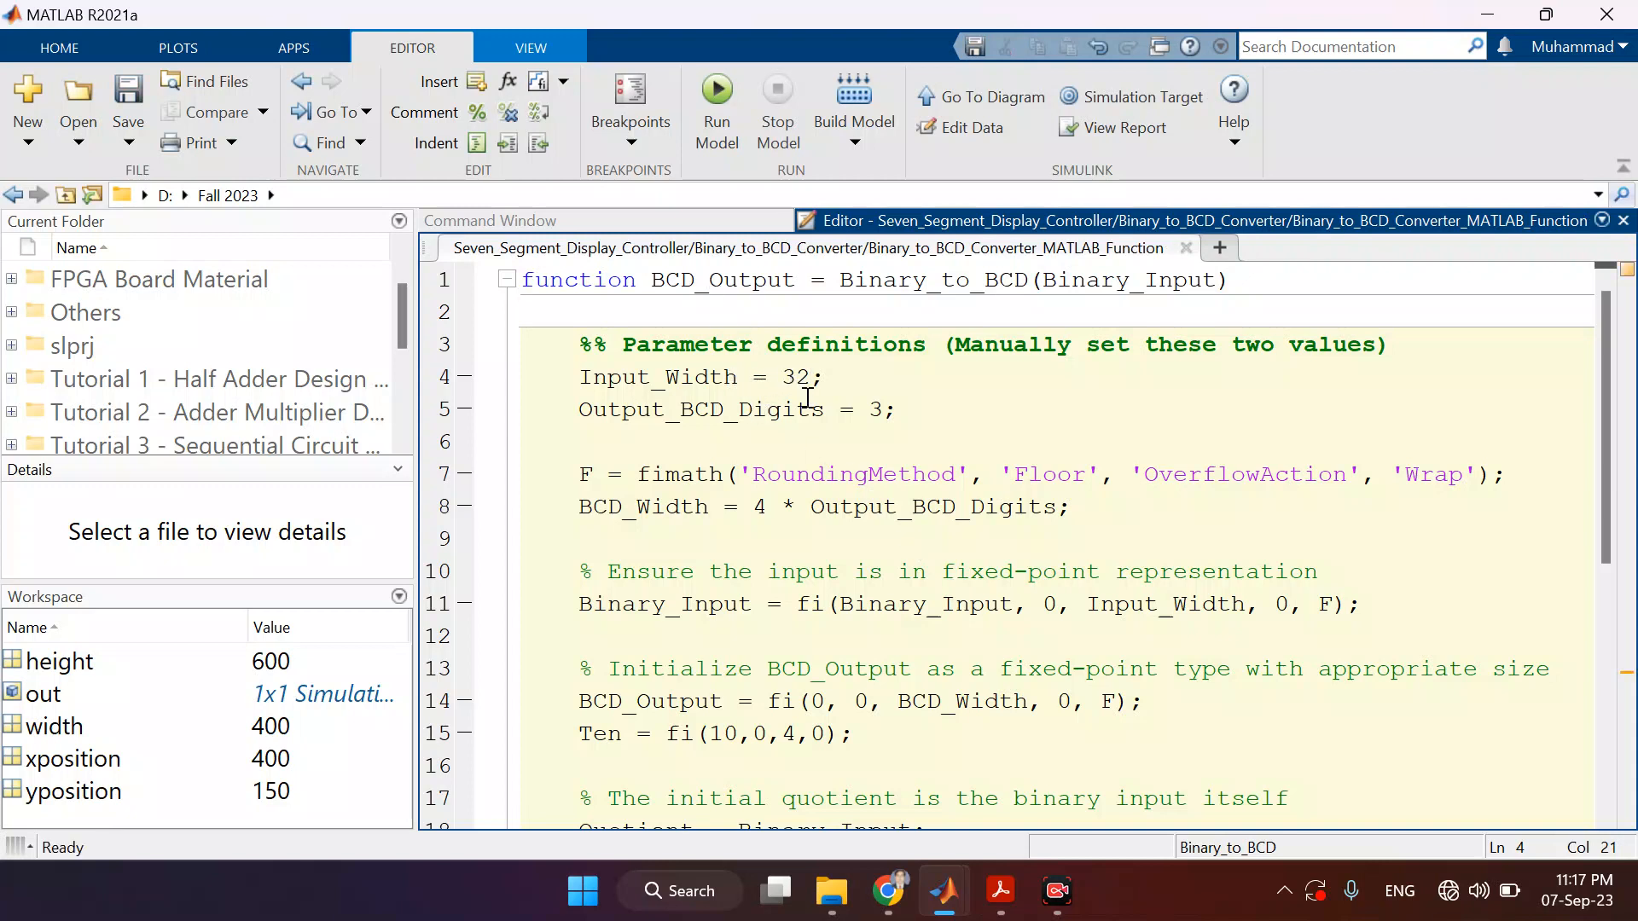
# - Clear the MATLAB Command Window, evaluate 2^32, and show the full value with vpa(ans) to examine its digits
pyautogui.click(647, 220)
pyautogui.write('clc')
pyautogui.press('Return')
pyautogui.write('2')
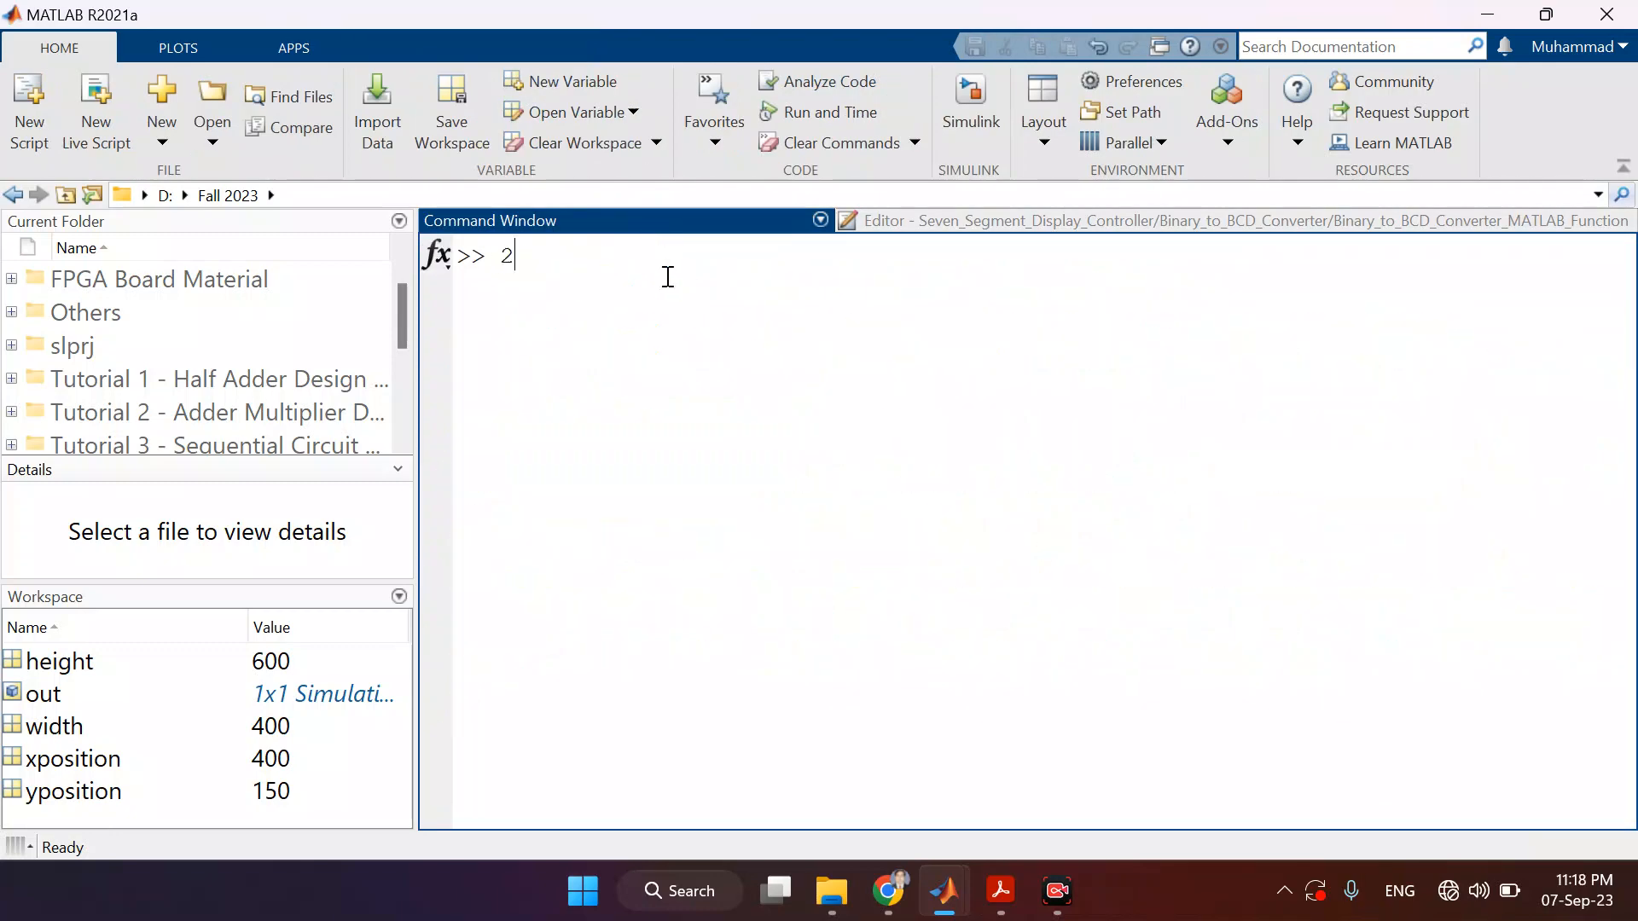
pyautogui.write('^32')
pyautogui.press('Return')
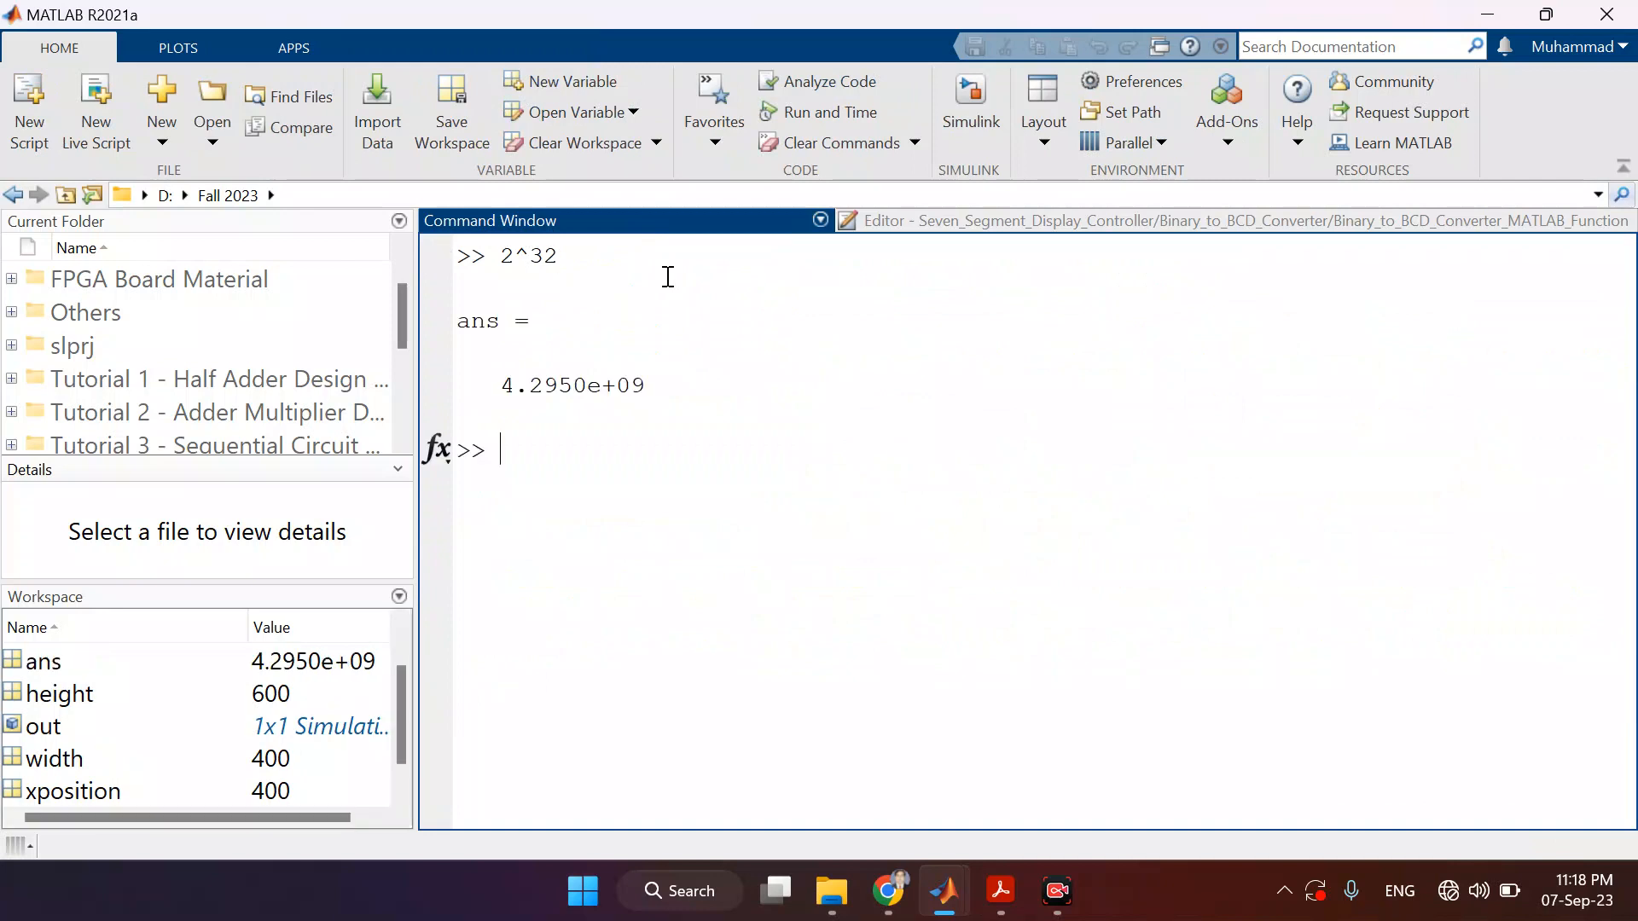
pyautogui.write('vpa(ans)')
pyautogui.press('Return')
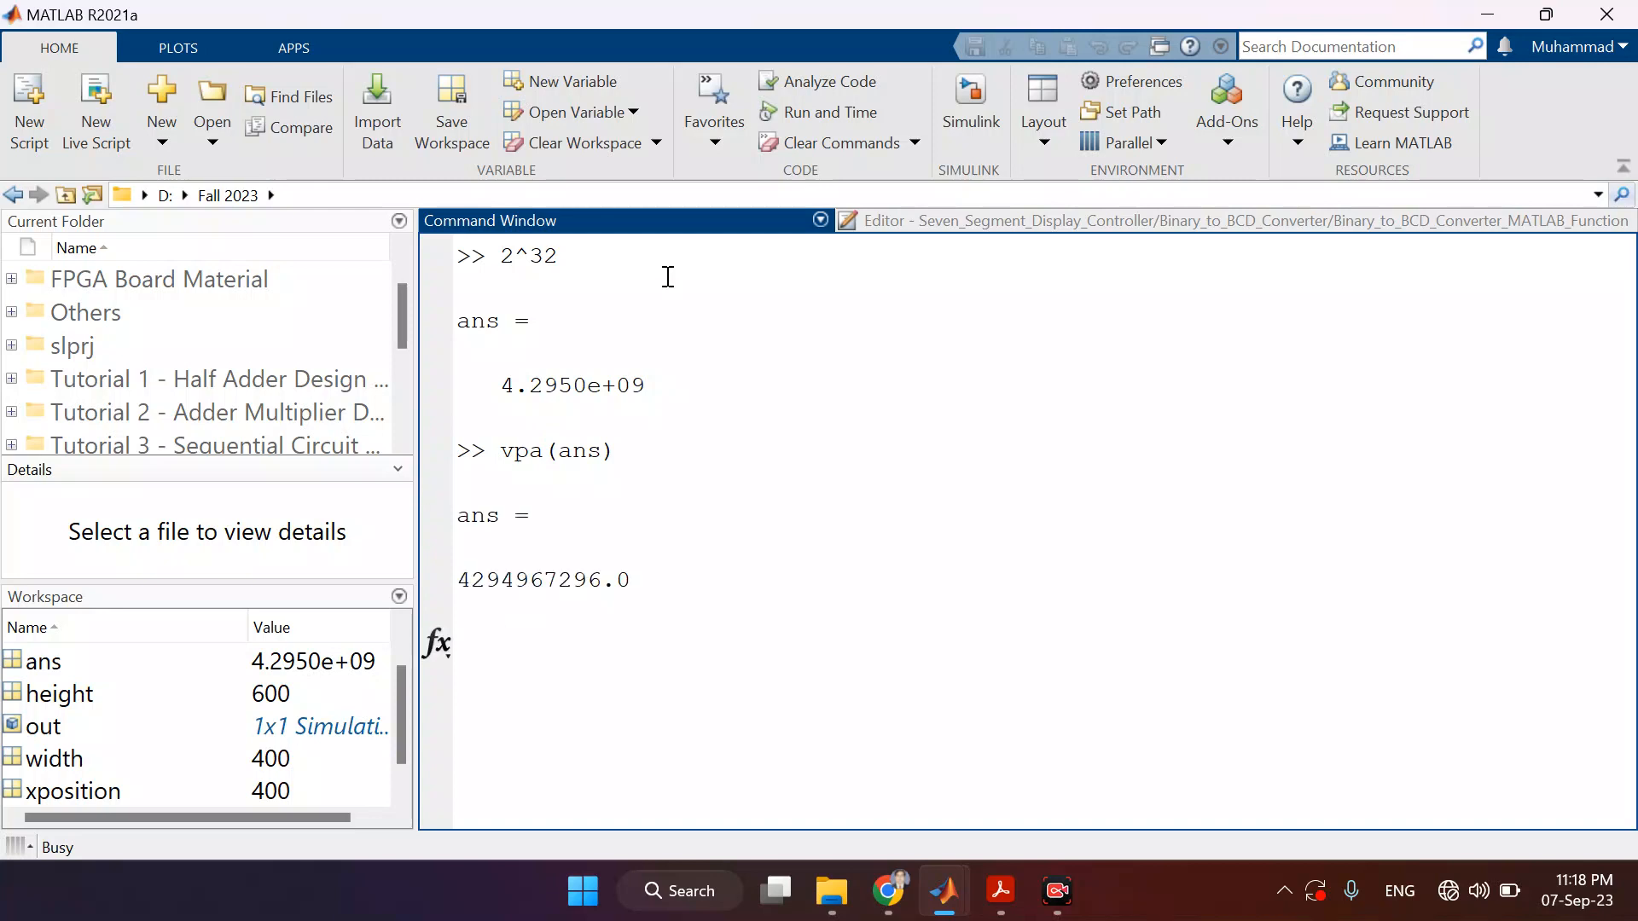
pyautogui.moveTo(603, 579); pyautogui.dragTo(463, 582)
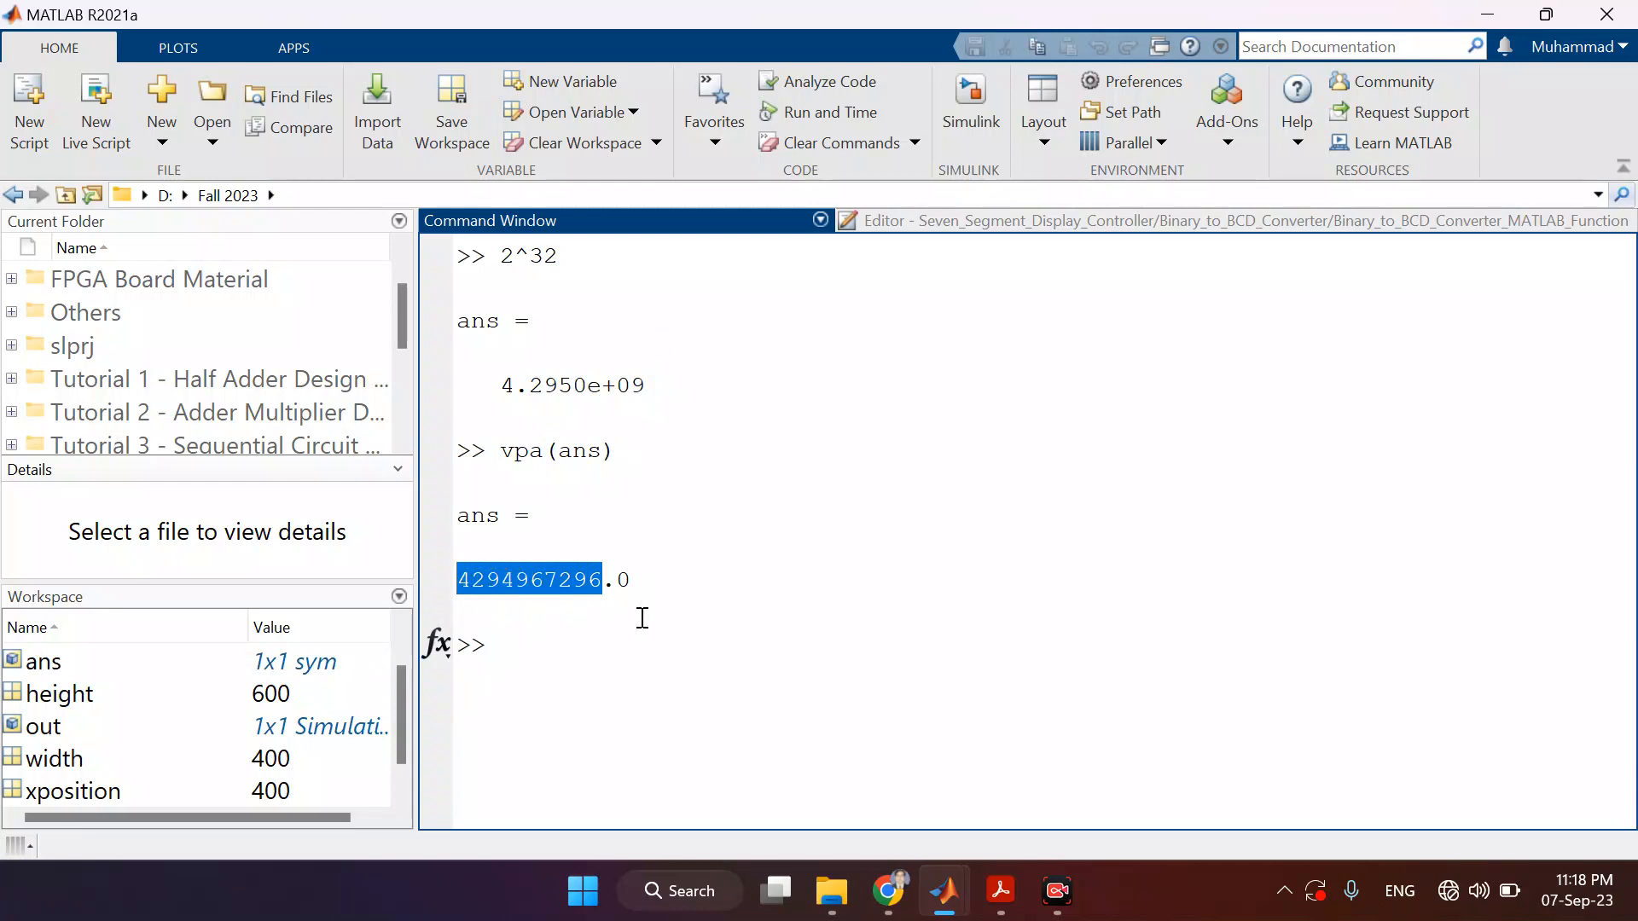
pyautogui.doubleClick(537, 256)
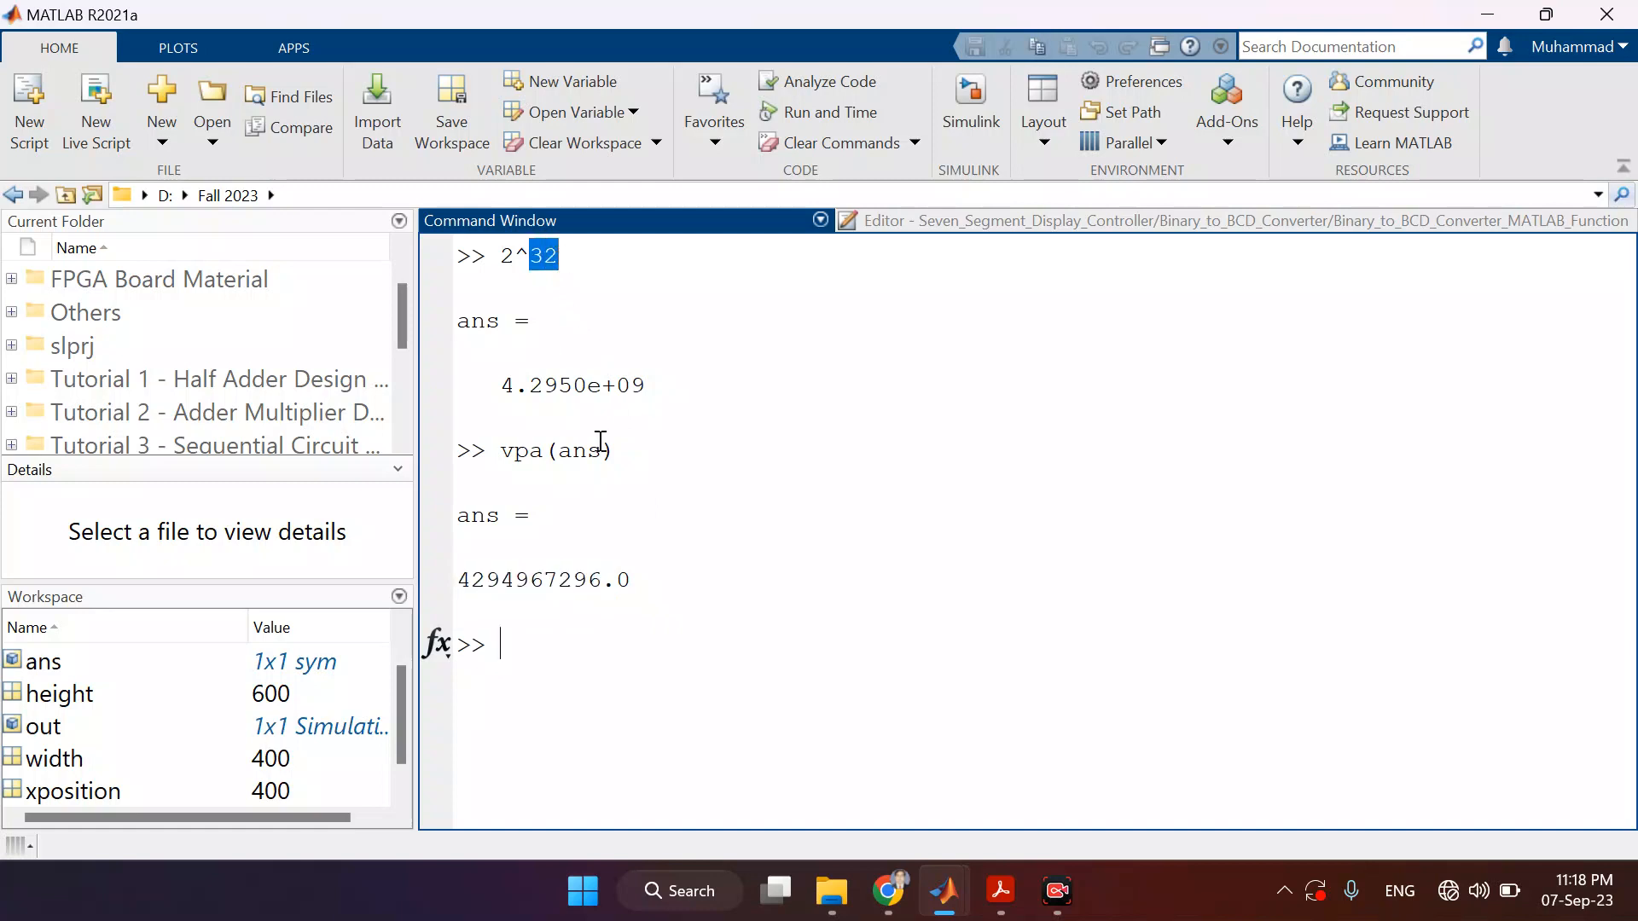
pyautogui.moveTo(469, 589); pyautogui.dragTo(602, 582)
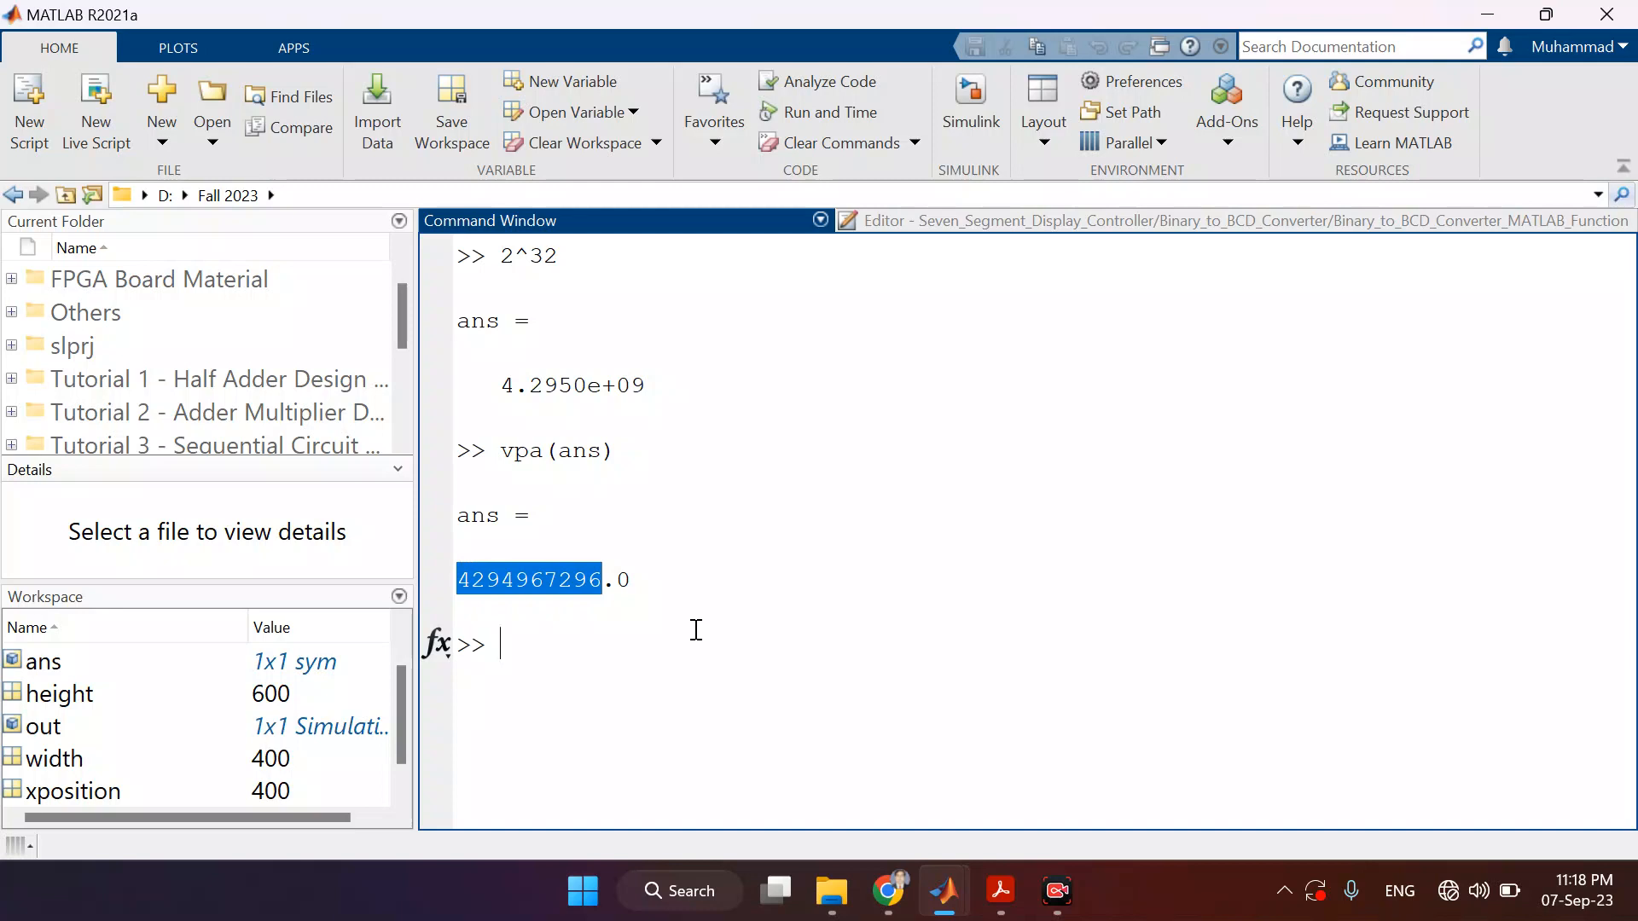
# - Assign the eight-digit value 99999999 to the variable a in the Command Window
pyautogui.write('a = 99999')
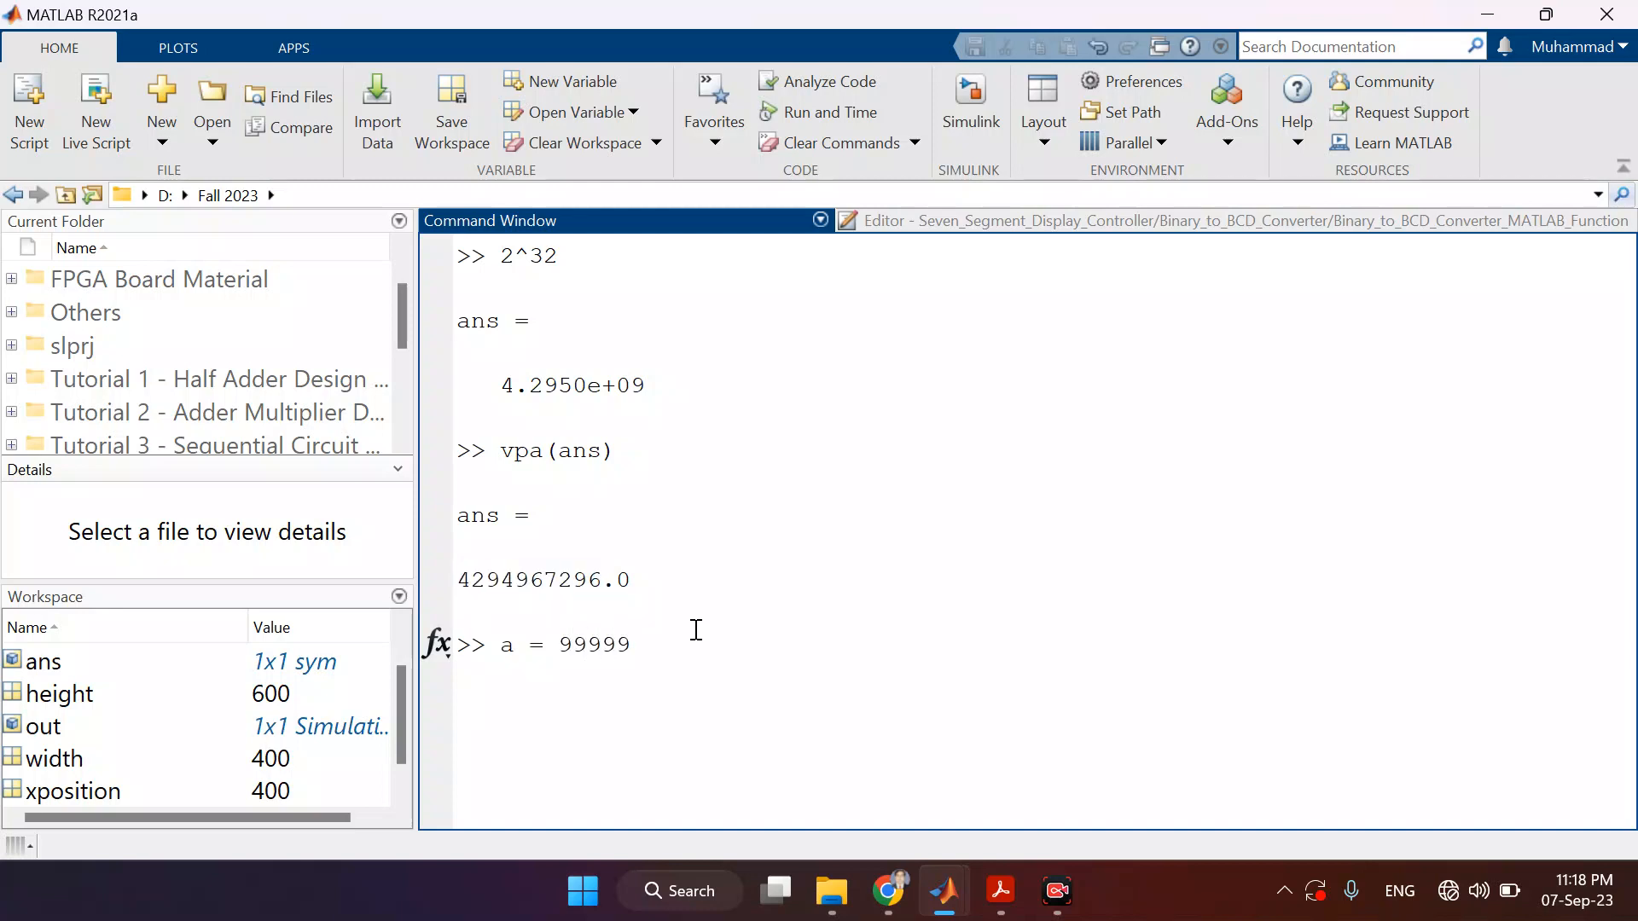
pyautogui.write('999')
pyautogui.hotkey('shift', 'Left')
pyautogui.hotkey('shift', 'Left')
pyautogui.hotkey('shift', 'Left')
pyautogui.hotkey('shift', 'Left')
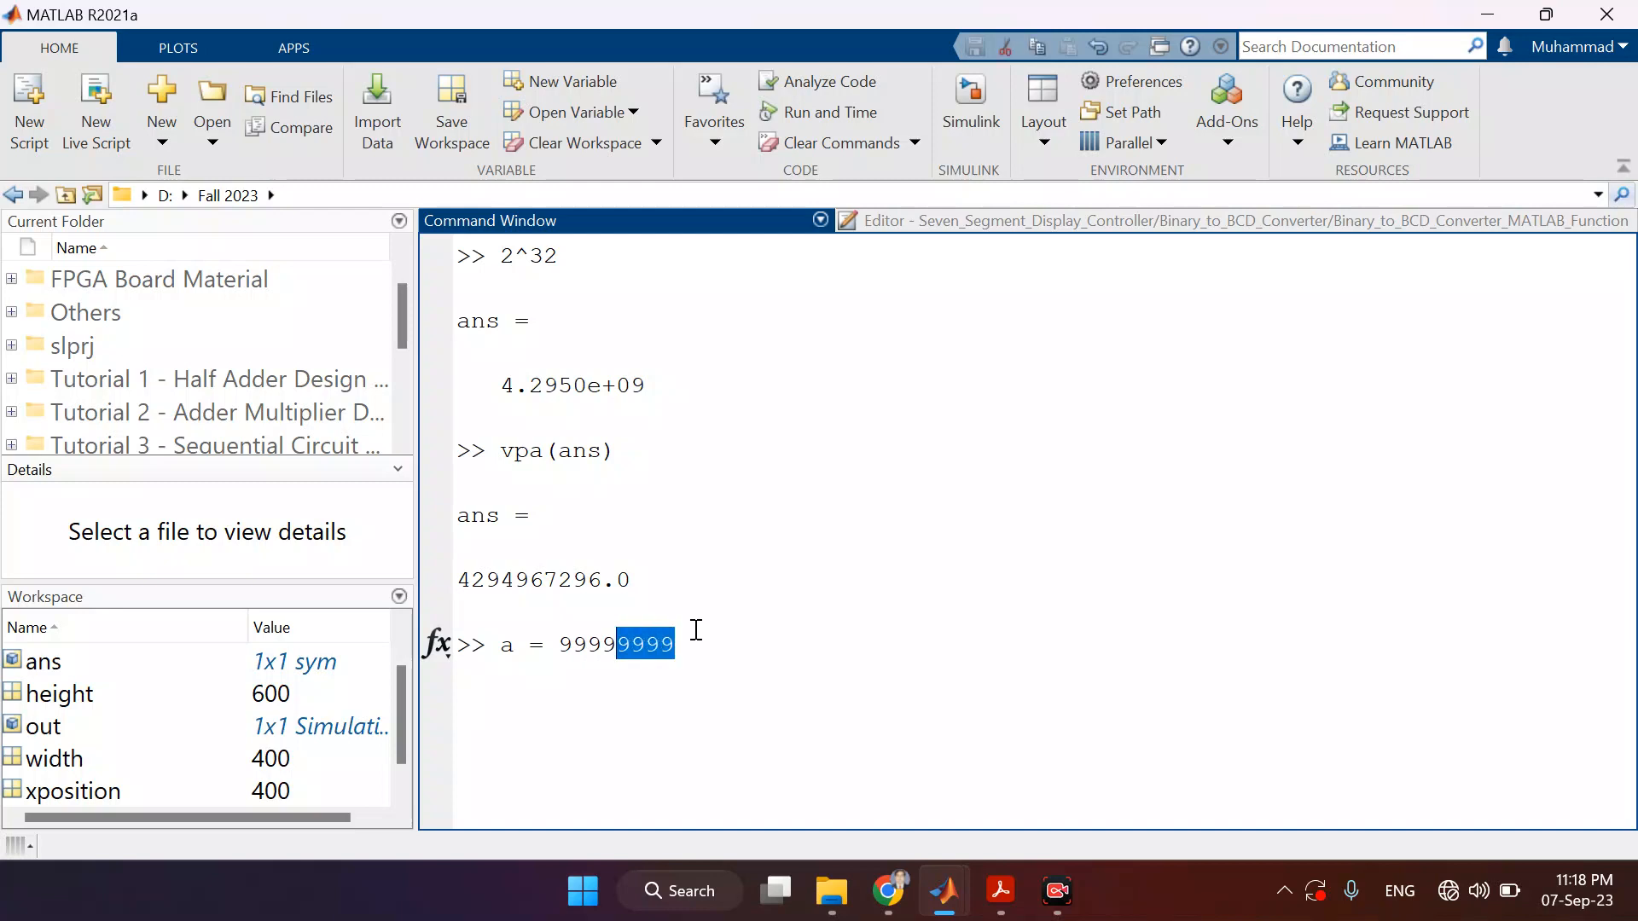
pyautogui.press('Right')
pyautogui.hotkey('shift', 'Left')
pyautogui.hotkey('shift', 'Left')
pyautogui.hotkey('shift', 'Left')
pyautogui.hotkey('shift', 'Left')
pyautogui.hotkey('shift', 'Left')
pyautogui.hotkey('shift', 'Left')
pyautogui.hotkey('shift', 'Left')
pyautogui.hotkey('shift', 'Left')
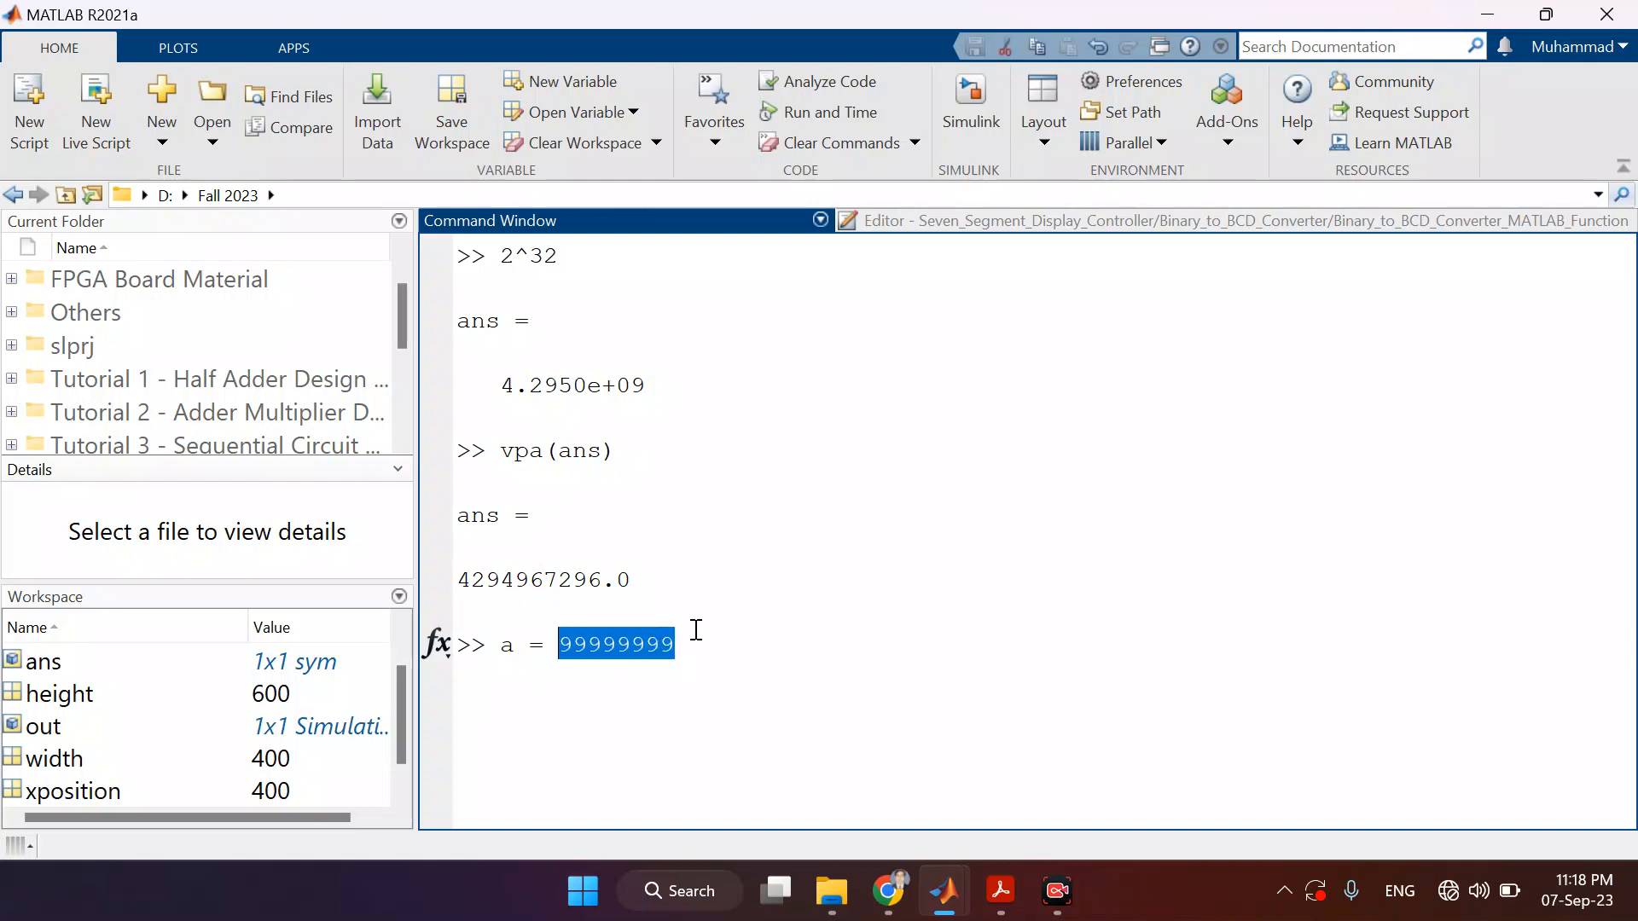
pyautogui.press('Right')
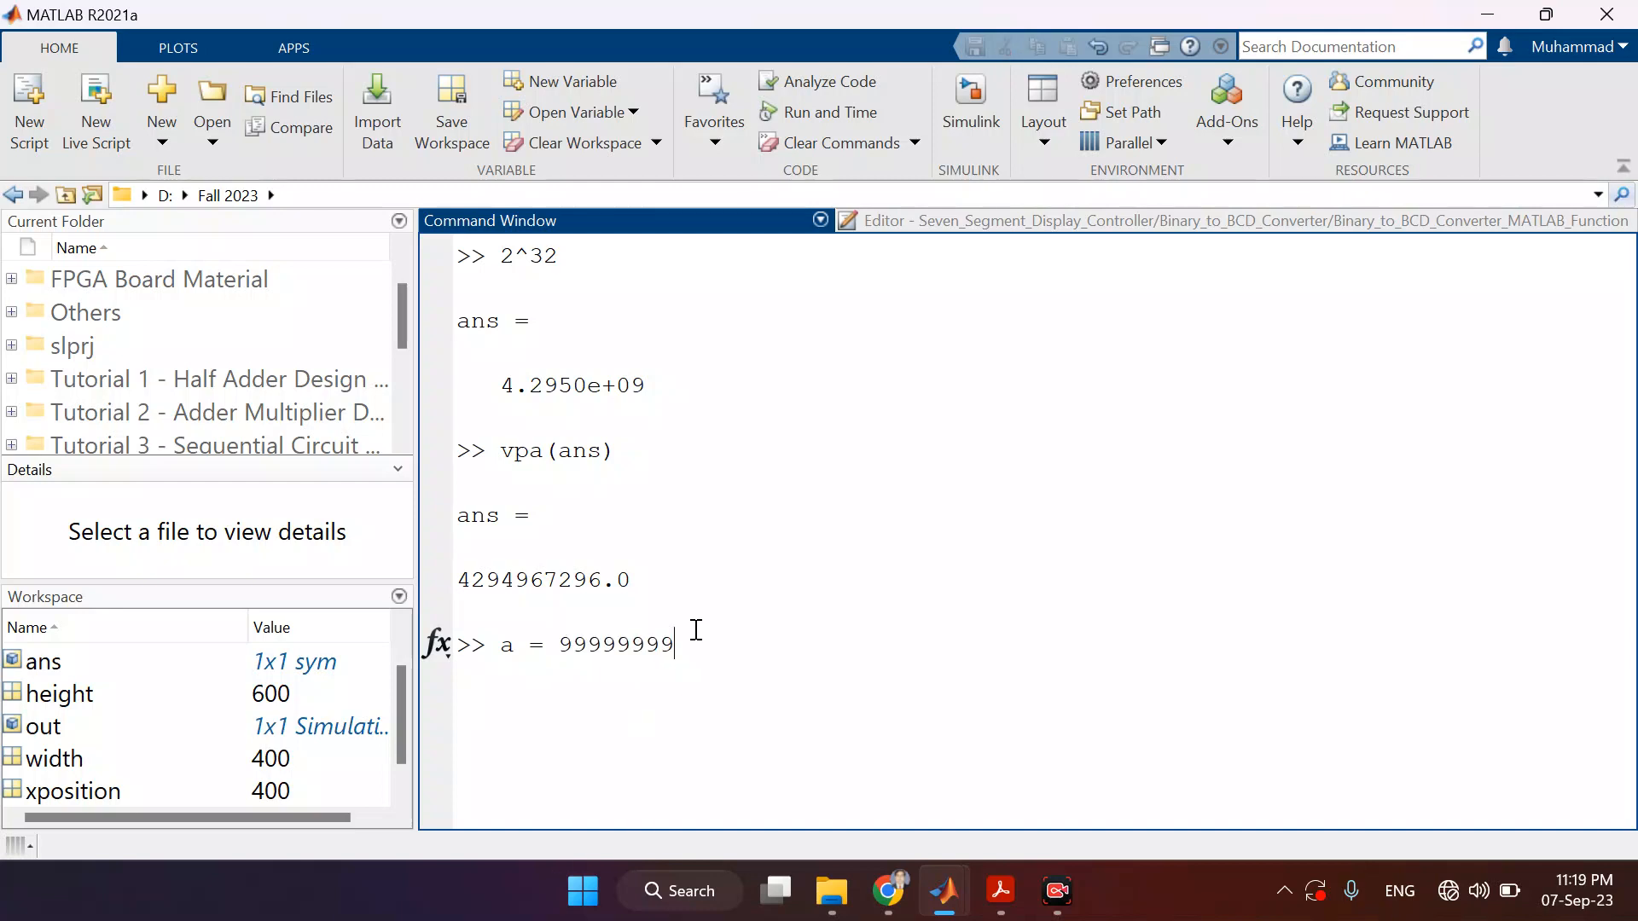
pyautogui.press('Return')
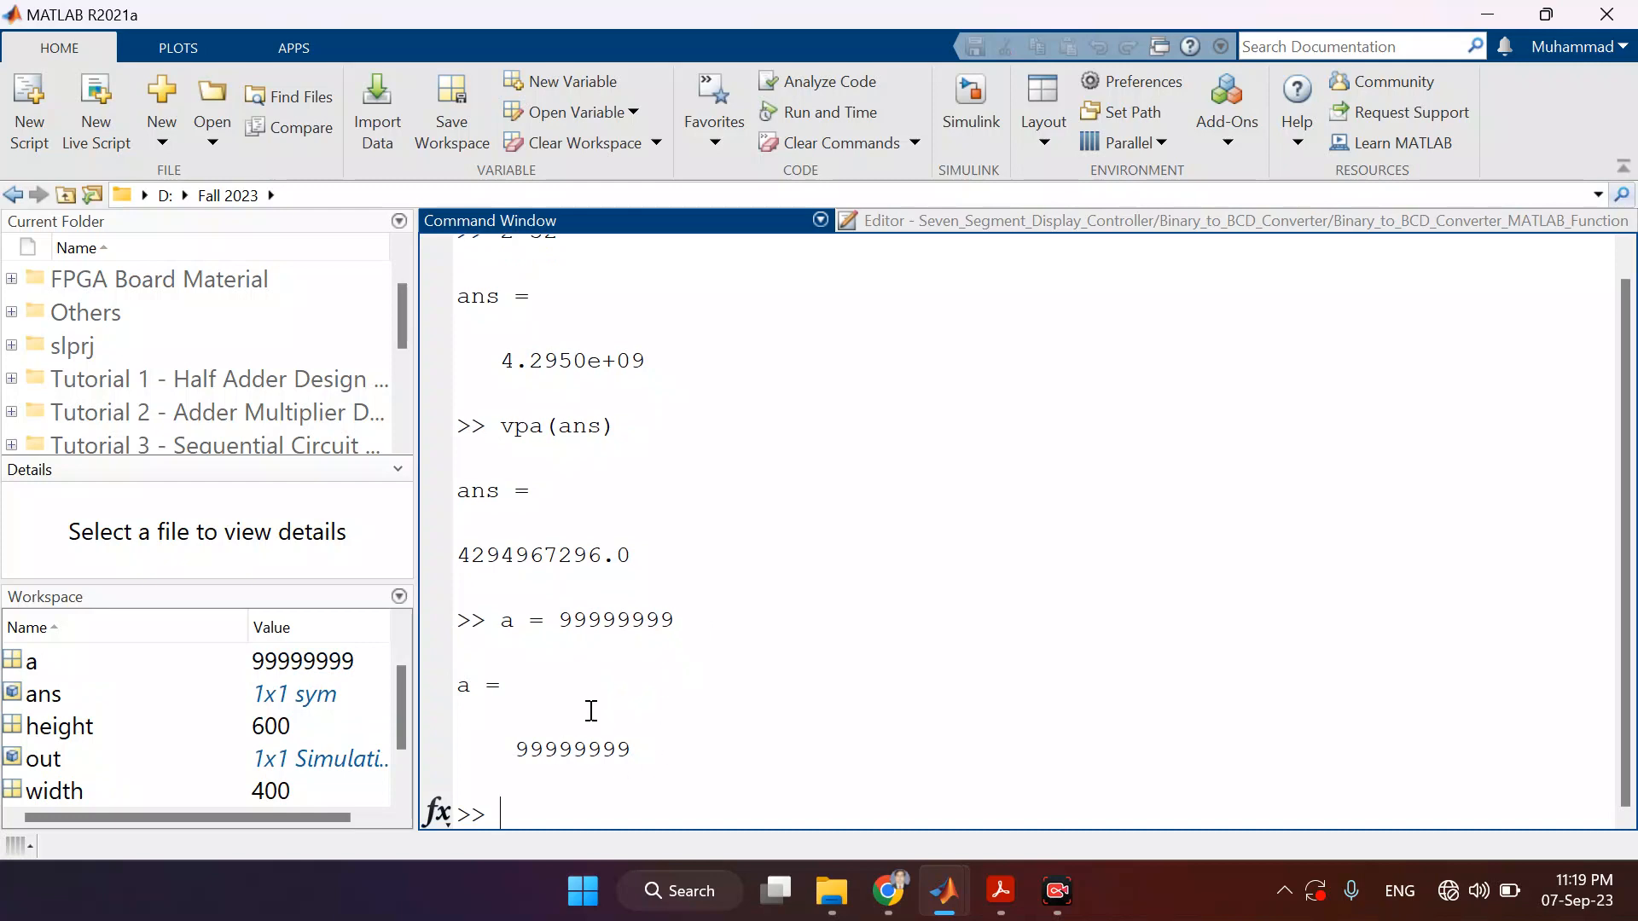
# - Compute n = log2(a) to find the bit width needed for the largest eight-digit number
pyautogui.write('log2(a)')
pyautogui.write('n =')
pyautogui.press('Return')
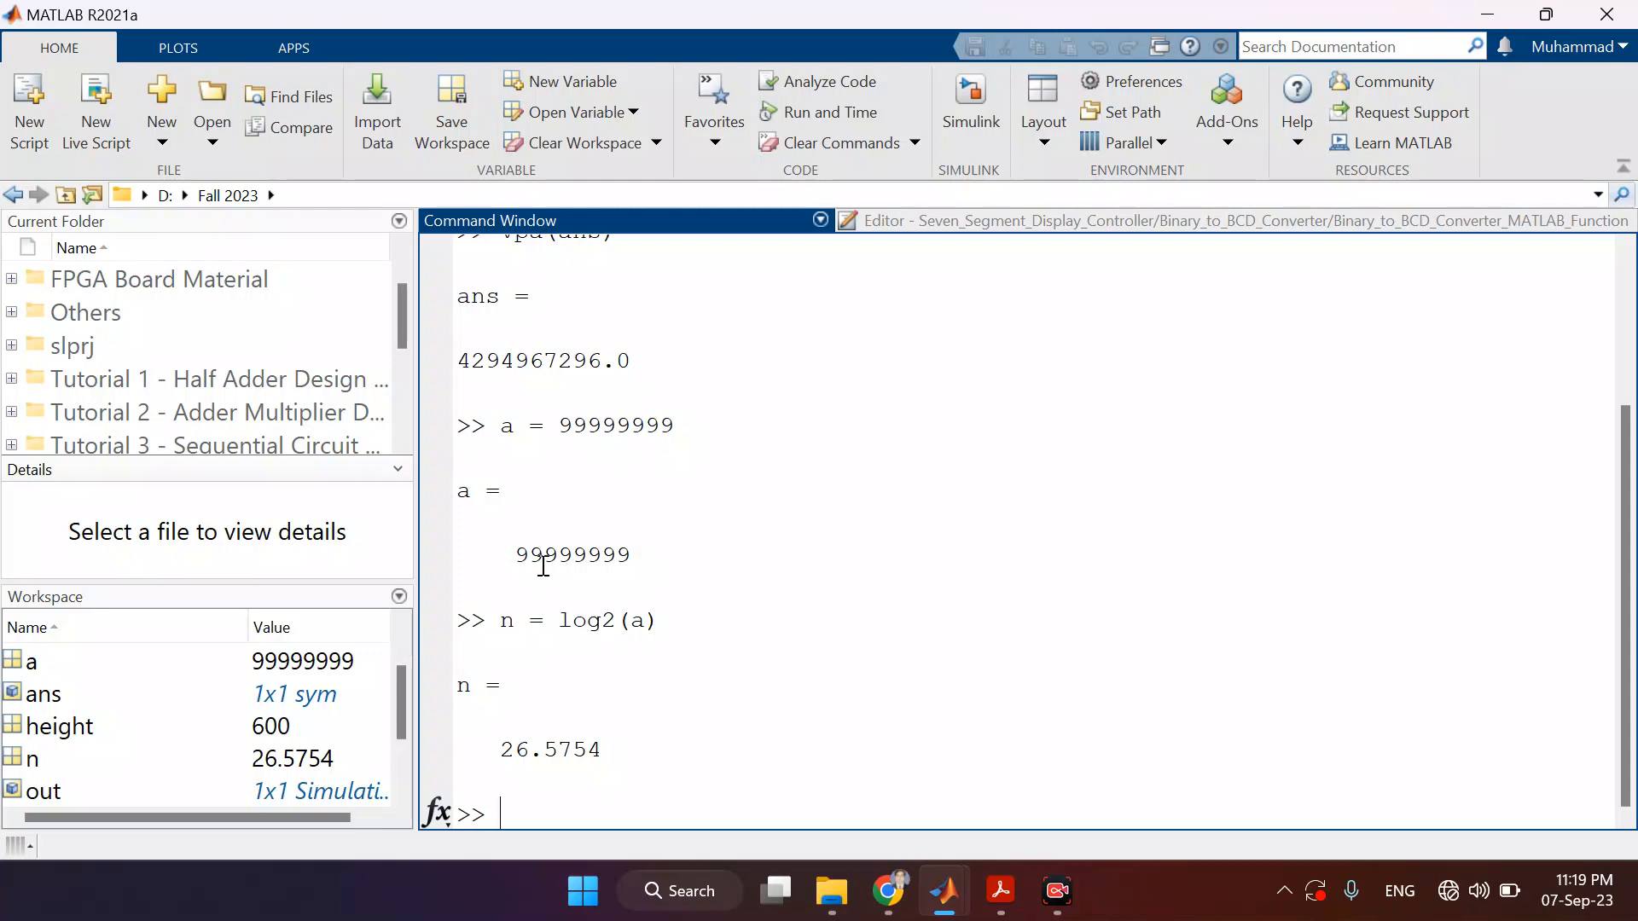
pyautogui.moveTo(516, 550); pyautogui.dragTo(650, 555)
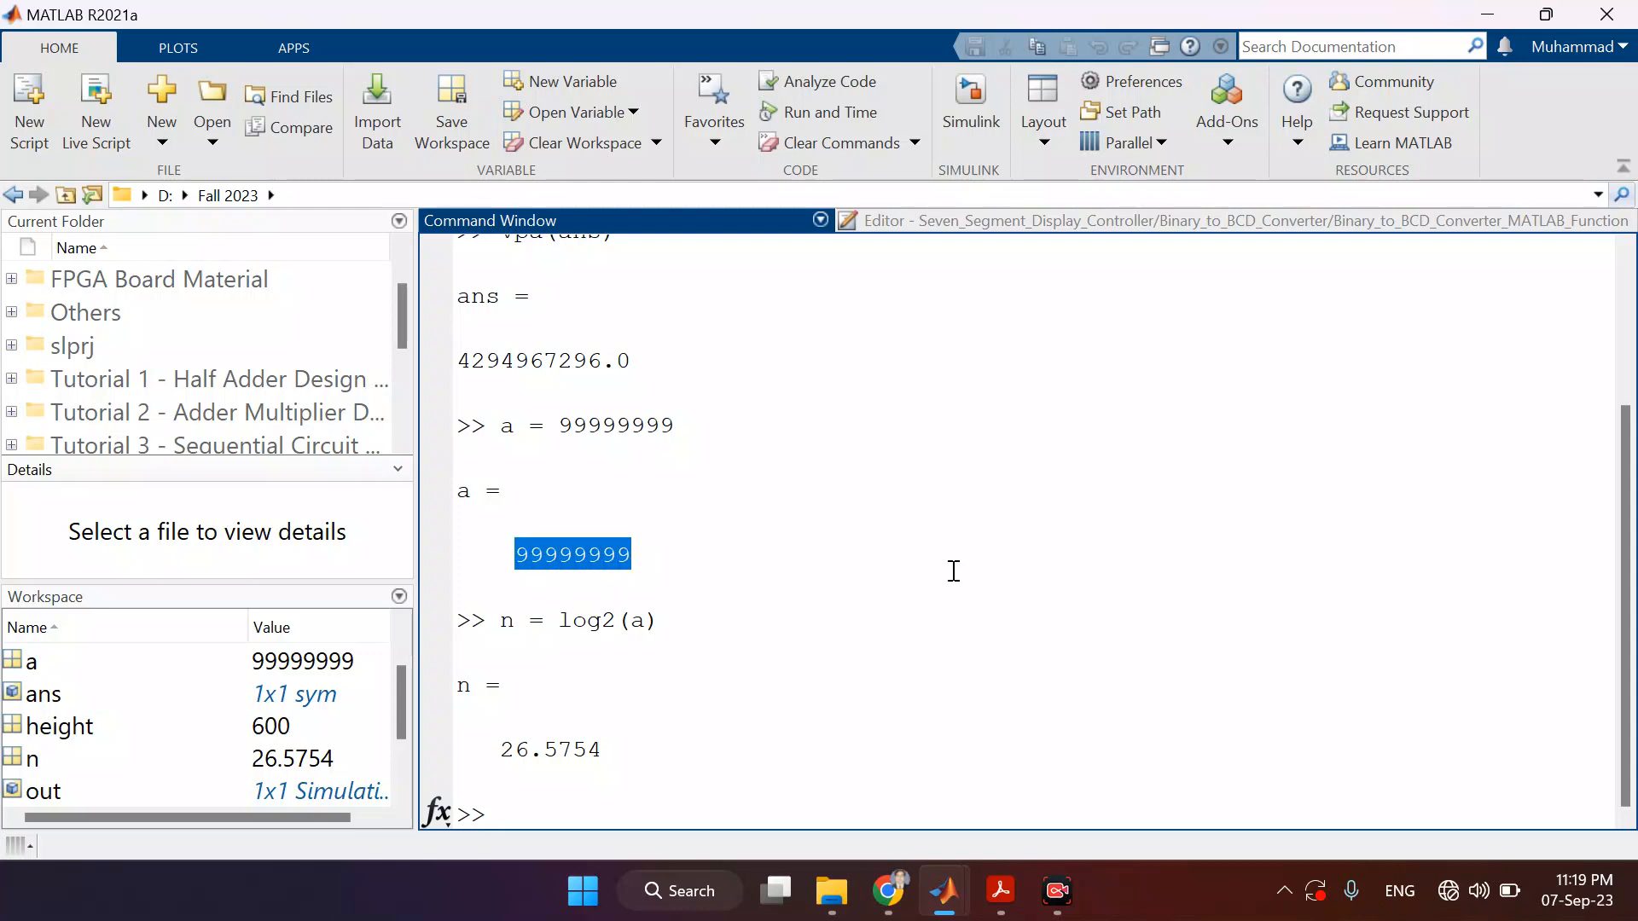
# - Set Output_BCD_Digits to 8 in the Binary_to_BCD function code and save it
pyautogui.click(1081, 223)
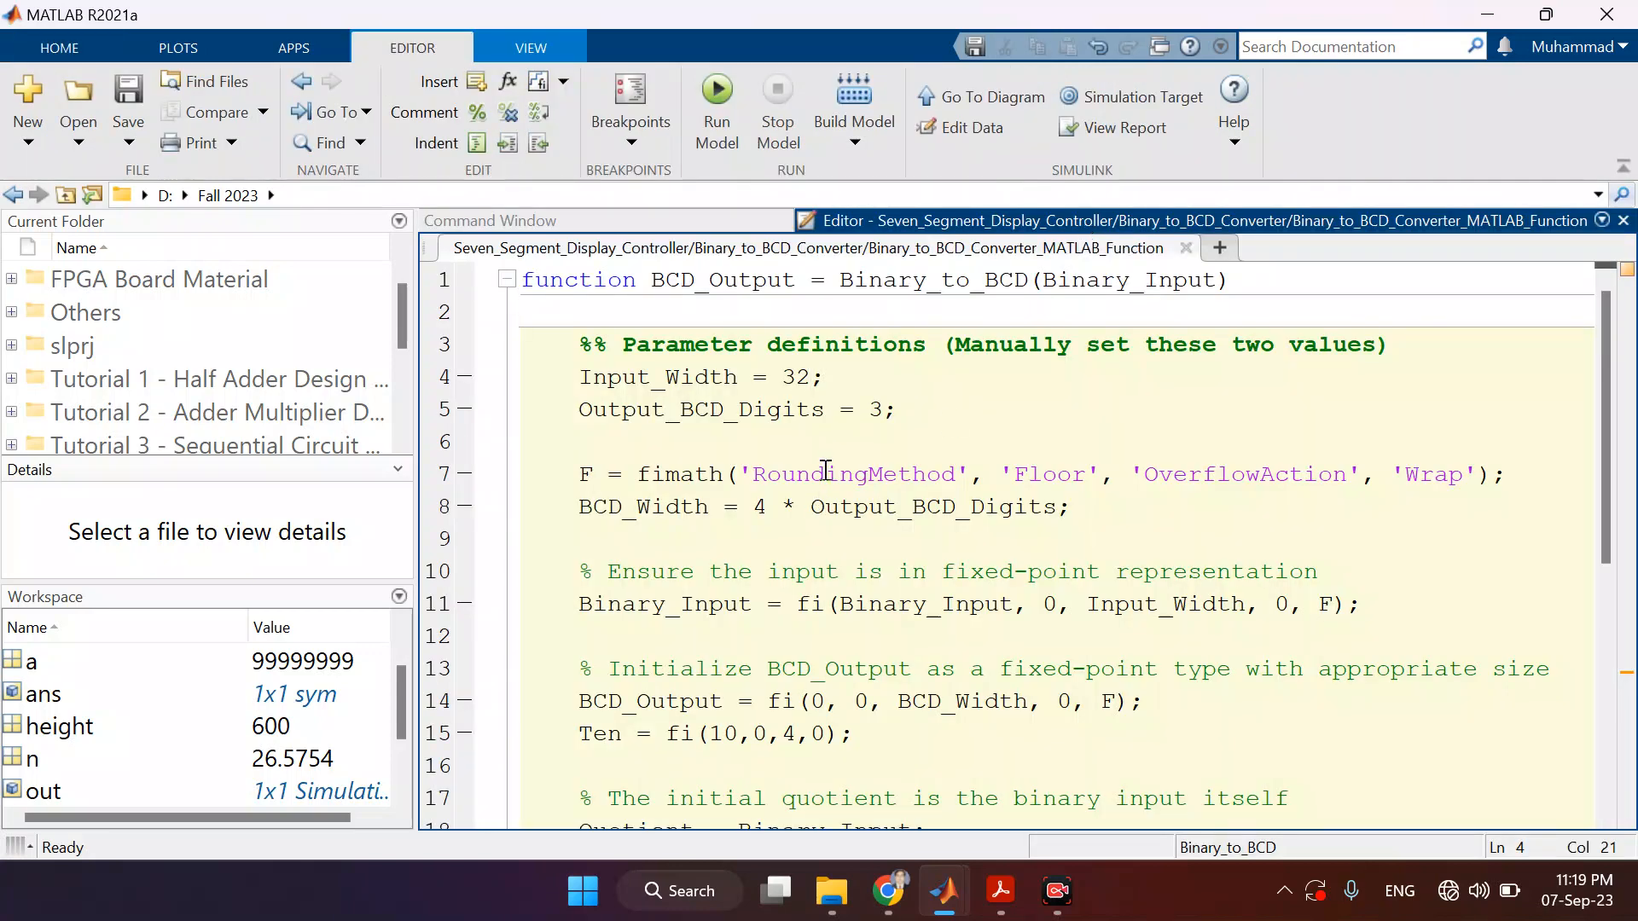
pyautogui.doubleClick(877, 412)
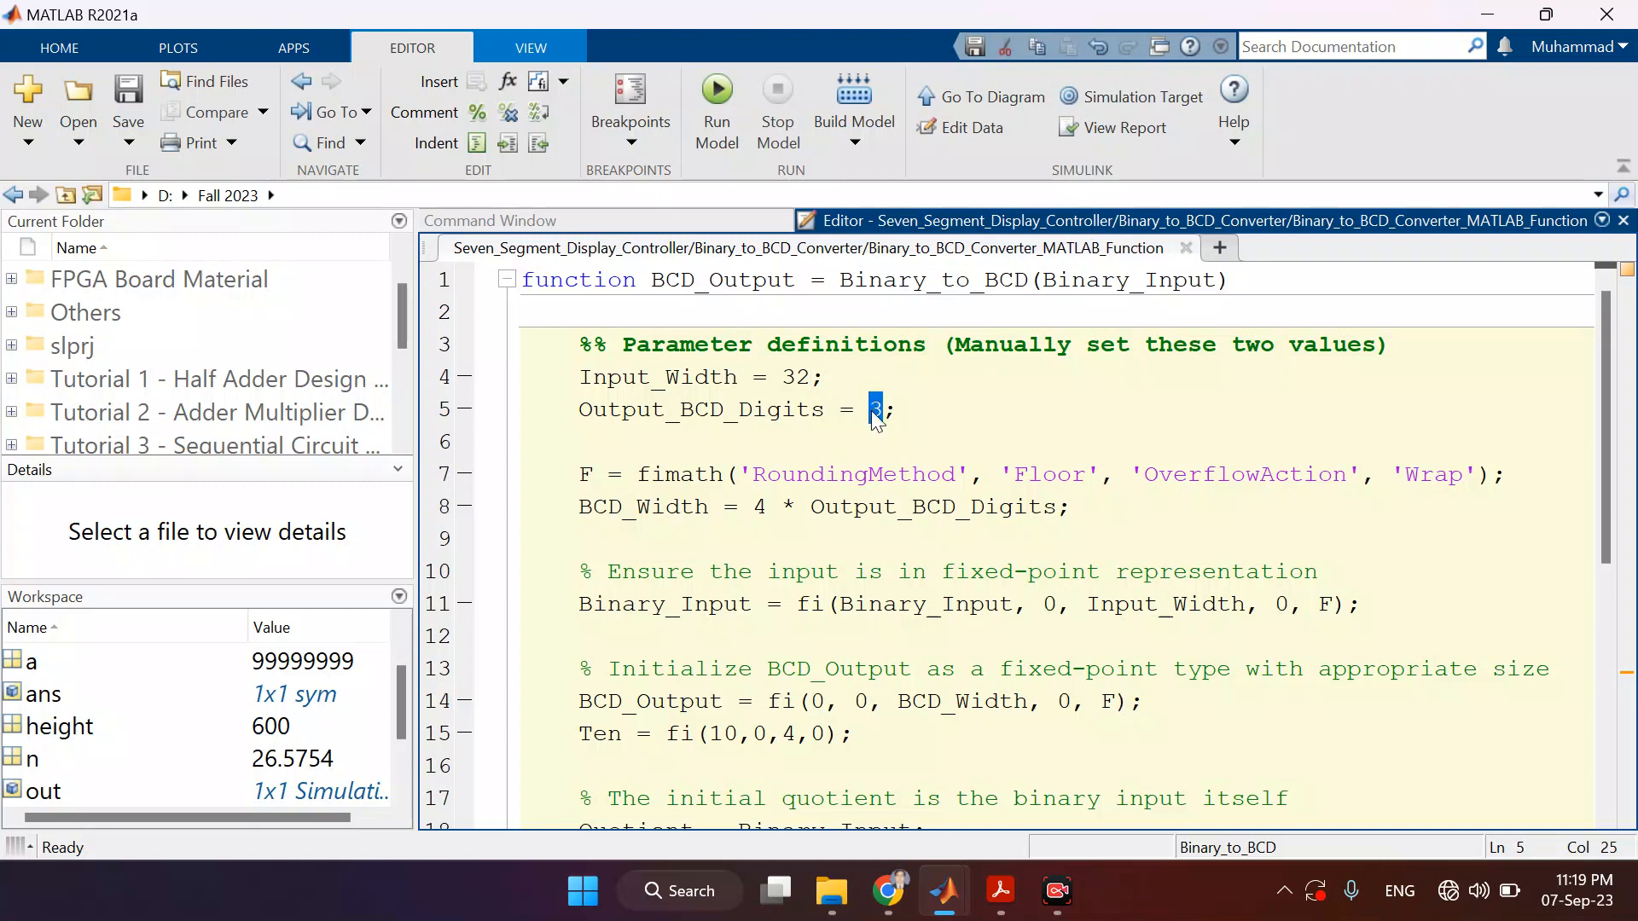
pyautogui.write('8')
pyautogui.hotkey('ctrl', 's')
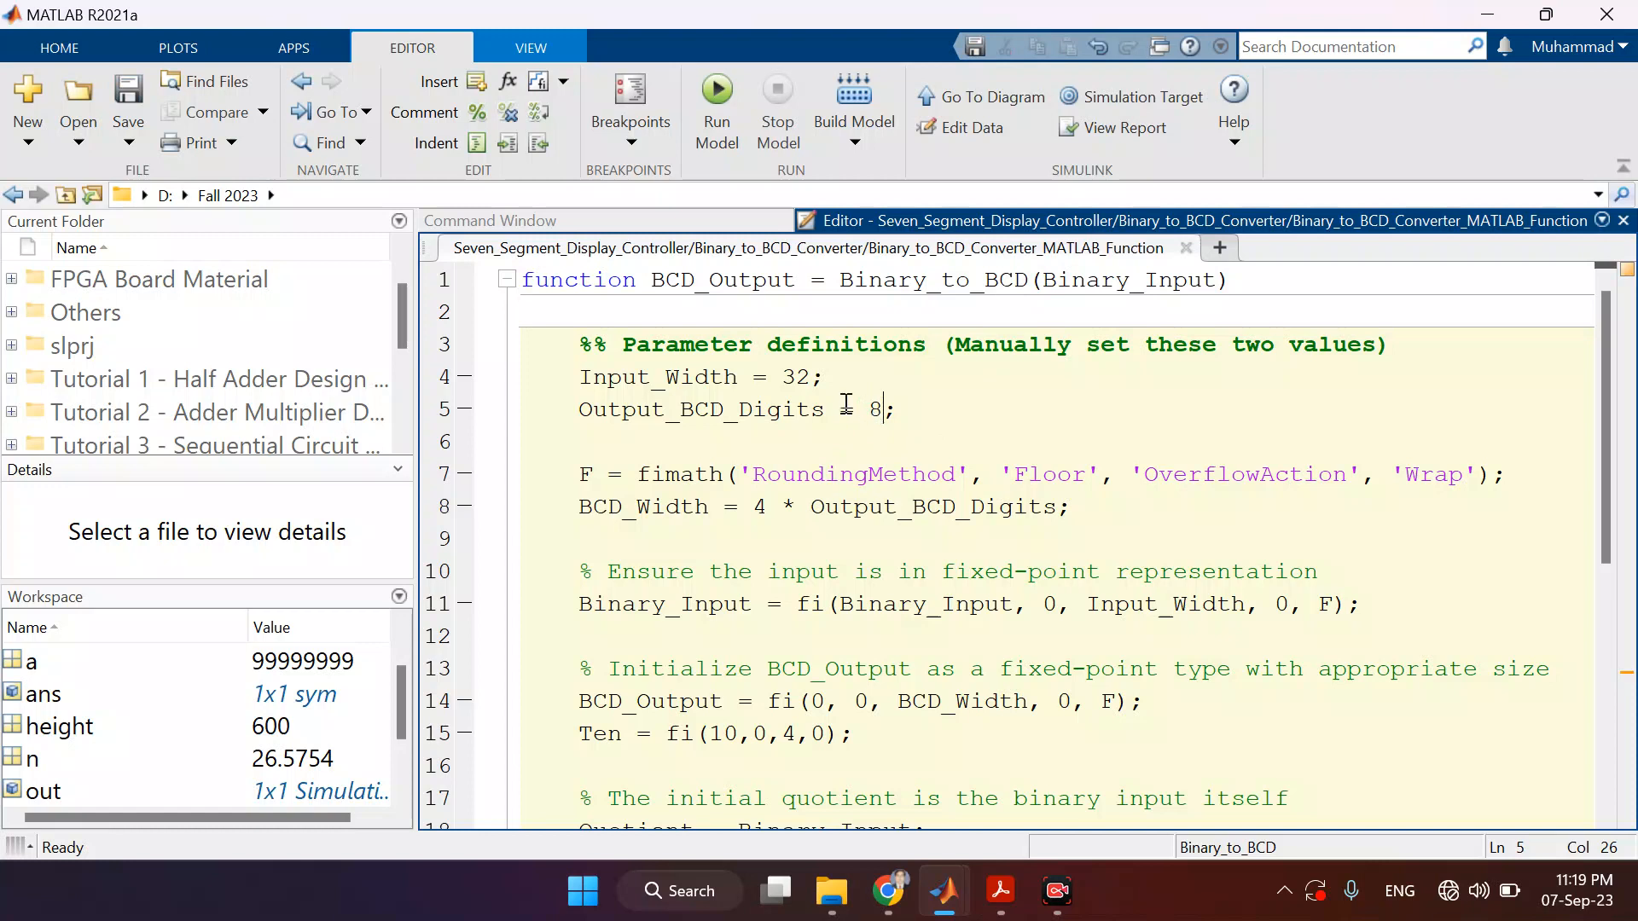
# - Set Input_Width to 27 in the Binary_to_BCD function code, based on the computed log2 value, and save it
pyautogui.moveTo(816, 377); pyautogui.dragTo(787, 377)
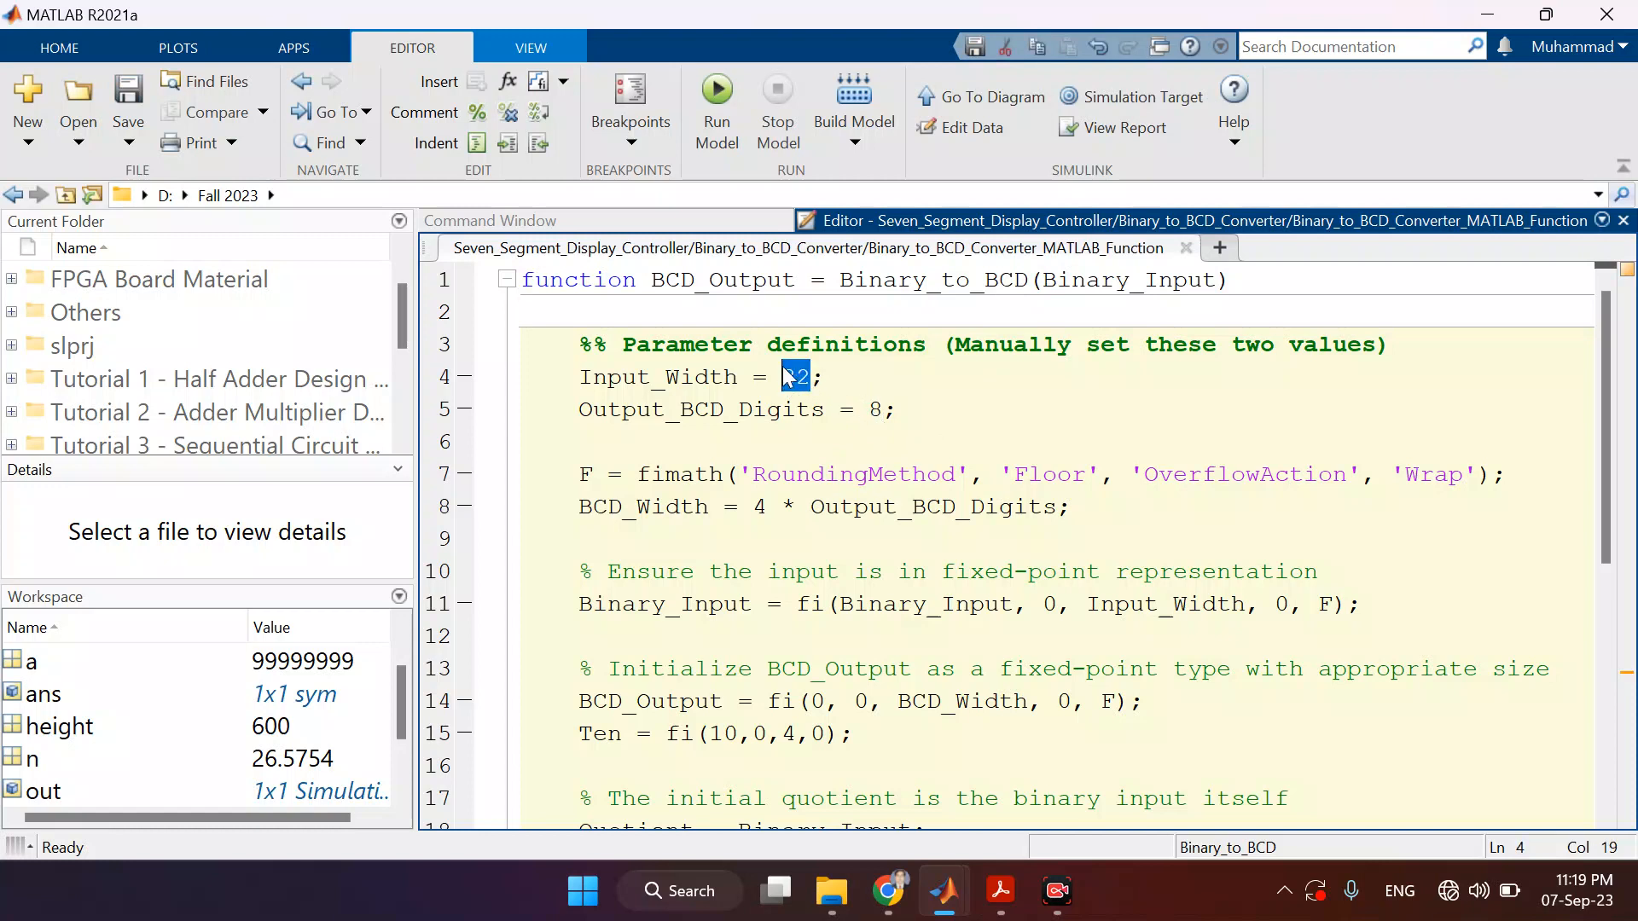
pyautogui.click(708, 227)
pyautogui.click(503, 751)
pyautogui.moveTo(502, 750); pyautogui.dragTo(611, 741)
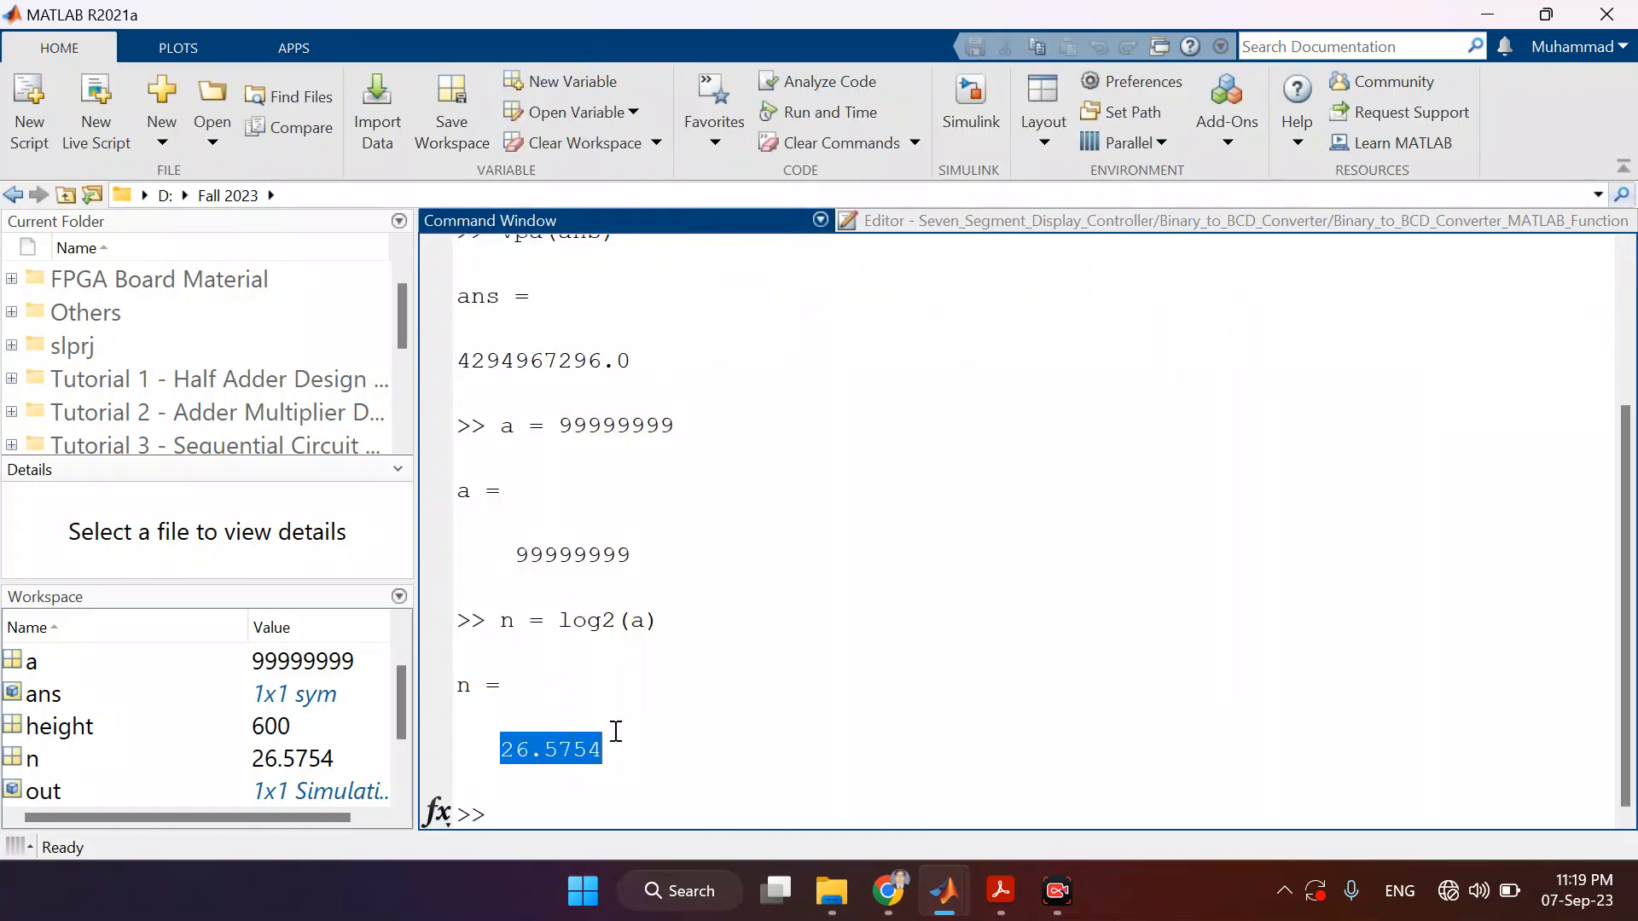
pyautogui.click(1022, 231)
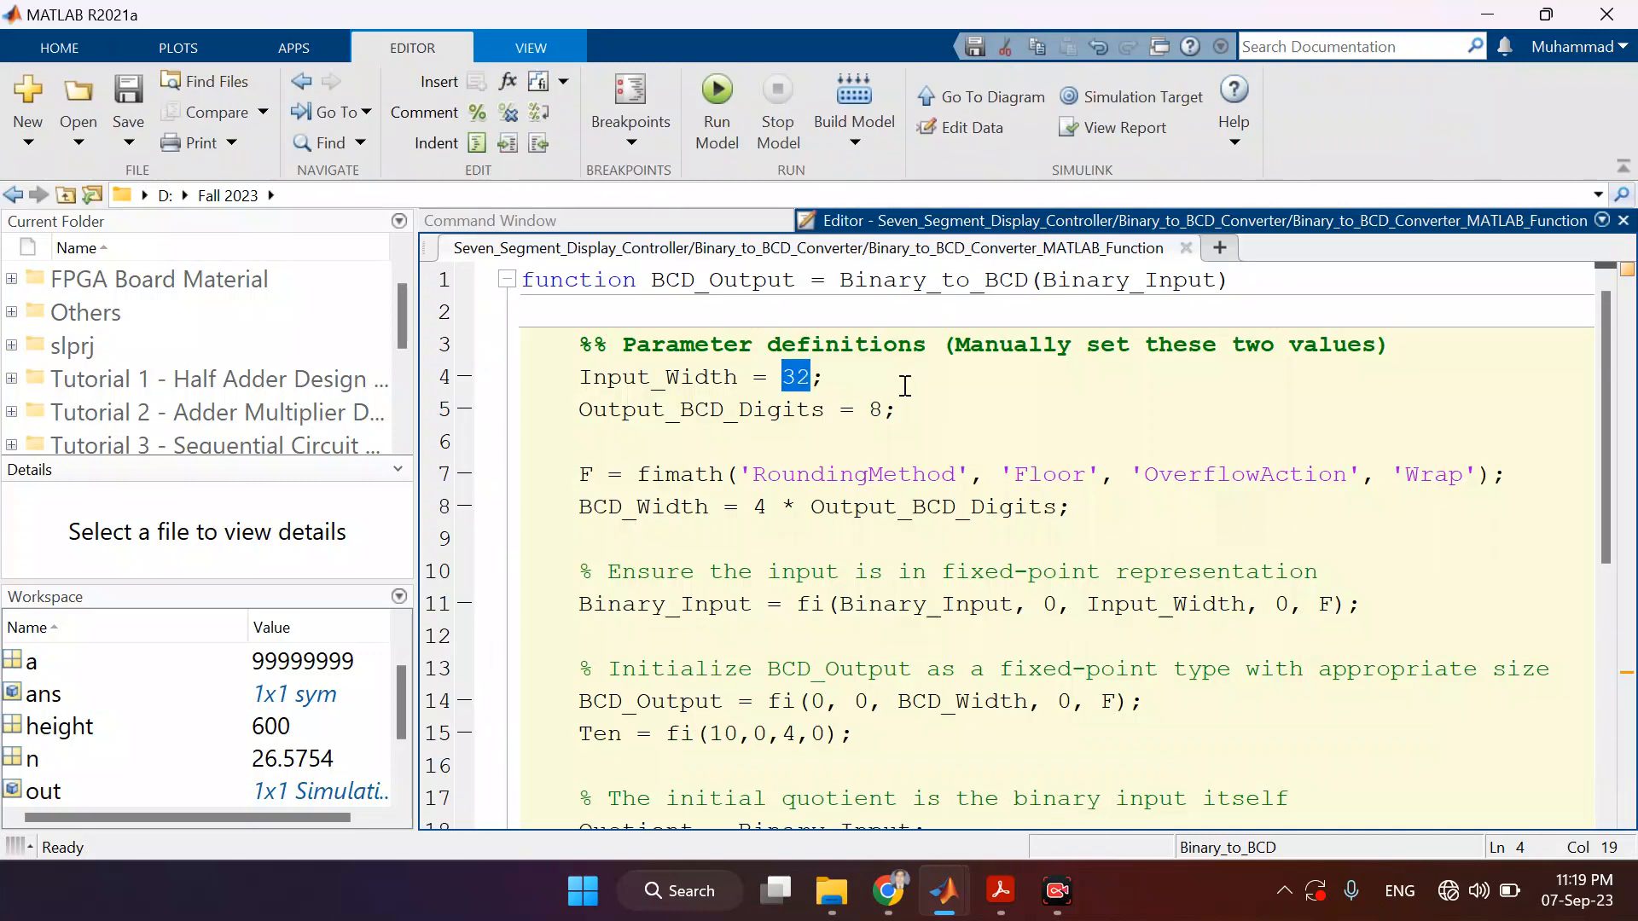
pyautogui.write('27')
pyautogui.hotkey('ctrl', 's')
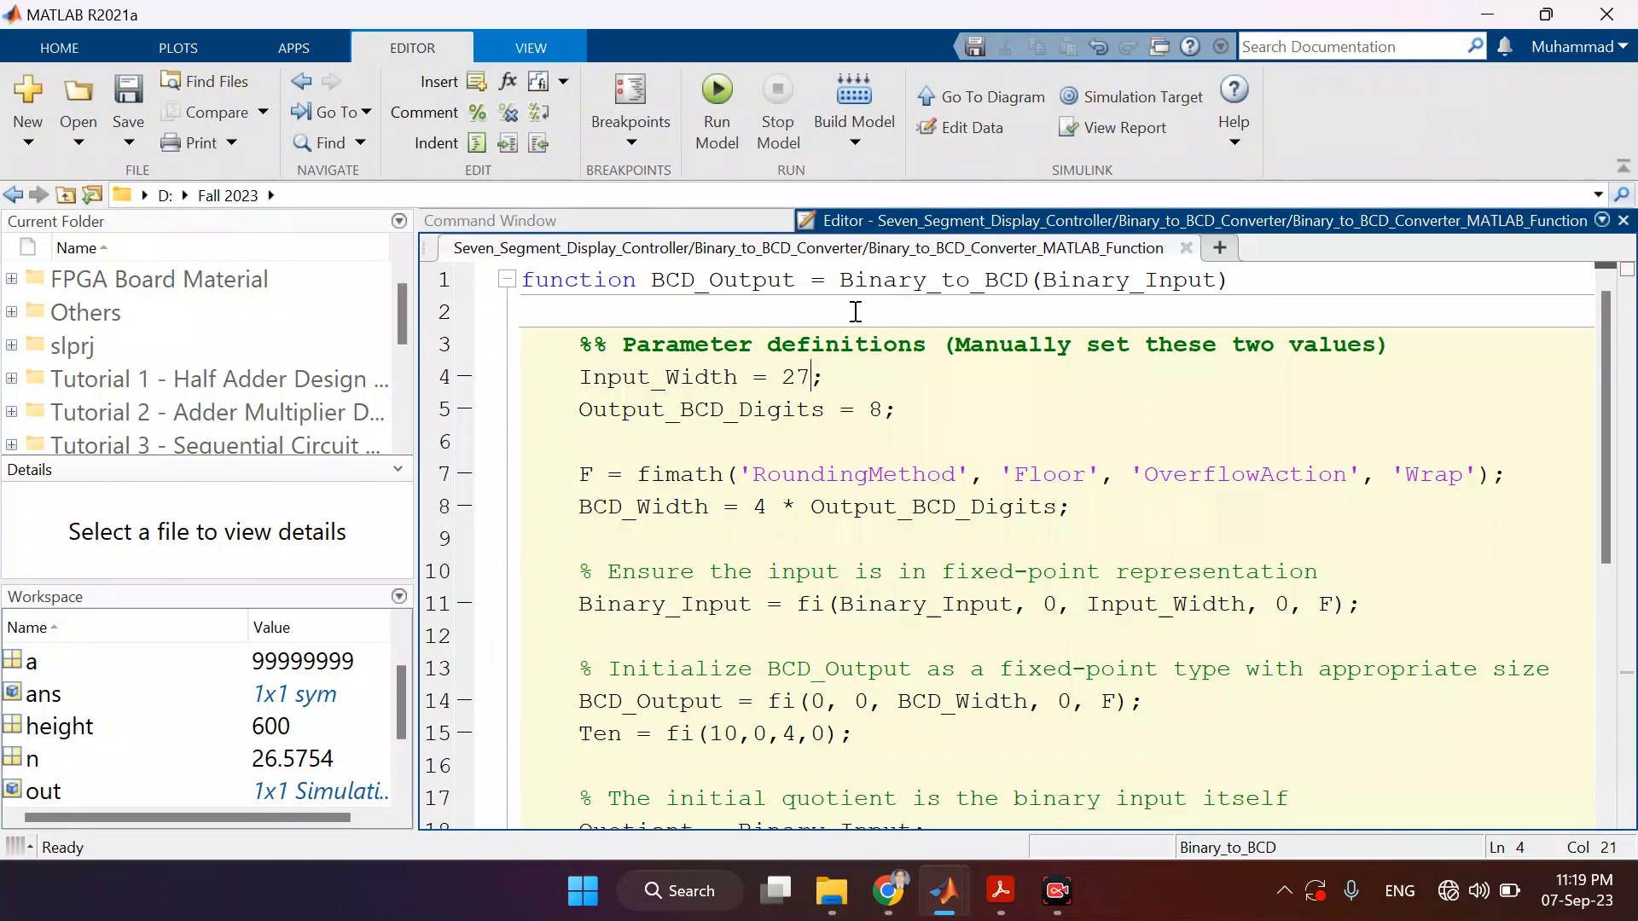
# - Compare the value of a and its log2 result with the Input_Width and Output_BCD_Digits settings, and close the function code
pyautogui.click(759, 217)
pyautogui.moveTo(567, 423); pyautogui.dragTo(682, 424)
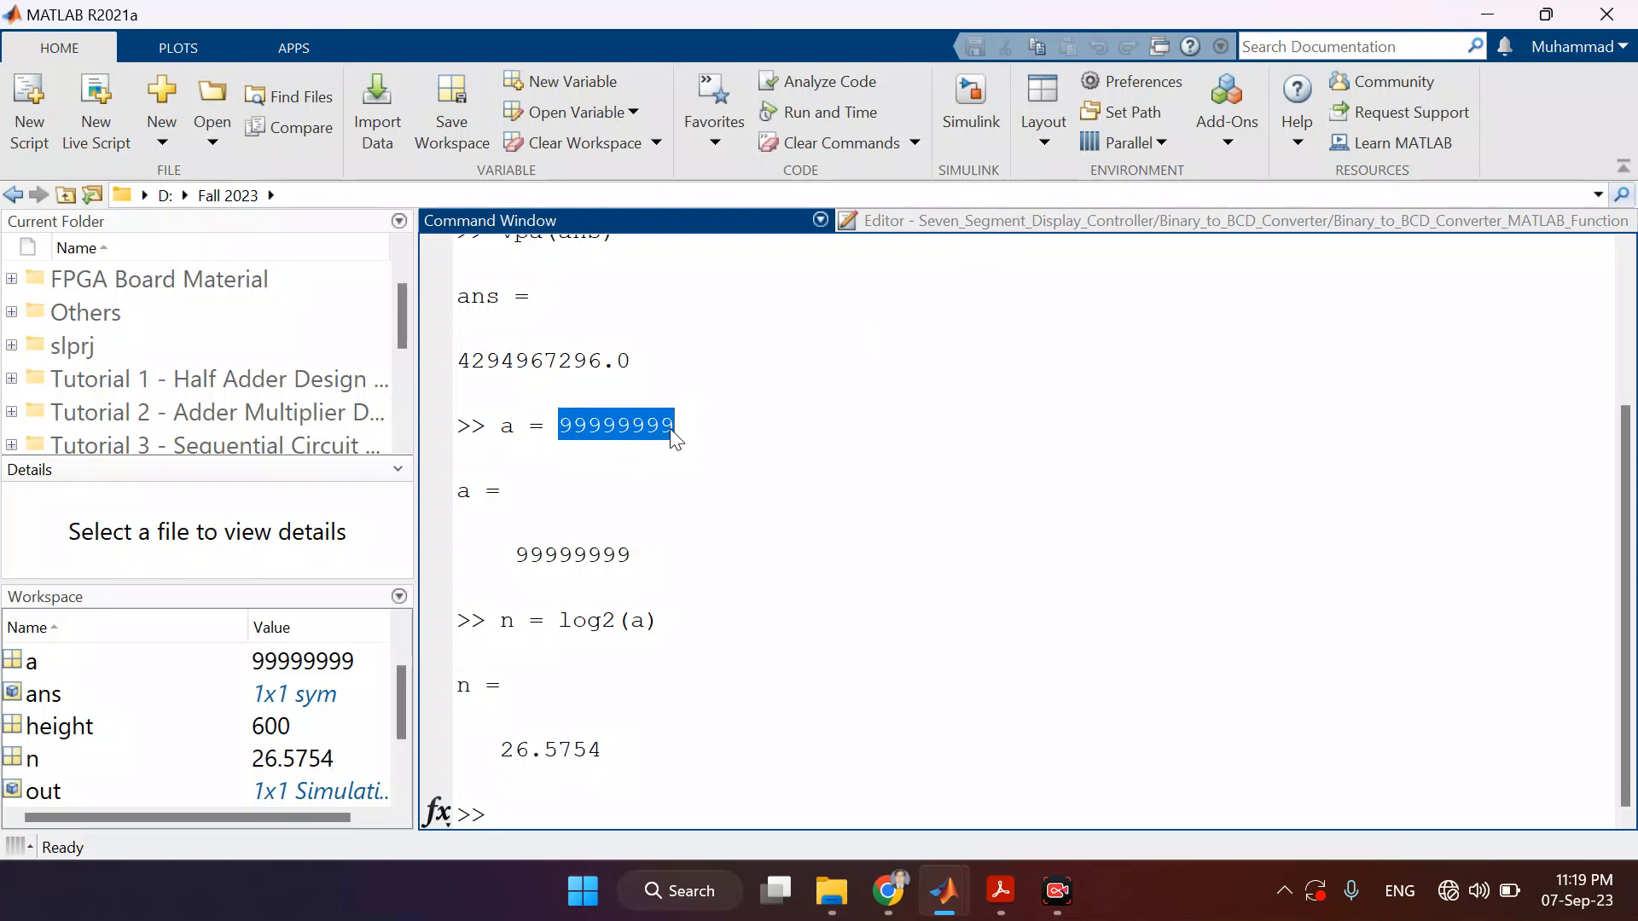
pyautogui.click(690, 497)
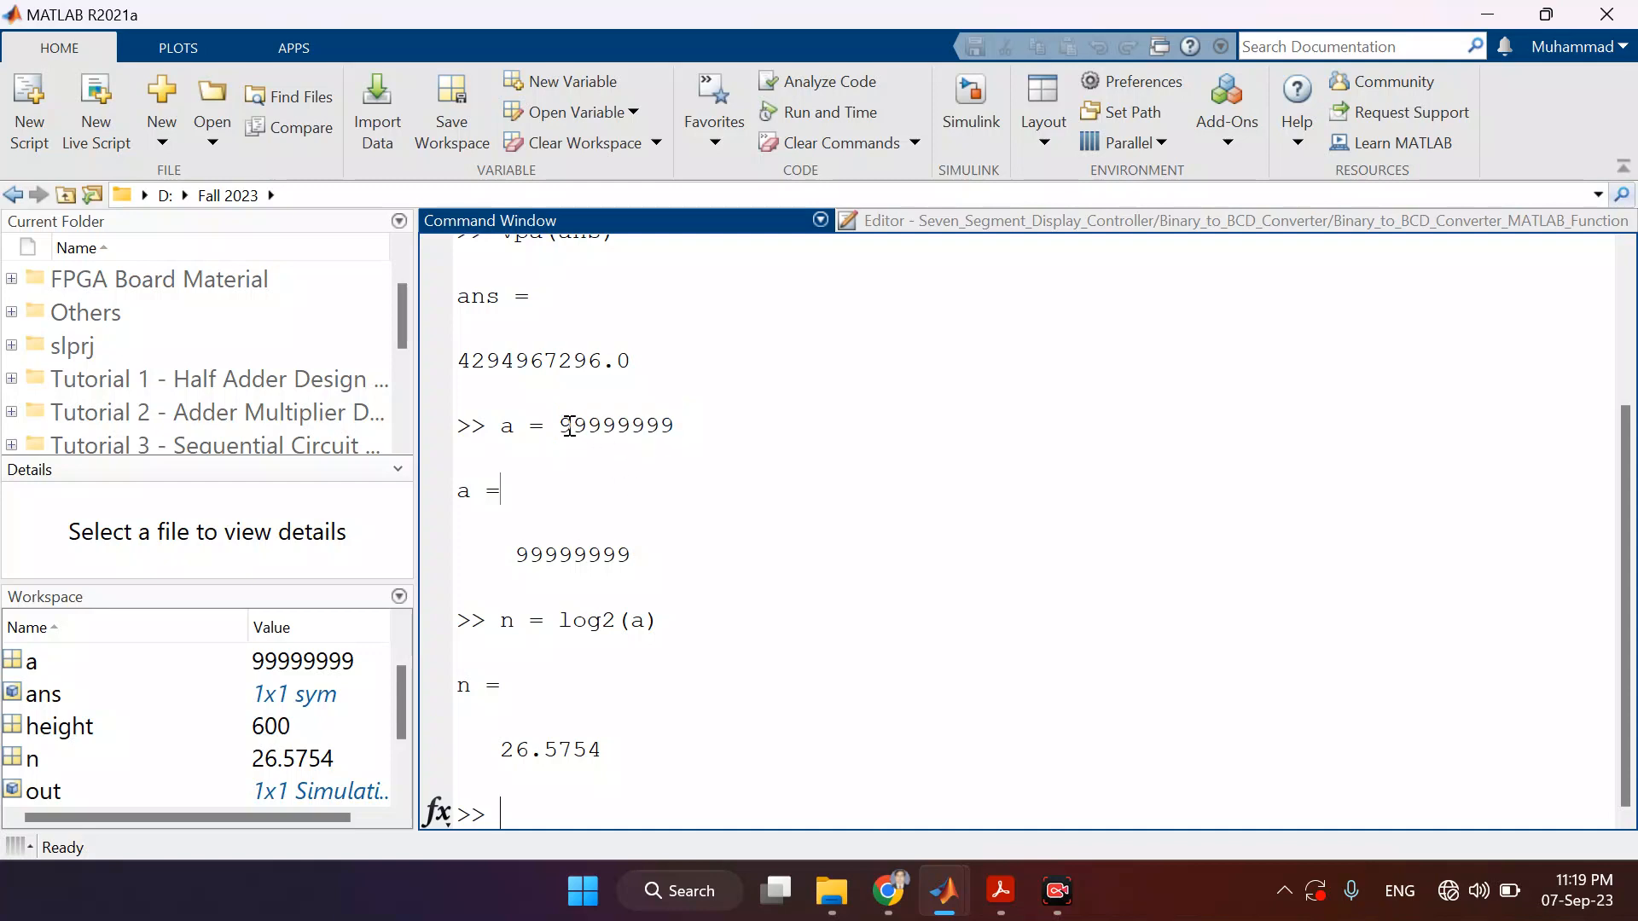
pyautogui.moveTo(559, 424); pyautogui.dragTo(694, 428)
pyautogui.moveTo(501, 748); pyautogui.dragTo(603, 747)
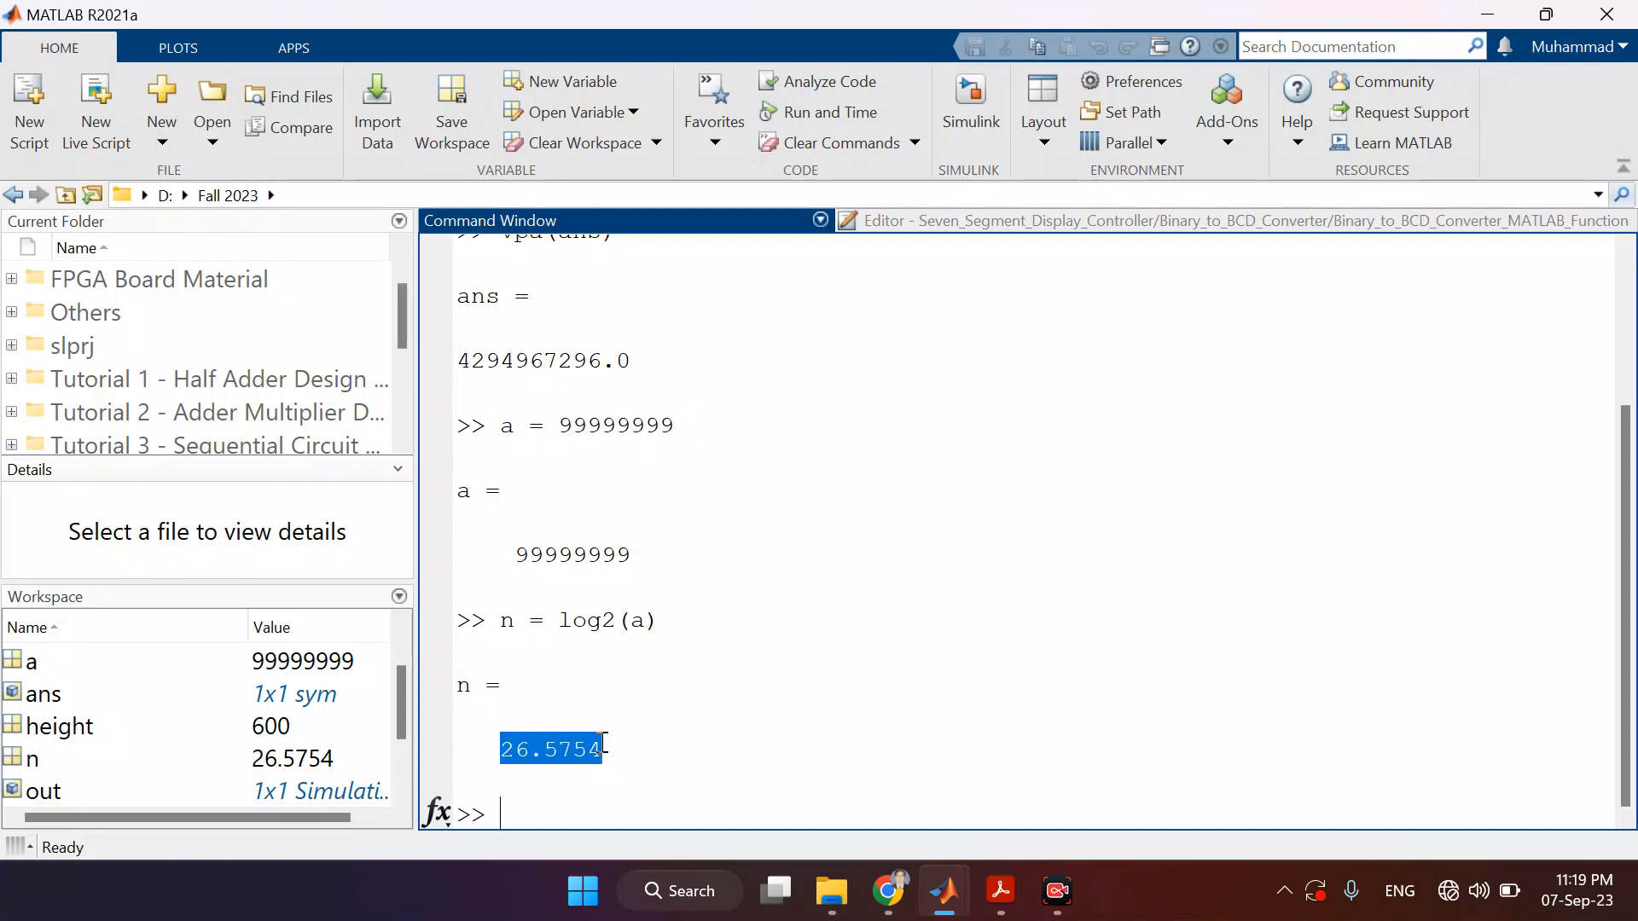
pyautogui.click(979, 220)
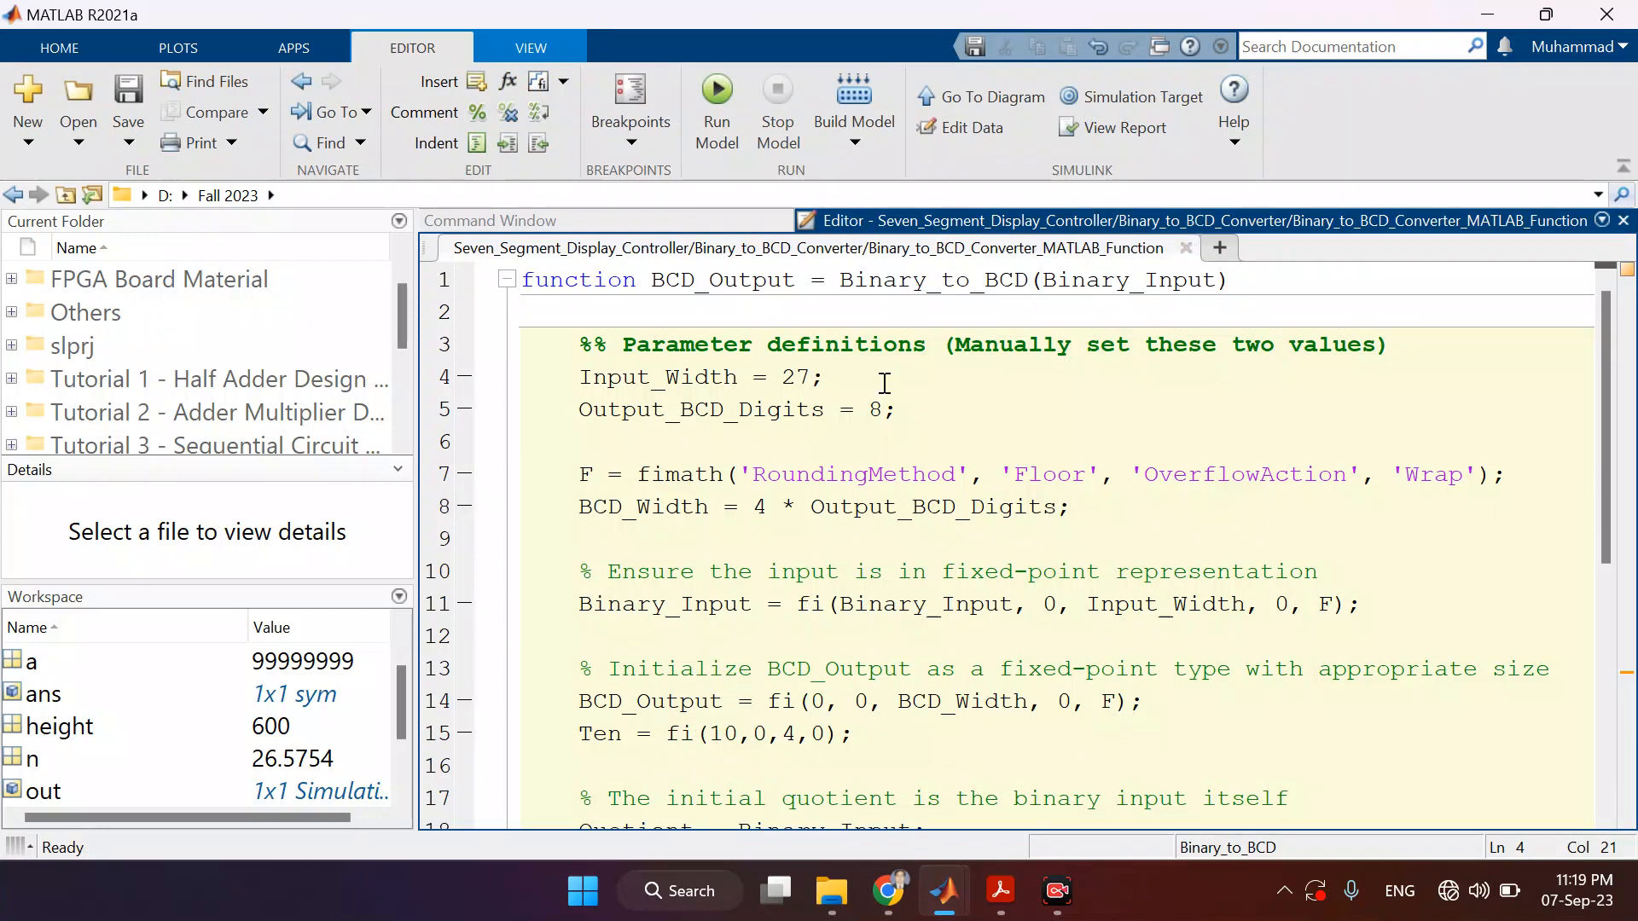
pyautogui.doubleClick(797, 377)
pyautogui.click(883, 409)
pyautogui.click(1186, 248)
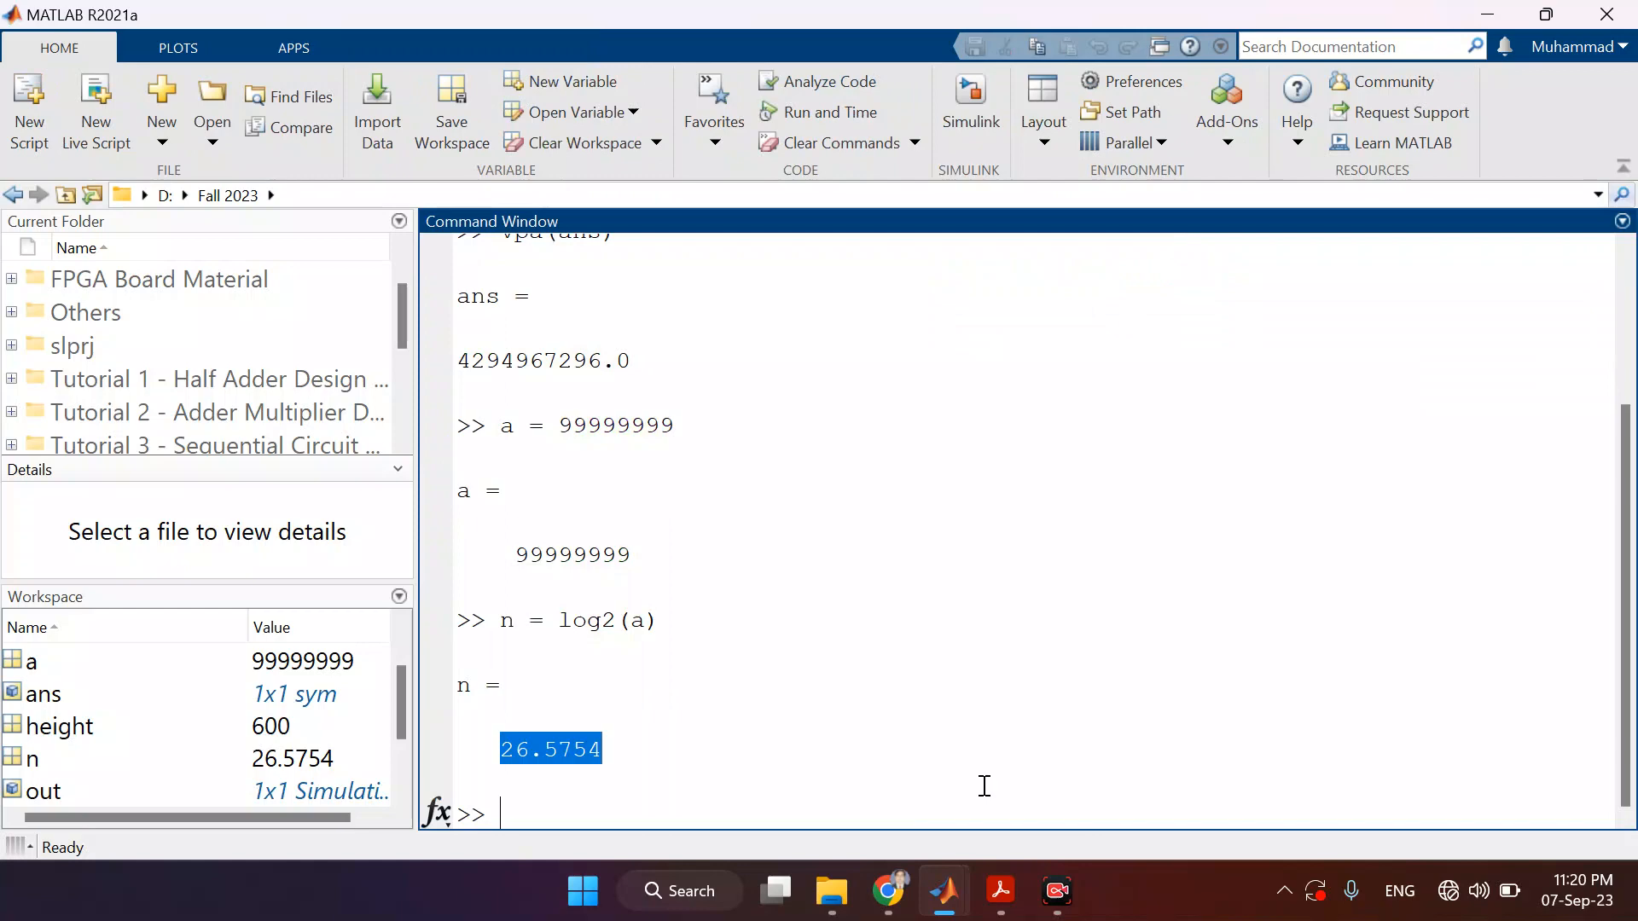
# - In the Tutorial_5 model, open the signal attributes of the Add block inside the Fibonacci_Sequence_Difference_Equation subsystem
pyautogui.moveTo(944, 891)
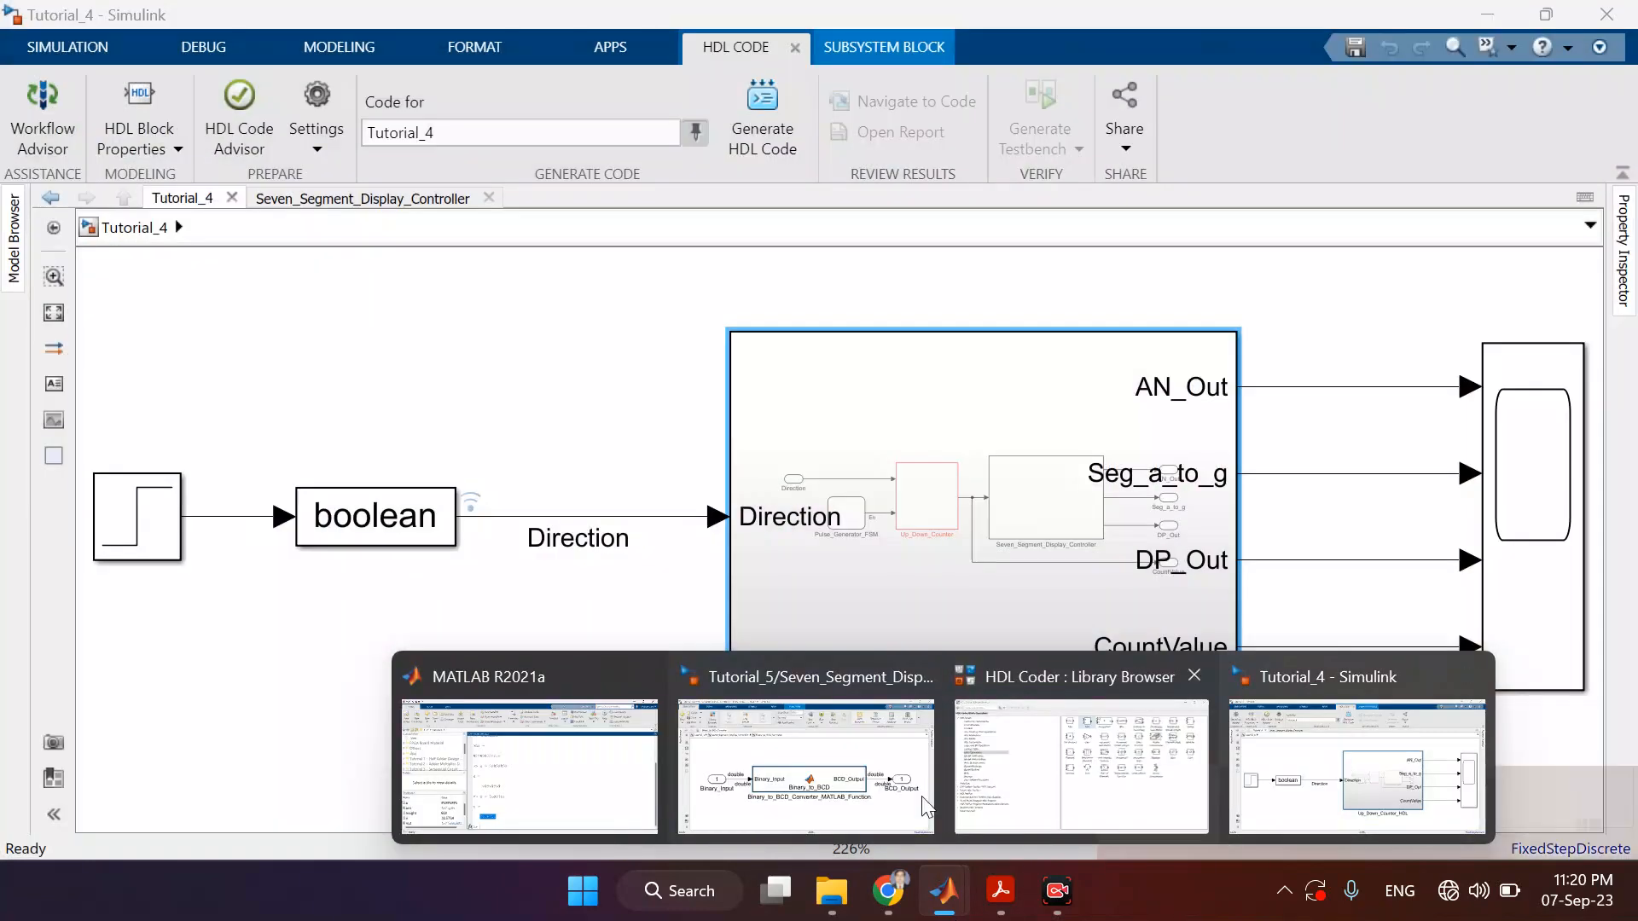
pyautogui.click(779, 774)
pyautogui.click(116, 228)
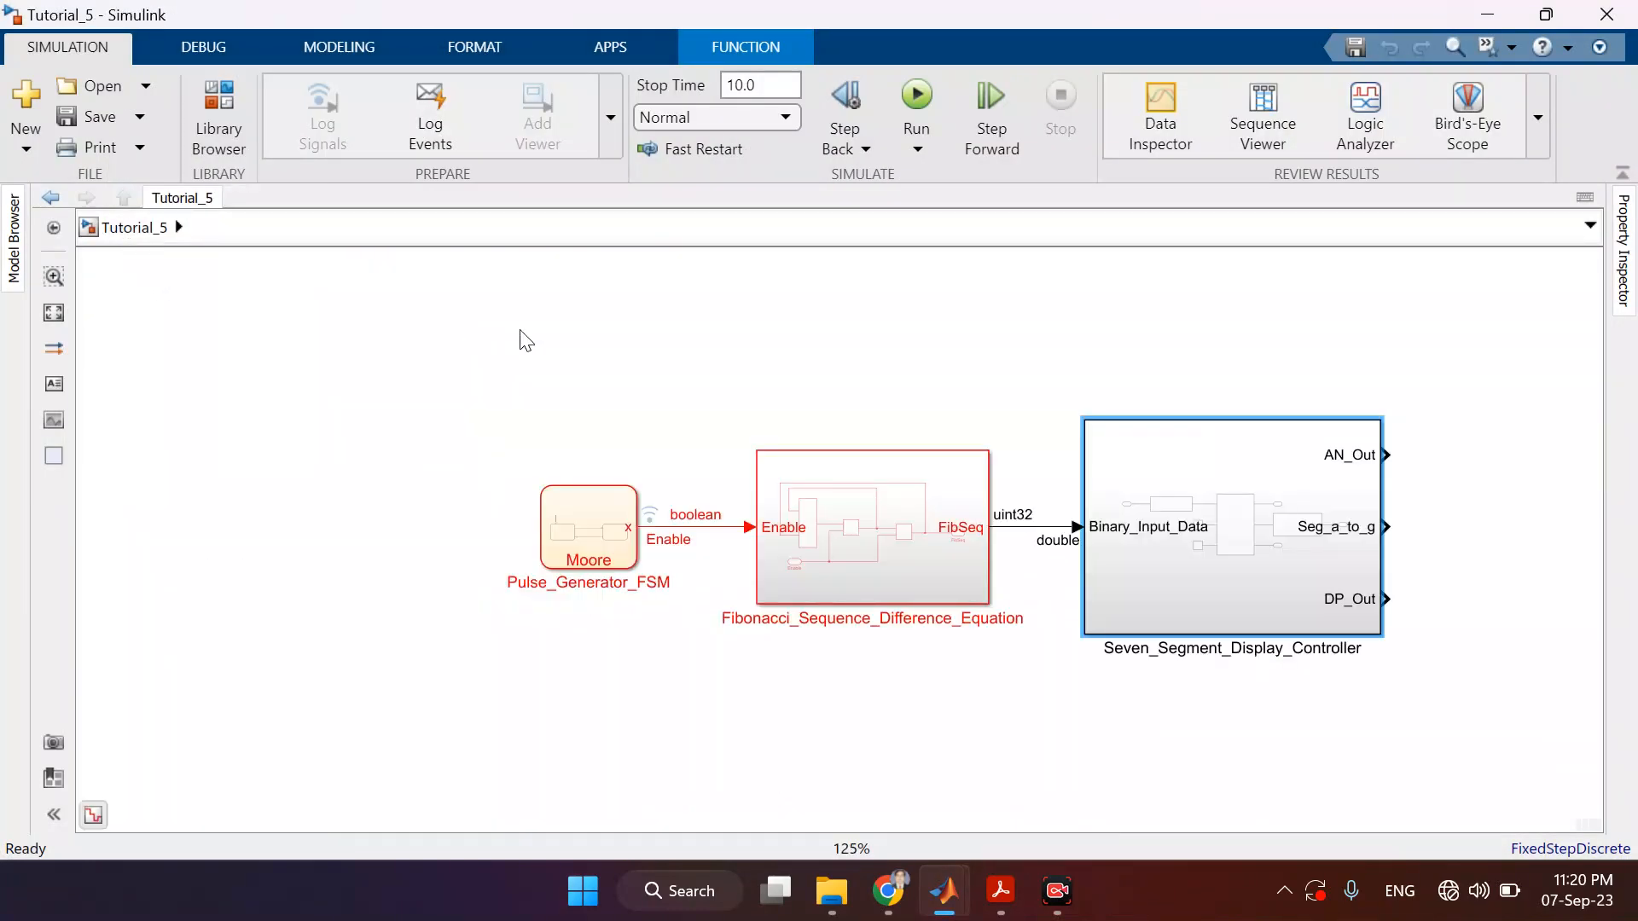
pyautogui.doubleClick(879, 520)
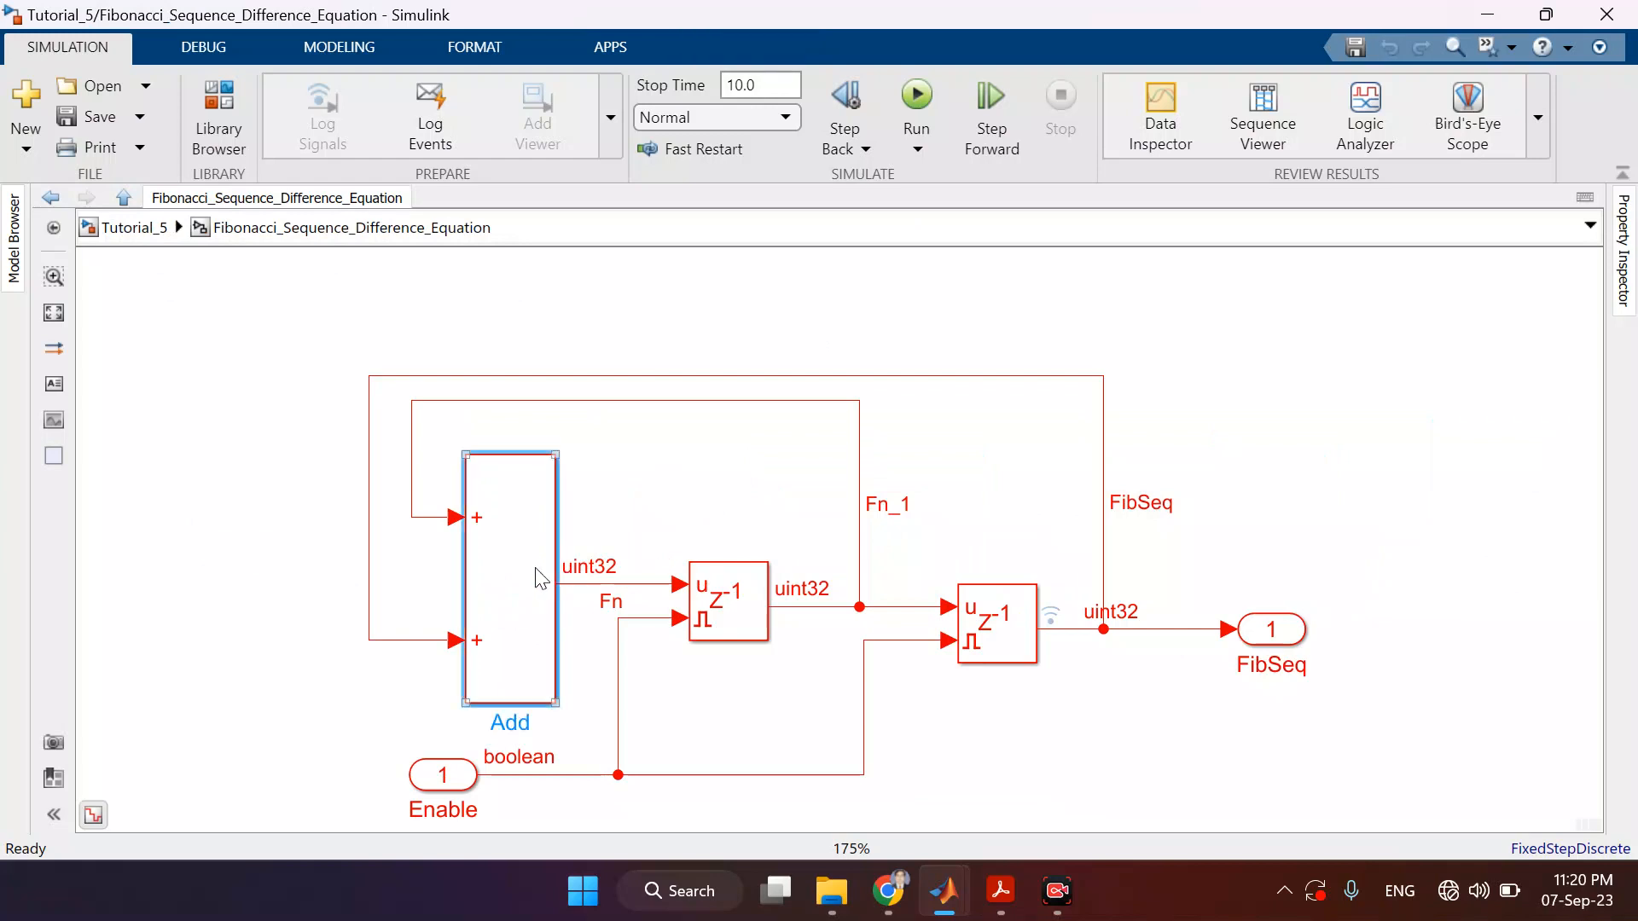
pyautogui.doubleClick(540, 578)
pyautogui.click(721, 491)
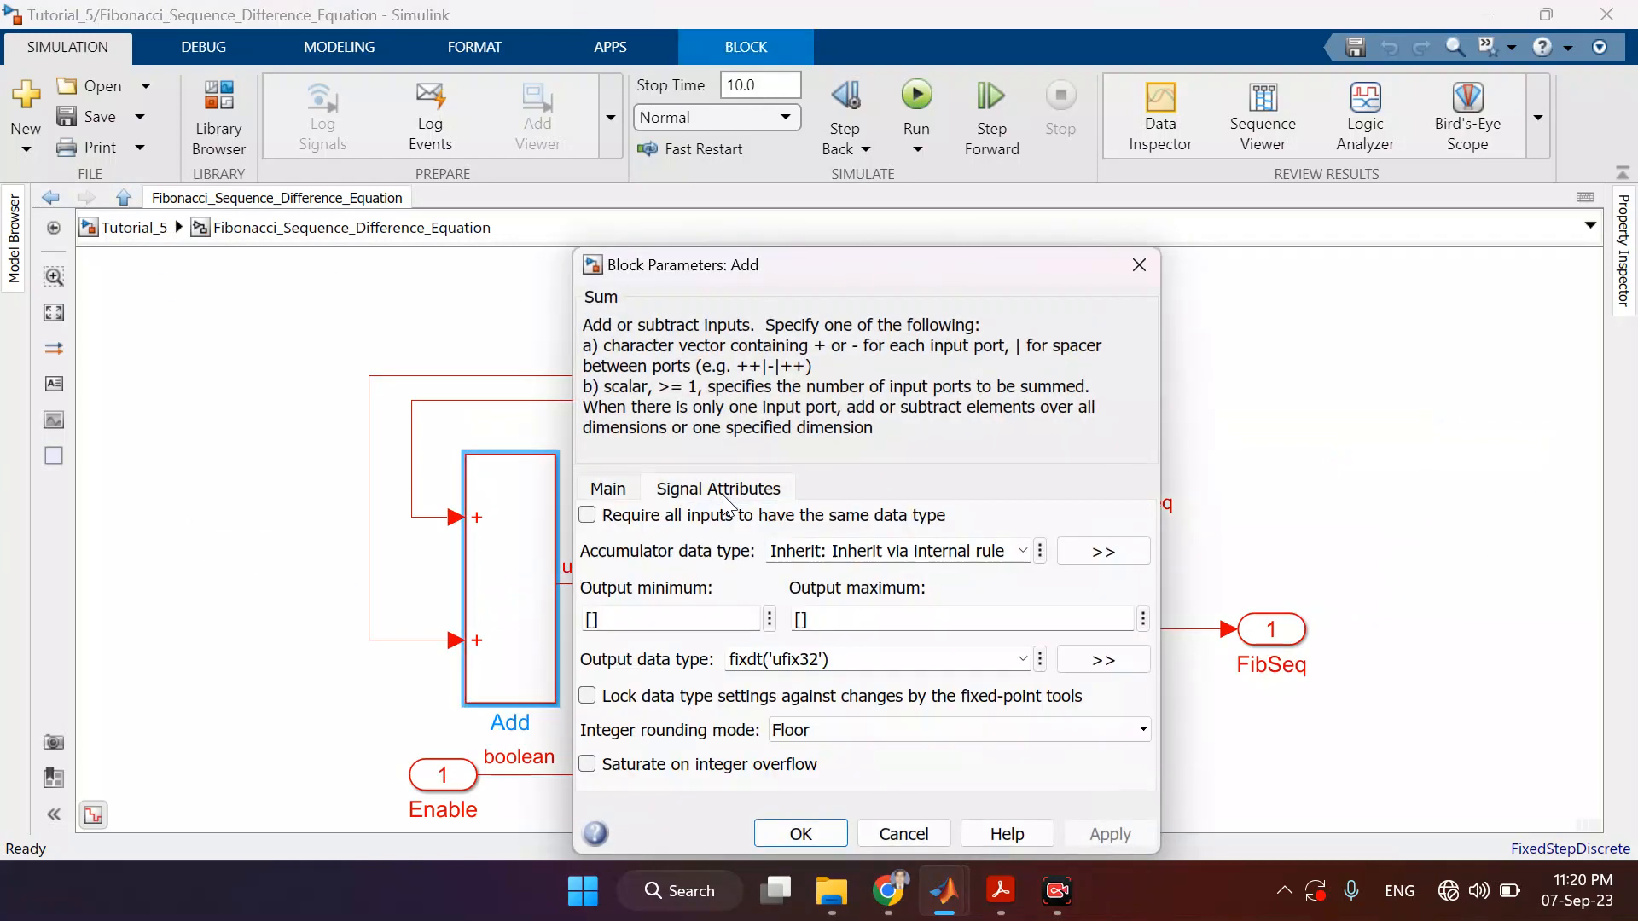
# - Set the Add block's output data type to fixdt('ufix27') and save the model
pyautogui.click(880, 661)
pyautogui.click(881, 658)
pyautogui.hotkey('shift', 'Left')
pyautogui.hotkey('shift', 'Left')
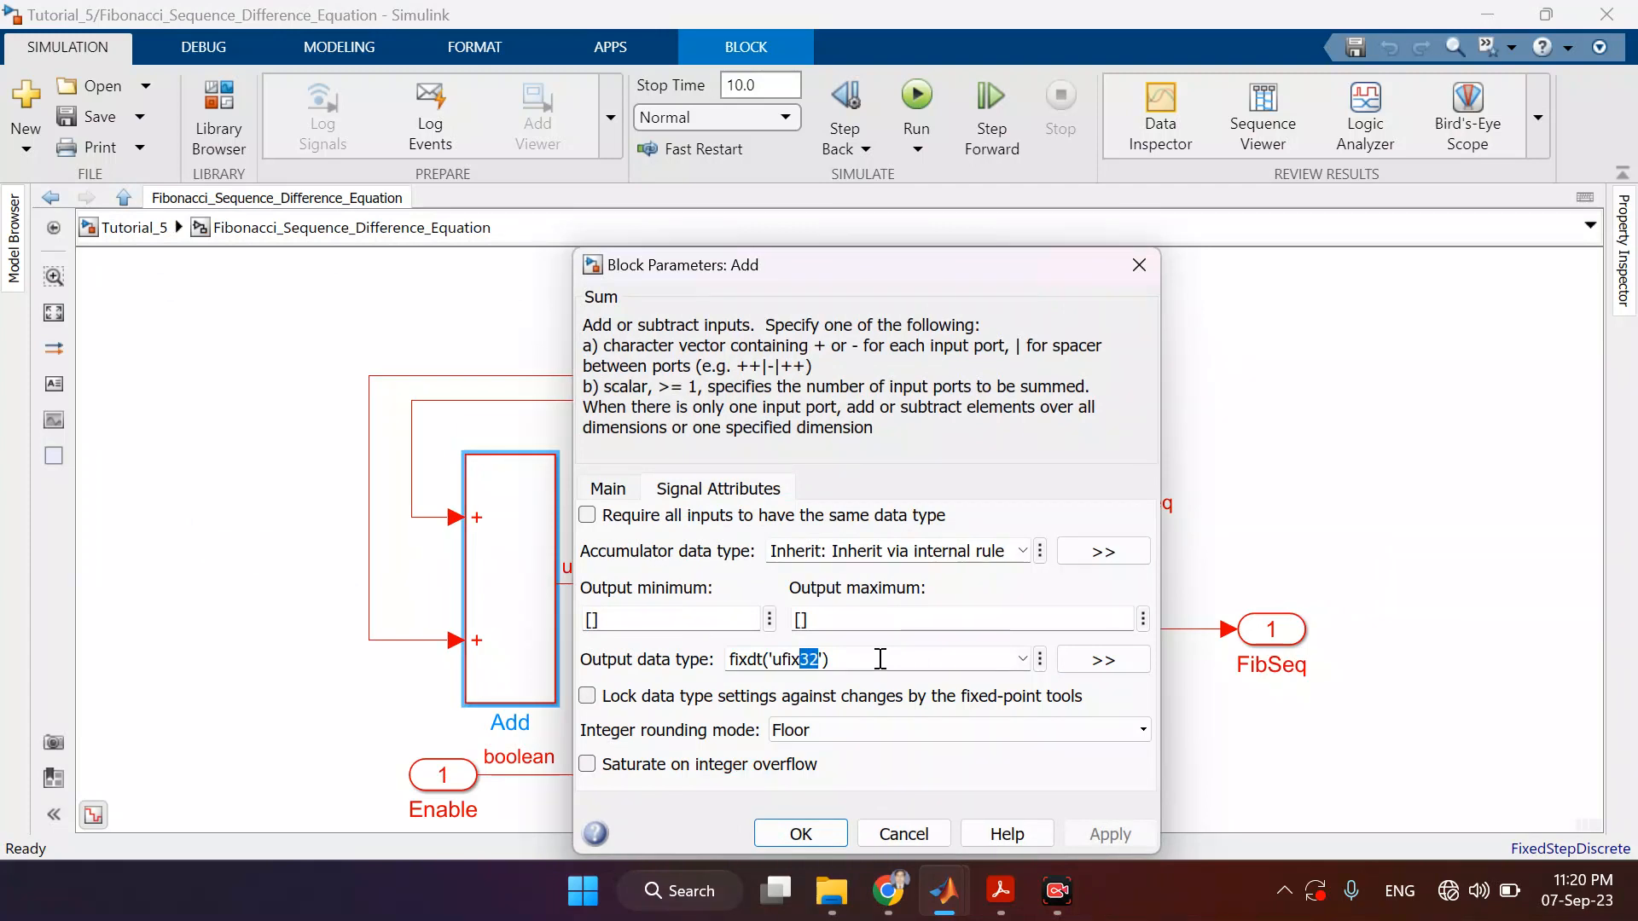
pyautogui.write('27')
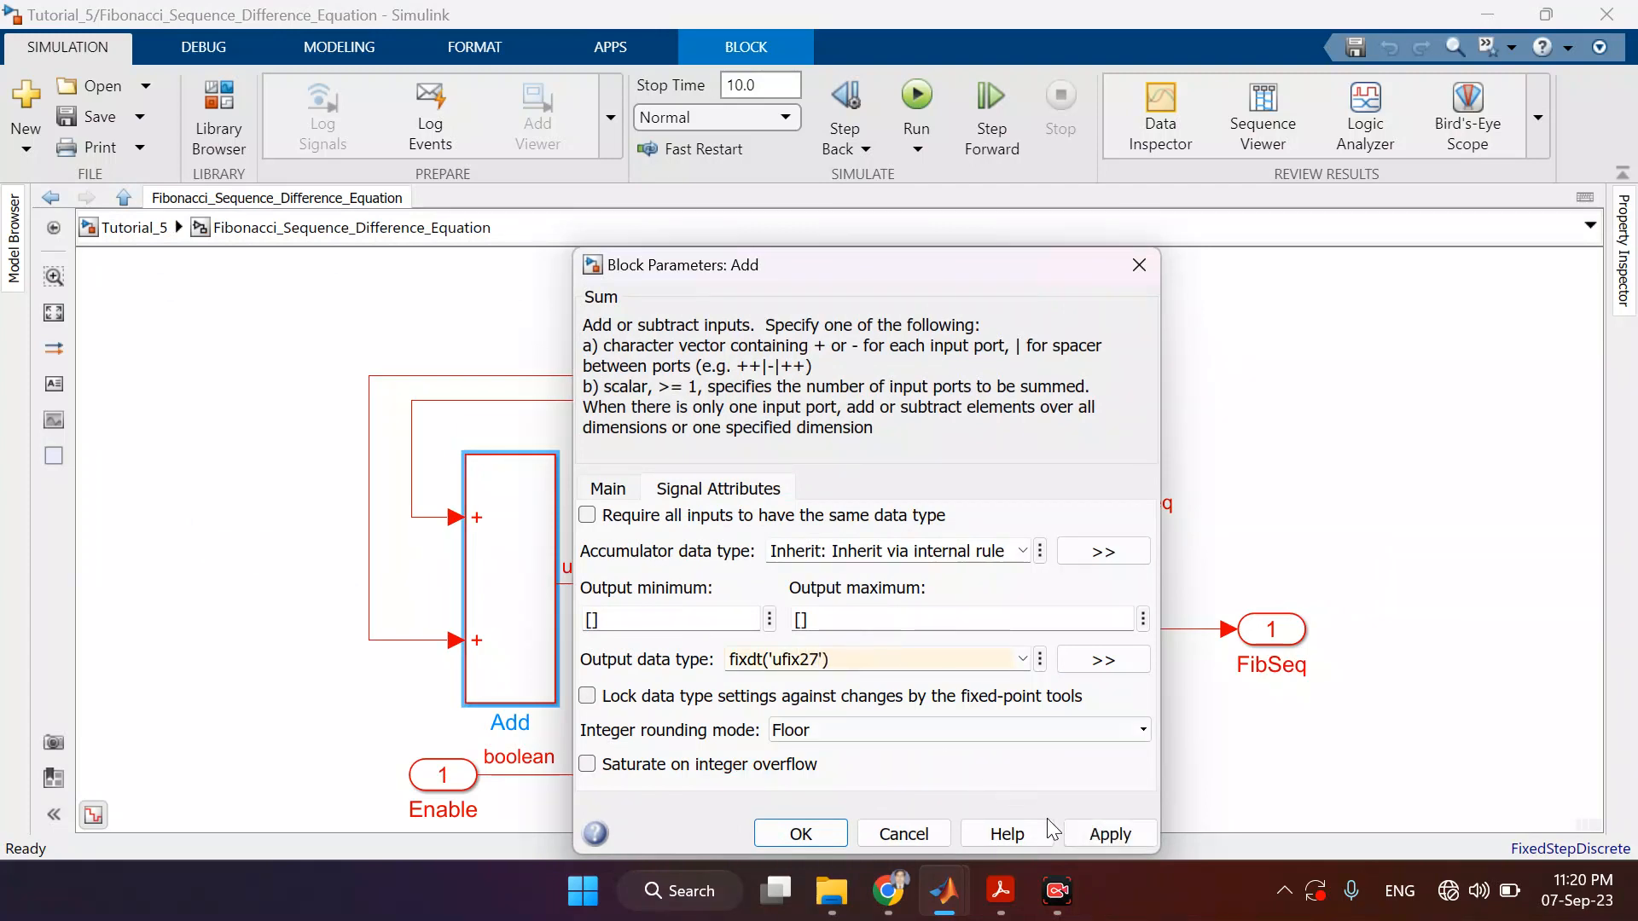
pyautogui.click(1108, 836)
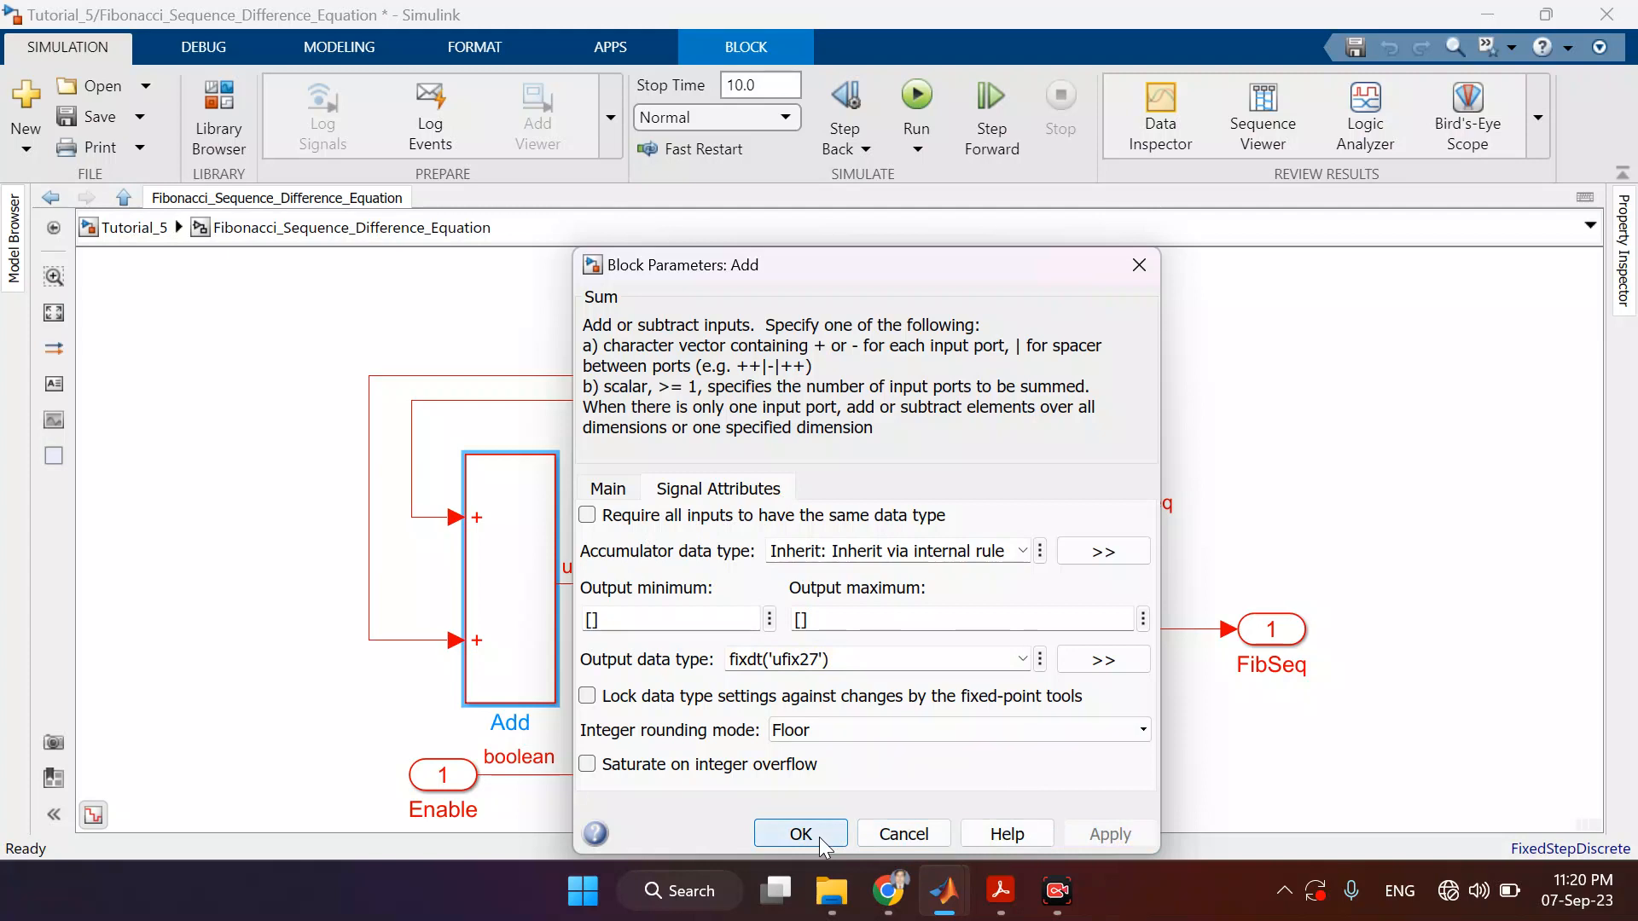
pyautogui.click(800, 834)
pyautogui.click(85, 116)
# - Review the Pulse_Generator_FSM chart, then return to the top-level Tutorial_5 model and look over its other blocks
pyautogui.click(129, 231)
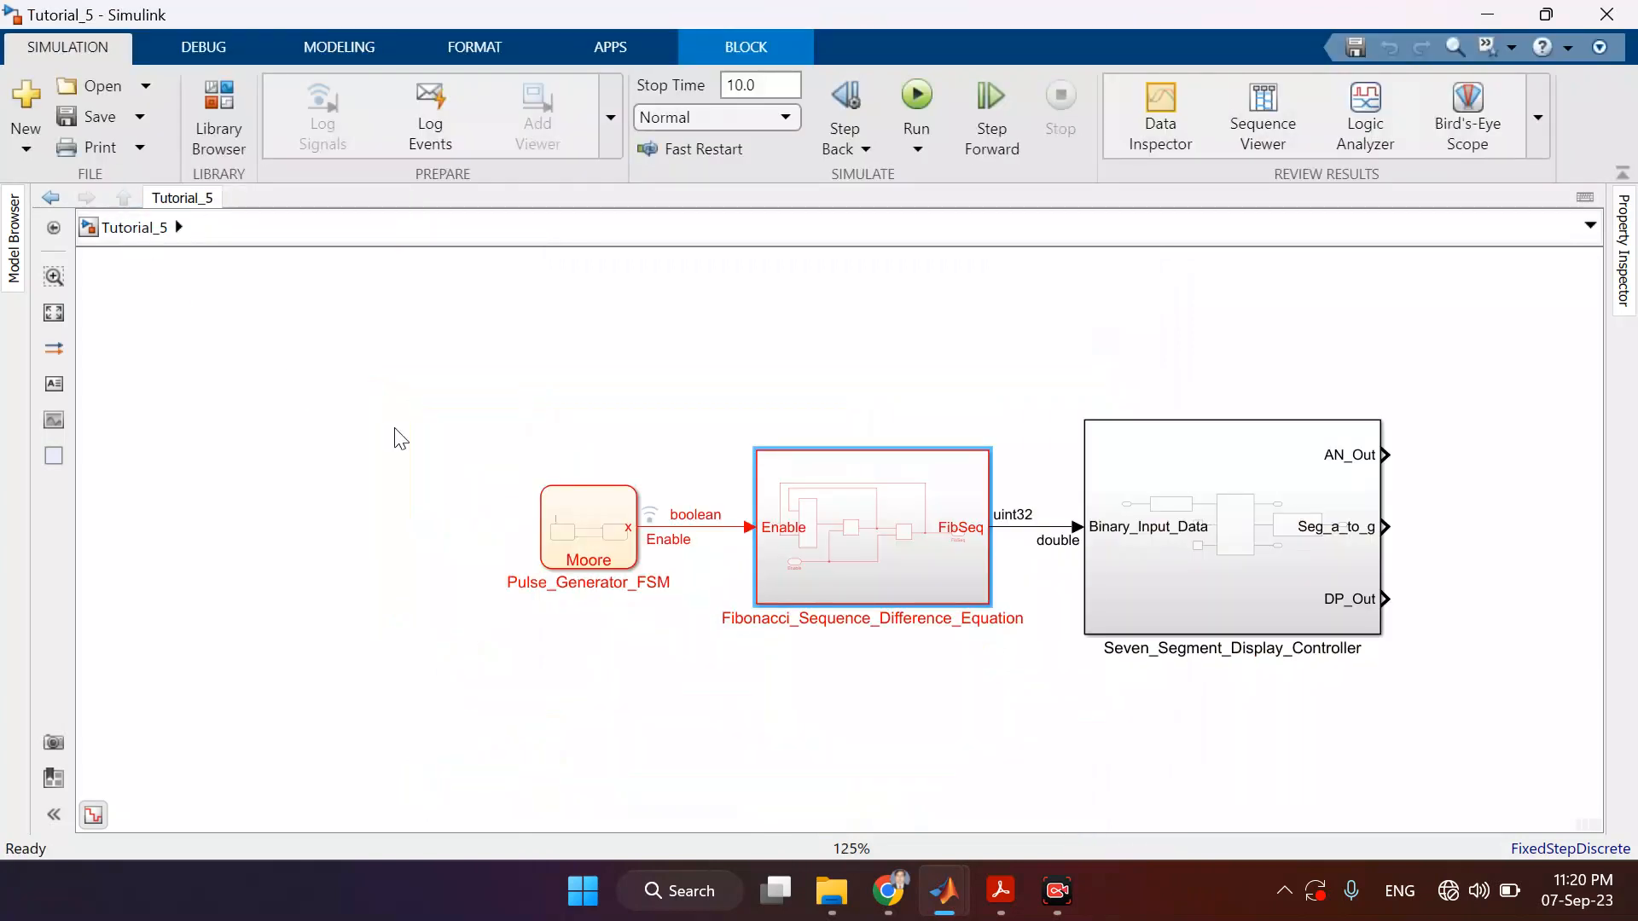
pyautogui.doubleClick(599, 519)
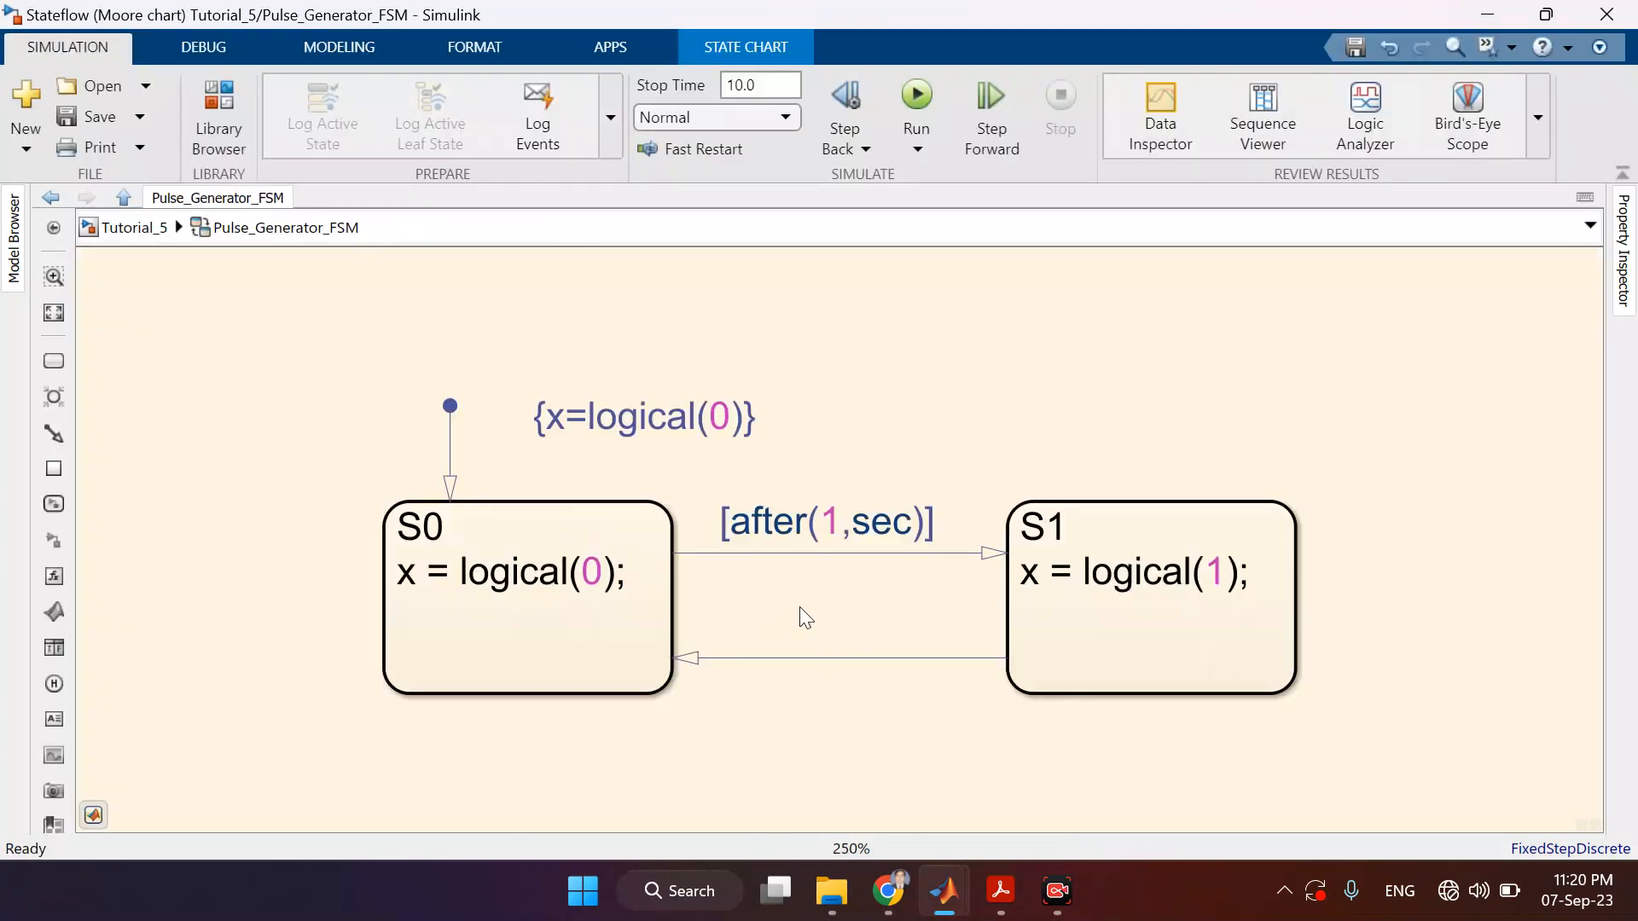
pyautogui.click(141, 229)
pyautogui.click(778, 544)
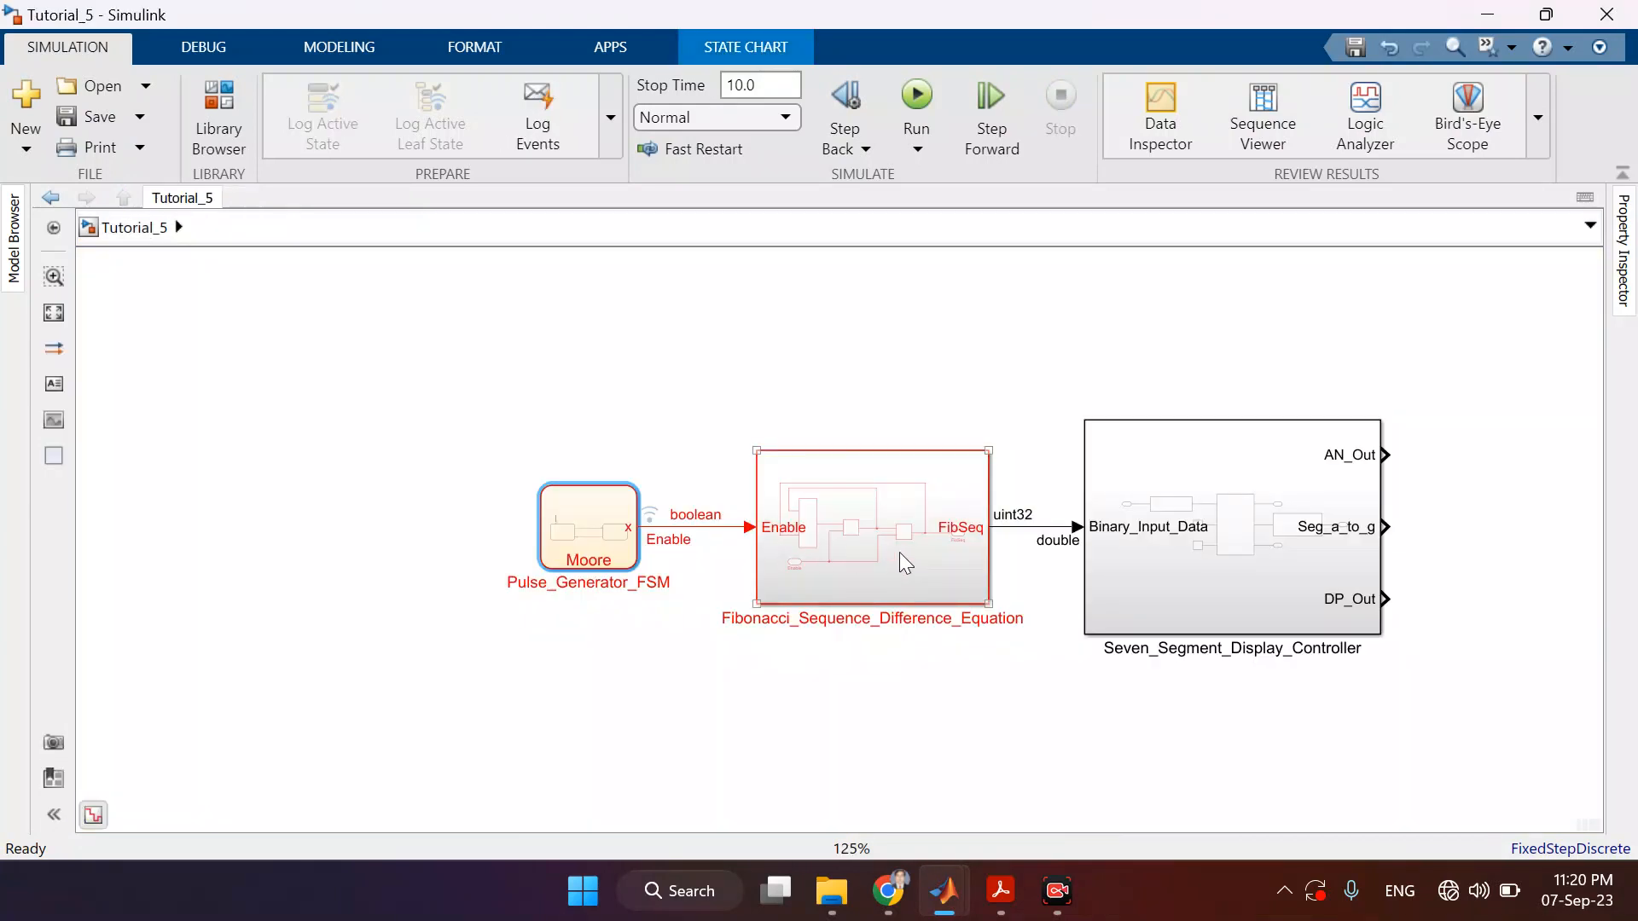
pyautogui.click(1192, 571)
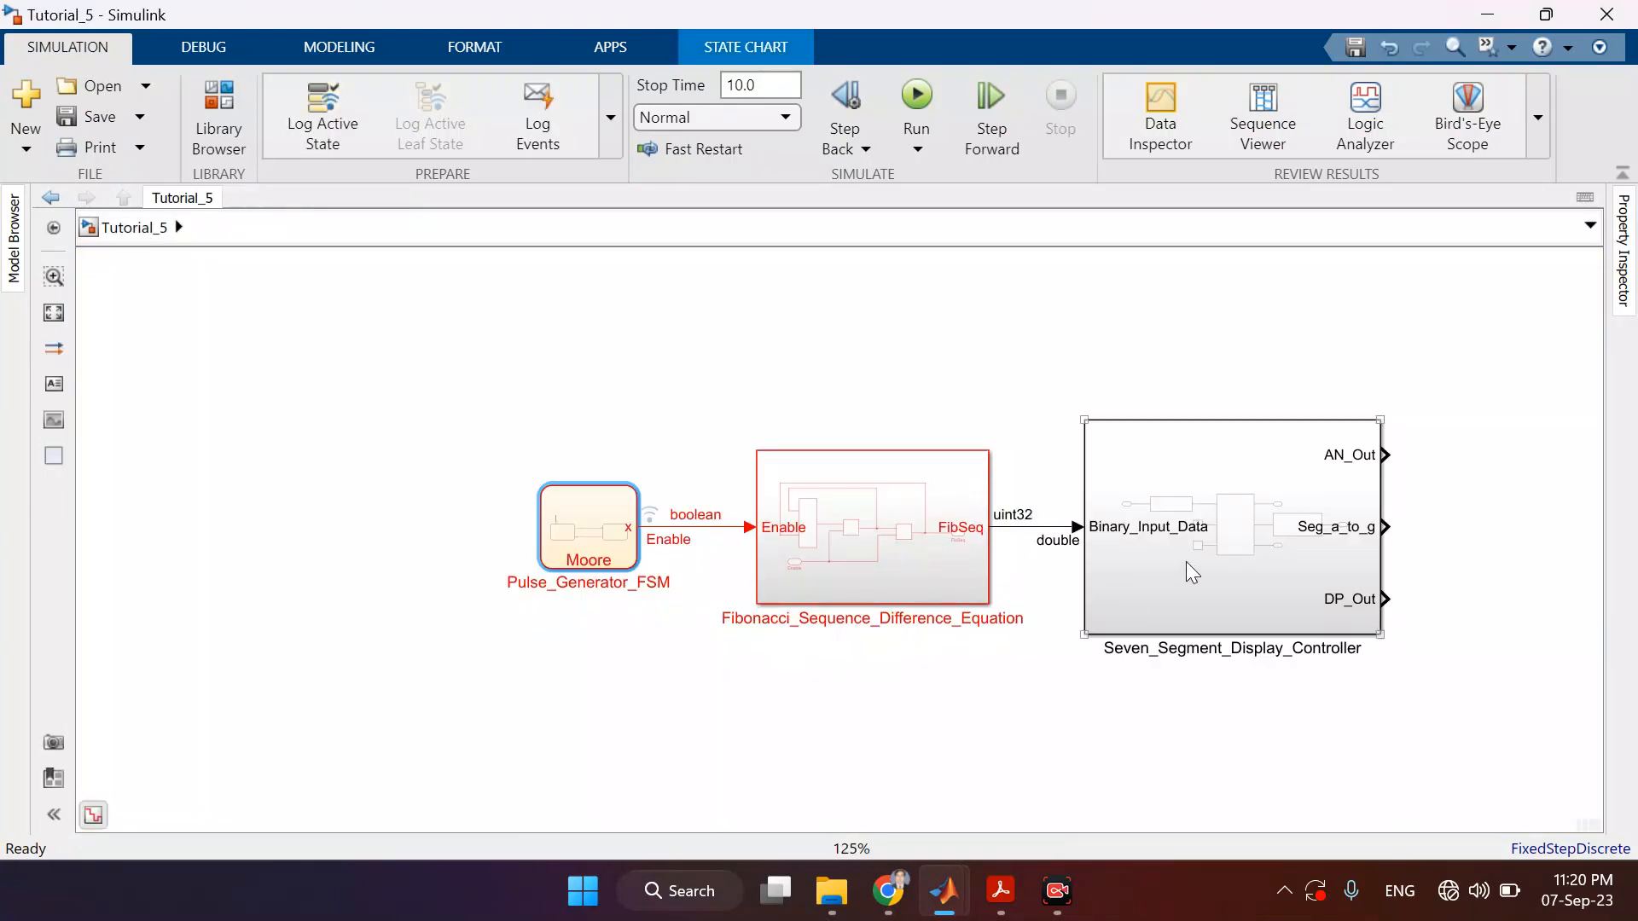
pyautogui.click(897, 541)
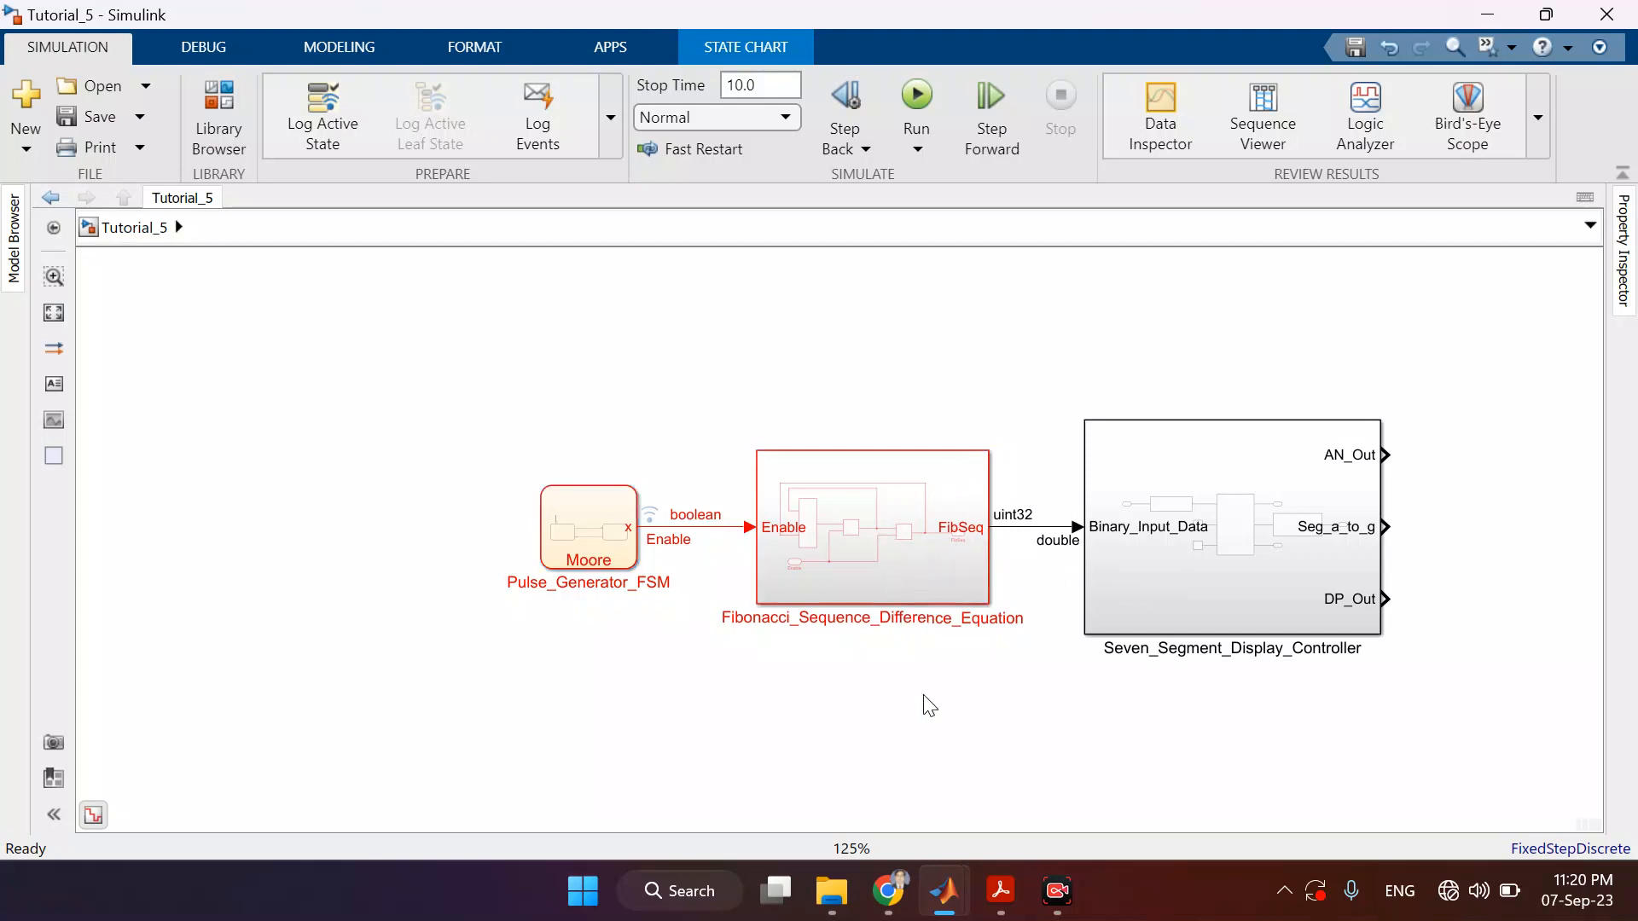
# - Check the Add block's signal attributes inside the Fibonacci_Sequence_Difference_Equation subsystem, leaving them unedited
pyautogui.press('space')
pyautogui.doubleClick(757, 555)
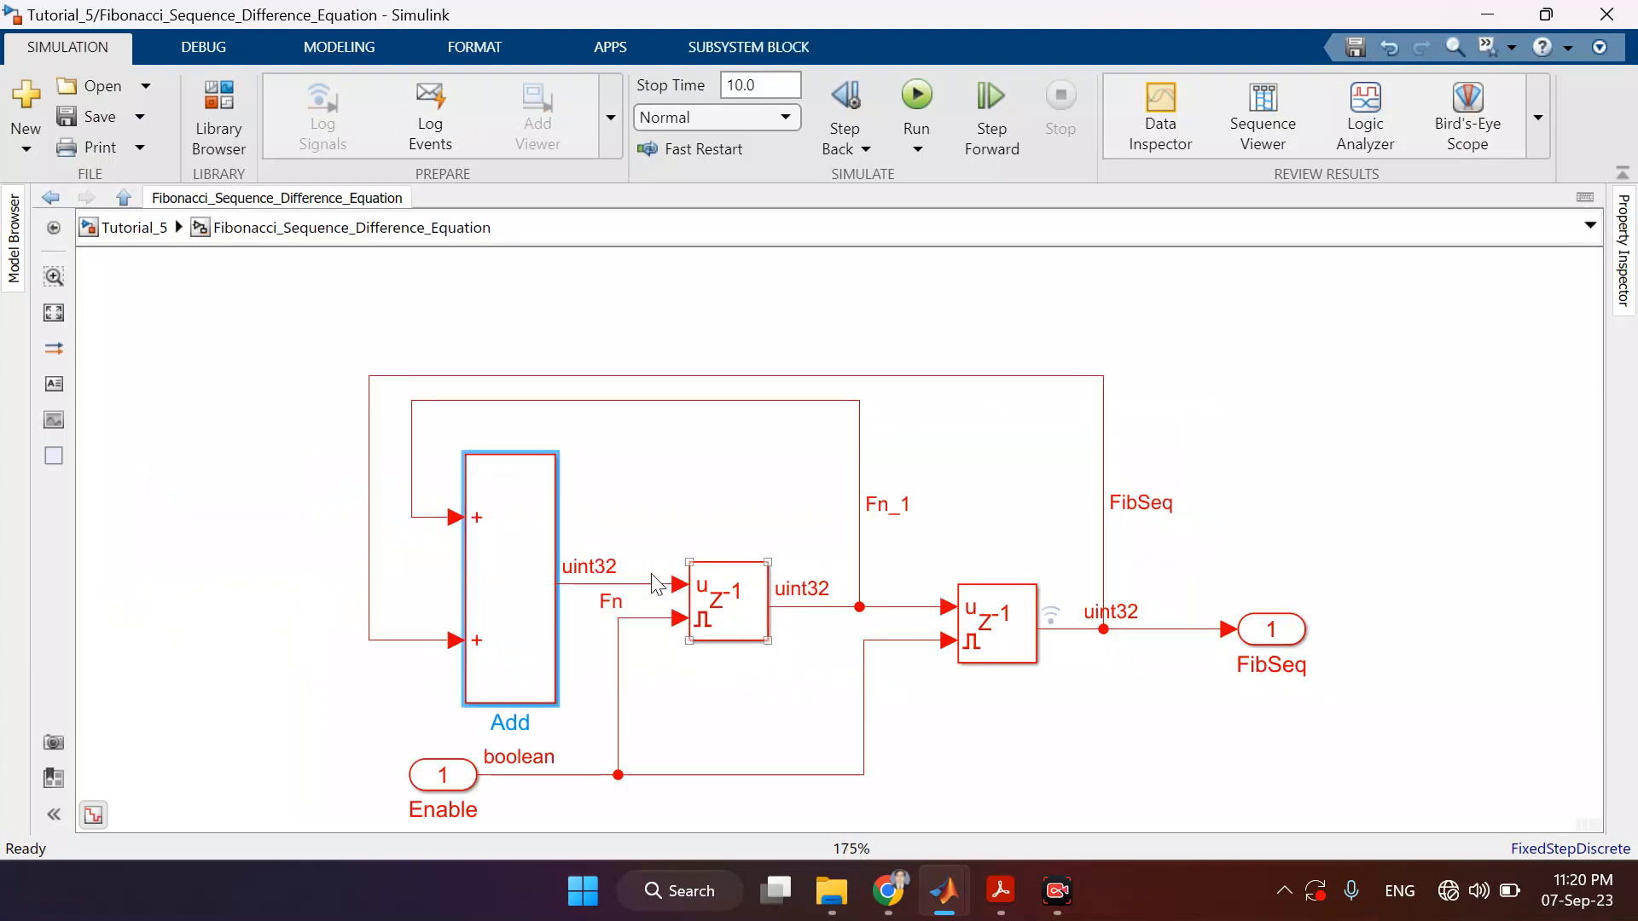
pyautogui.doubleClick(533, 566)
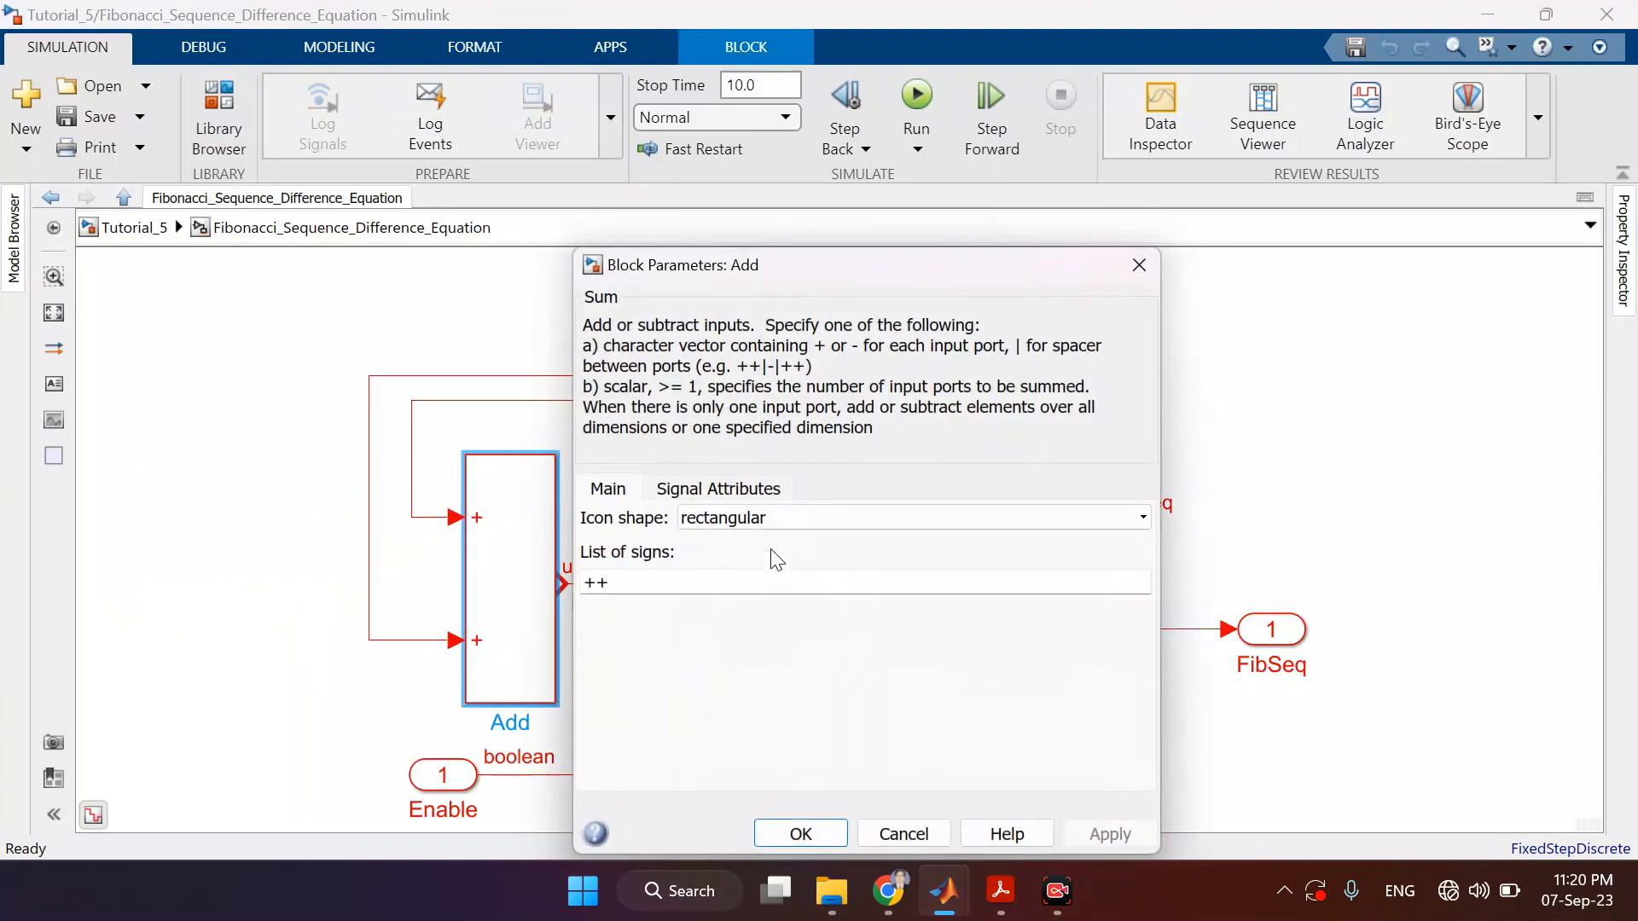
pyautogui.click(766, 492)
pyautogui.click(900, 832)
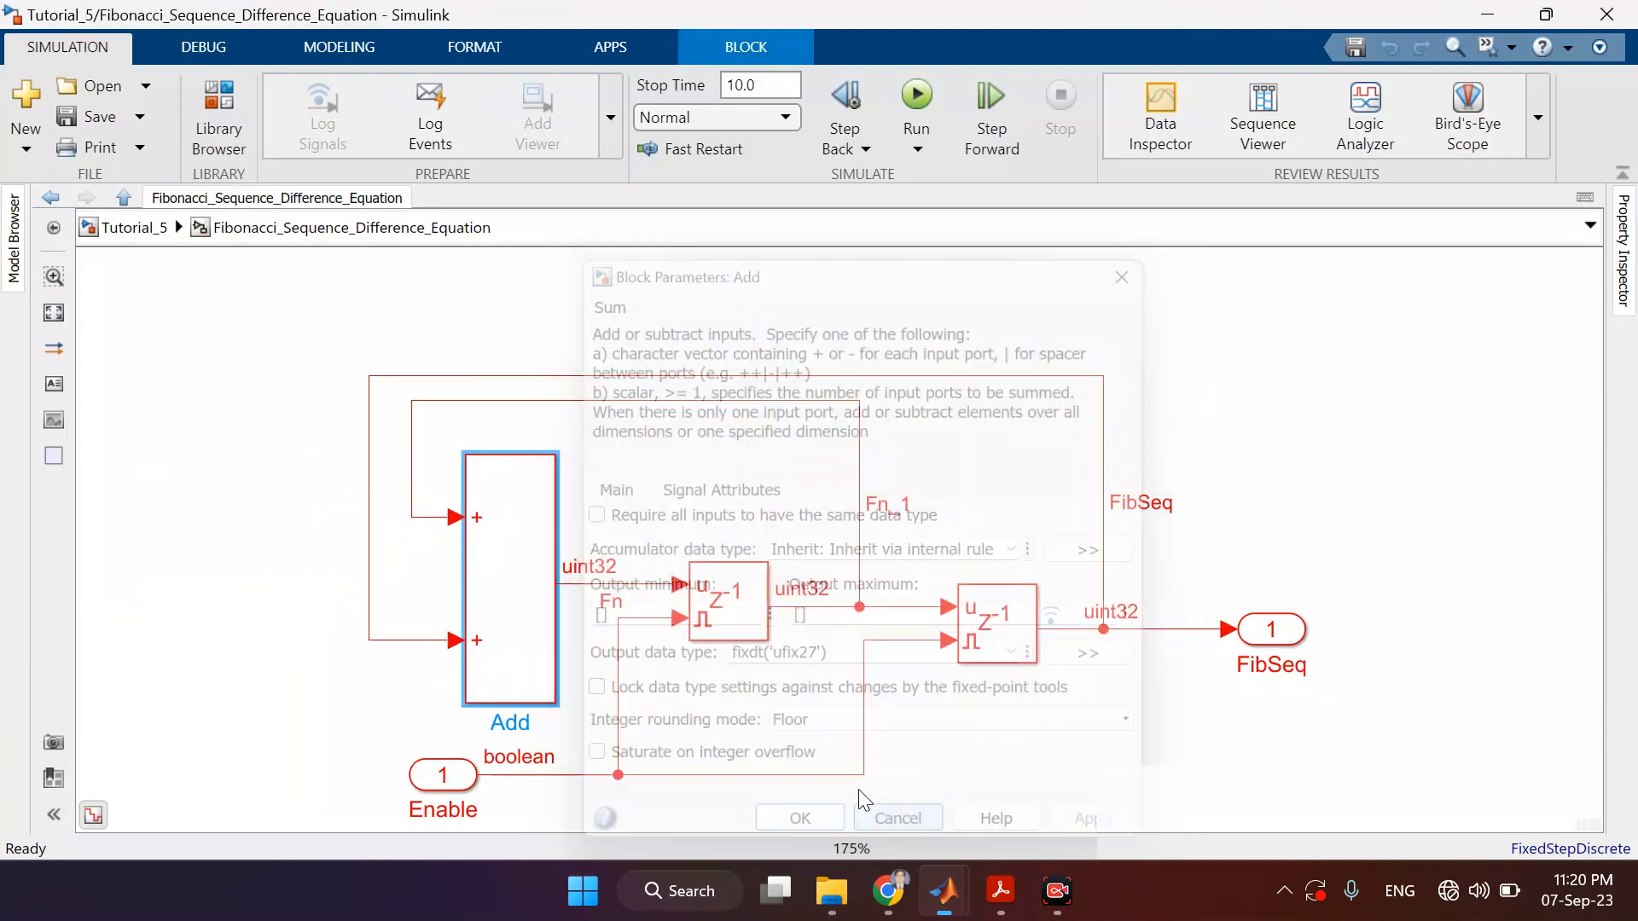
# - Examine Input_Width and Output_BCD_Digits in the Binary_to_BCD function code within Seven_Segment_Display_Controller, and close the code
pyautogui.click(157, 242)
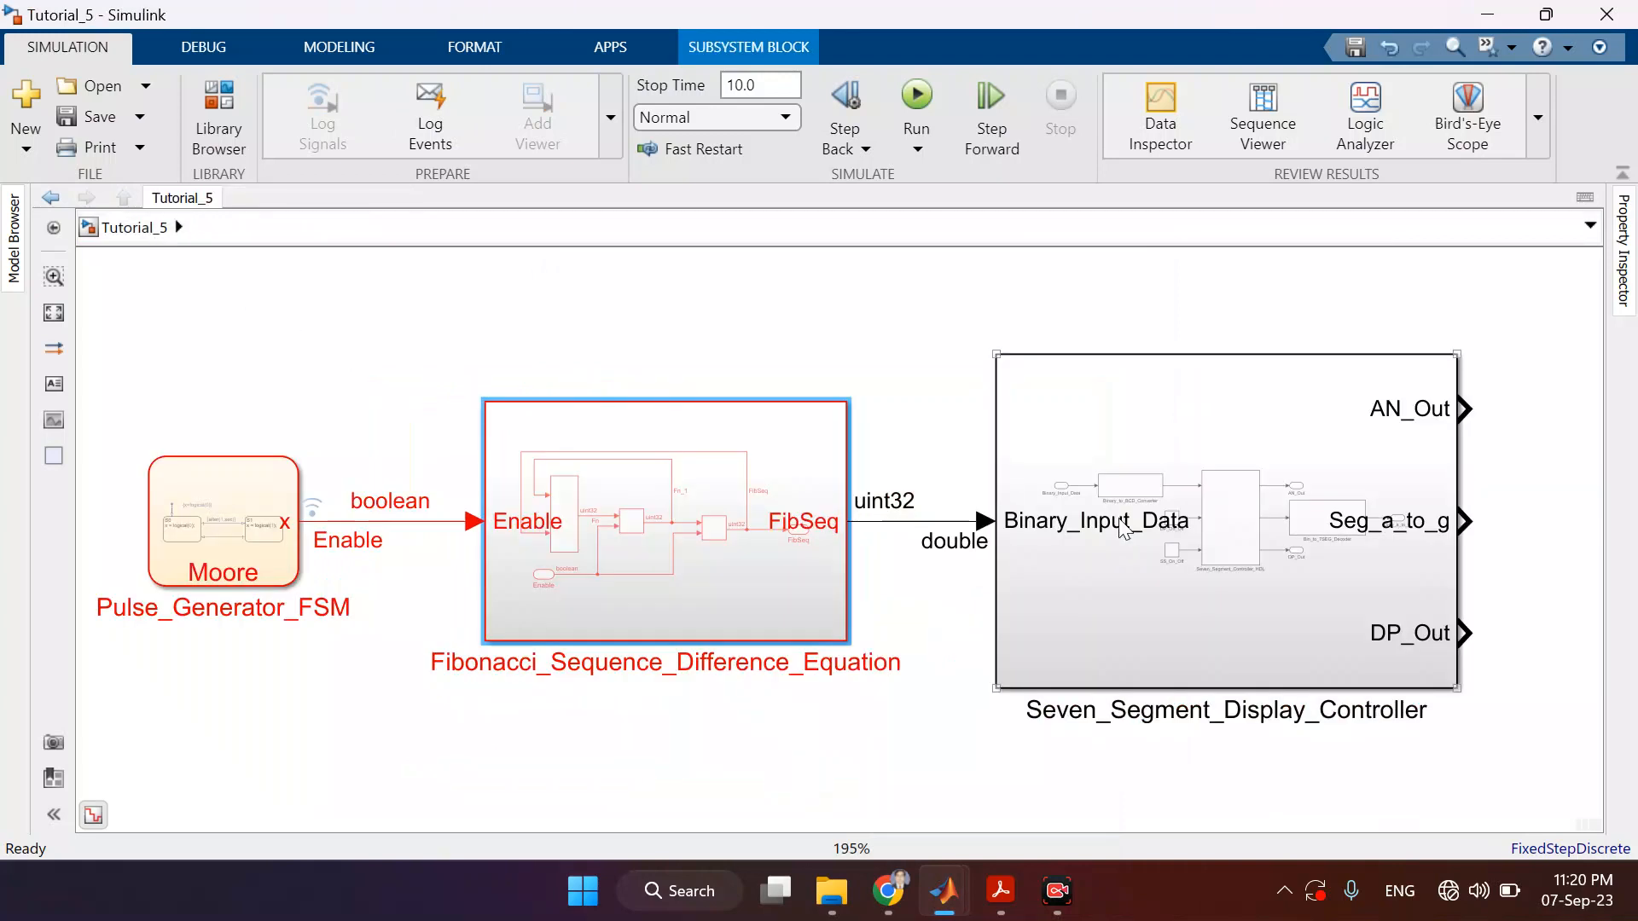
pyautogui.doubleClick(1159, 510)
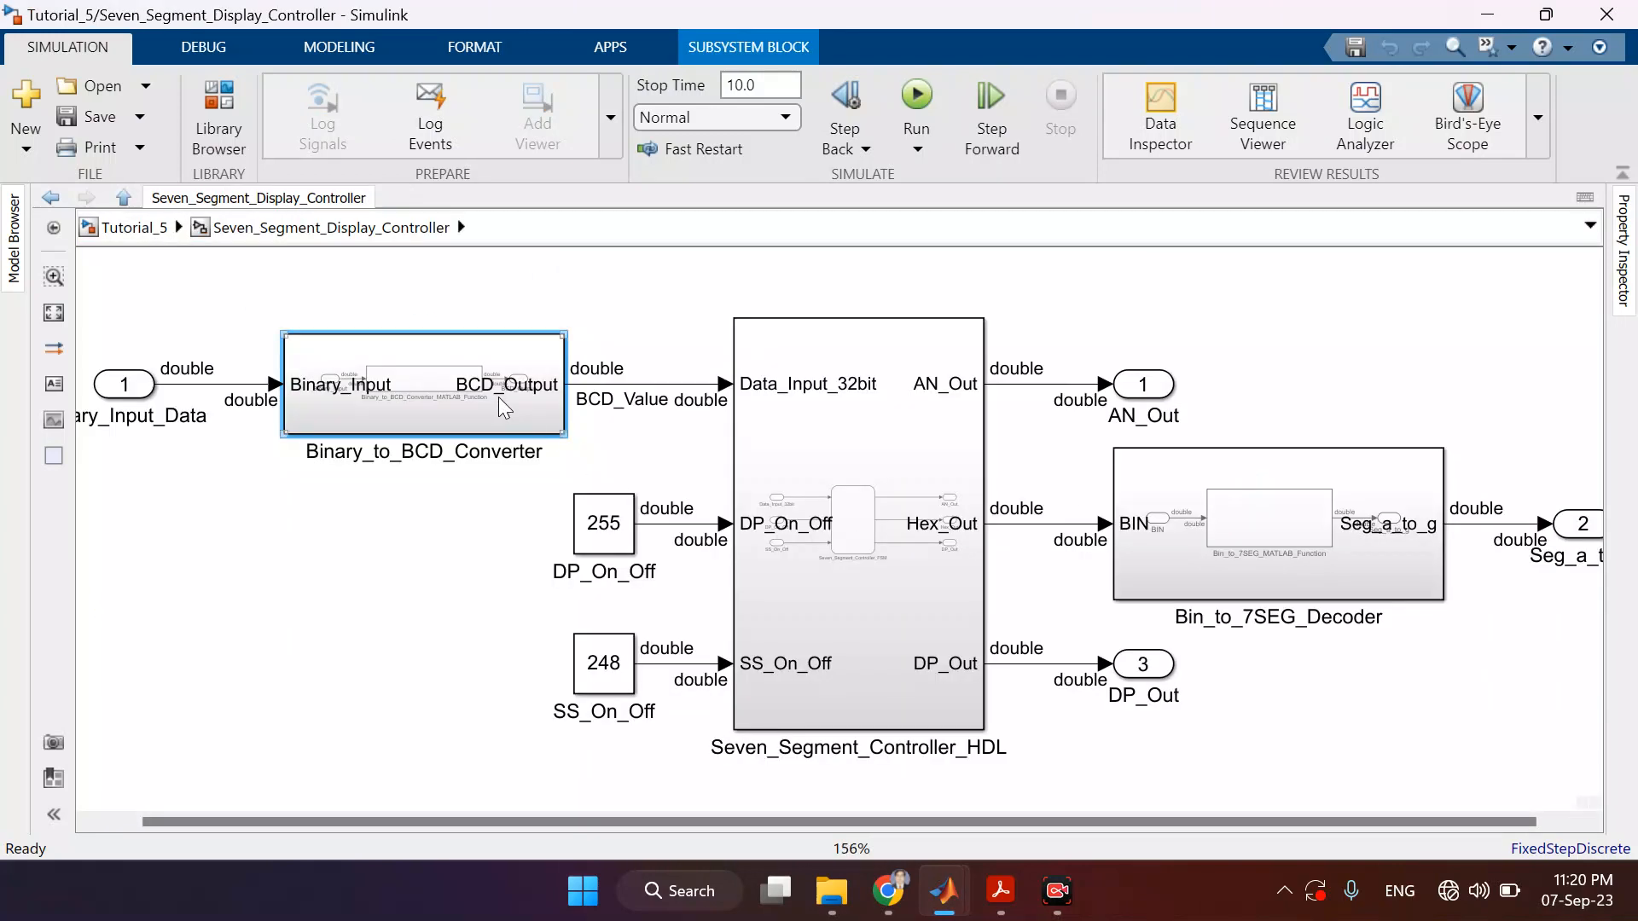
pyautogui.doubleClick(498, 397)
pyautogui.doubleClick(836, 536)
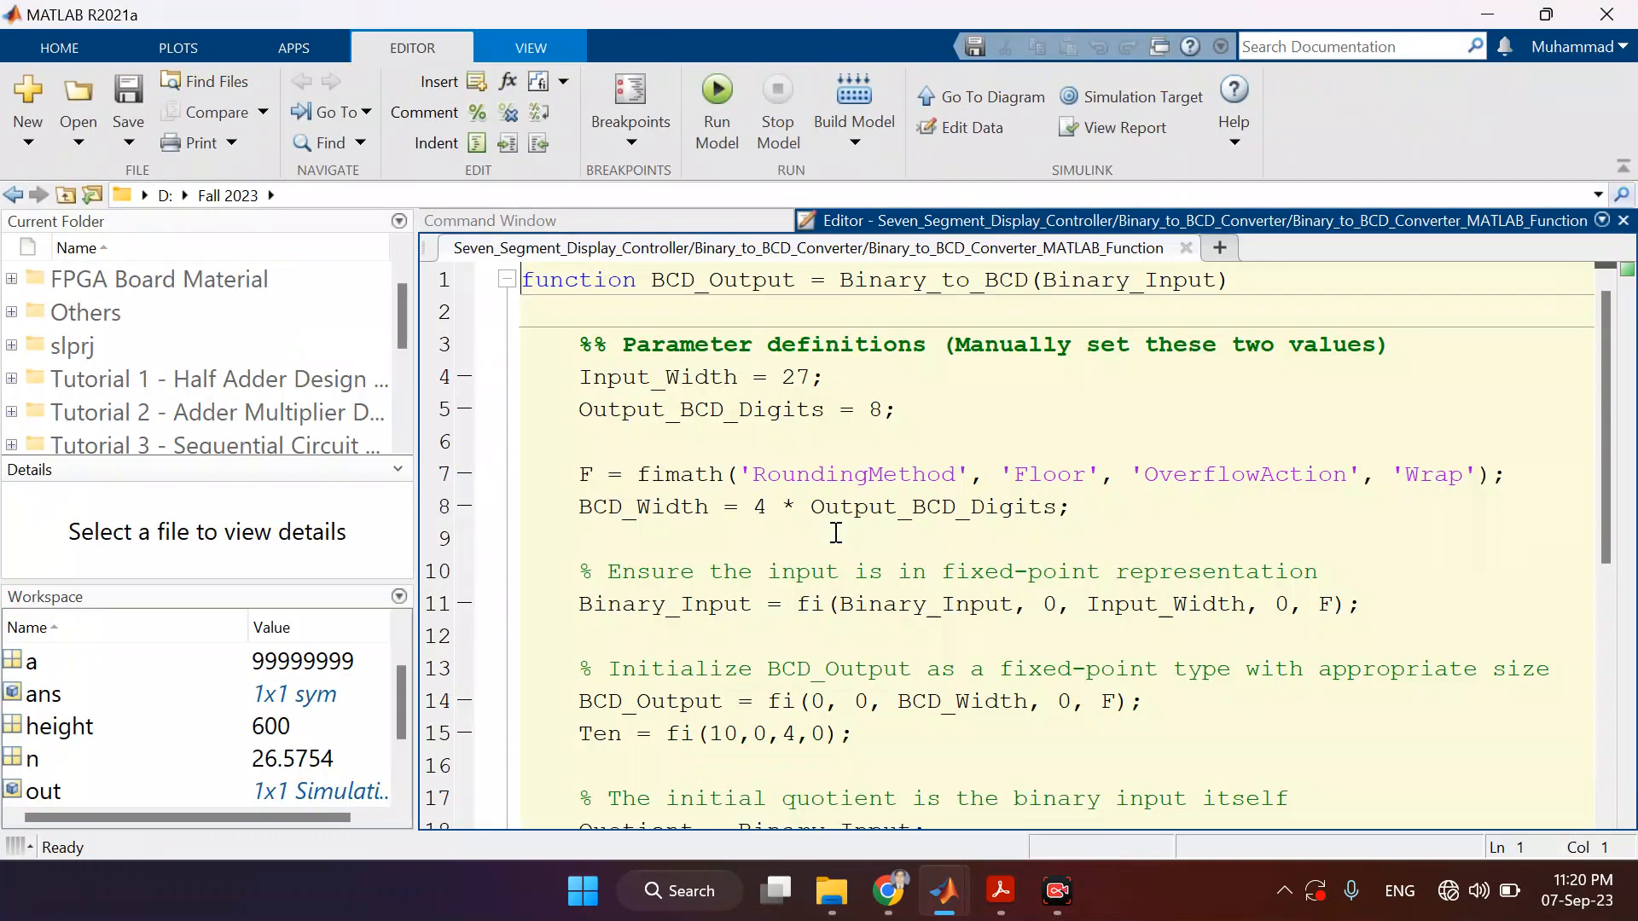
pyautogui.doubleClick(808, 377)
pyautogui.doubleClick(876, 410)
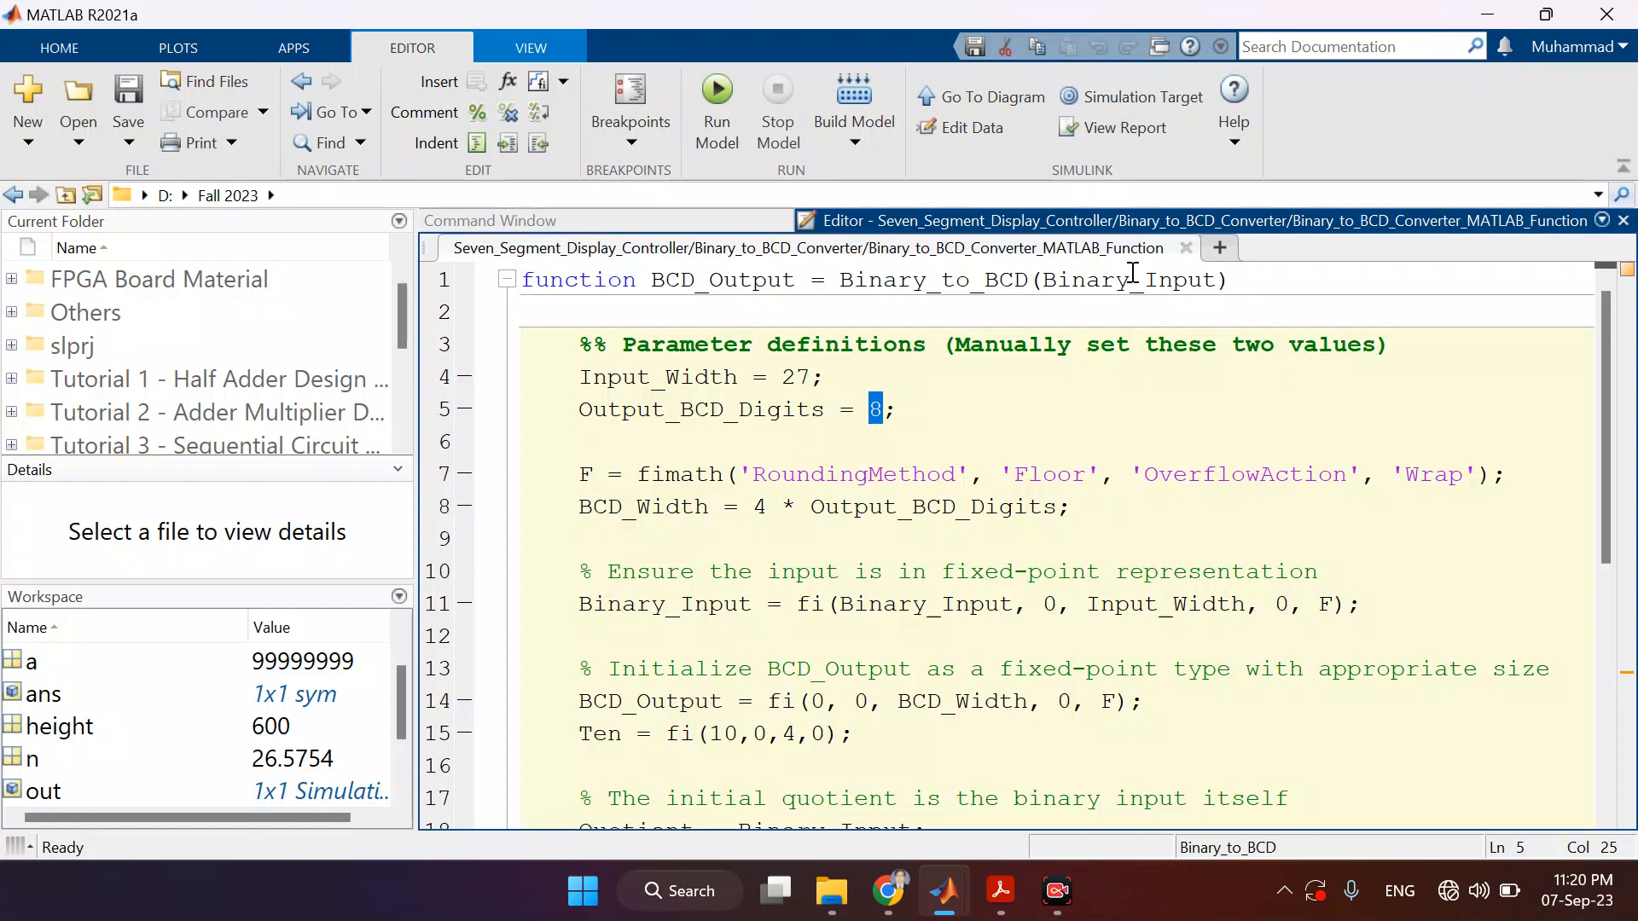
pyautogui.click(1185, 247)
# - Switch back to the Simulink model's Seven_Segment_Display_Controller subsystem and check the DP_On_Off constant's parameters
pyautogui.moveTo(945, 891)
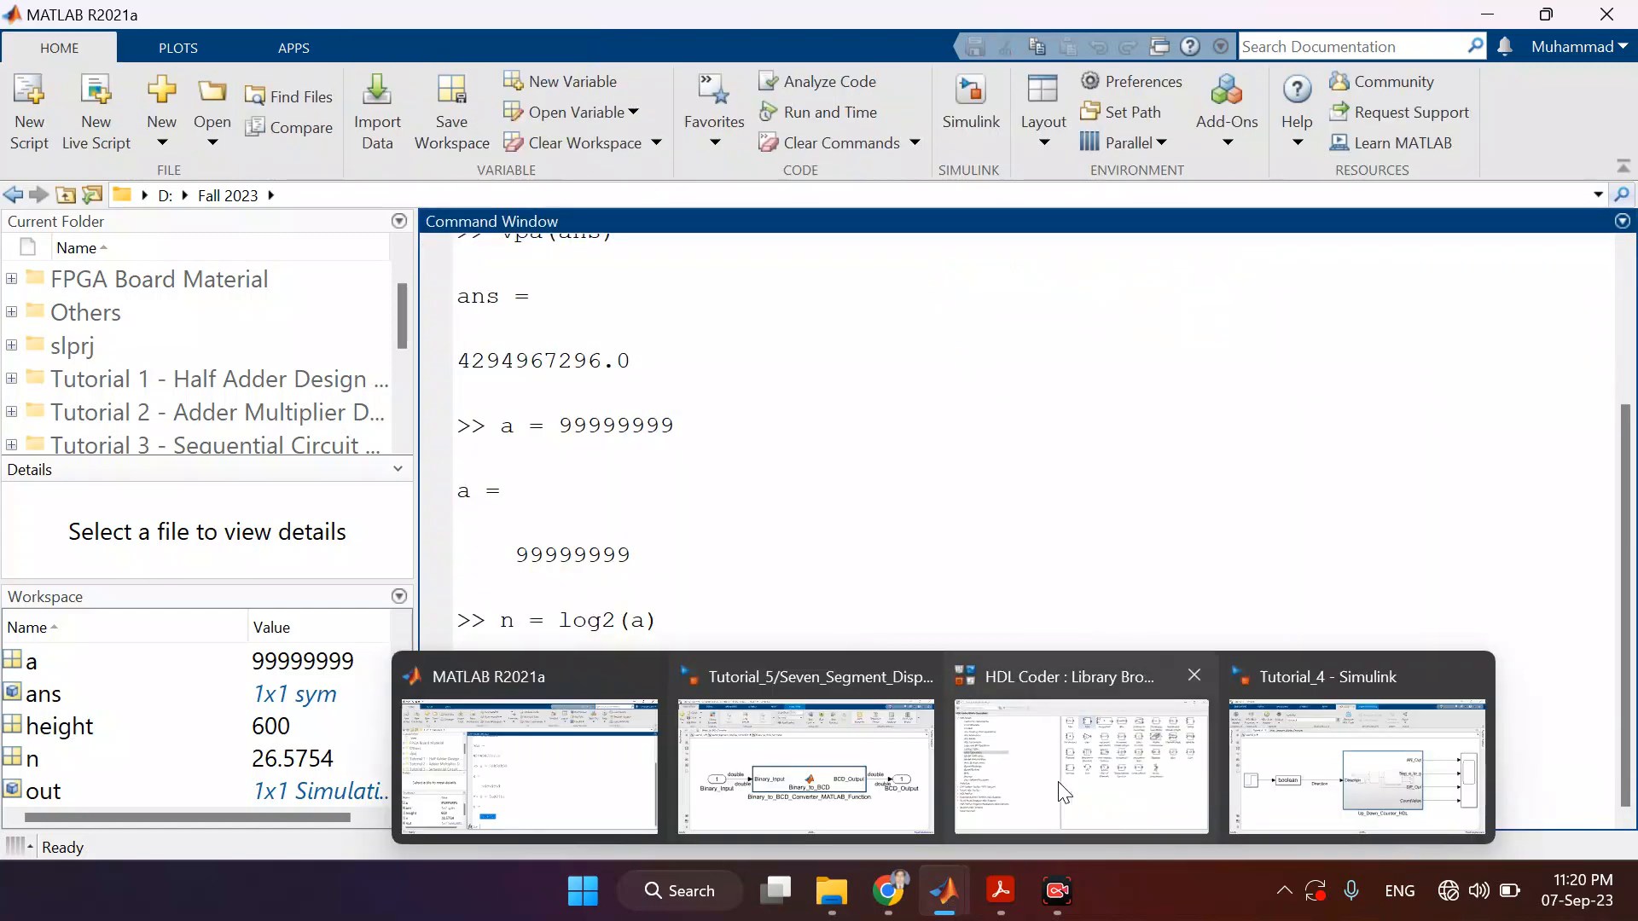
pyautogui.moveTo(776, 751)
pyautogui.click(832, 764)
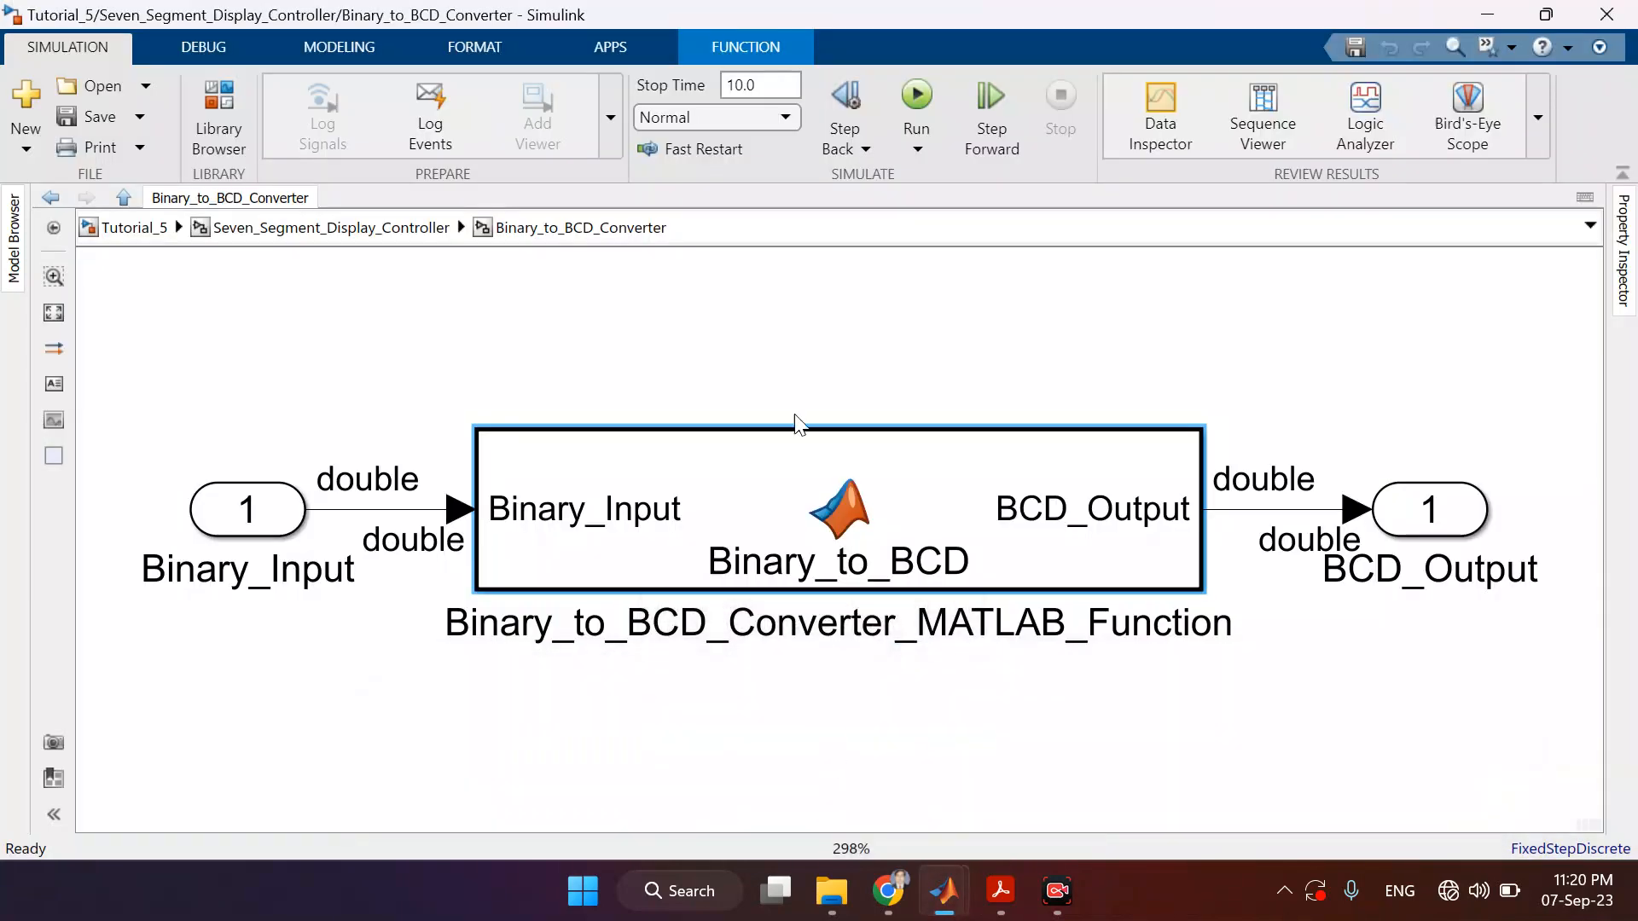
pyautogui.click(390, 235)
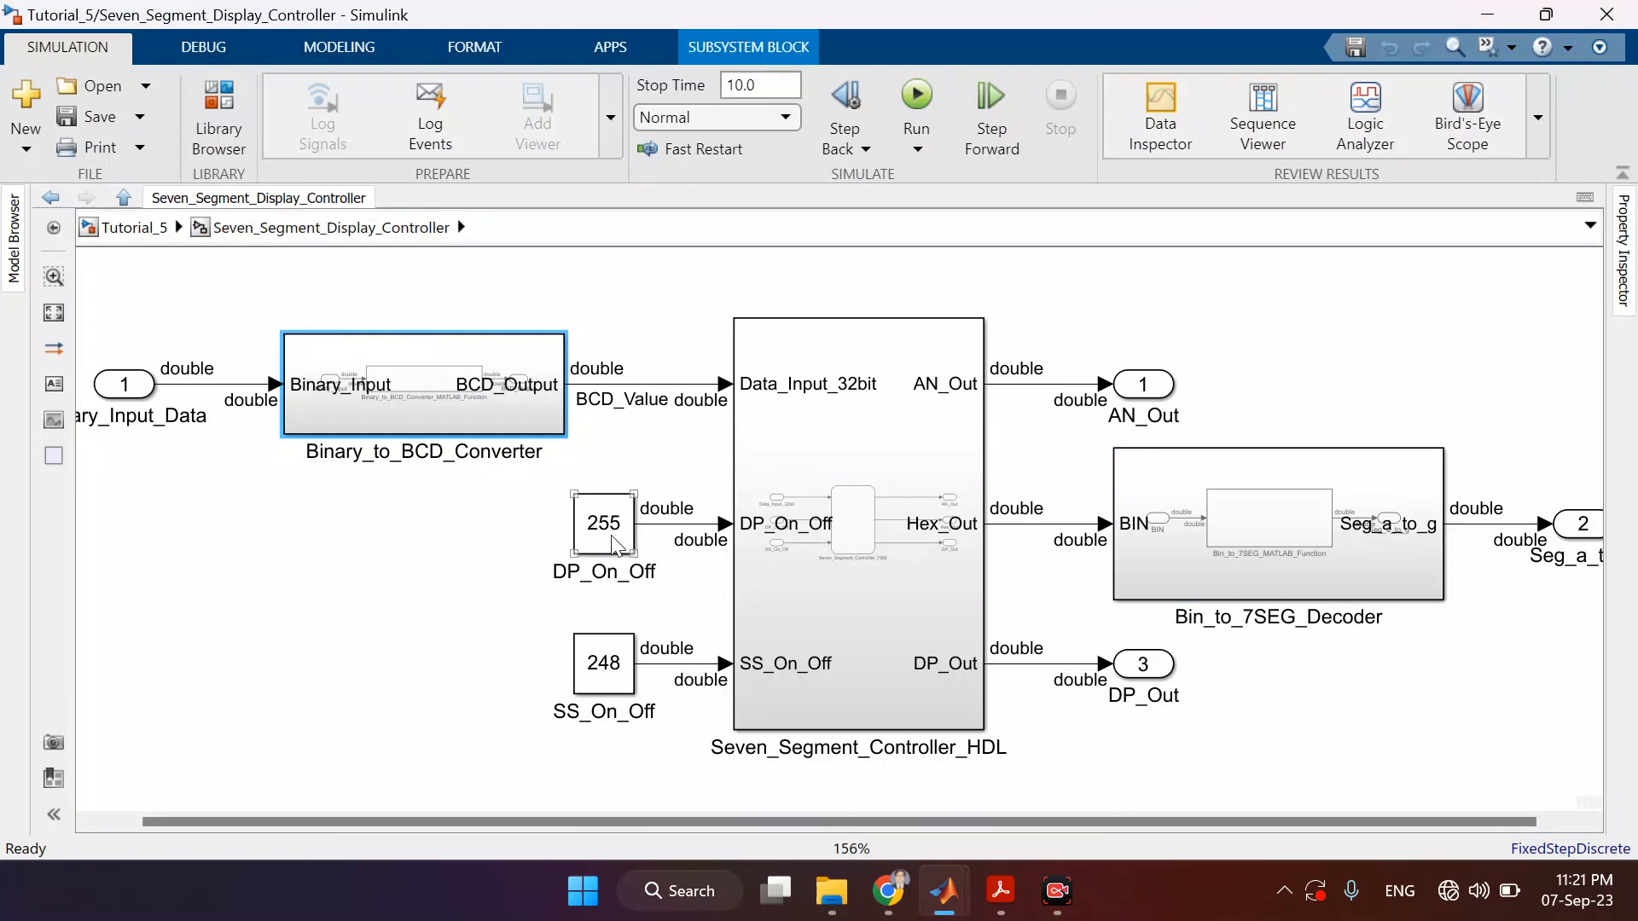
pyautogui.doubleClick(618, 546)
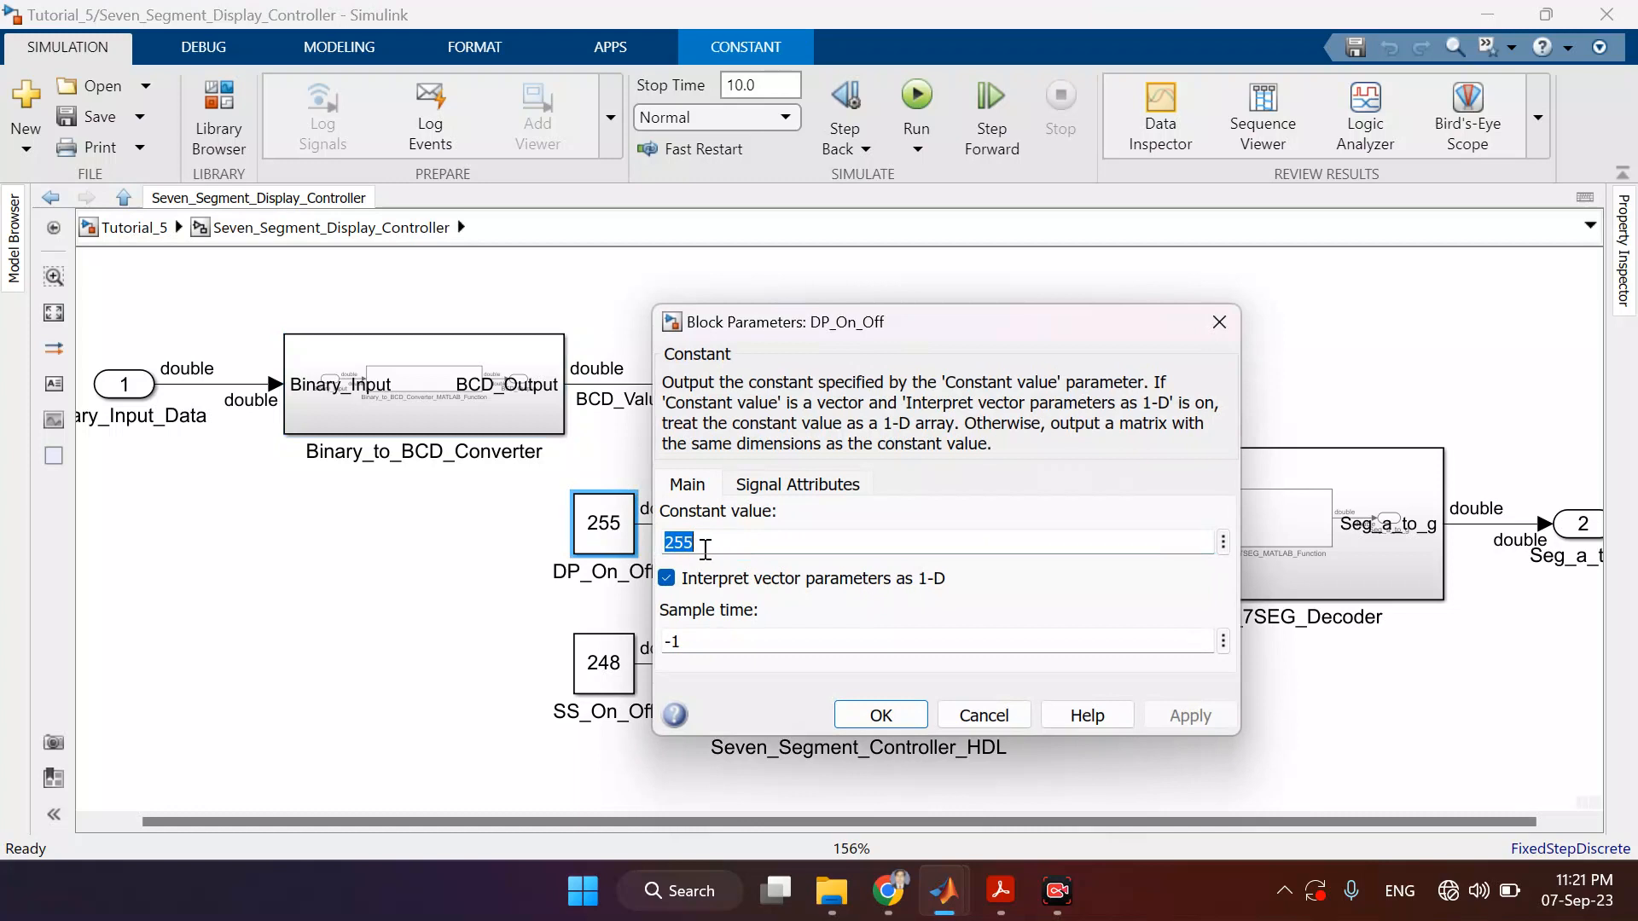
pyautogui.click(984, 715)
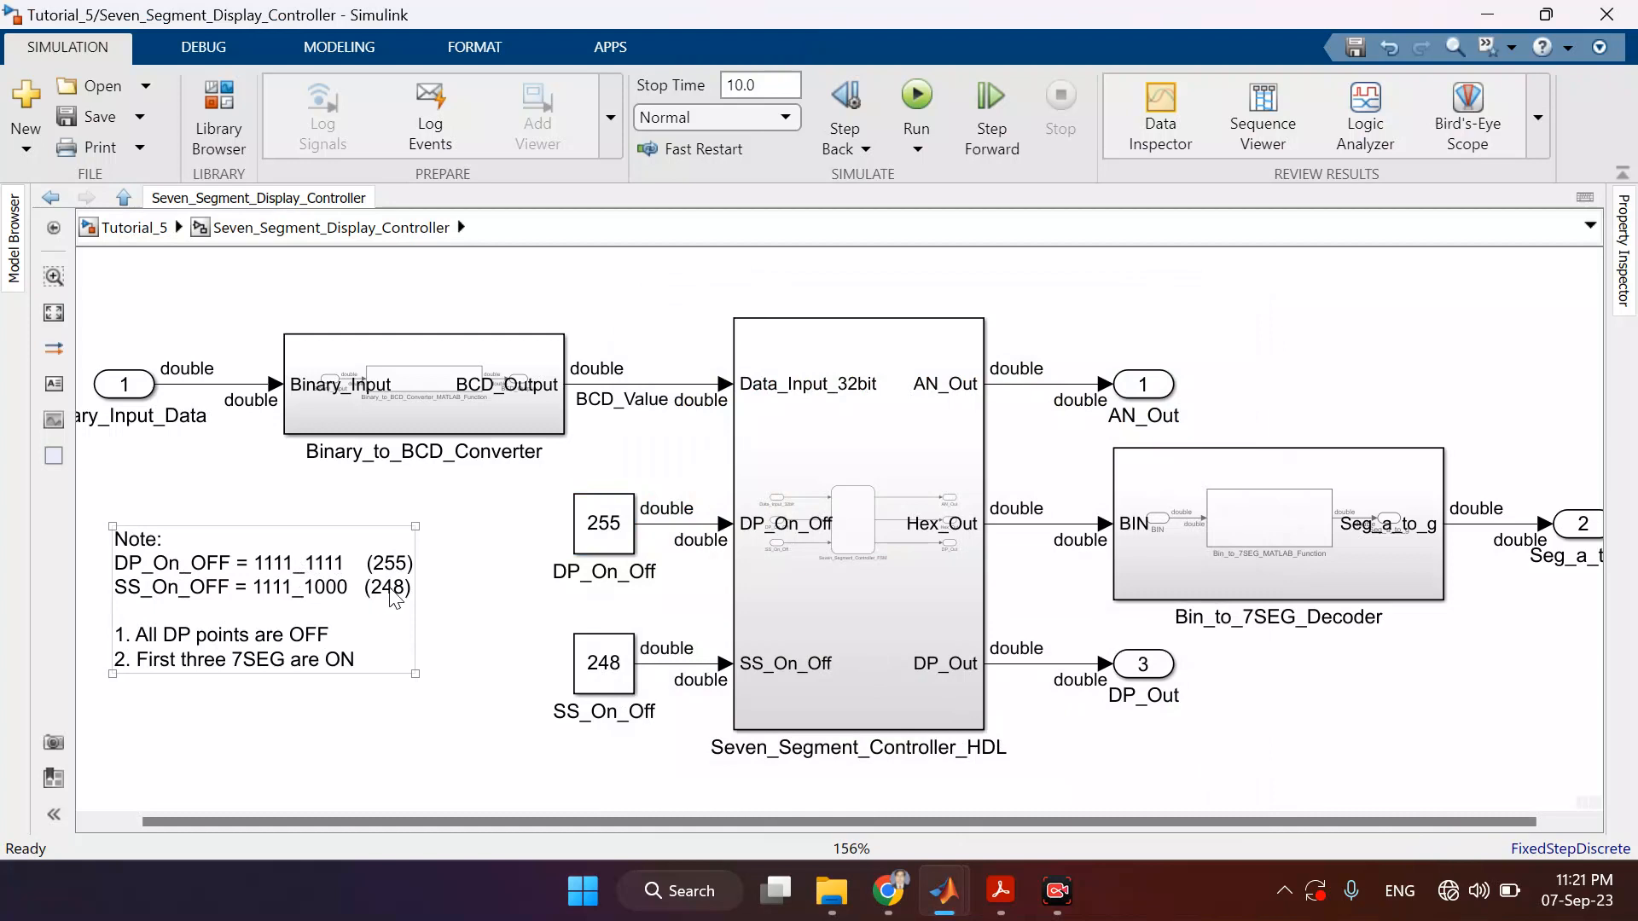
# - Change the SS_On_OFF binary value in the note annotation to 0000_0000
pyautogui.click(315, 593)
pyautogui.click(316, 593)
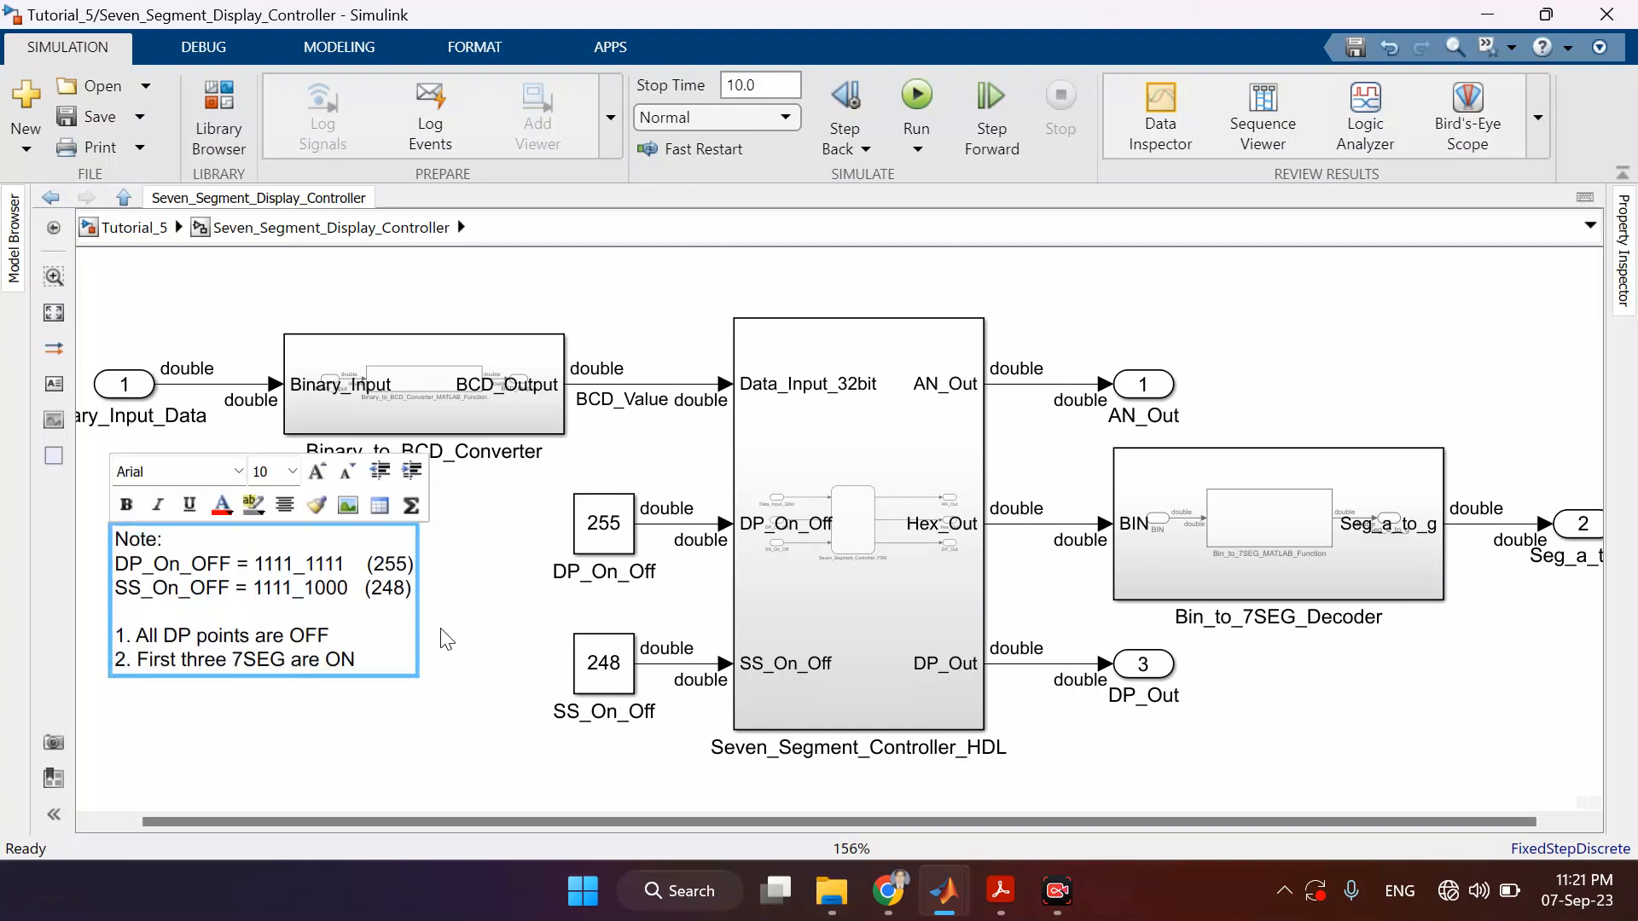
pyautogui.write('0')
pyautogui.press('Left')
pyautogui.hotkey('shift', 'Left')
pyautogui.write('0')
pyautogui.press('Left')
pyautogui.write('0')
pyautogui.press('Left')
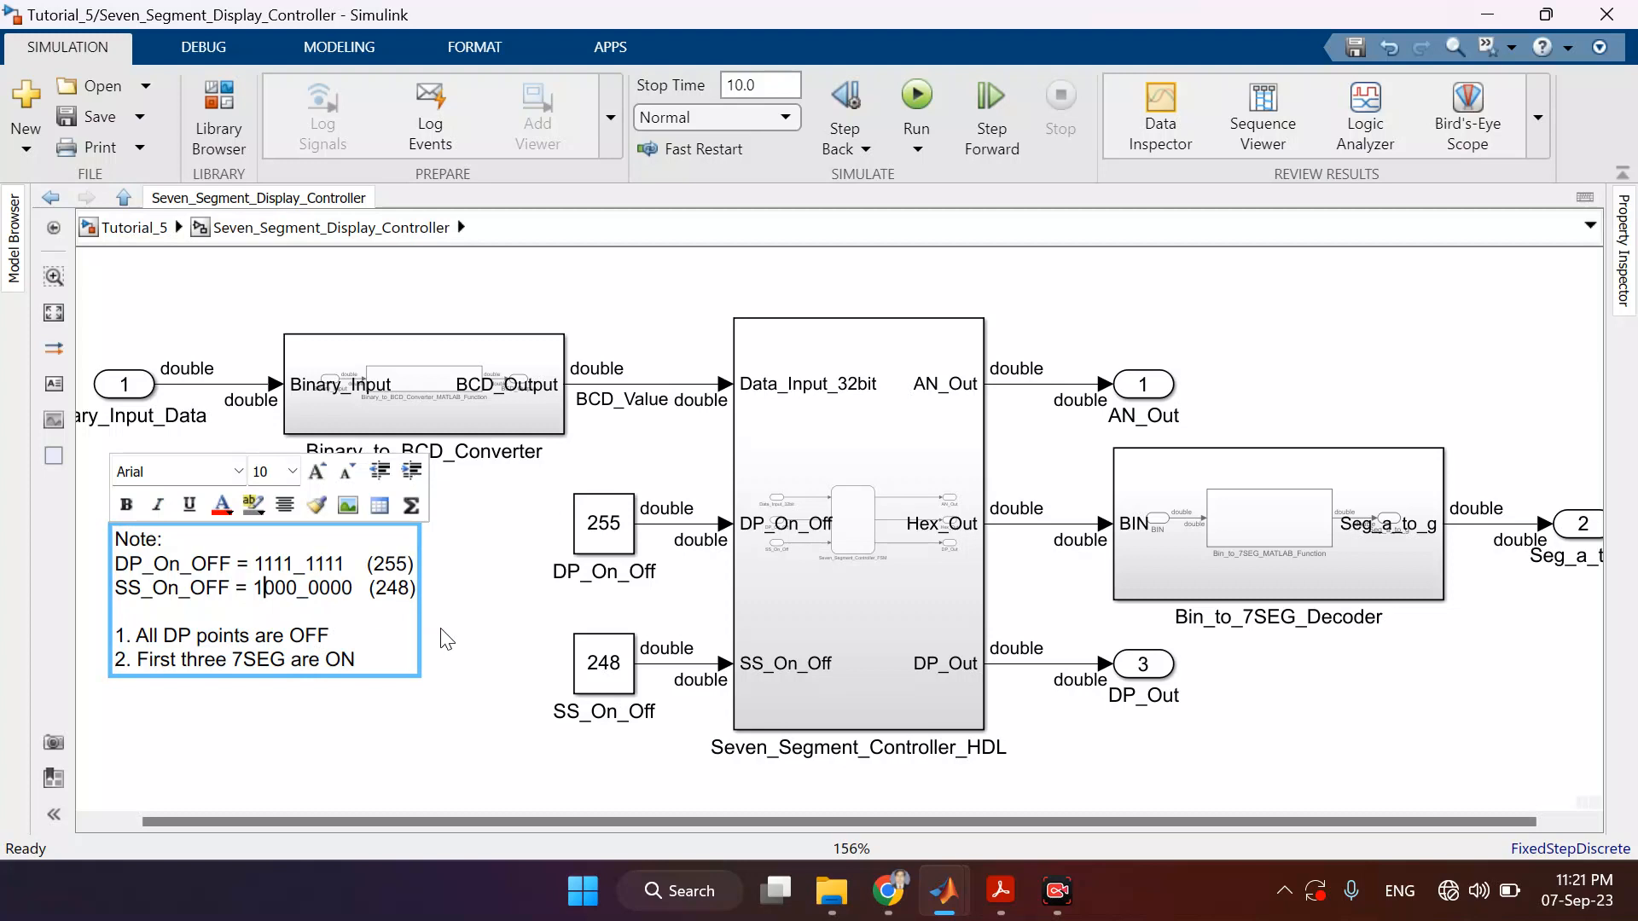
pyautogui.click(478, 676)
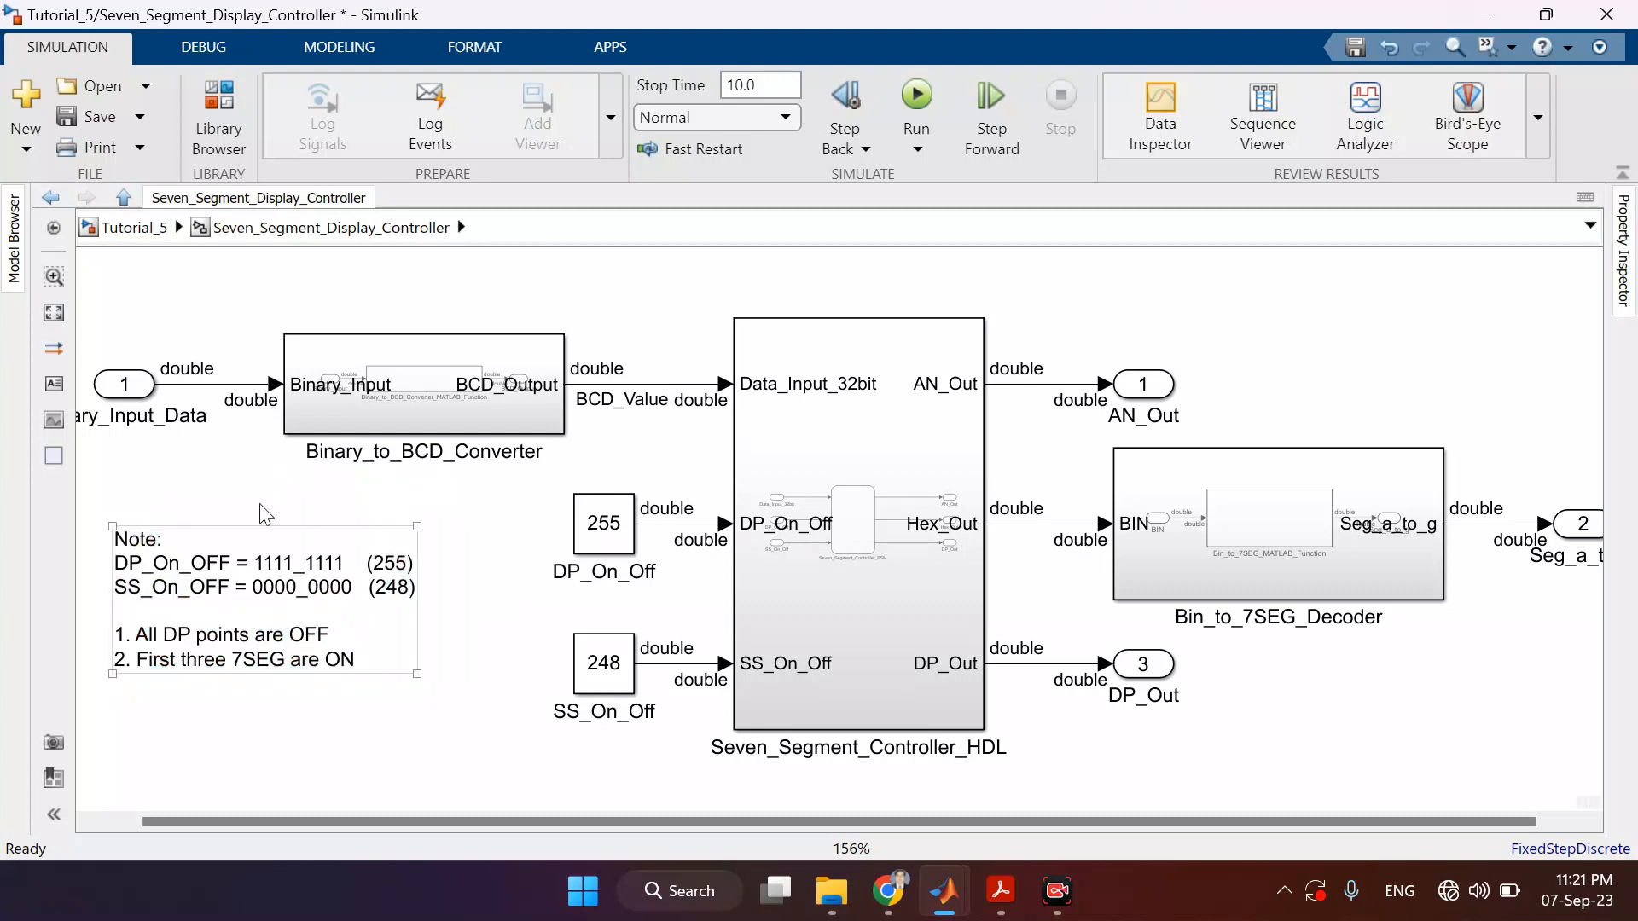
# - Set the SS_On_Off constant value to 0 and save the model
pyautogui.doubleClick(623, 663)
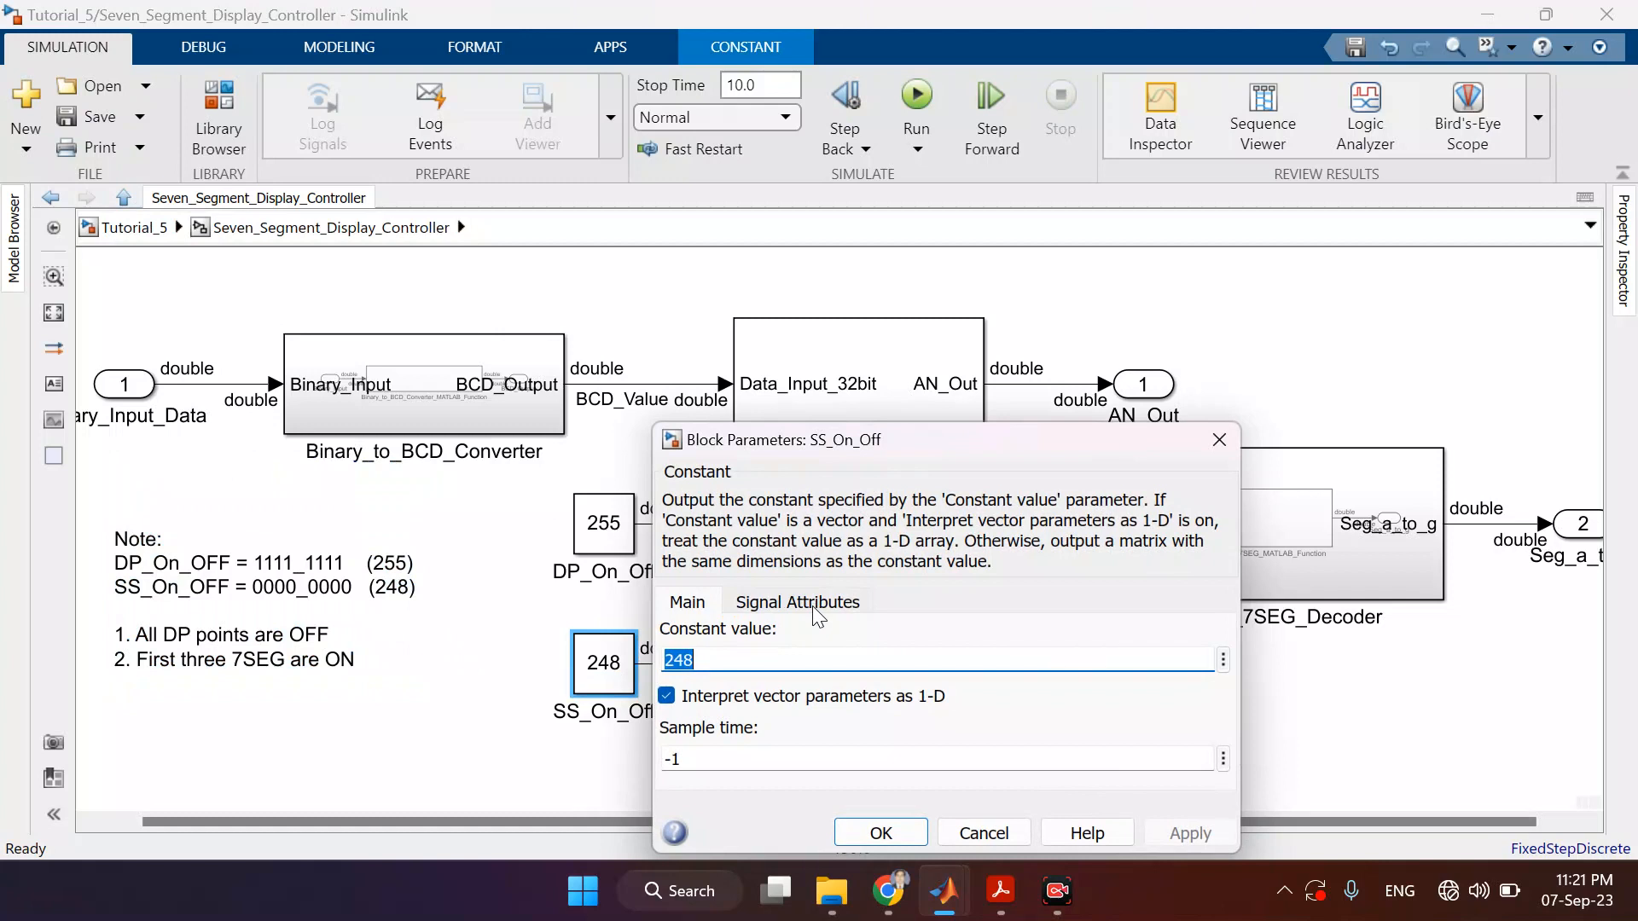
pyautogui.write('0')
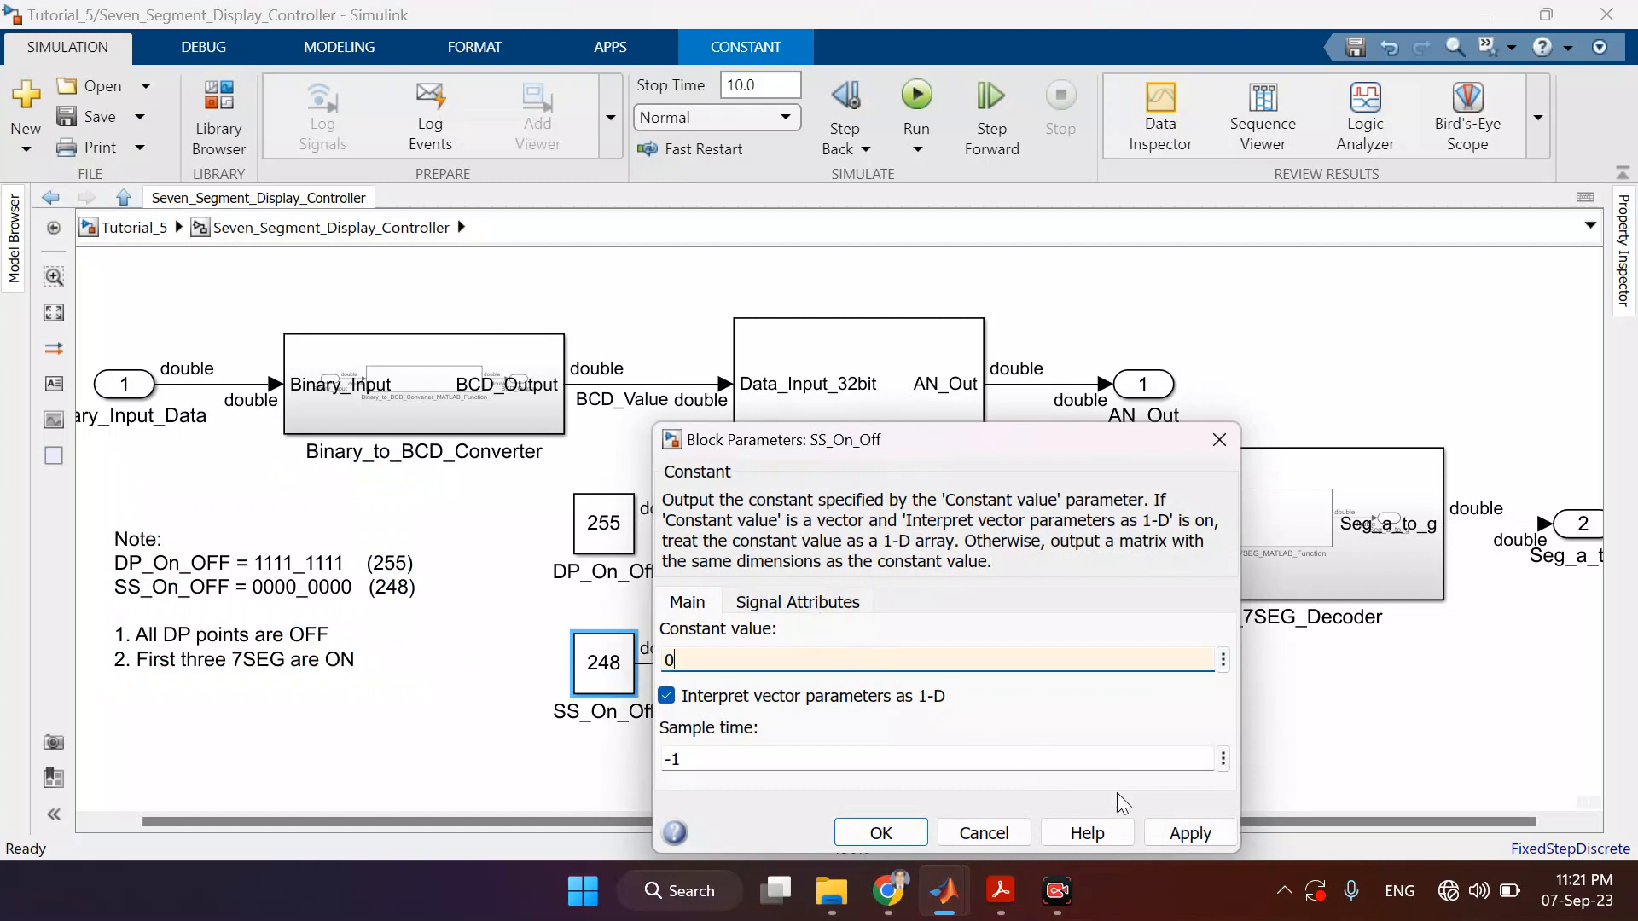
pyautogui.click(1190, 834)
pyautogui.click(880, 834)
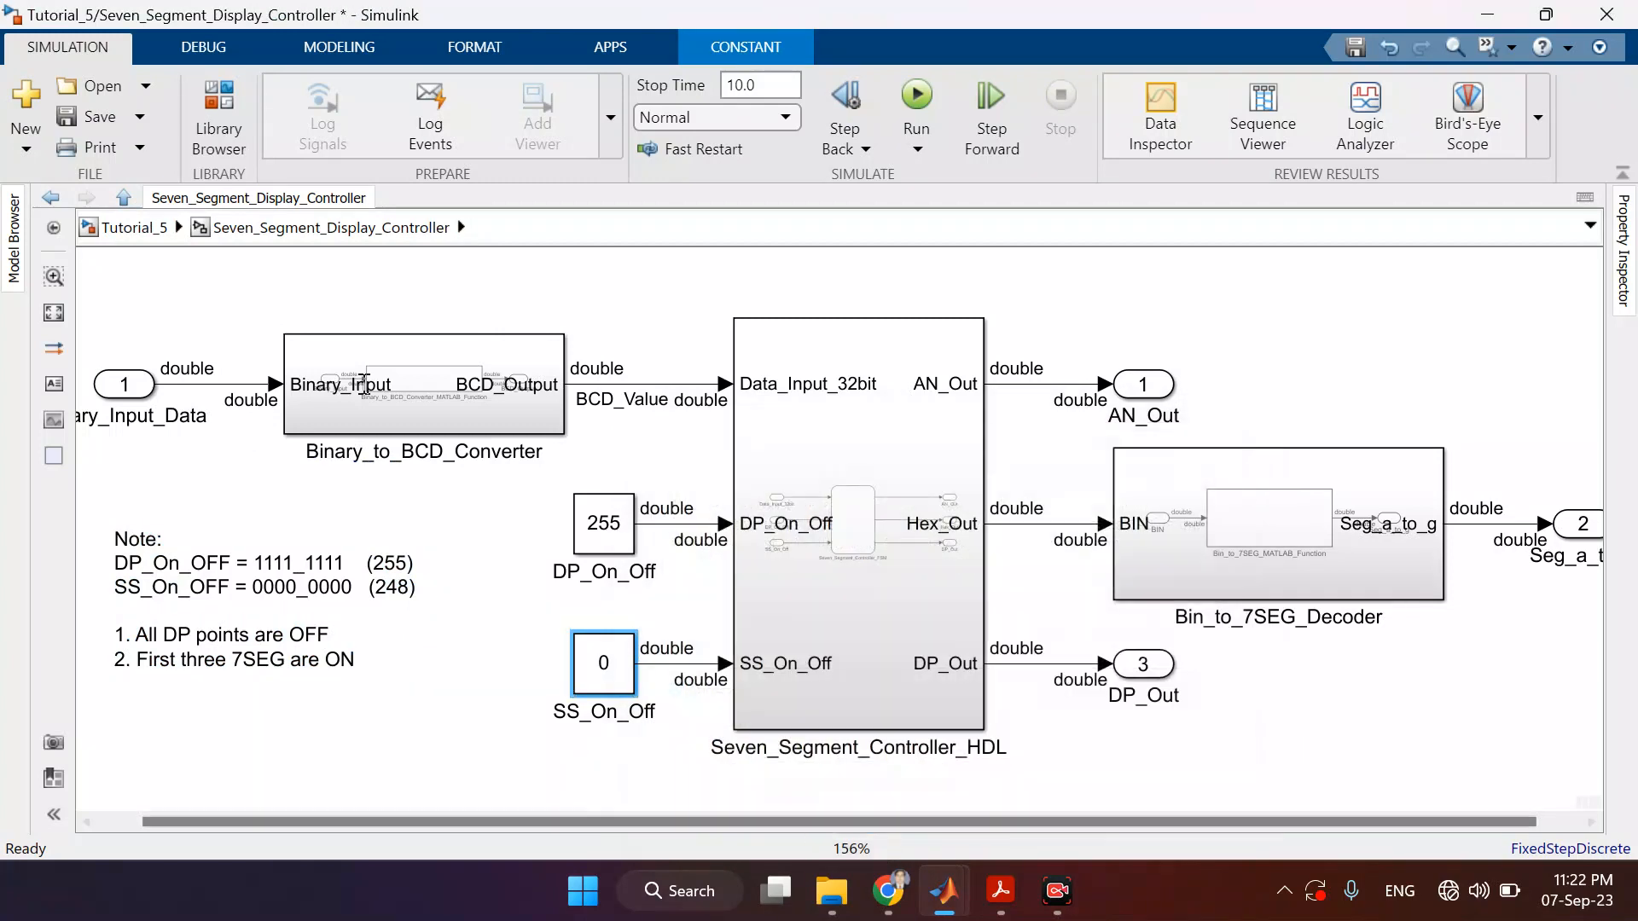
pyautogui.click(107, 119)
# - Change the bracketed SS_On_OFF decimal value in the note to 0, save, and return to the top-level Tutorial_5 model
pyautogui.click(395, 573)
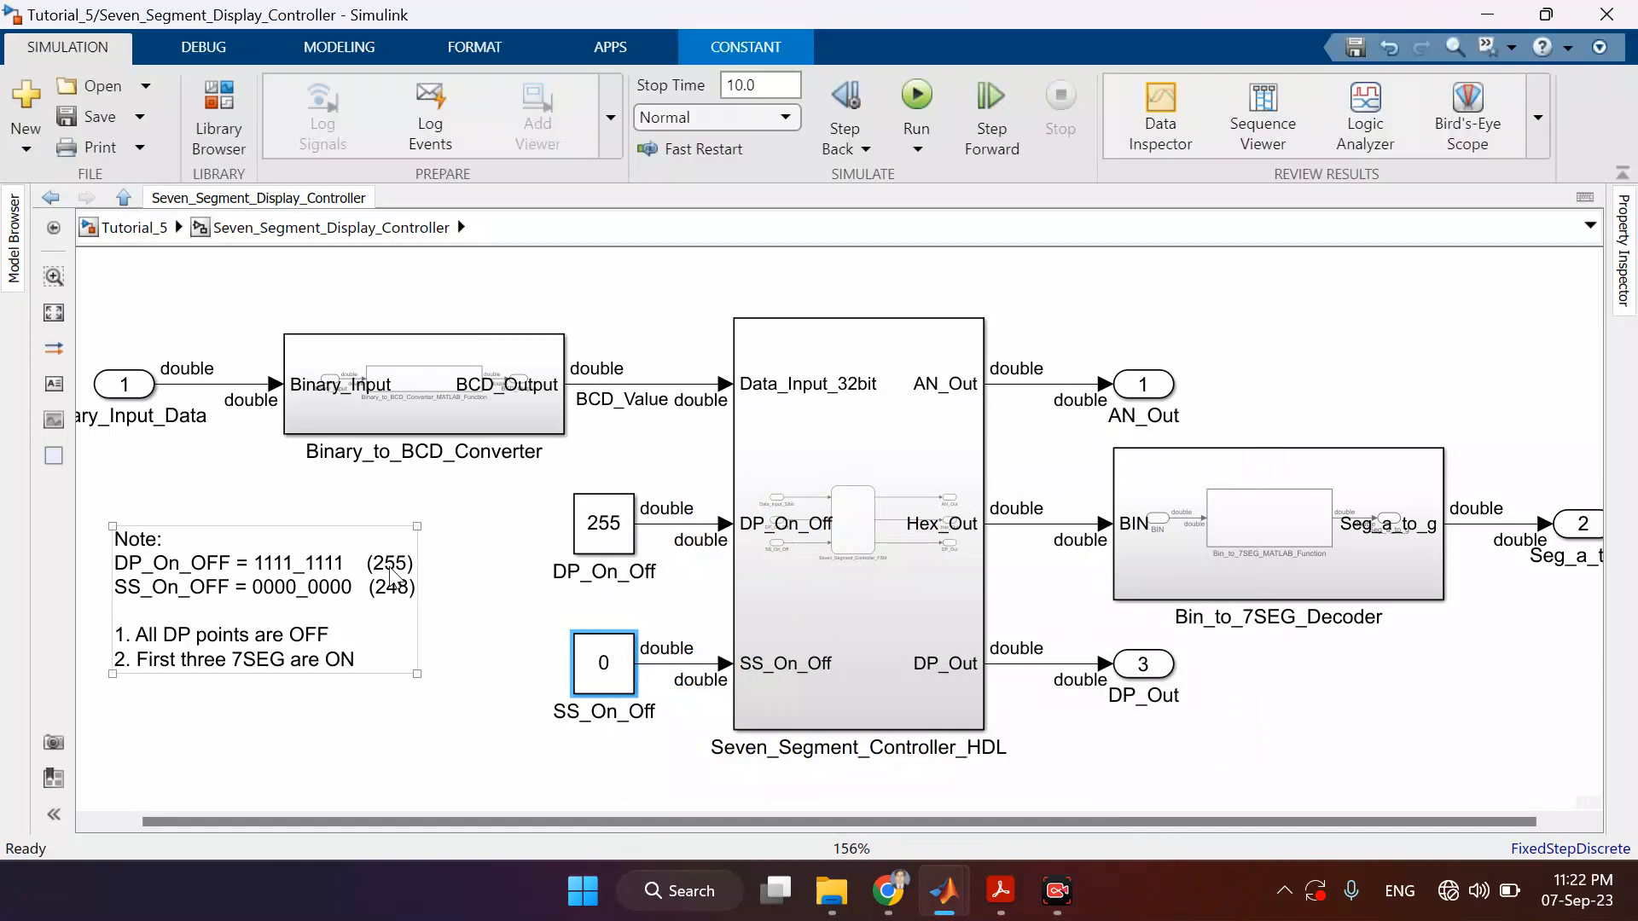
pyautogui.click(388, 594)
pyautogui.doubleClick(388, 595)
pyautogui.write('0')
pyautogui.click(532, 638)
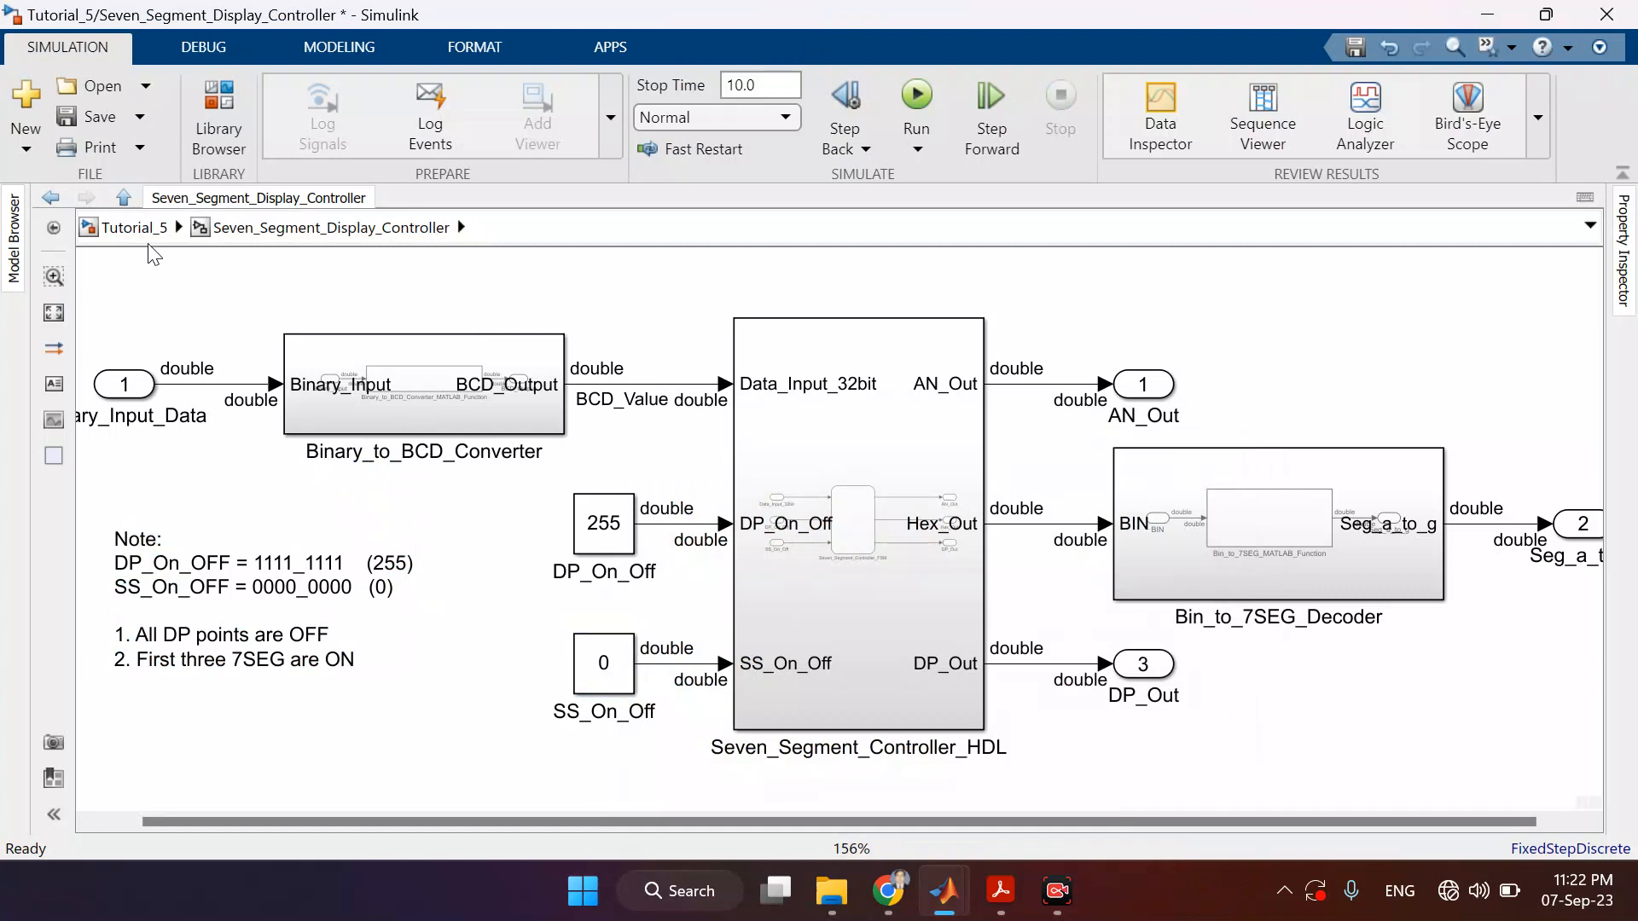
pyautogui.click(85, 119)
pyautogui.click(827, 457)
pyautogui.click(135, 234)
pyautogui.doubleClick(962, 755)
pyautogui.write('disp')
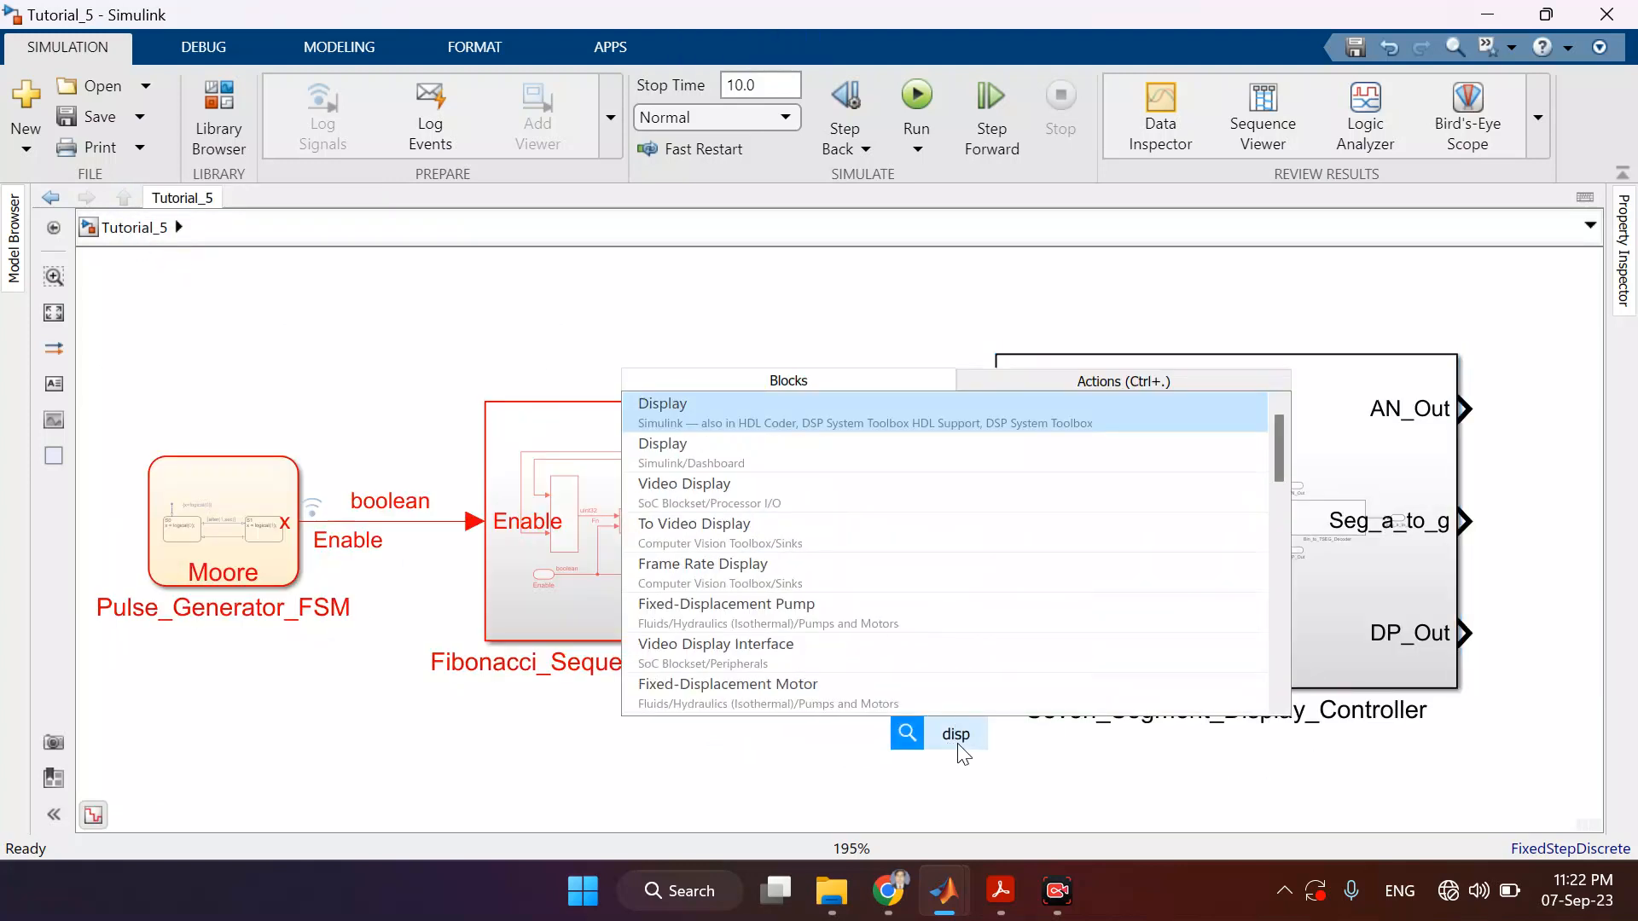
pyautogui.click(816, 417)
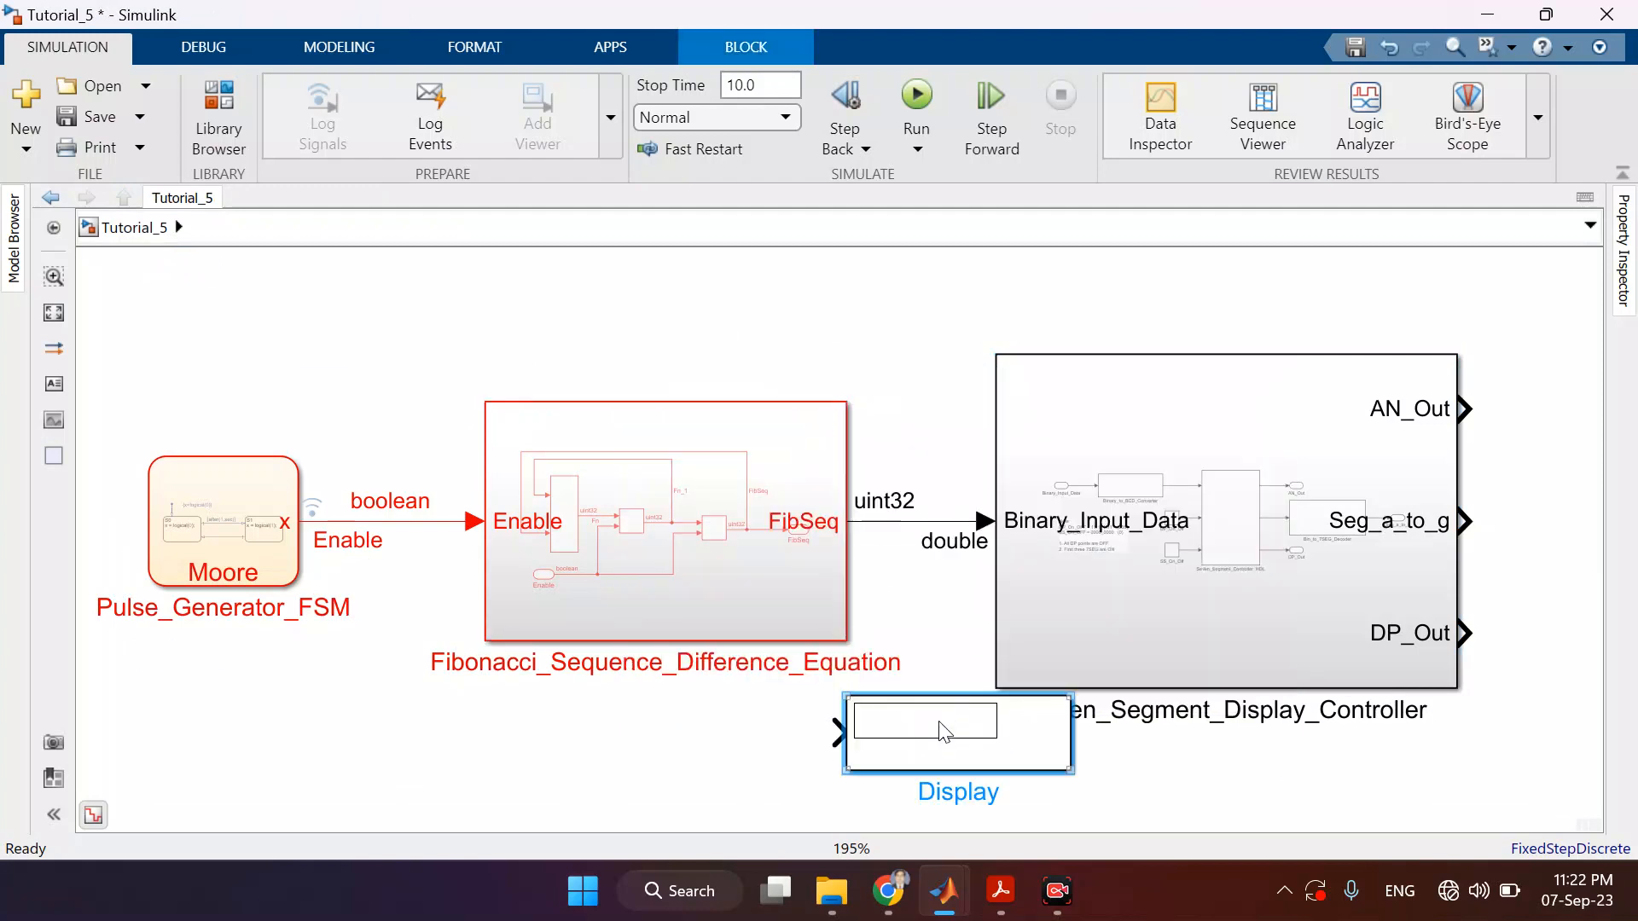
pyautogui.press('Delete')
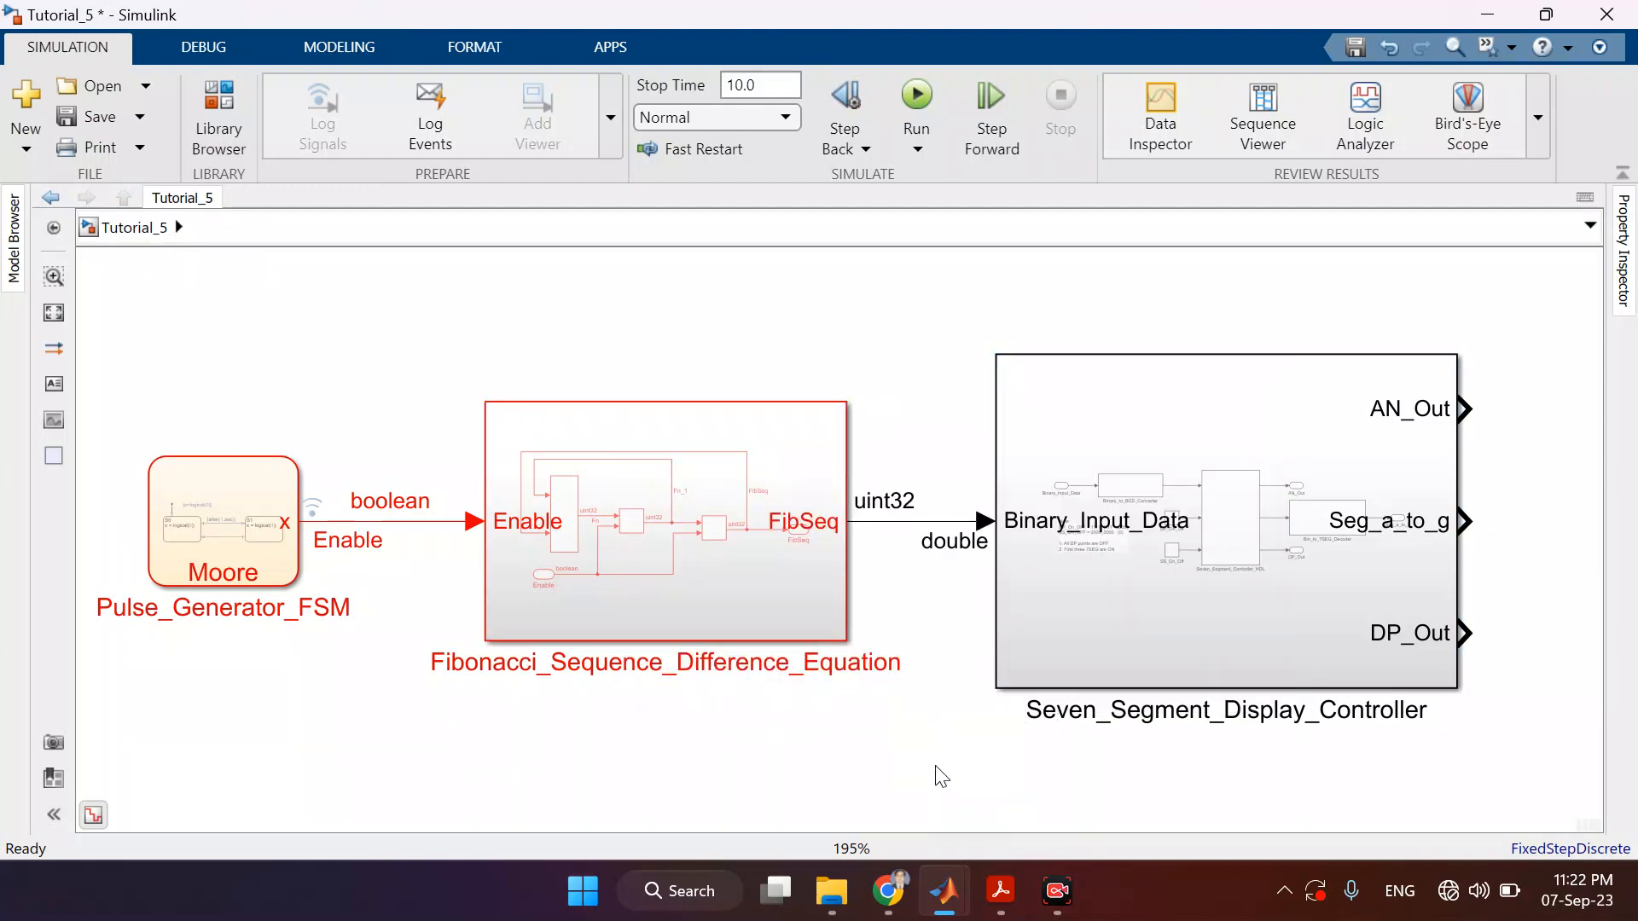
# - Add a Scope block and place it just past the output side of Seven_Segment_Display_Controller
pyautogui.doubleClick(937, 770)
pyautogui.write('sco')
pyautogui.click(847, 437)
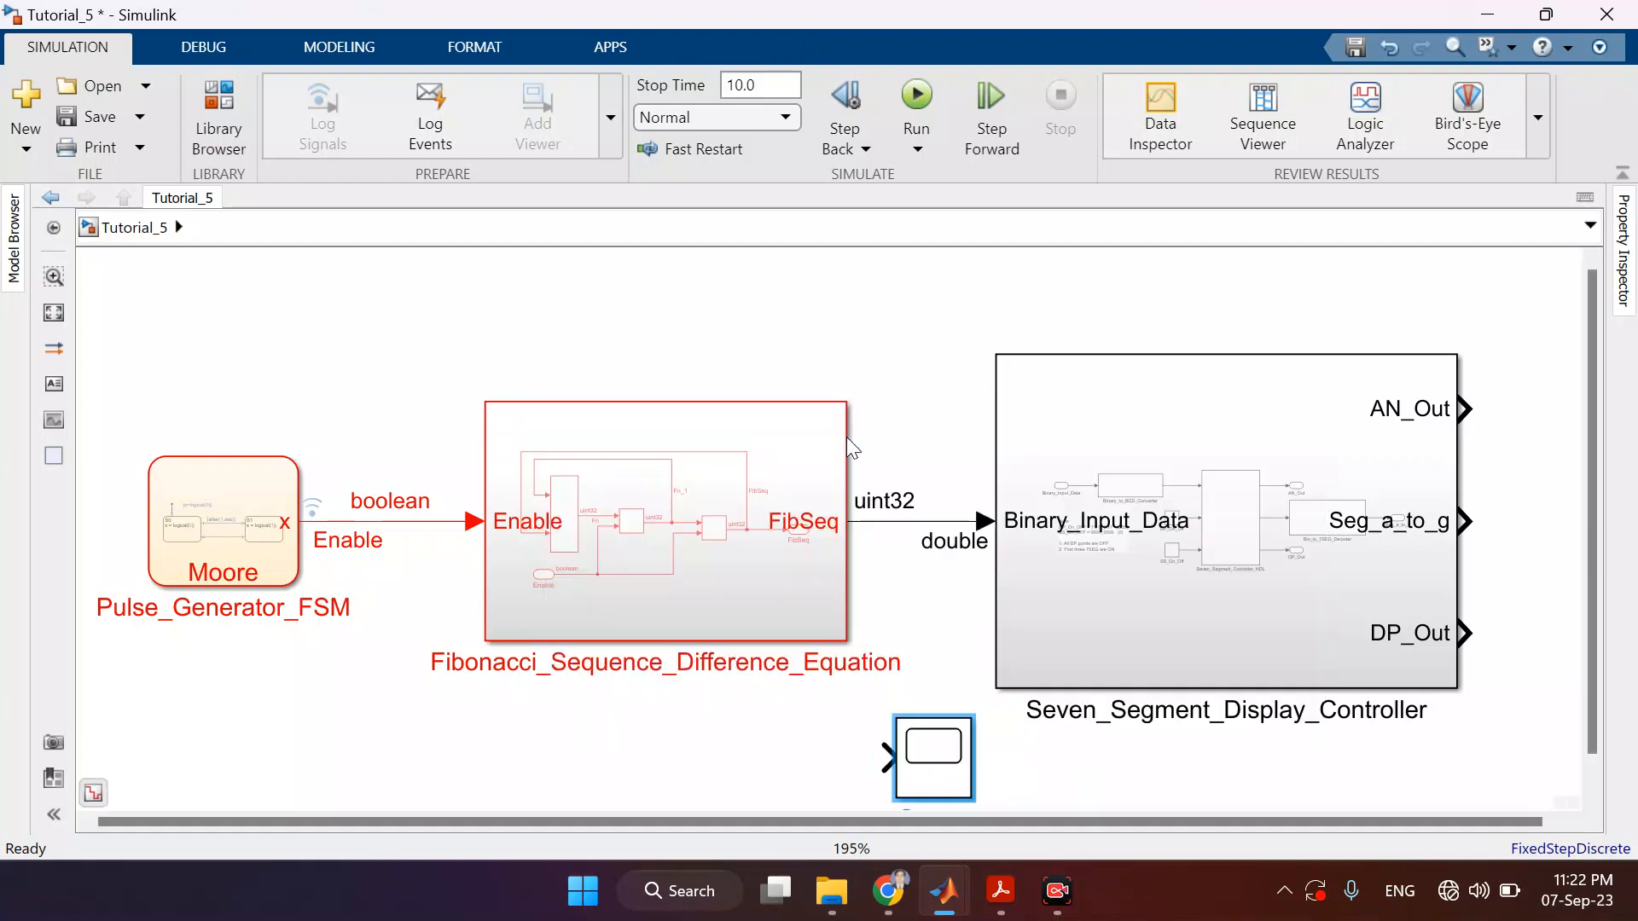
pyautogui.moveTo(933, 758); pyautogui.dragTo(1636, 530)
pyautogui.click(1548, 637)
pyautogui.press('space')
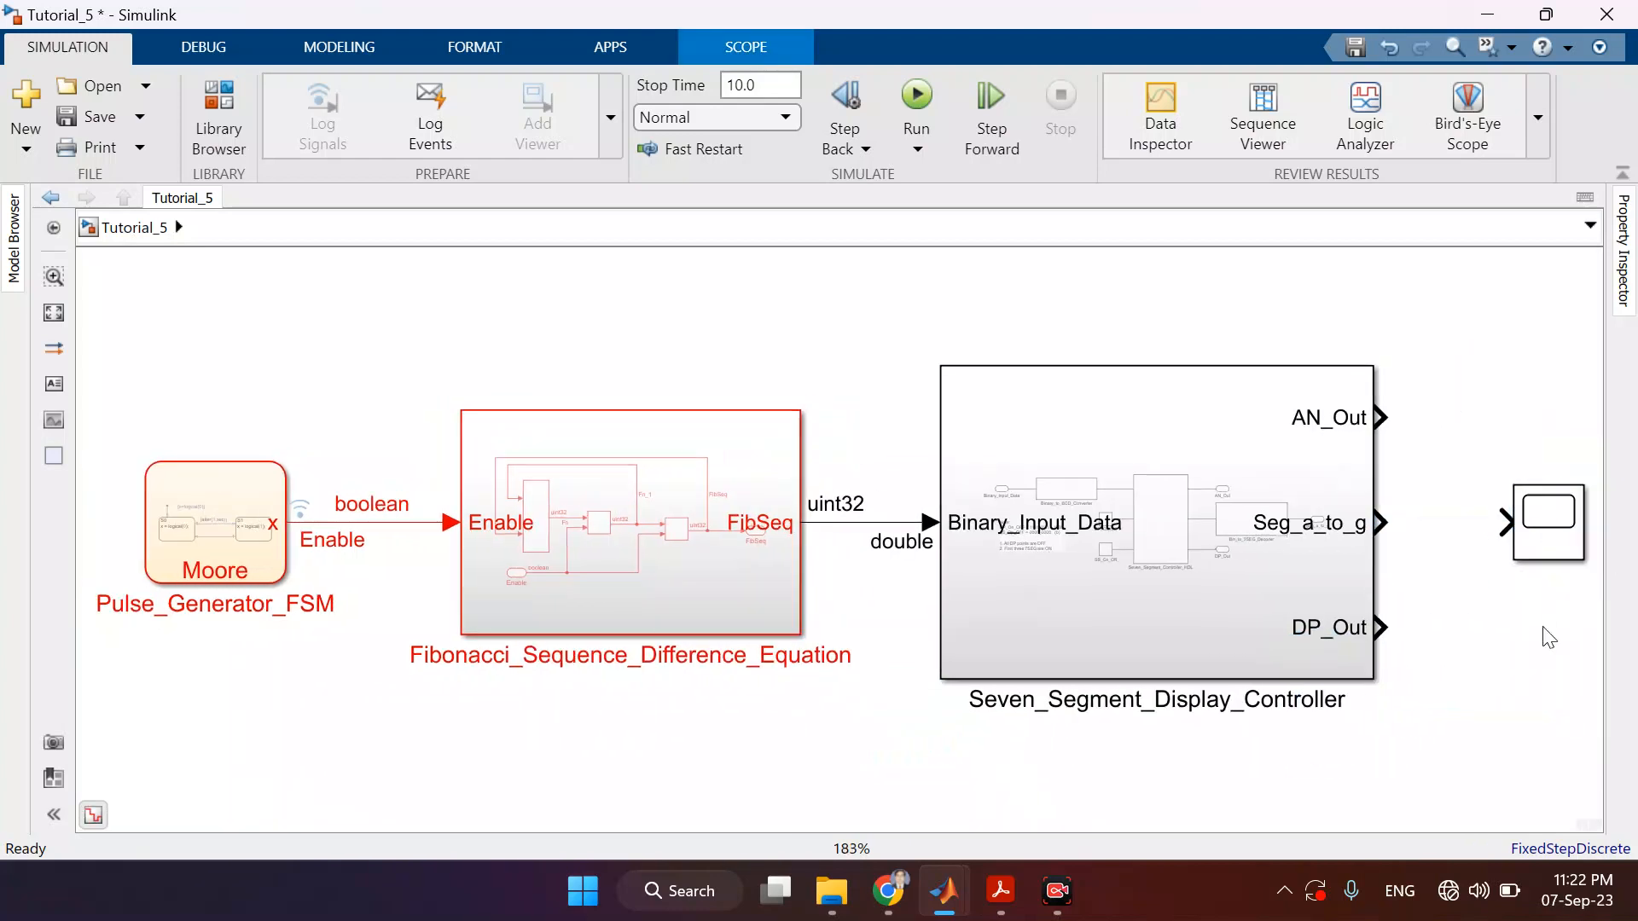
# - Connect the AN_Out, Seg_a_to_g and DP_Out outputs of Seven_Segment_Display_Controller to the Scope as three separate inputs
pyautogui.moveTo(1382, 418); pyautogui.dragTo(1527, 516)
pyautogui.moveTo(1382, 523); pyautogui.dragTo(1535, 534)
pyautogui.moveTo(1388, 628); pyautogui.dragTo(1473, 689)
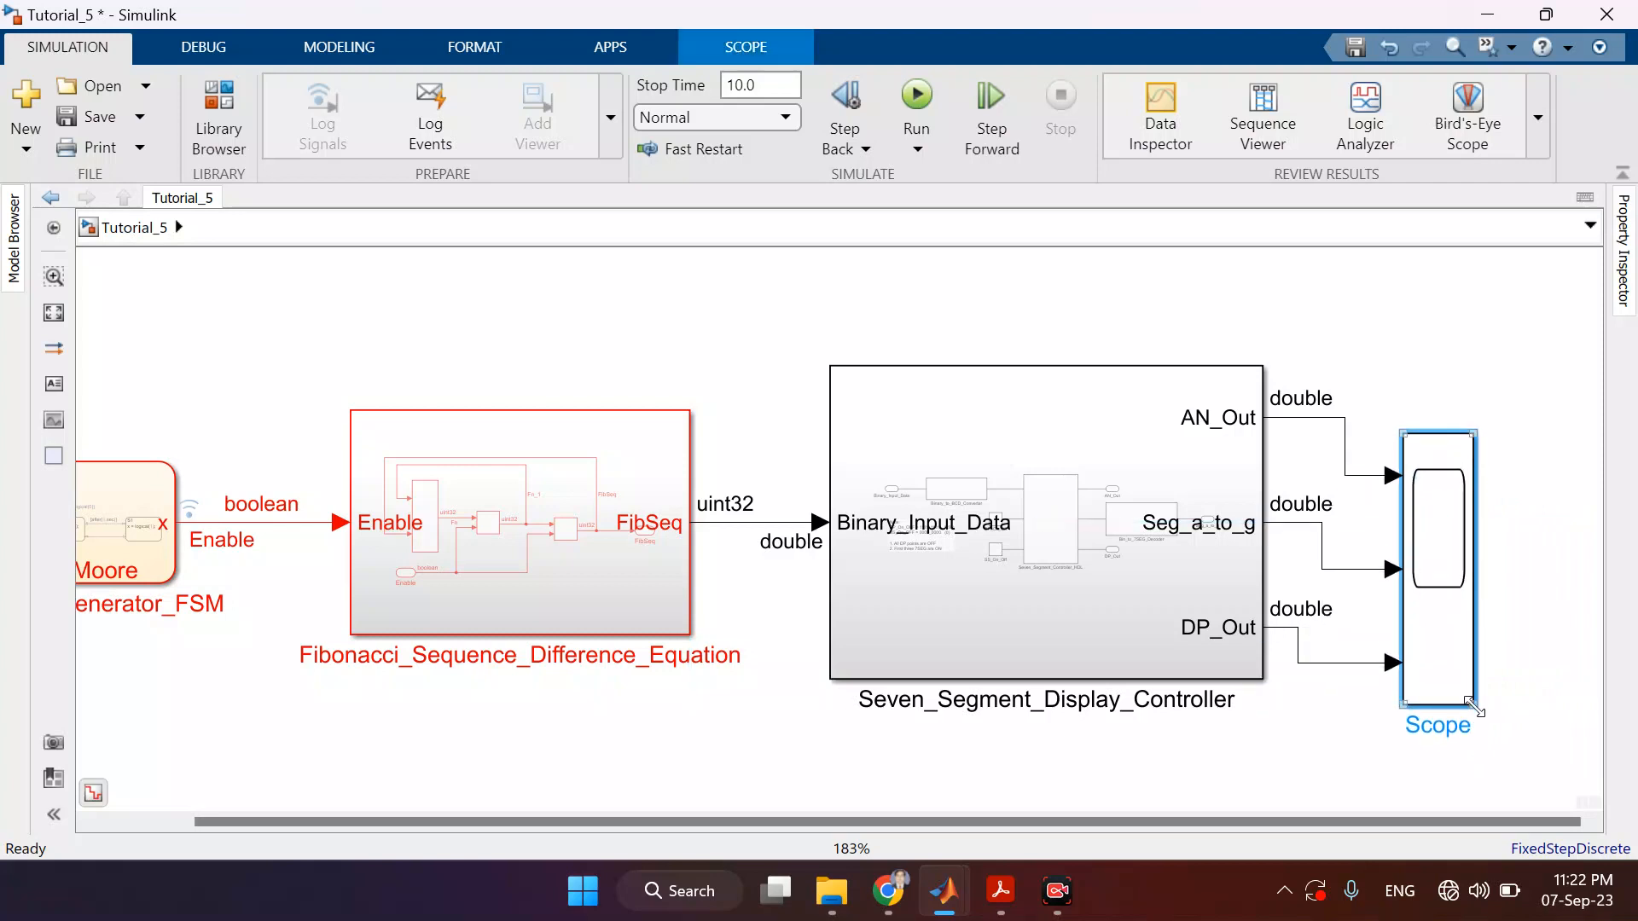
# - Enlarge the Scope and align it with Seven_Segment_Display_Controller so all three signal lines run straight
pyautogui.moveTo(1444, 628); pyautogui.dragTo(1444, 601)
pyautogui.moveTo(1474, 671); pyautogui.dragTo(1474, 715)
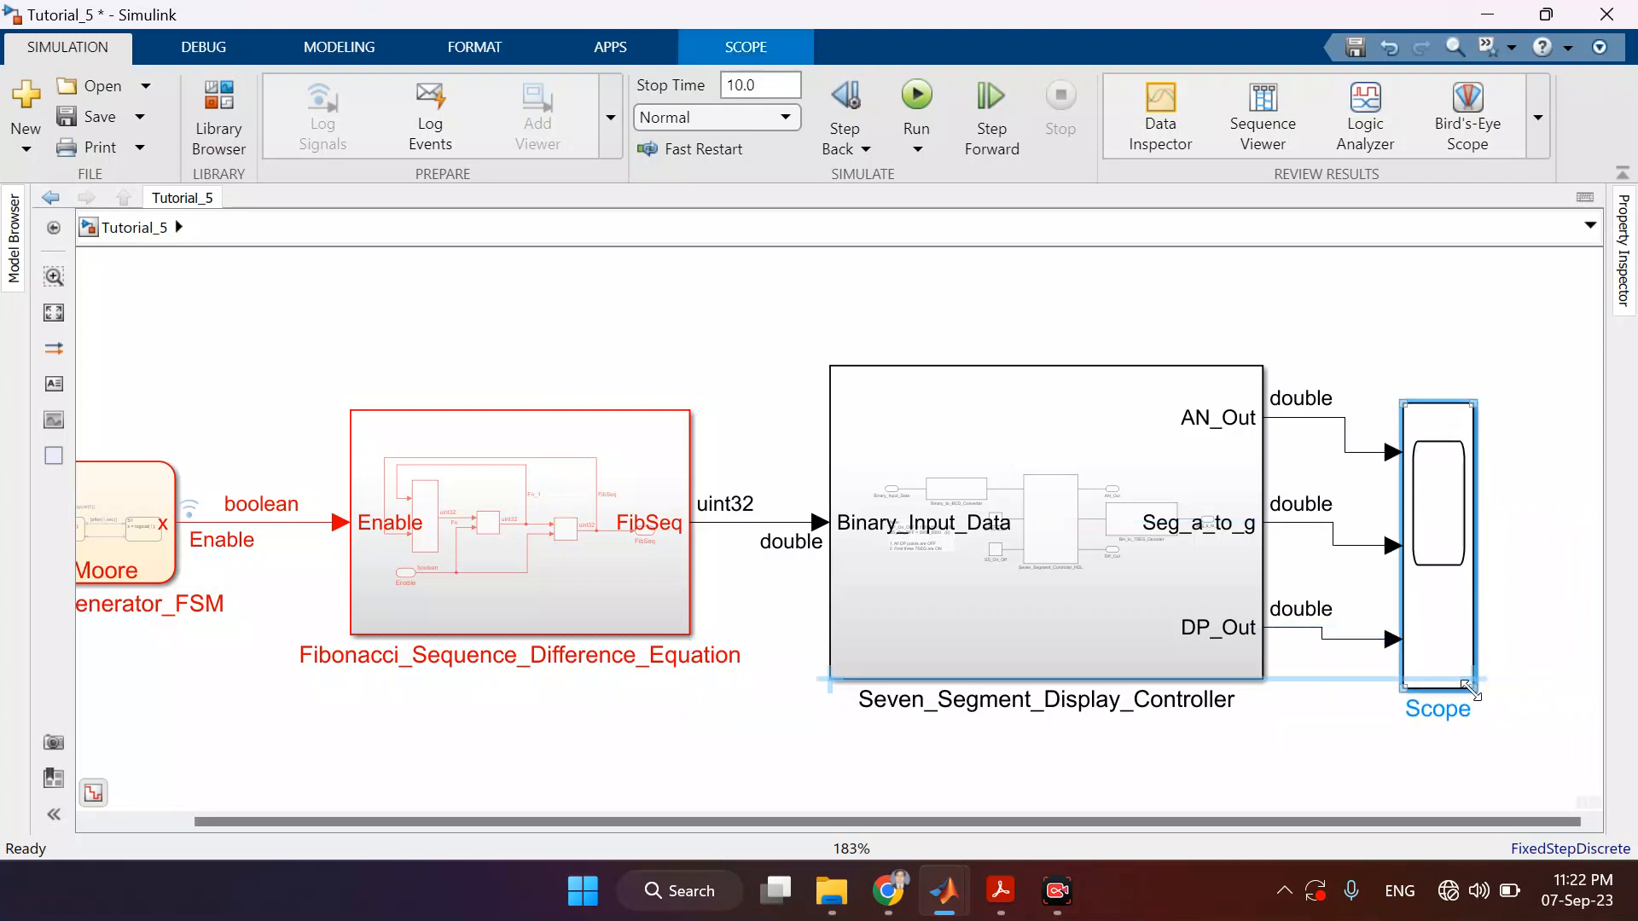
pyautogui.moveTo(1448, 654); pyautogui.dragTo(1448, 621)
pyautogui.moveTo(1464, 677); pyautogui.dragTo(1507, 684)
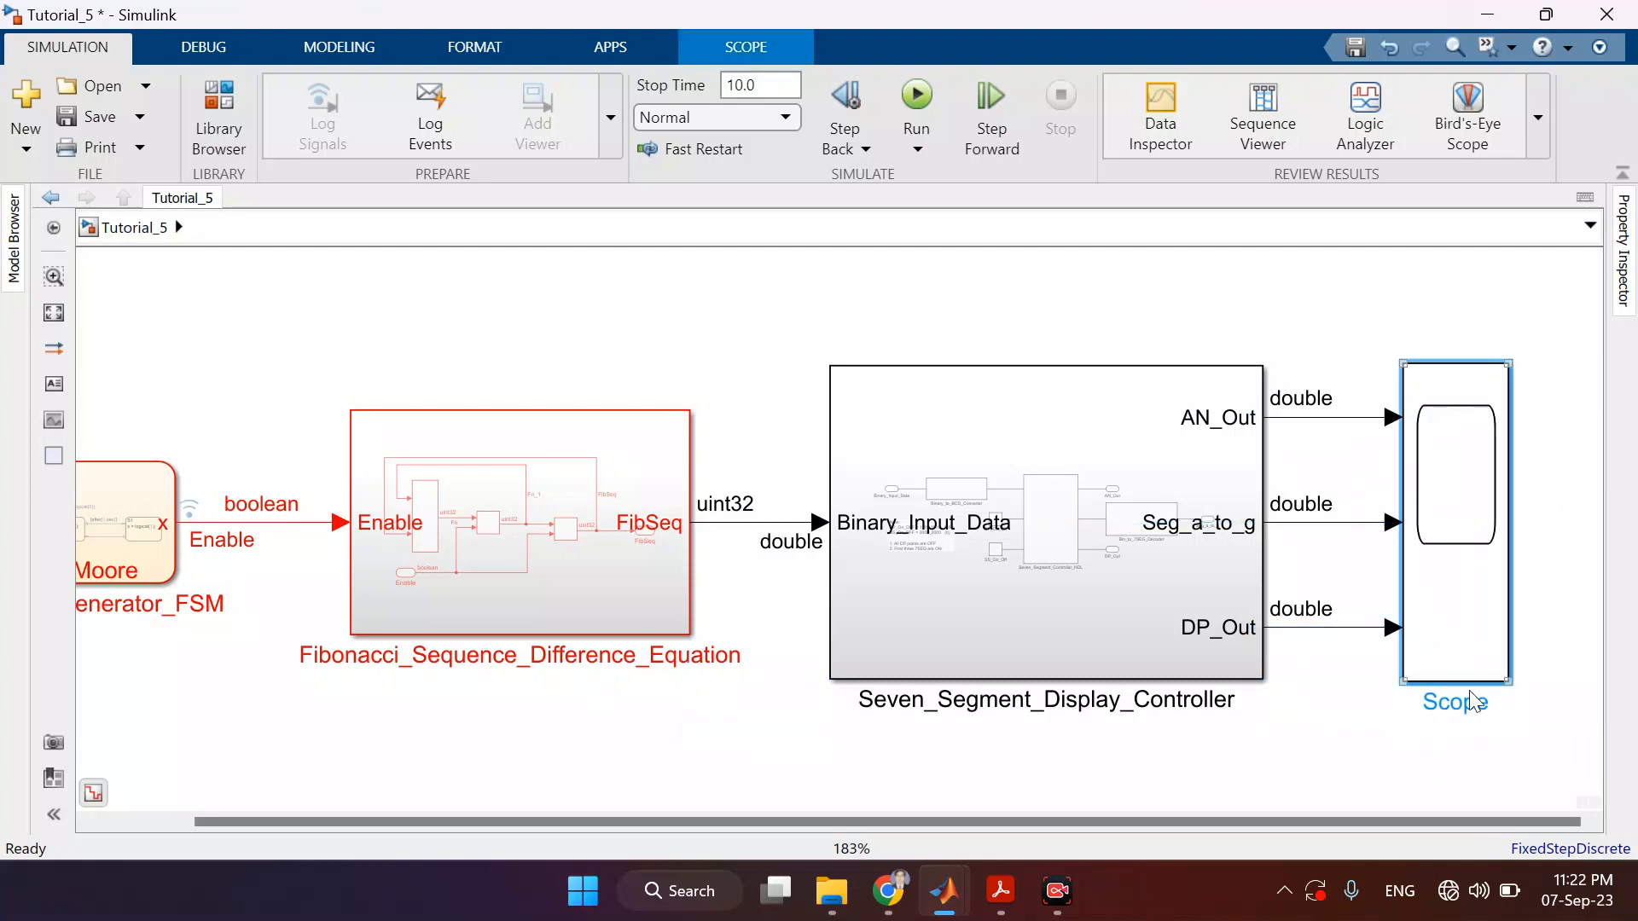
pyautogui.click(1396, 745)
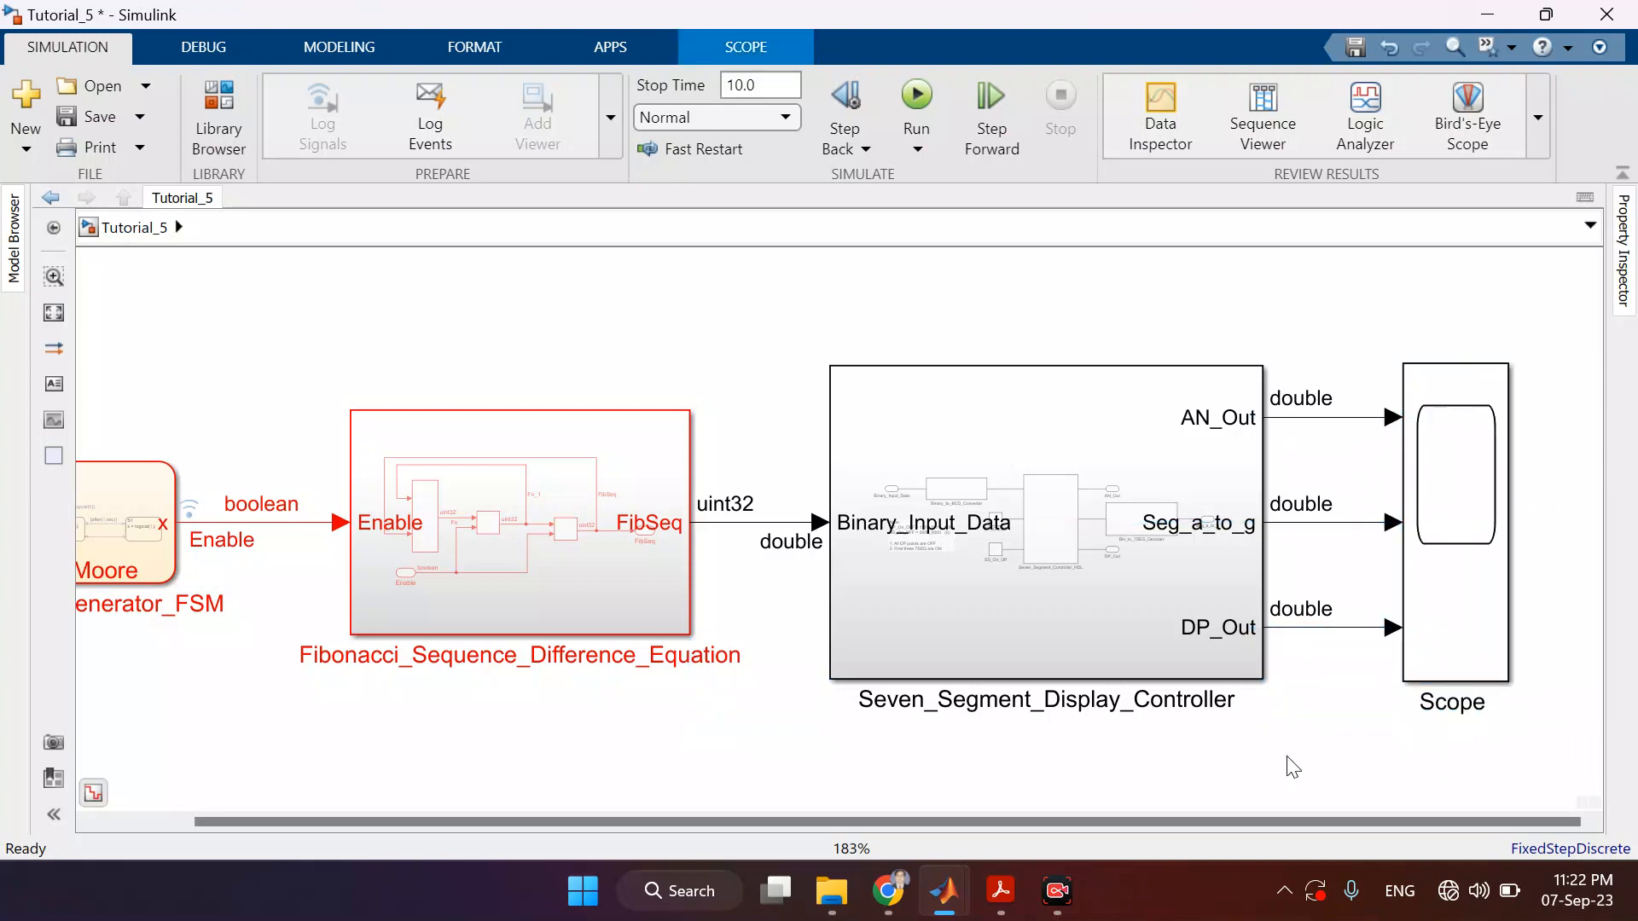
# - Move Pulse_Generator_FSM slightly closer to Fibonacci_Sequence_Difference_Equation and save the model
pyautogui.press('space')
pyautogui.hotkey('ctrl', 's')
pyautogui.click(229, 539)
pyautogui.moveTo(230, 540); pyautogui.dragTo(265, 539)
pyautogui.press('space')
pyautogui.hotkey('ctrl', 's')
pyautogui.click(382, 425)
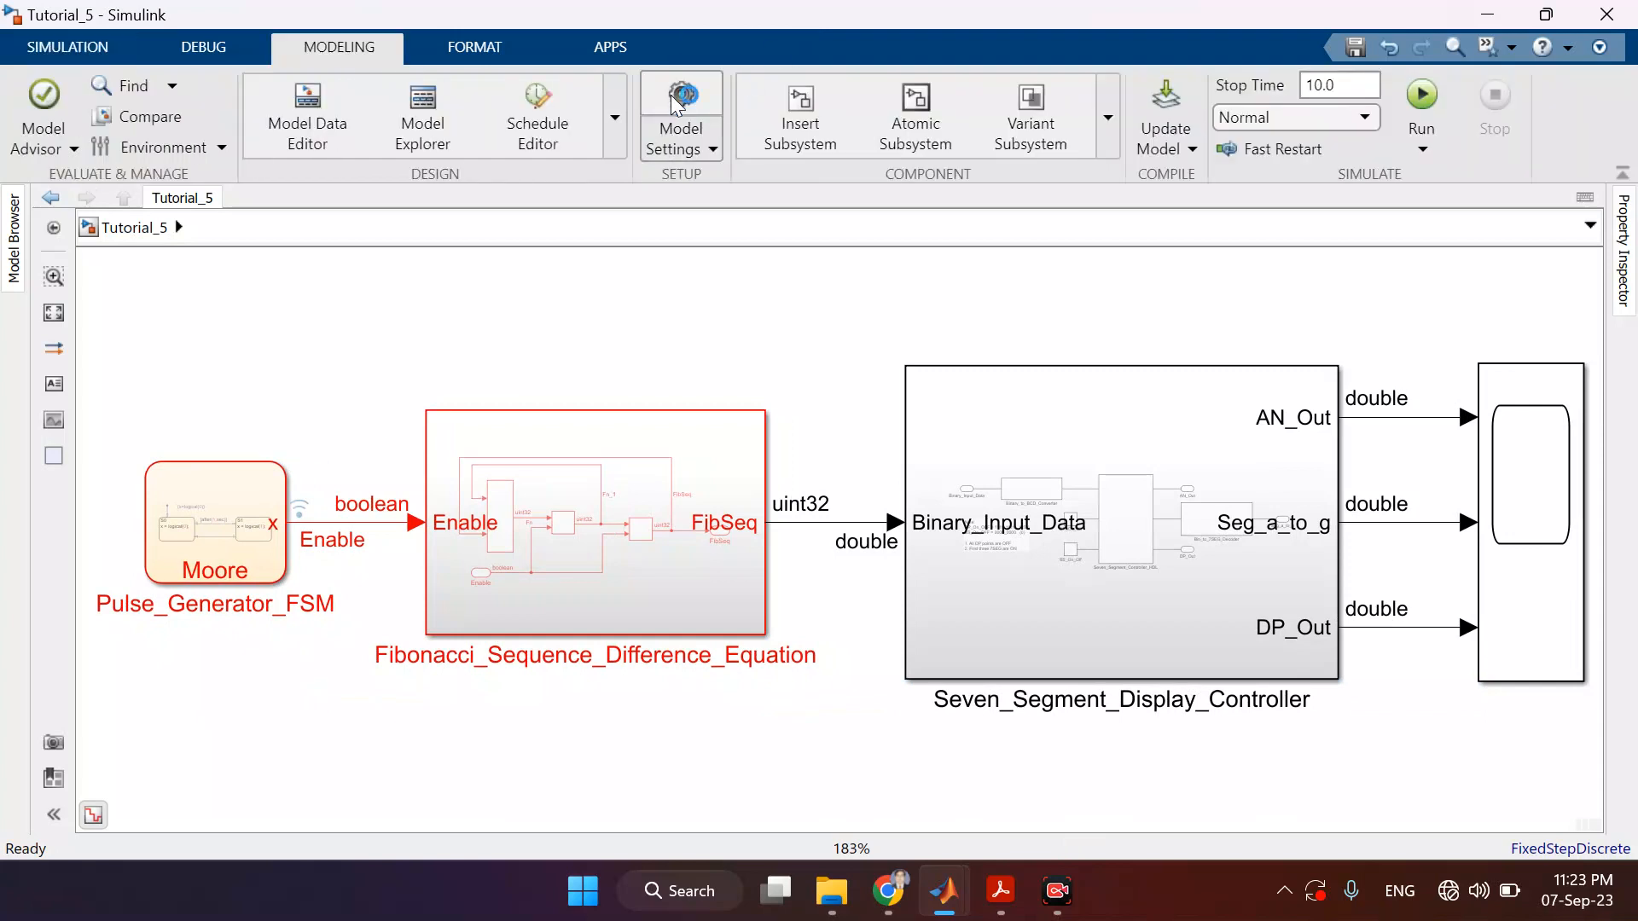
# - Set the solver's fixed-step size to 1e-8 in the model configuration, apply it, and save the model
pyautogui.click(679, 98)
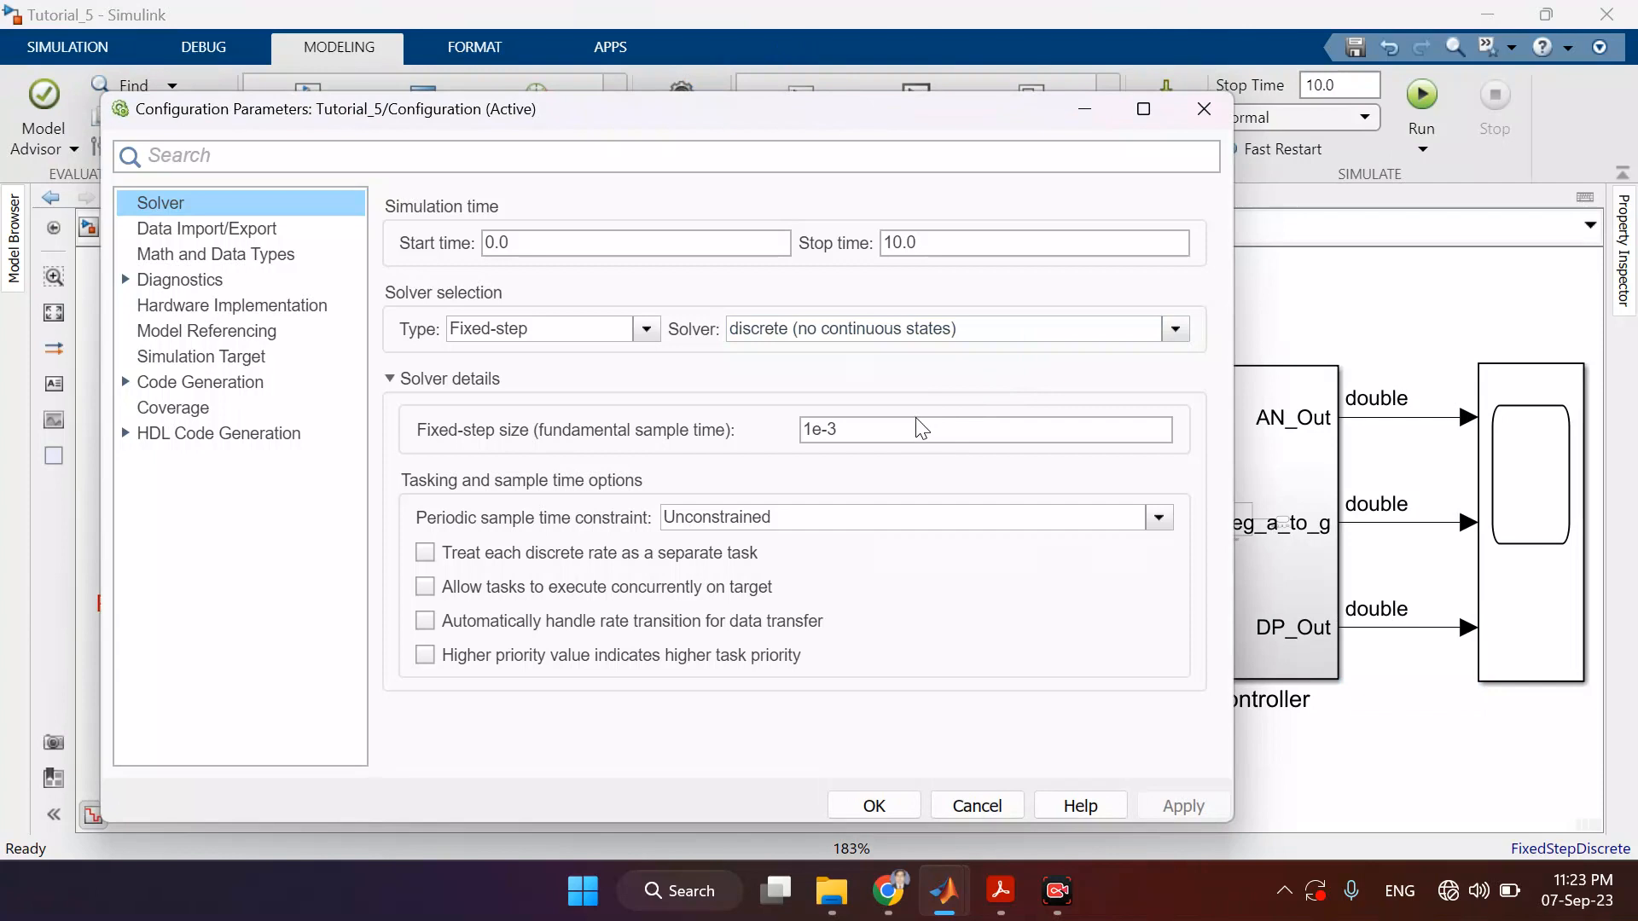
pyautogui.doubleClick(910, 424)
pyautogui.click(911, 424)
pyautogui.write('8')
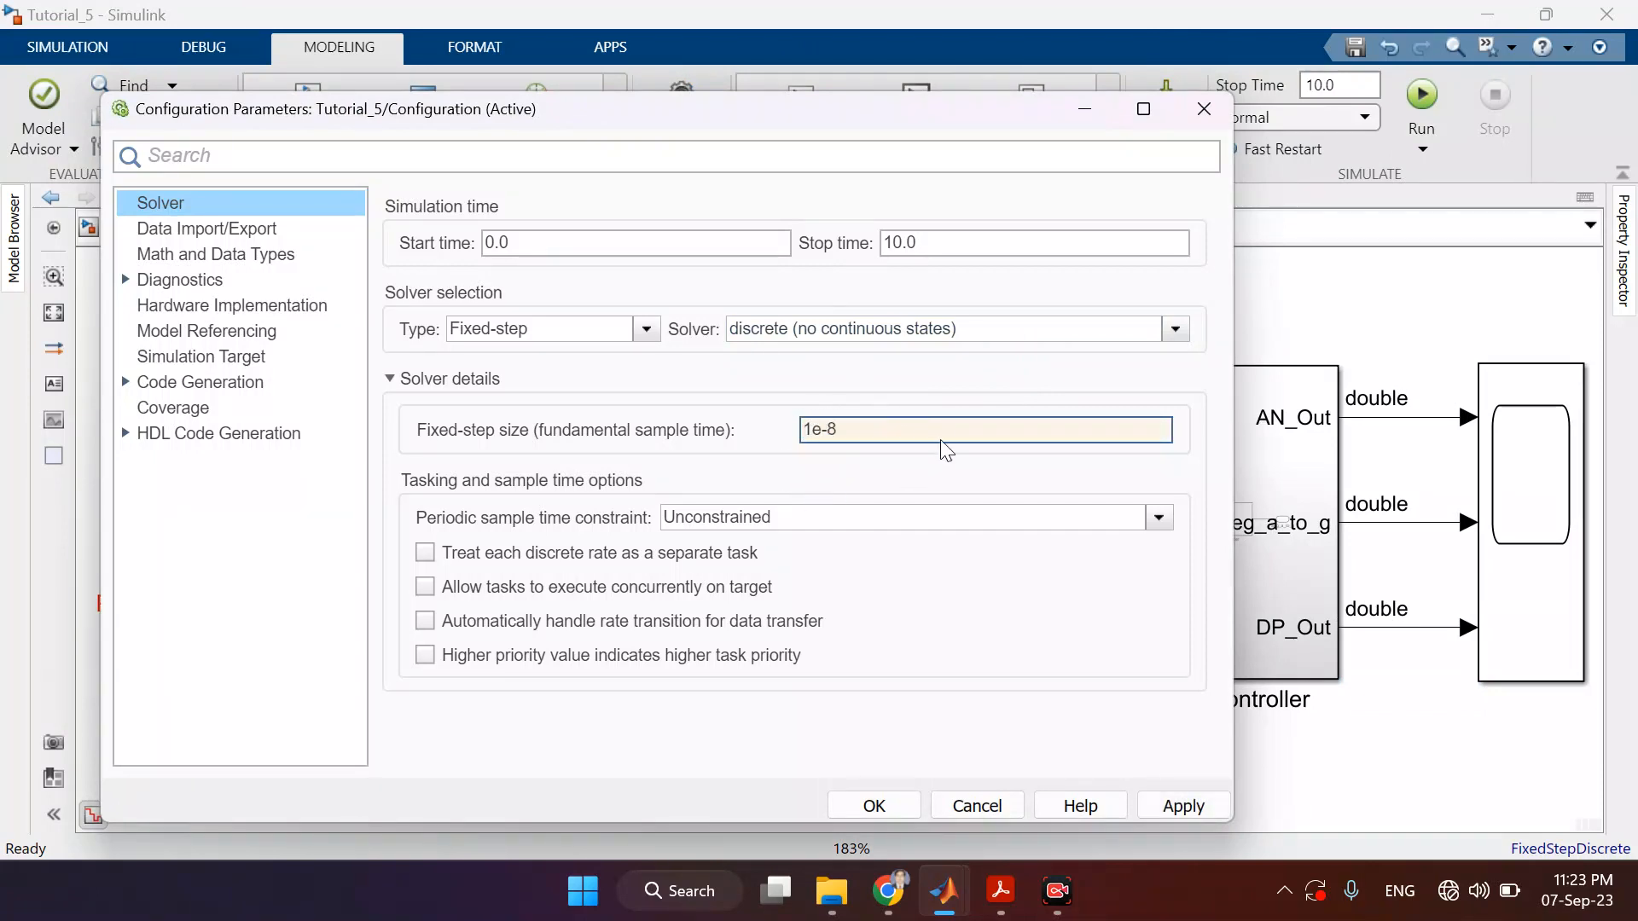
pyautogui.click(1171, 807)
pyautogui.click(883, 816)
pyautogui.hotkey('ctrl', 's')
# - Group Pulse_Generator_FSM, Fibonacci_Sequence_Difference_Equation and Seven_Segment_Display_Controller into one subsystem, enlarge it and bring it nearer the Scope
pyautogui.moveTo(95, 304); pyautogui.dragTo(1366, 748)
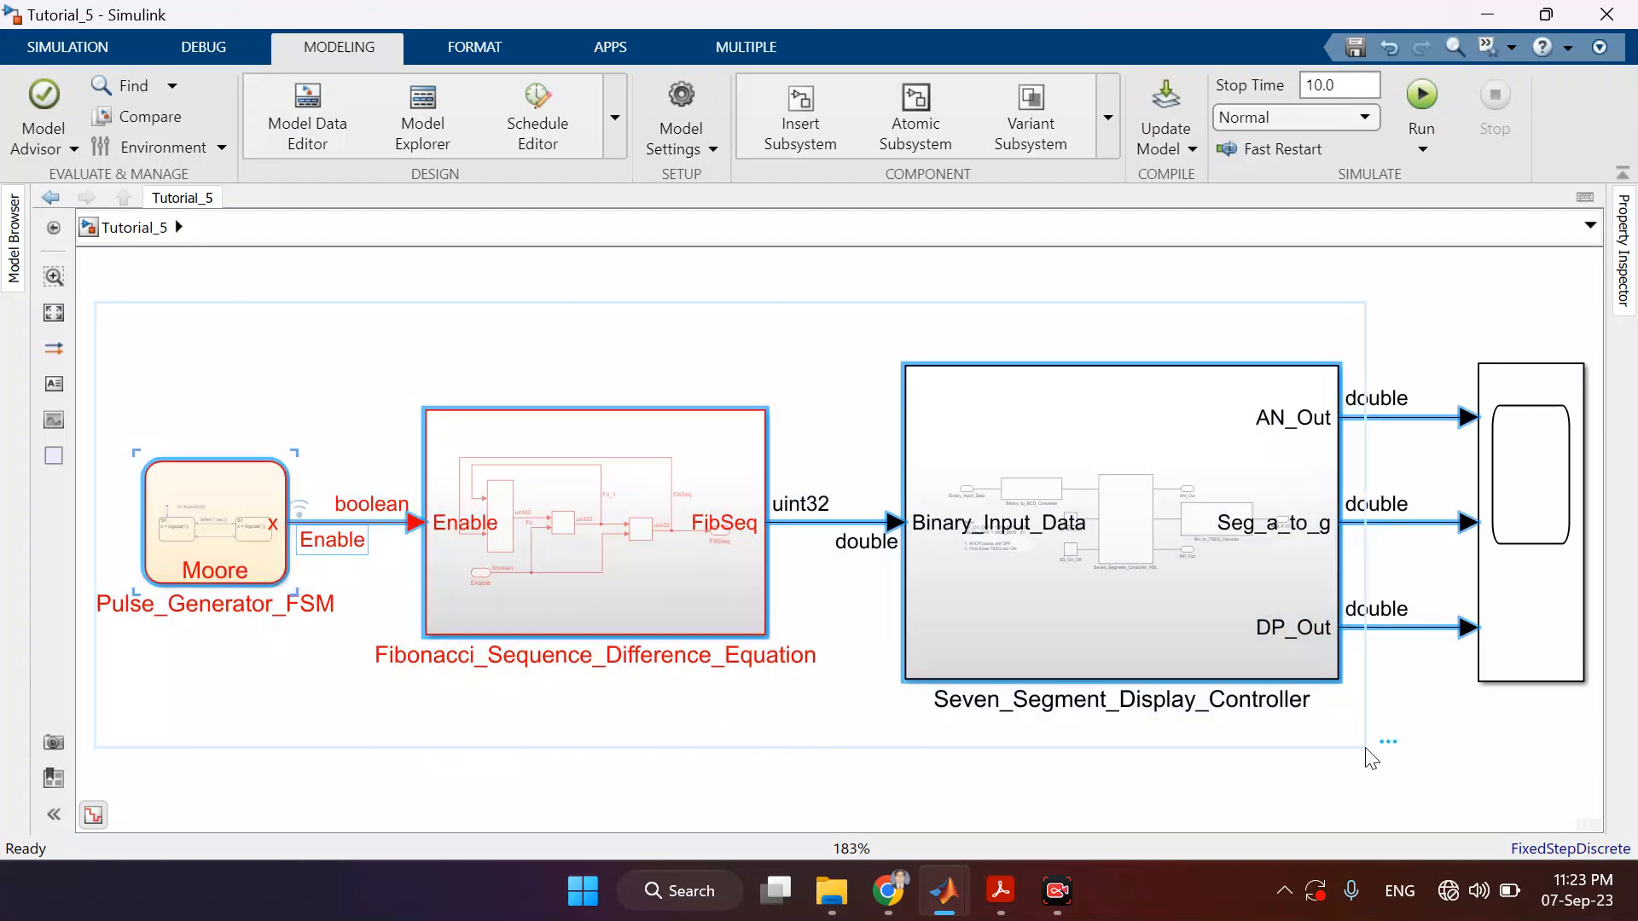
pyautogui.hotkey('ctrl', 'g')
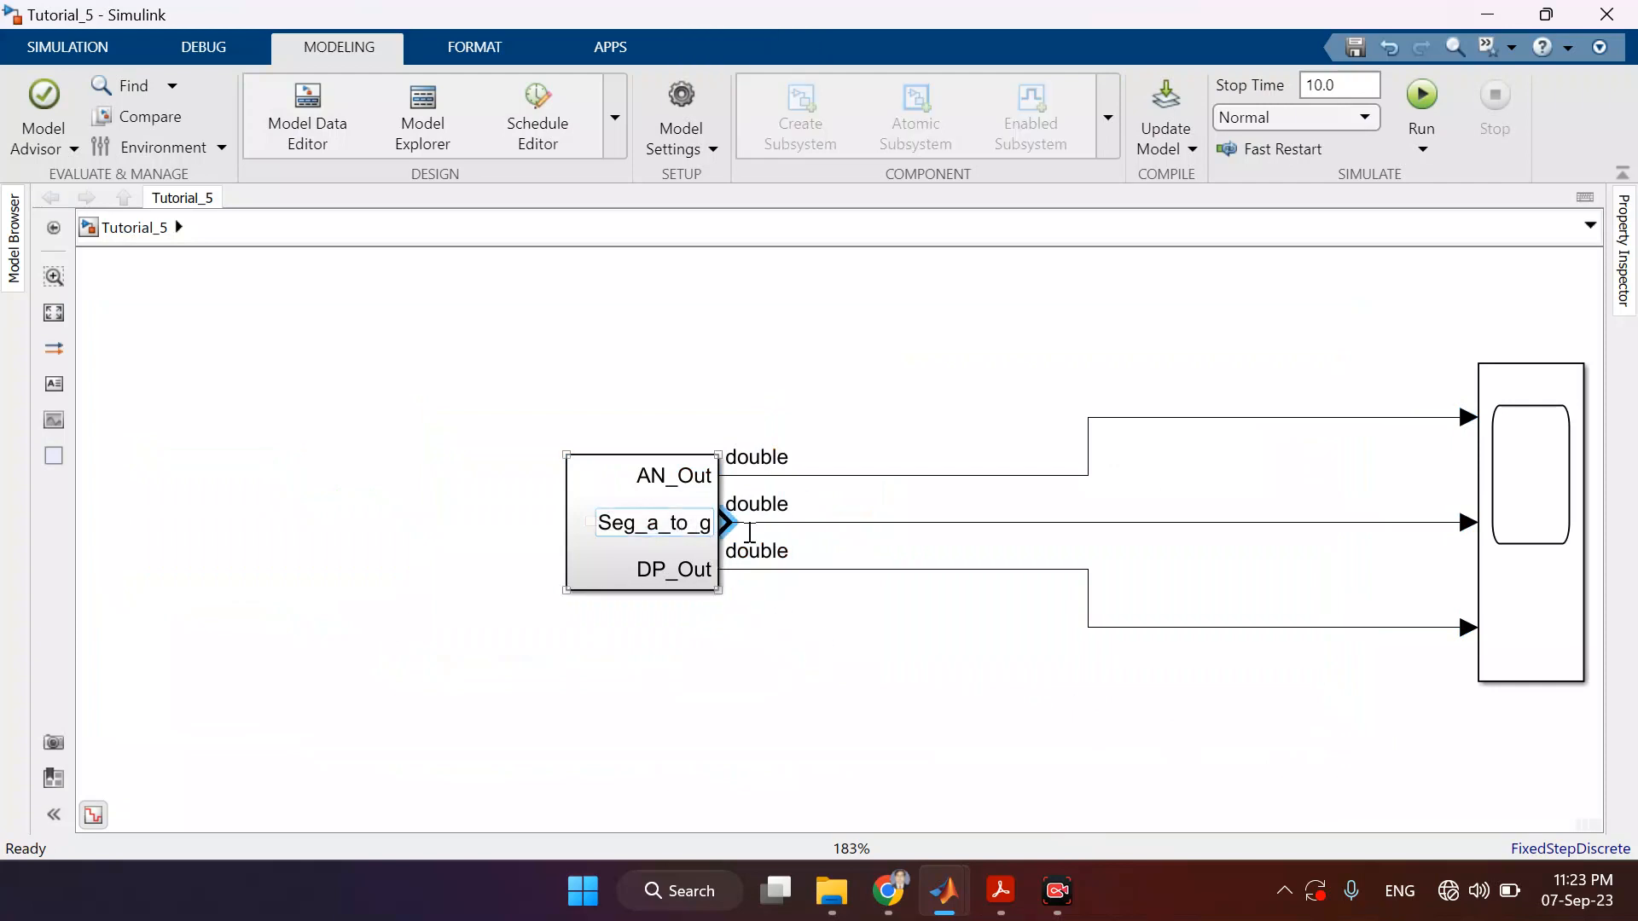
pyautogui.moveTo(868, 497); pyautogui.dragTo(844, 370)
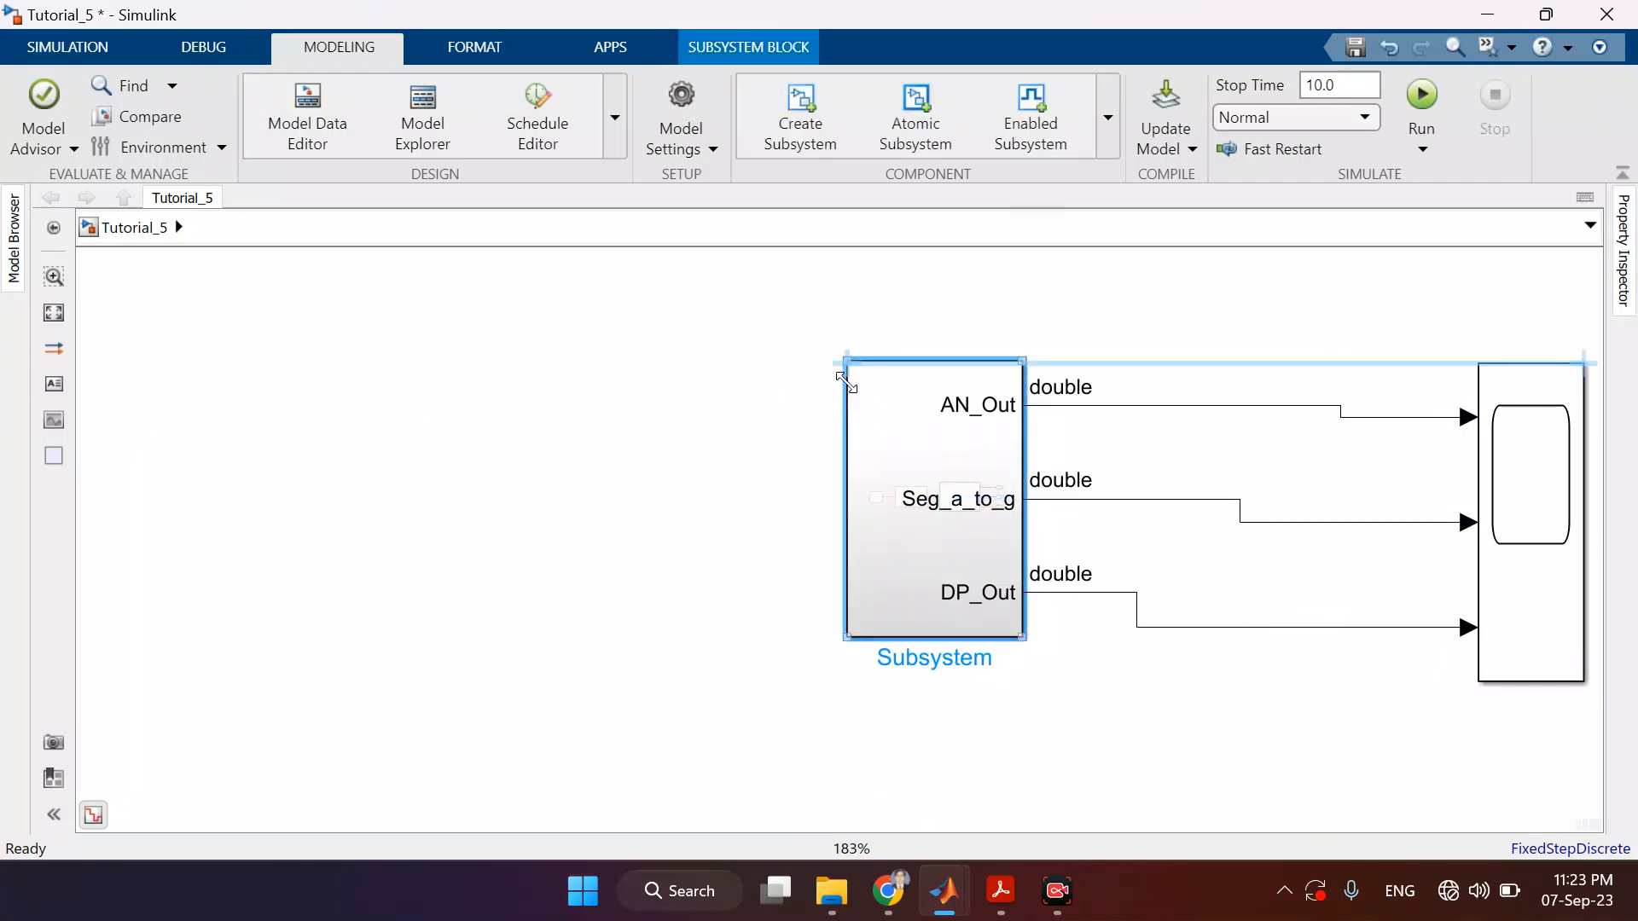
# - Move the Scope closer to the new subsystem and resize it so the three connections are straight
pyautogui.moveTo(1547, 574); pyautogui.dragTo(1263, 544)
pyautogui.moveTo(1334, 655); pyautogui.dragTo(1261, 596)
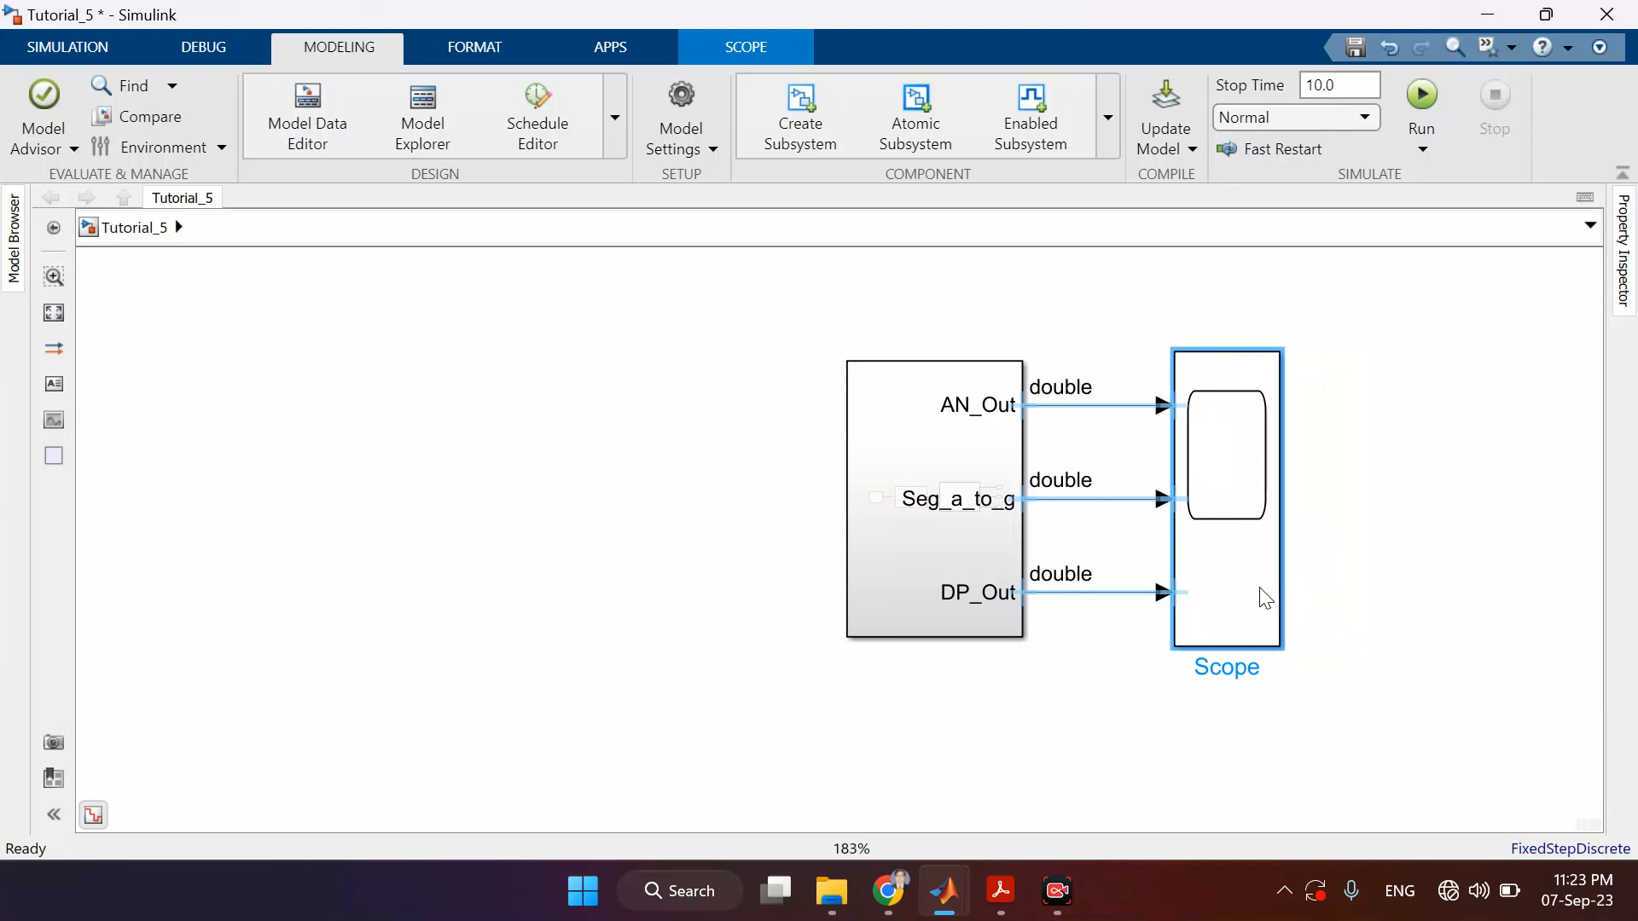
pyautogui.click(1444, 642)
# - Rename the new subsystem as Fibonacci_Sequence_HDL
pyautogui.click(914, 564)
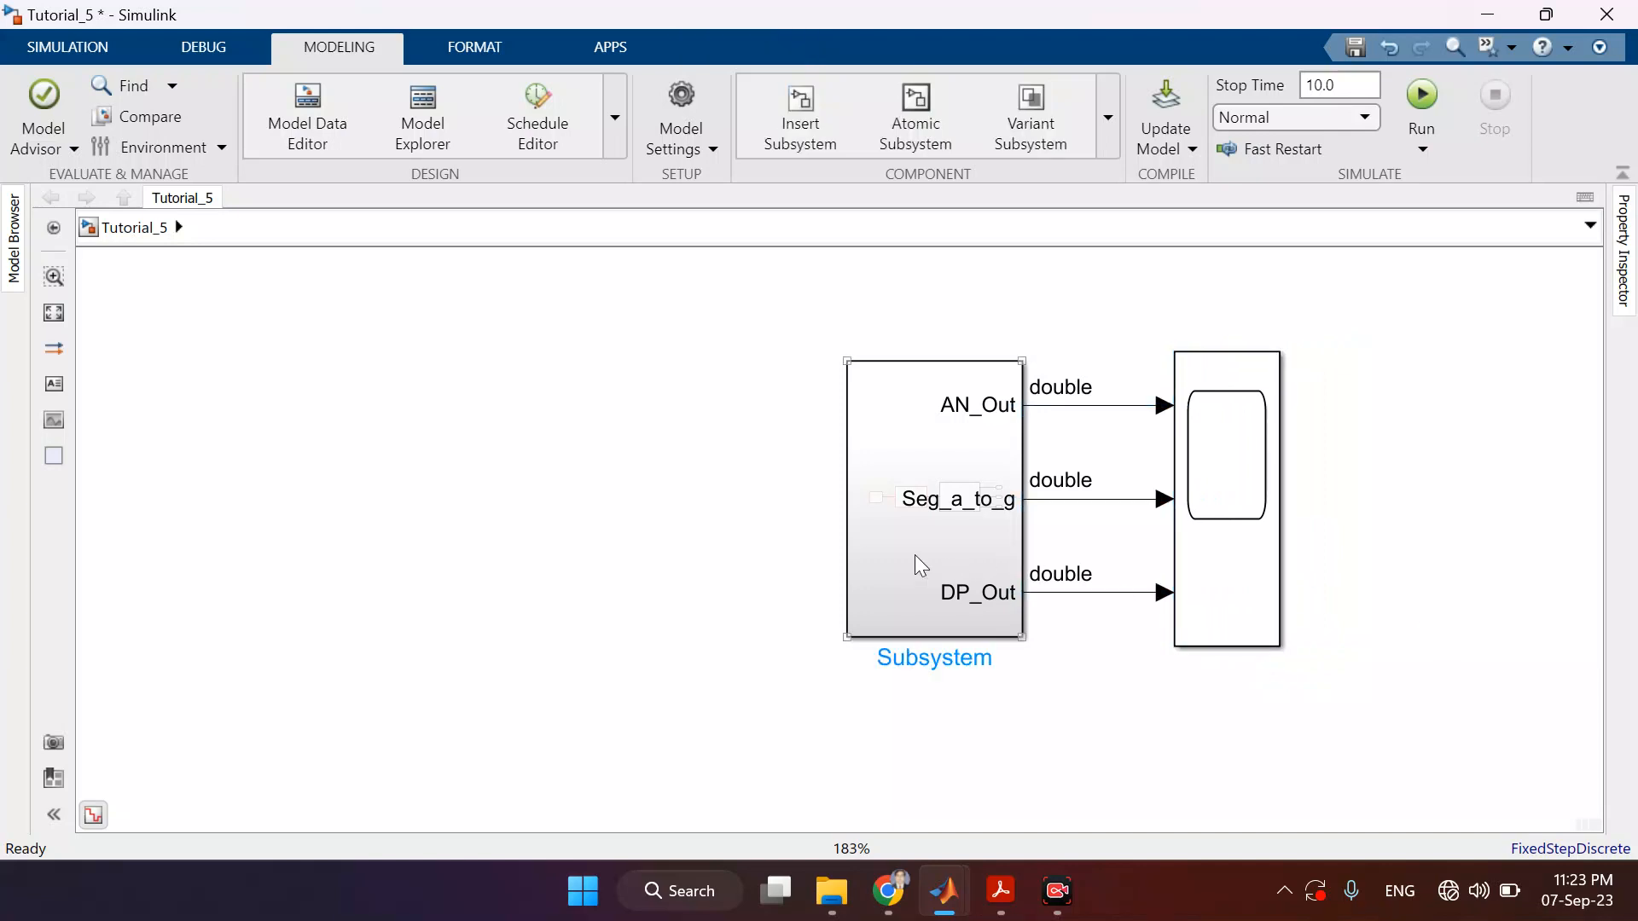
pyautogui.doubleClick(935, 660)
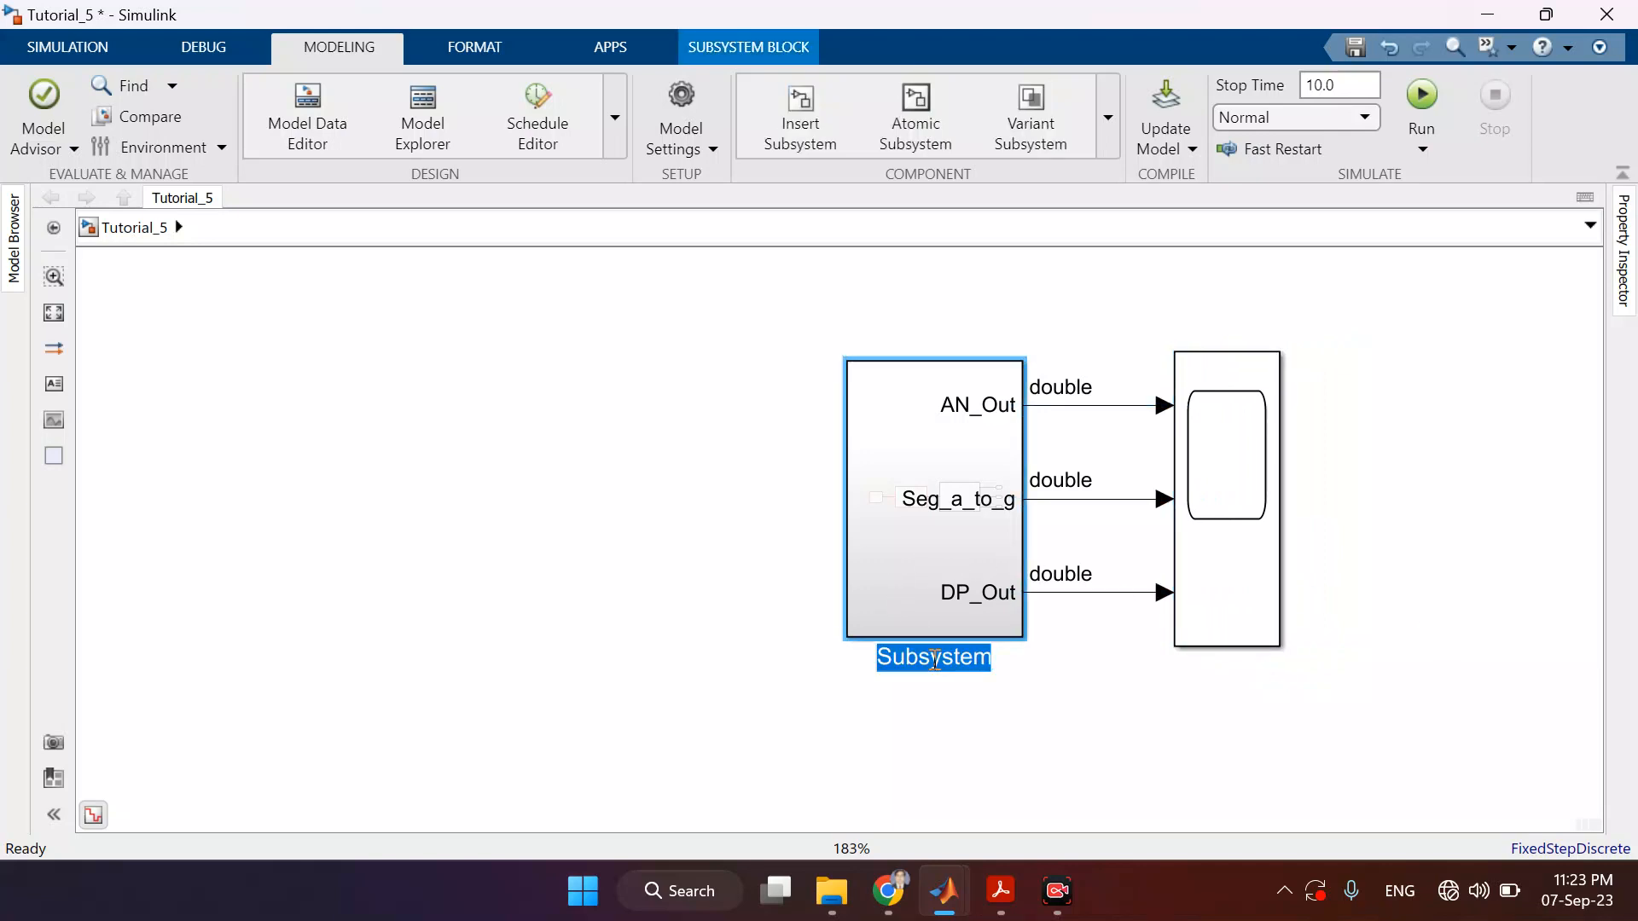
pyautogui.click(900, 739)
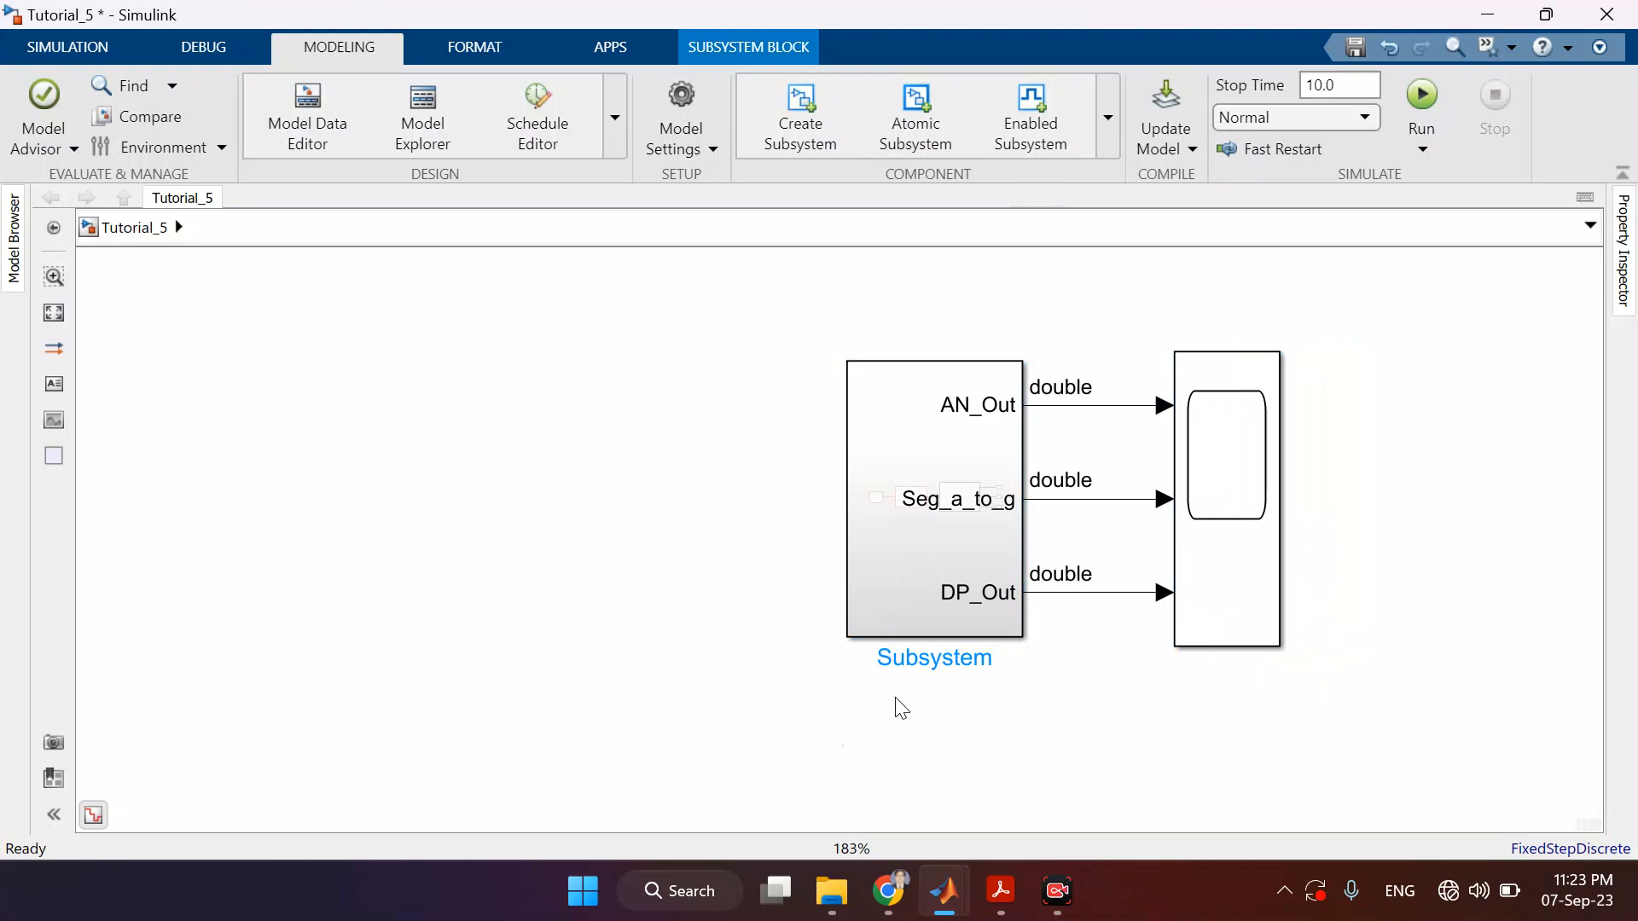
pyautogui.click(930, 517)
pyautogui.click(914, 658)
pyautogui.doubleClick(913, 658)
pyautogui.write('Fibonacc')
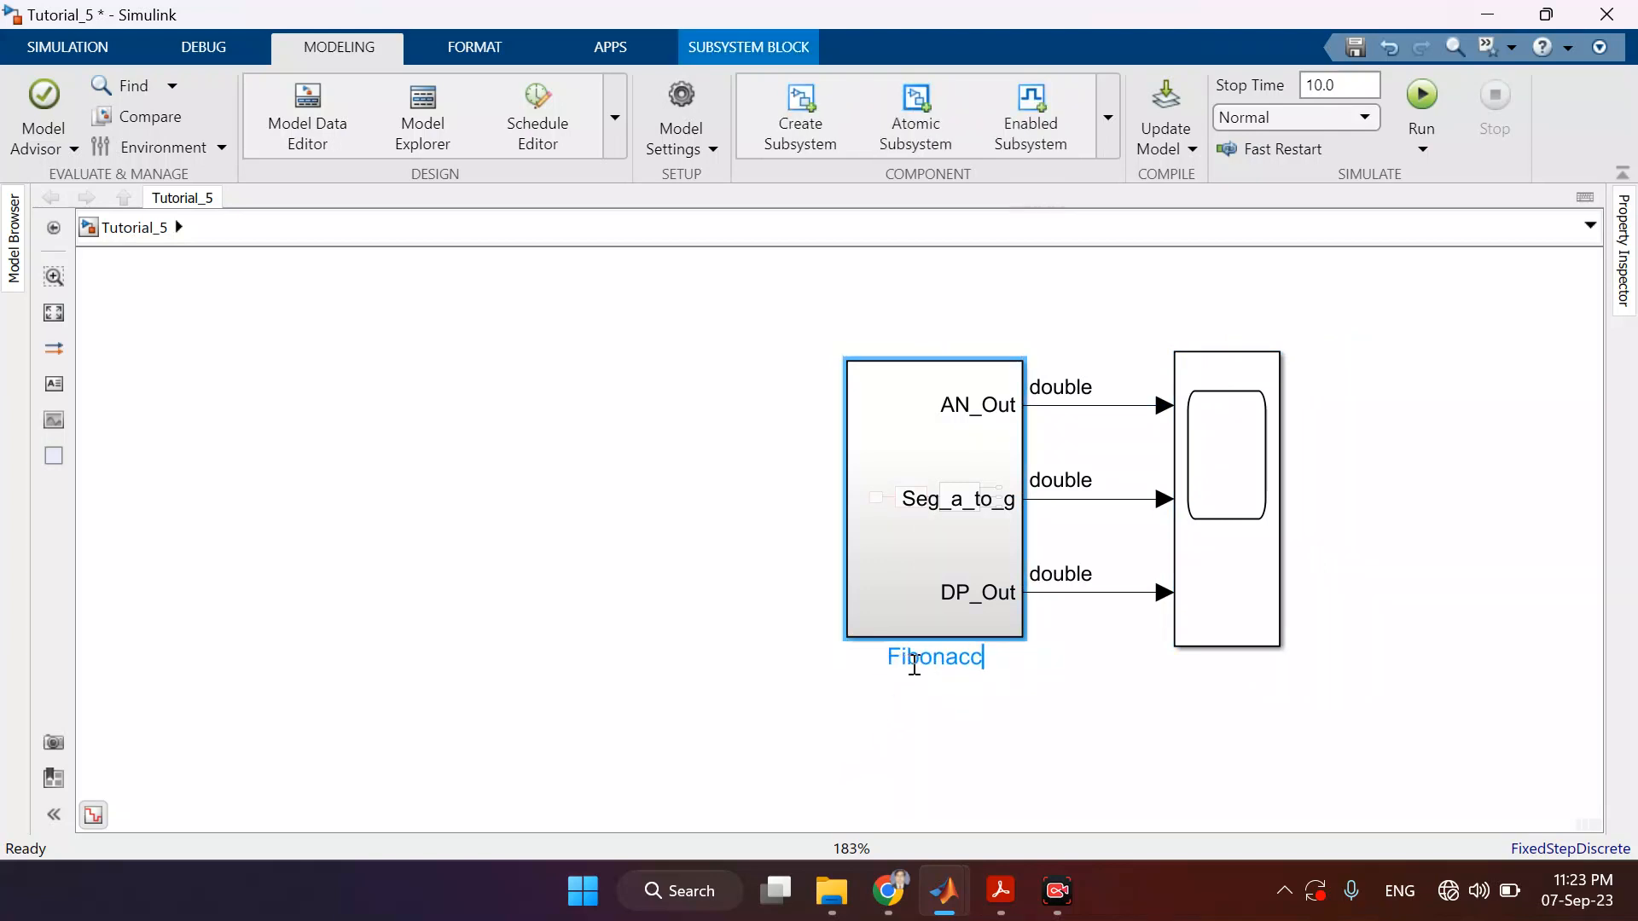
pyautogui.write('i_Sequence')
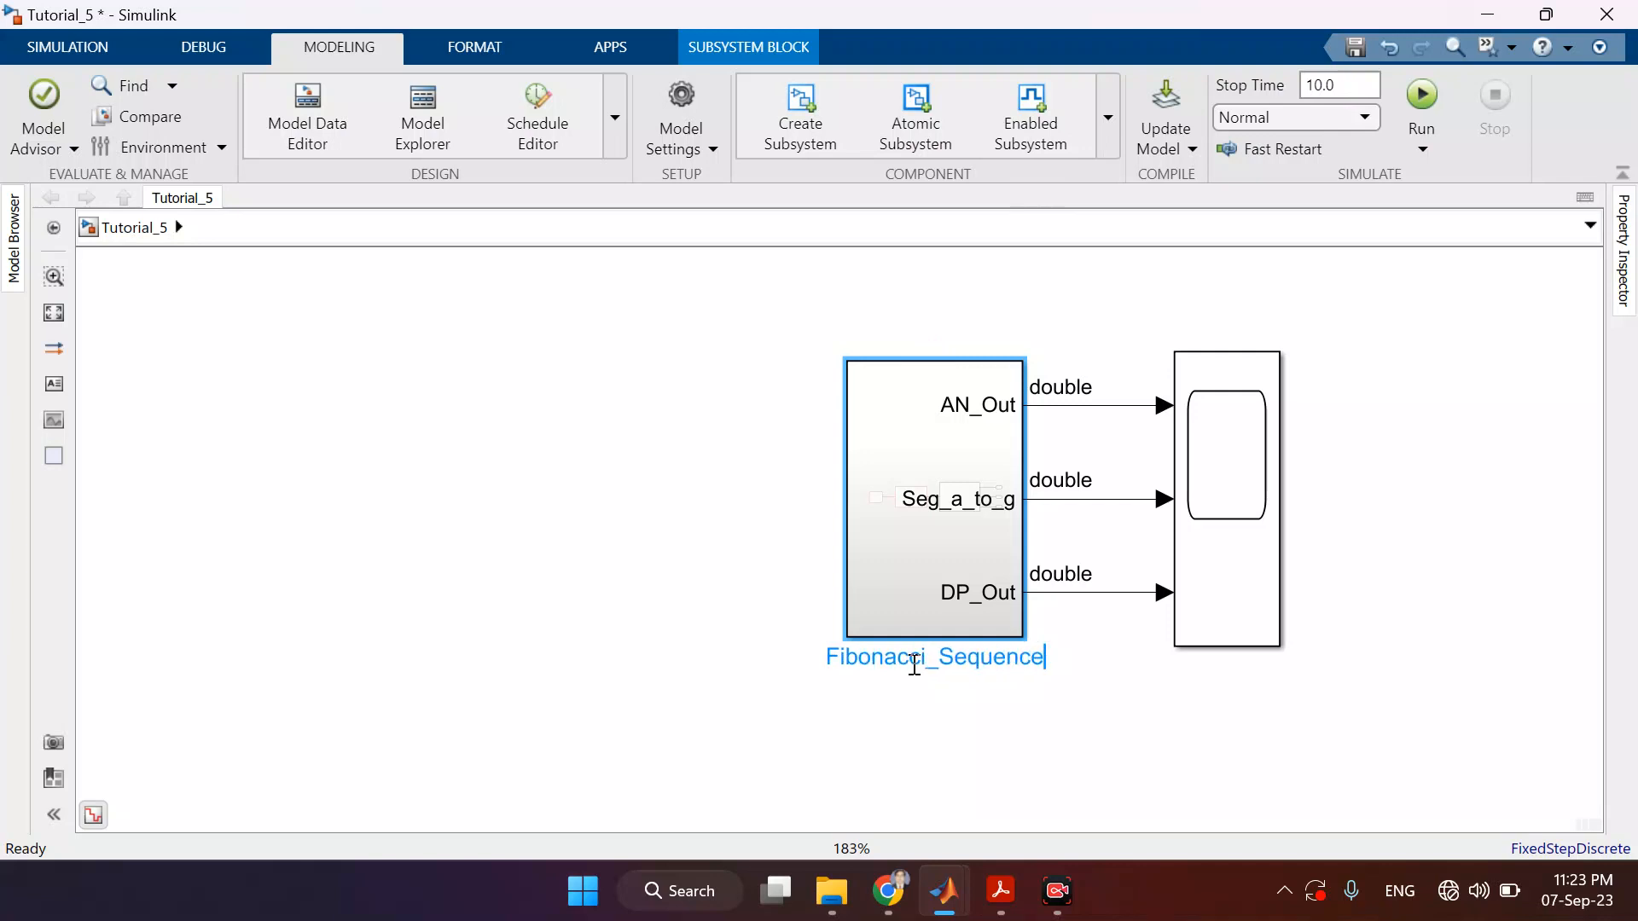
pyautogui.write('_HDL')
pyautogui.click(734, 756)
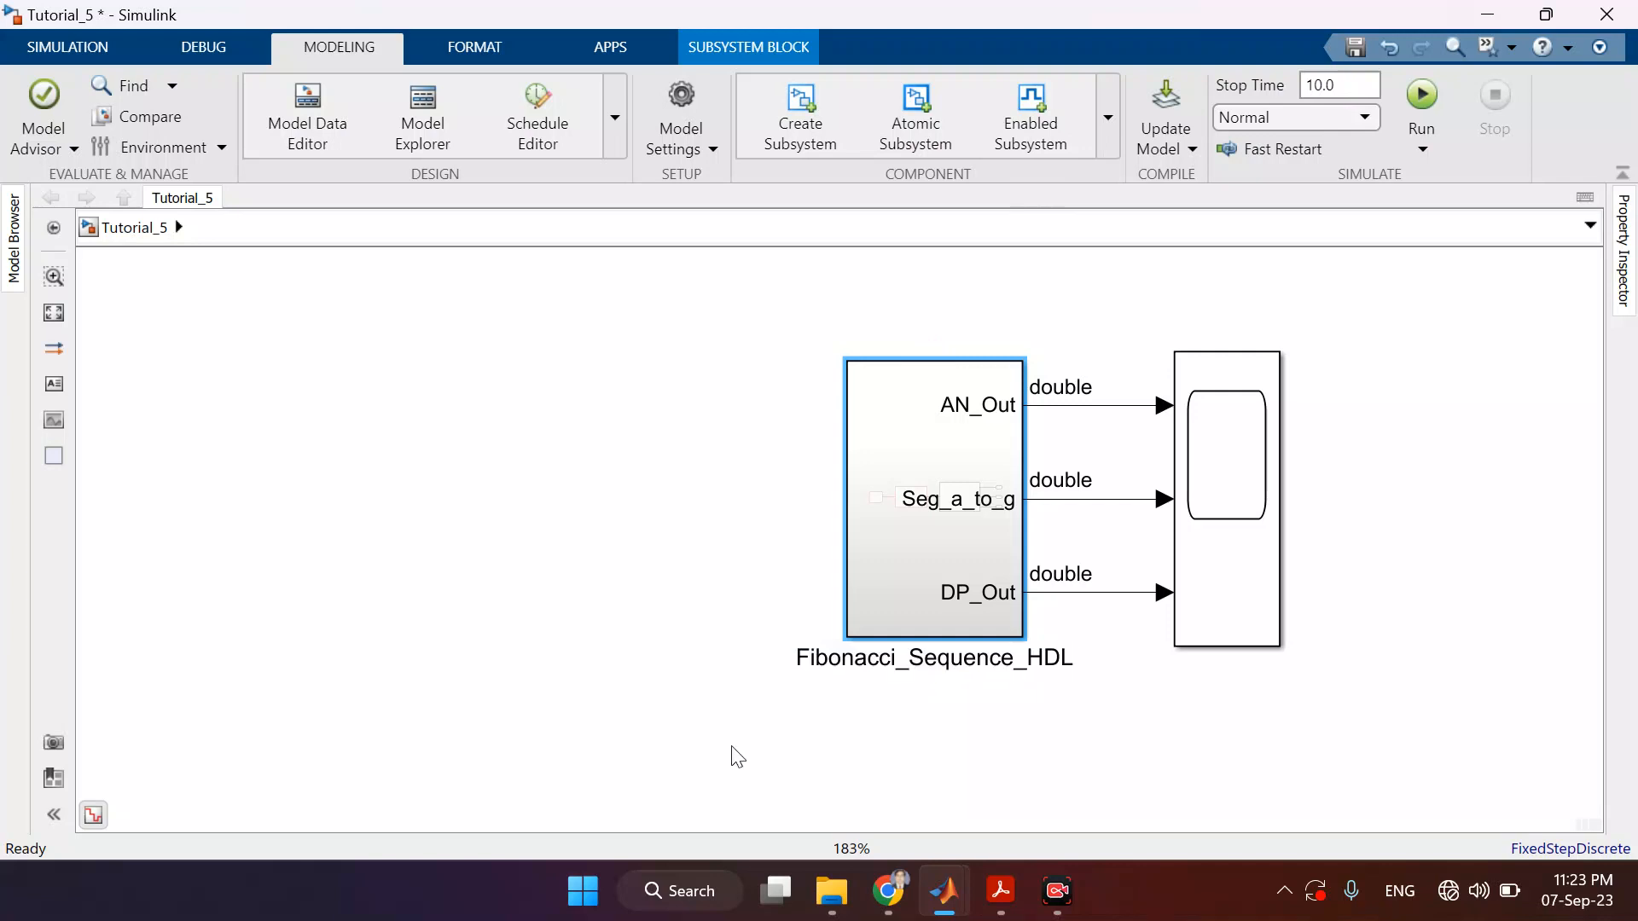
# - Review the blocks inside Fibonacci_Sequence_HDL and the states of its Pulse_Generator_FSM chart, and return to the top-level model
pyautogui.scroll(3, 732, 746)
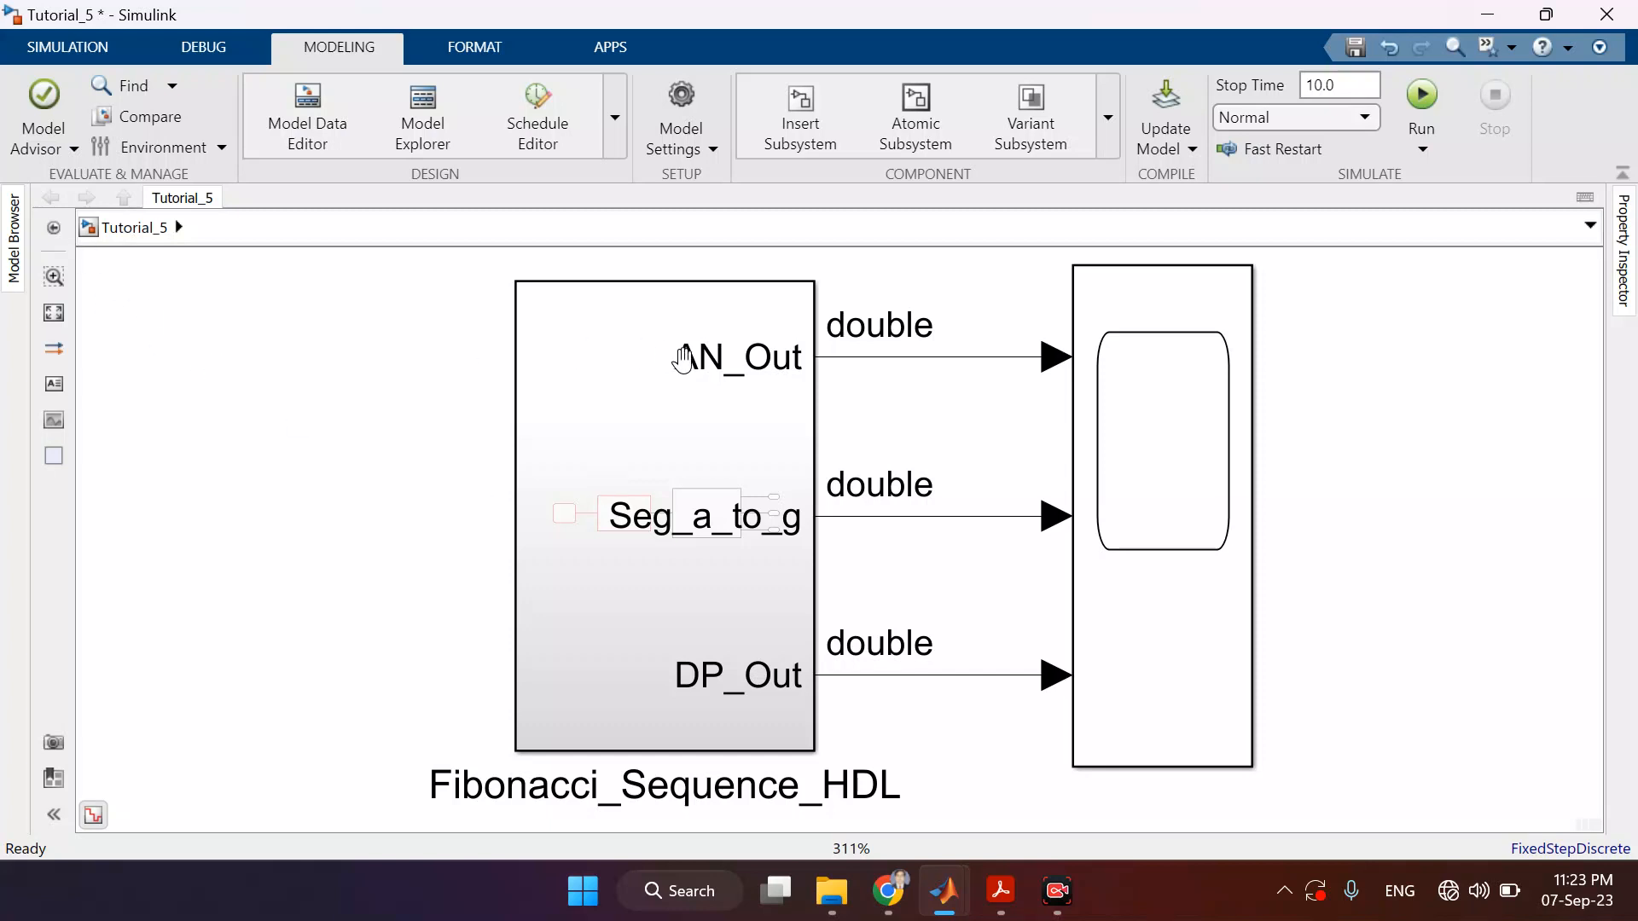
pyautogui.doubleClick(678, 442)
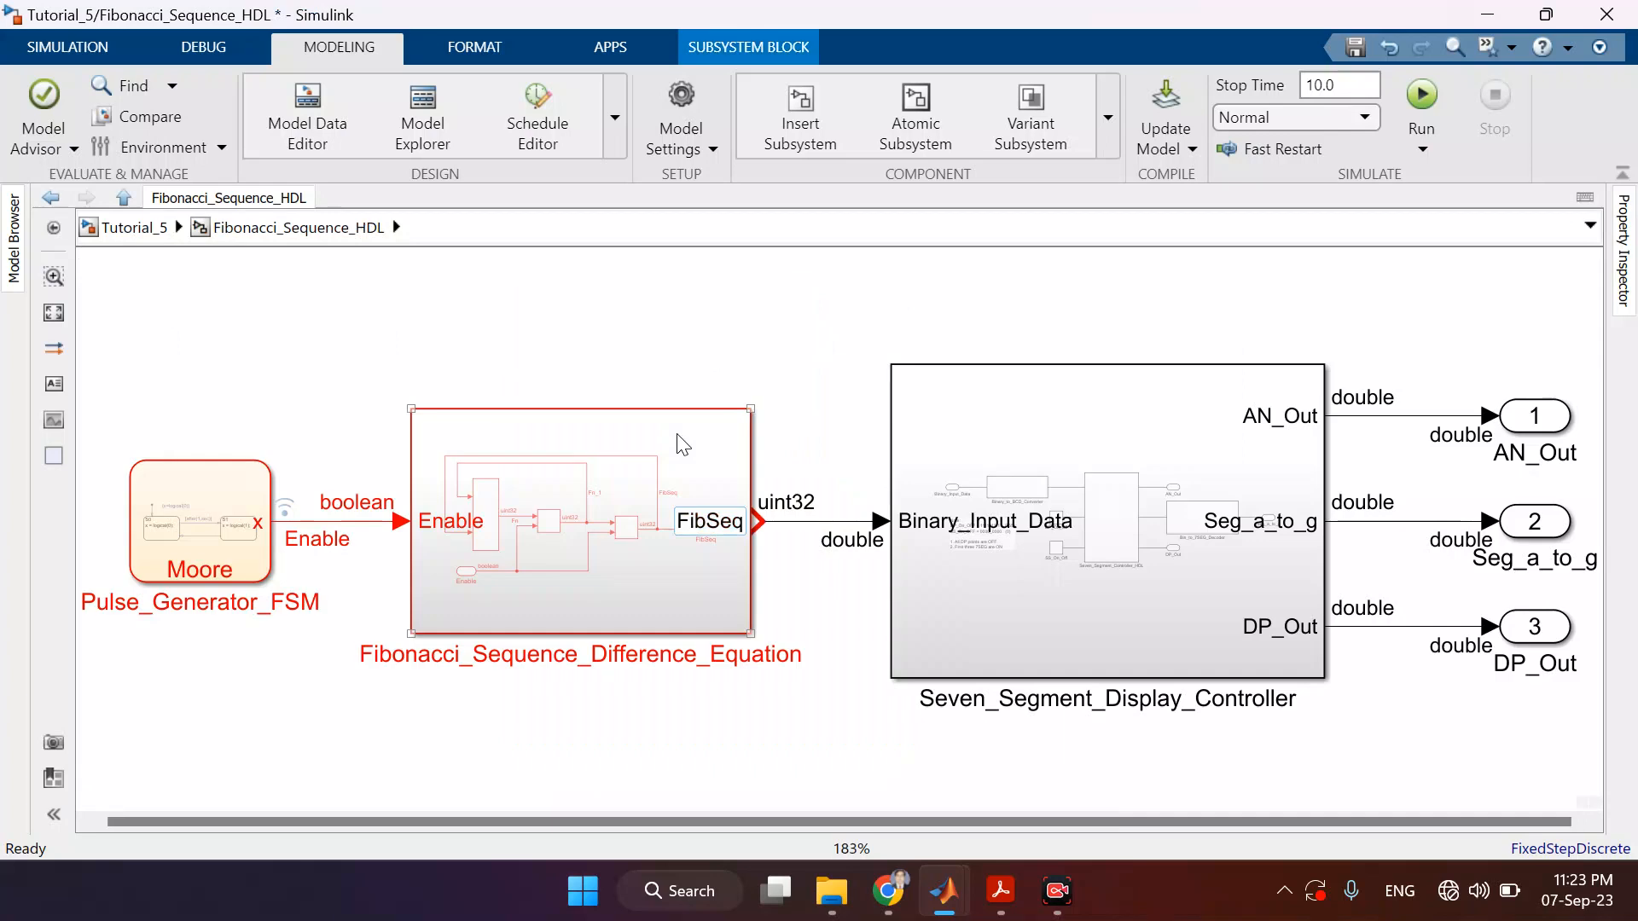
pyautogui.click(689, 731)
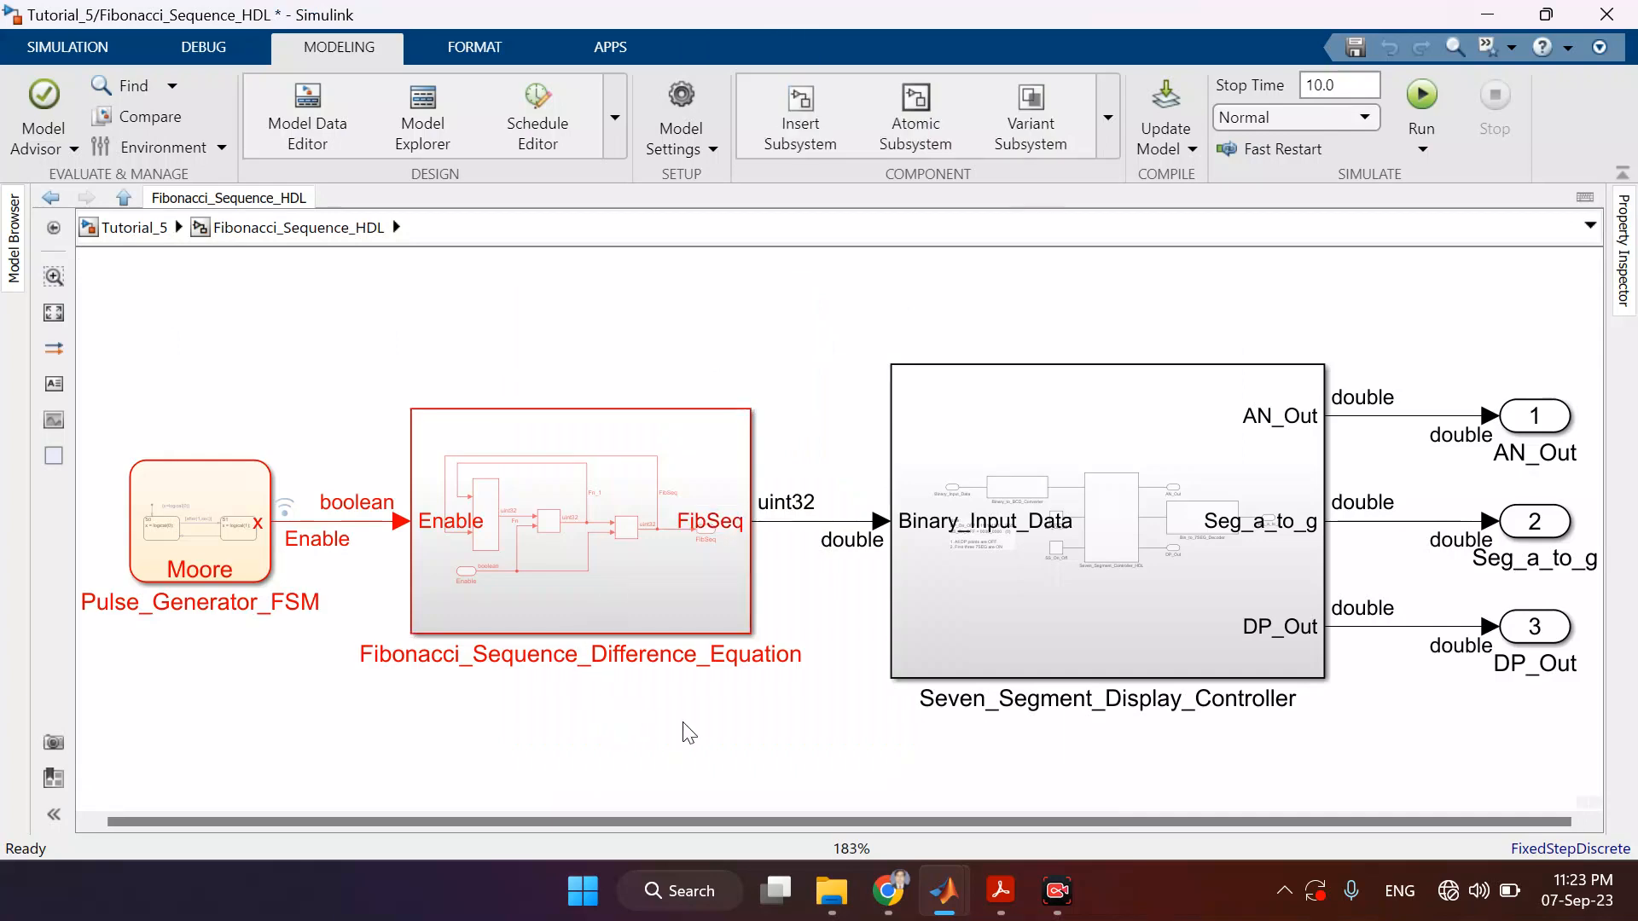
pyautogui.click(625, 526)
pyautogui.click(136, 555)
pyautogui.doubleClick(172, 493)
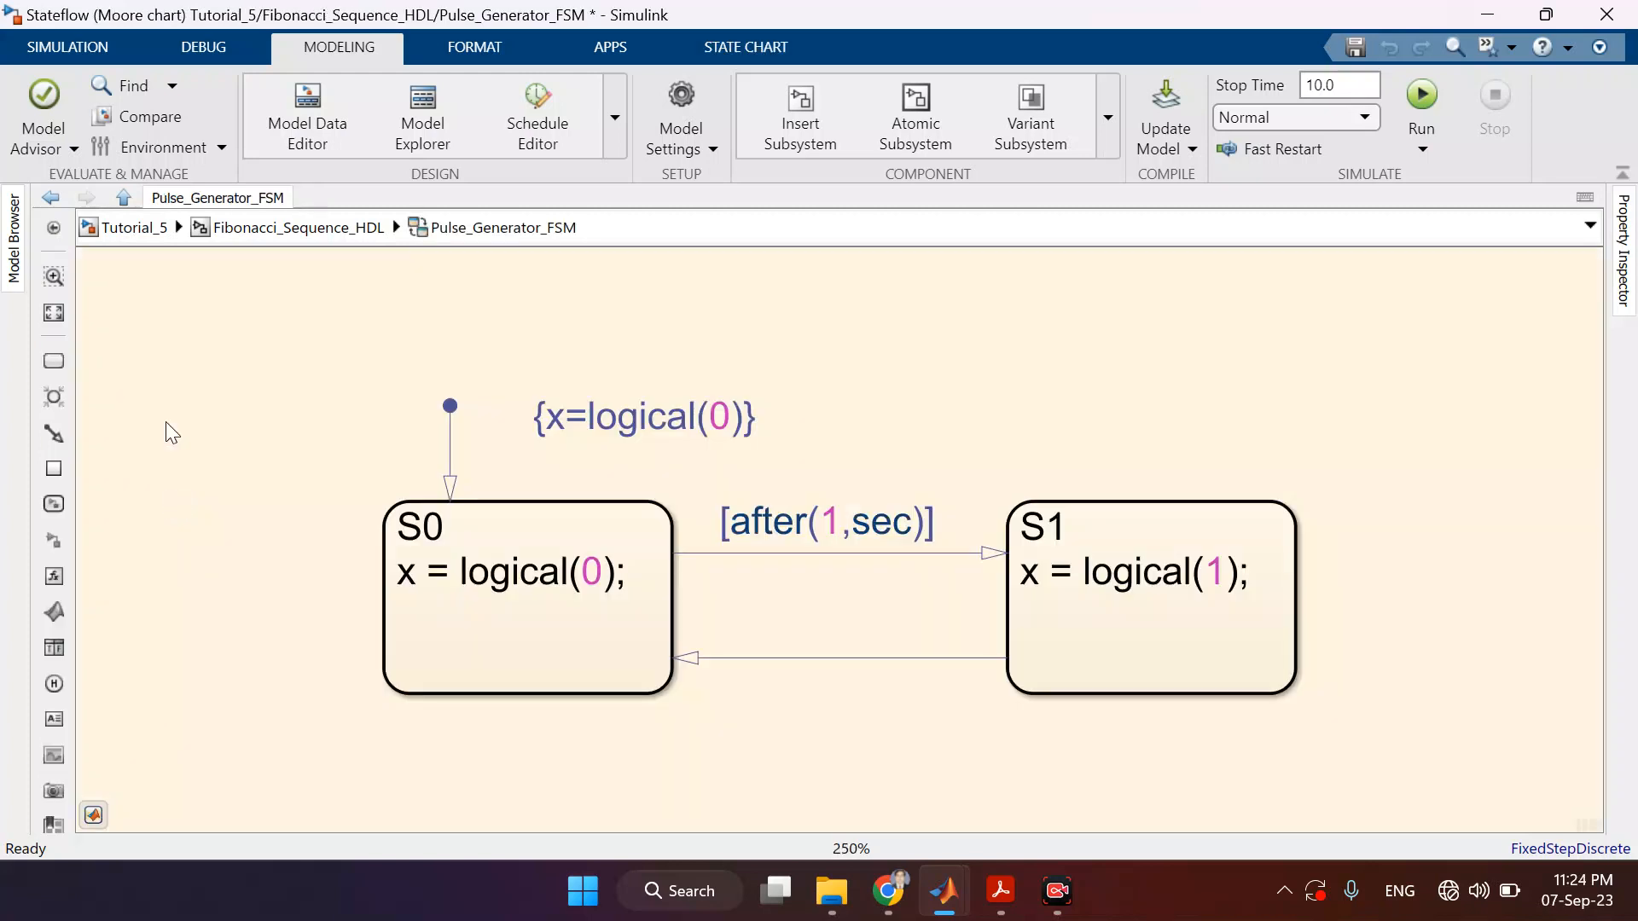
pyautogui.click(117, 228)
pyautogui.doubleClick(669, 461)
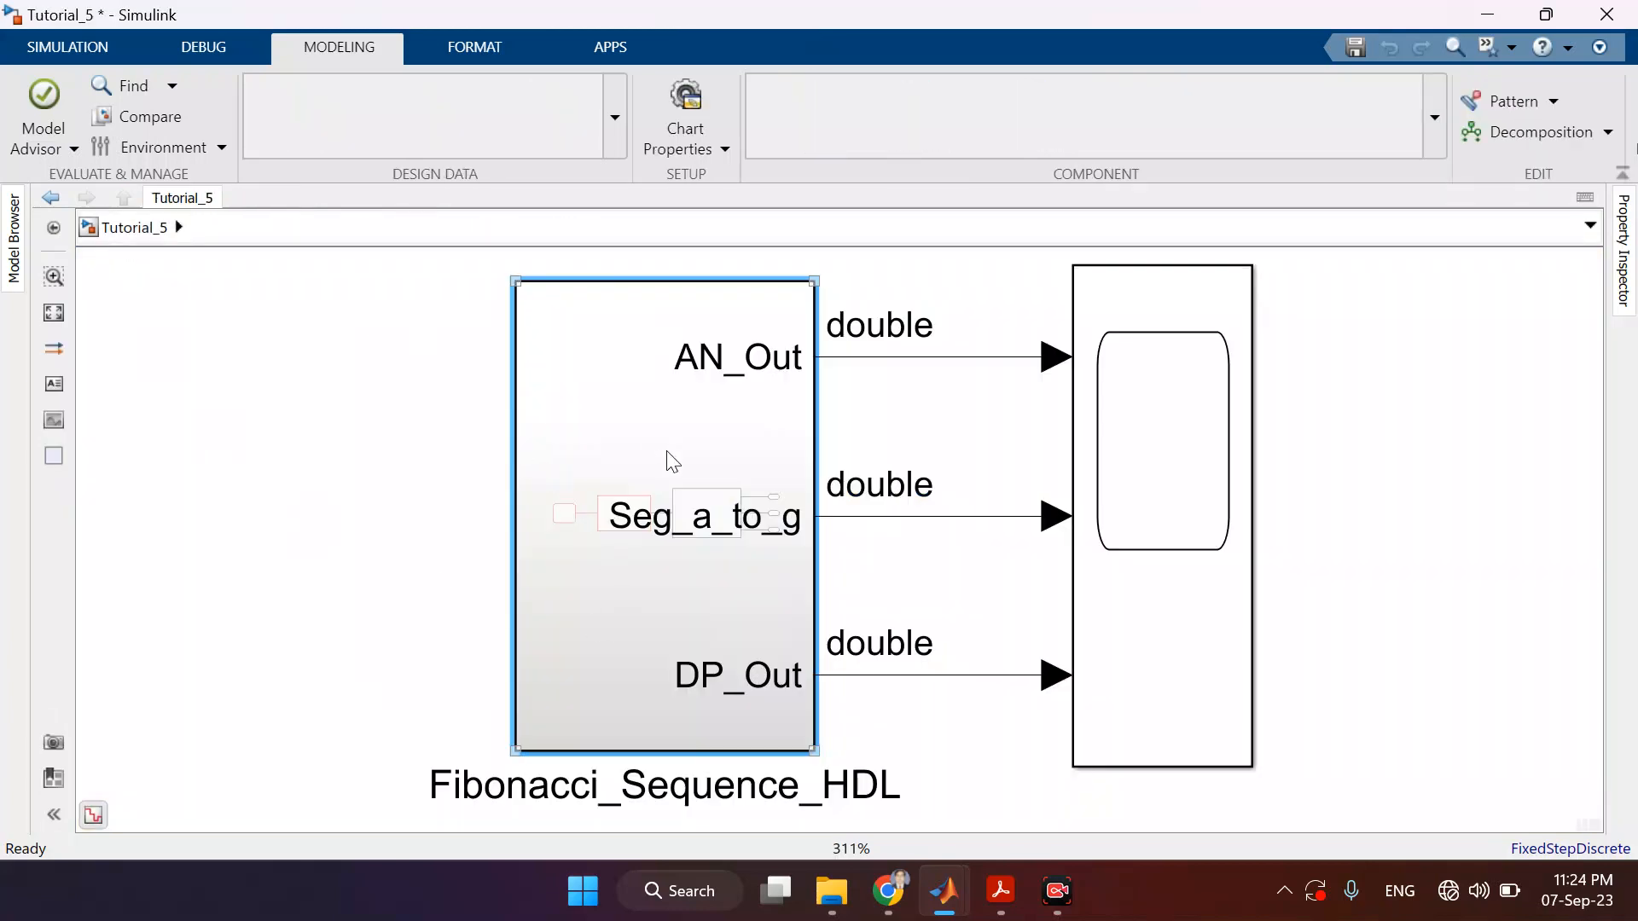
pyautogui.click(605, 703)
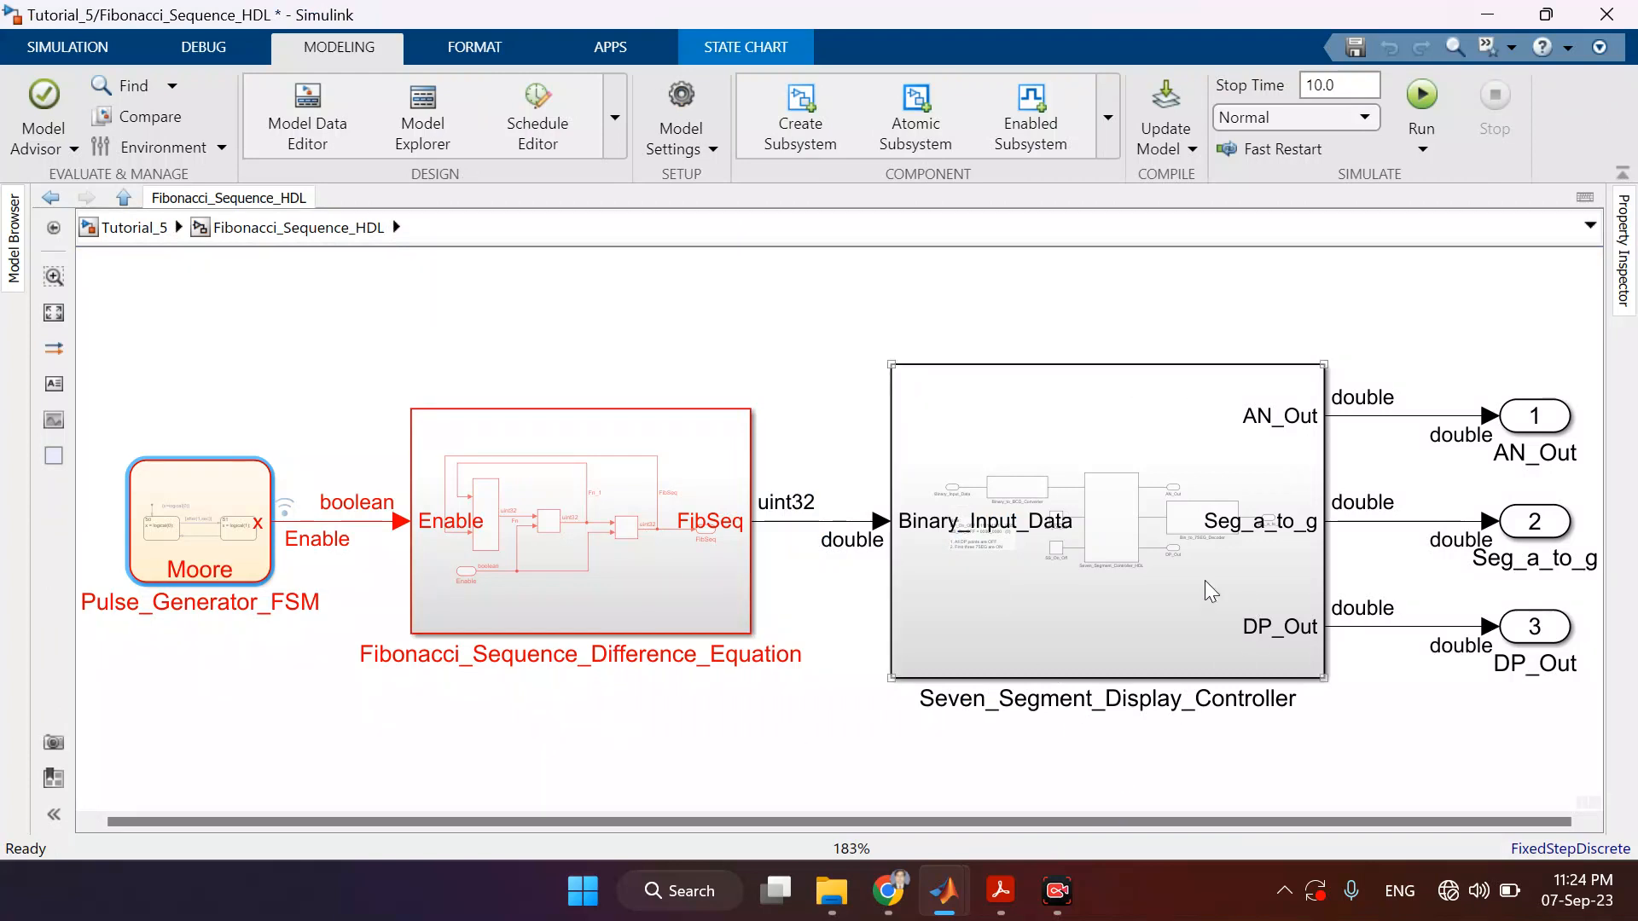
pyautogui.click(726, 577)
pyautogui.click(774, 525)
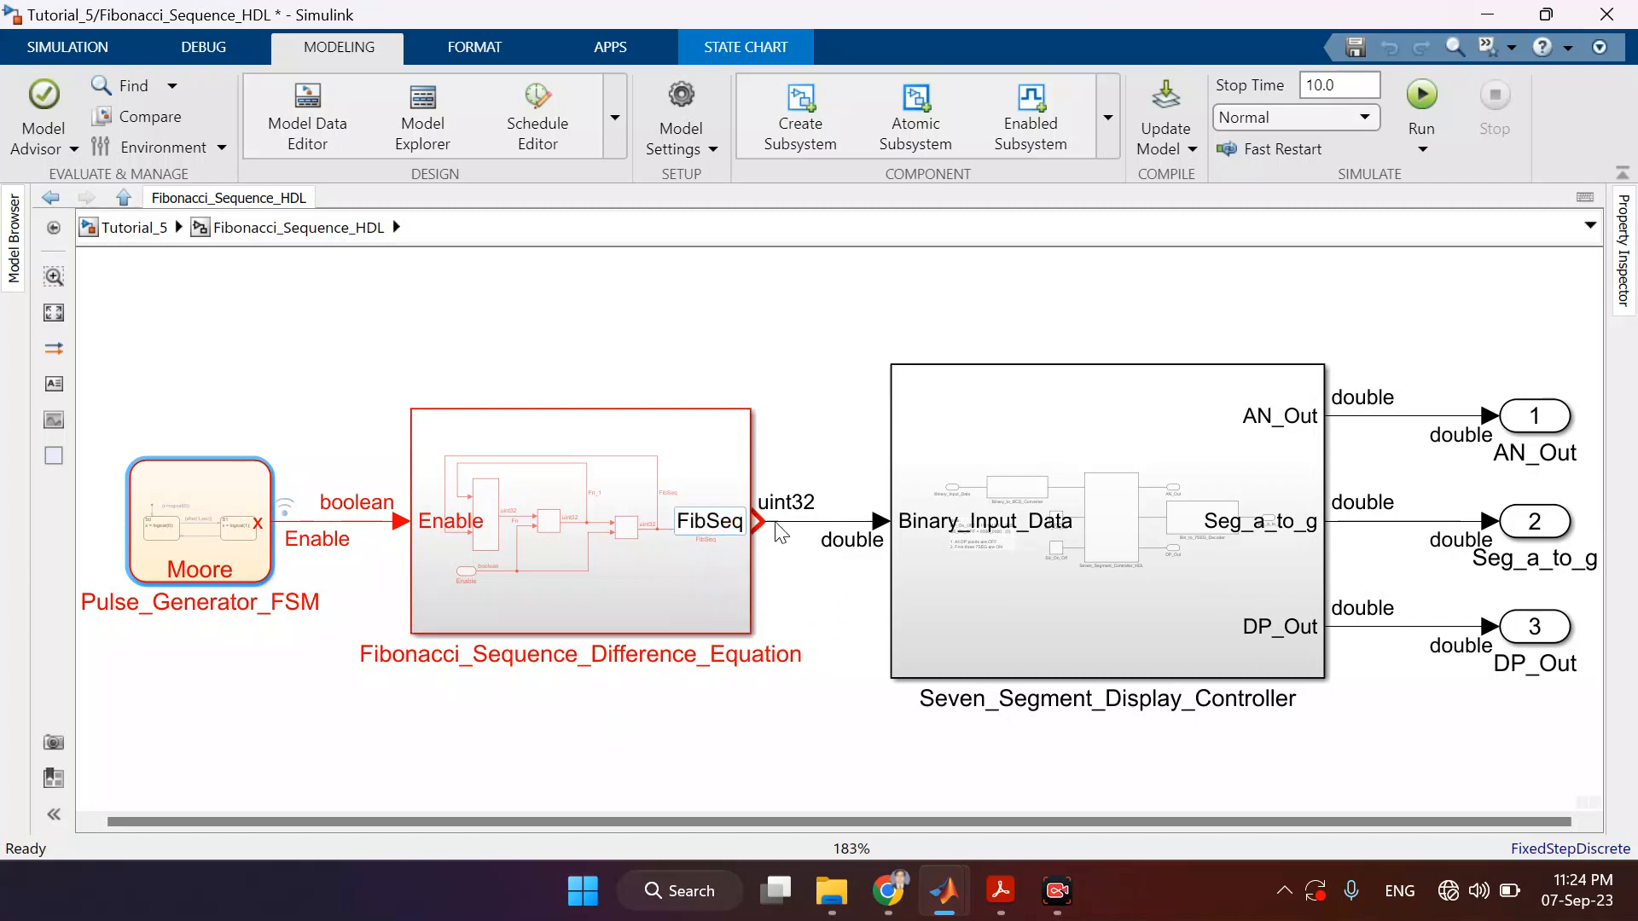
pyautogui.click(1072, 565)
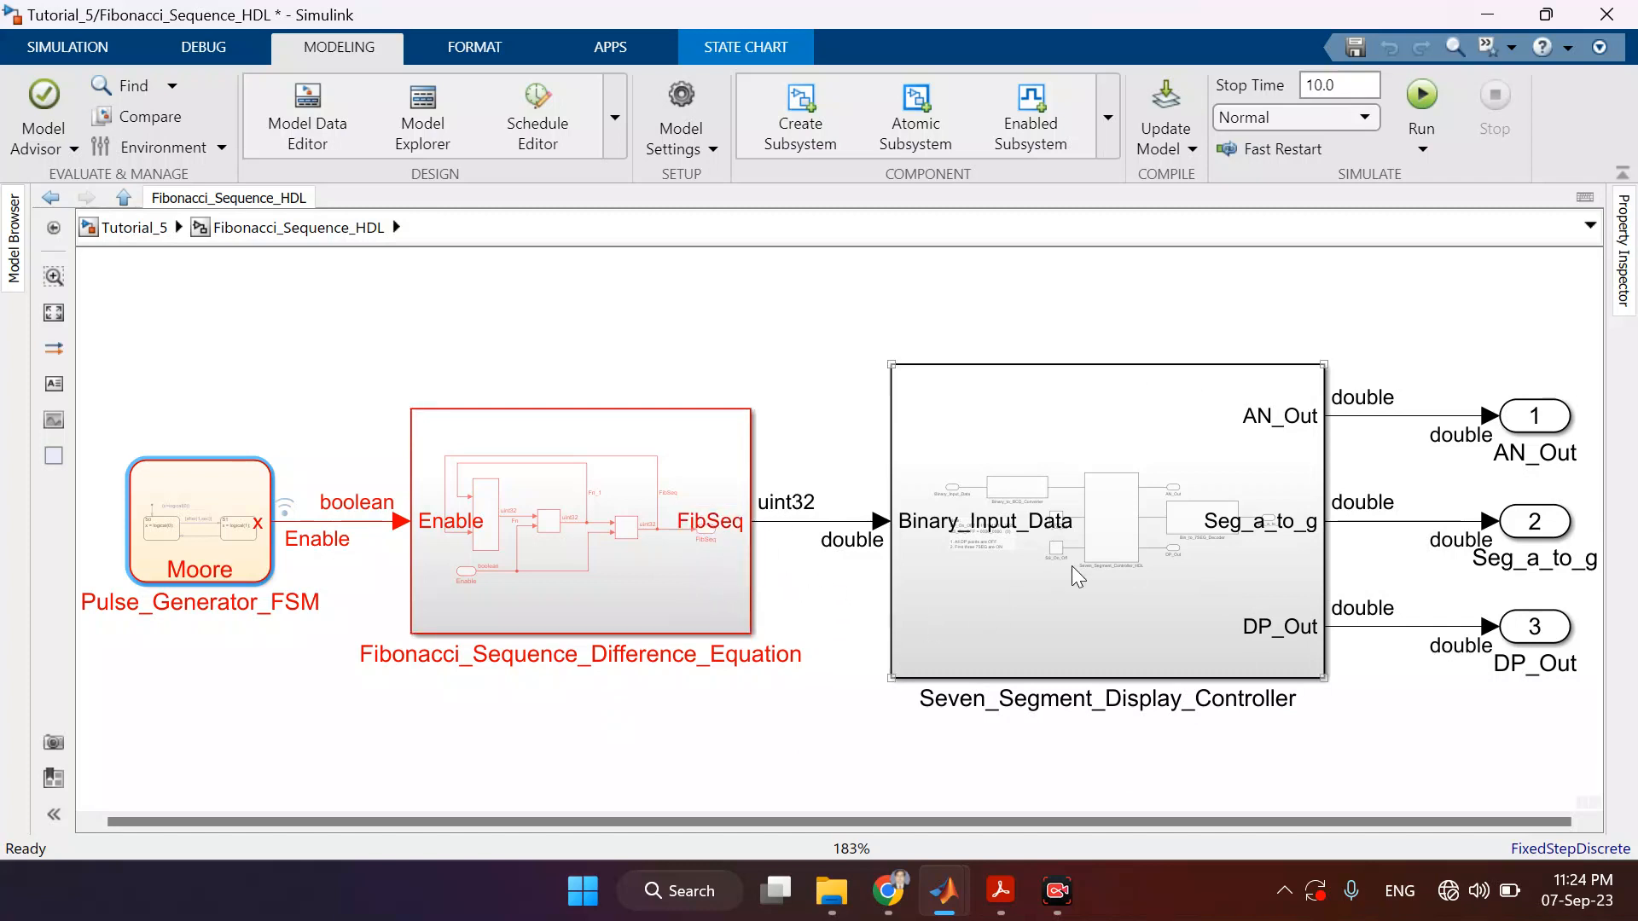
pyautogui.click(547, 409)
pyautogui.click(155, 237)
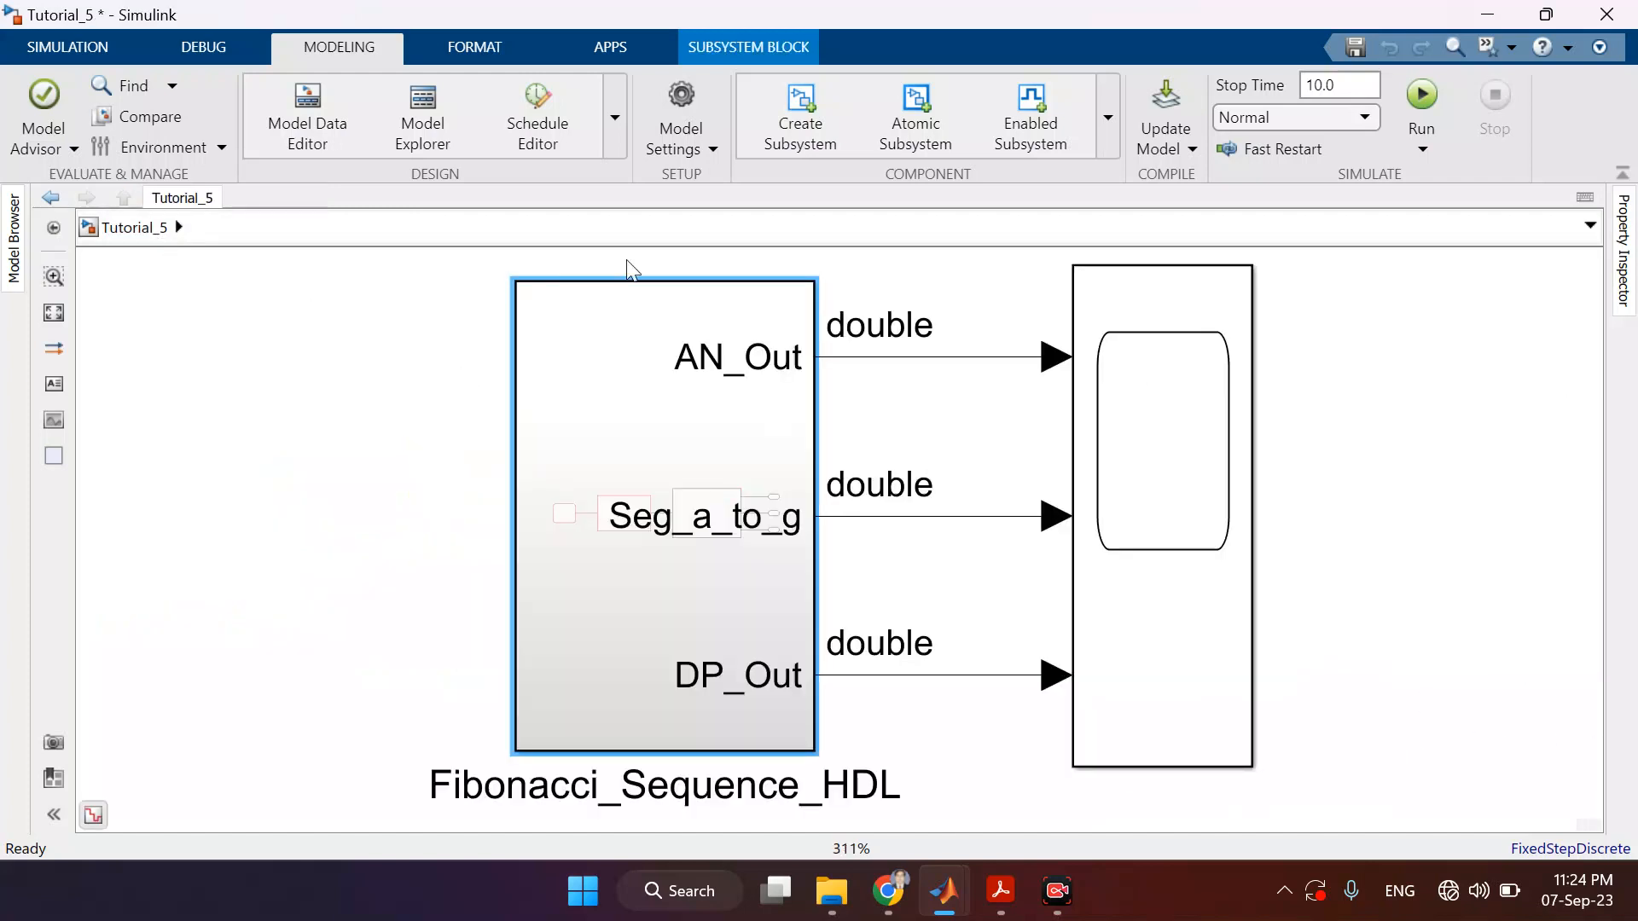
# - Save the model, run the simulation, and stop it once it is running
pyautogui.click(67, 47)
pyautogui.click(89, 116)
pyautogui.click(913, 100)
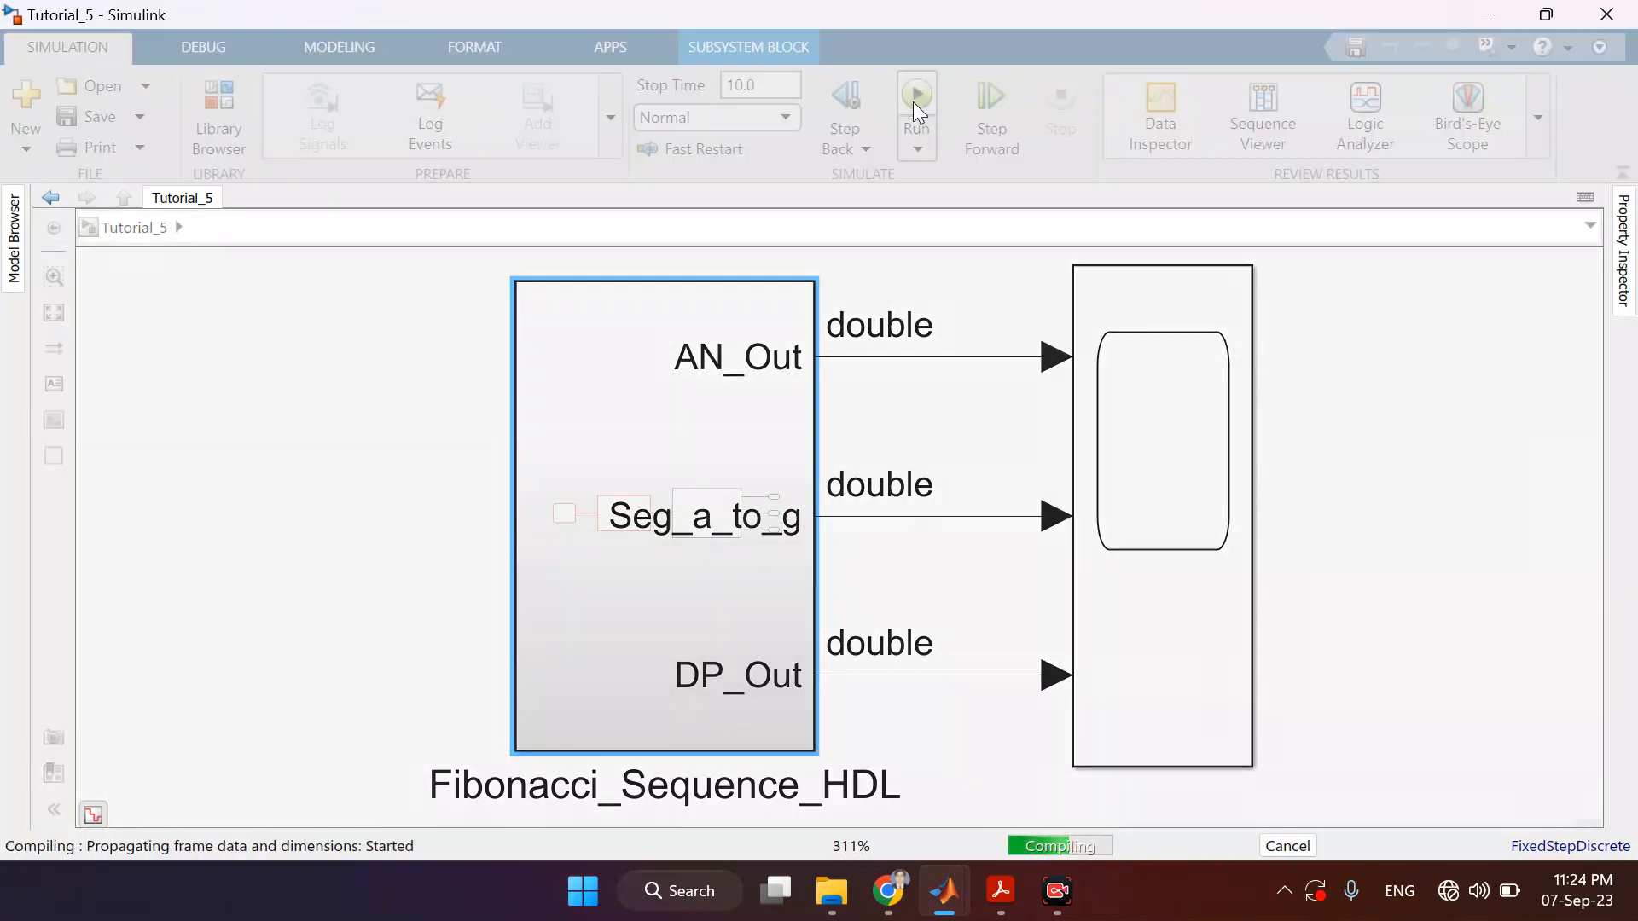
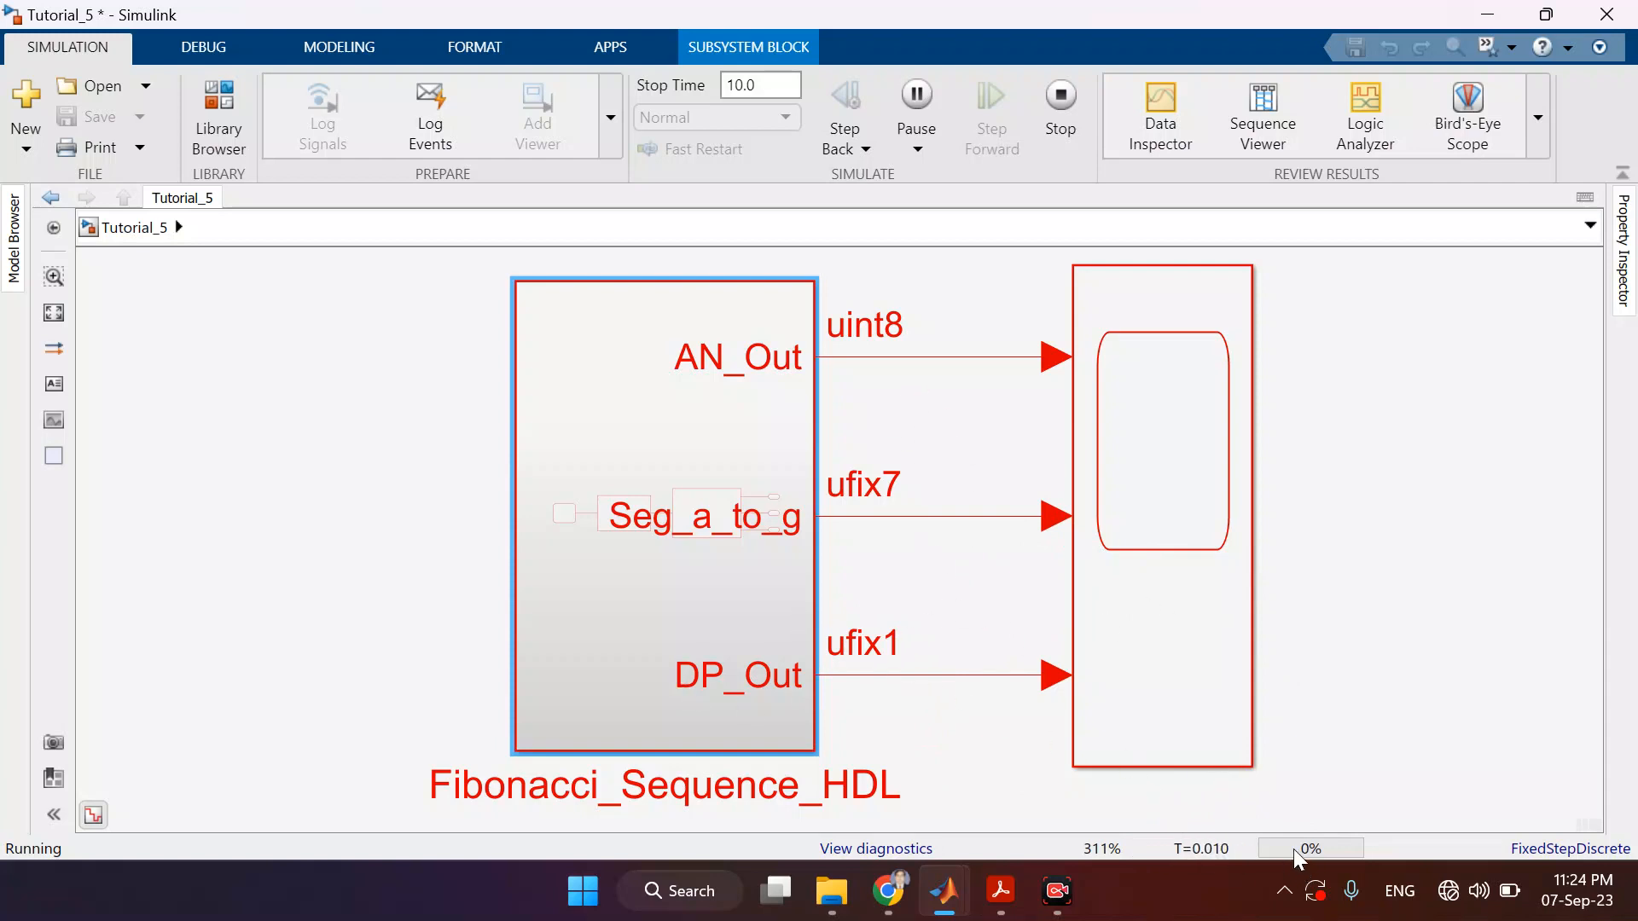
pyautogui.click(1055, 100)
# - Check the signal data types inside Fibonacci_Sequence_HDL and Seven_Segment_Display_Controller, and return to the top-level Tutorial_5 model
pyautogui.doubleClick(714, 436)
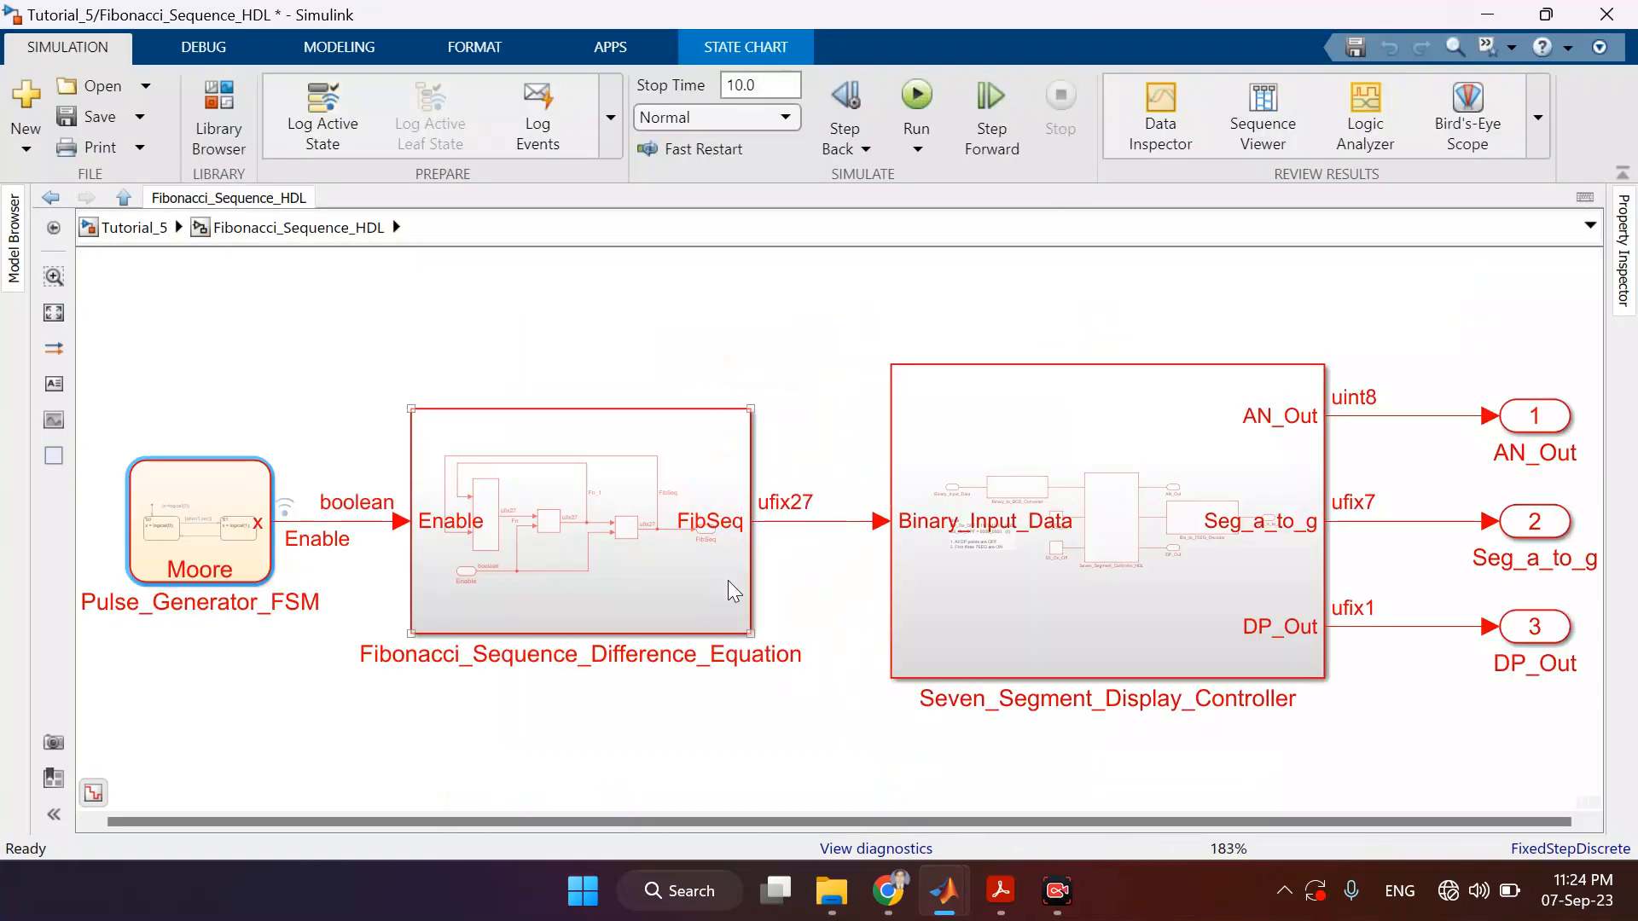
pyautogui.doubleClick(1007, 587)
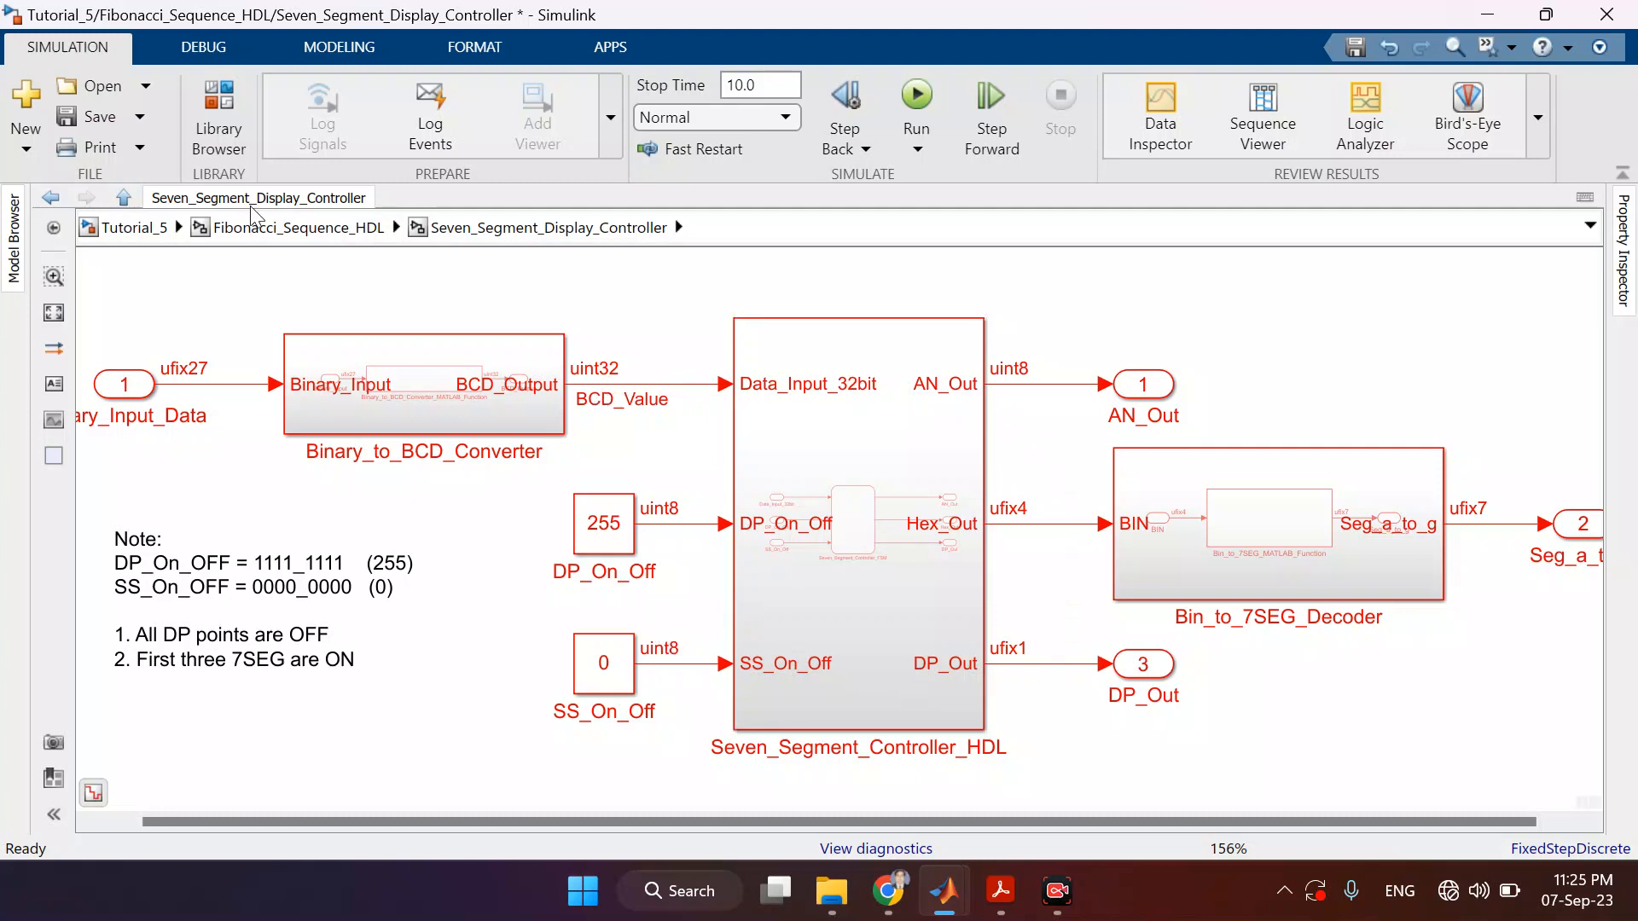
pyautogui.click(170, 227)
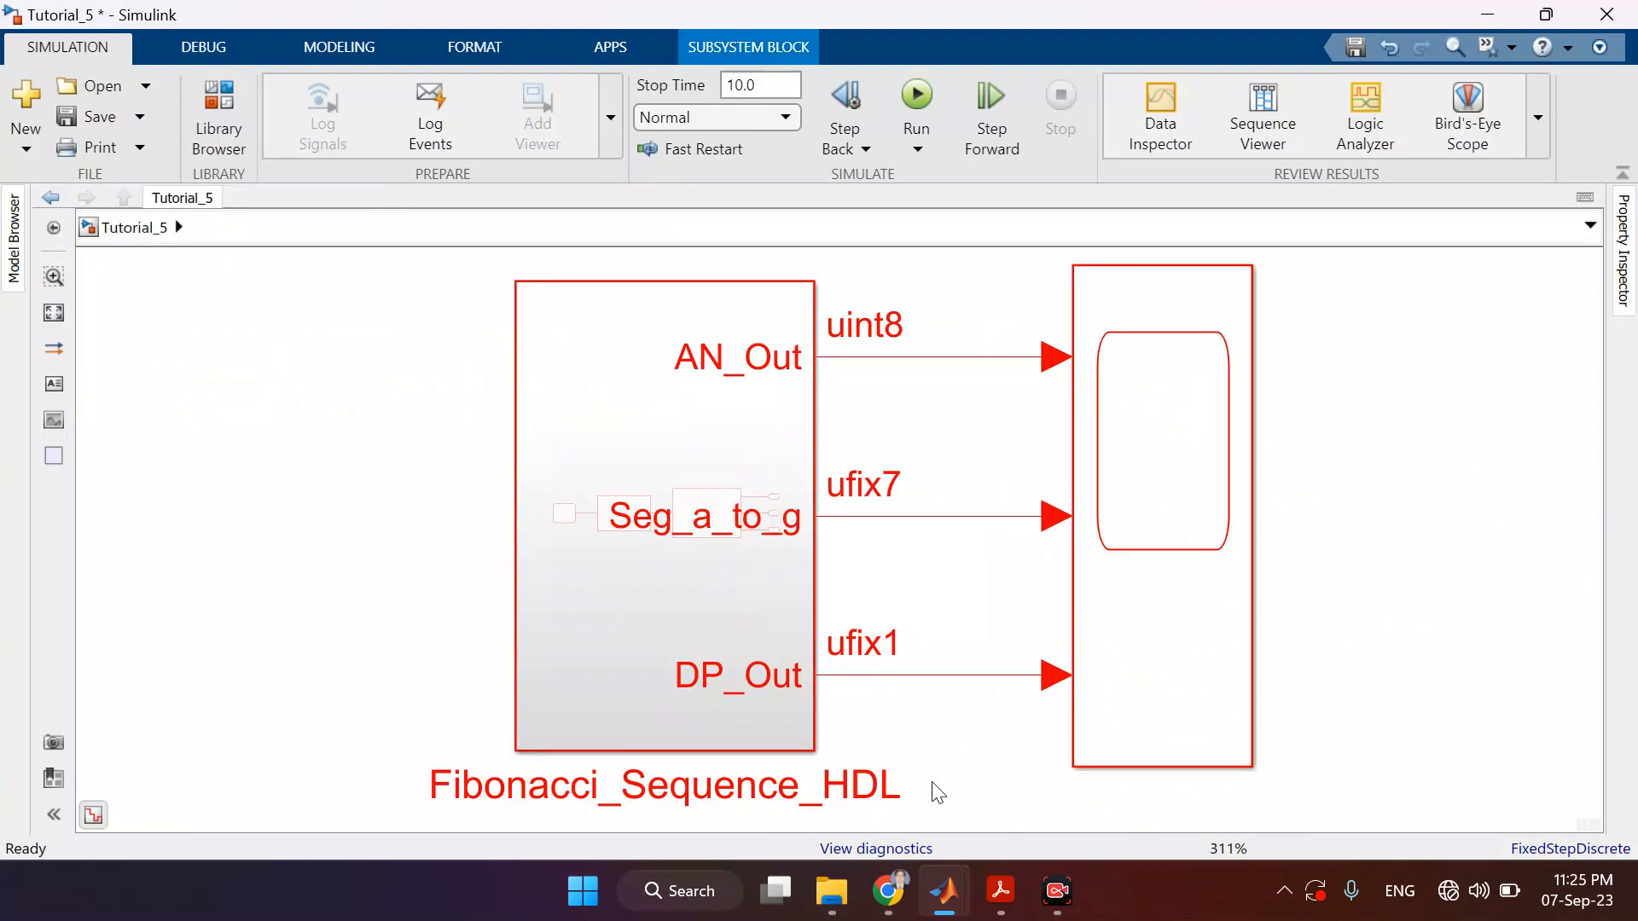
# - Save the Tutorial_5 model, switch to the main MATLAB window and clear the Command Window with clc
pyautogui.moveTo(944, 891)
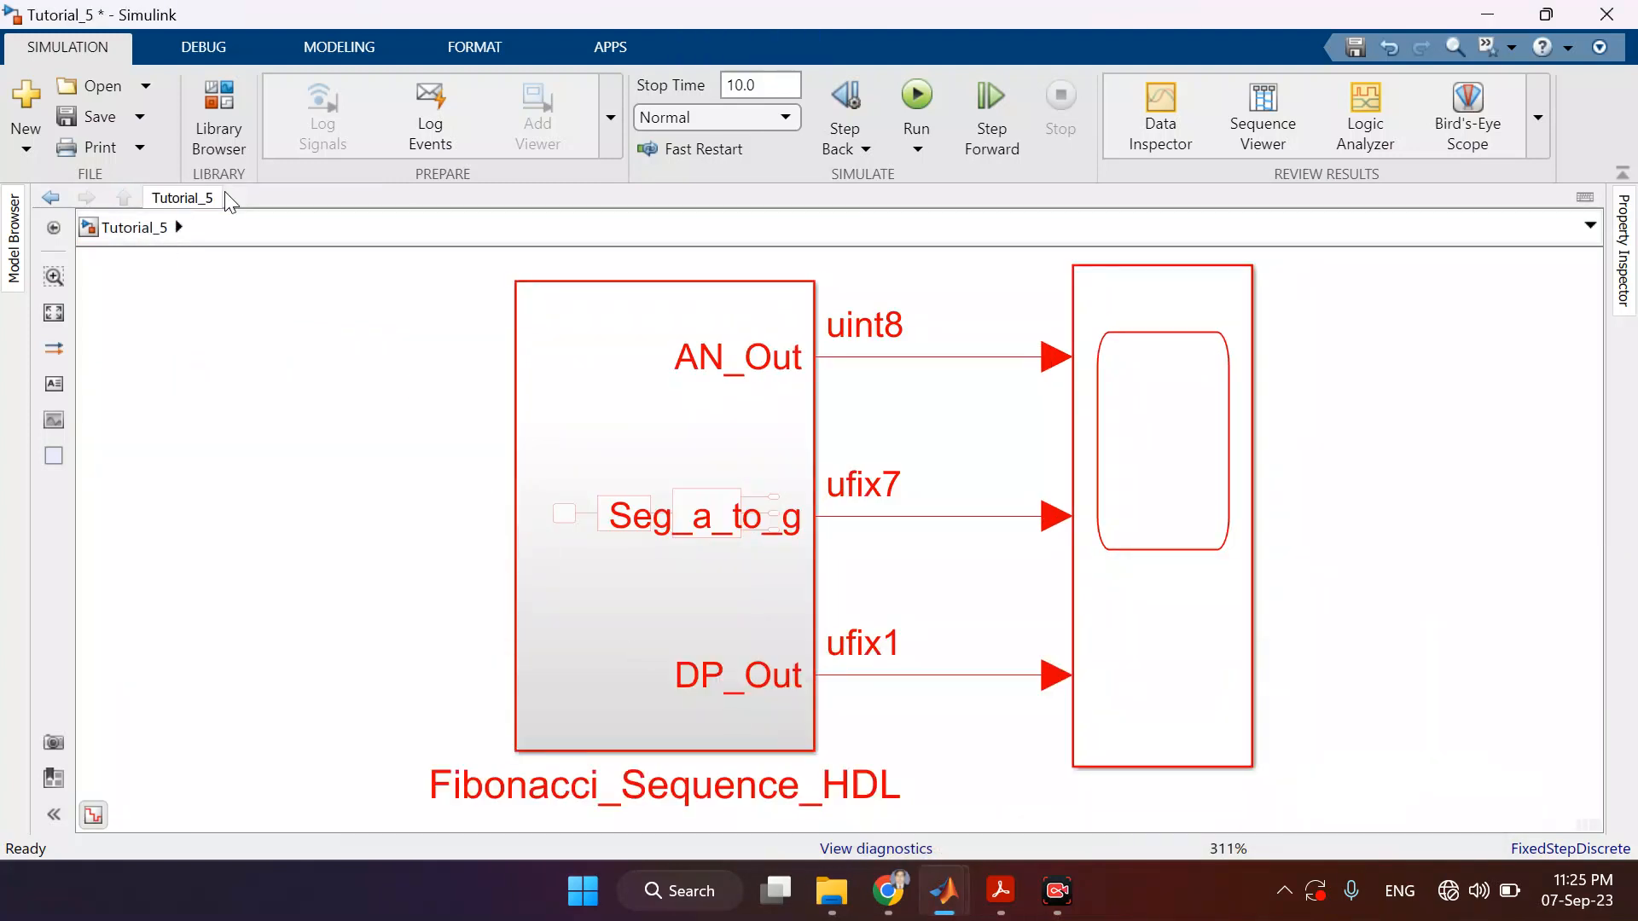
pyautogui.click(98, 122)
pyautogui.moveTo(944, 890)
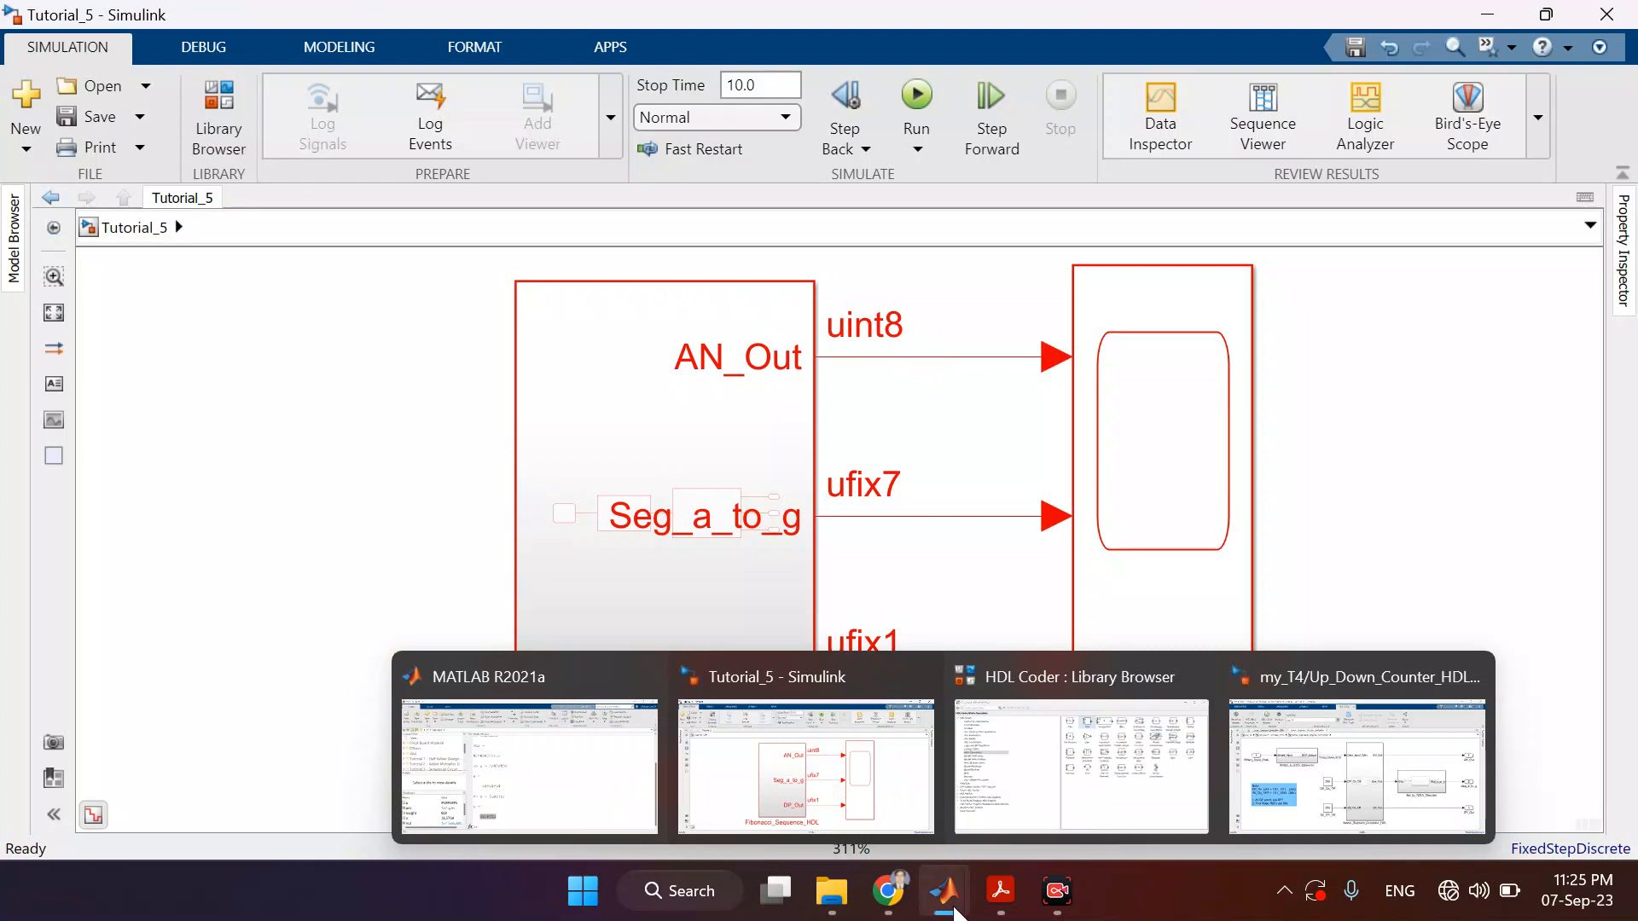
pyautogui.click(570, 736)
pyautogui.write('clc')
pyautogui.press('Return')
# - Check the model's HDL compatibility by running checkhdl('Tutorial_5')
pyautogui.write('checkhdl')
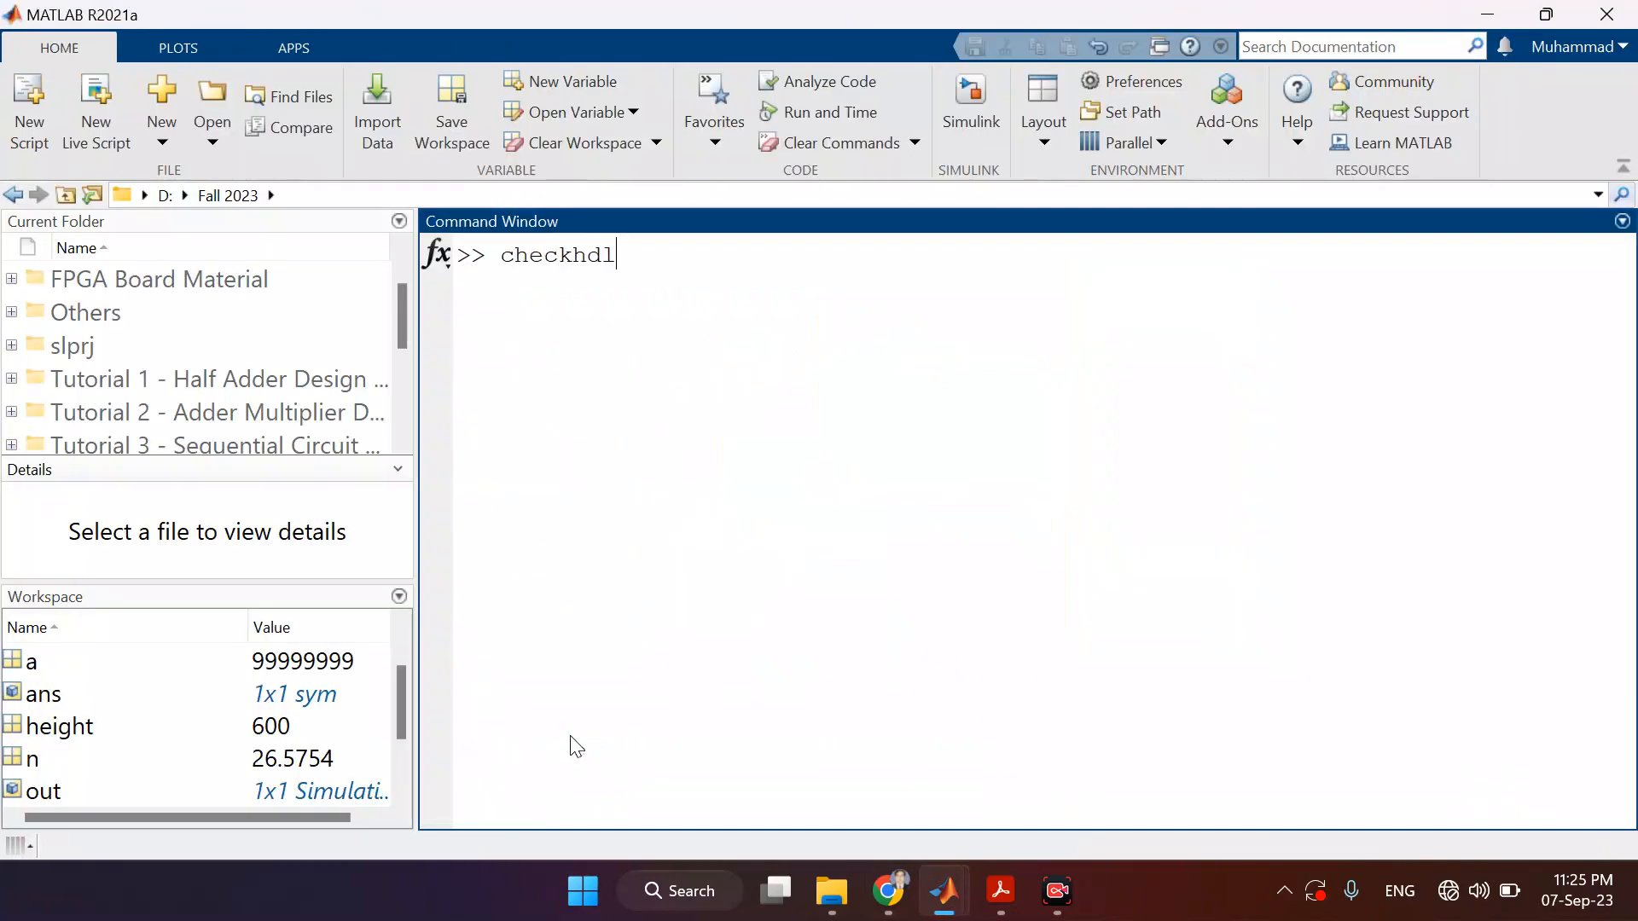
pyautogui.write("('Tutorial")
pyautogui.write('_5')
pyautogui.press('Return')
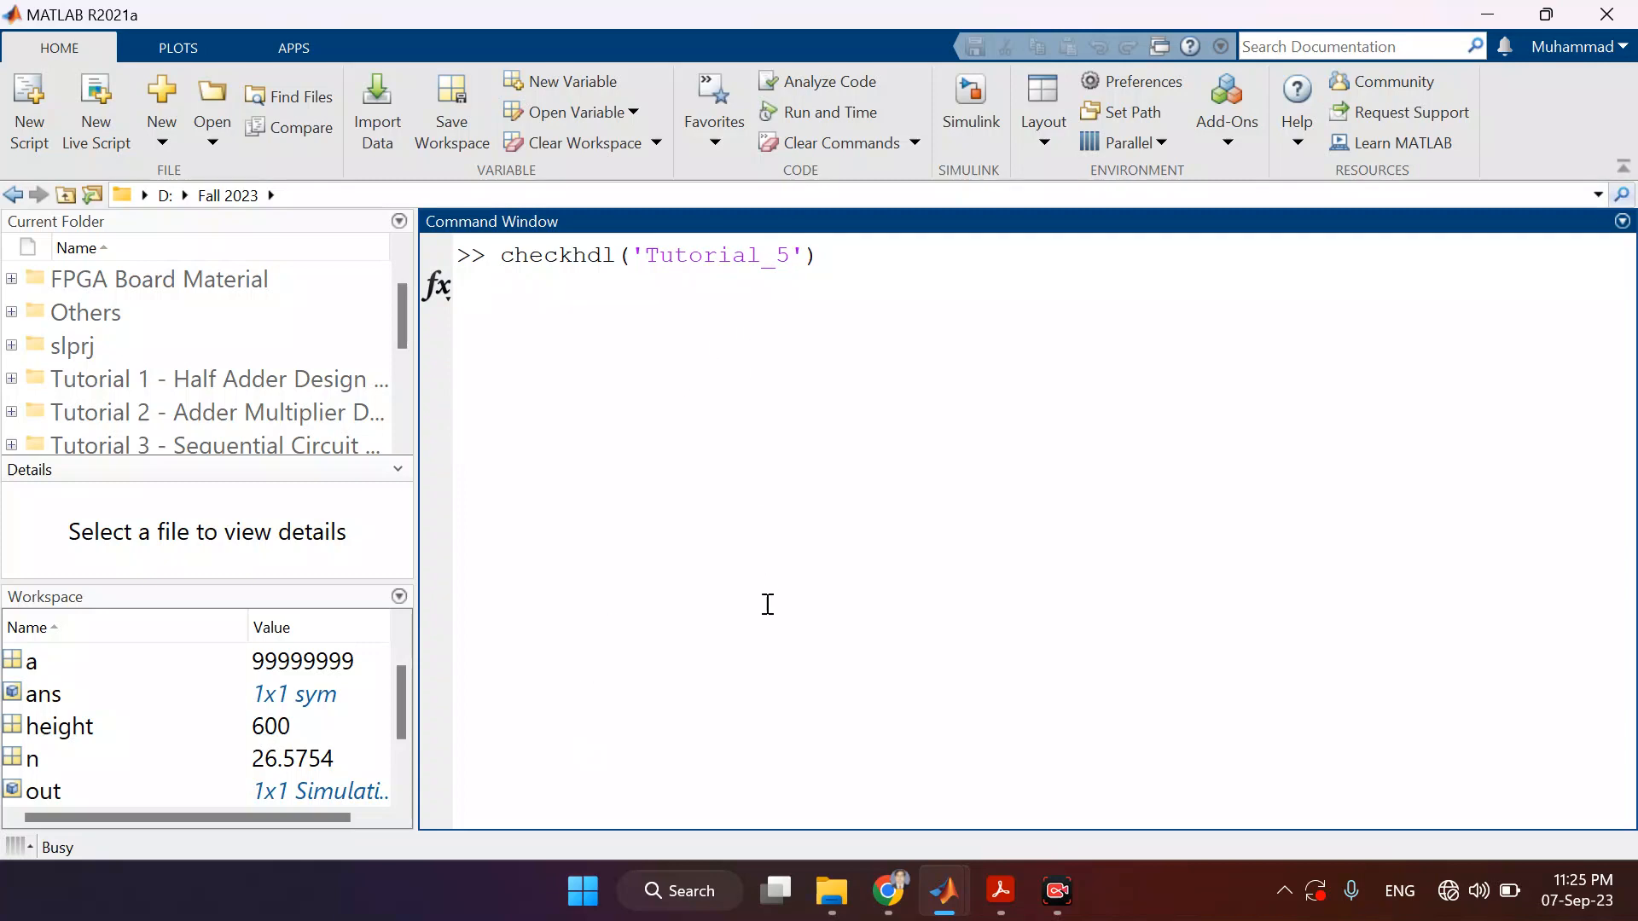
# - Return to the main MATLAB window, recall the last checkhdl command and close the Tutorial_5 HDL check report
pyautogui.moveTo(944, 891)
pyautogui.click(697, 766)
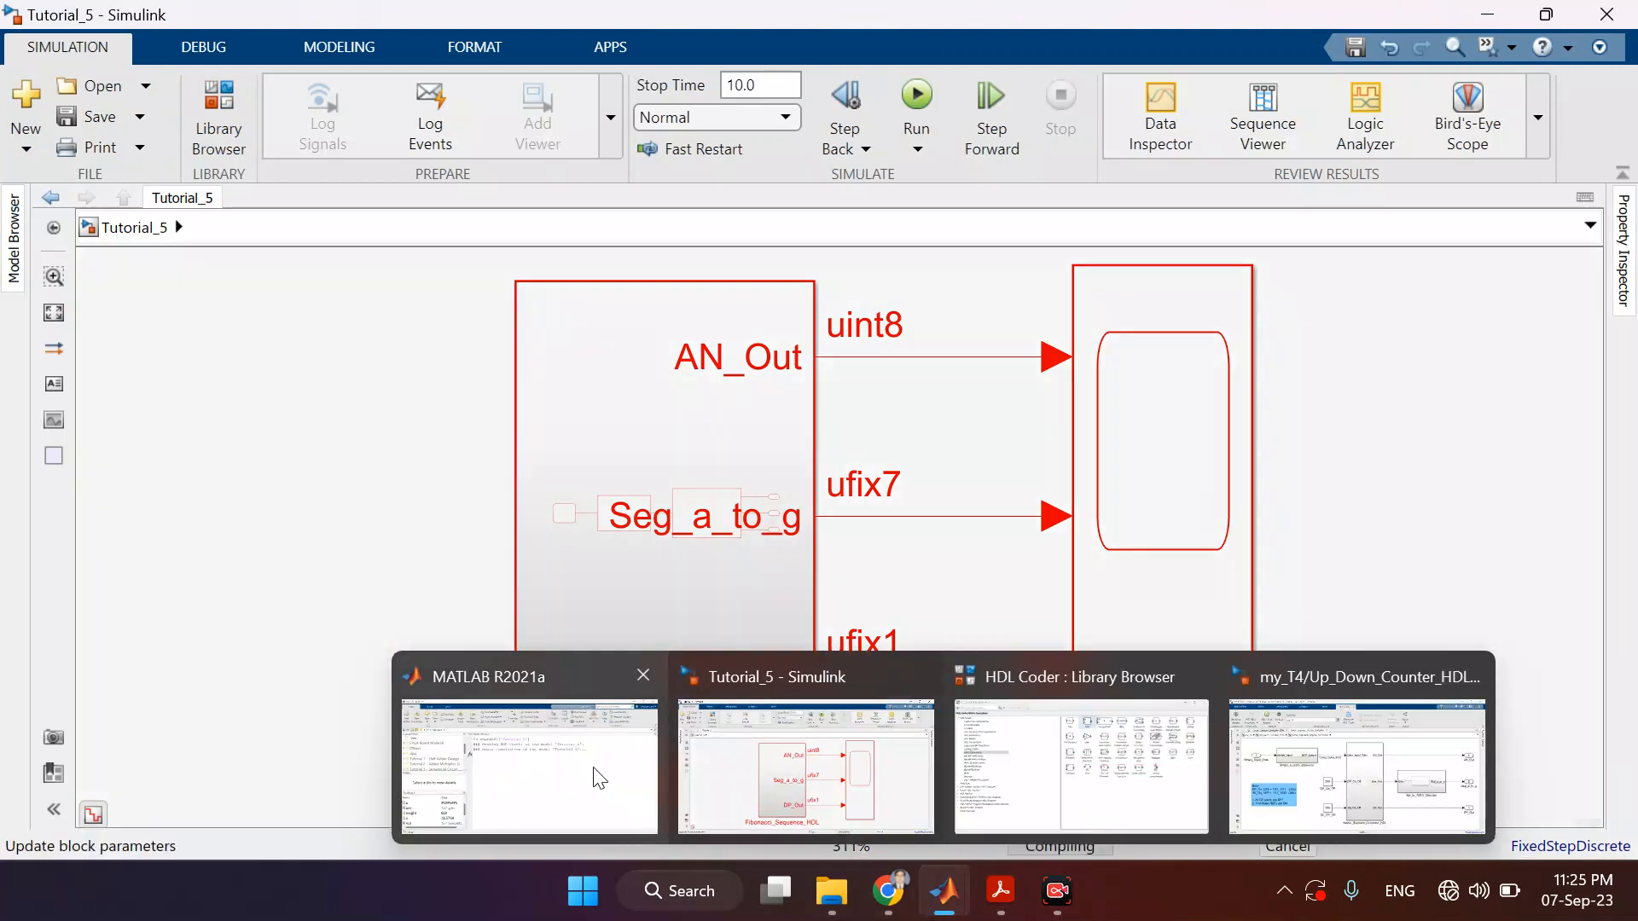
pyautogui.click(597, 772)
pyautogui.press('Up')
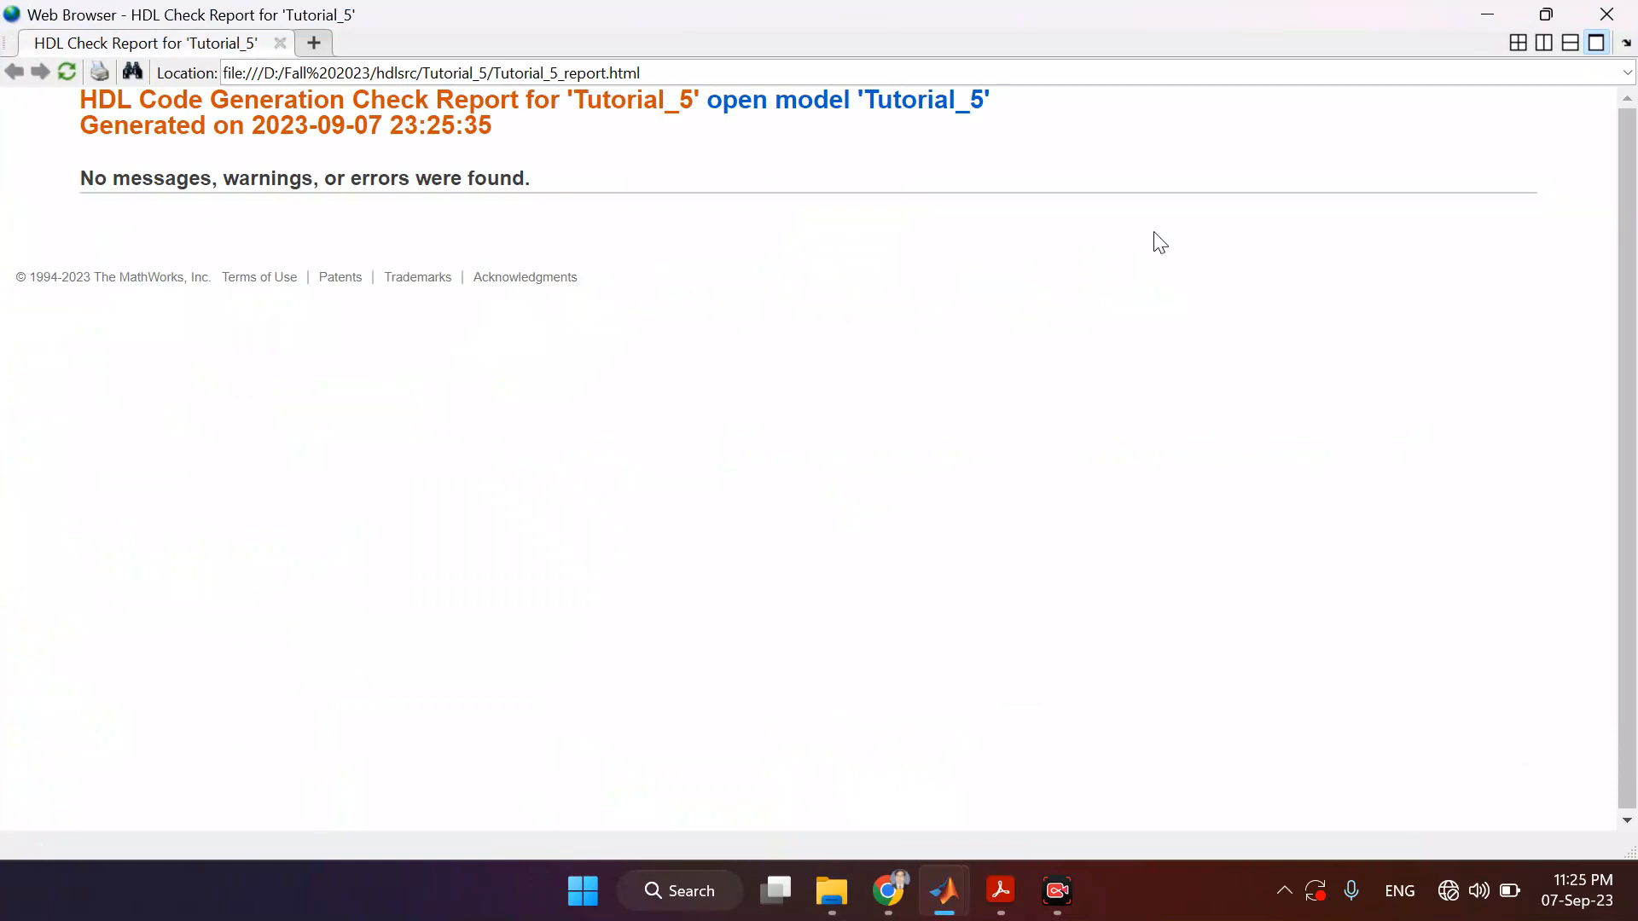
pyautogui.click(1606, 14)
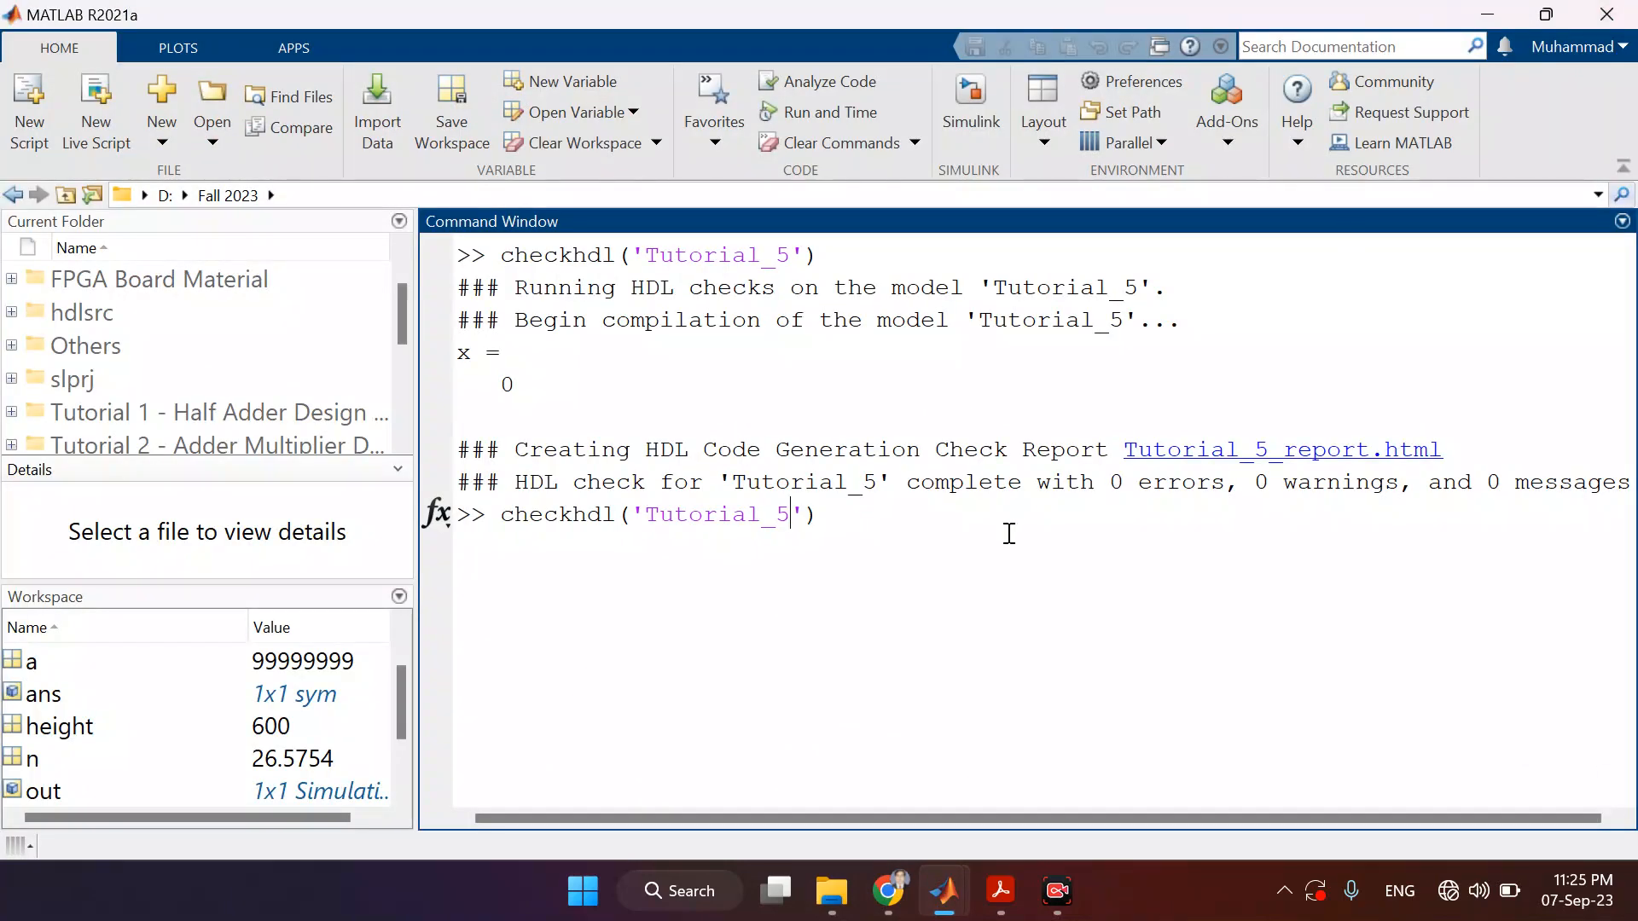
# - Run checkhdl('Tutorial_5/Fibonacci_Sequence_HDL'), copying the subsystem's name from the Tutorial_5 model into the command
pyautogui.moveTo(944, 891)
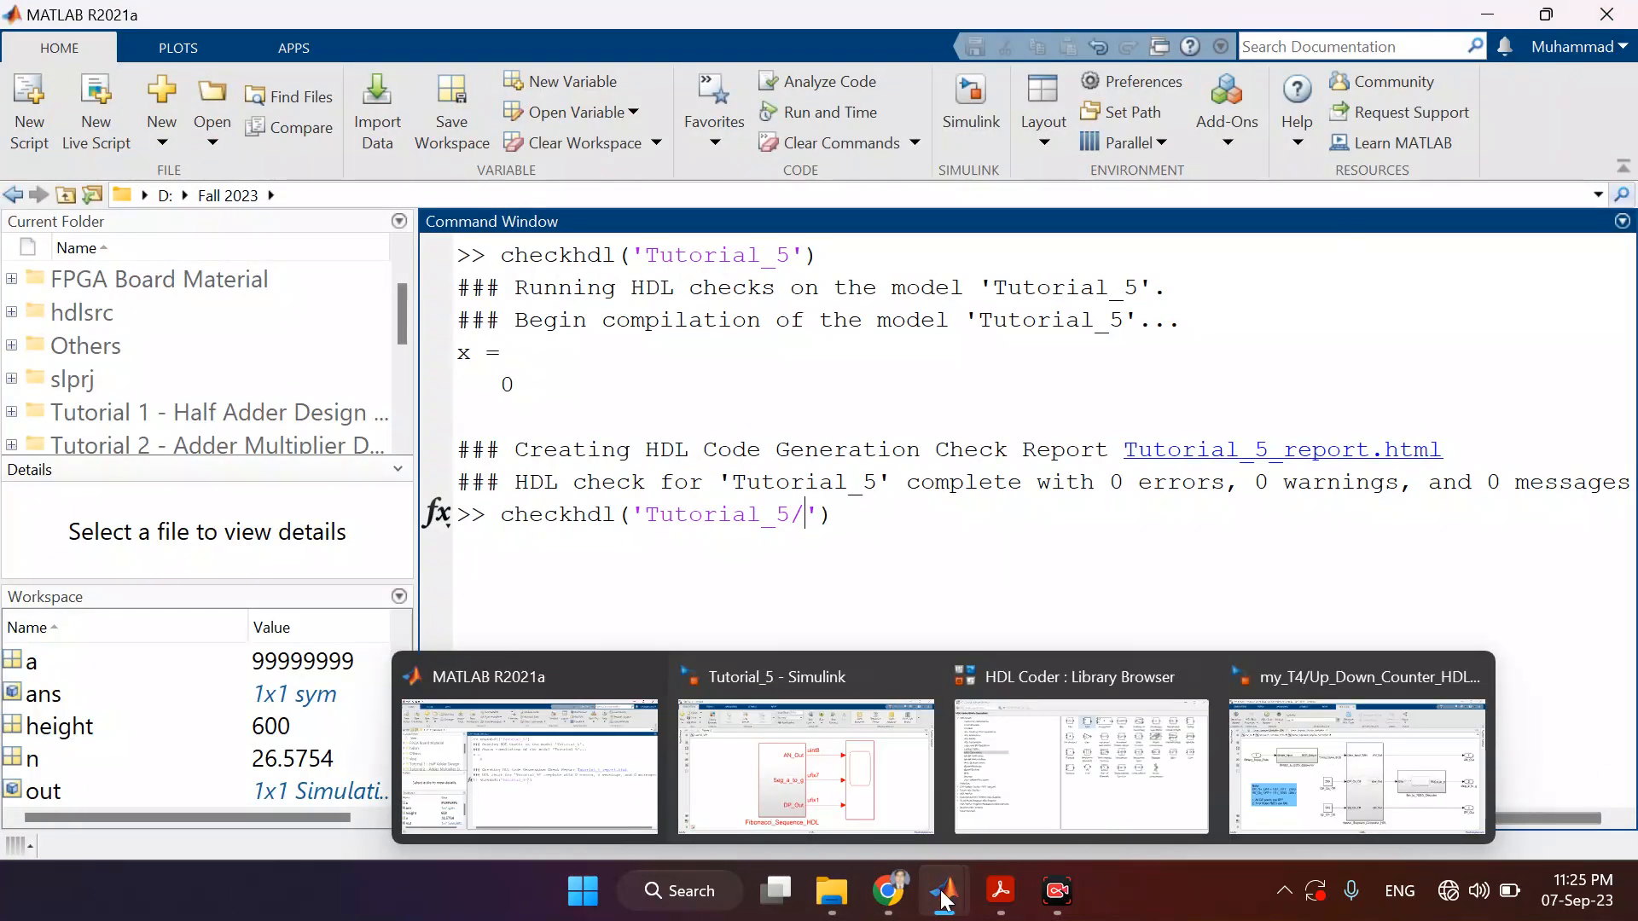
pyautogui.click(899, 810)
pyautogui.doubleClick(592, 785)
pyautogui.hotkey('ctrl', 'c')
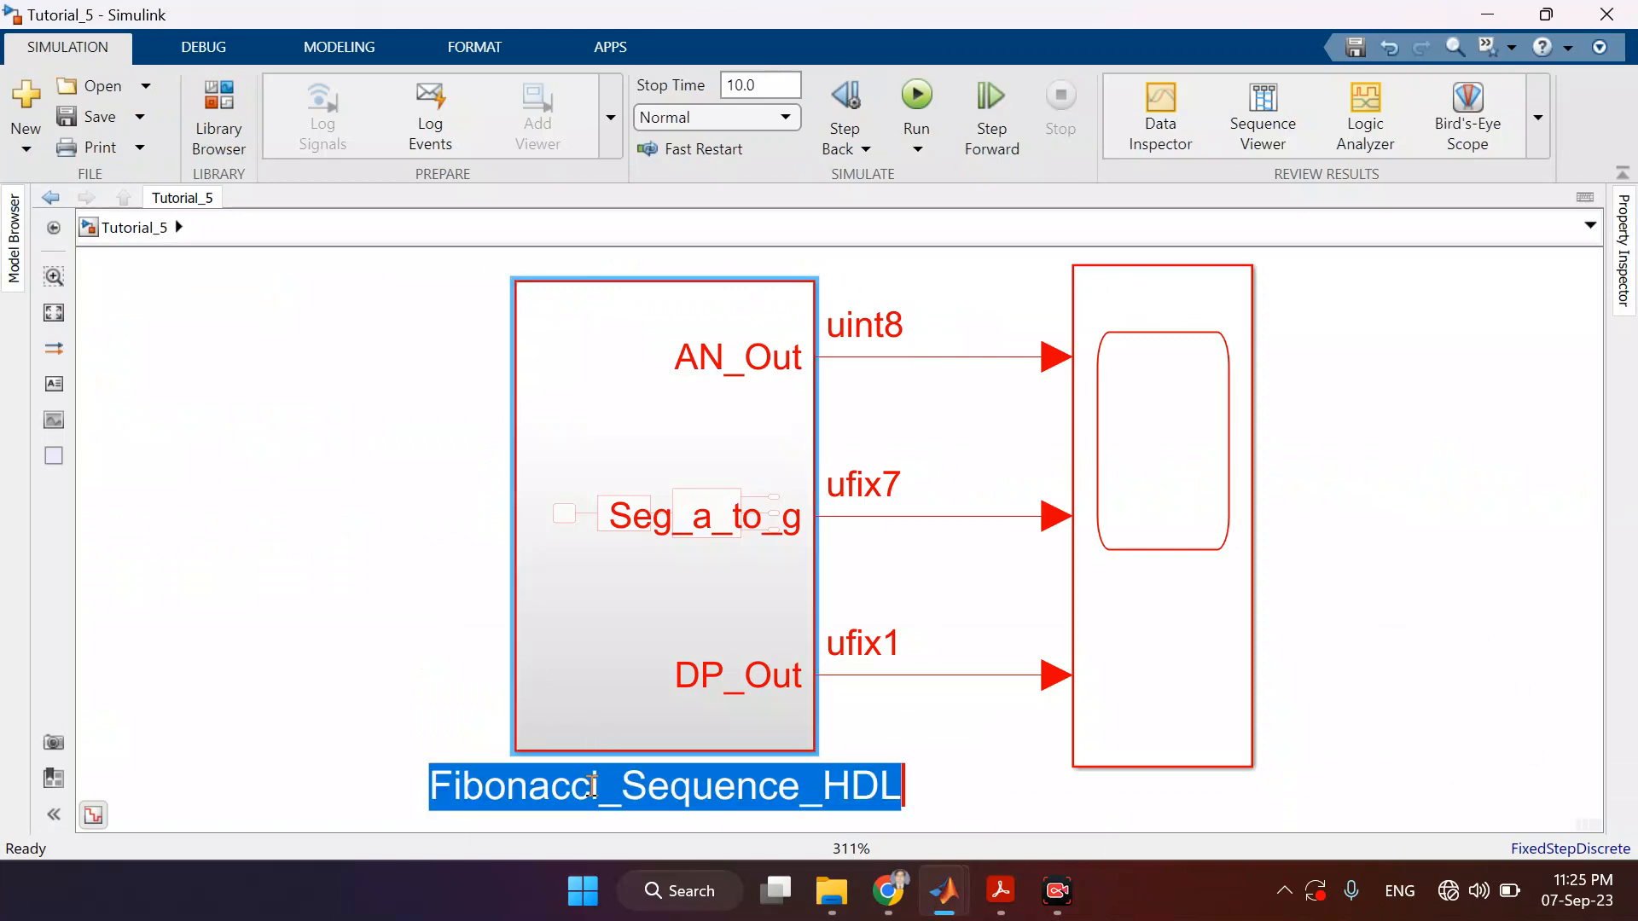
pyautogui.moveTo(944, 890)
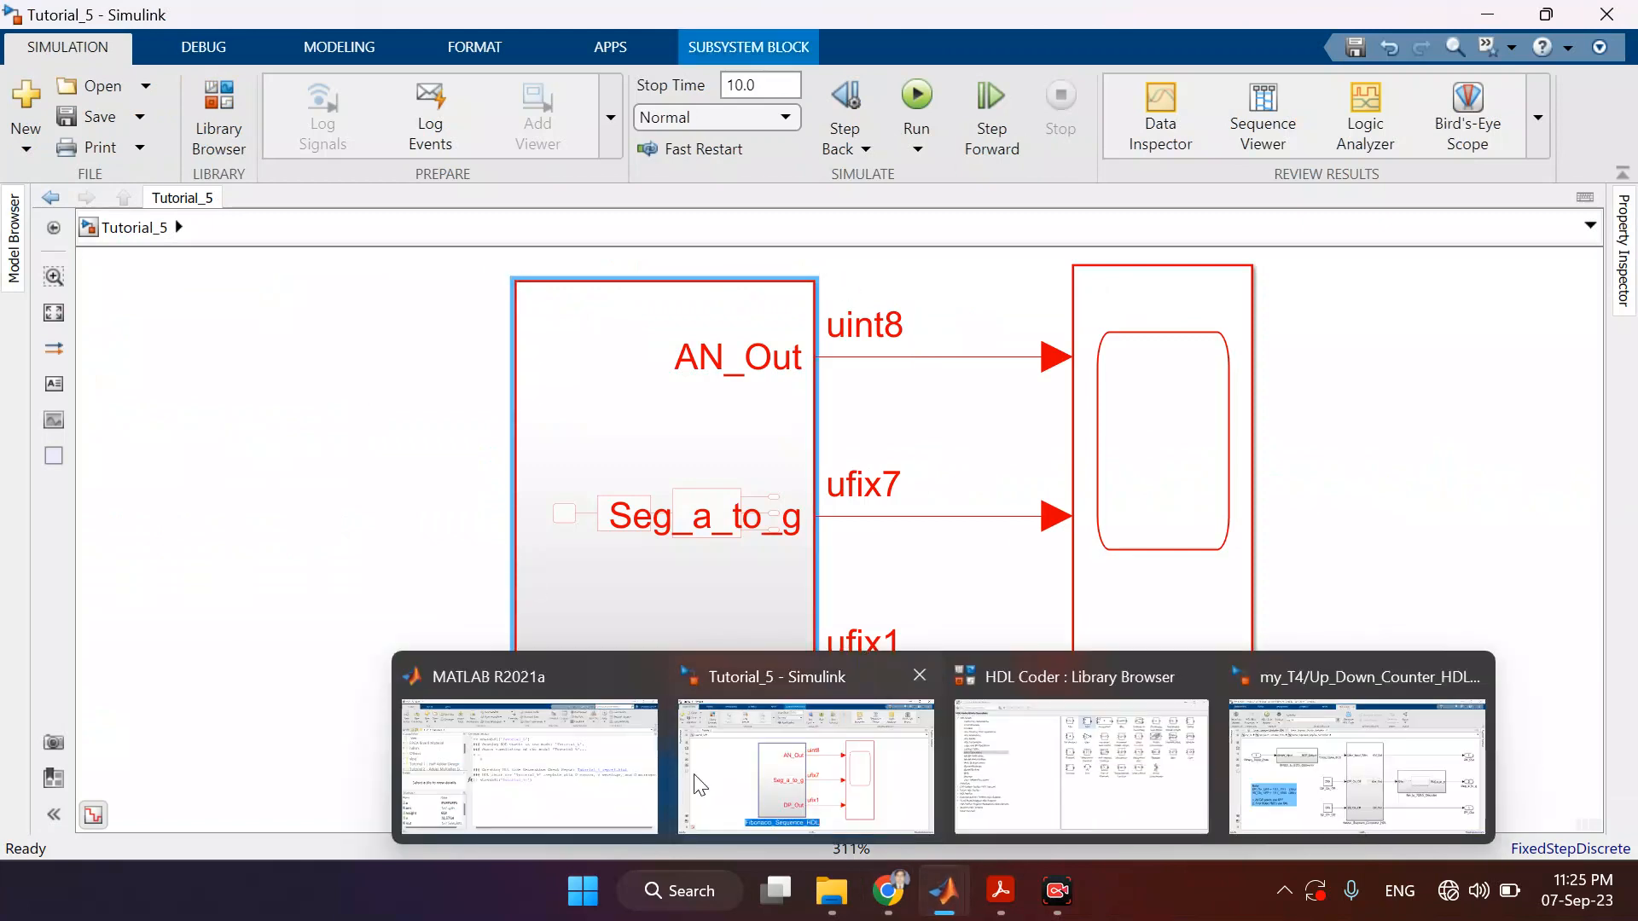
pyautogui.click(529, 750)
pyautogui.hotkey('ctrl', 'v')
pyautogui.press('Return')
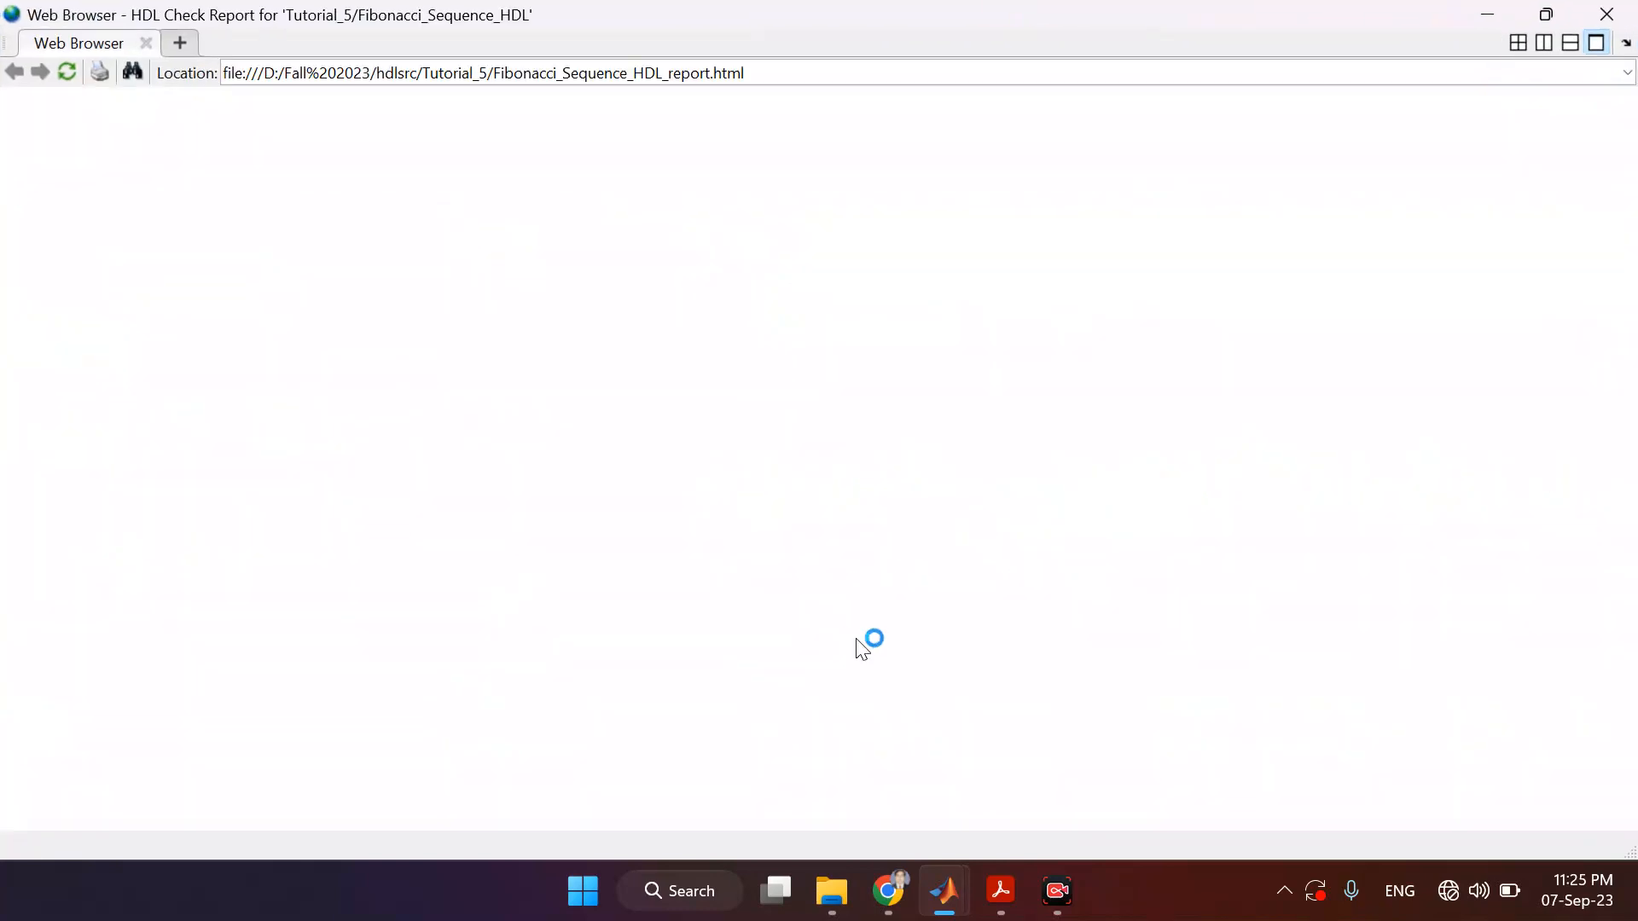
# - Close the subsystem's HDL check report and clear the Command Window with clc
pyautogui.click(1607, 13)
pyautogui.write('clc')
pyautogui.press('Return')
# - Inspect the Seven_Segment_Controller_FSM chart inside Seven_Segment_Display_Controller and its SSC_MF MATLAB function
pyautogui.moveTo(944, 891)
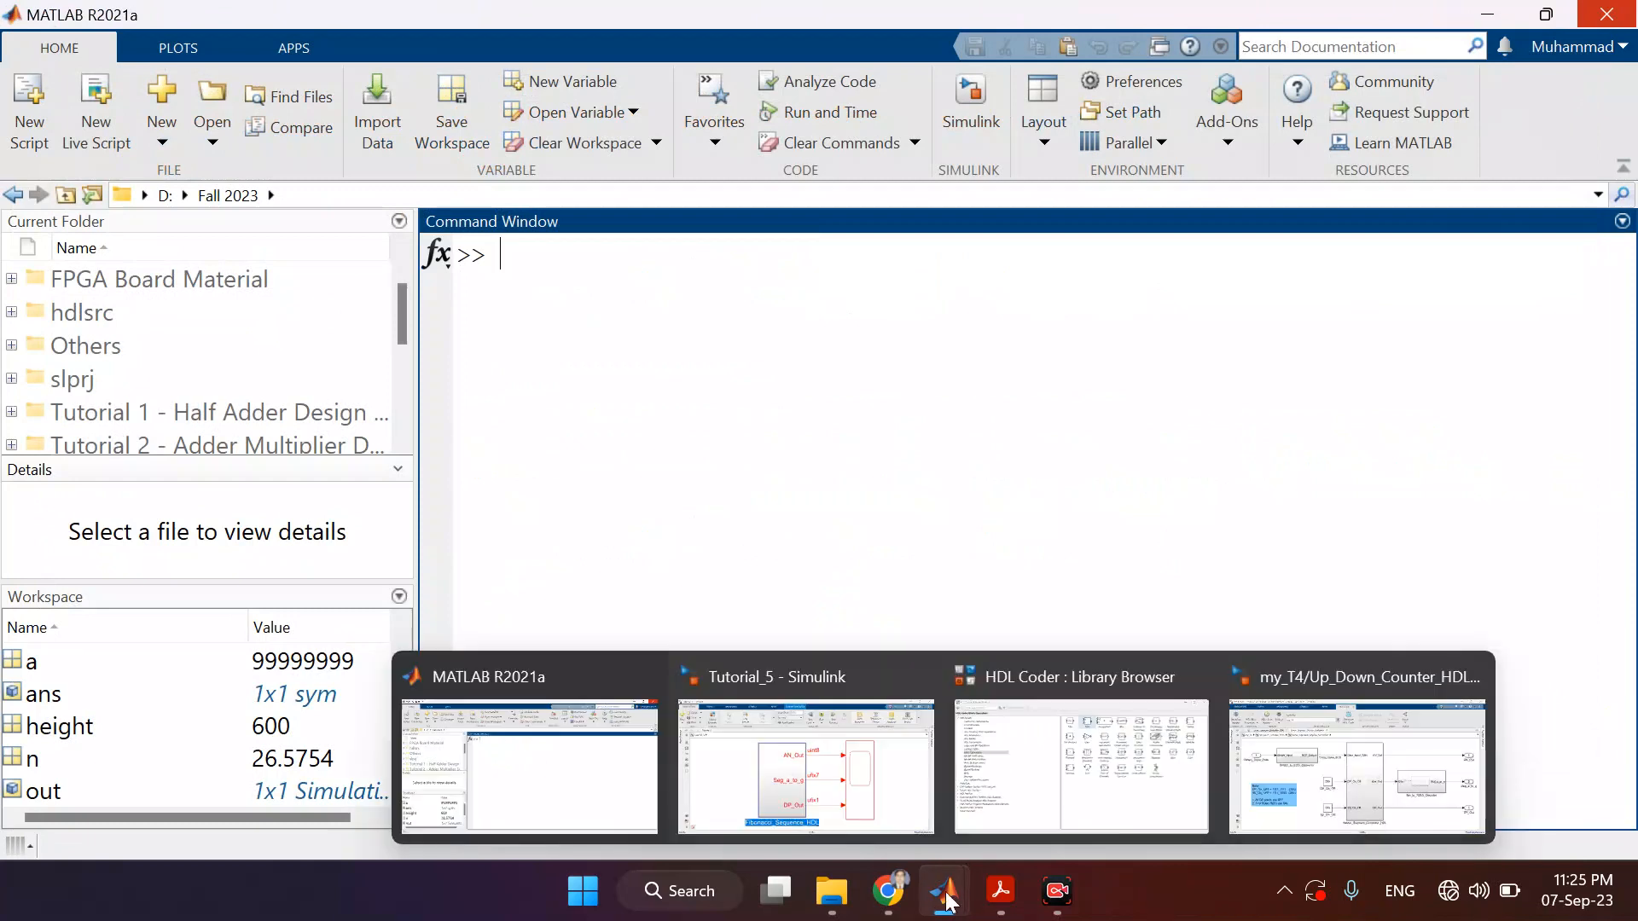
pyautogui.click(804, 767)
pyautogui.doubleClick(737, 592)
pyautogui.click(1095, 485)
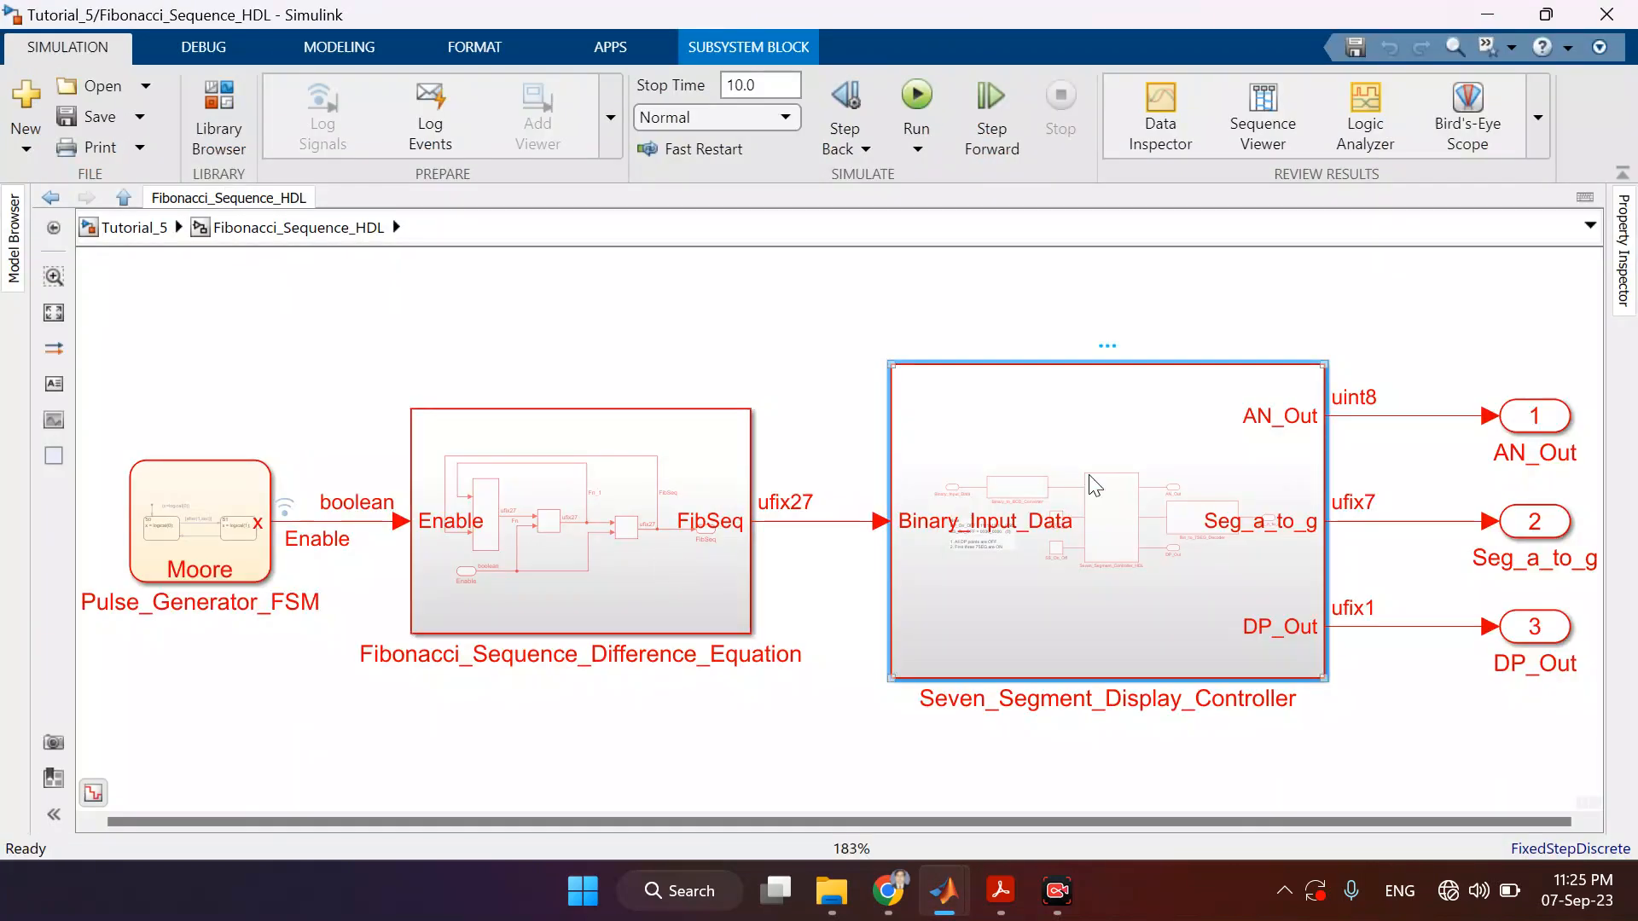
pyautogui.doubleClick(1094, 485)
pyautogui.click(896, 465)
pyautogui.doubleClick(895, 465)
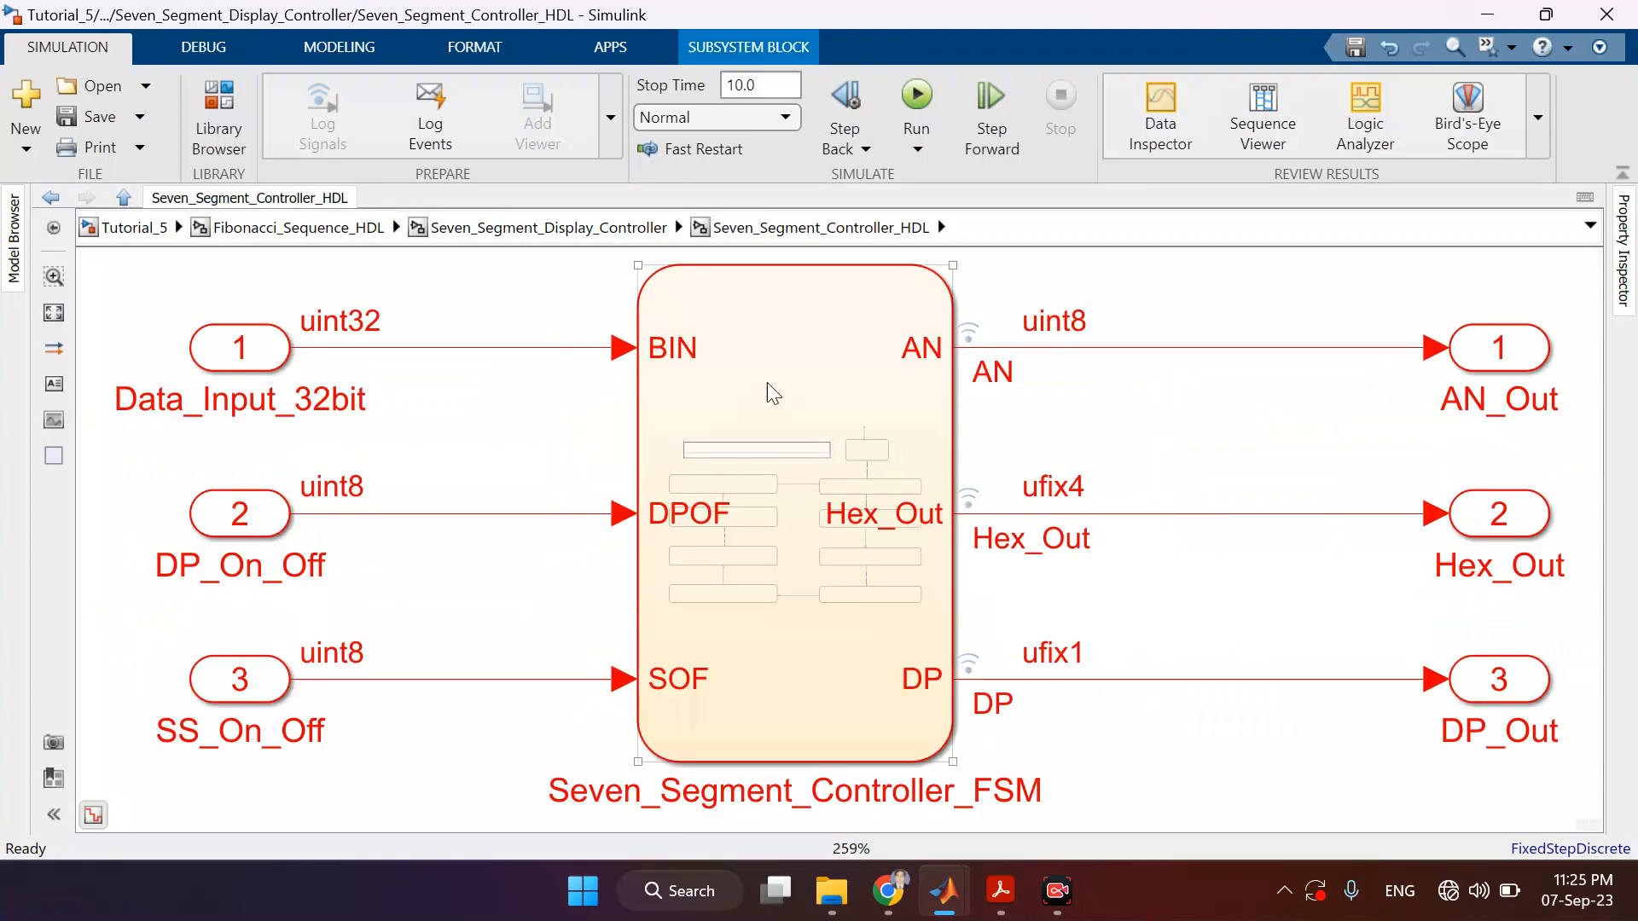
pyautogui.doubleClick(767, 384)
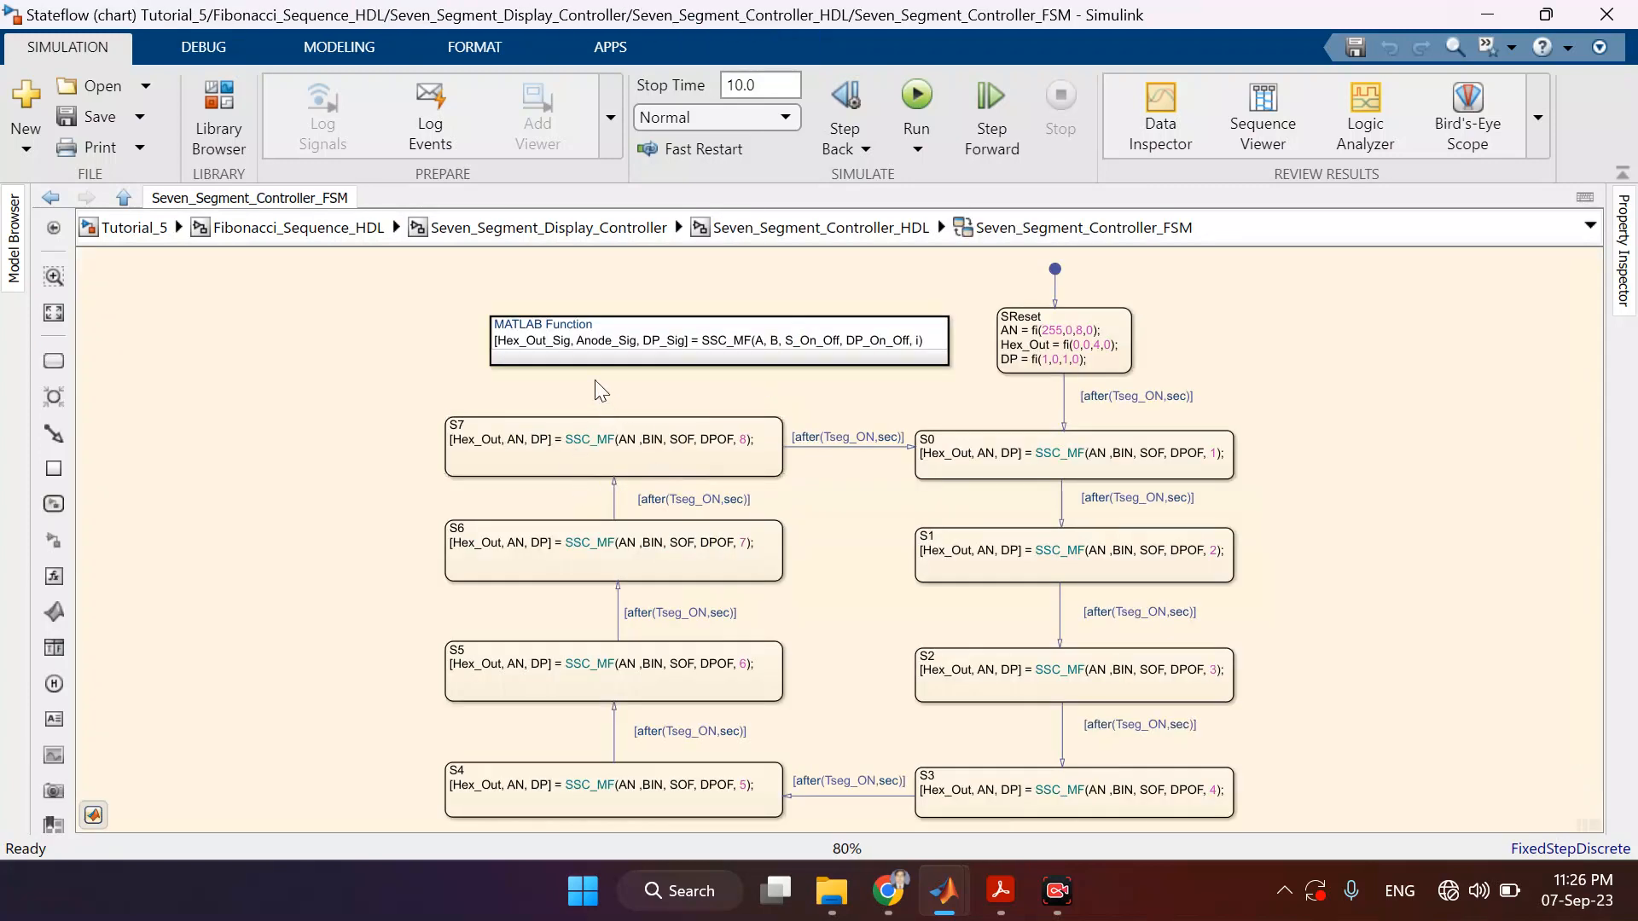
pyautogui.click(578, 357)
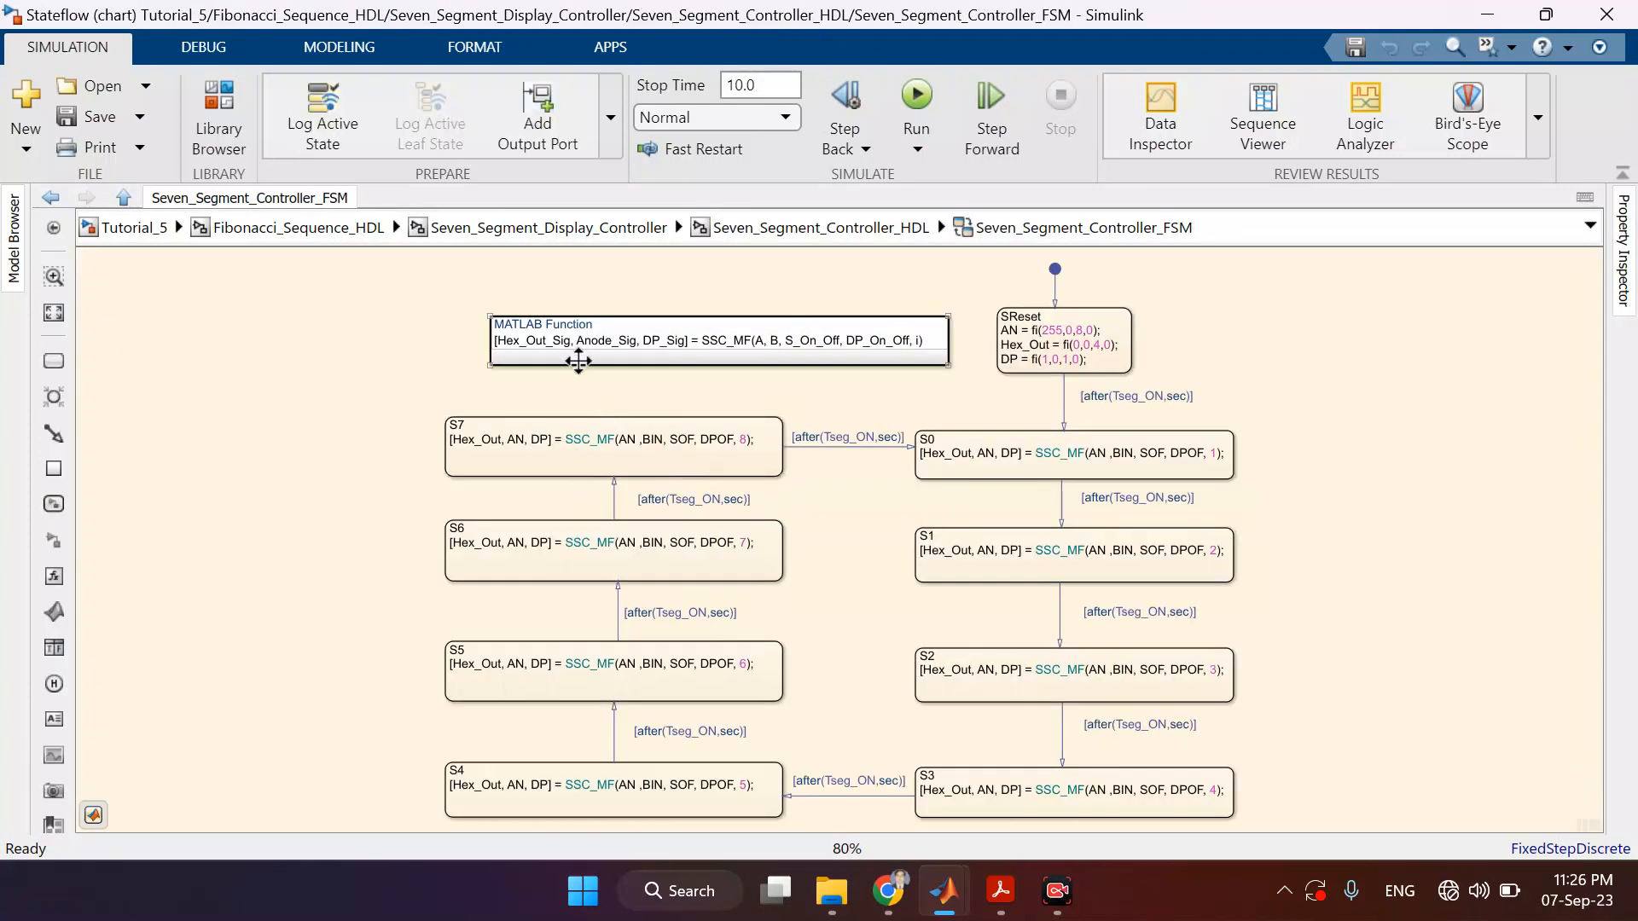
pyautogui.doubleClick(644, 322)
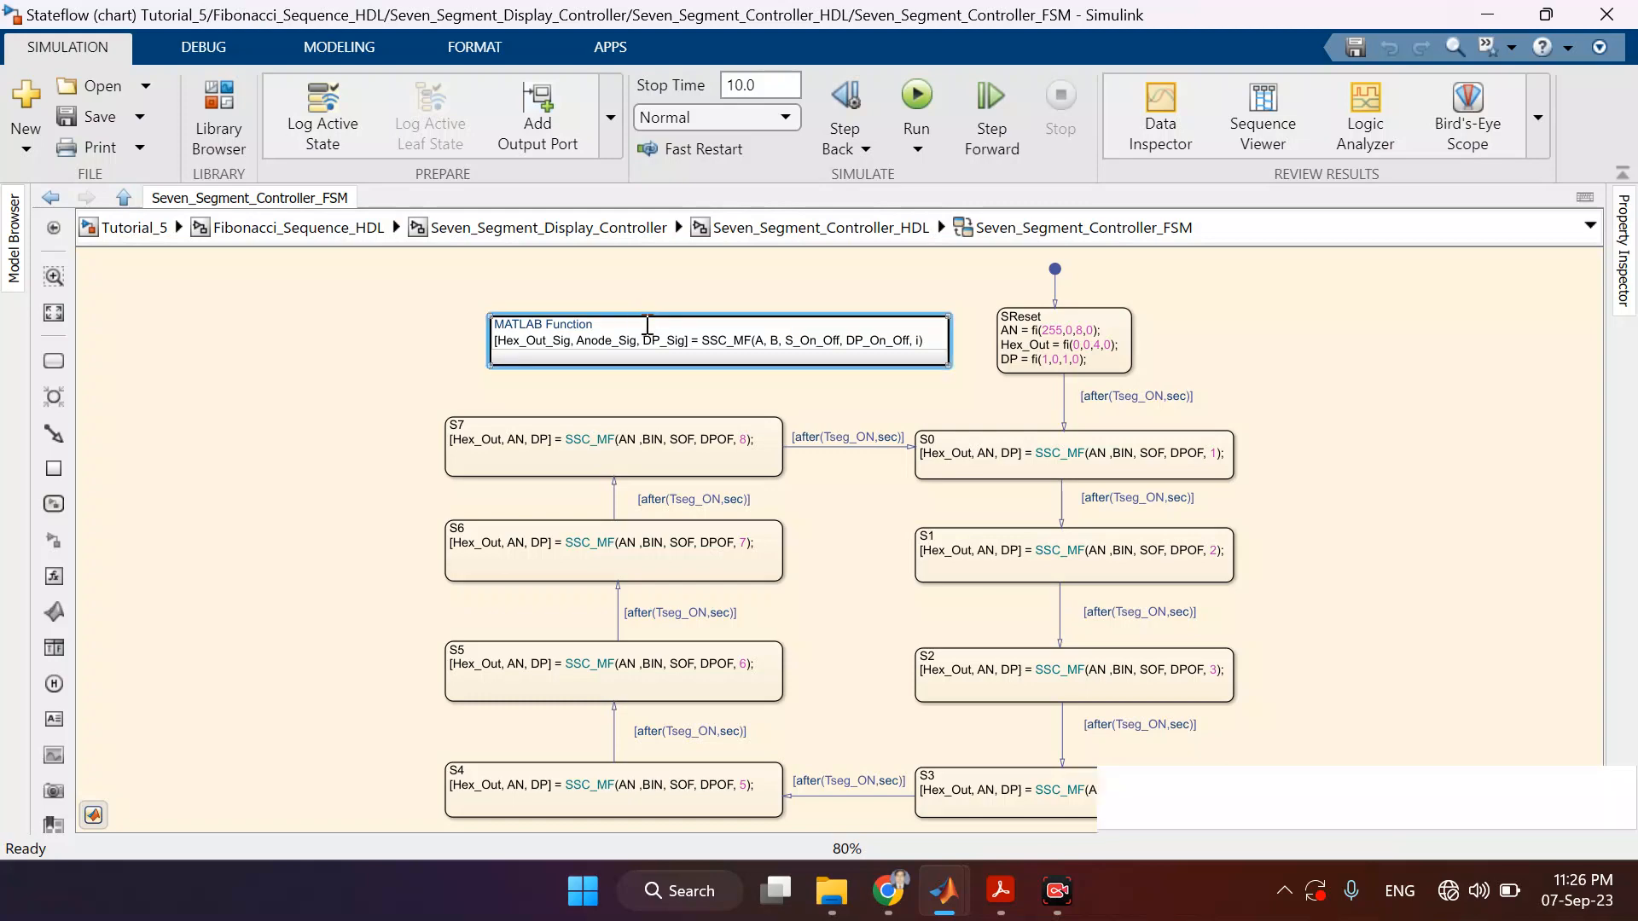
pyautogui.click(531, 249)
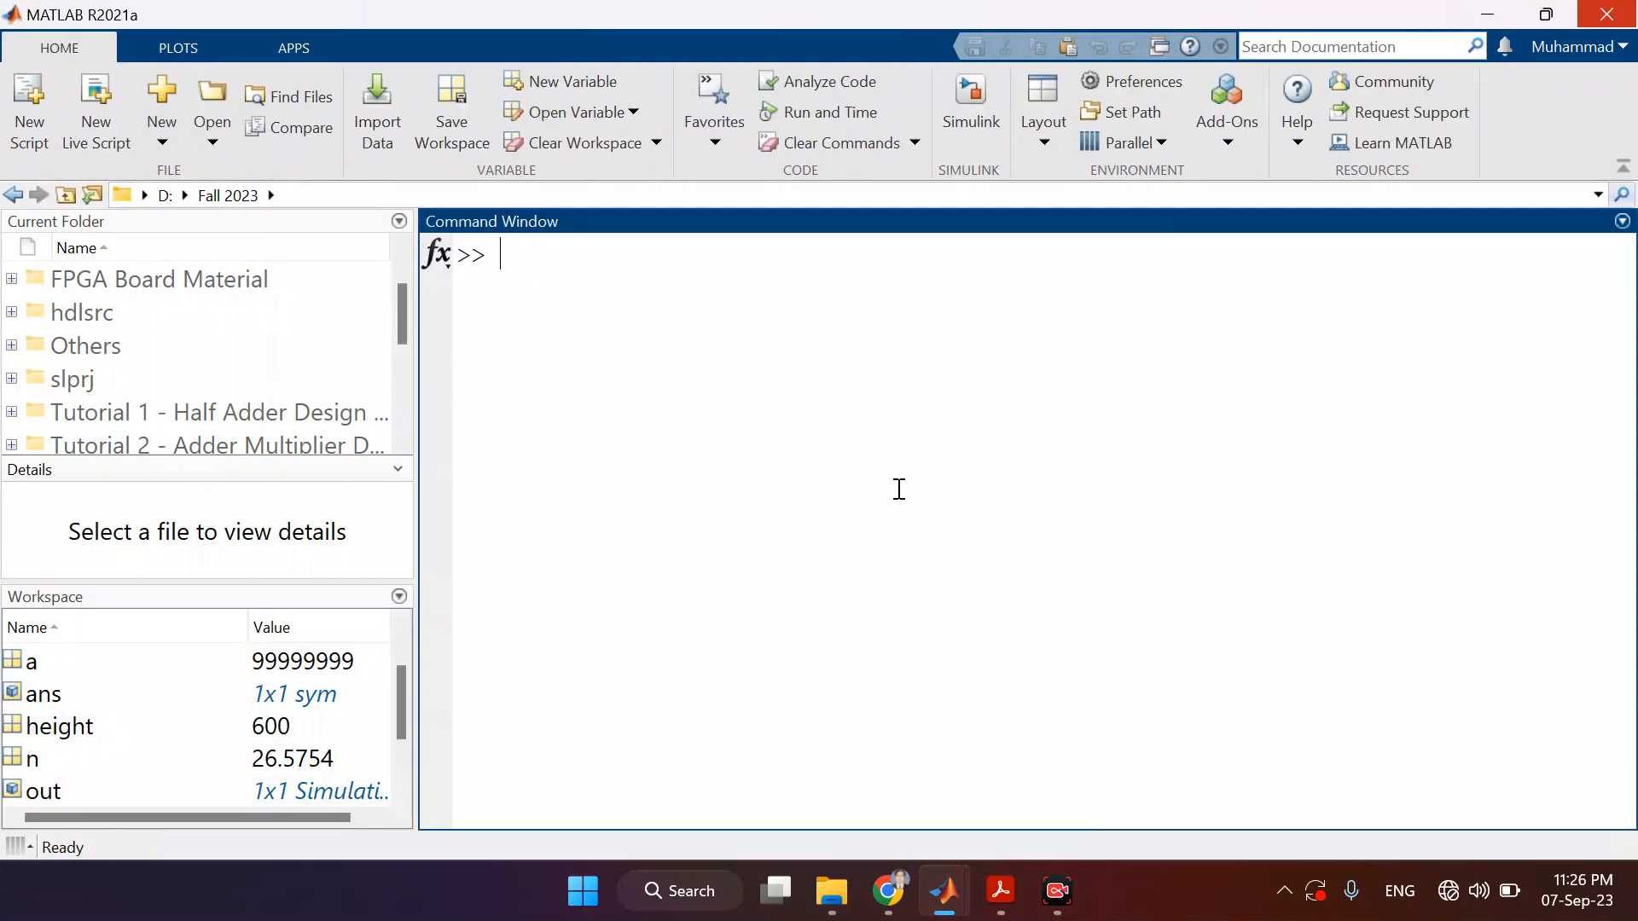
# - Go back to Fibonacci_Sequence_HDL and inspect the default transition's action in the Pulse_Generator_FSM chart
pyautogui.moveTo(943, 890)
pyautogui.click(867, 759)
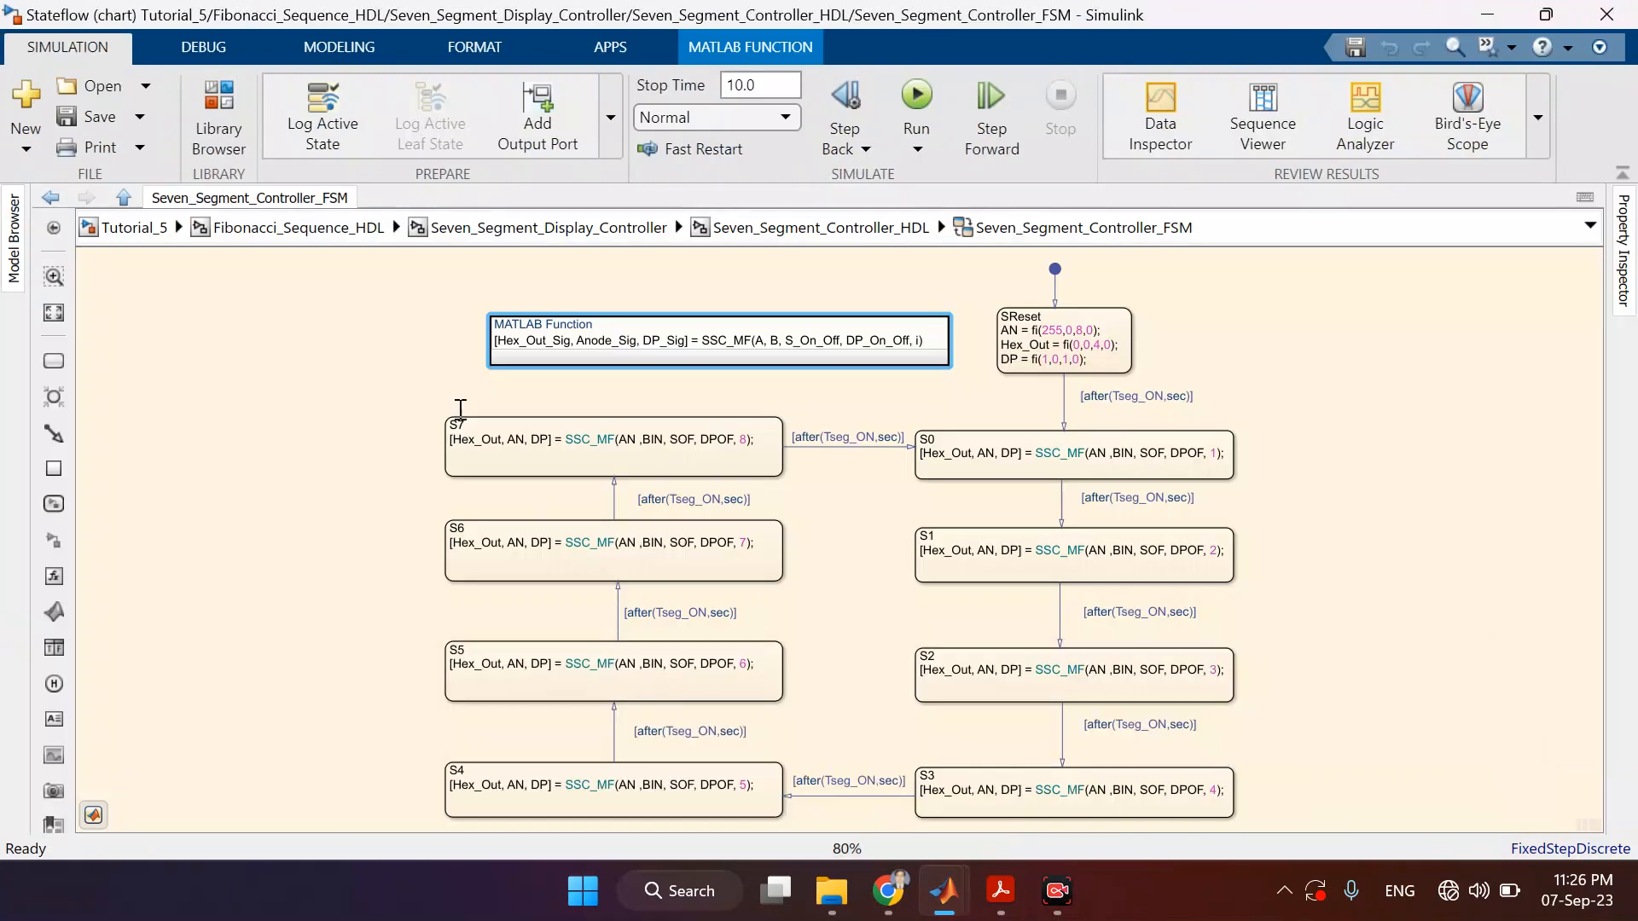
pyautogui.click(280, 238)
pyautogui.click(256, 504)
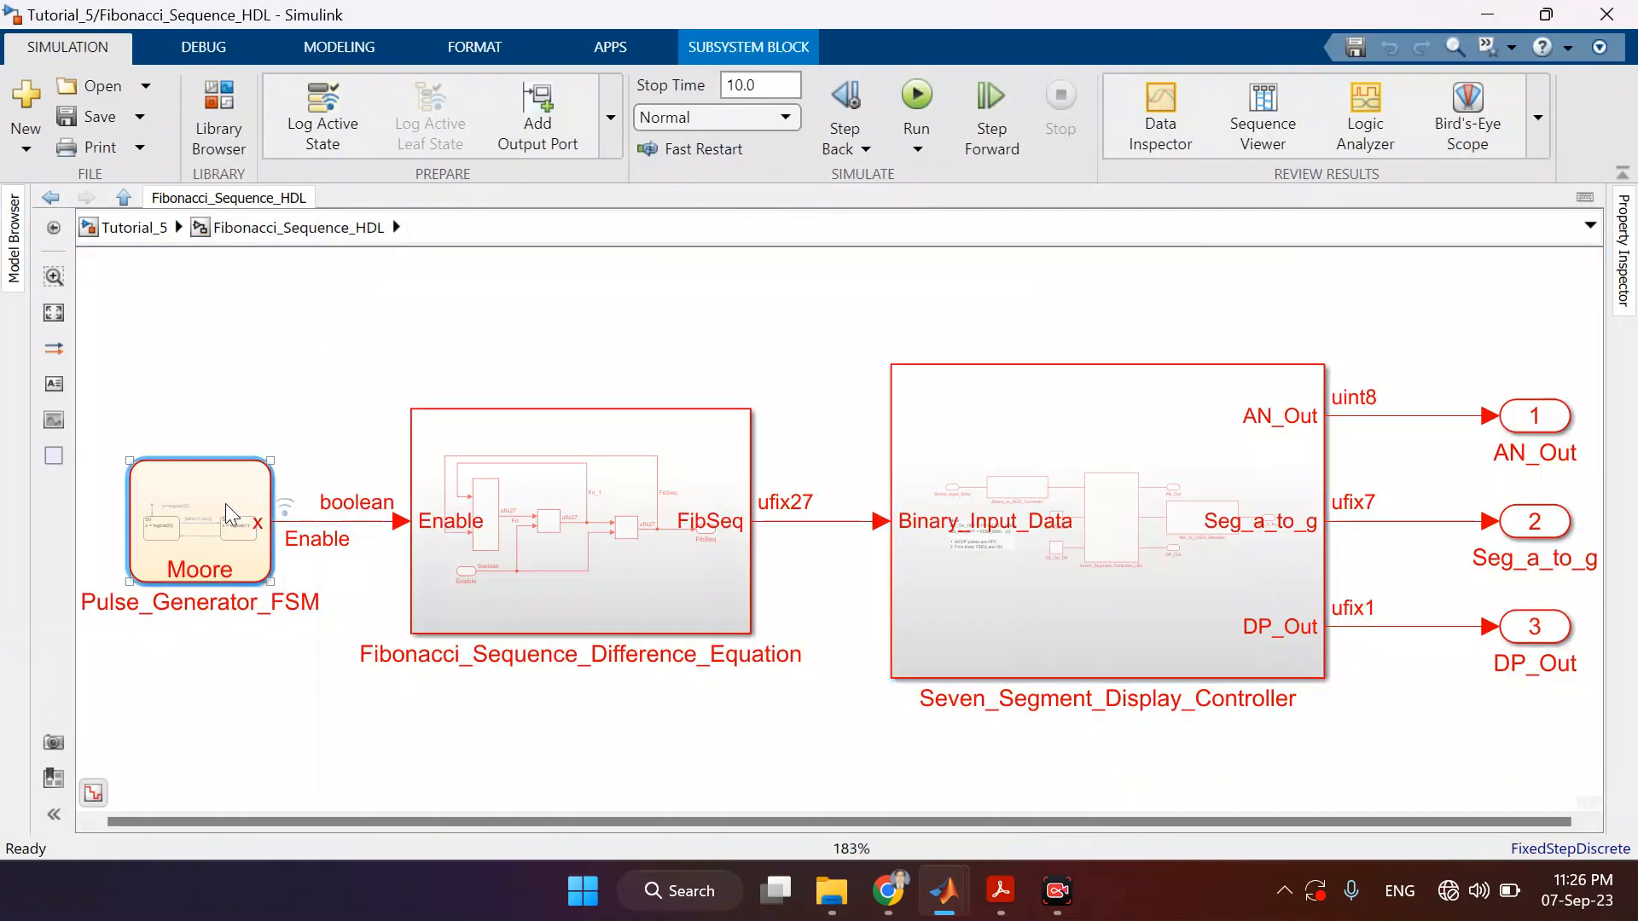
pyautogui.doubleClick(226, 503)
pyautogui.click(739, 417)
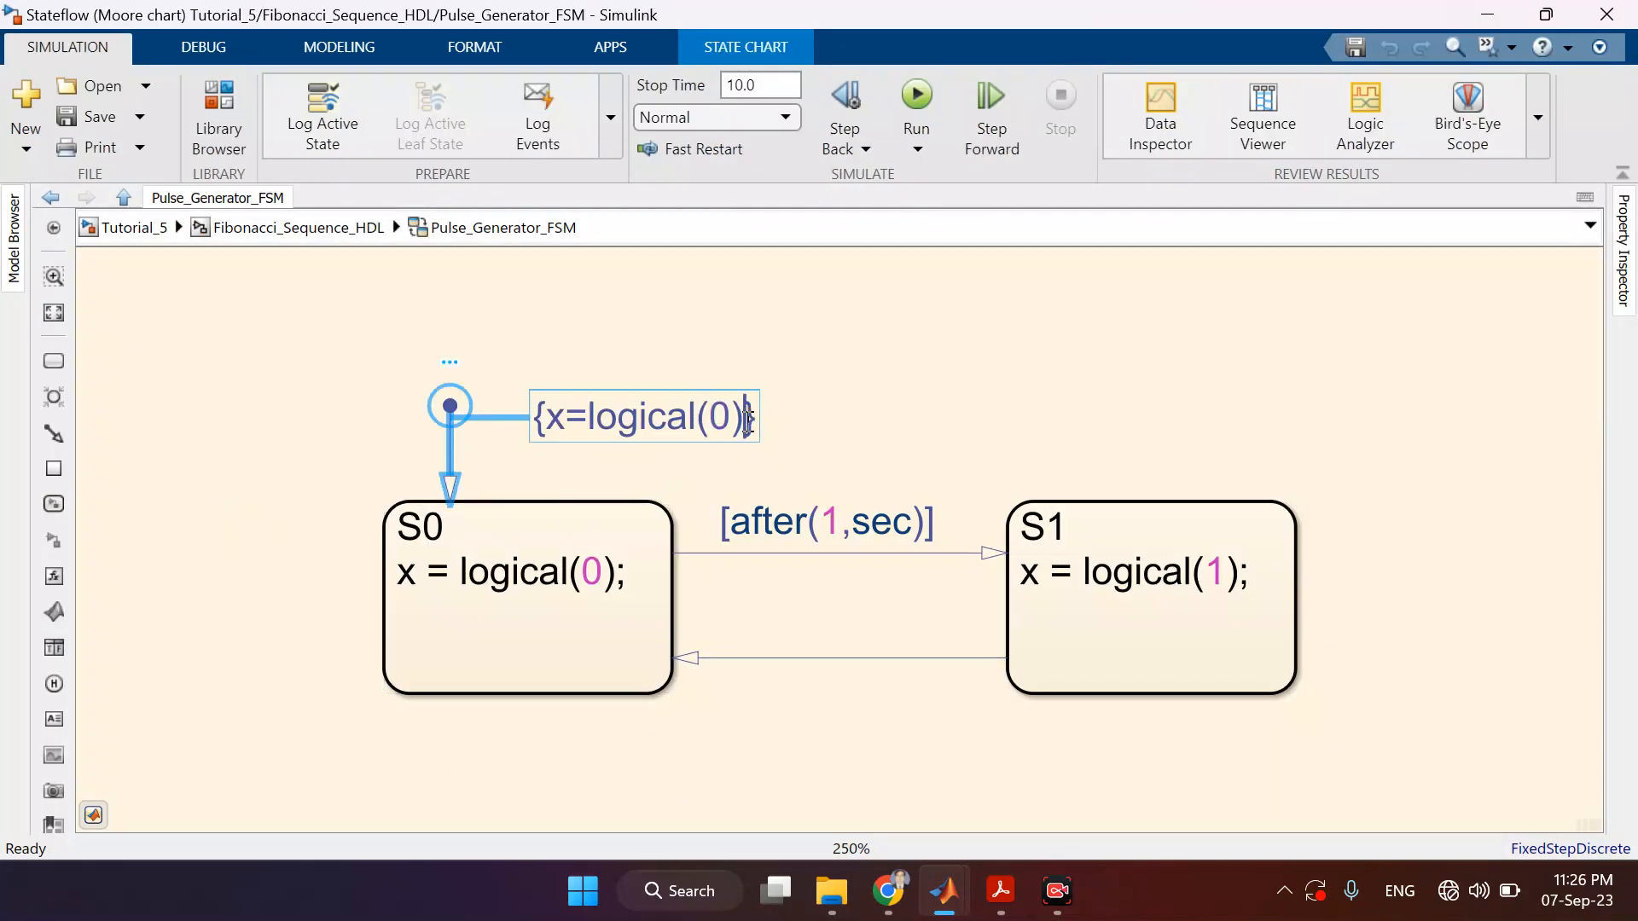
# - Rerun checkhdl('Tutorial_5/Fibonacci_Sequence_HDL') from the MATLAB command history and close the resulting report
pyautogui.moveTo(944, 891)
pyautogui.click(596, 779)
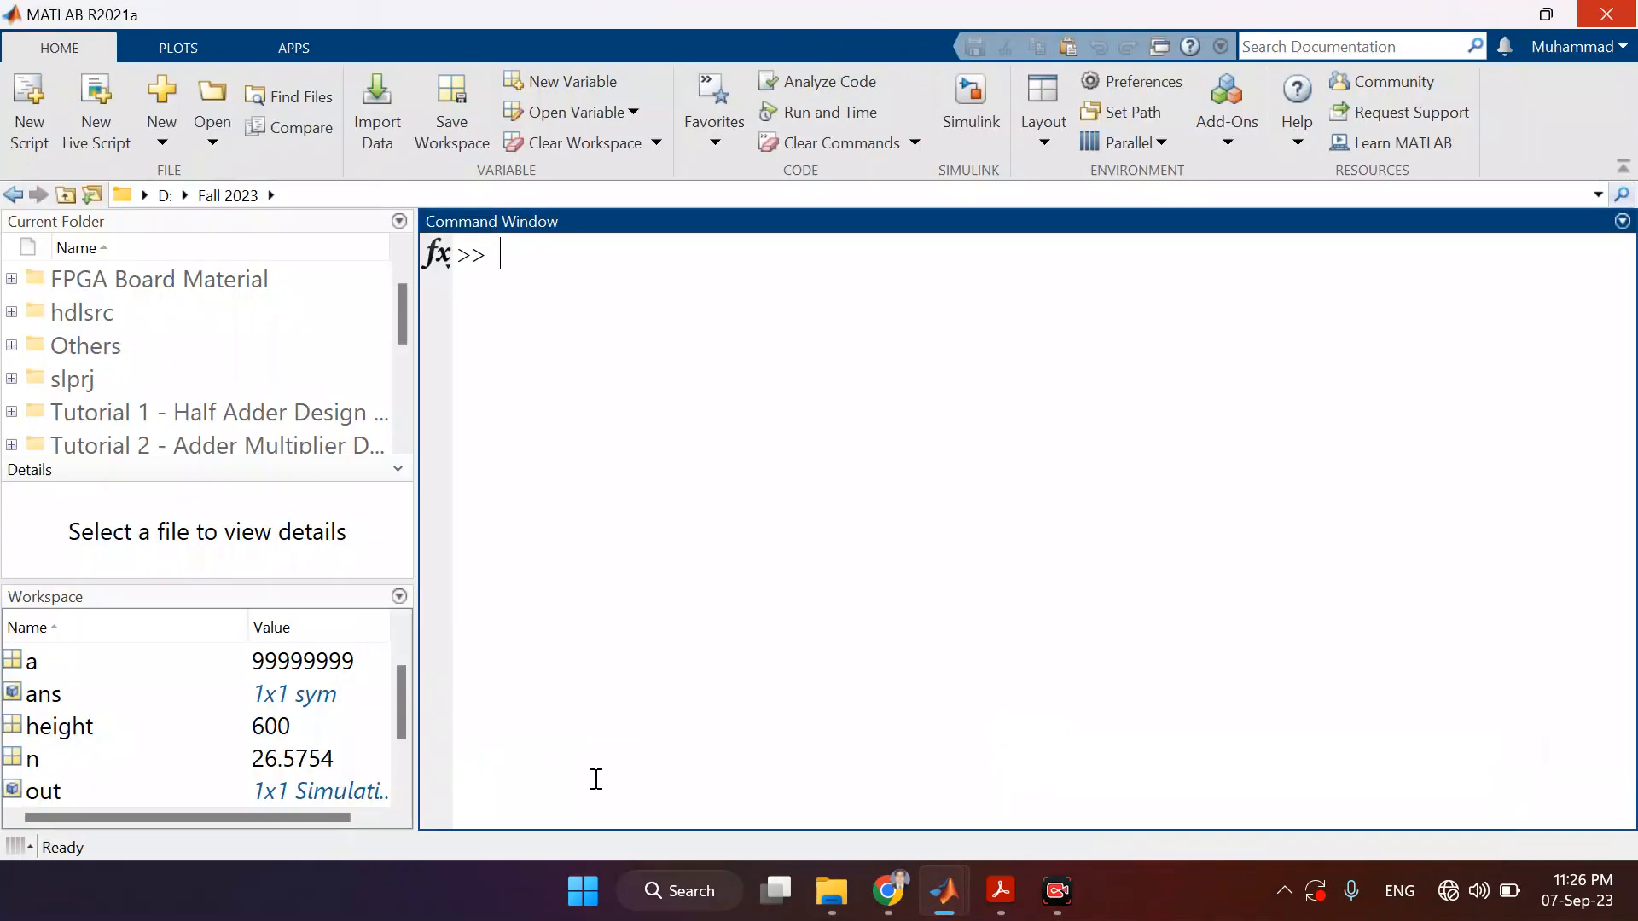
pyautogui.press('Up')
pyautogui.press('Up')
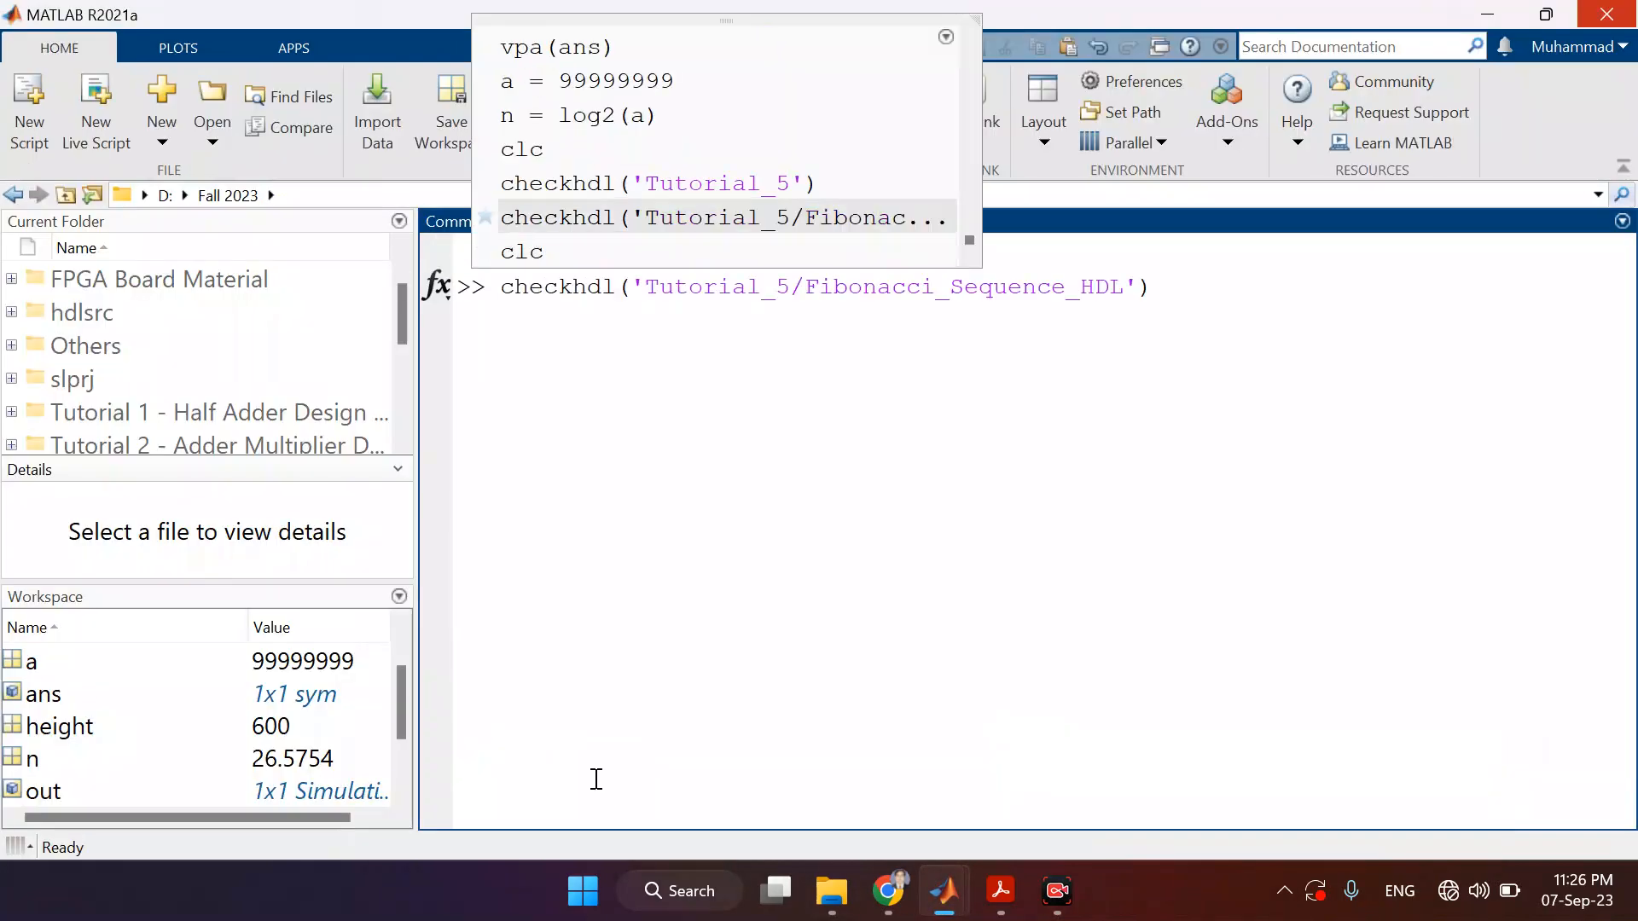
pyautogui.press('Return')
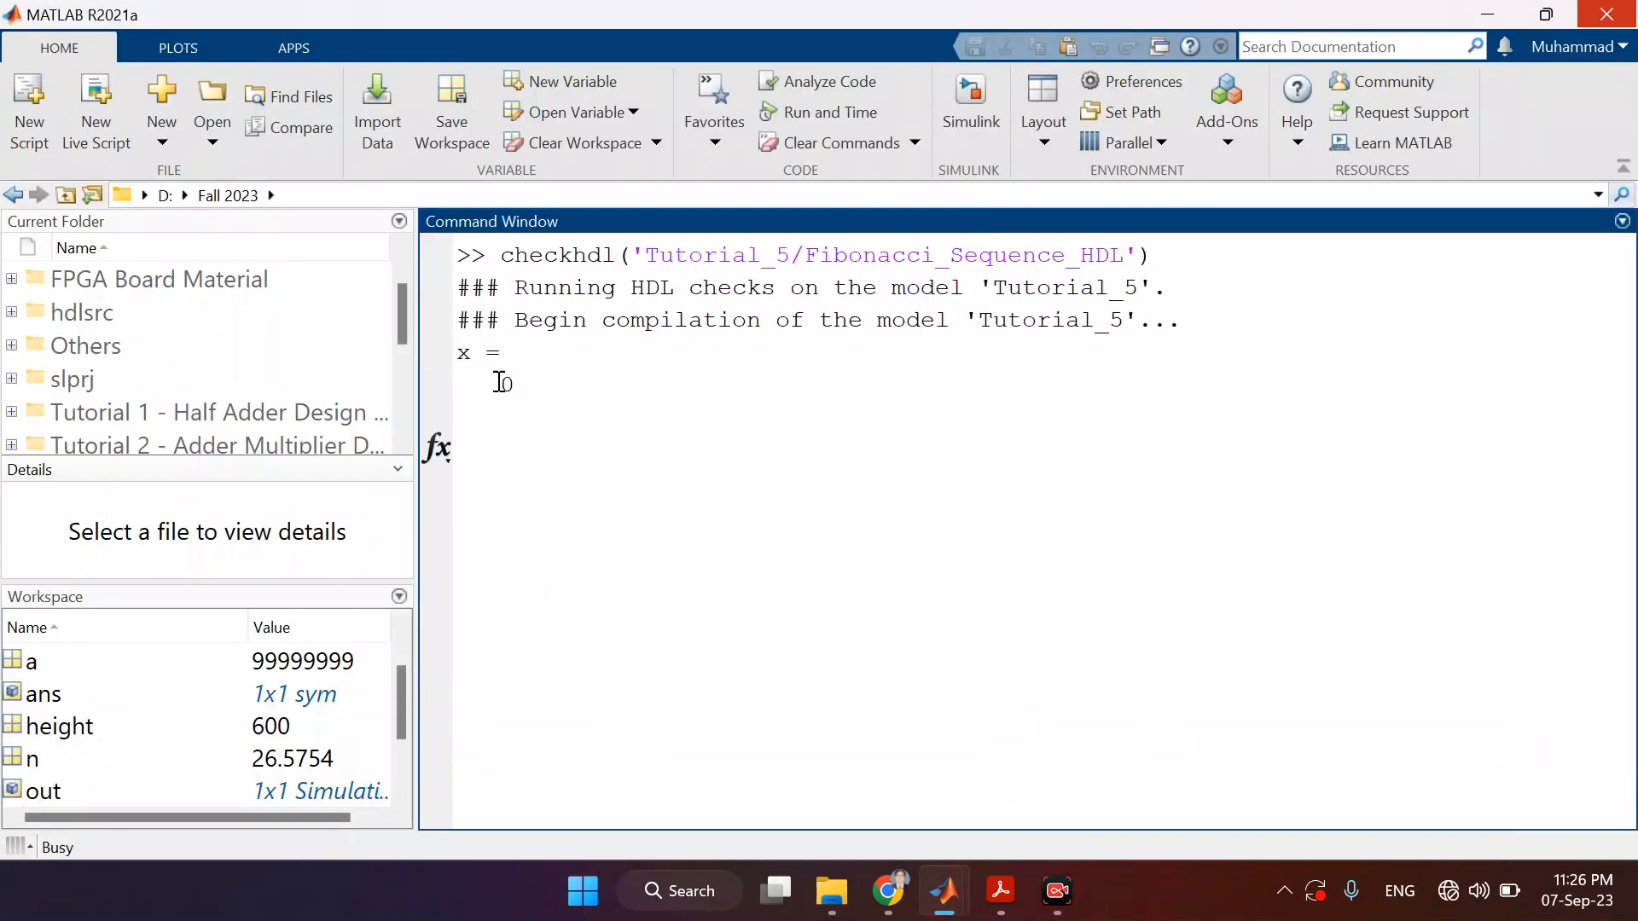
pyautogui.click(1607, 14)
# - Add a semicolon to the default transition's action in Pulse_Generator_FSM, making it {x=logical(0);}
pyautogui.moveTo(999, 891)
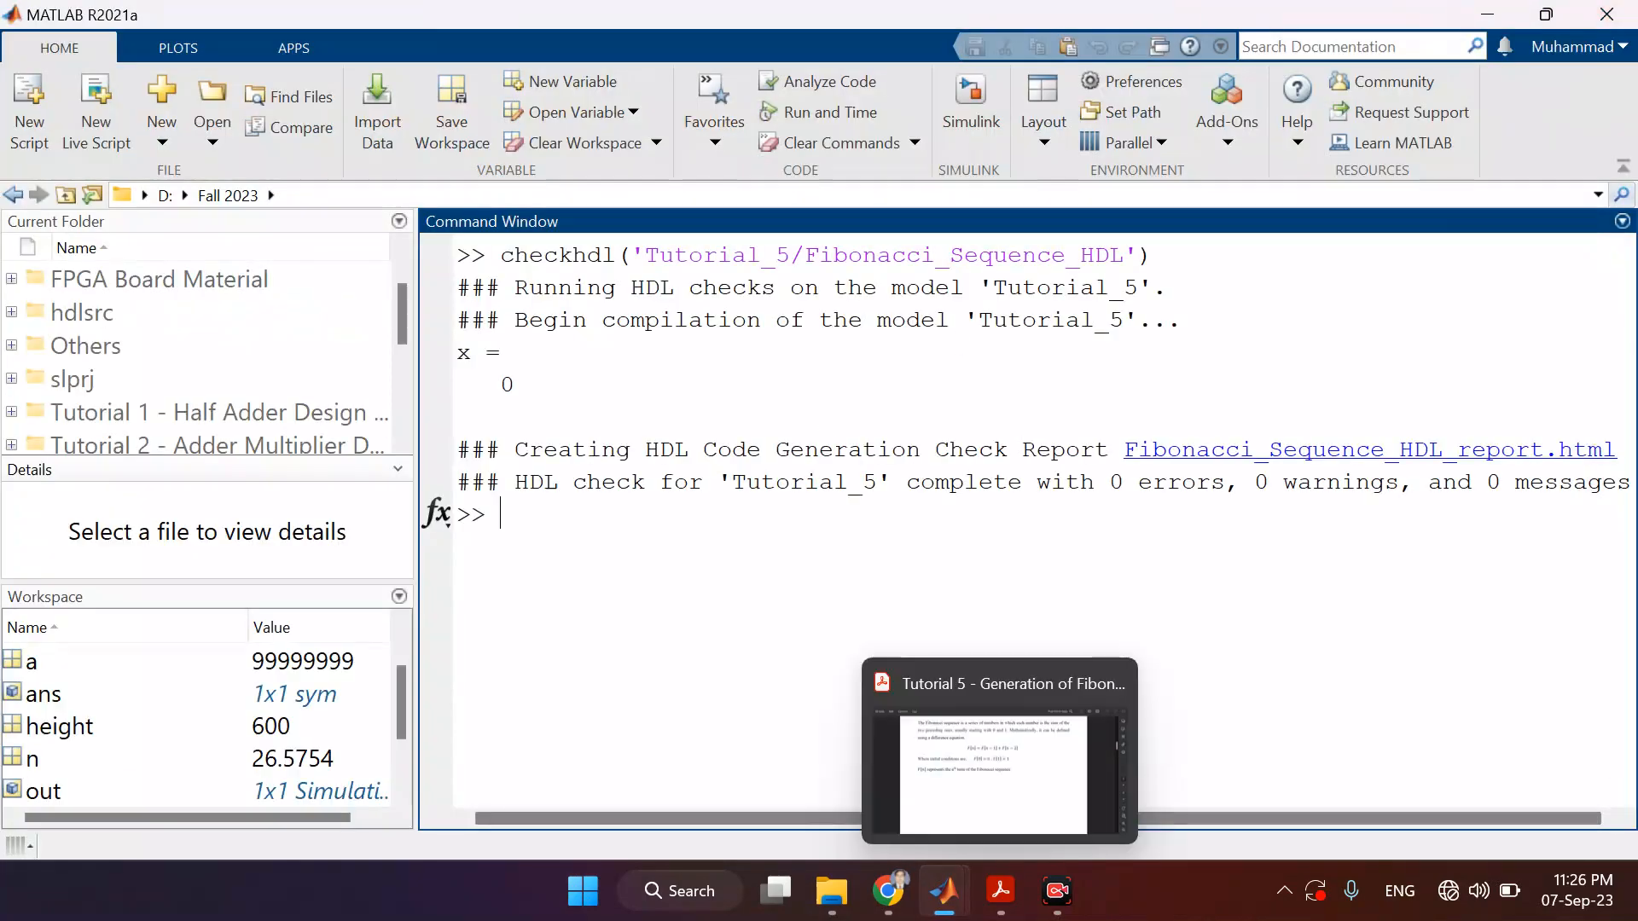
pyautogui.moveTo(945, 891)
pyautogui.click(832, 772)
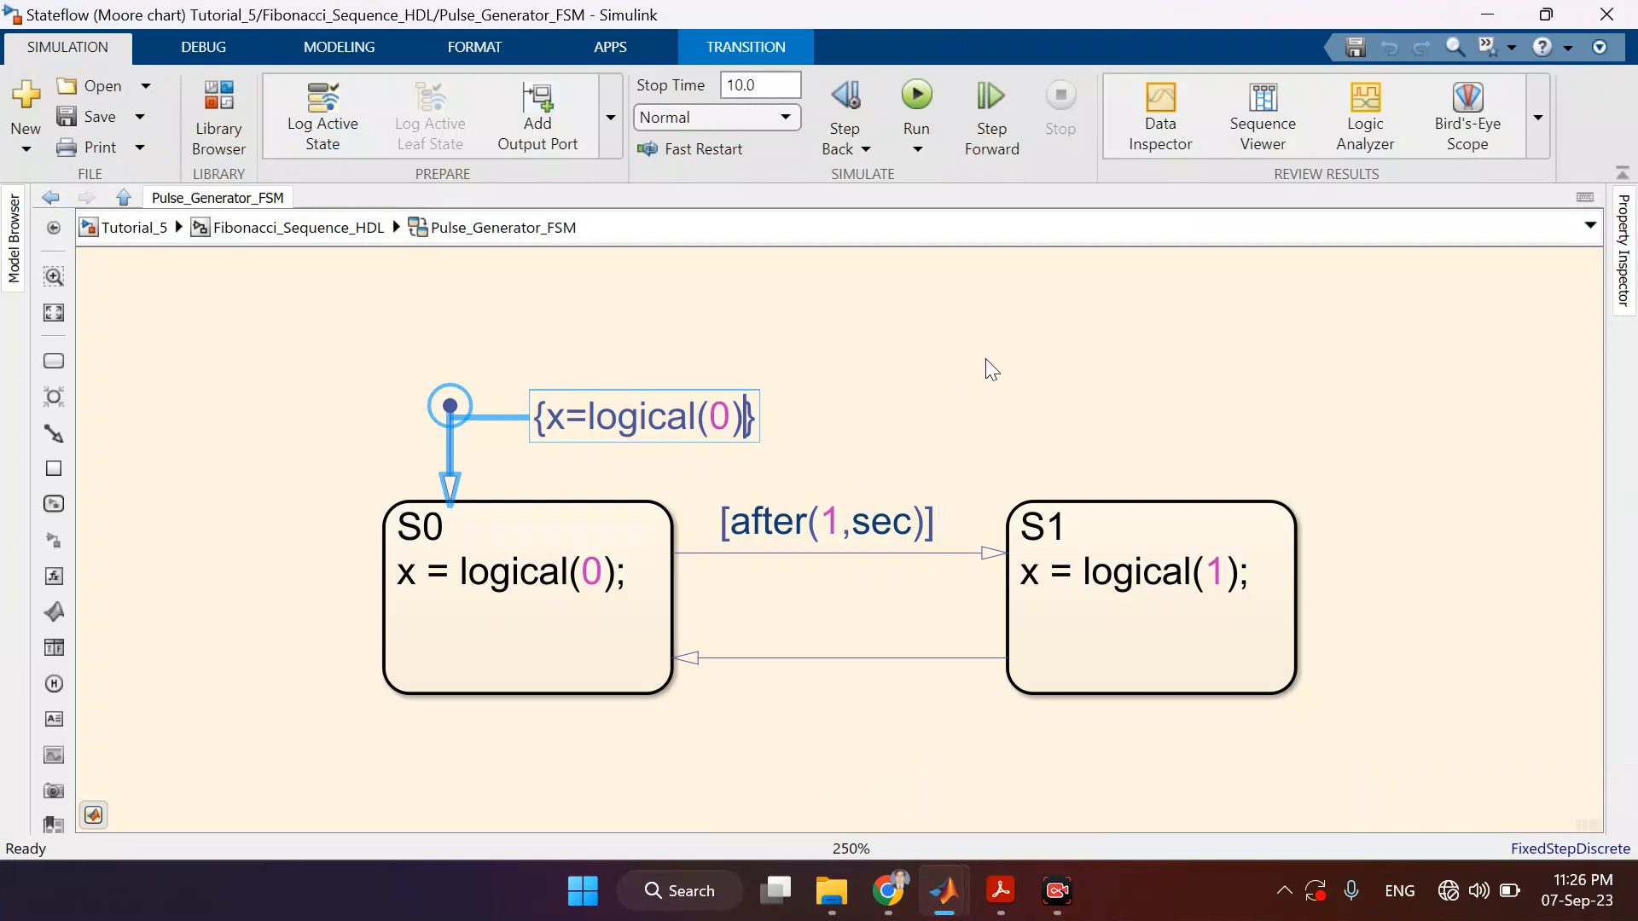
pyautogui.click(1074, 313)
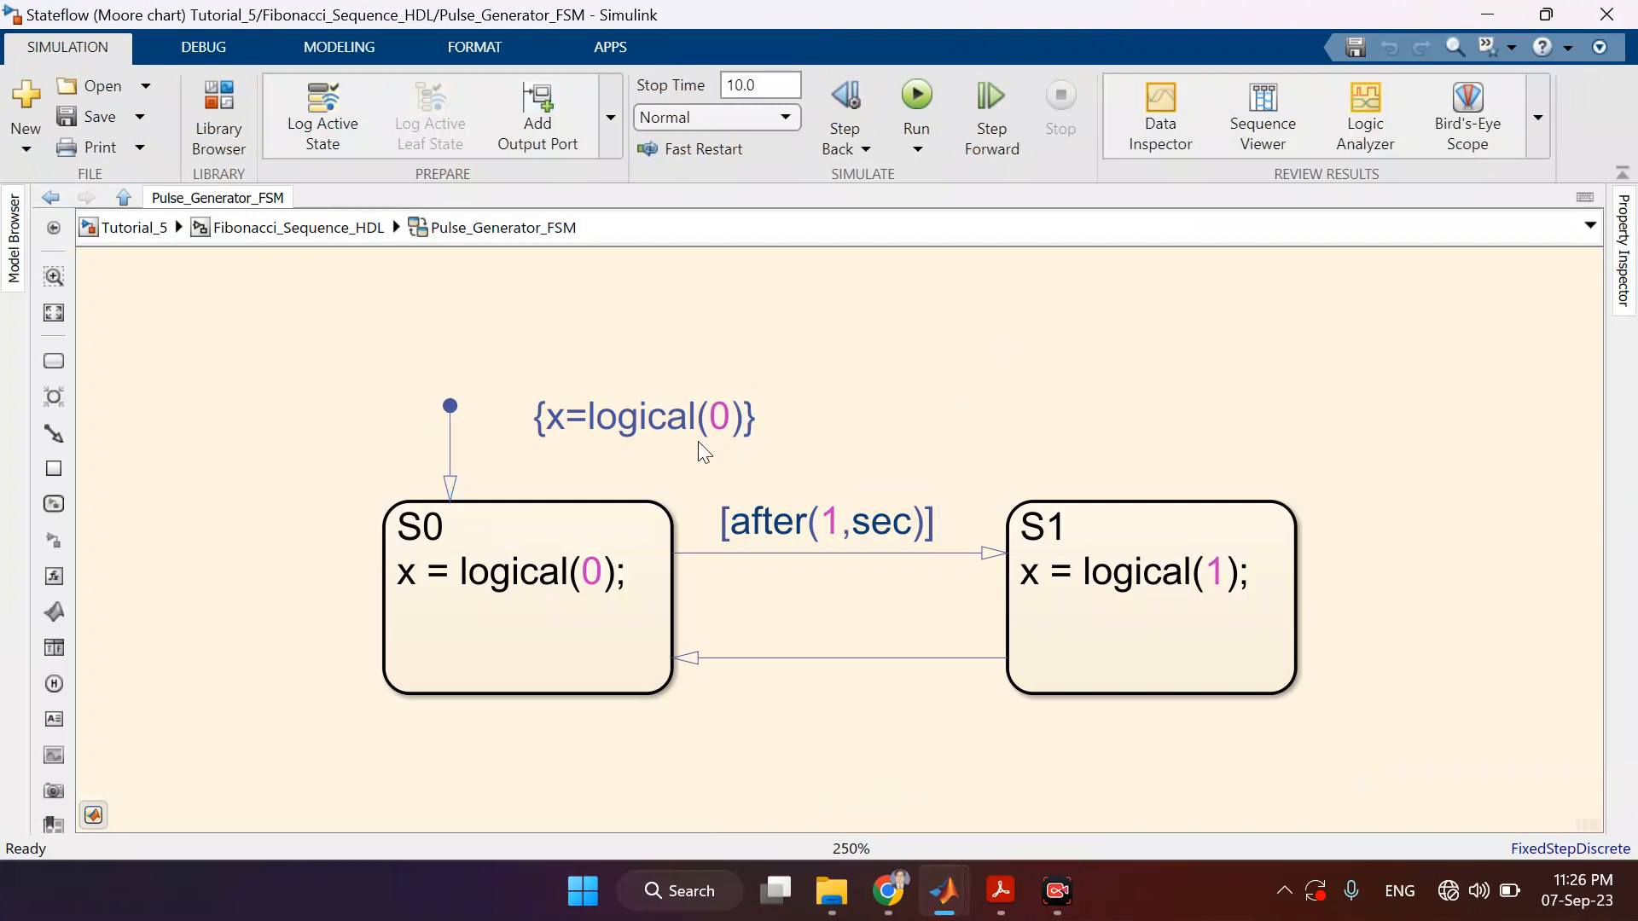
pyautogui.click(740, 424)
pyautogui.write(';')
pyautogui.click(914, 443)
pyautogui.moveTo(951, 908)
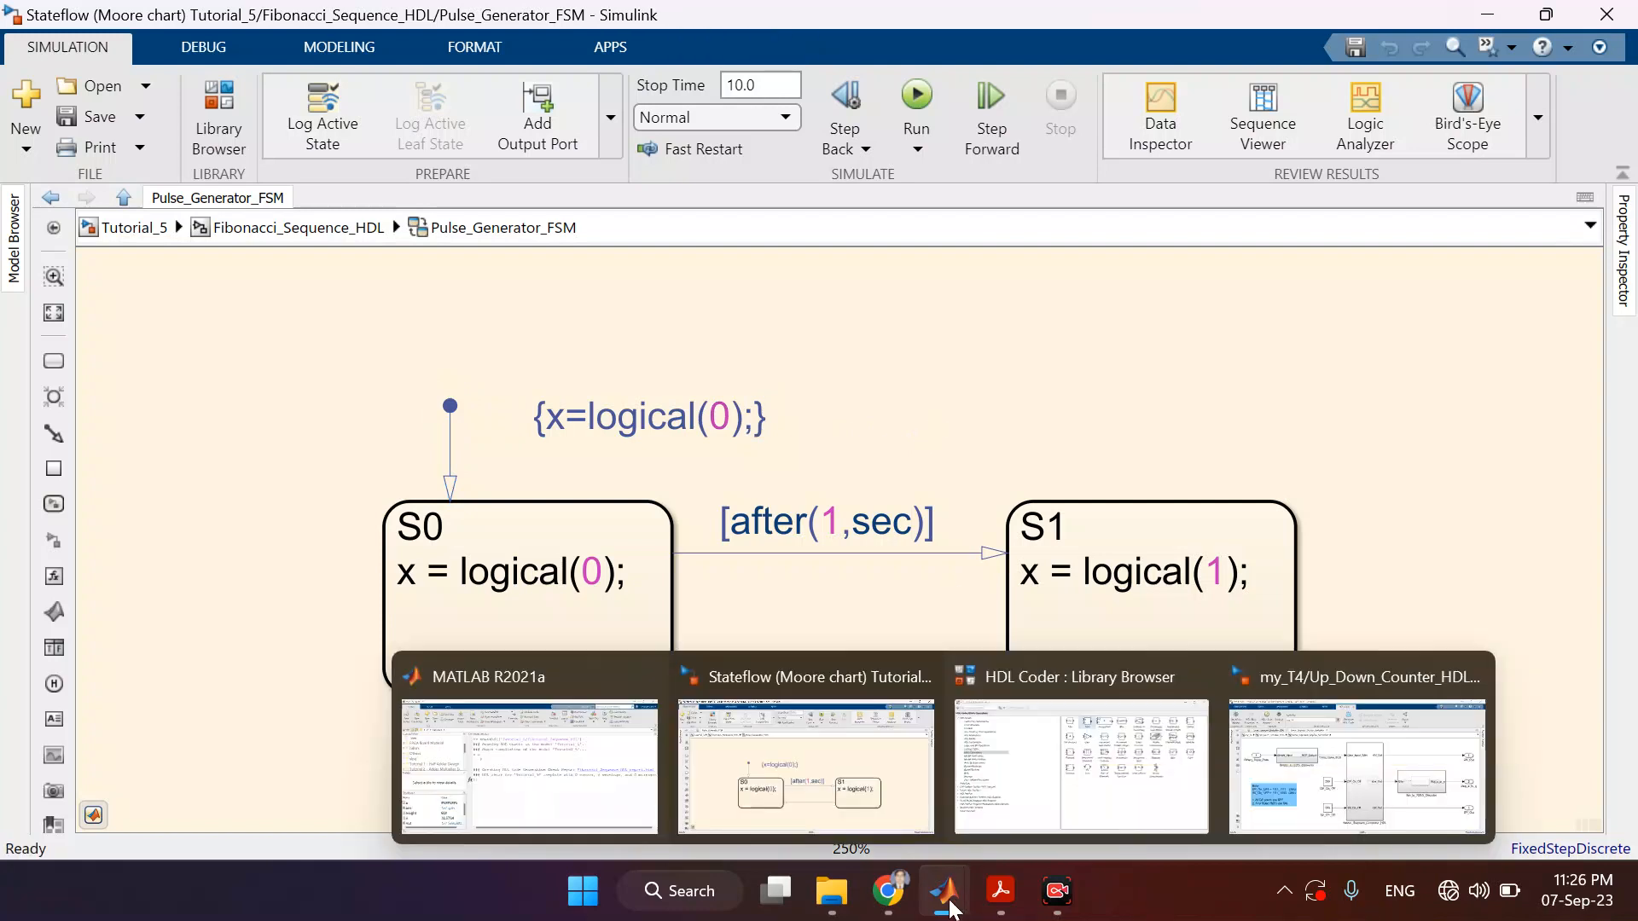
# - Clear the Command Window with clc, repeat the HDL check of Tutorial_5/Fibonacci_Sequence_HDL and close its report
pyautogui.click(617, 774)
pyautogui.write('clc')
pyautogui.press('Return')
pyautogui.press('Up')
pyautogui.press('Up')
pyautogui.press('Return')
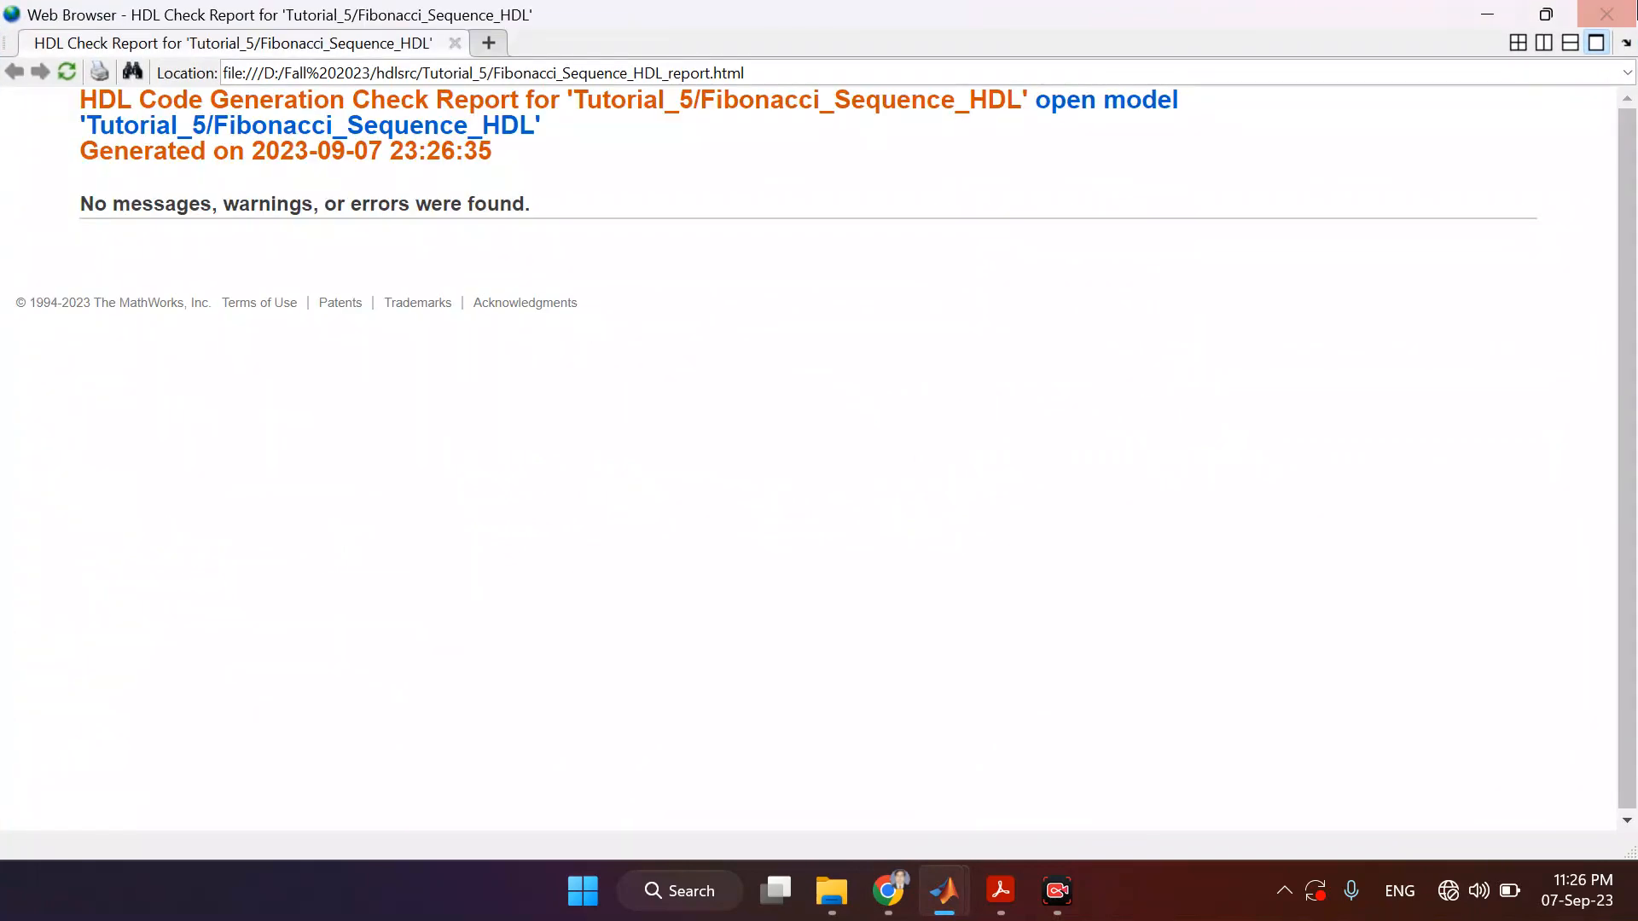
pyautogui.click(1609, 14)
# - Generate the subsystem's HDL code by changing the recalled command to makehdl('Tutorial_5/Fibonacci_Sequence_HDL') and running it
pyautogui.press('Up')
pyautogui.press('Left')
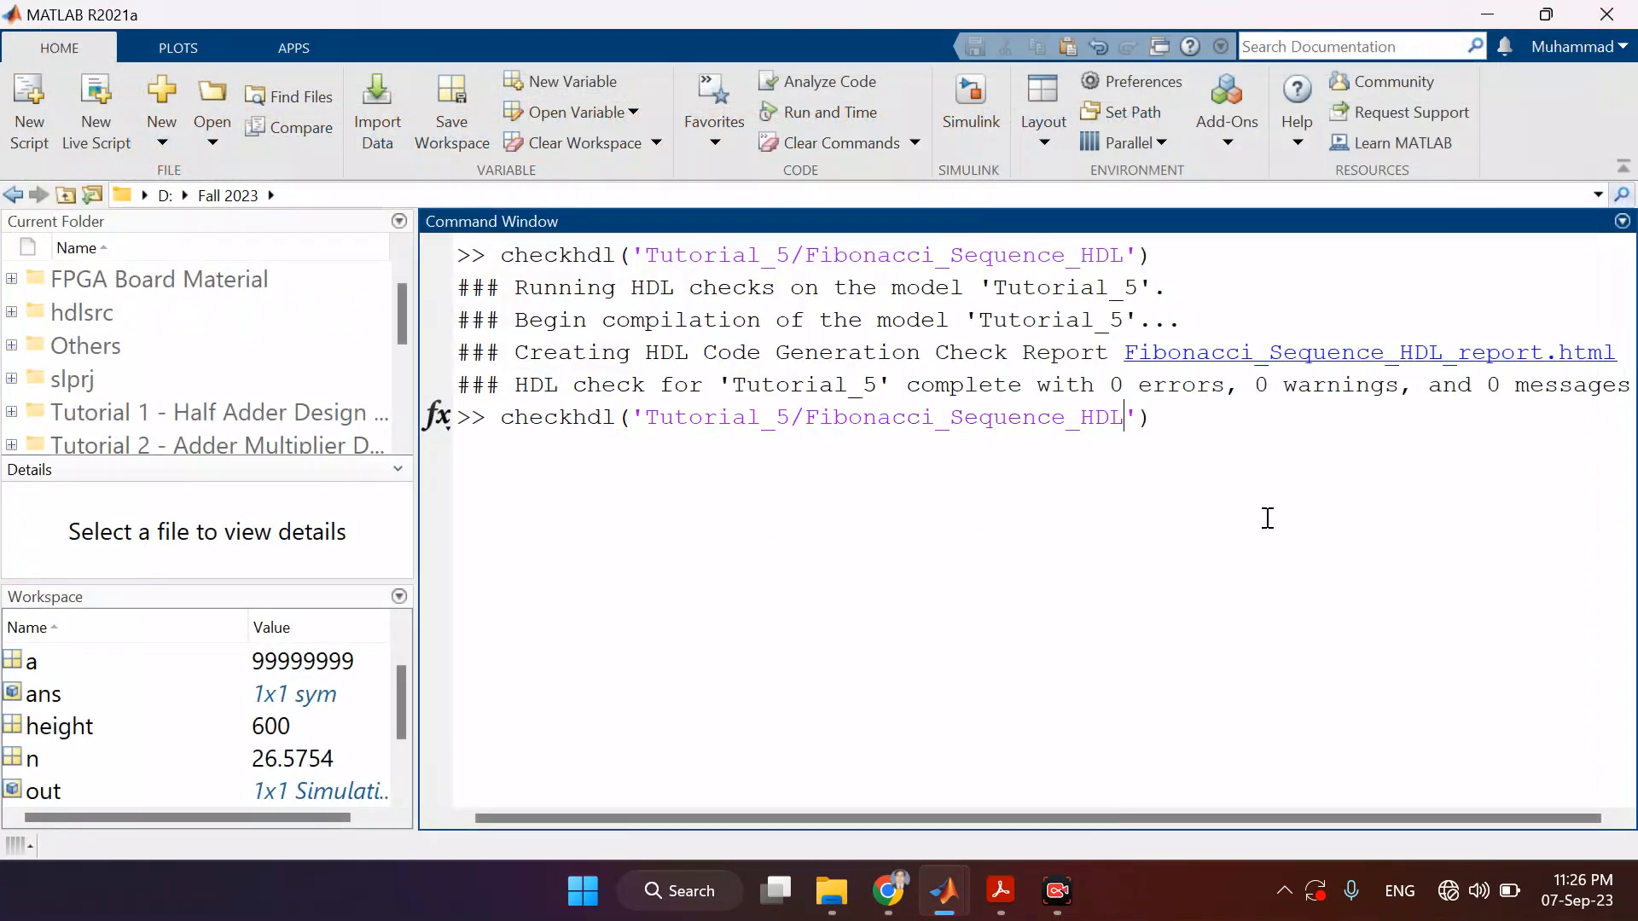
pyautogui.hotkey('shift', 'Right')
pyautogui.hotkey('shift', 'Right')
pyautogui.hotkey('shift', 'Right')
pyautogui.hotkey('shift', 'Right')
pyautogui.hotkey('shift', 'Right')
pyautogui.write('make')
pyautogui.press('Return')
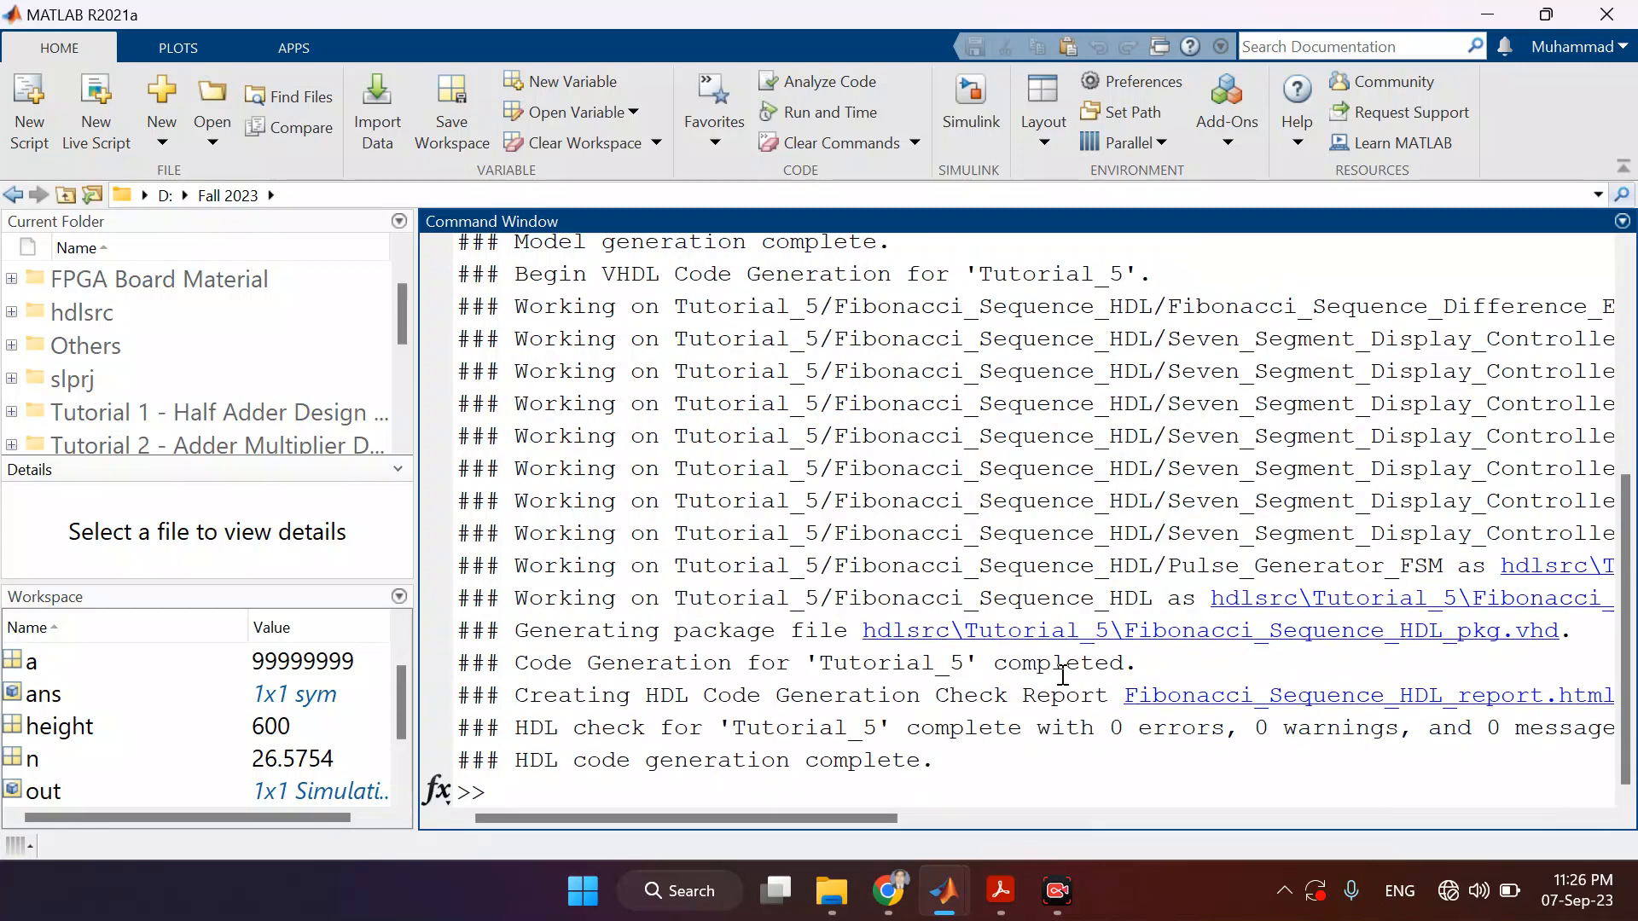
# - Examine the code generation log in the Command Window for the generated VHDL files and check results
pyautogui.moveTo(944, 890)
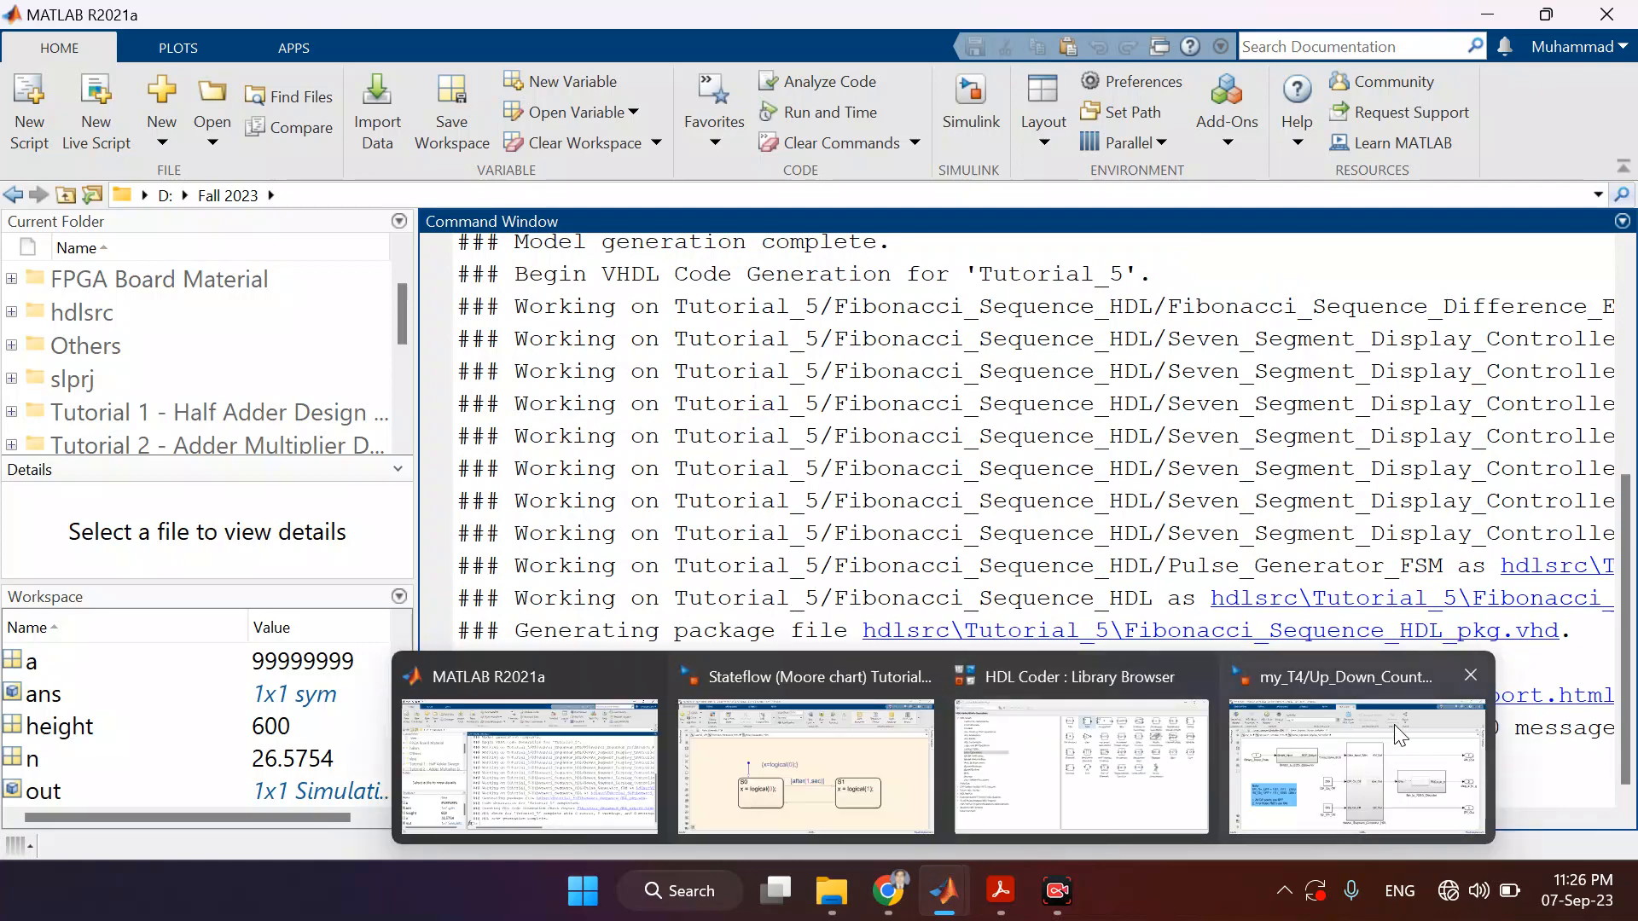
pyautogui.moveTo(1399, 735)
pyautogui.click(610, 794)
pyautogui.moveTo(646, 820); pyautogui.dragTo(849, 797)
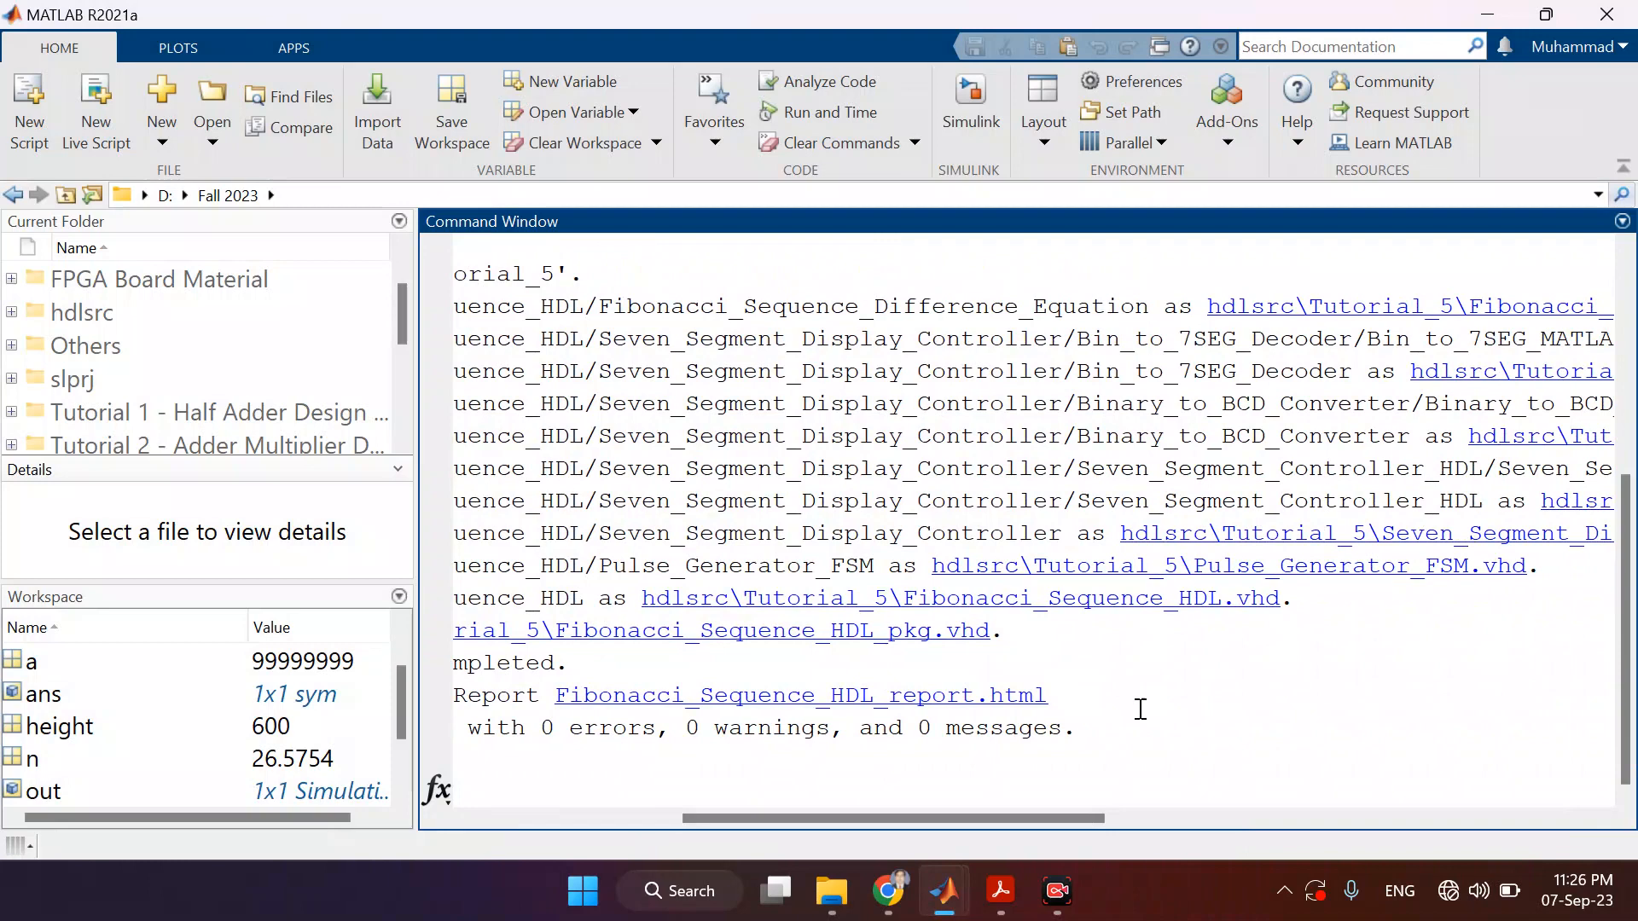
# - Return to the top-level Tutorial_5 model in Simulink, search the apps for "hdl" and open HDL Coder
pyautogui.moveTo(951, 905)
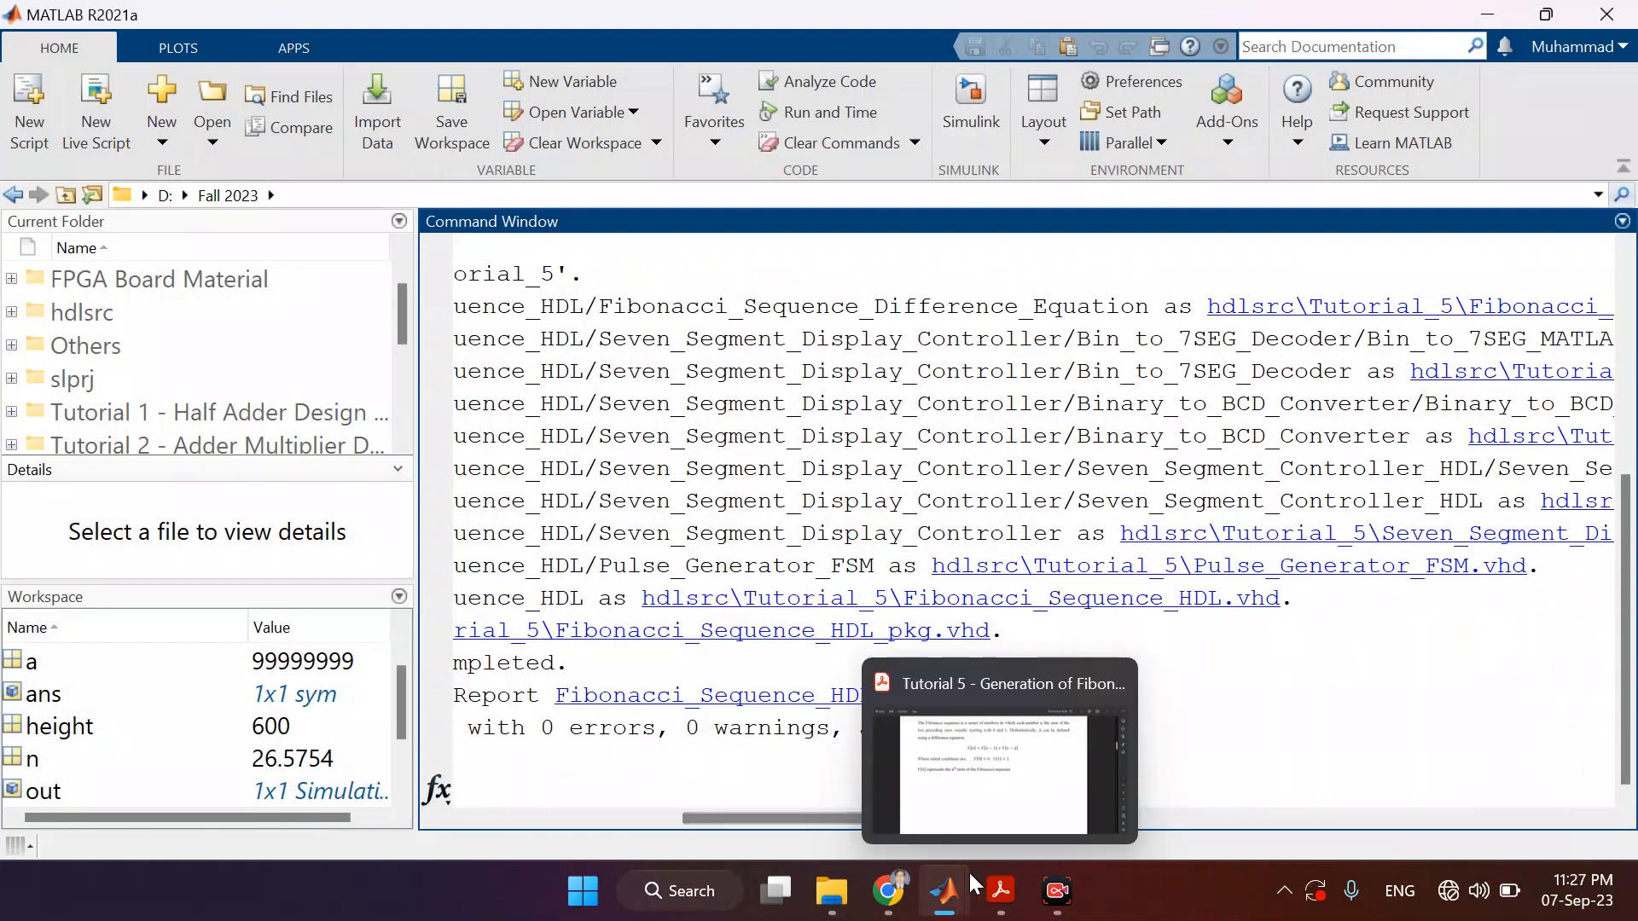
pyautogui.click(877, 774)
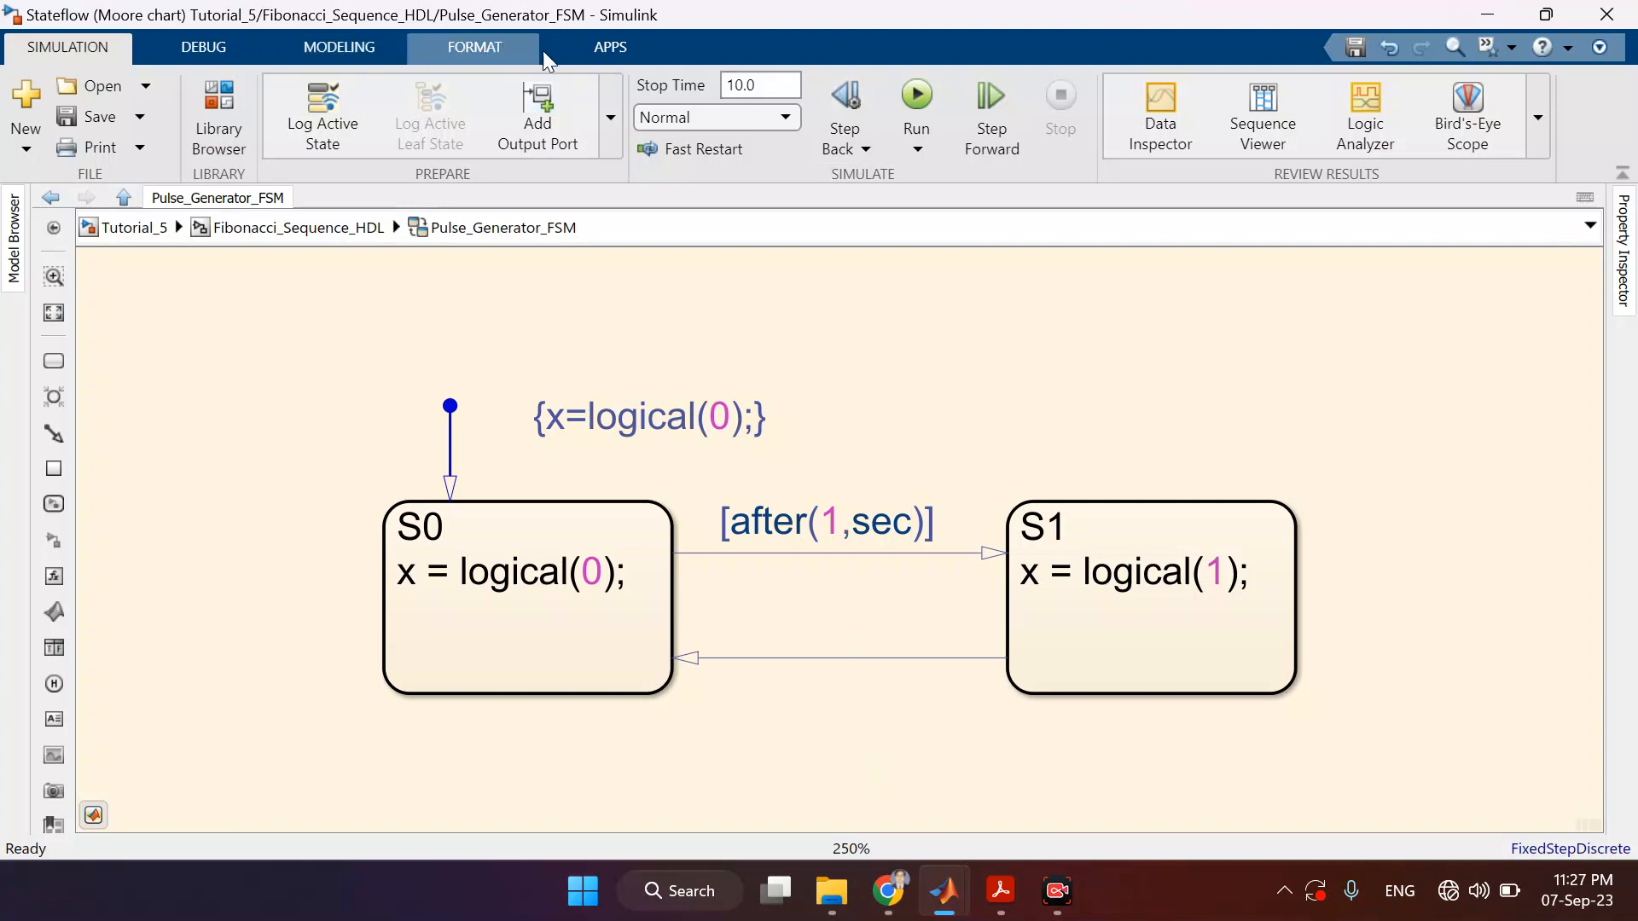
pyautogui.click(600, 47)
pyautogui.click(122, 220)
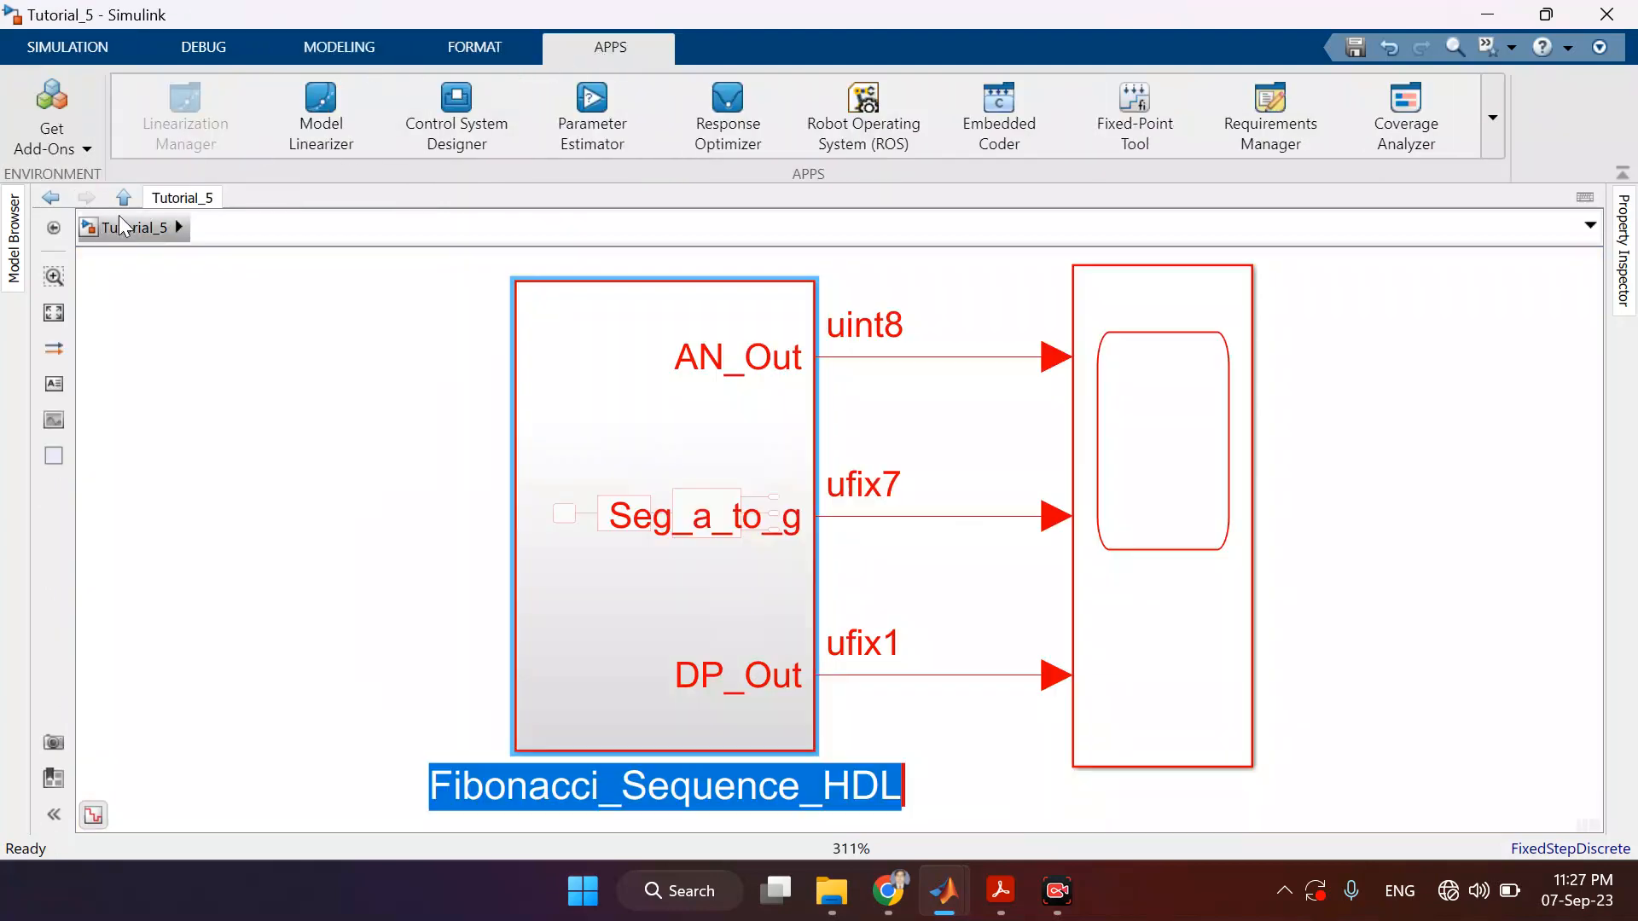
pyautogui.click(1494, 128)
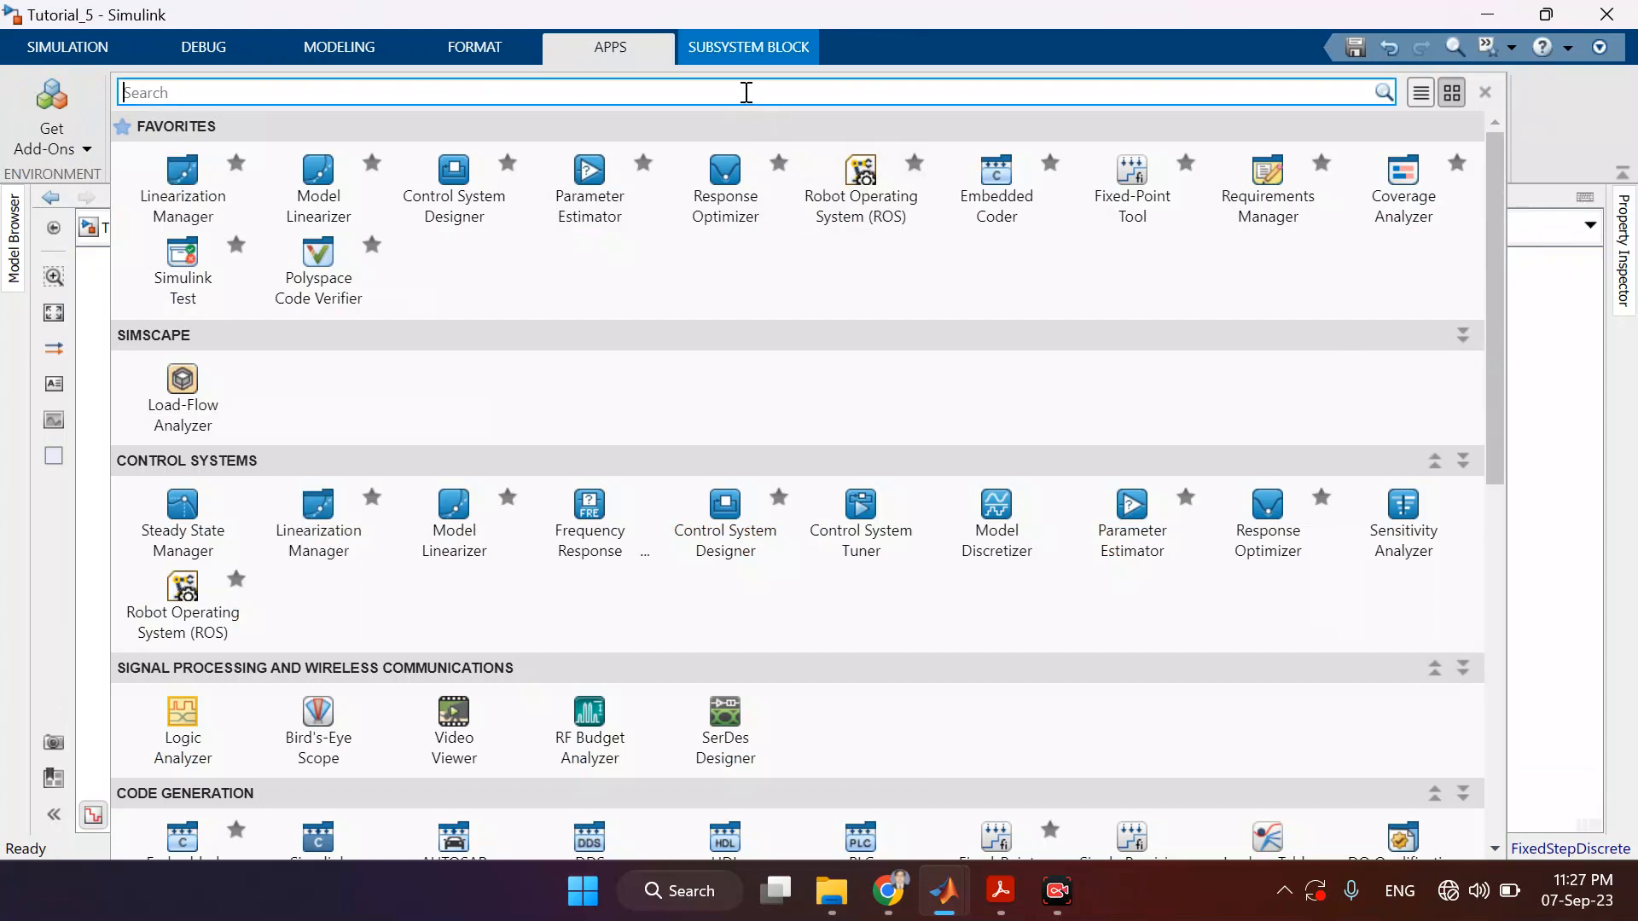
pyautogui.write('hdl')
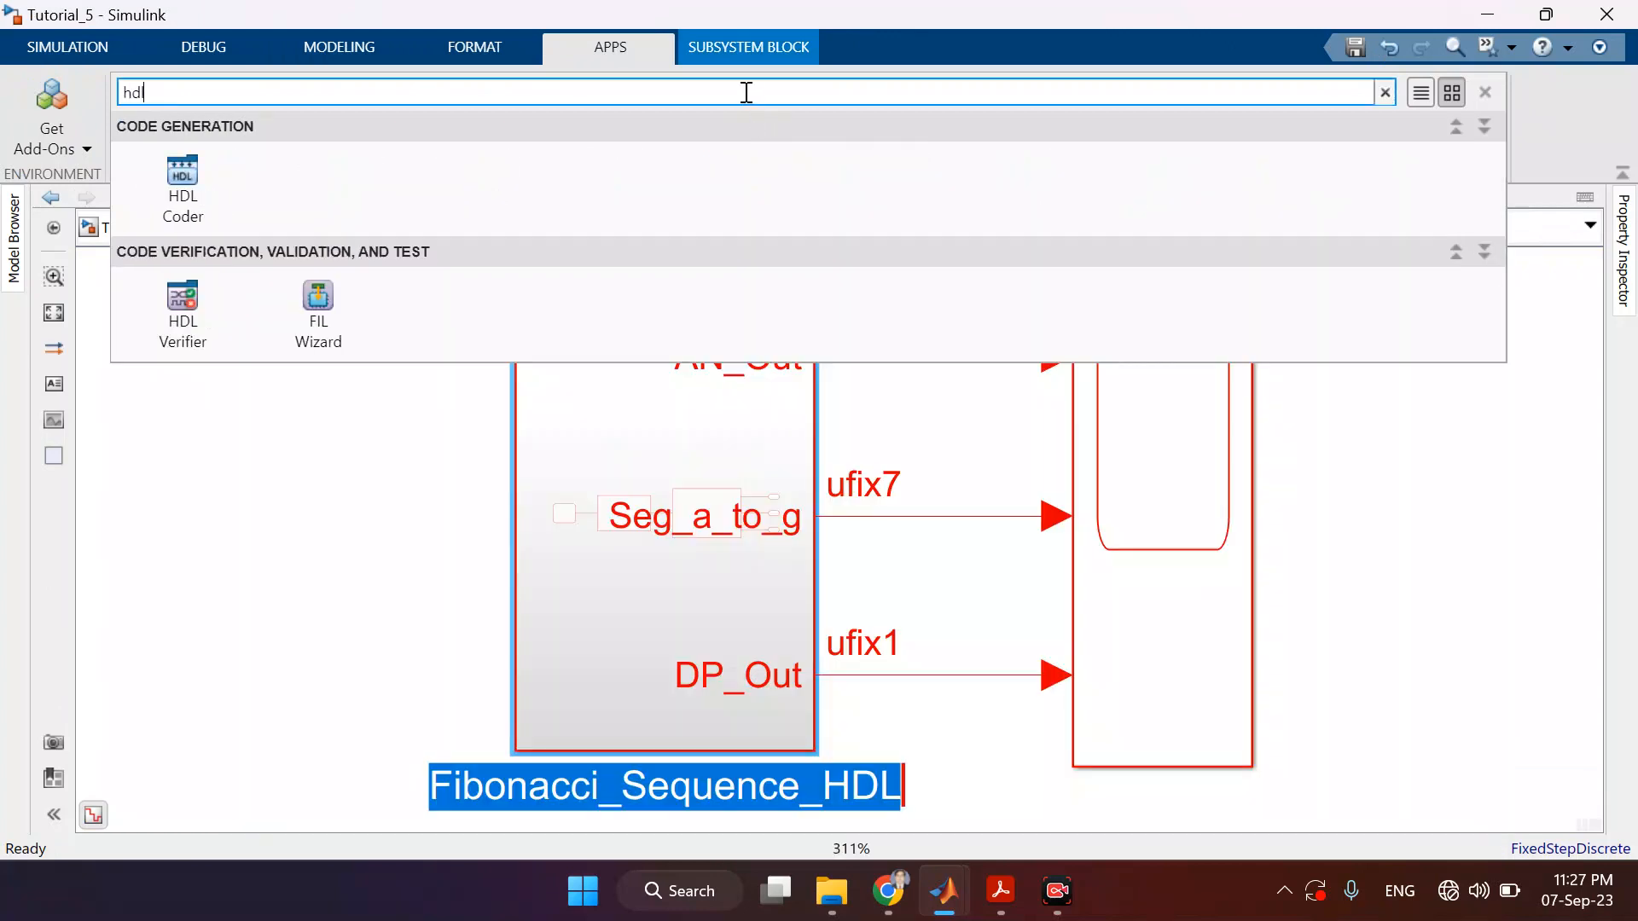
pyautogui.click(181, 181)
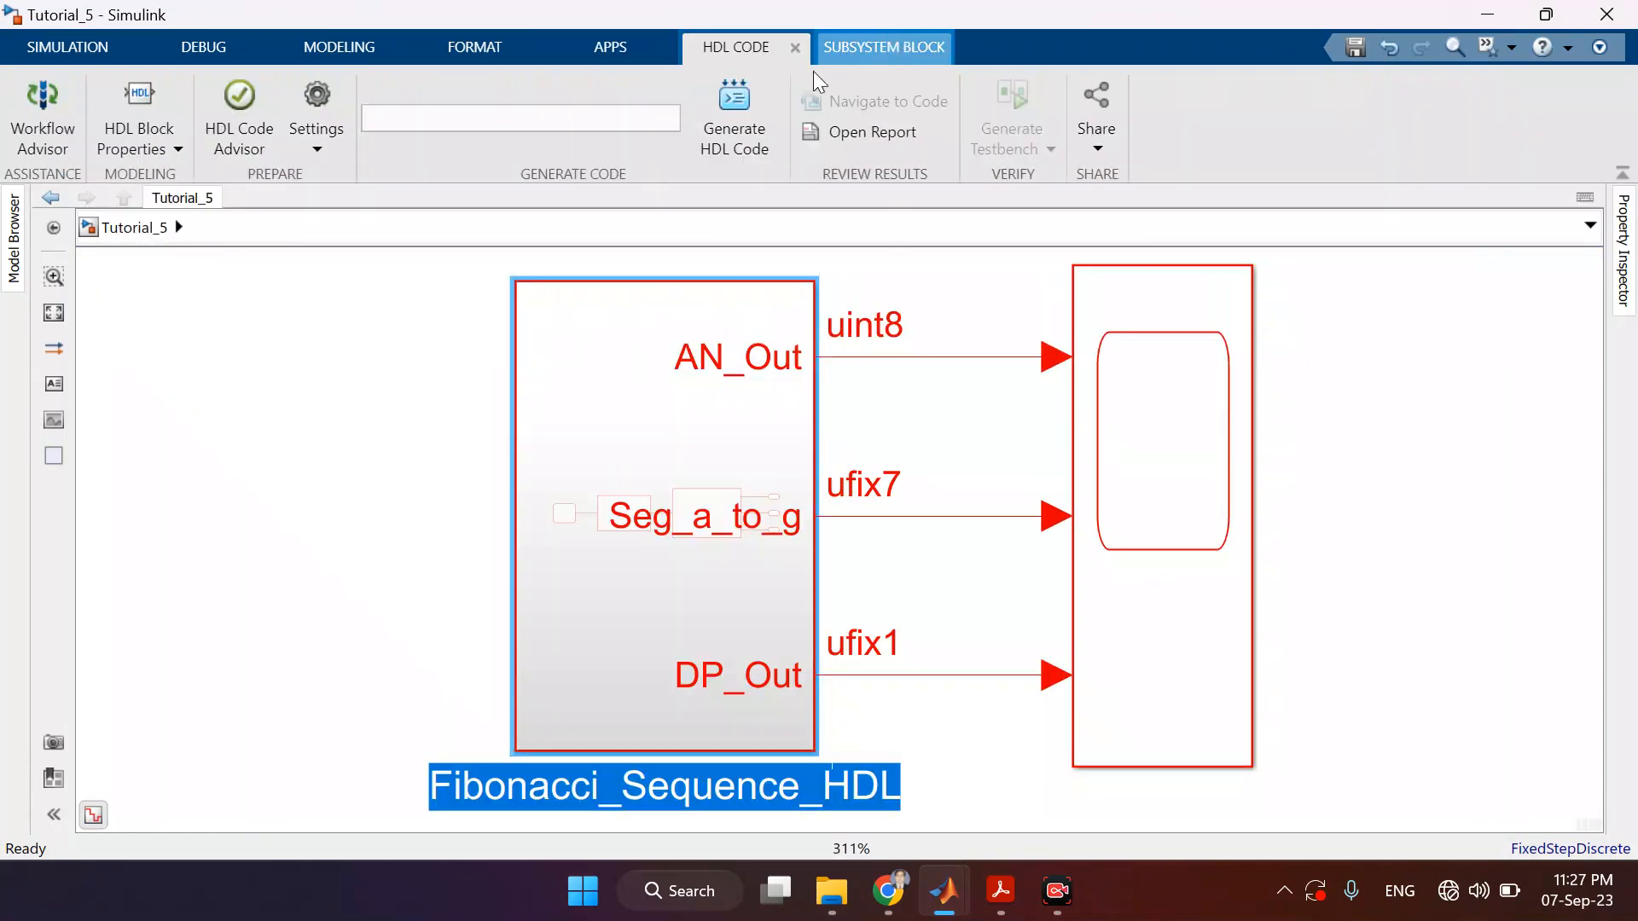
# - In the HDL Code Generation settings, set the language to Verilog and enable the traceability report, applying the changes
pyautogui.click(315, 106)
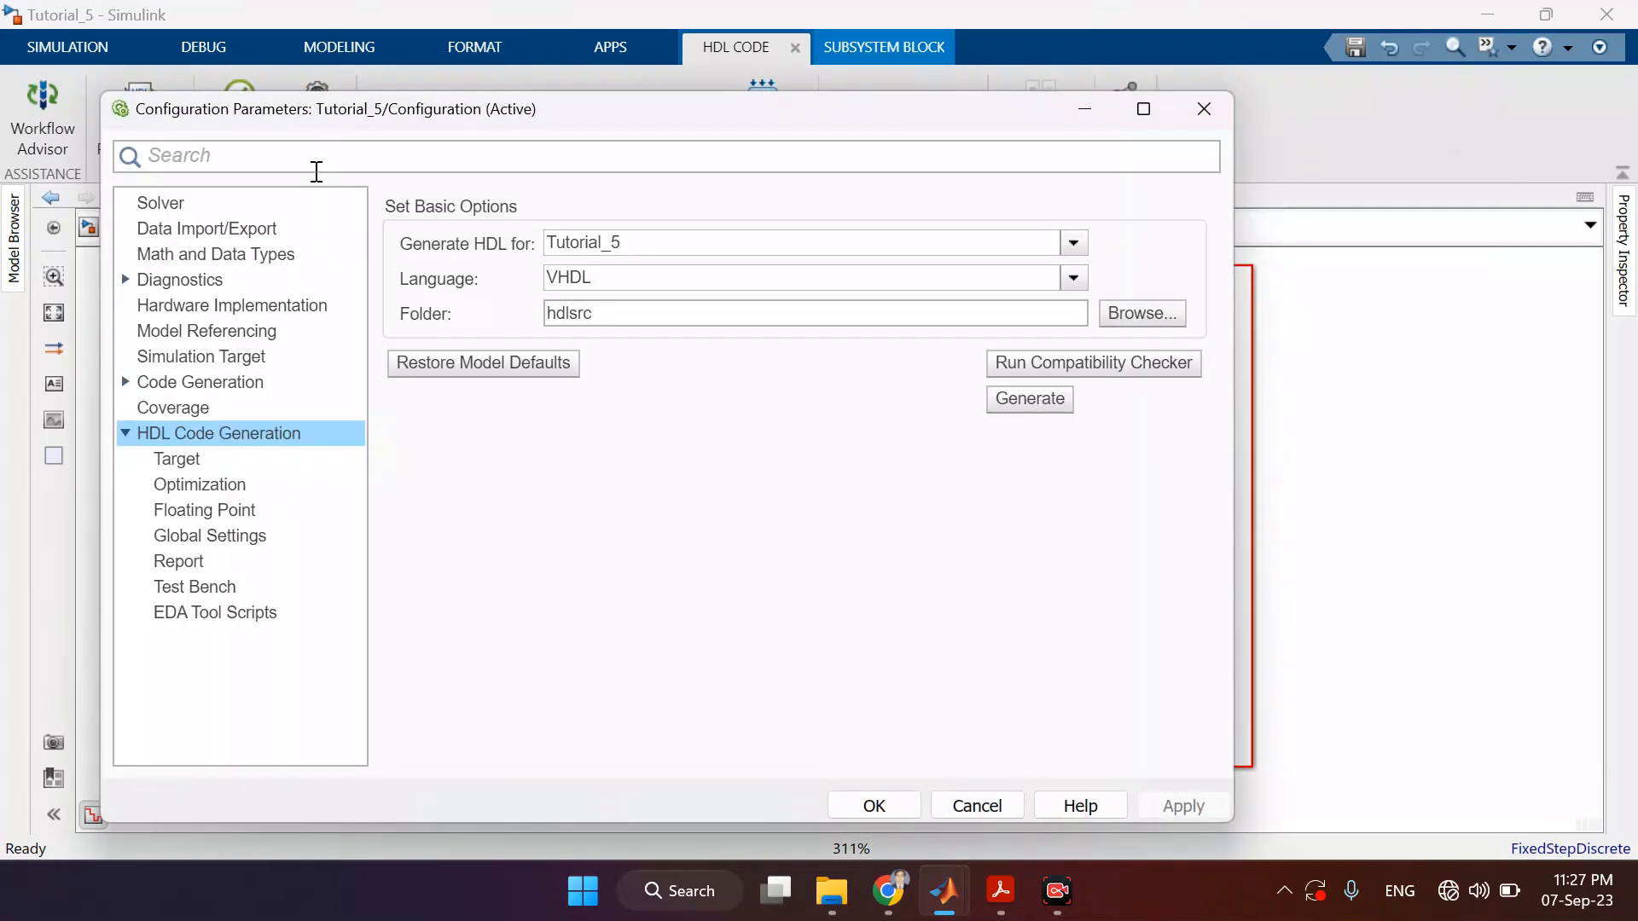
pyautogui.click(590, 282)
pyautogui.click(597, 320)
pyautogui.click(183, 560)
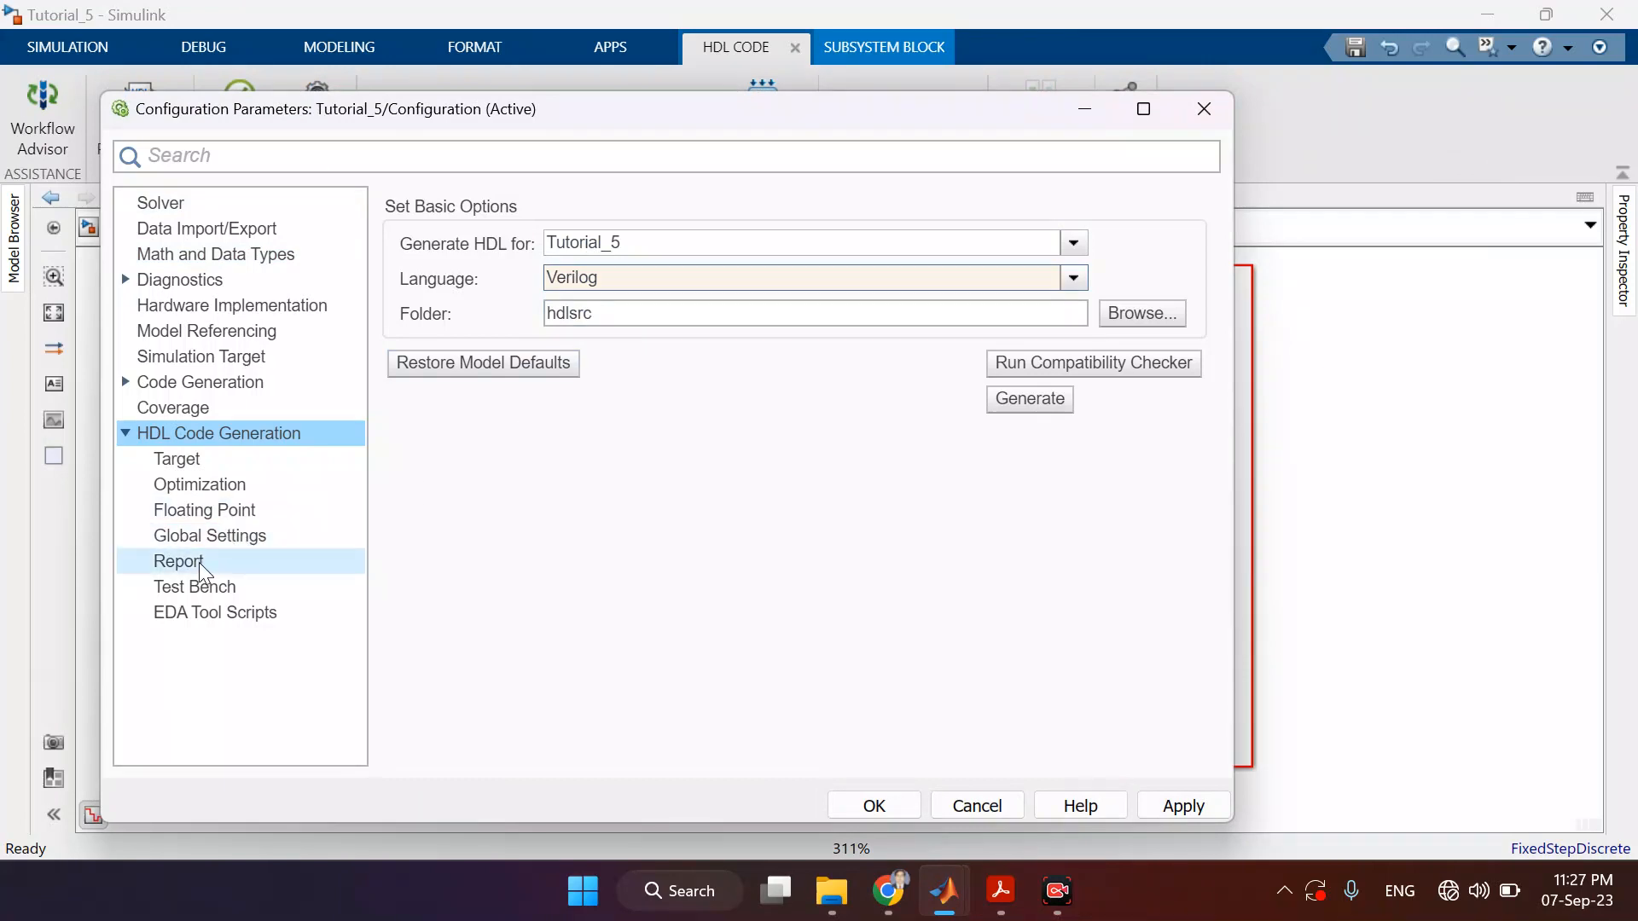
pyautogui.click(560, 249)
pyautogui.click(1178, 816)
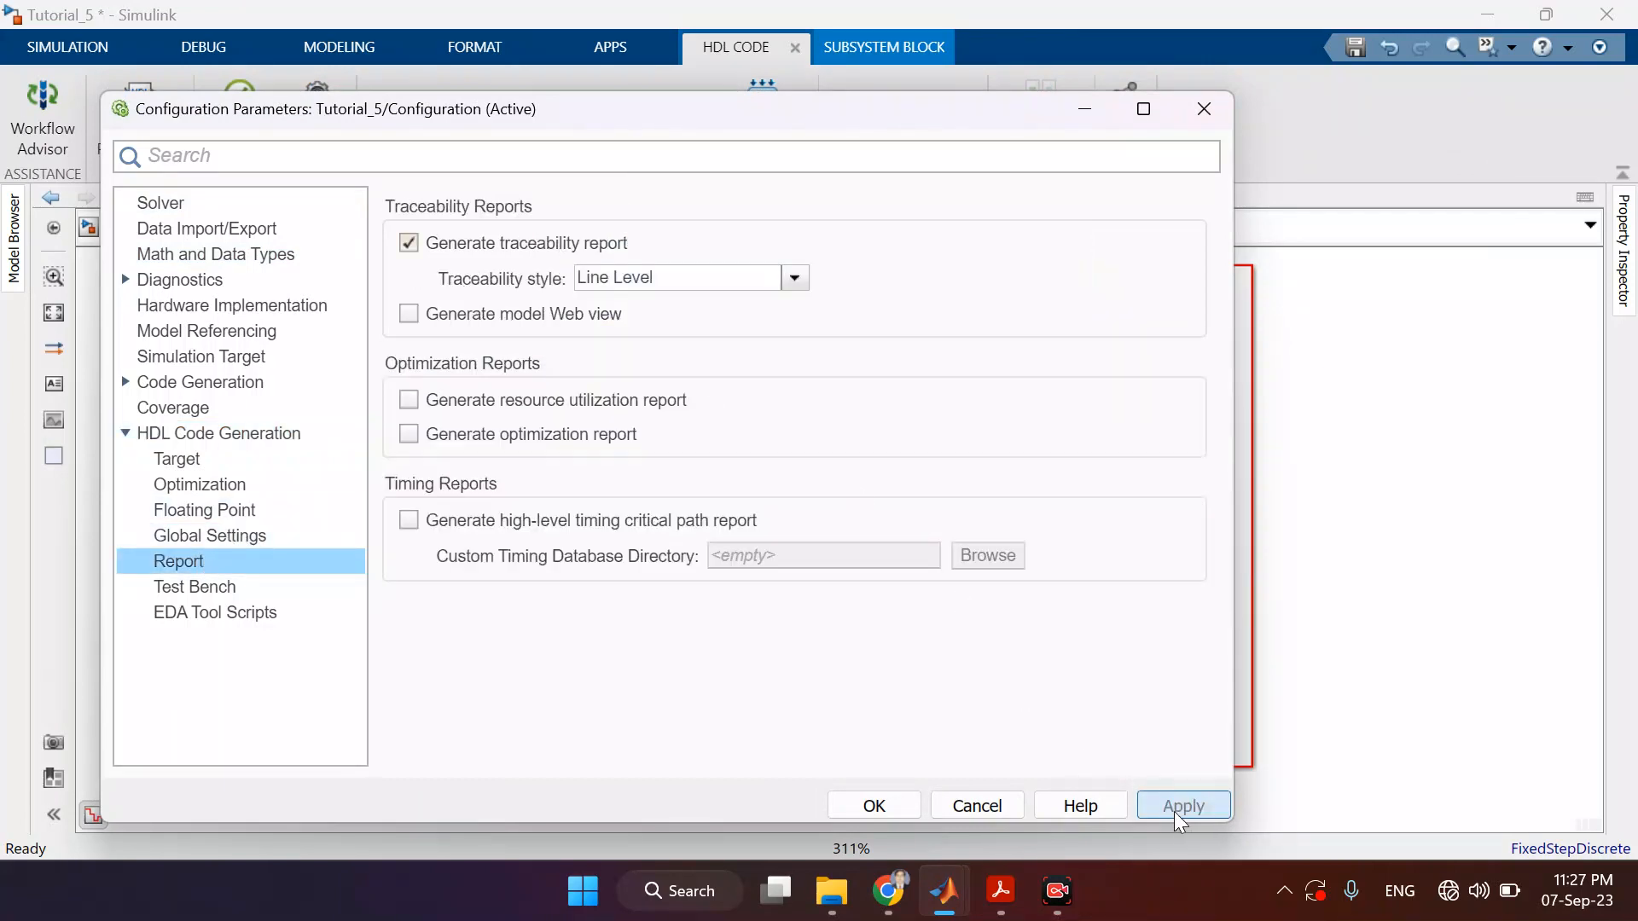
pyautogui.click(862, 806)
# - Switch to File Explorer and delete the previously generated hdlsrc folder from Fall 2023
pyautogui.click(832, 891)
pyautogui.click(577, 302)
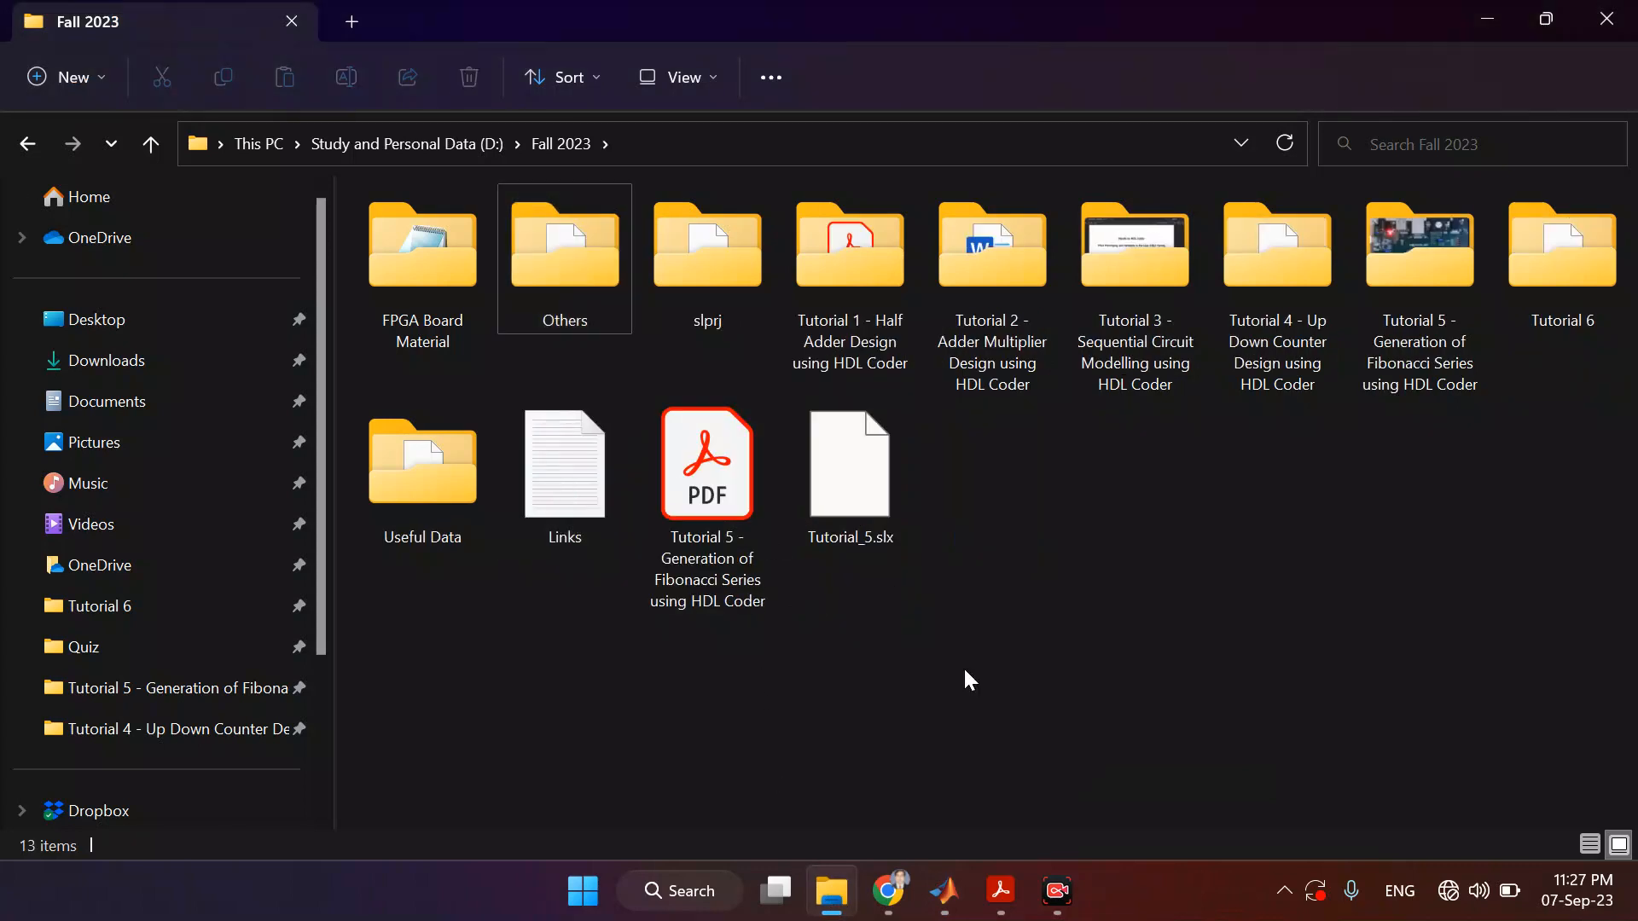
# - In MATLAB, clear the Command Window with clc and rerun makehdl('Tutorial_5/Fibonacci_Sequence_HDL') to generate the Verilog code
pyautogui.moveTo(944, 892)
pyautogui.click(597, 772)
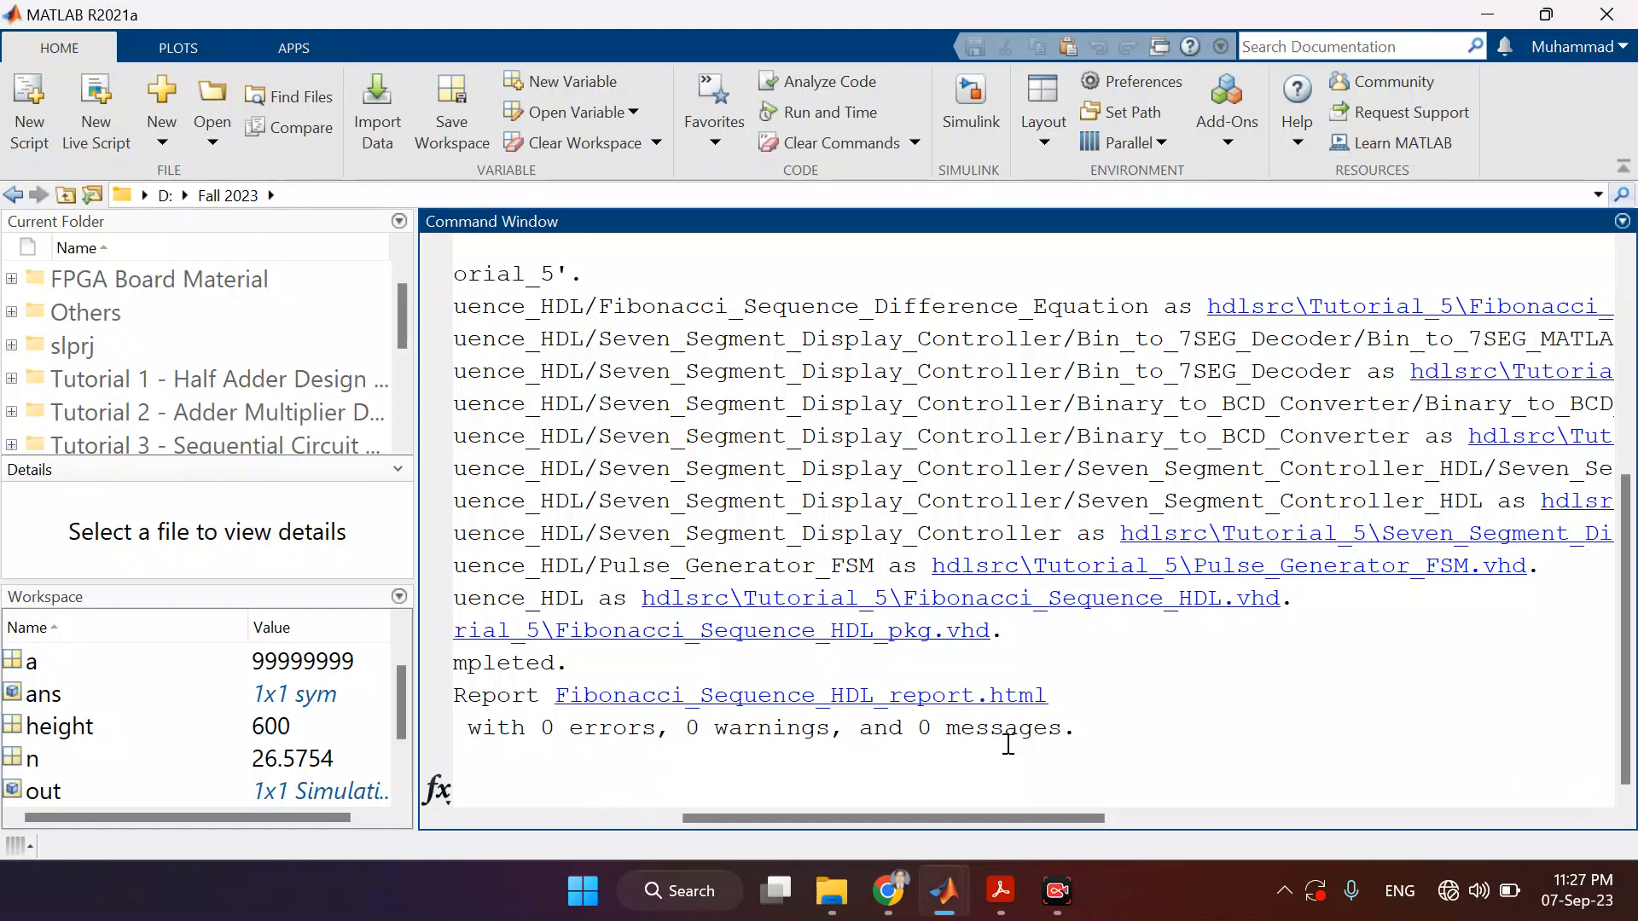
pyautogui.moveTo(945, 819); pyautogui.dragTo(684, 810)
pyautogui.write('clc')
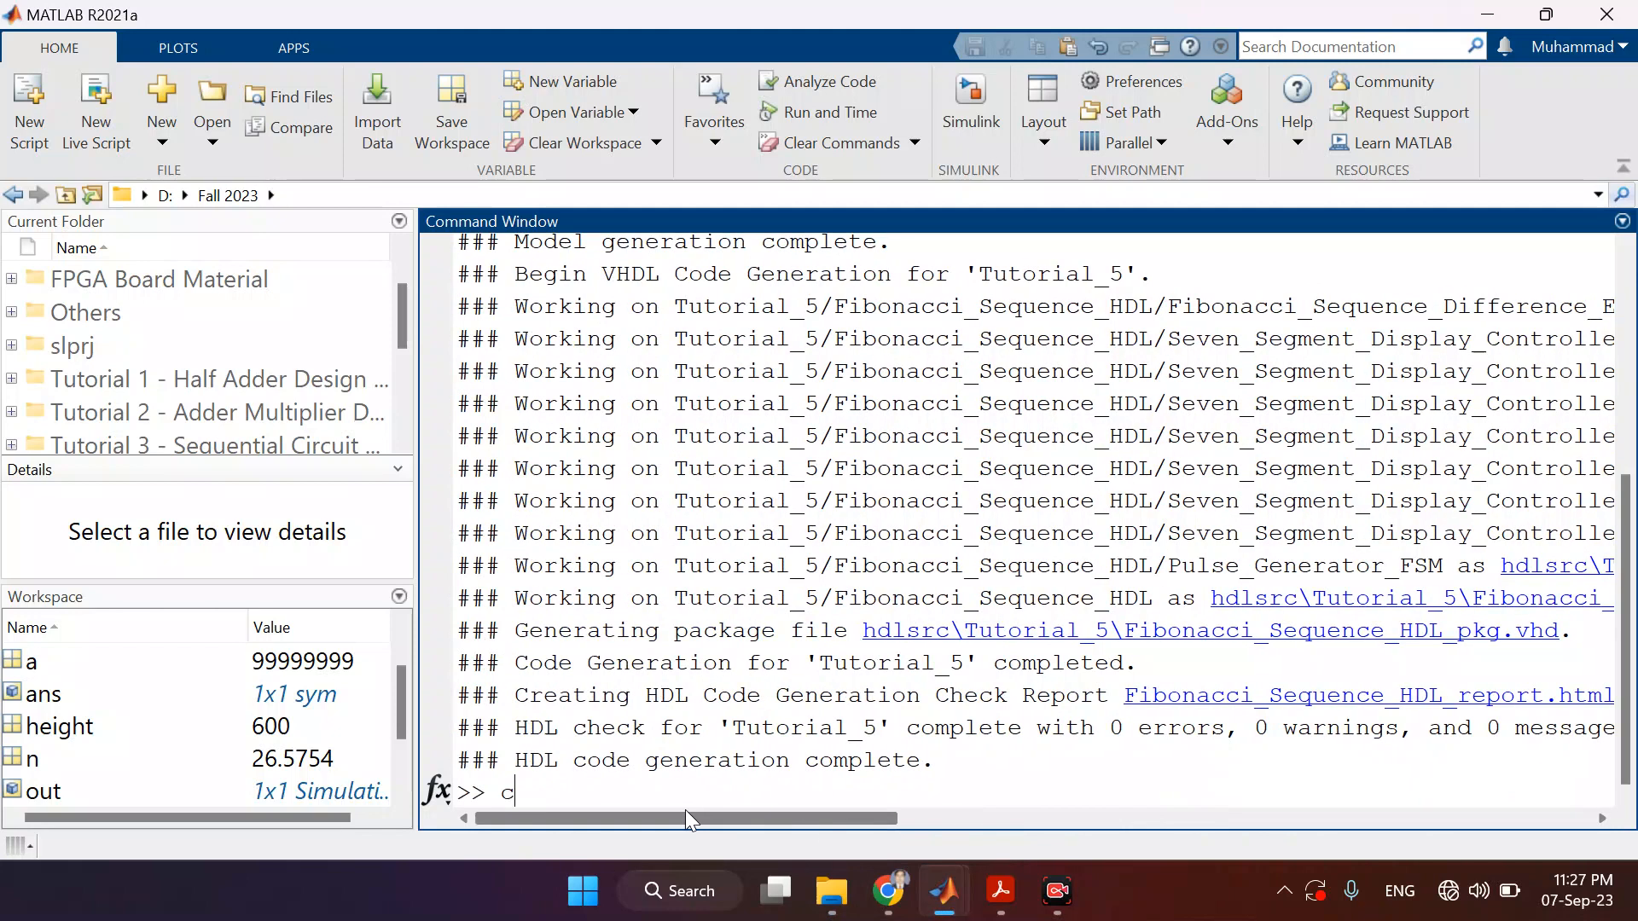
pyautogui.press('Return')
pyautogui.press('Up')
pyautogui.press('Up')
pyautogui.press('Return')
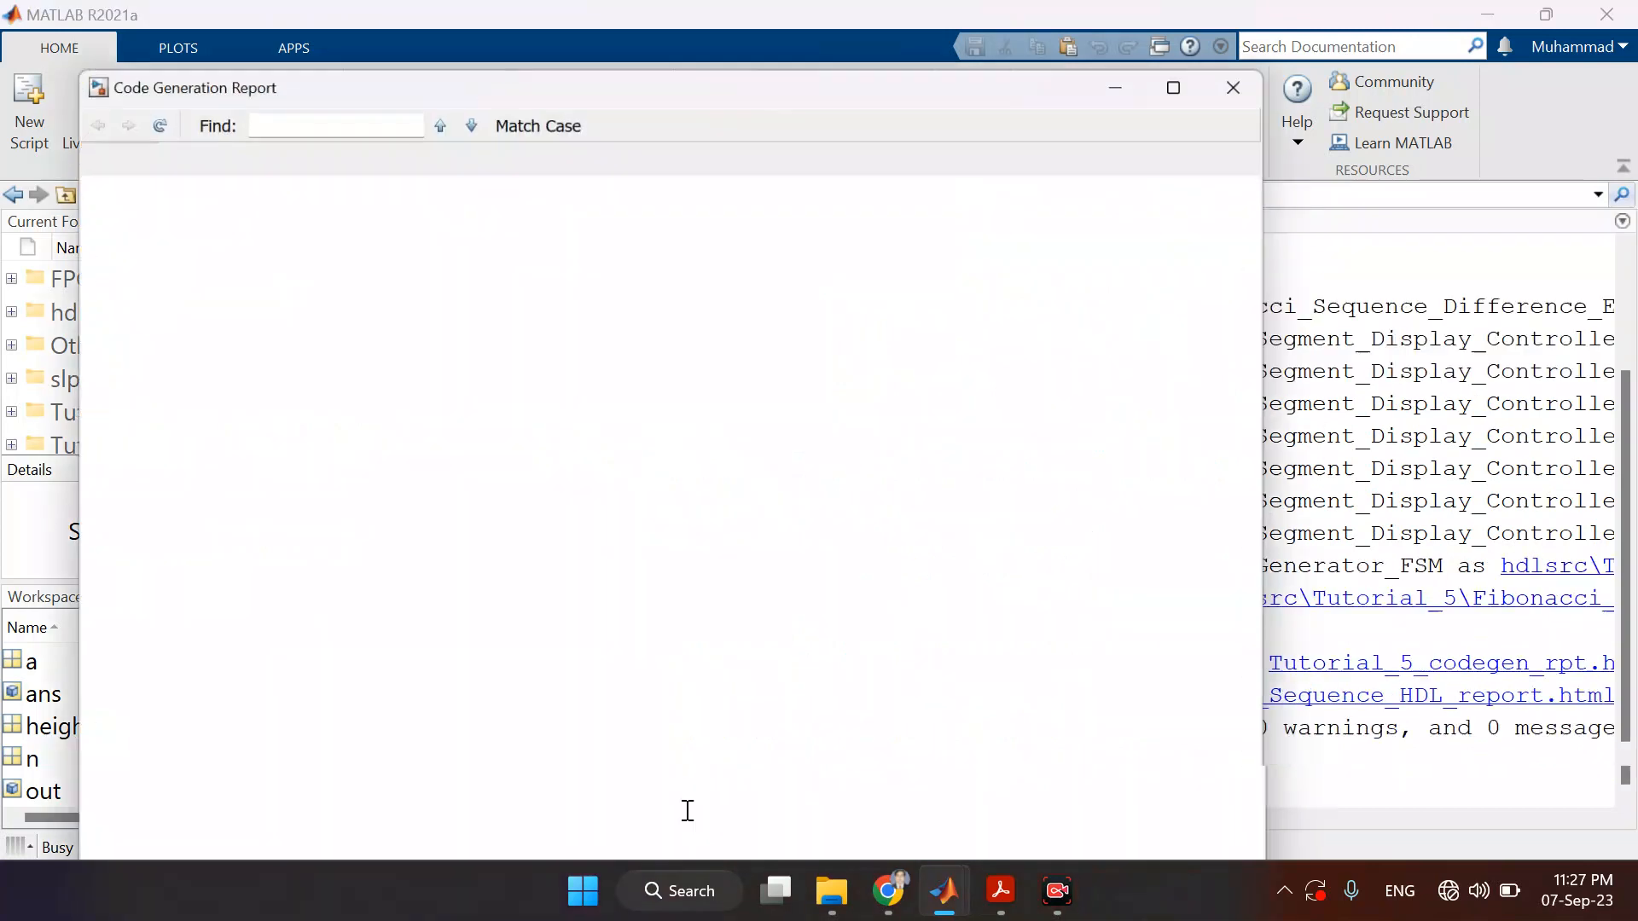
# - Examine Fibonacci_Sequence_Difference_Equation.v and Fibonacci_Sequence_HDL.v in the maximized Code Generation Report, and close the report
pyautogui.click(1179, 89)
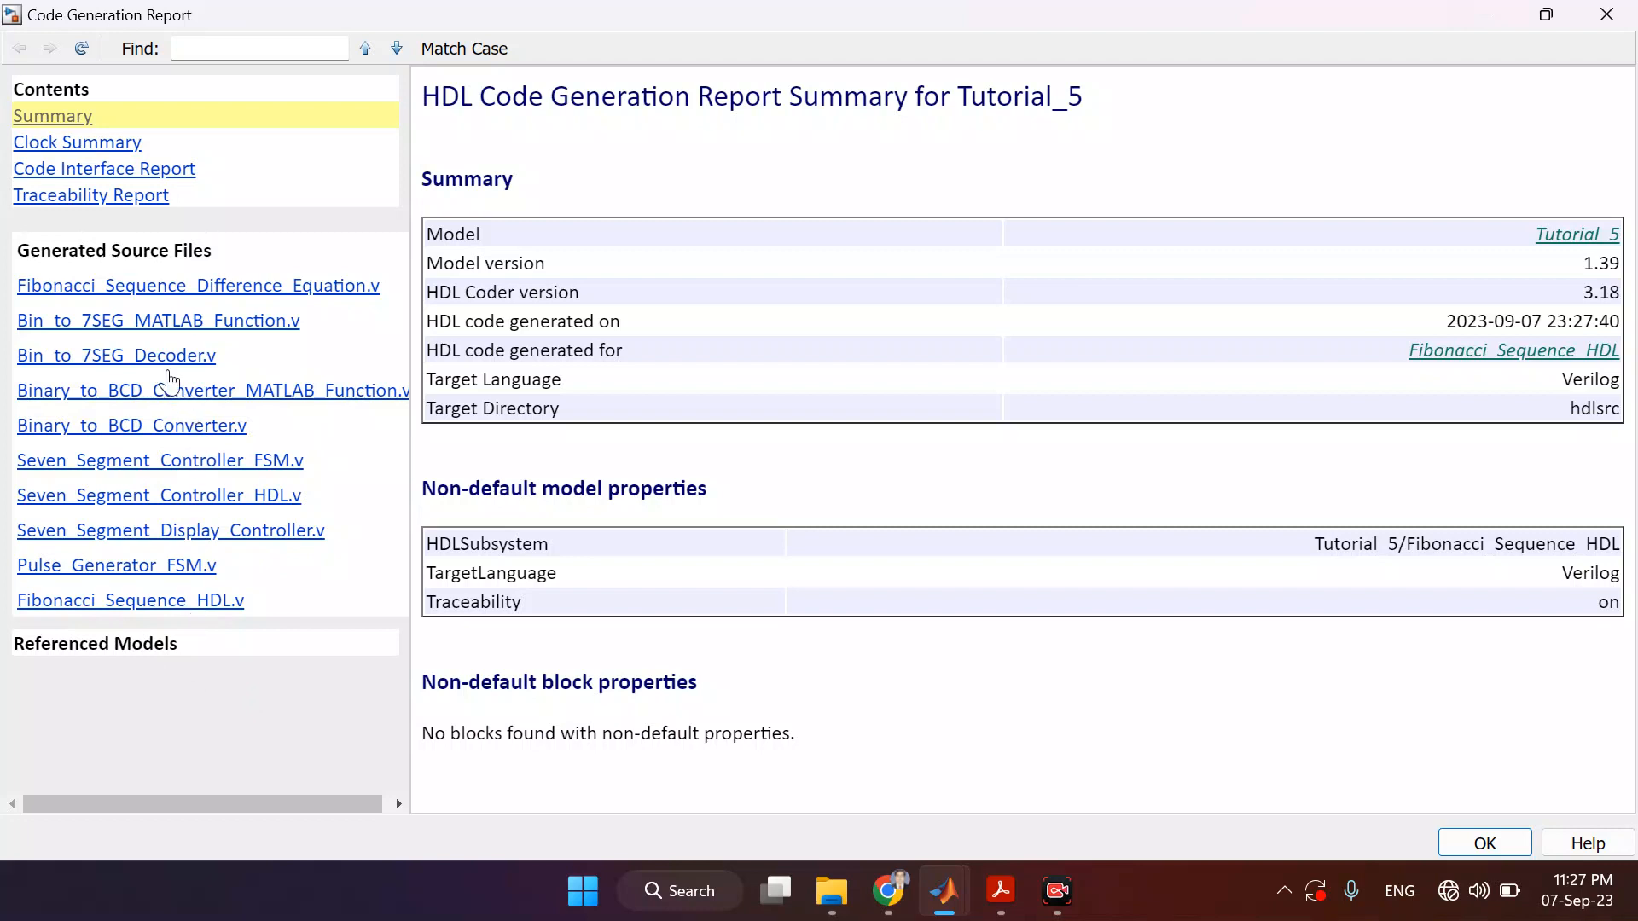
pyautogui.click(300, 292)
pyautogui.moveTo(1611, 128); pyautogui.dragTo(1635, 638)
pyautogui.moveTo(1635, 574); pyautogui.dragTo(1633, 290)
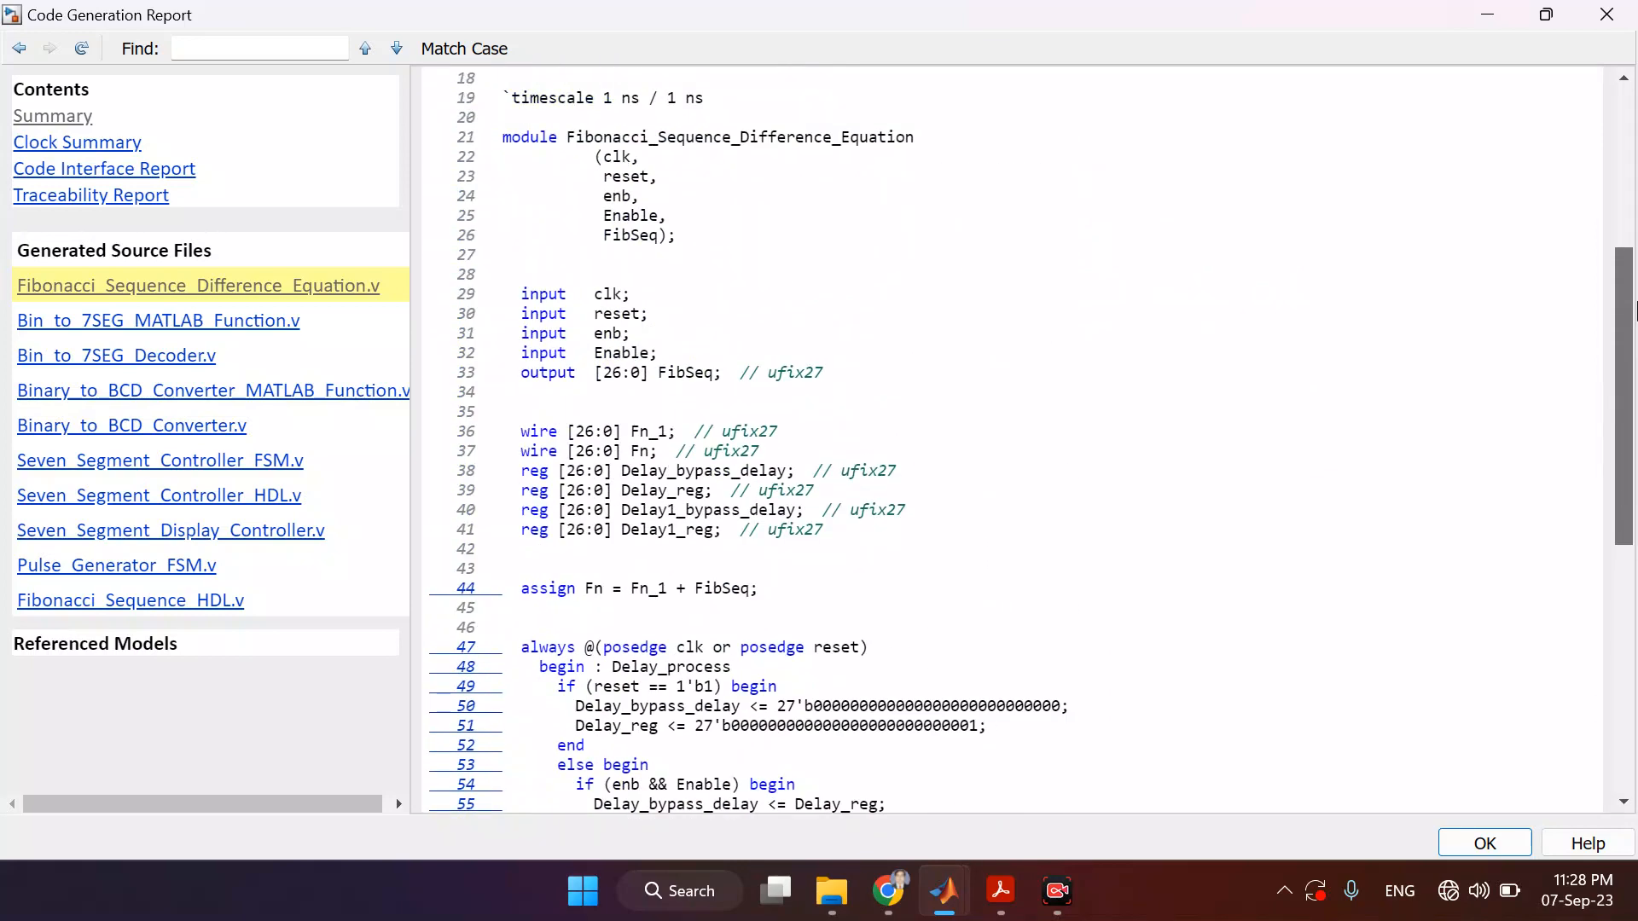
pyautogui.click(189, 601)
pyautogui.click(1630, 557)
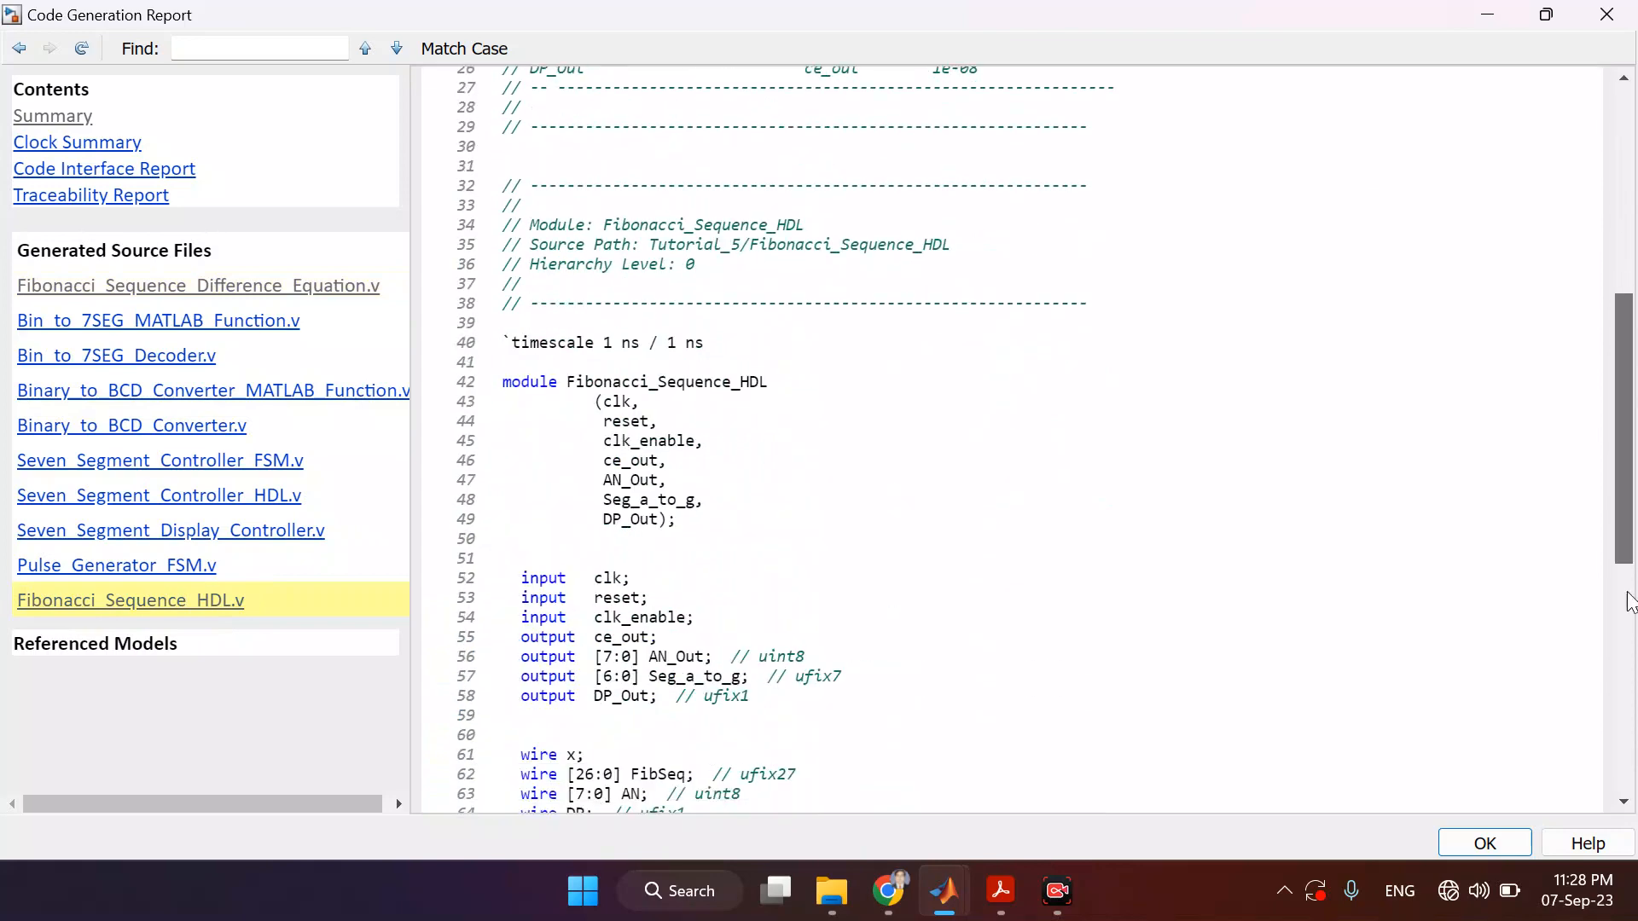
pyautogui.click(1631, 680)
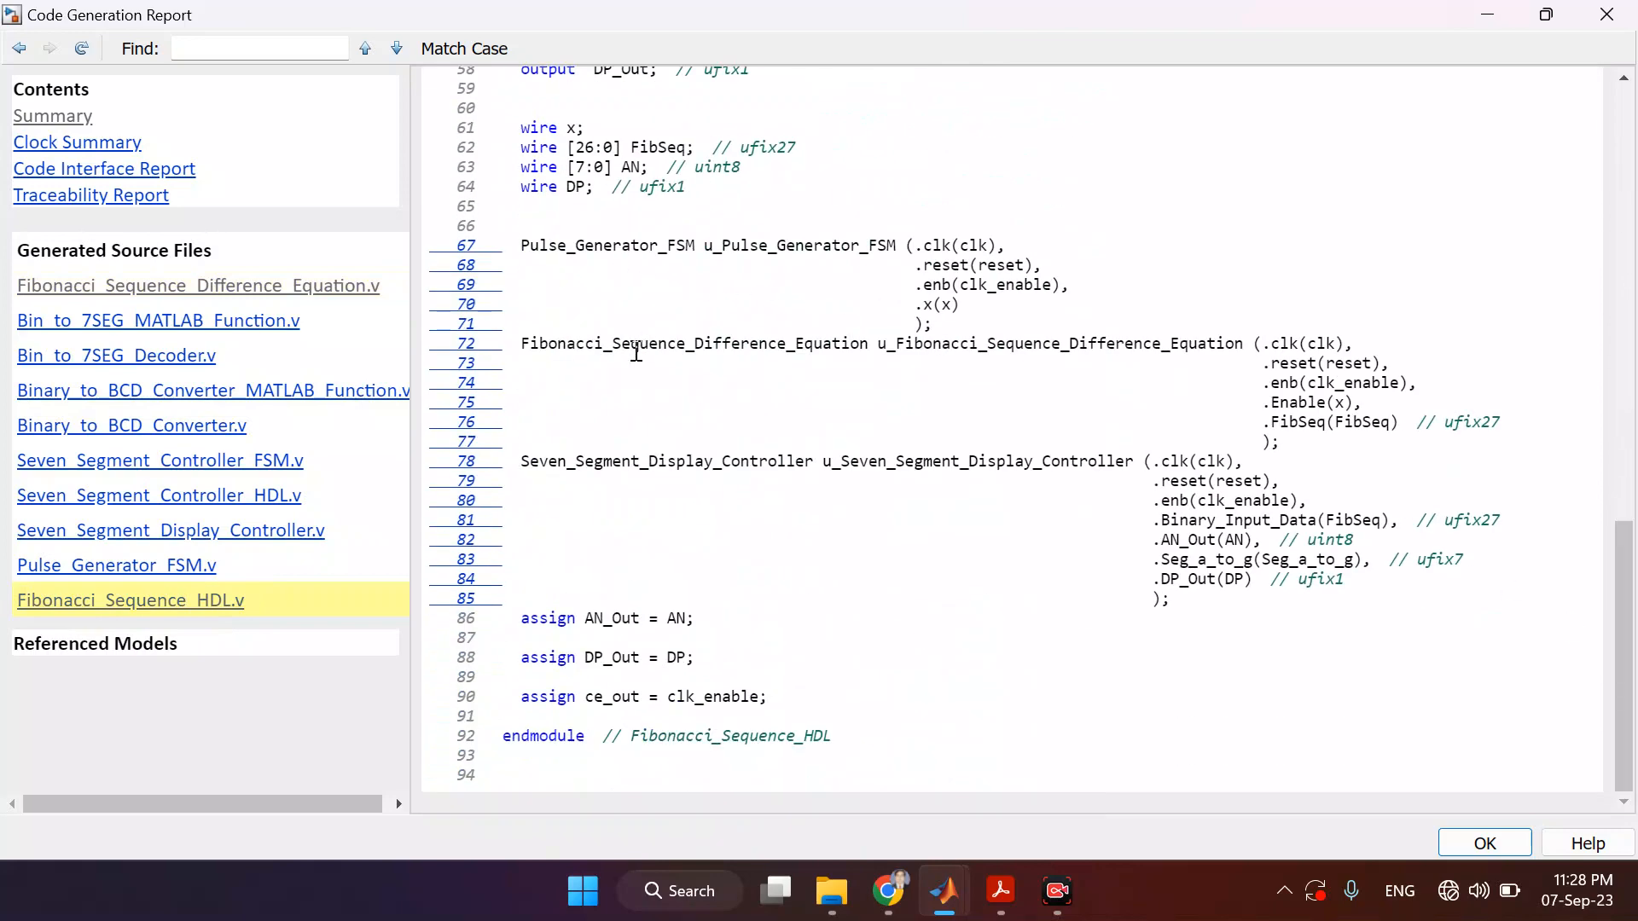
pyautogui.moveTo(637, 352); pyautogui.dragTo(920, 354)
pyautogui.click(900, 454)
pyautogui.click(1609, 13)
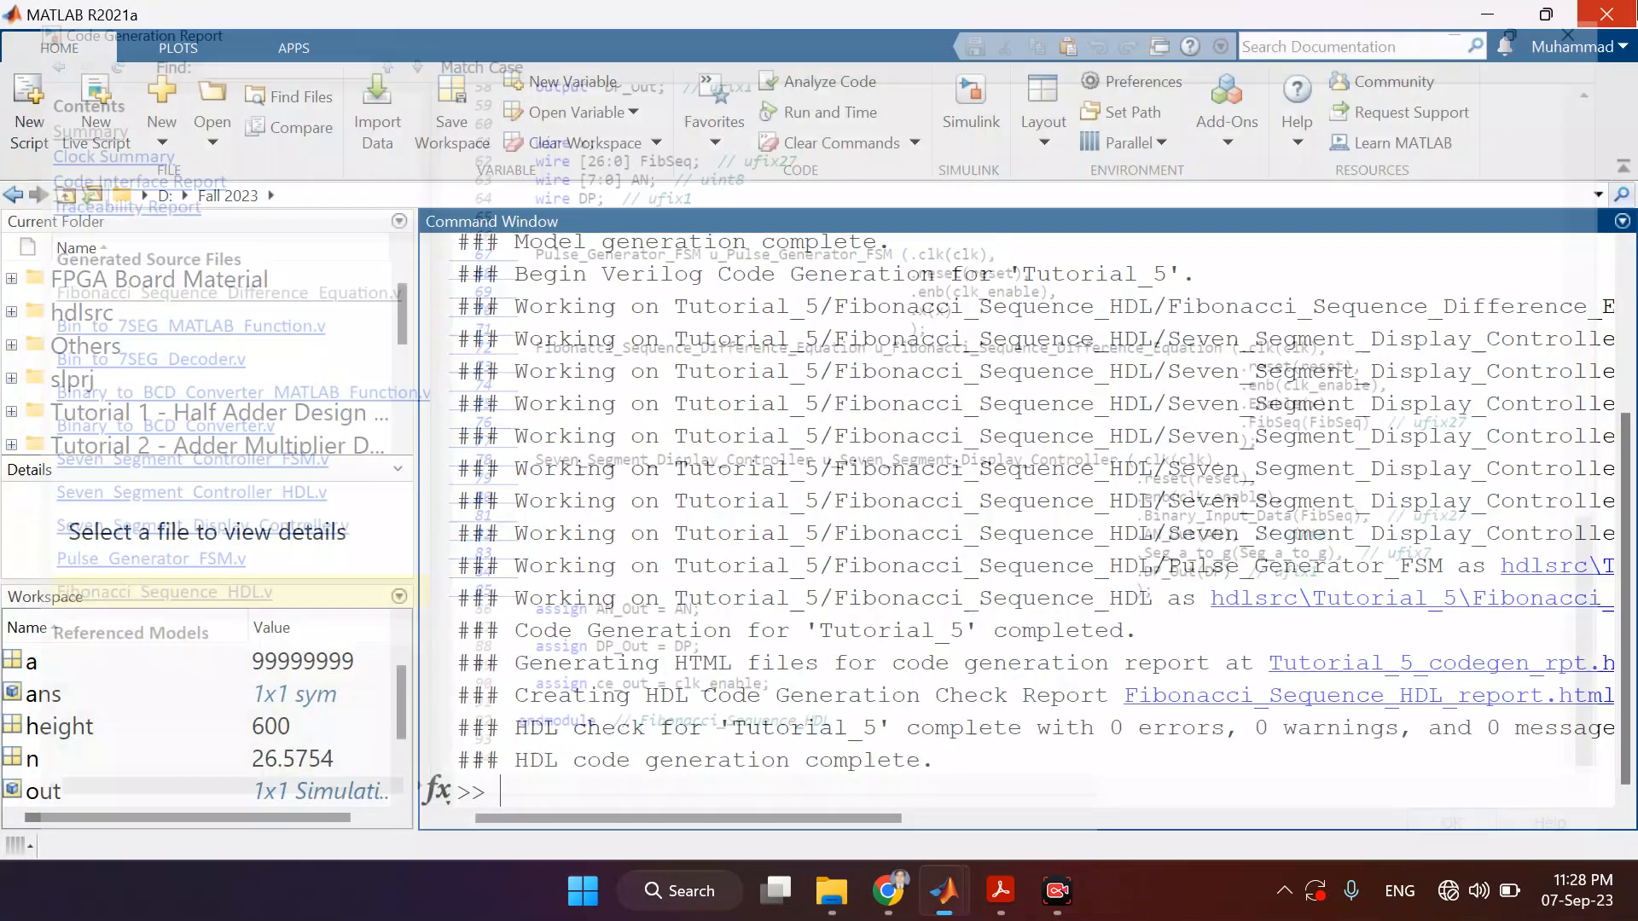
# - Close the my_T4 model and the HDL Coder Library Browser
pyautogui.moveTo(946, 892)
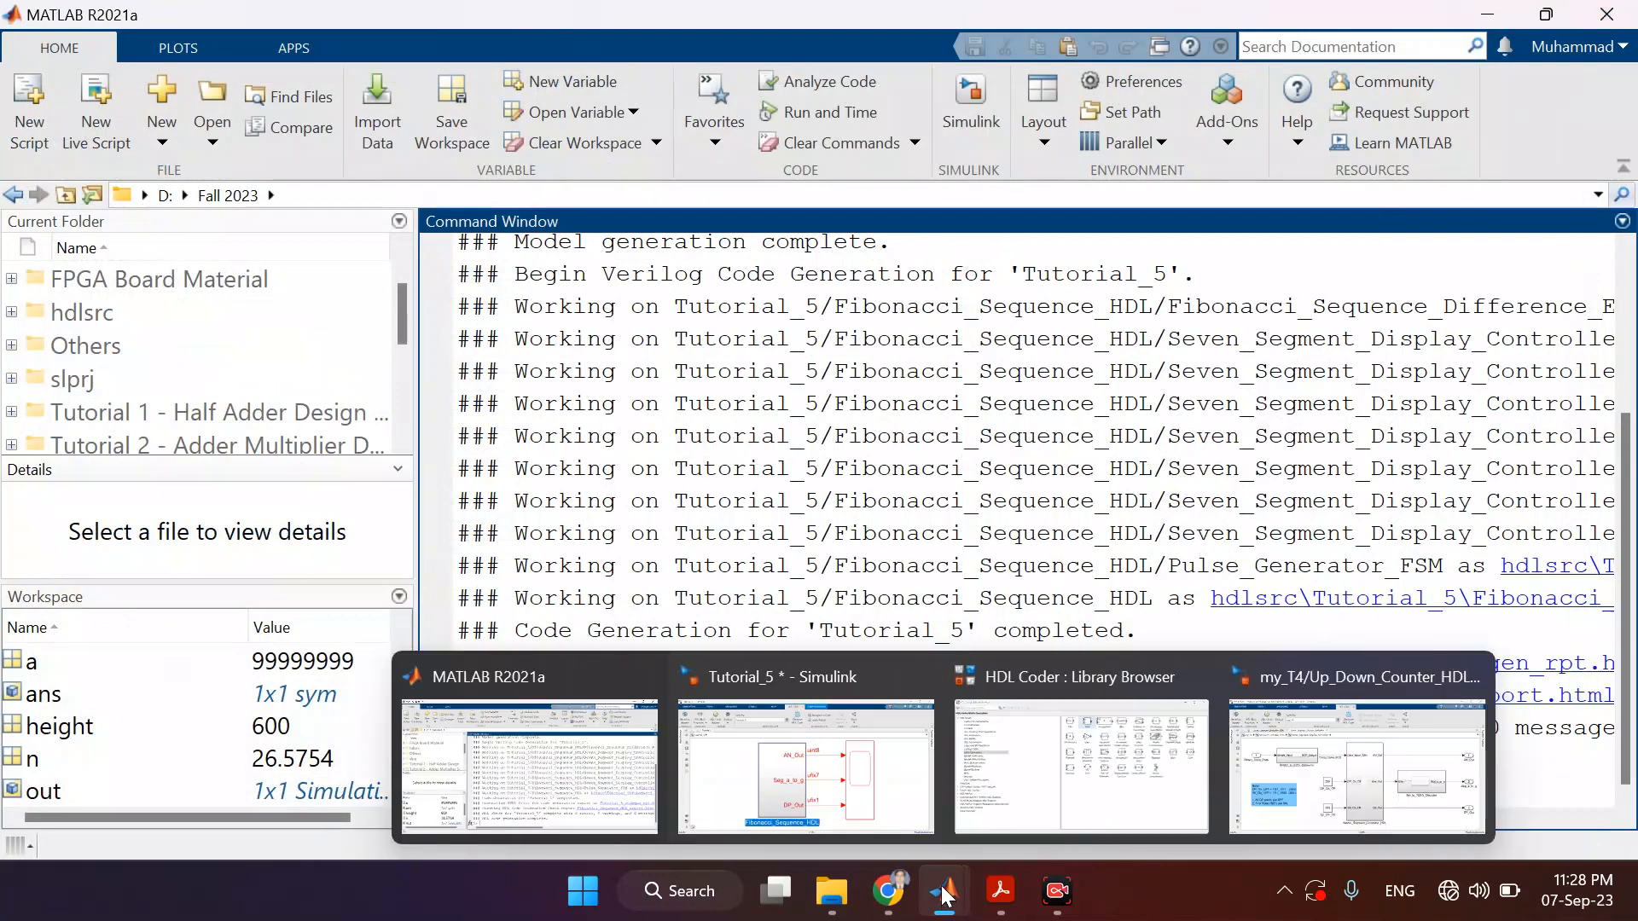
pyautogui.click(1365, 704)
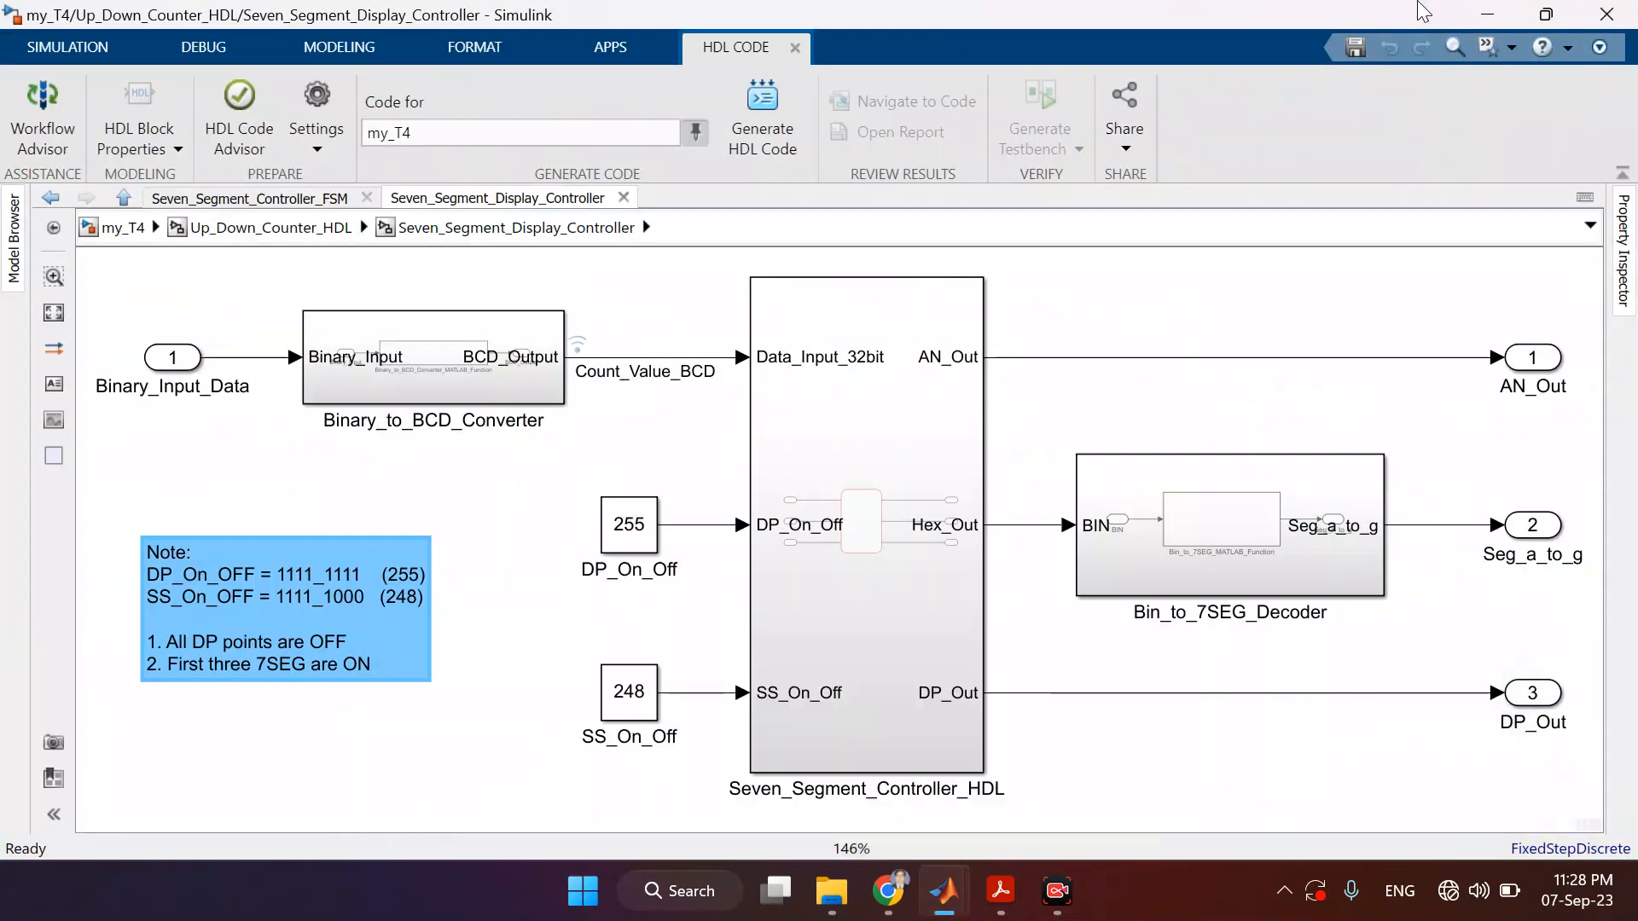
pyautogui.click(1607, 14)
pyautogui.moveTo(985, 912)
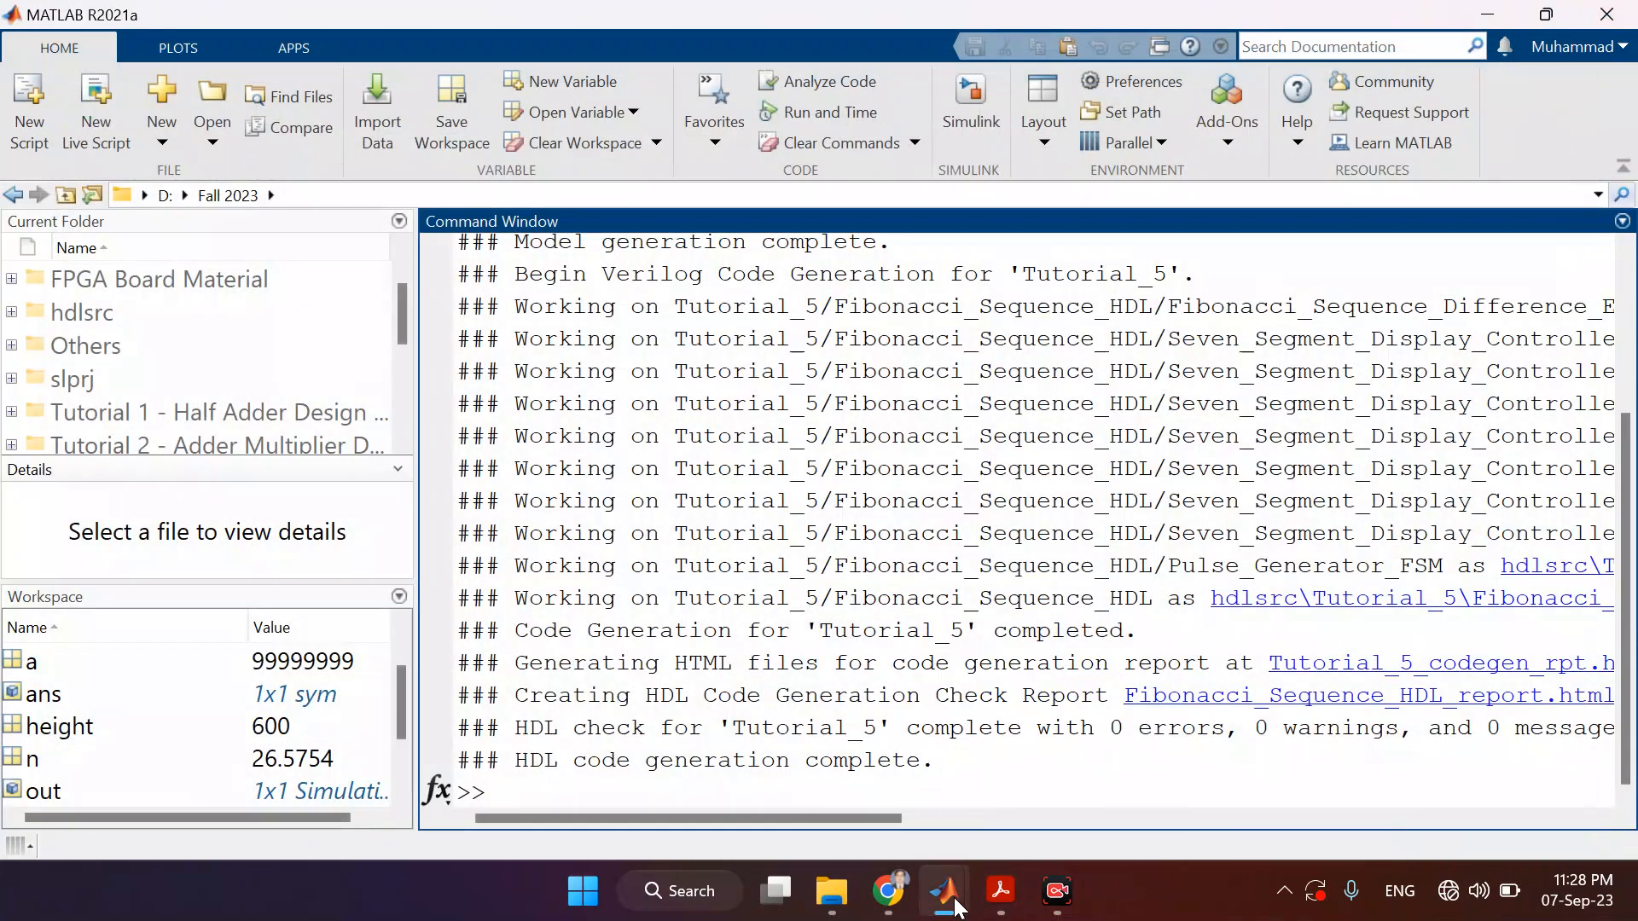
pyautogui.moveTo(945, 892)
pyautogui.click(1220, 735)
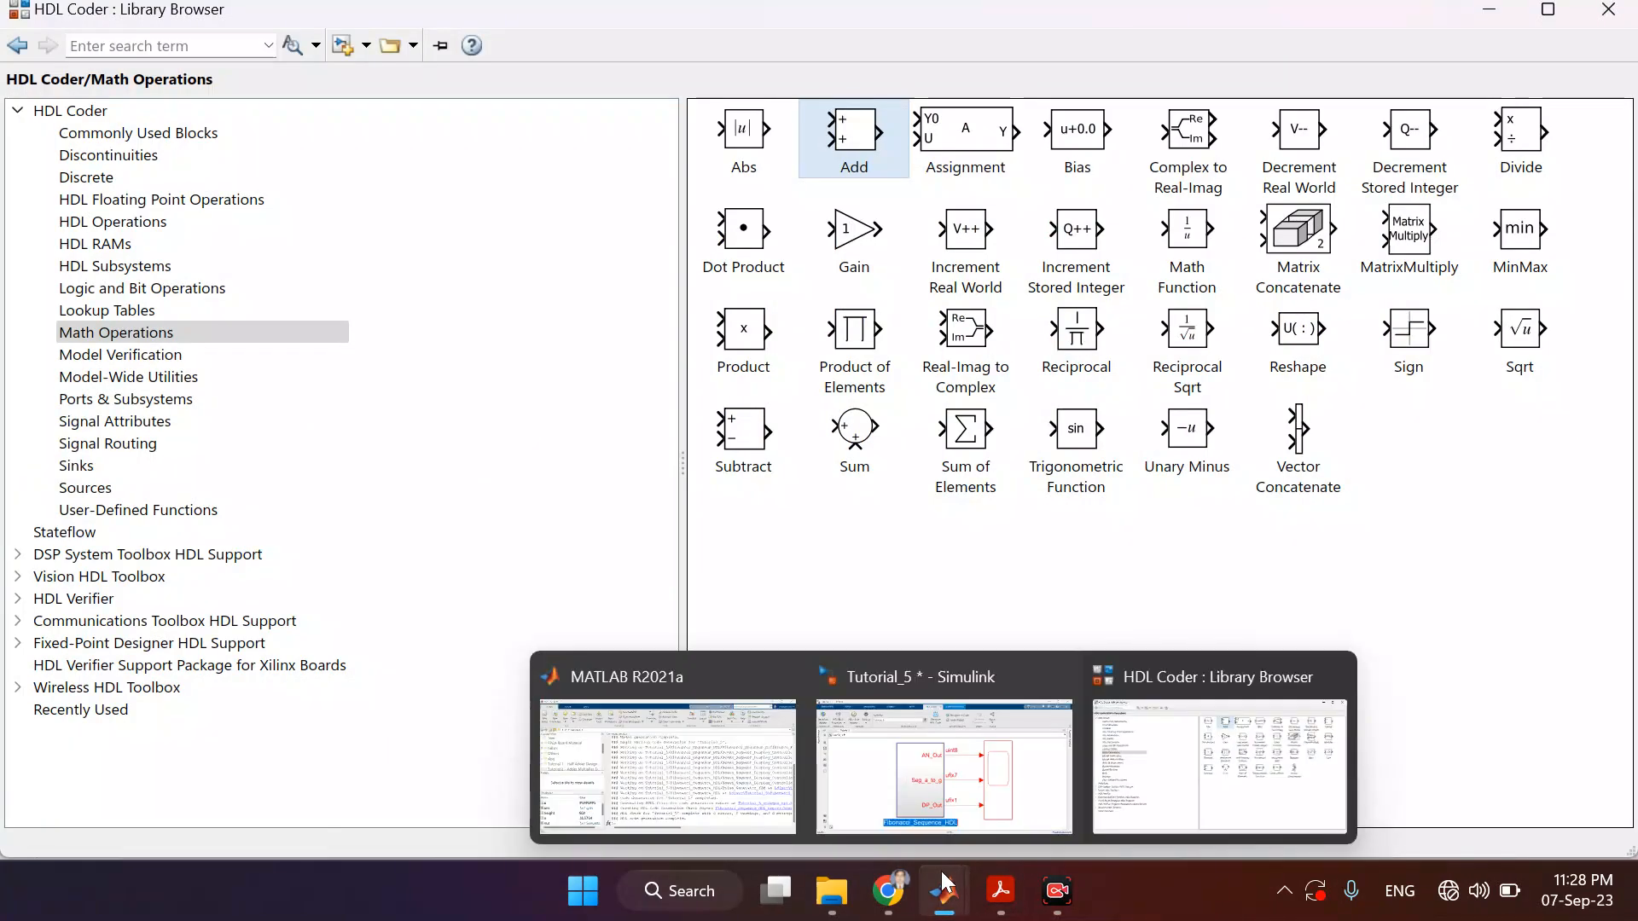
# - Return to the Tutorial_5 model in Simulink and save it
pyautogui.click(917, 802)
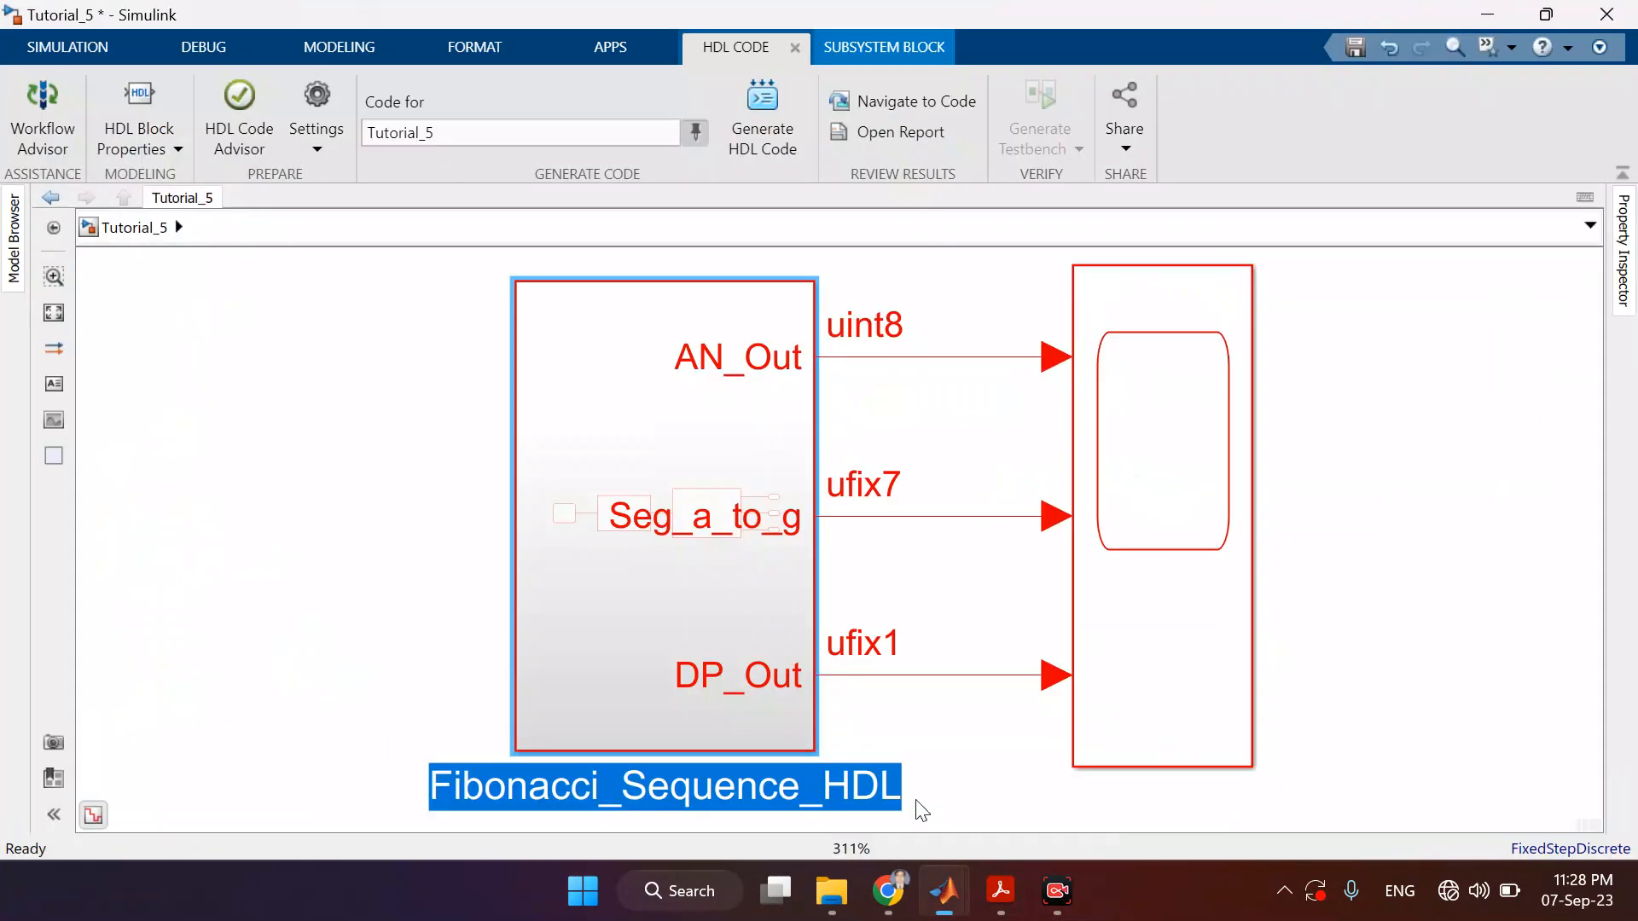
pyautogui.click(106, 46)
pyautogui.click(85, 115)
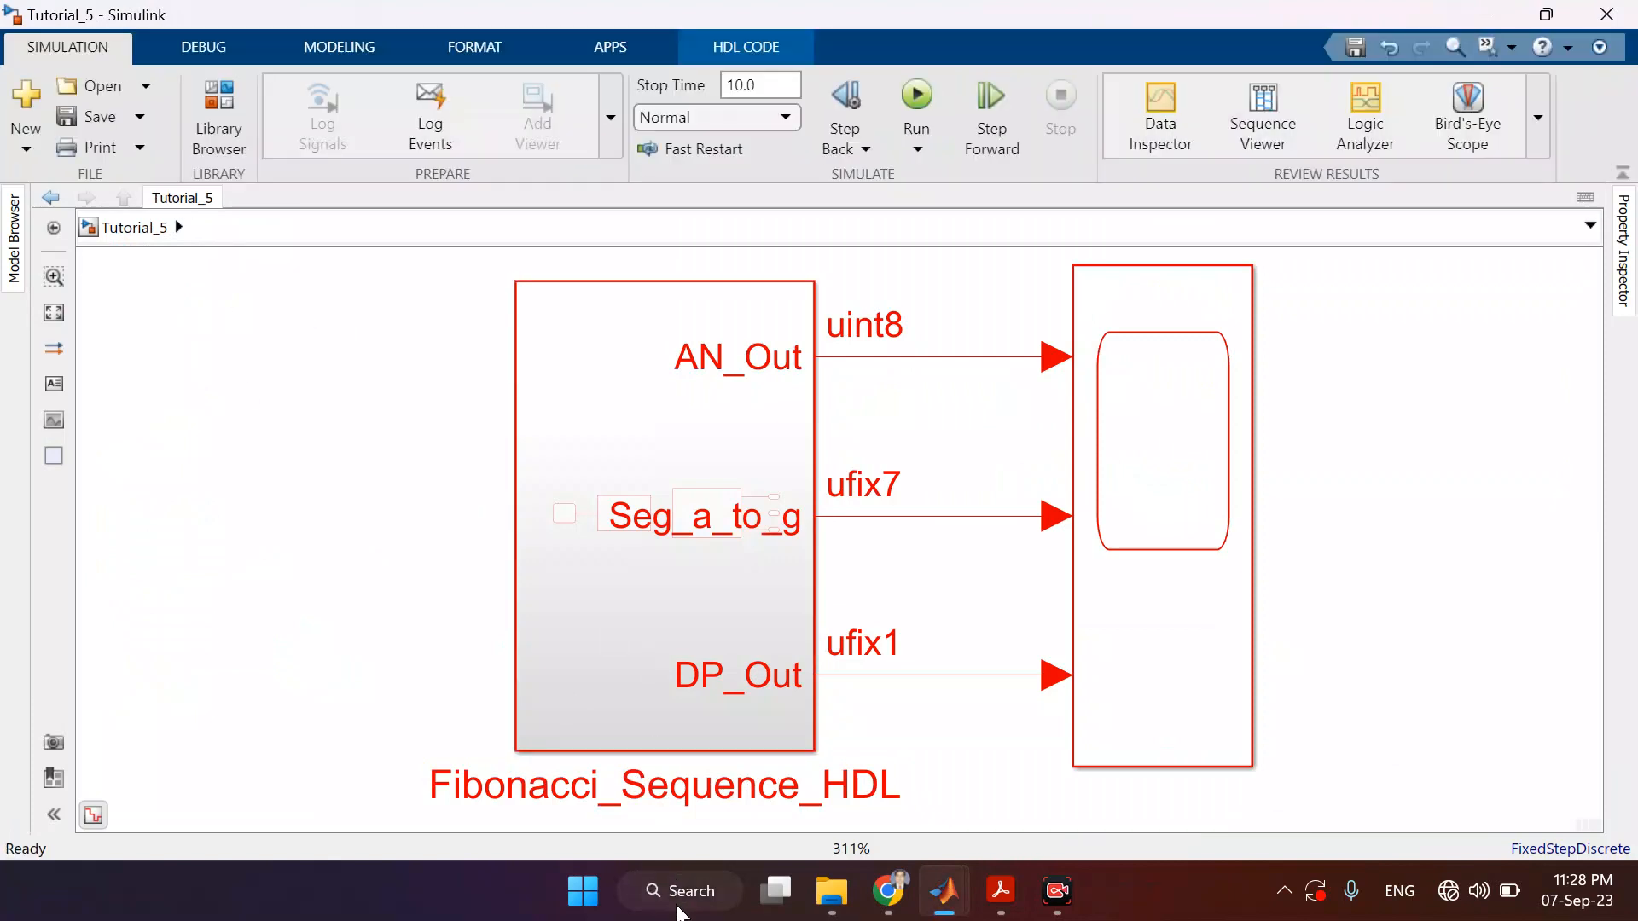
# - Launch Vivado 2018.2 and bring its start window to the front
pyautogui.click(680, 896)
pyautogui.click(515, 248)
pyautogui.click(834, 904)
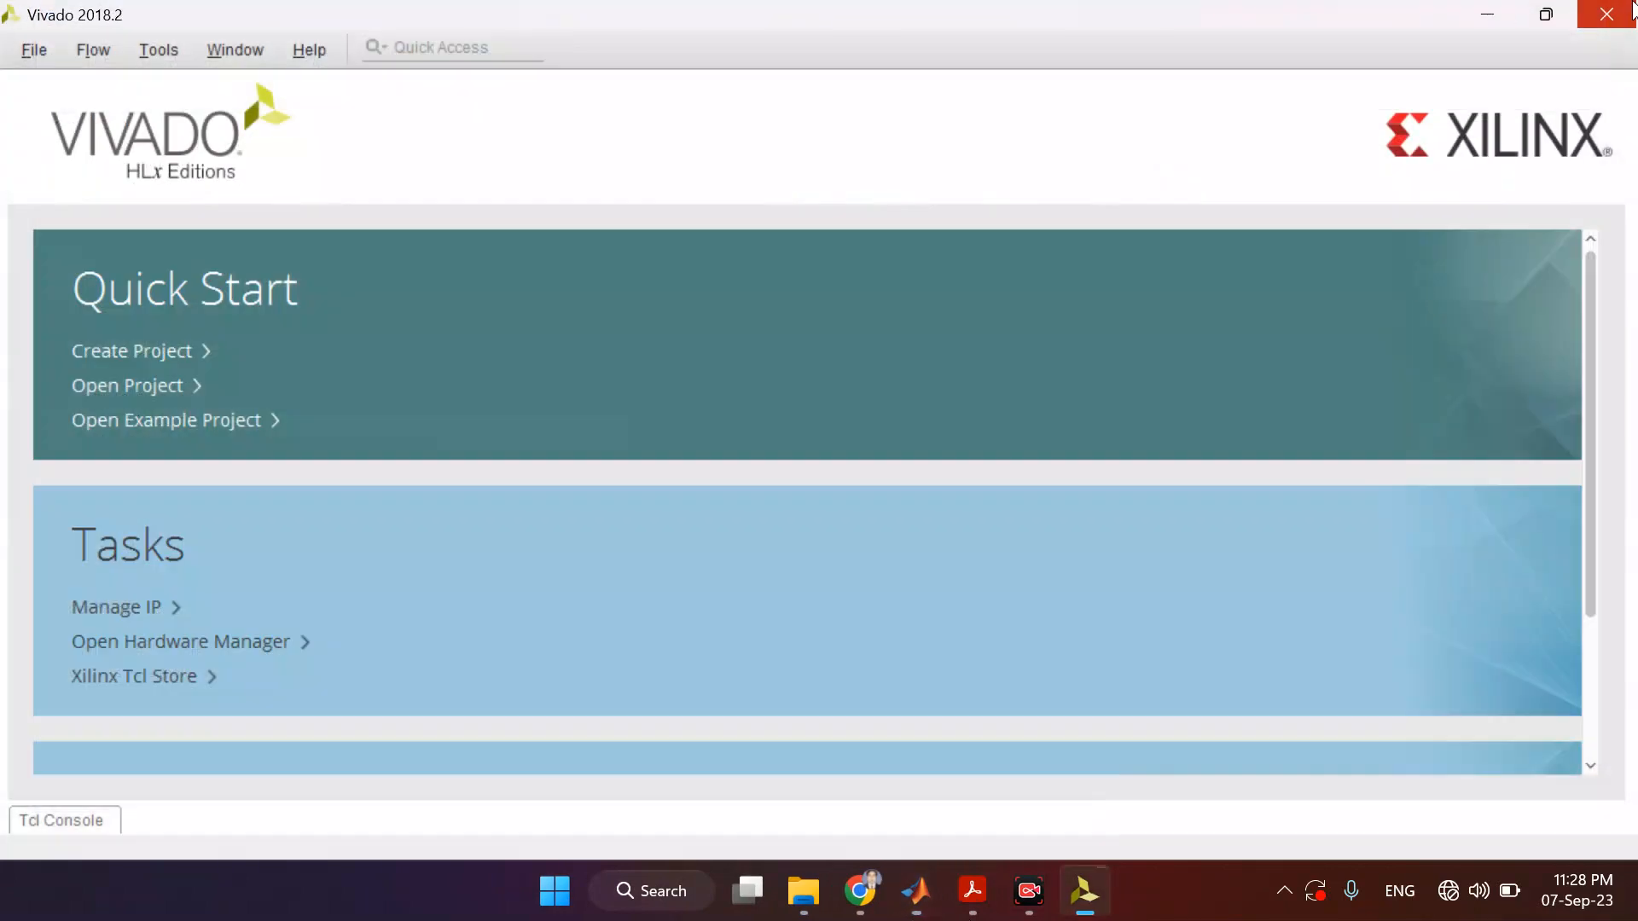
pyautogui.click(1081, 892)
pyautogui.click(1082, 892)
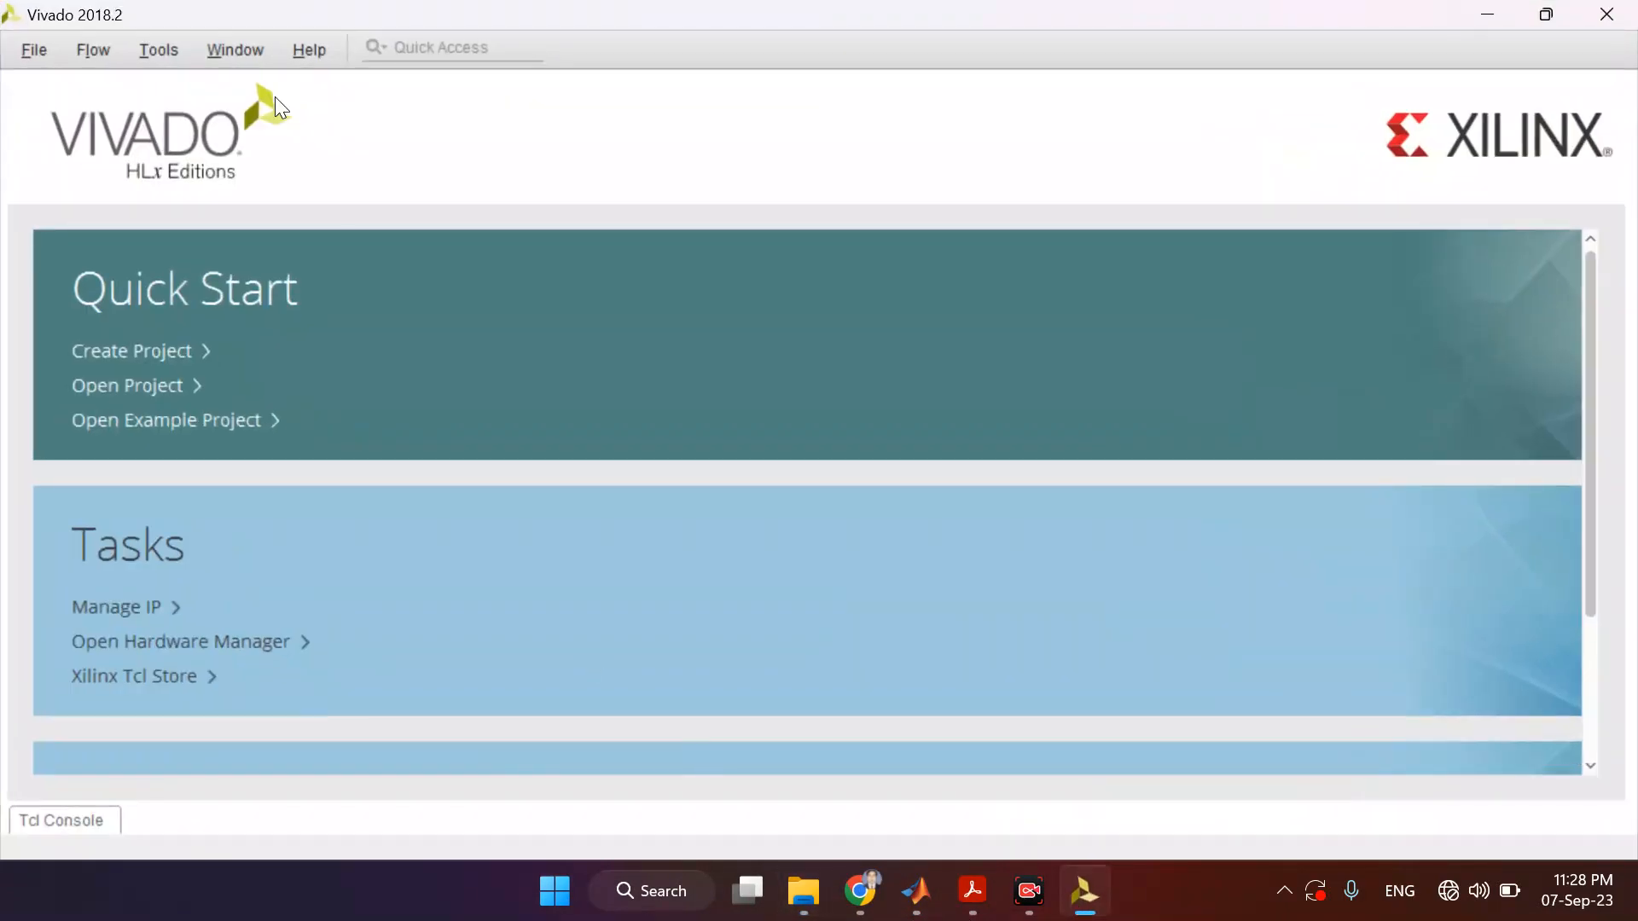
# - Start a new Vivado project and name it Fibonacci_Sequence_HDL, copying the name from the subsystem in the Tutorial_5 Simulink model
pyautogui.click(34, 49)
pyautogui.moveTo(149, 95)
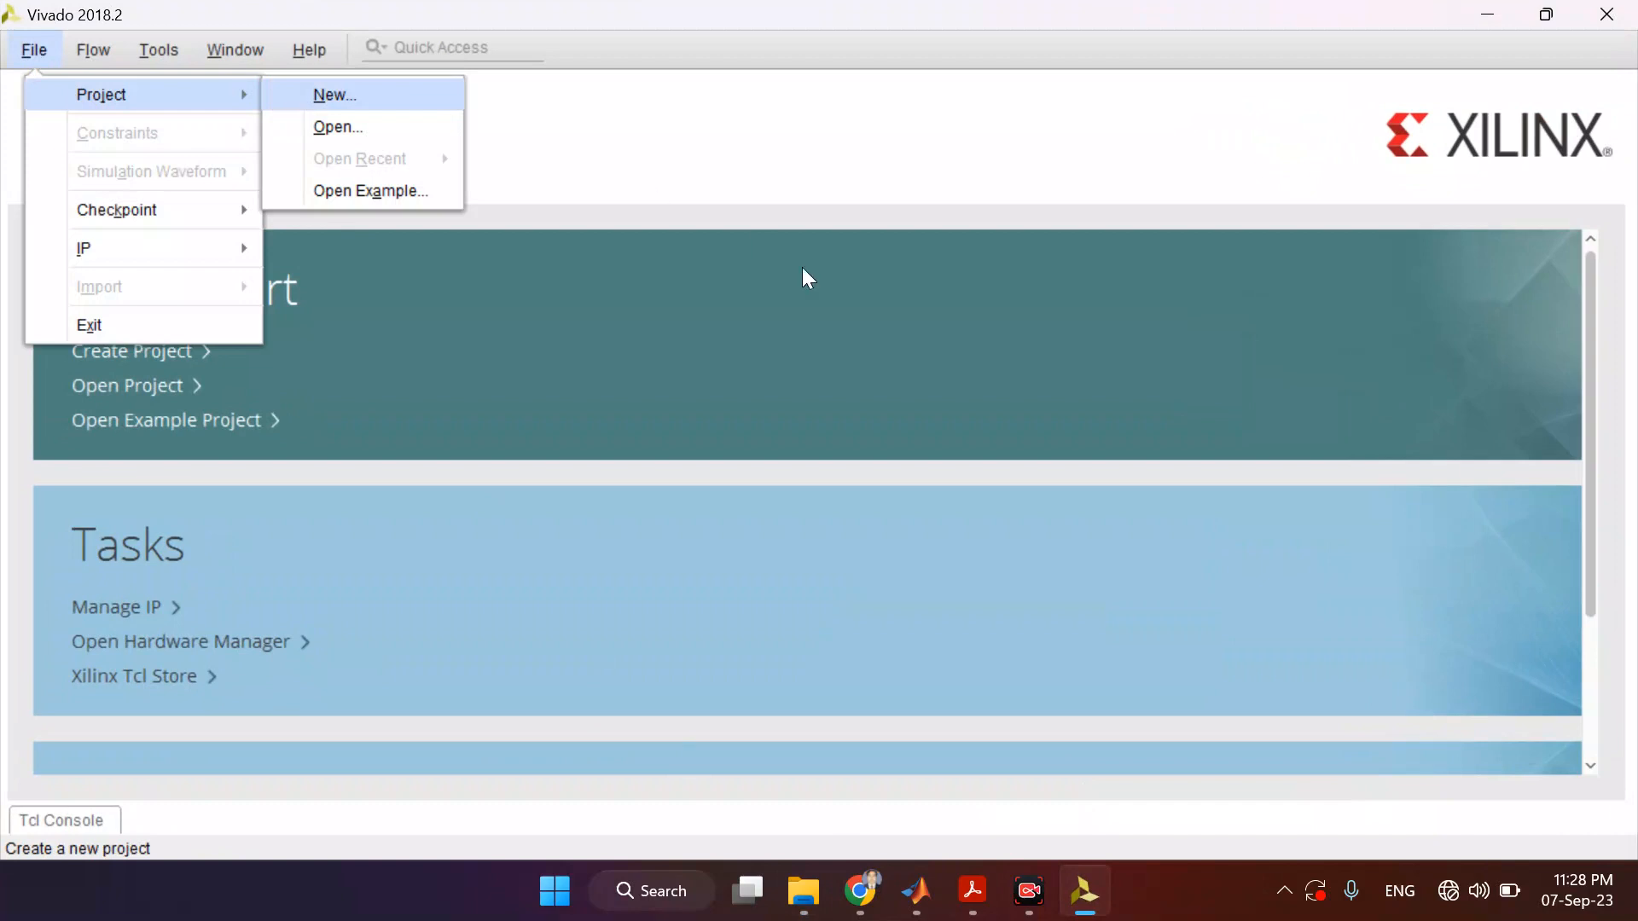
pyautogui.press('Return')
pyautogui.click(947, 820)
pyautogui.moveTo(917, 892)
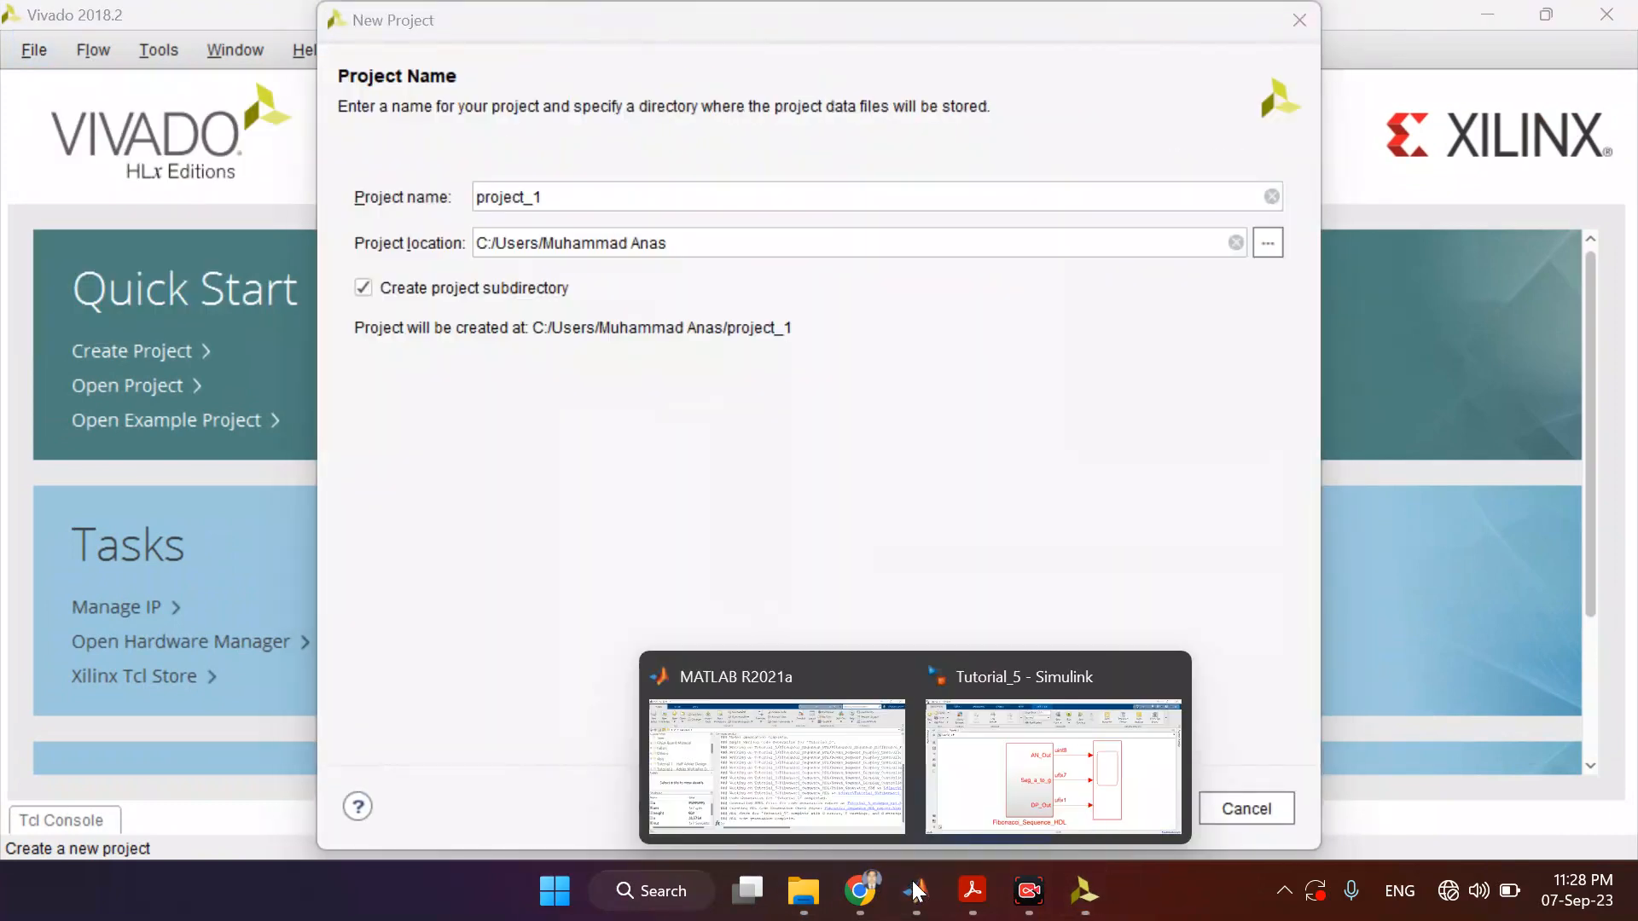
pyautogui.click(1051, 750)
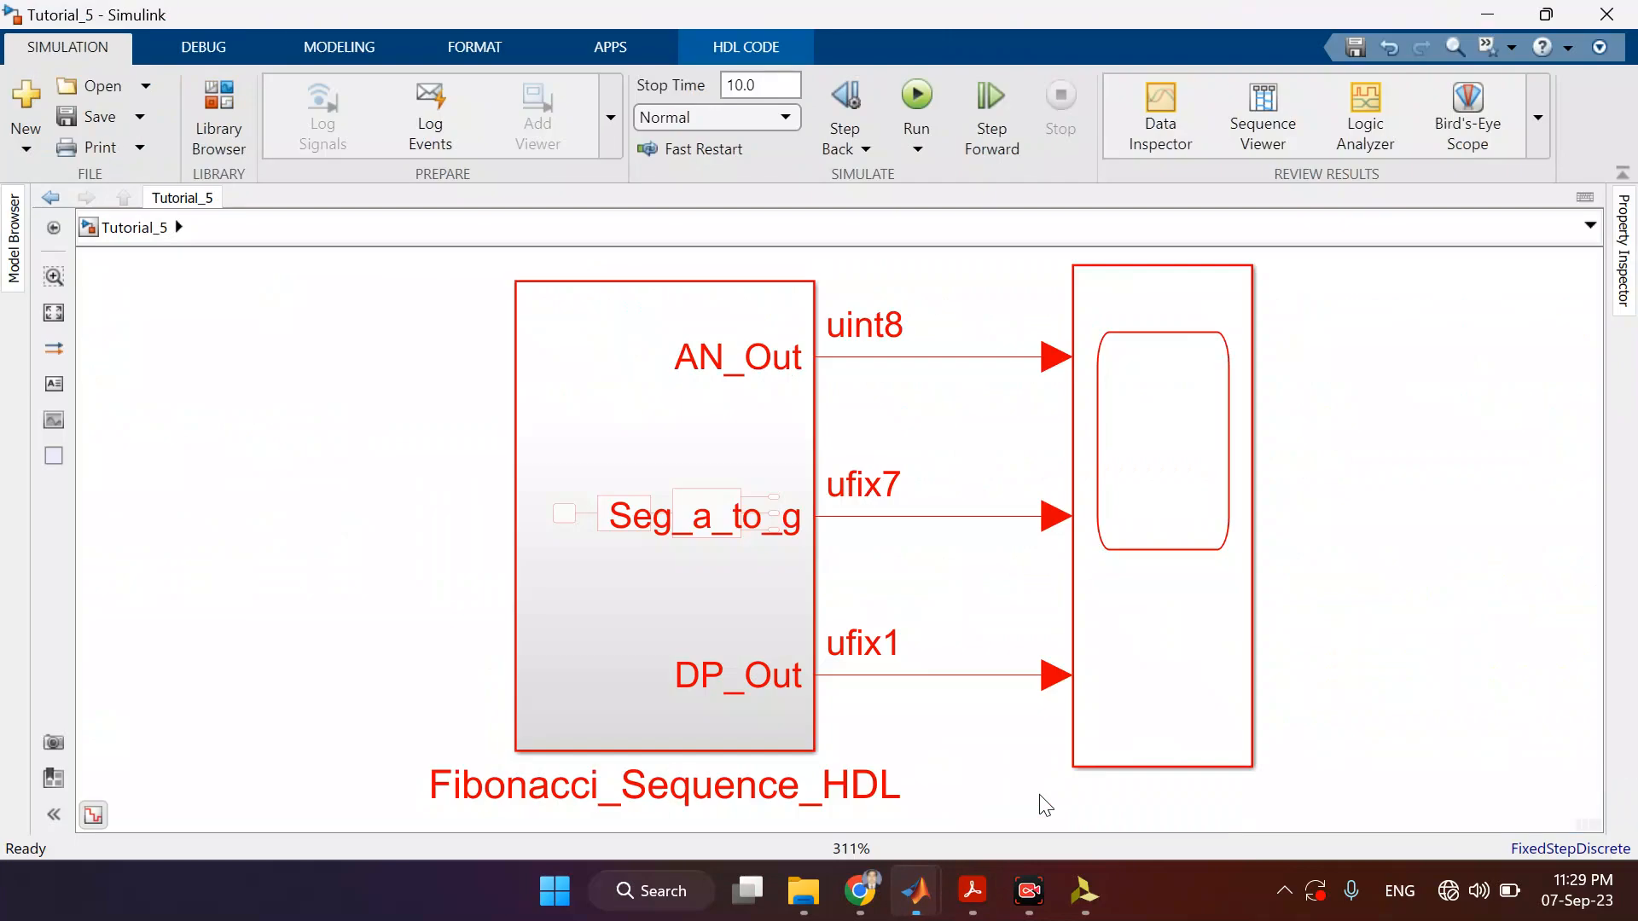
pyautogui.doubleClick(823, 791)
pyautogui.hotkey('ctrl', 'c')
pyautogui.click(1064, 881)
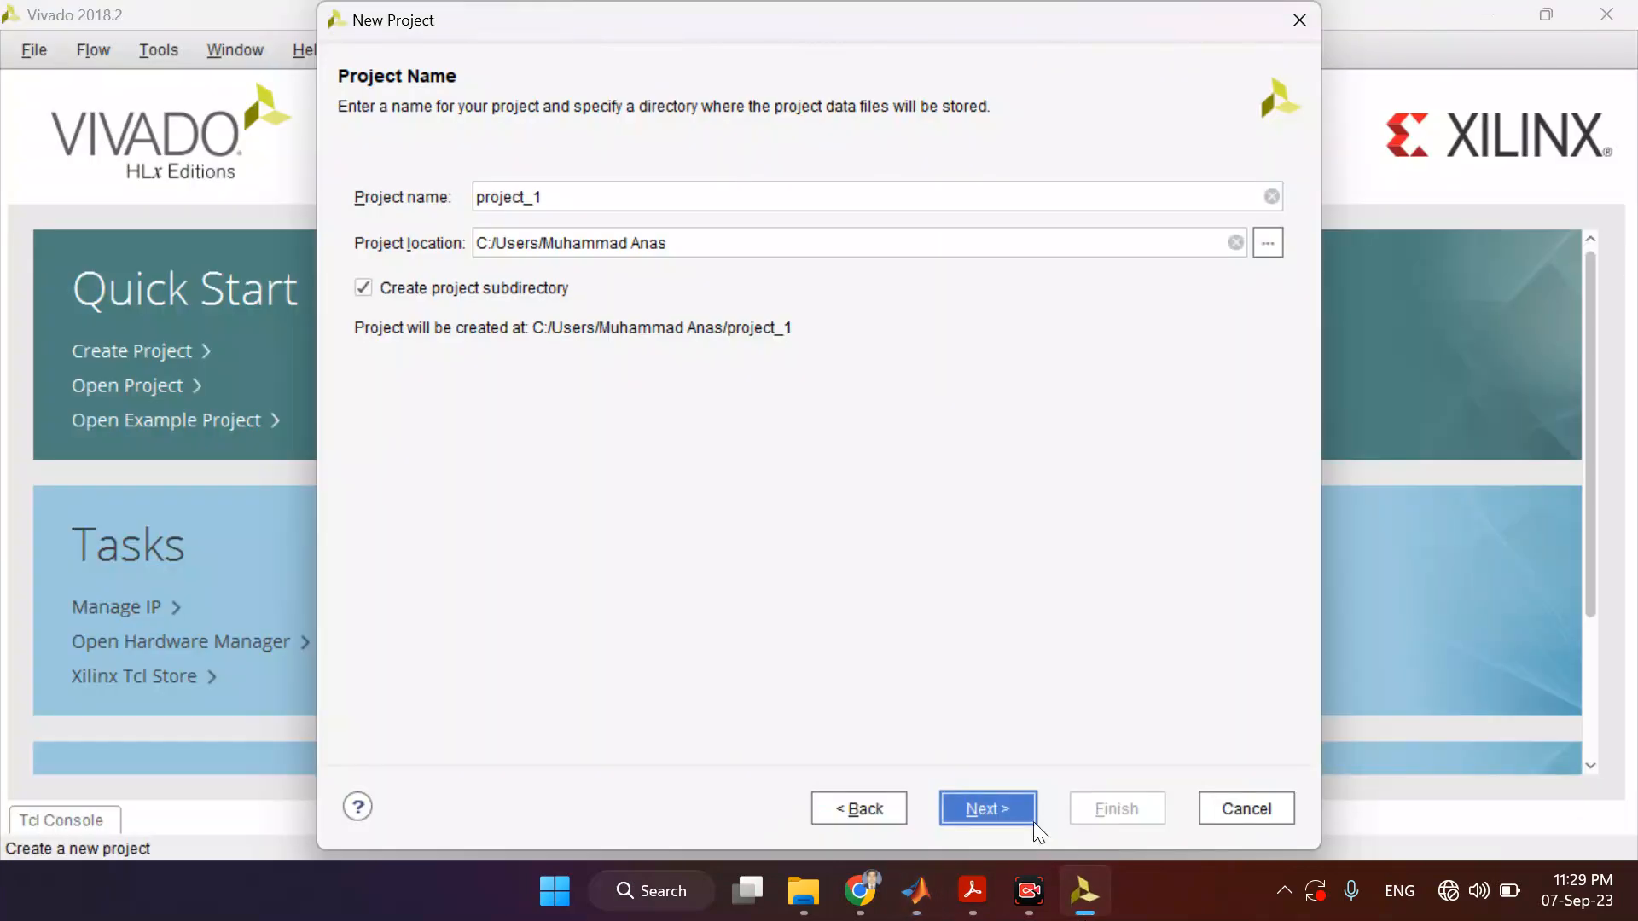
pyautogui.moveTo(571, 198); pyautogui.dragTo(403, 178)
pyautogui.hotkey('ctrl', 'v')
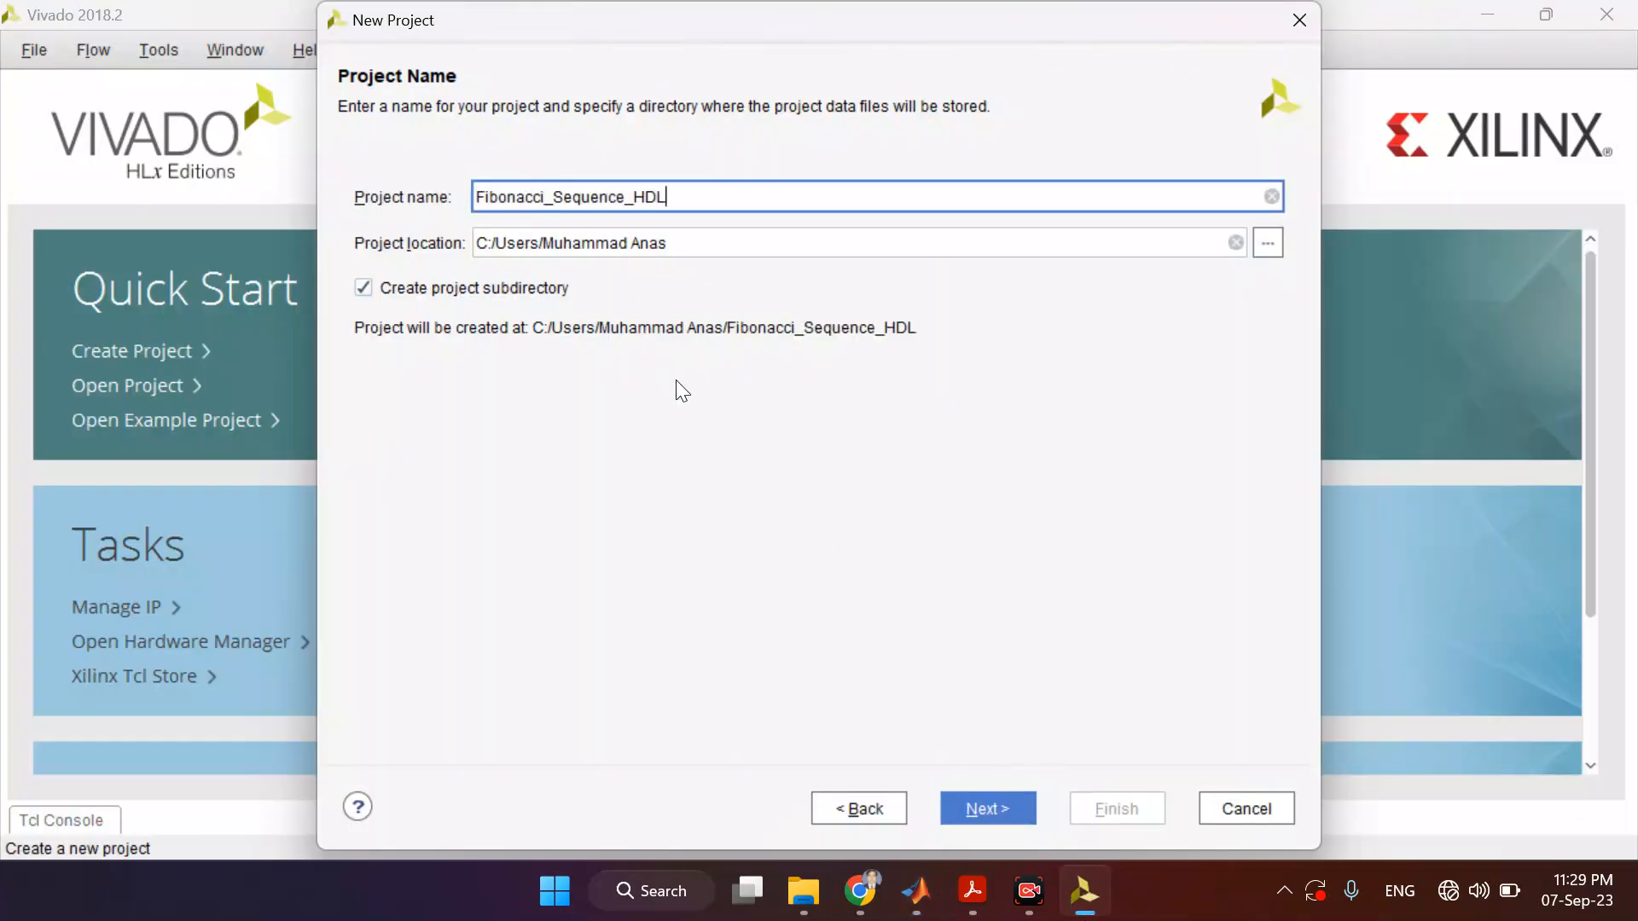
# - Set the project location to D:\Fall 2023, copying the path from File Explorer, and continue the wizard to the Add Sources page
pyautogui.click(803, 890)
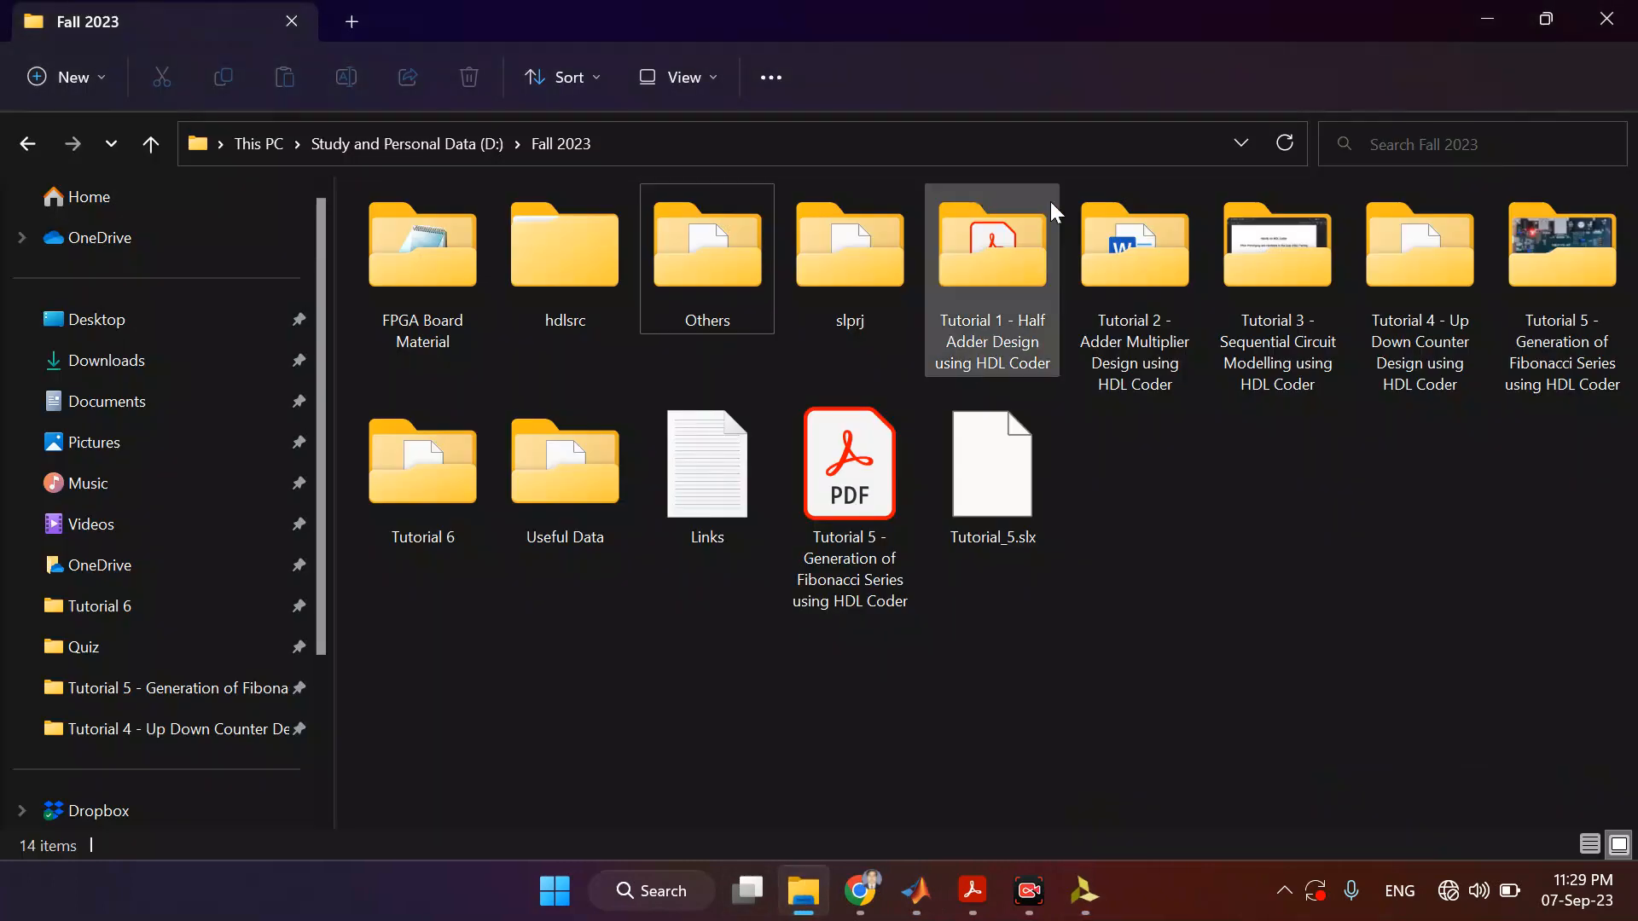
pyautogui.click(1052, 146)
pyautogui.hotkey('ctrl', 'c')
pyautogui.click(1084, 891)
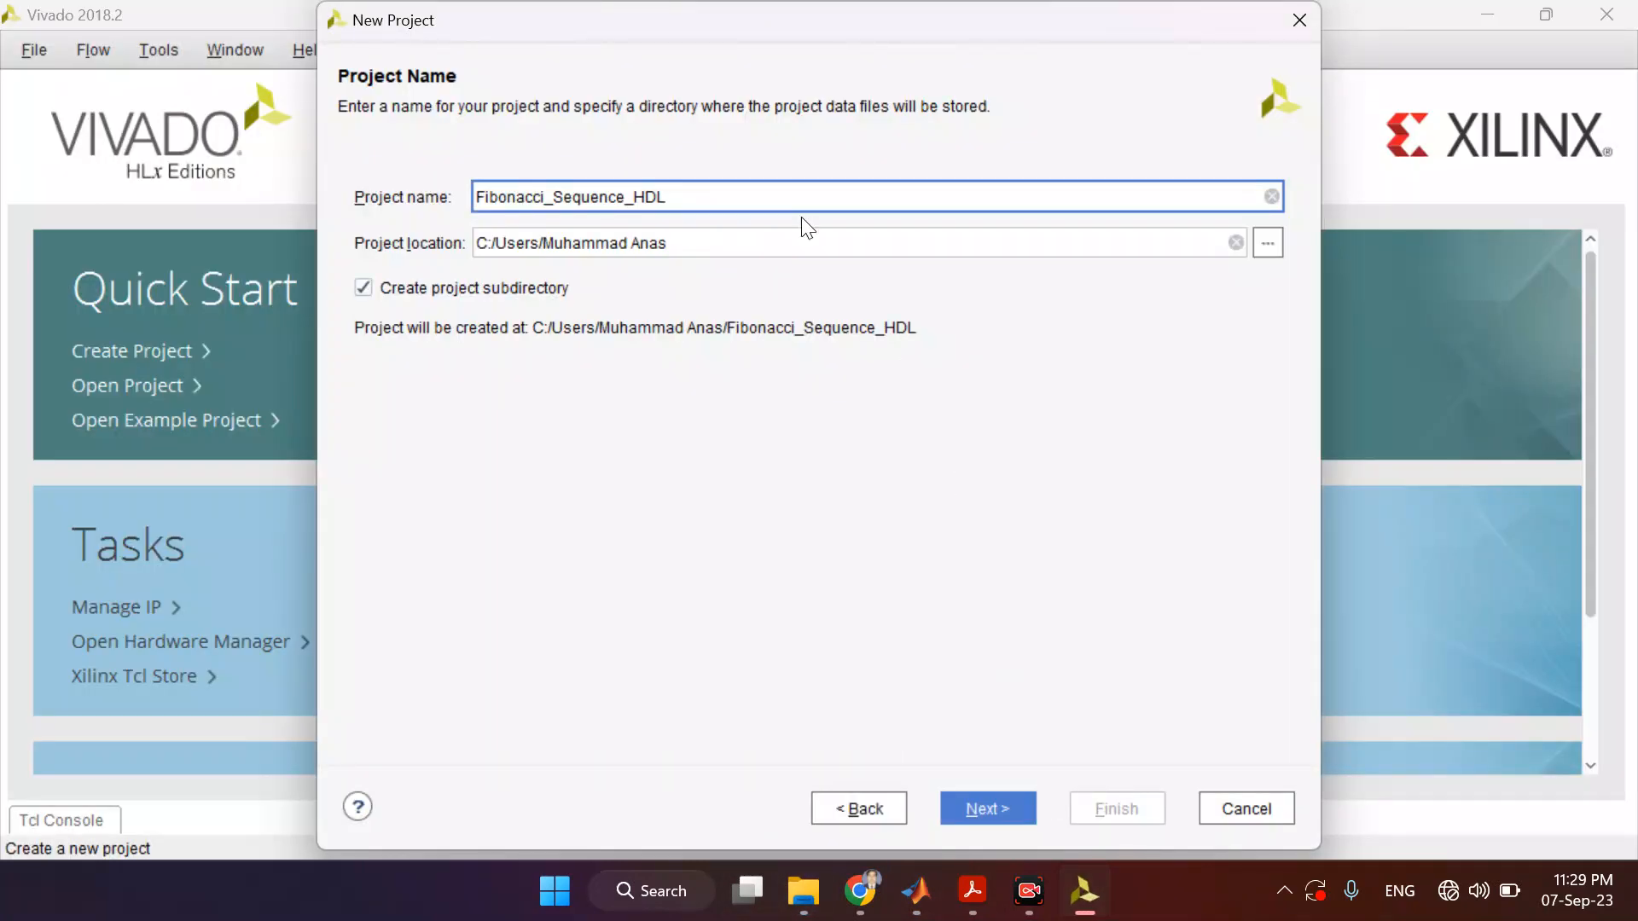
pyautogui.moveTo(718, 252); pyautogui.dragTo(458, 247)
pyautogui.hotkey('ctrl', 'v')
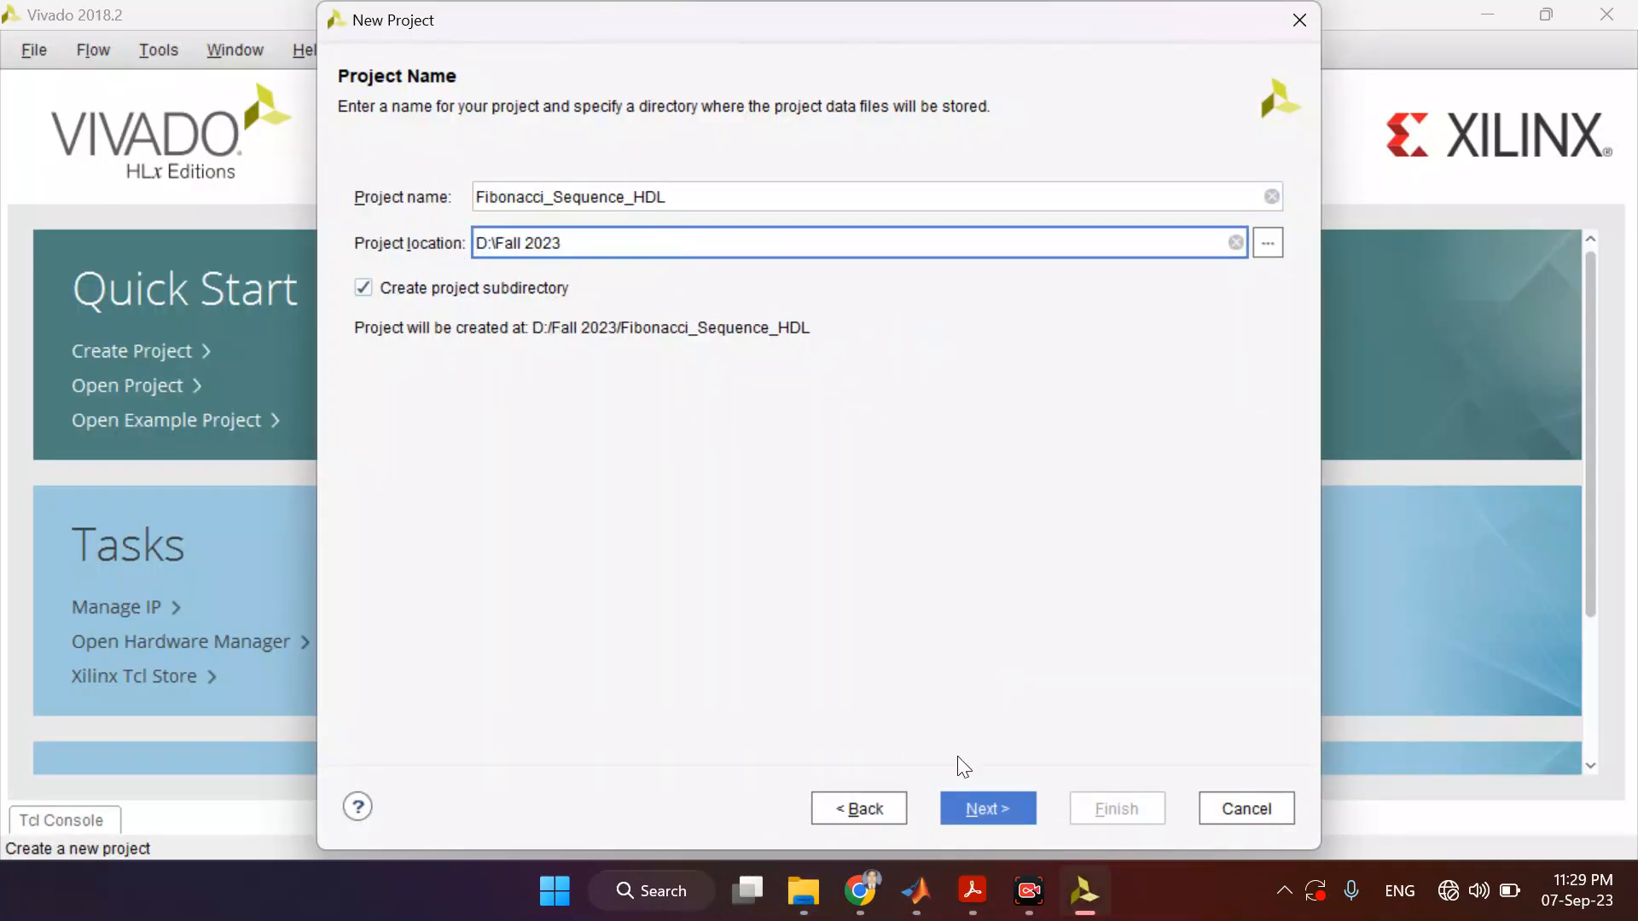
pyautogui.click(961, 802)
pyautogui.click(996, 806)
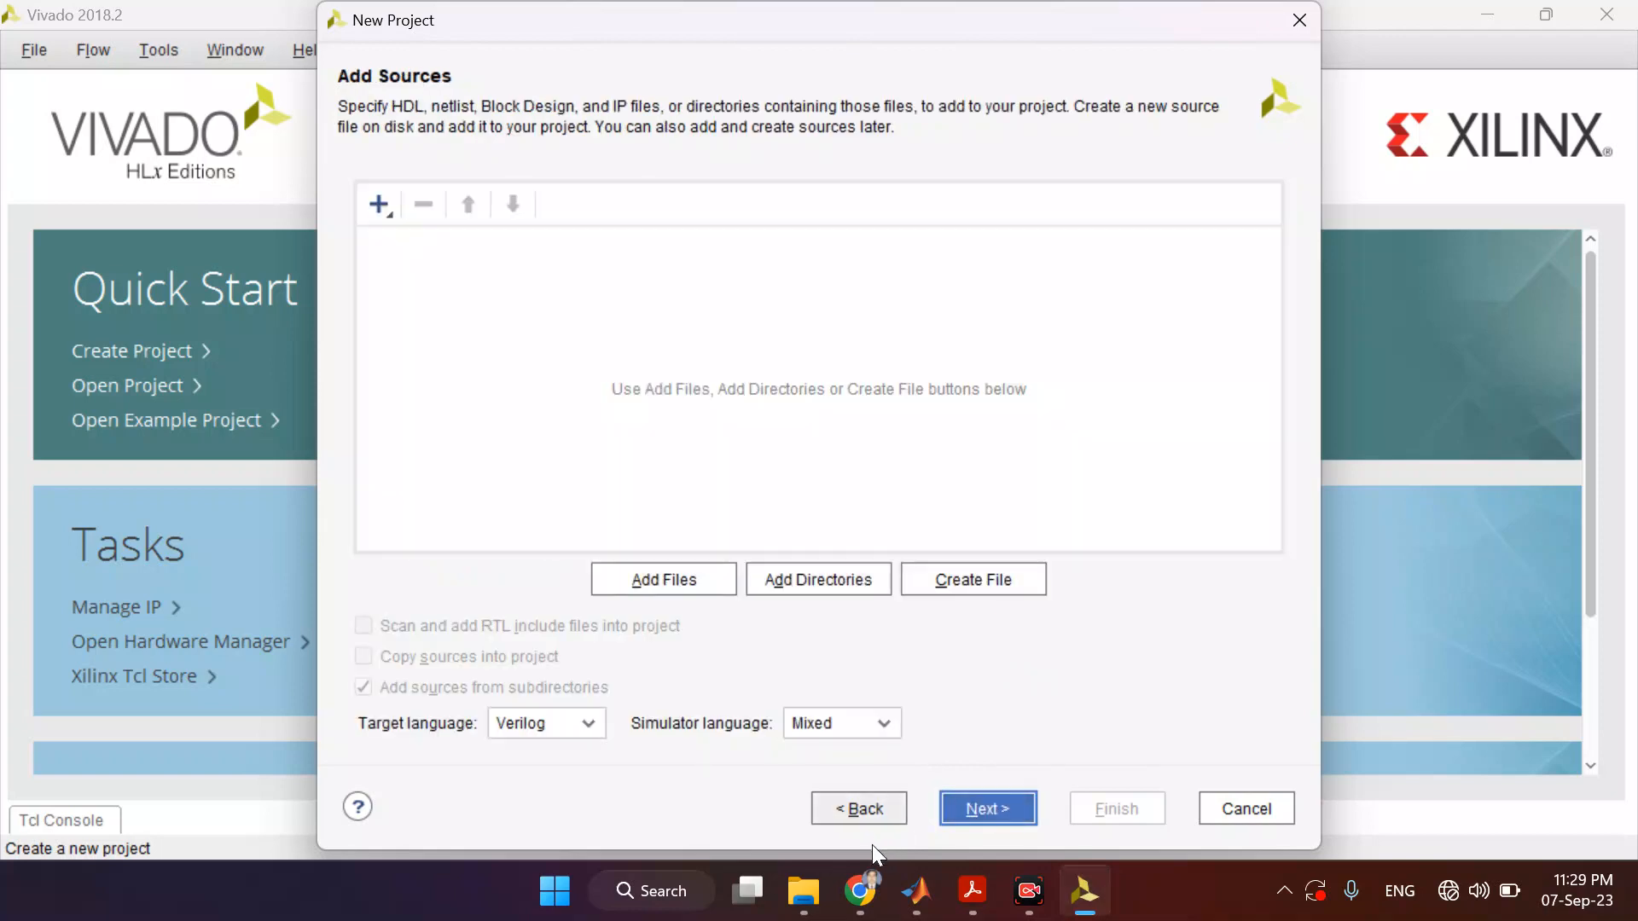
# - In File Explorer, open the hdlsrc\Tutorial_5 folder and sort its contents by type
pyautogui.click(803, 891)
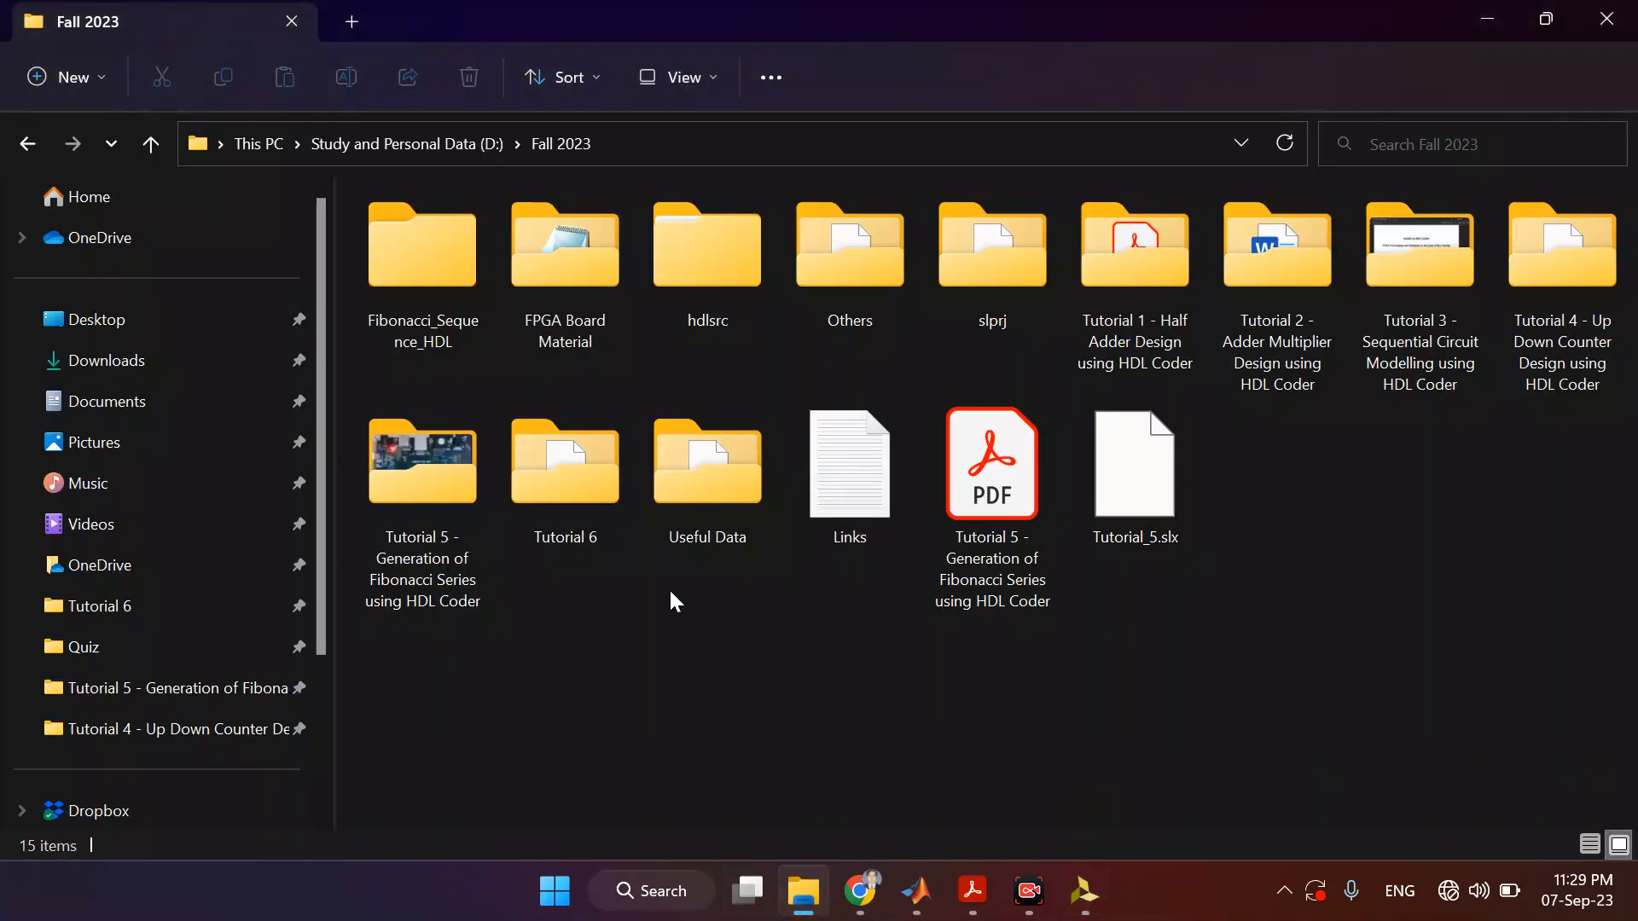
pyautogui.doubleClick(694, 273)
pyautogui.doubleClick(524, 242)
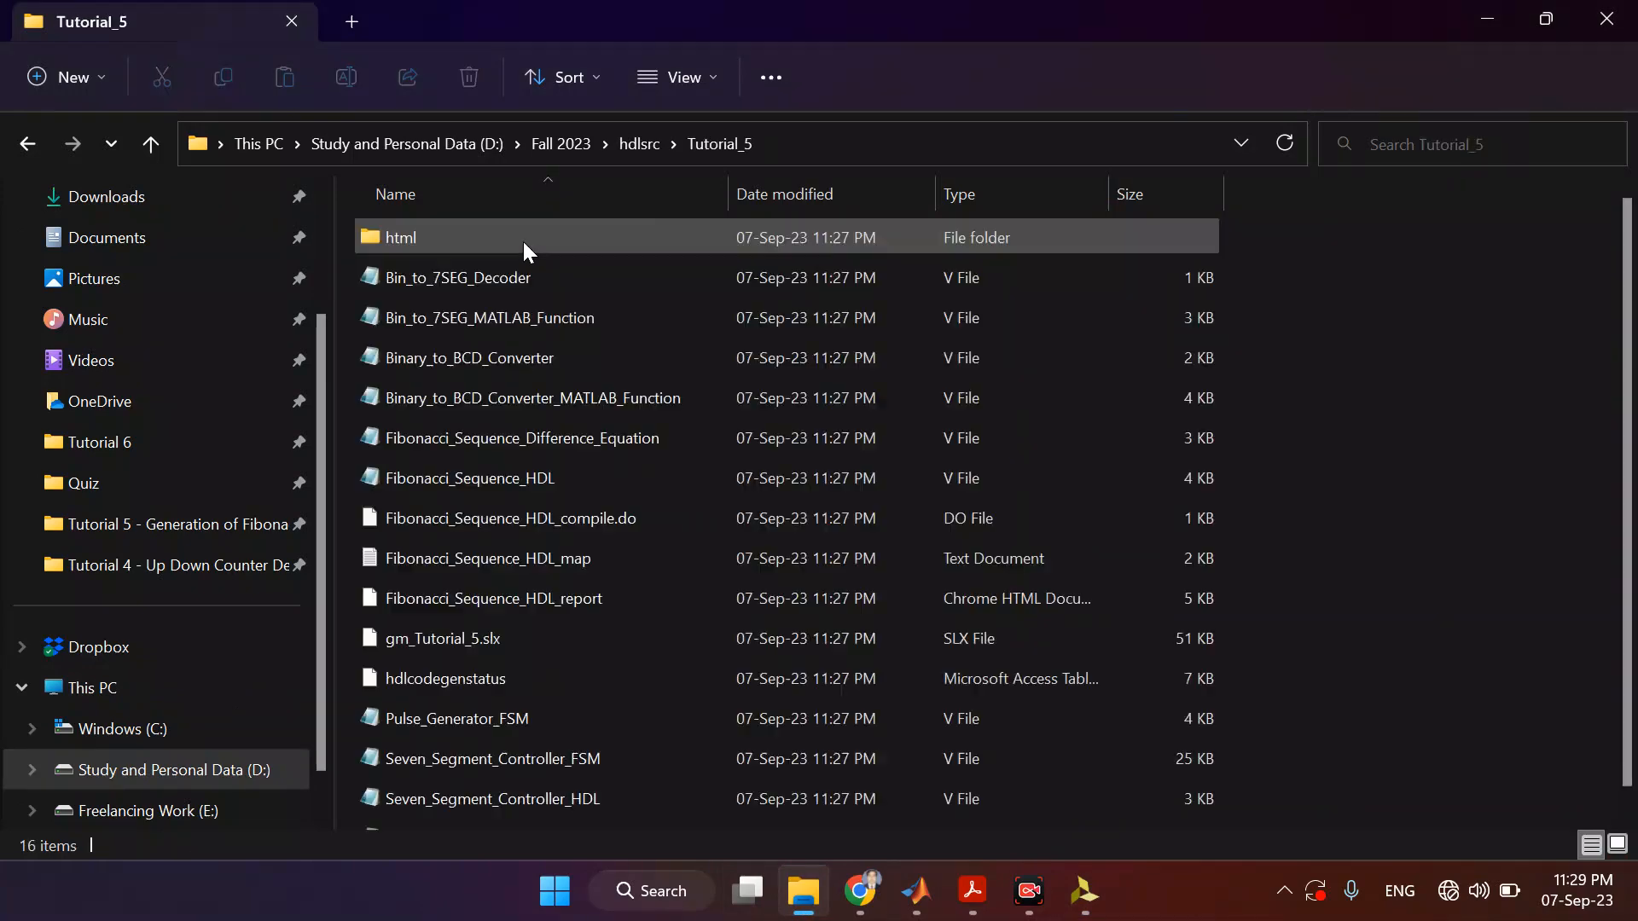
pyautogui.rightClick(1452, 341)
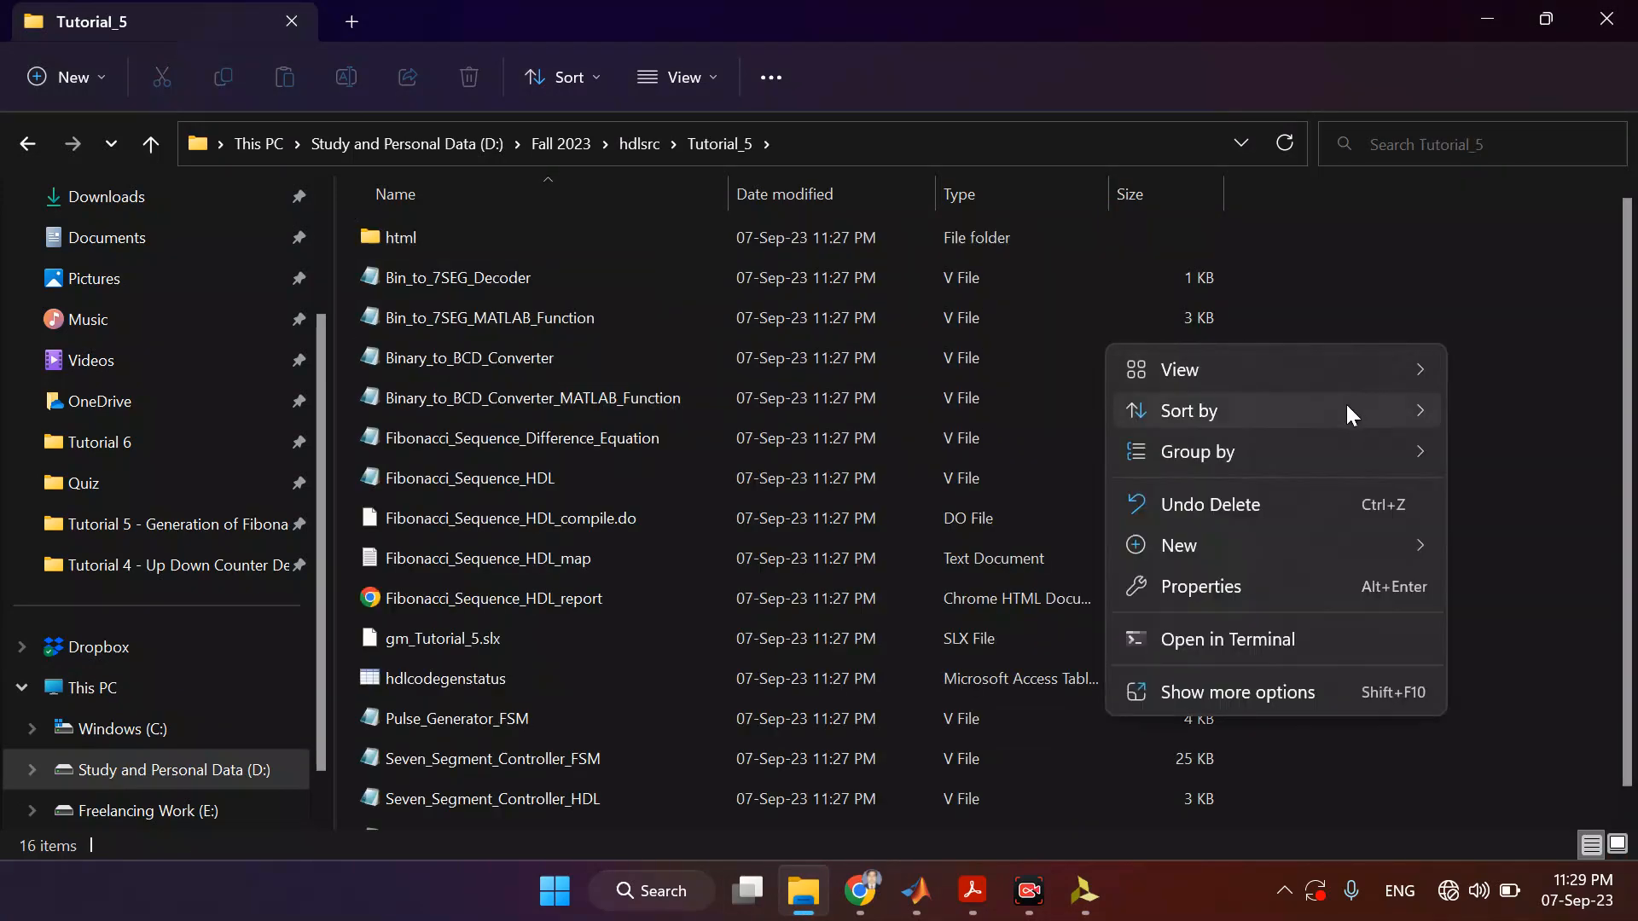
pyautogui.moveTo(1290, 421)
pyautogui.click(1513, 495)
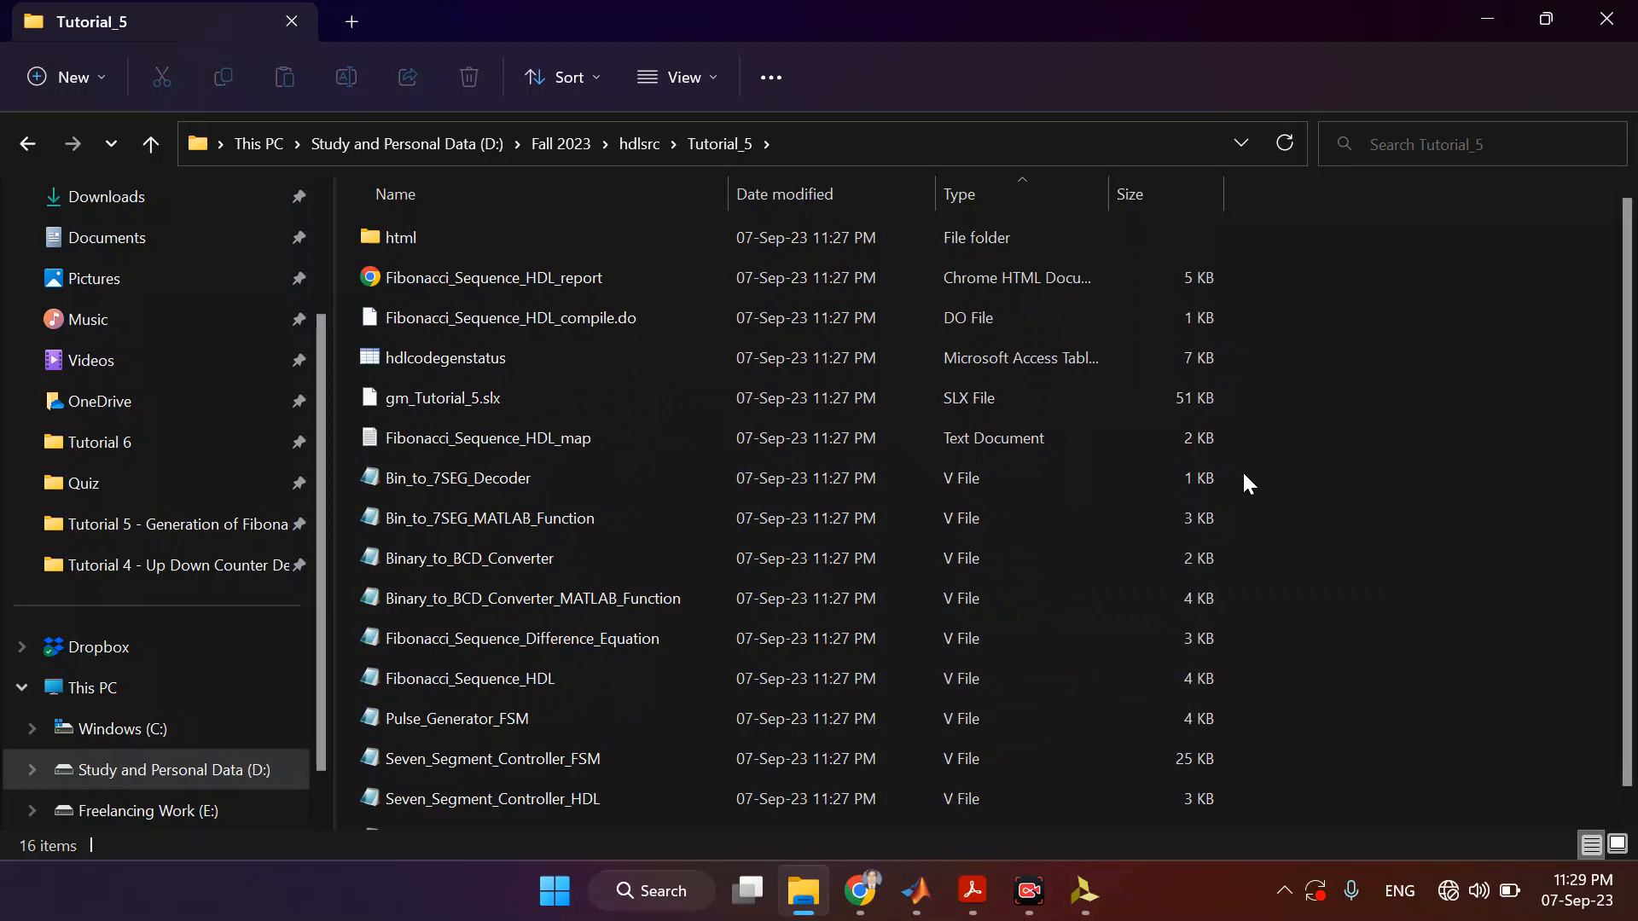
# - Copy all the generated Verilog (V) files, Bin_to_7SEG_Decoder through Seven_Segment_Display_Controller, and go back to the Fall 2023 folder
pyautogui.moveTo(1243, 469); pyautogui.dragTo(1082, 870)
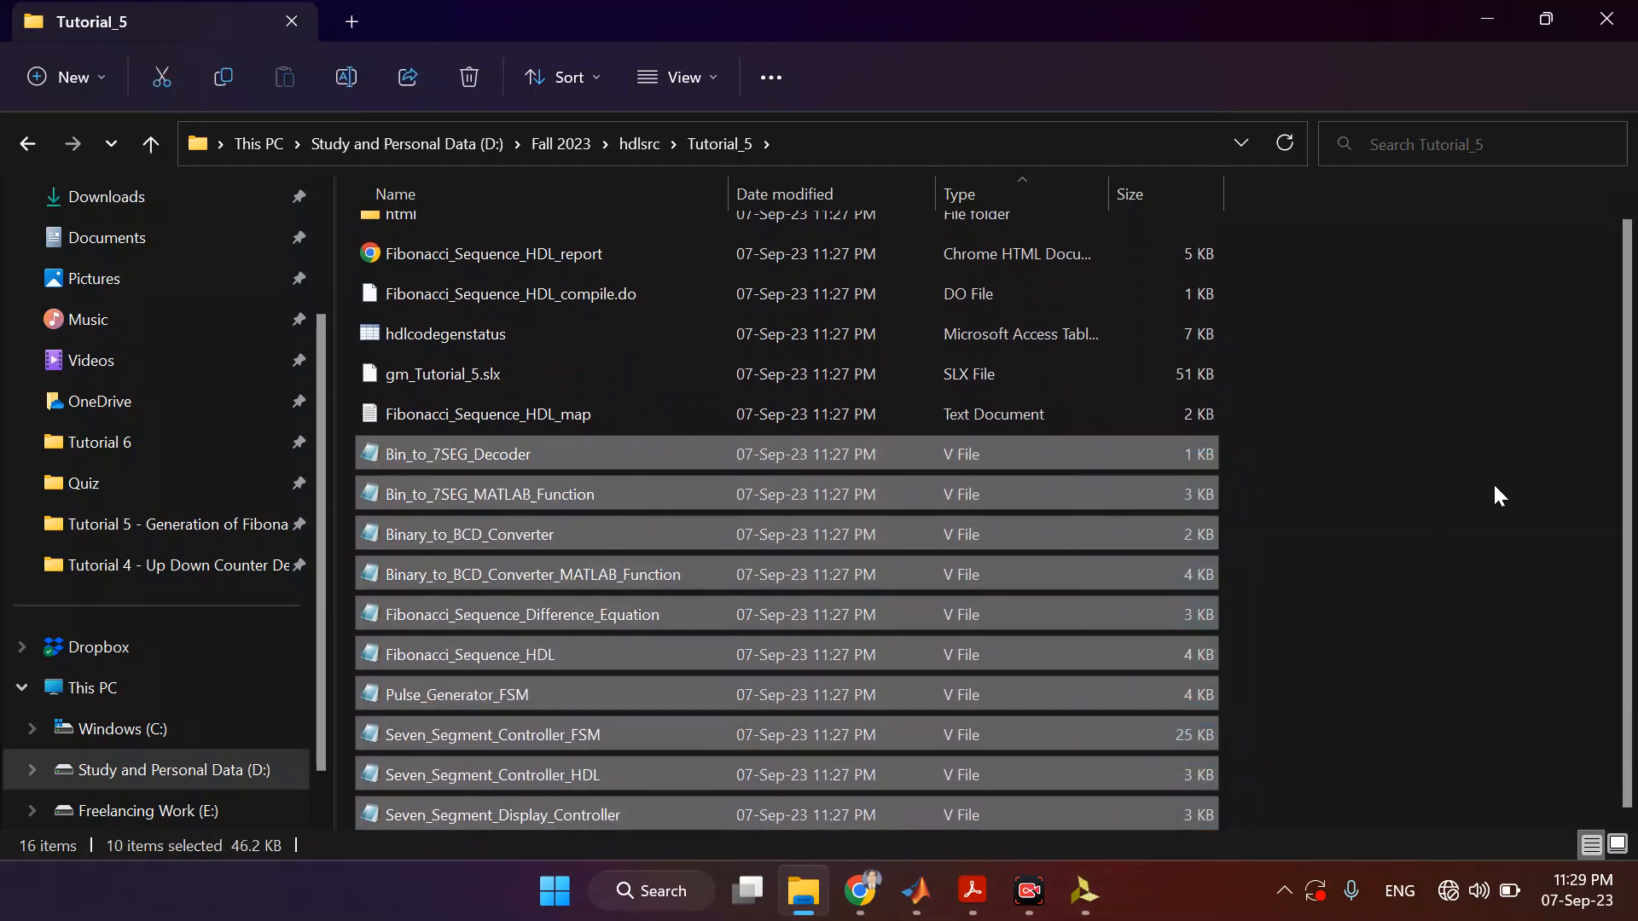
pyautogui.hotkey('ctrl', 'c')
pyautogui.click(566, 147)
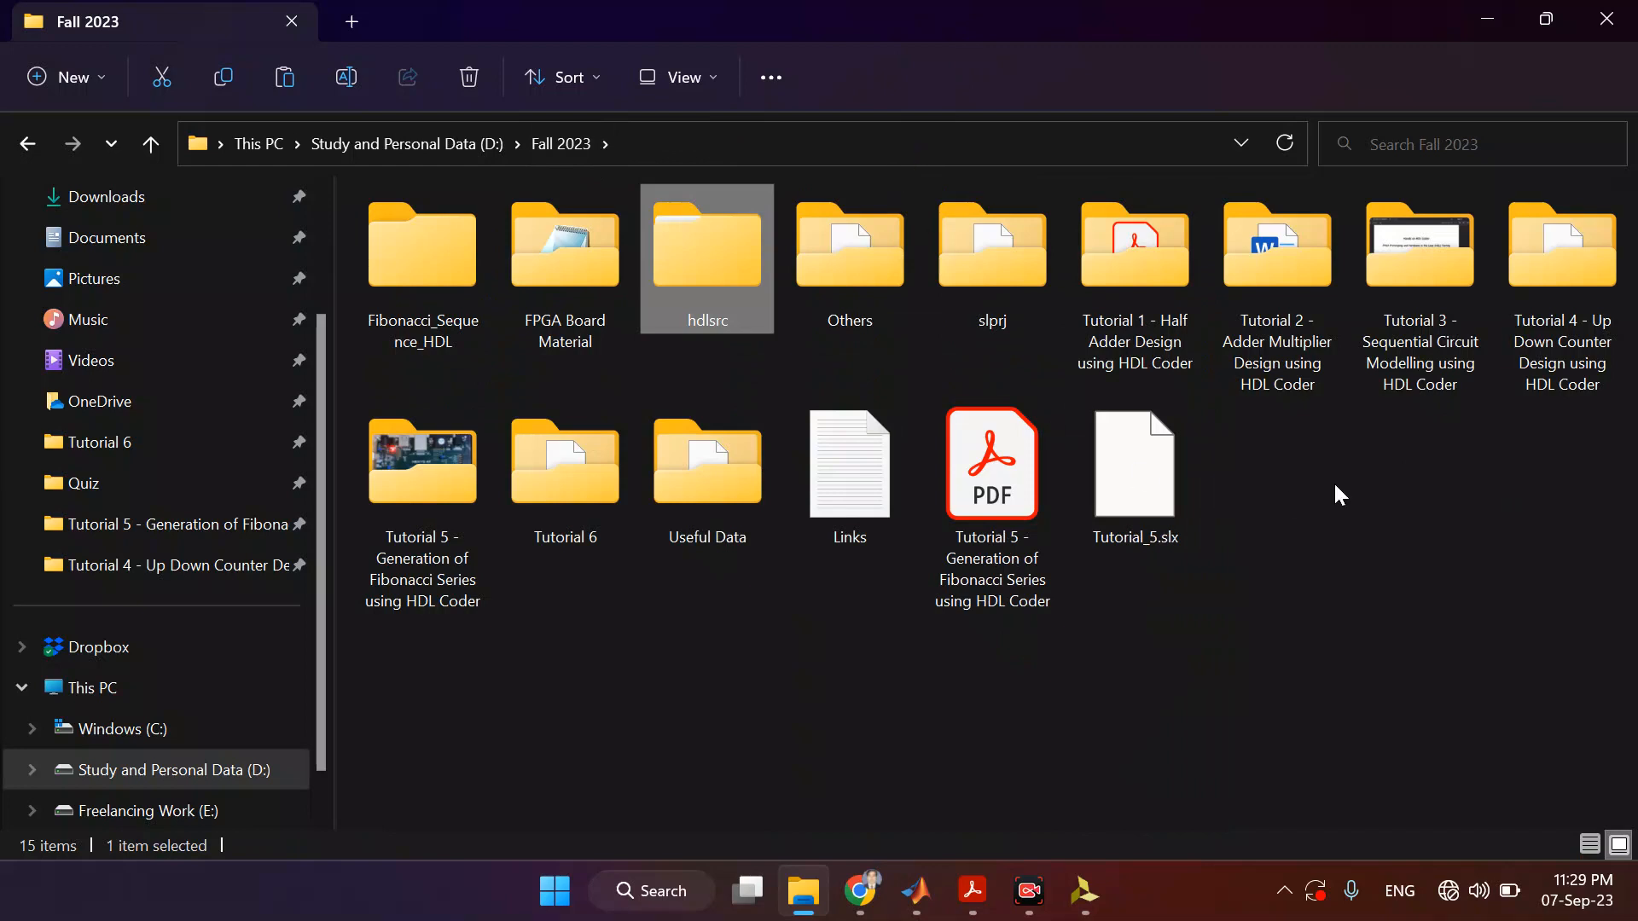
# - Paste the copied Verilog files into the Fibonacci_Sequence_HDL folder, and add all of them as sources in Vivado's new project wizard
pyautogui.doubleClick(423, 312)
pyautogui.hotkey('ctrl', 'v')
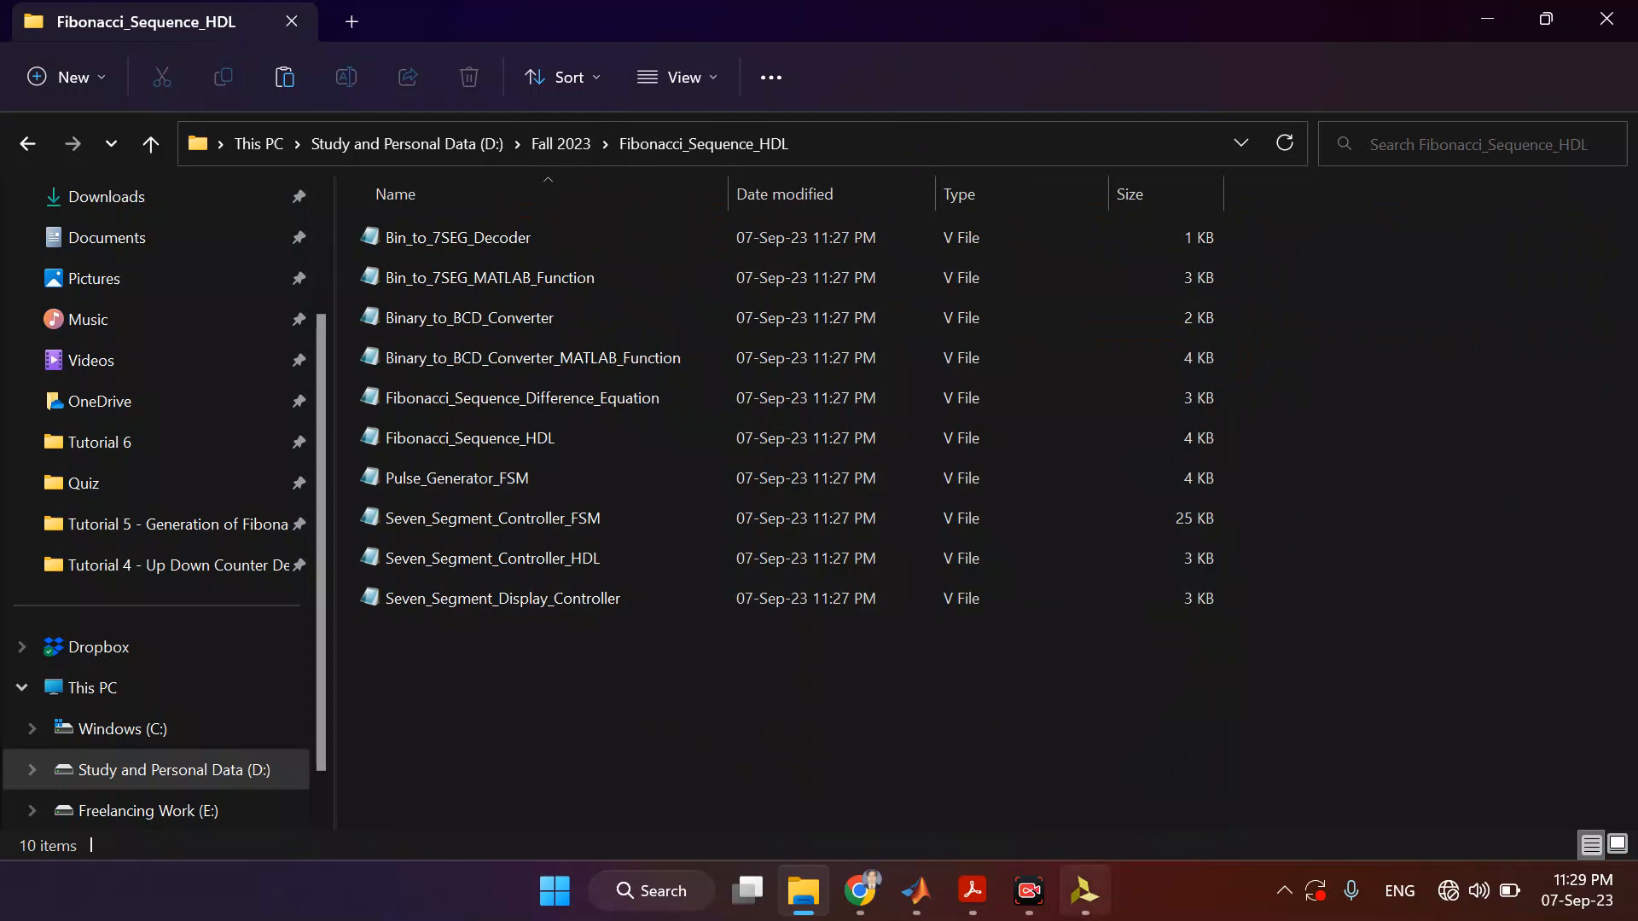
pyautogui.click(1085, 890)
pyautogui.click(698, 590)
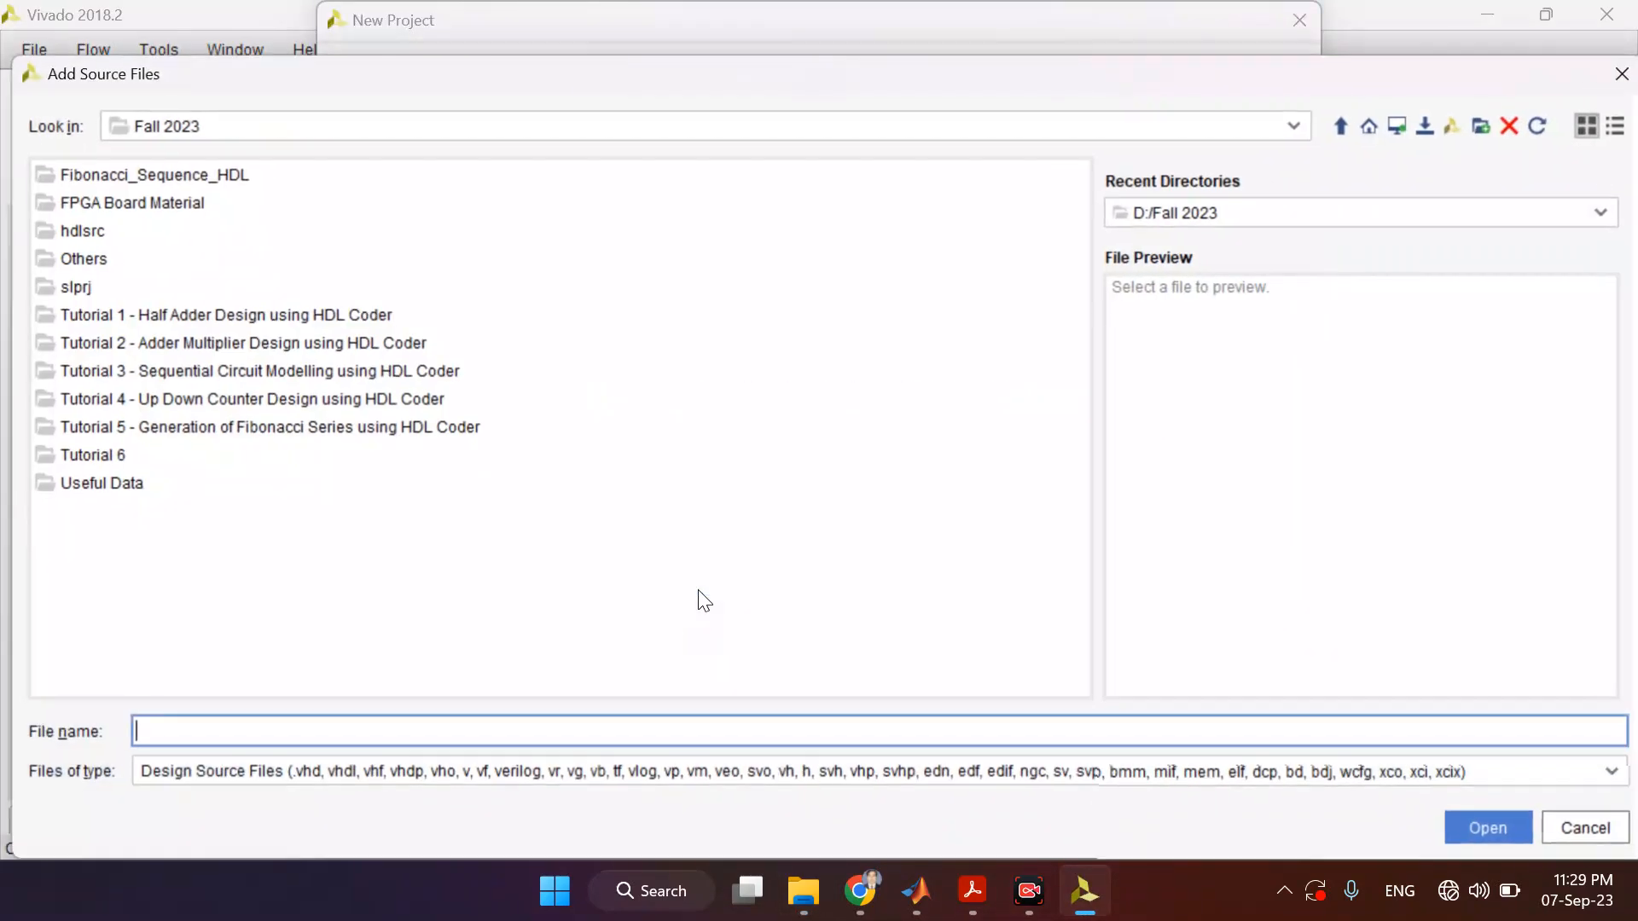
pyautogui.click(171, 179)
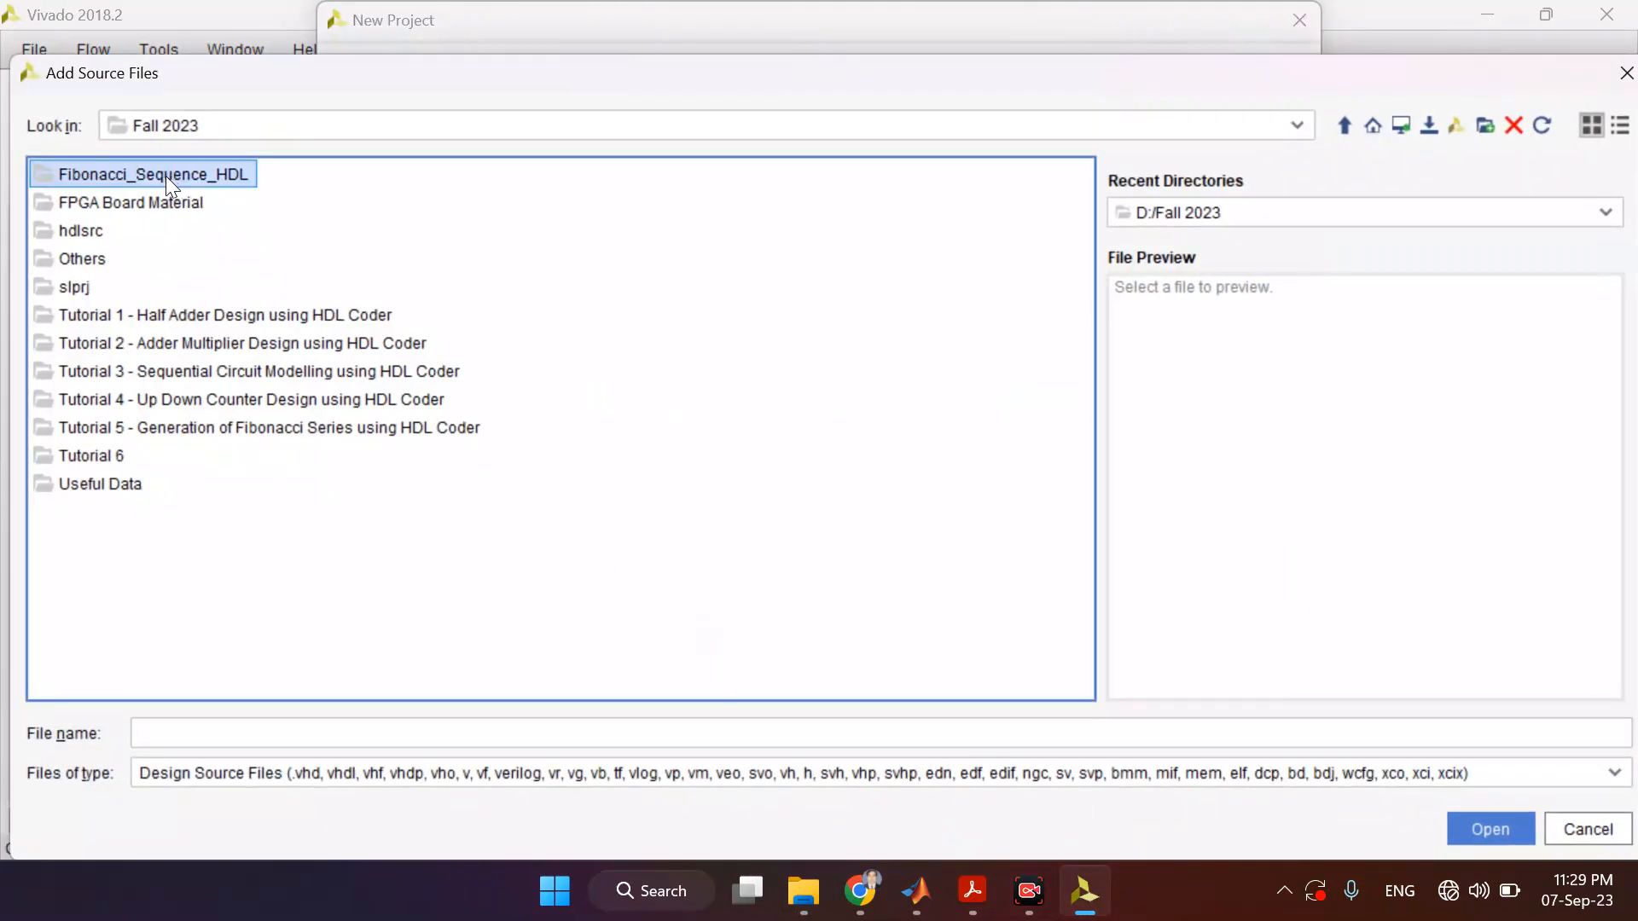
pyautogui.doubleClick(165, 175)
pyautogui.hotkey('ctrl', 'a')
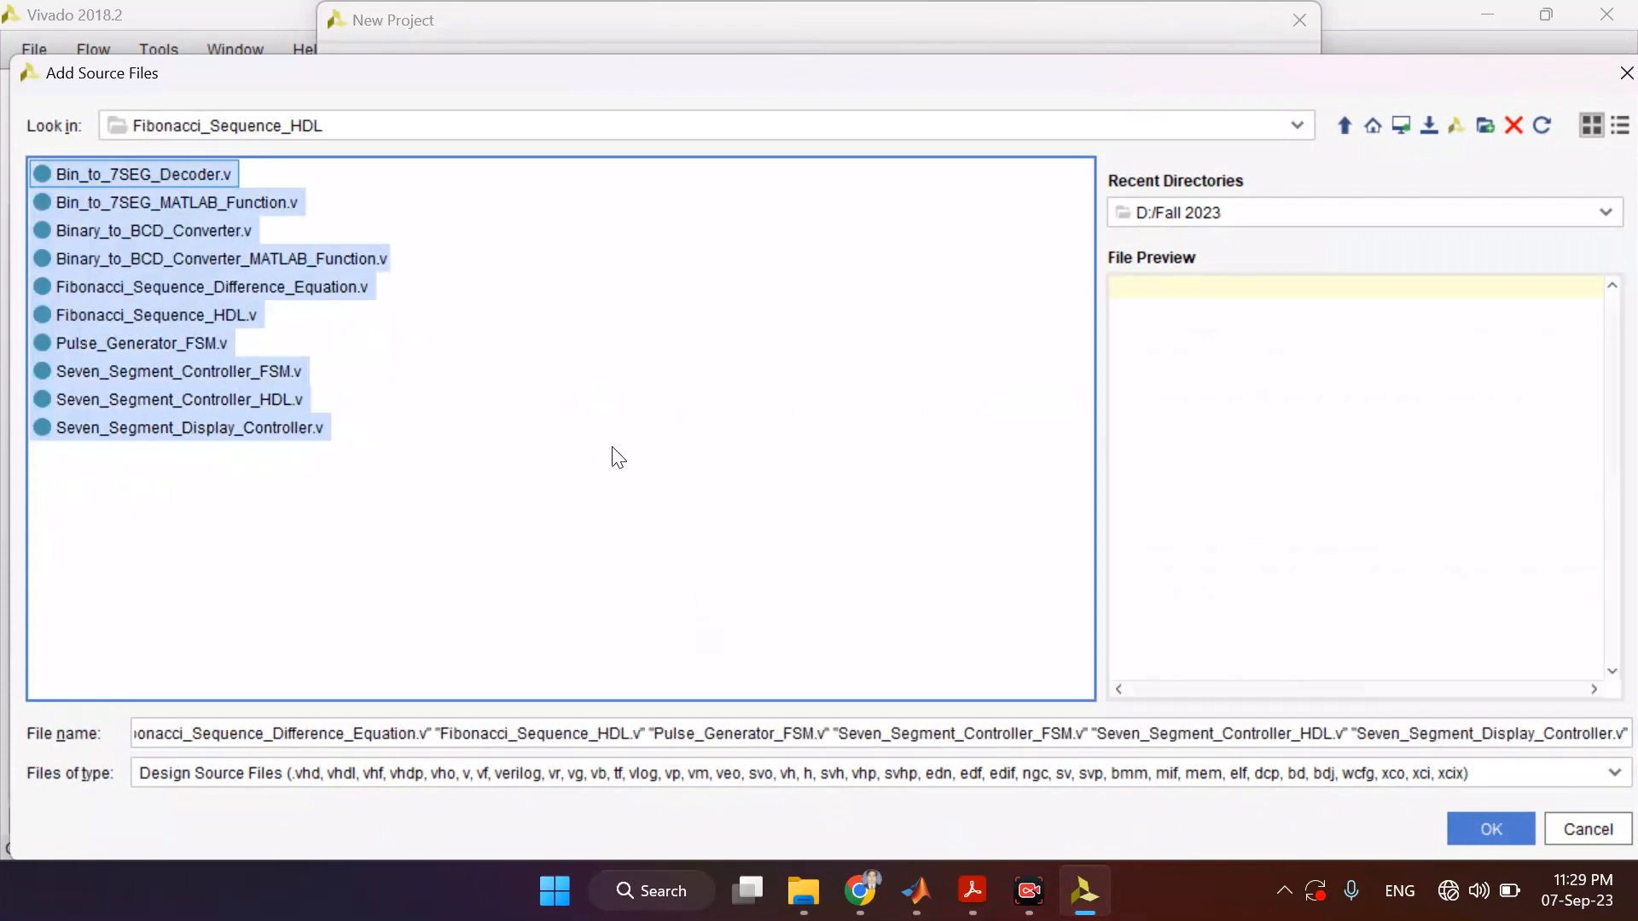
pyautogui.click(1471, 812)
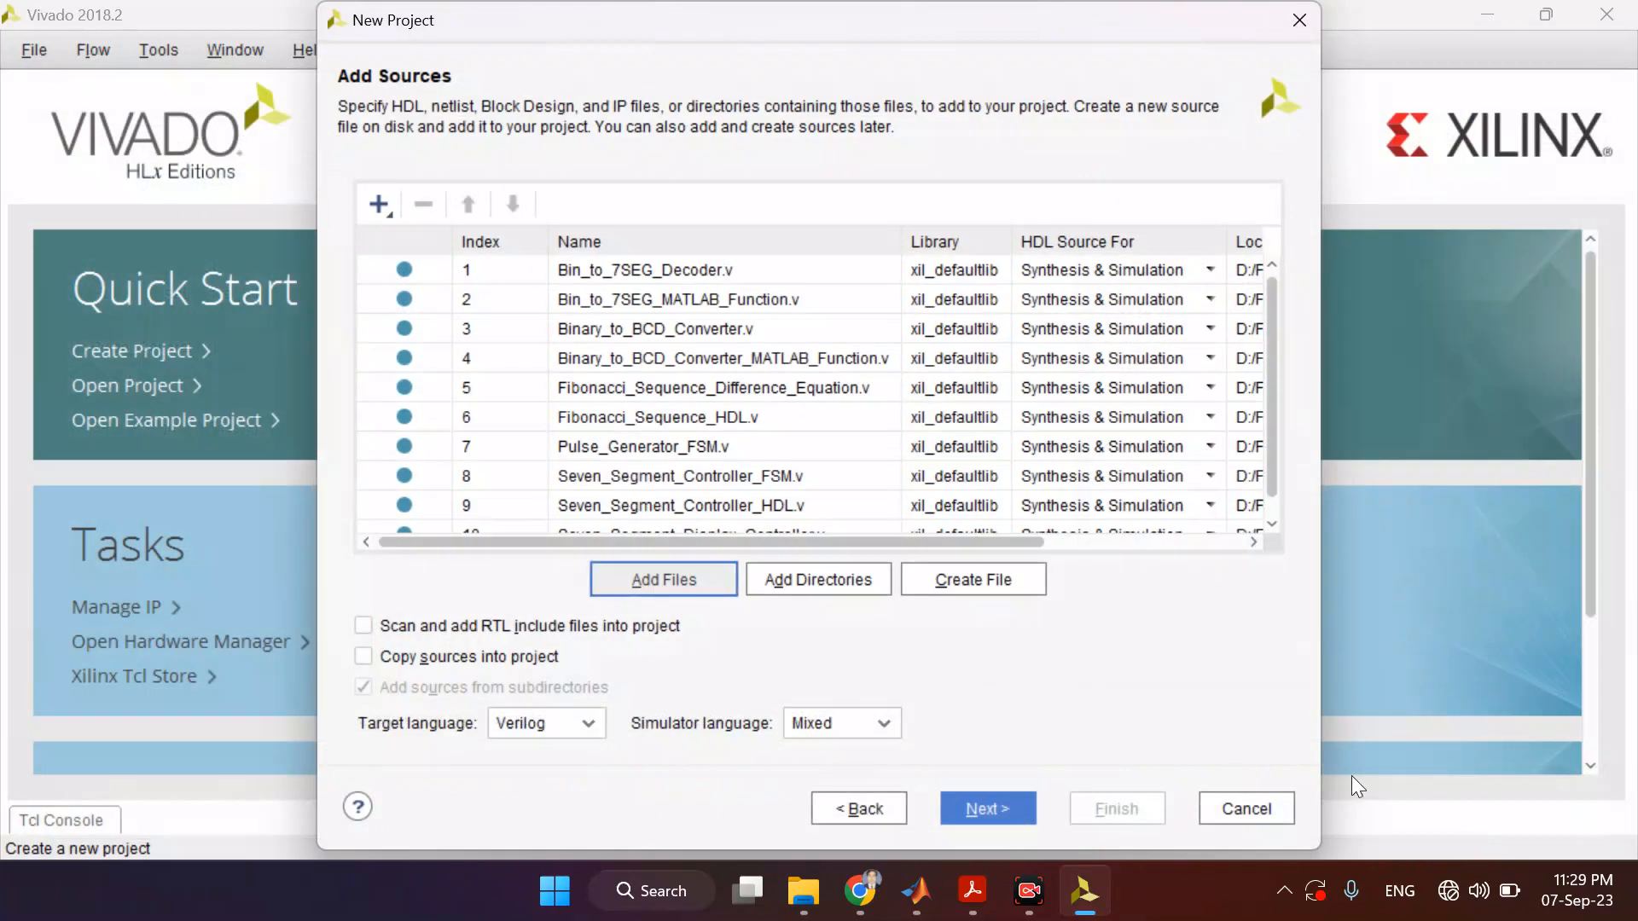
pyautogui.click(1006, 811)
pyautogui.click(1008, 811)
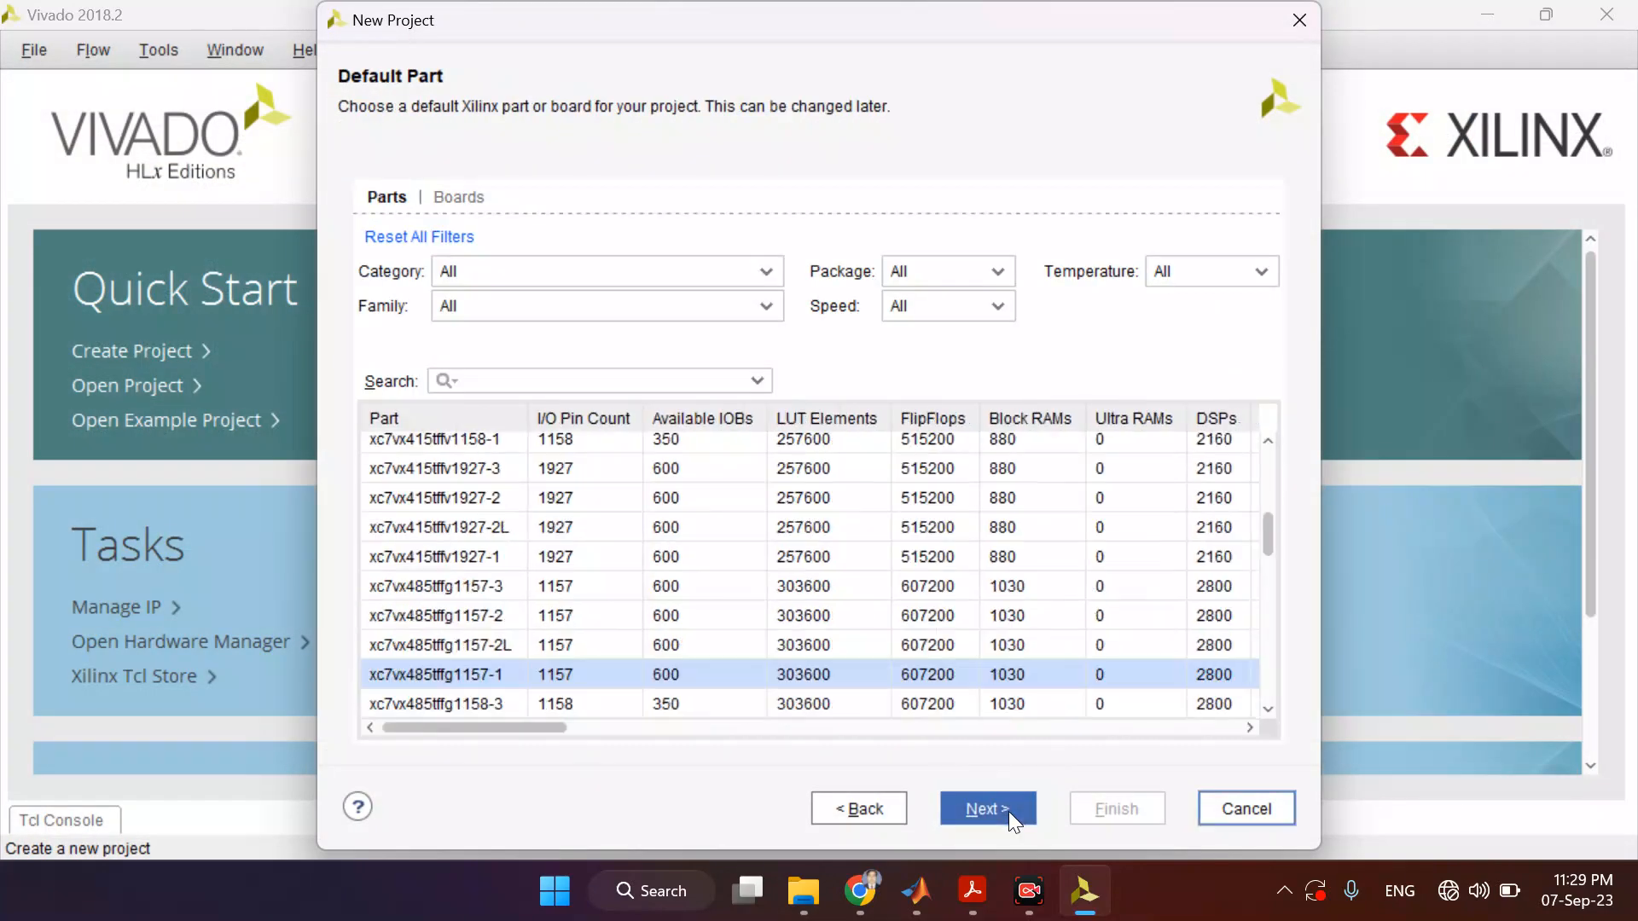
# - In File Explorer, open the Device_Number text file from the FPGA Board Material folder and copy the Nexys 7 part number
pyautogui.click(804, 891)
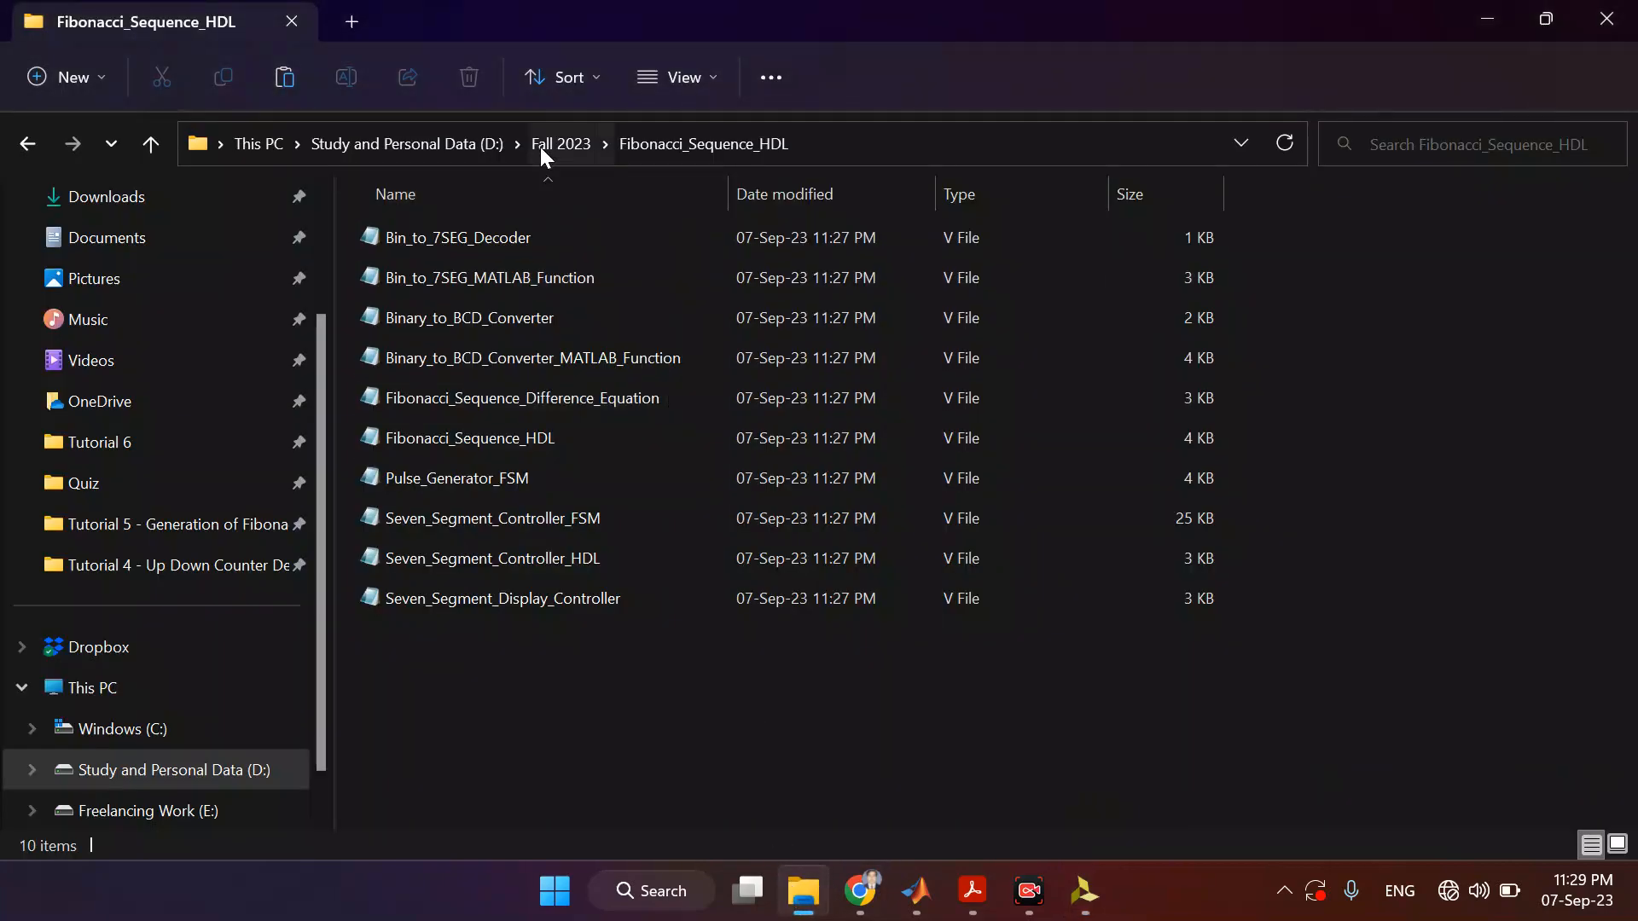
pyautogui.click(546, 144)
pyautogui.doubleClick(570, 268)
pyautogui.click(481, 238)
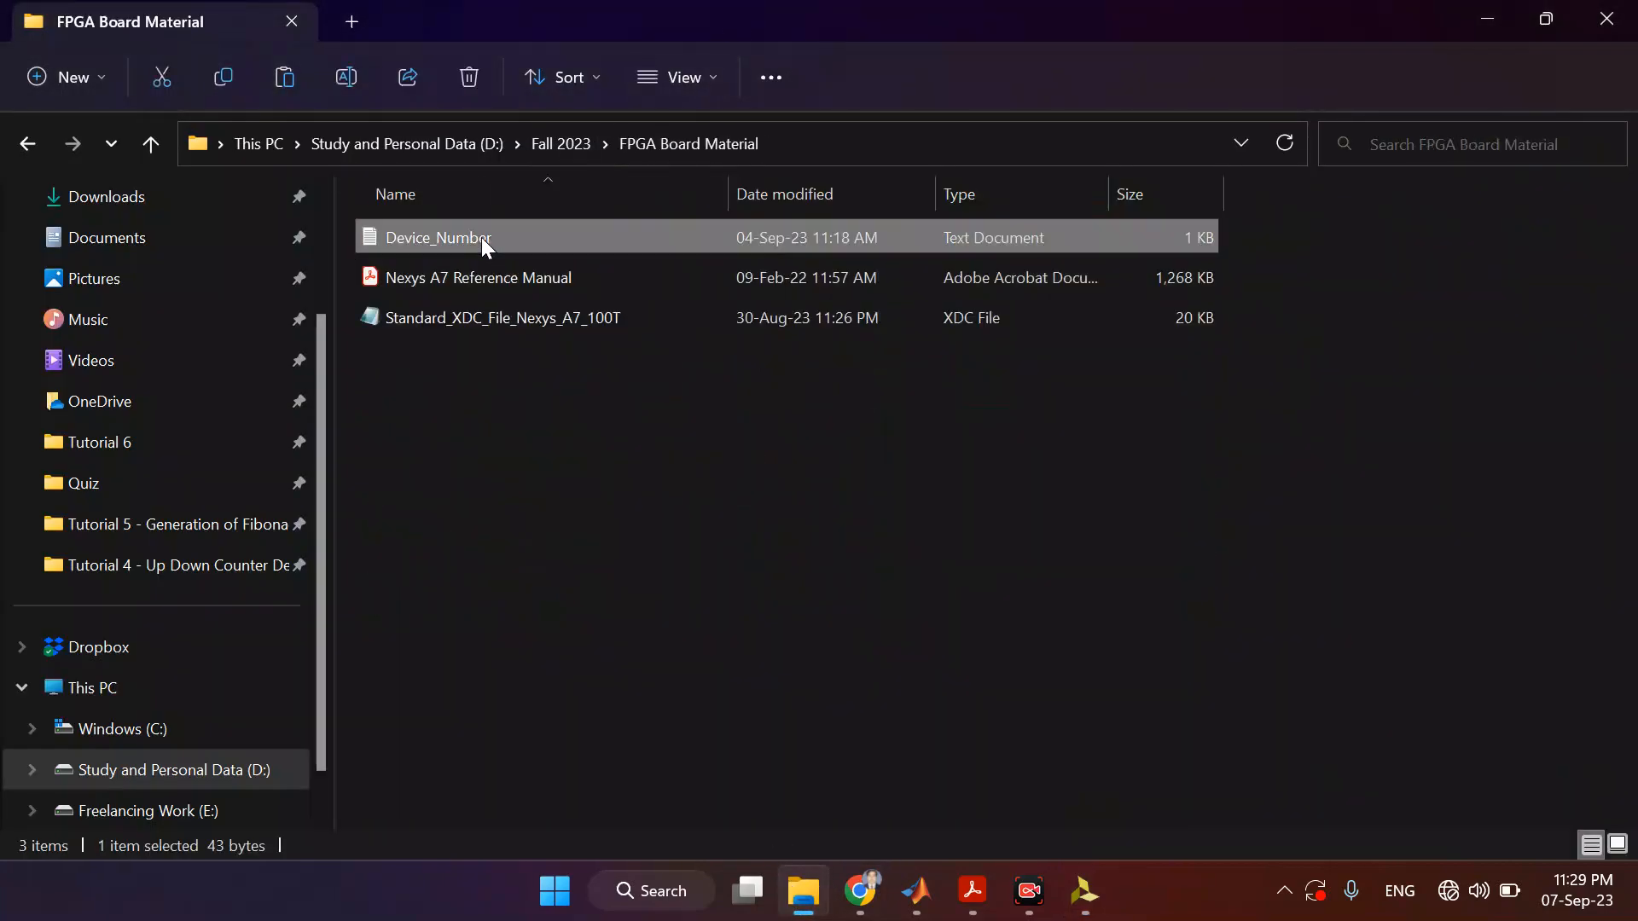
pyautogui.doubleClick(481, 238)
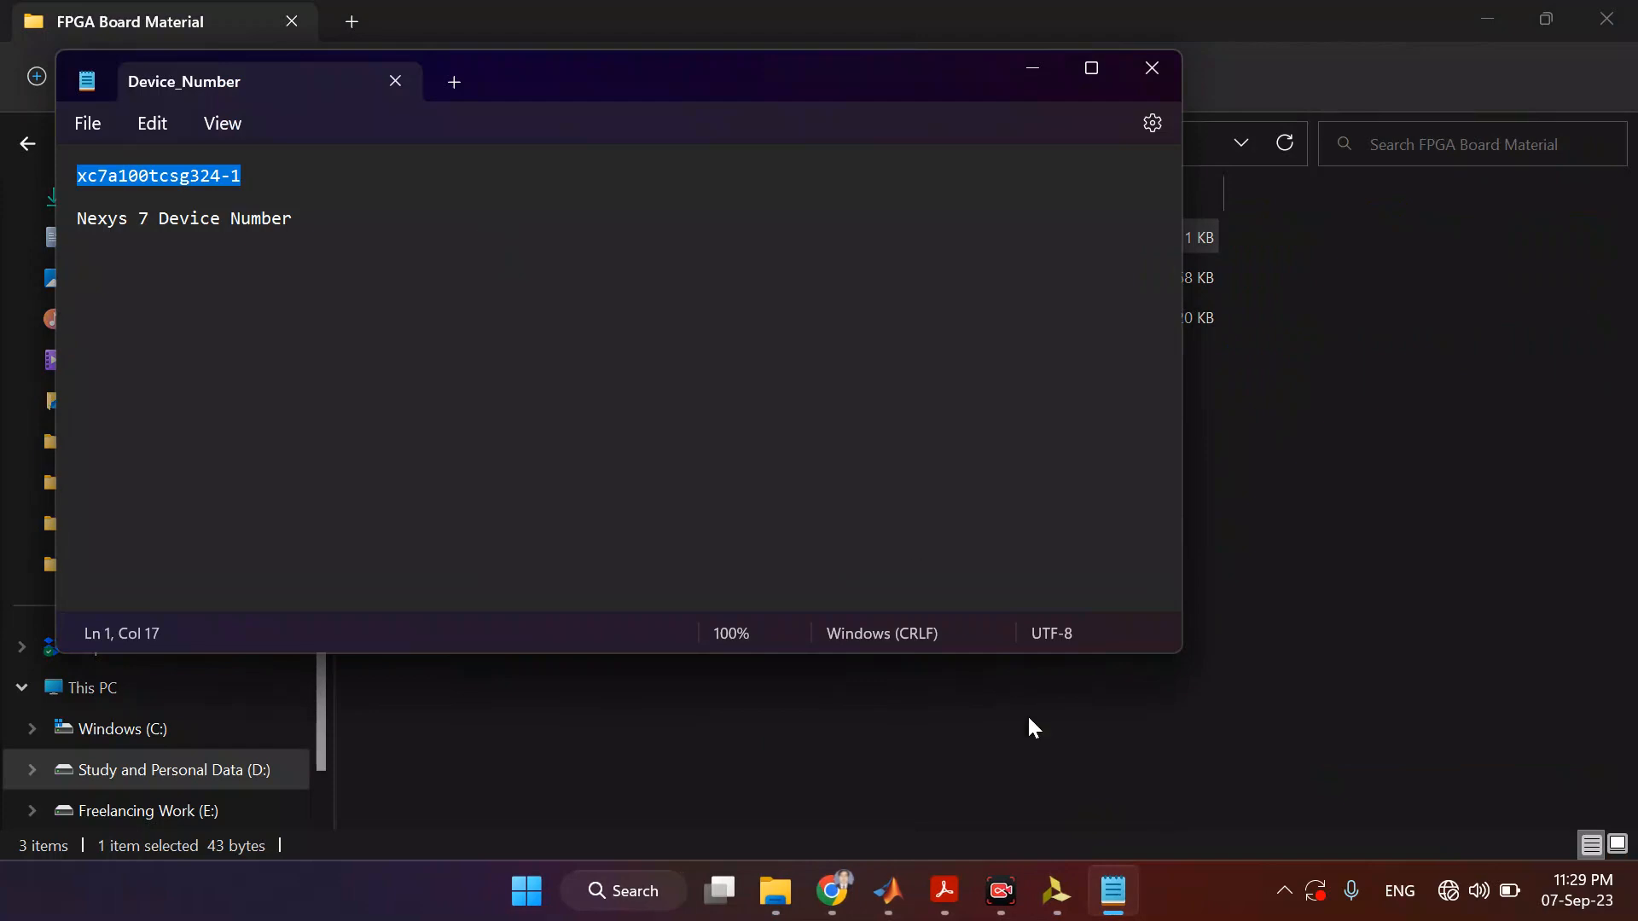
# - In Vivado, select xc7a100tcsg324-1 as the default part, finish creating the project, and close the Device_Number file
pyautogui.click(1056, 890)
pyautogui.click(702, 383)
pyautogui.hotkey('ctrl', 'v')
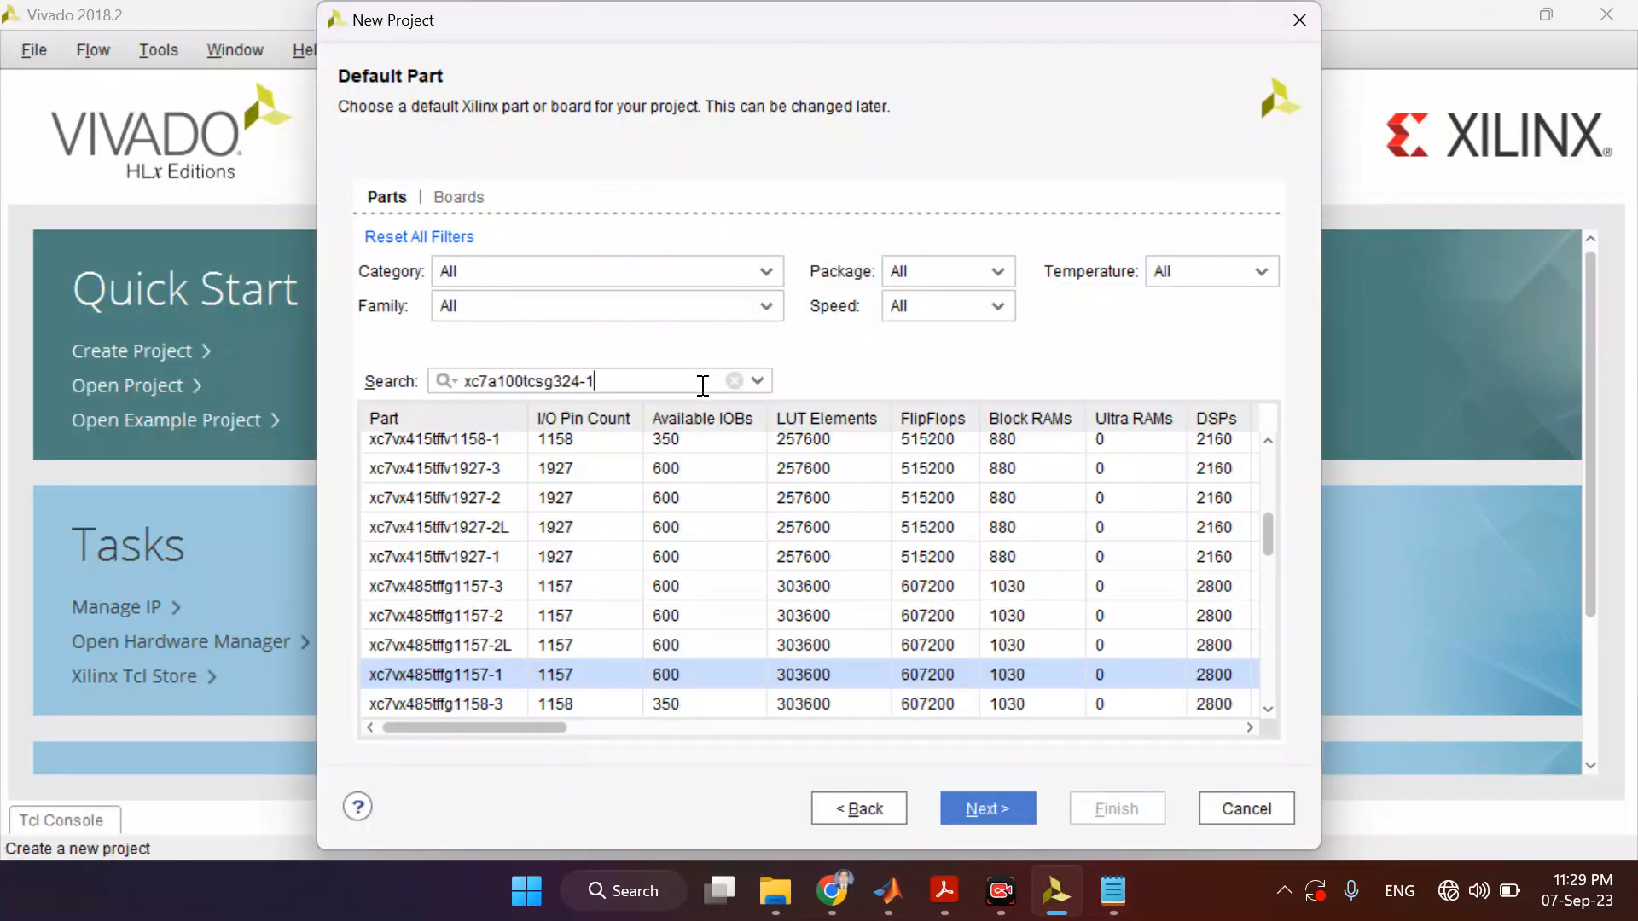
pyautogui.click(674, 443)
pyautogui.click(1010, 811)
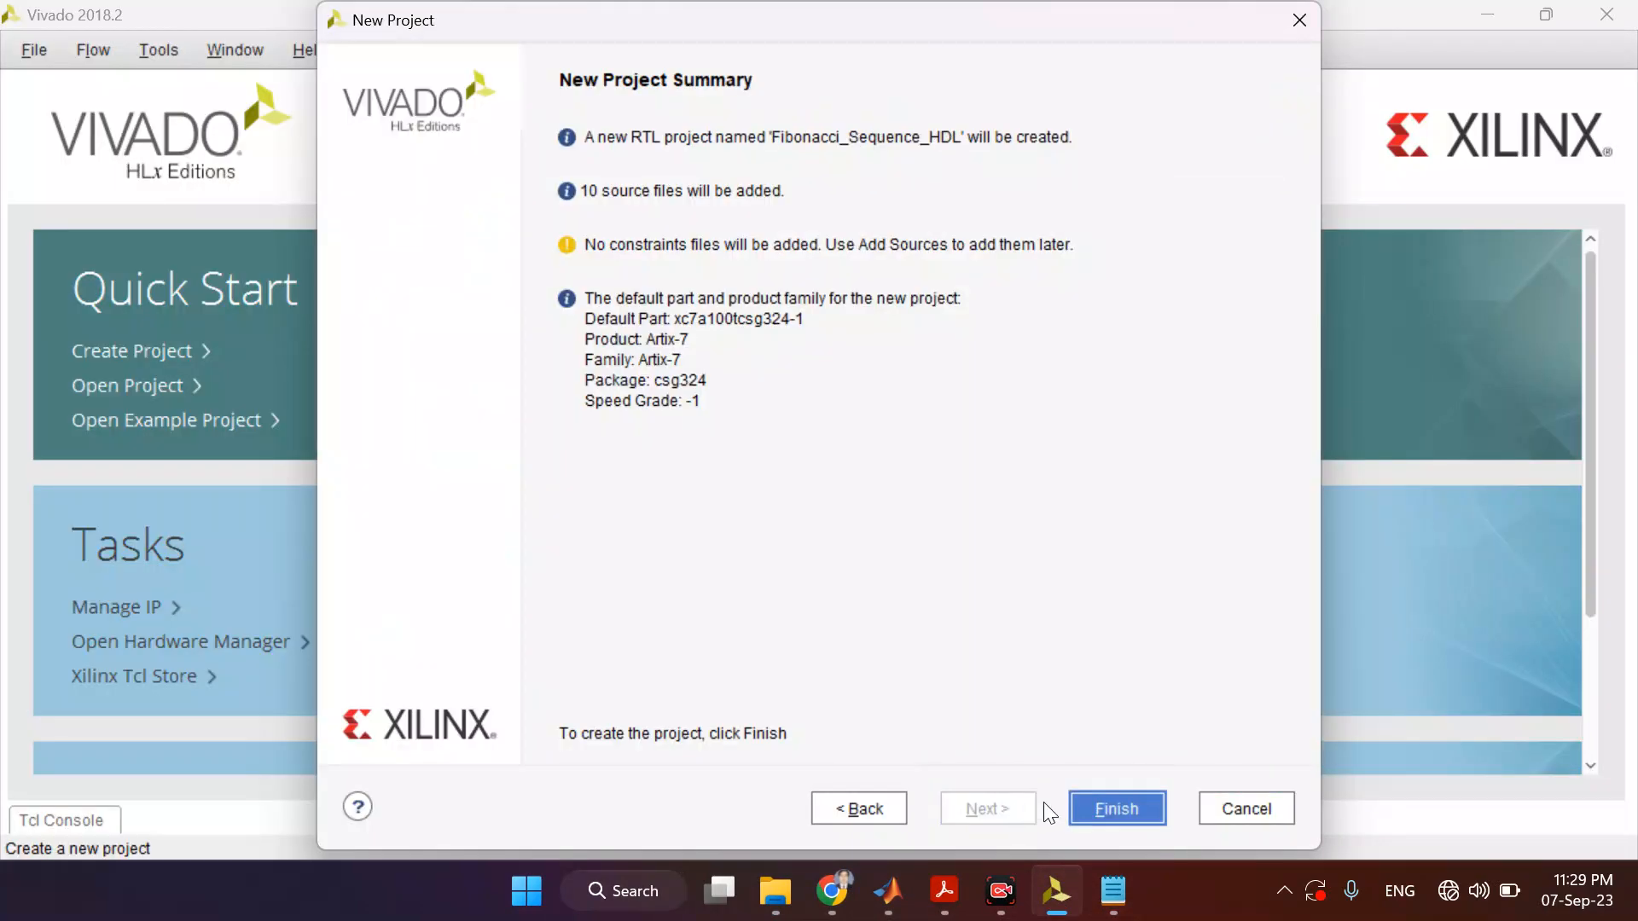
pyautogui.click(1116, 808)
pyautogui.click(1114, 891)
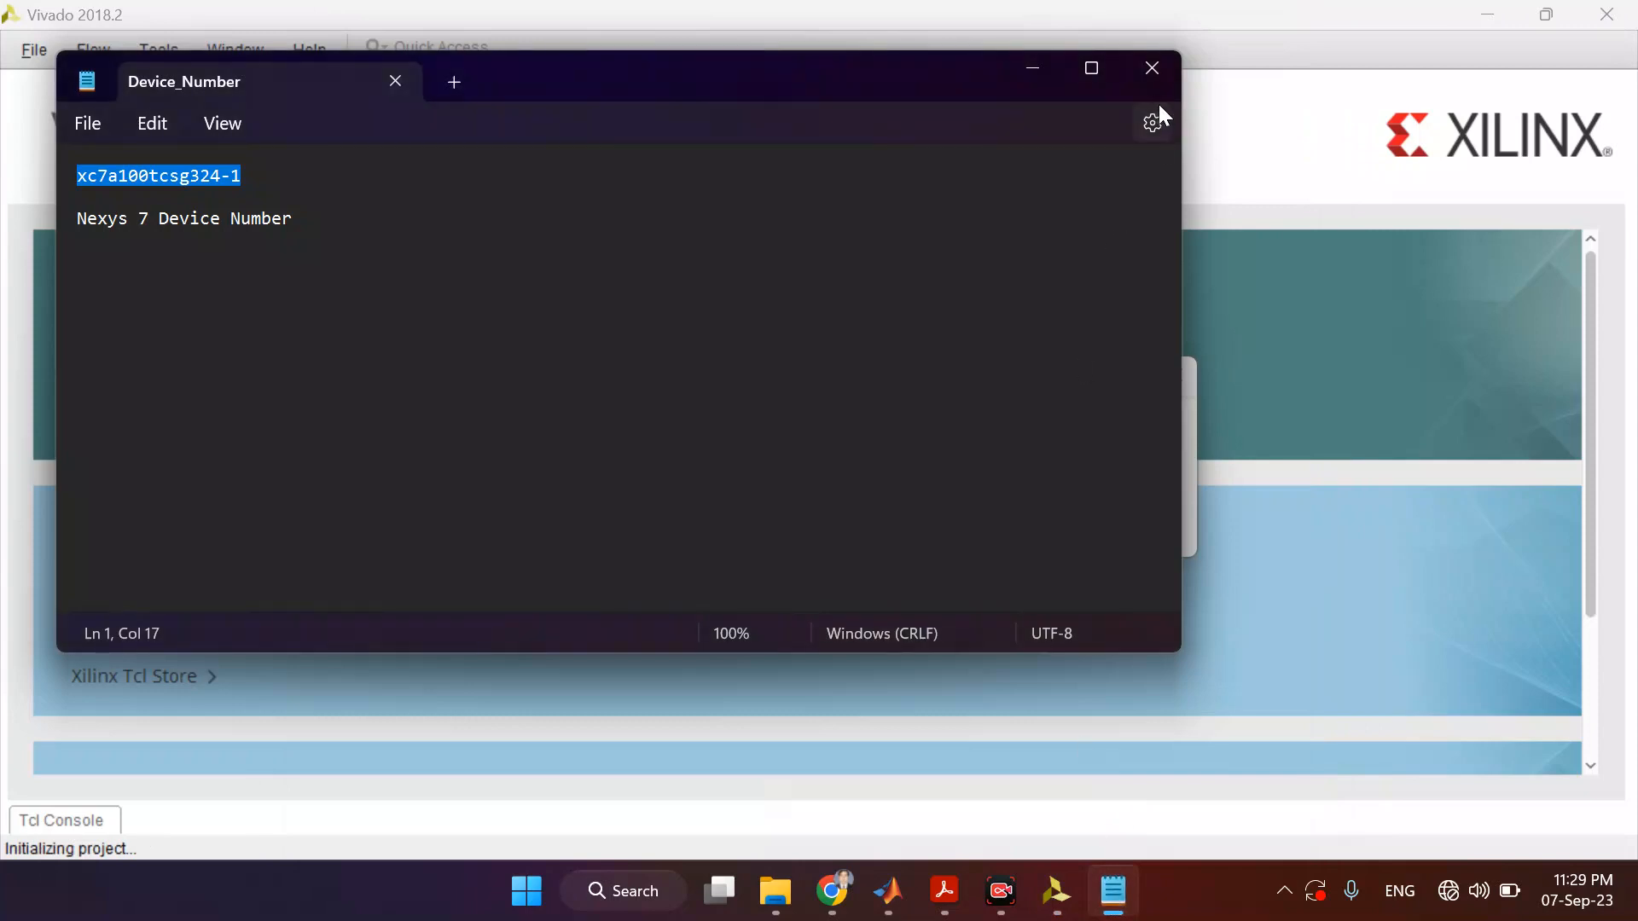
pyautogui.click(1152, 67)
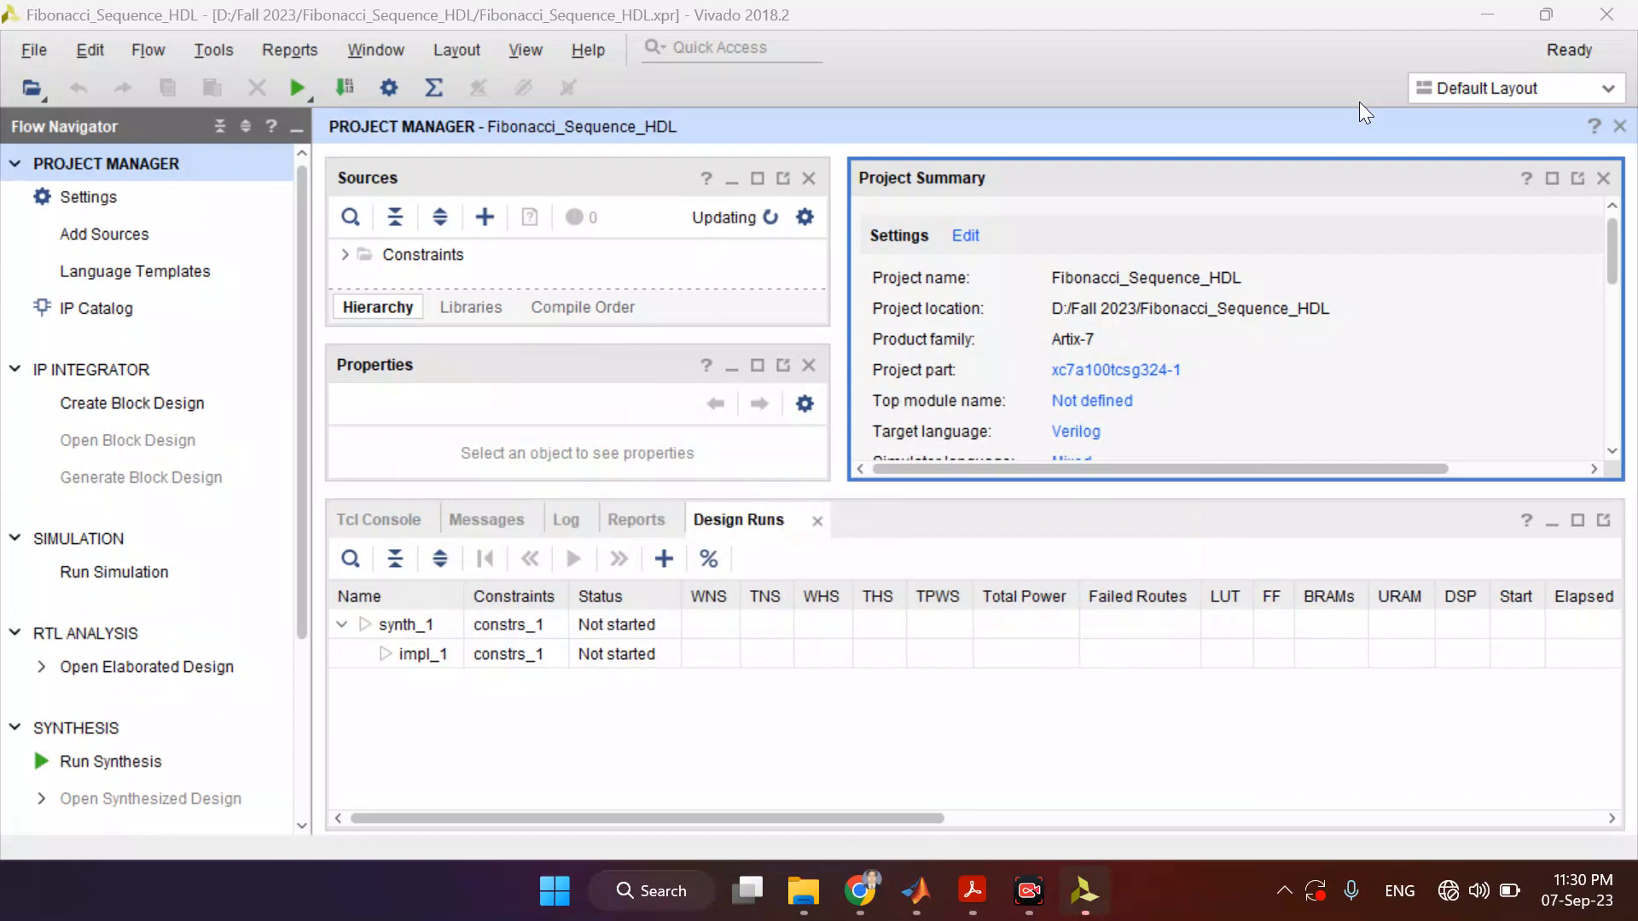
# - Review the project summary, and open the top module source Fibonacci_Sequence_HDL.v in an enlarged editor view
pyautogui.click(1553, 178)
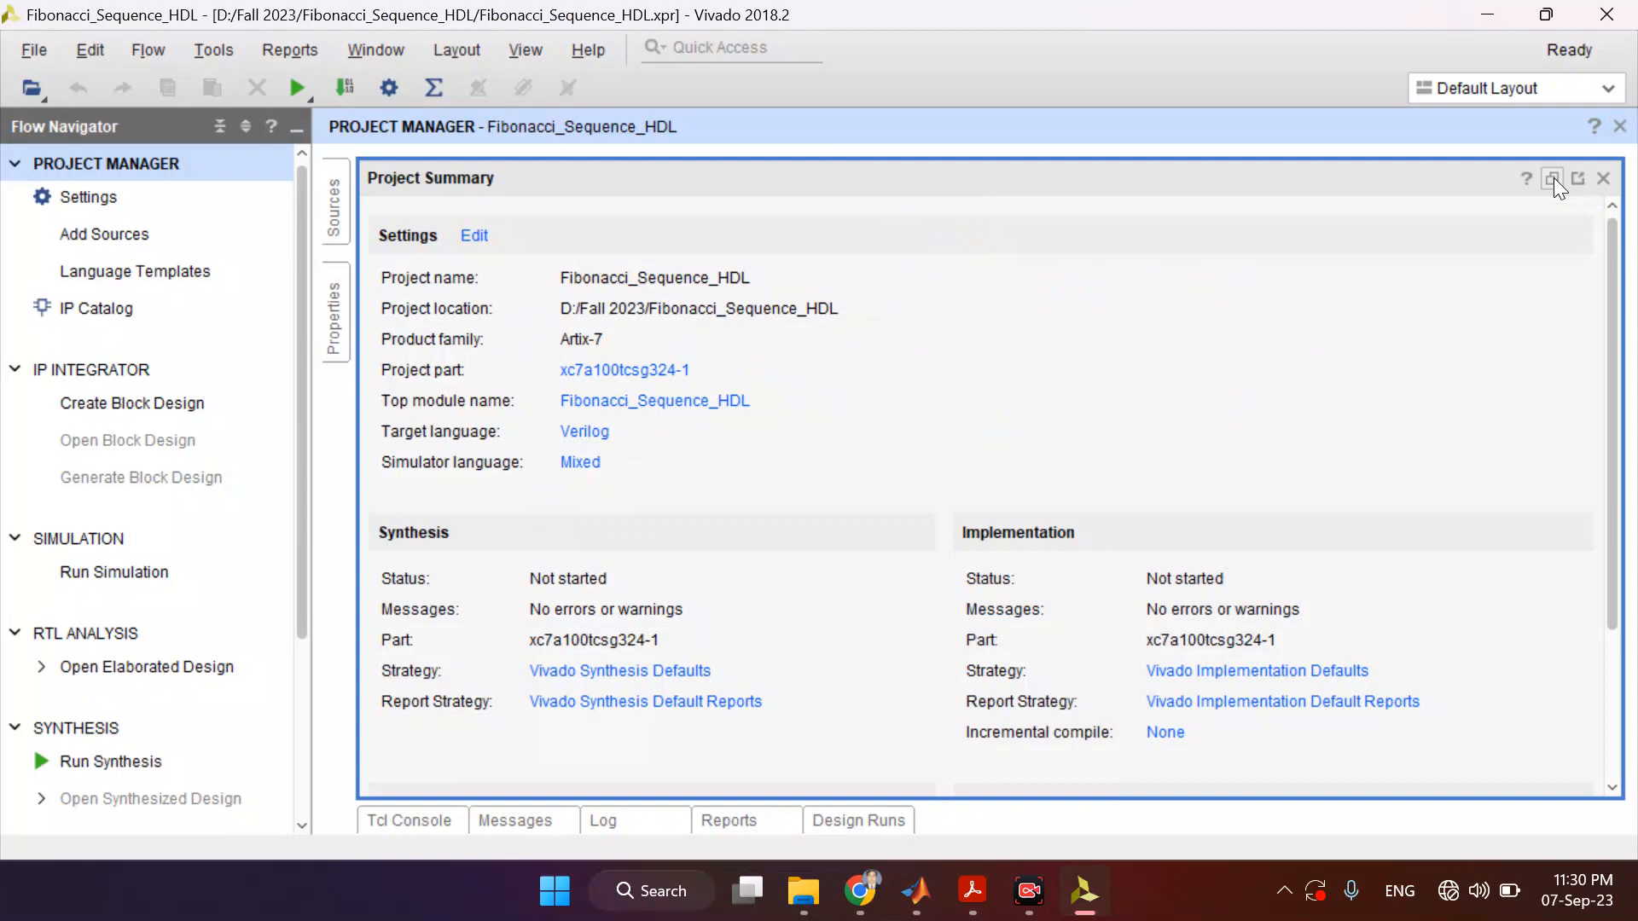
pyautogui.click(1553, 177)
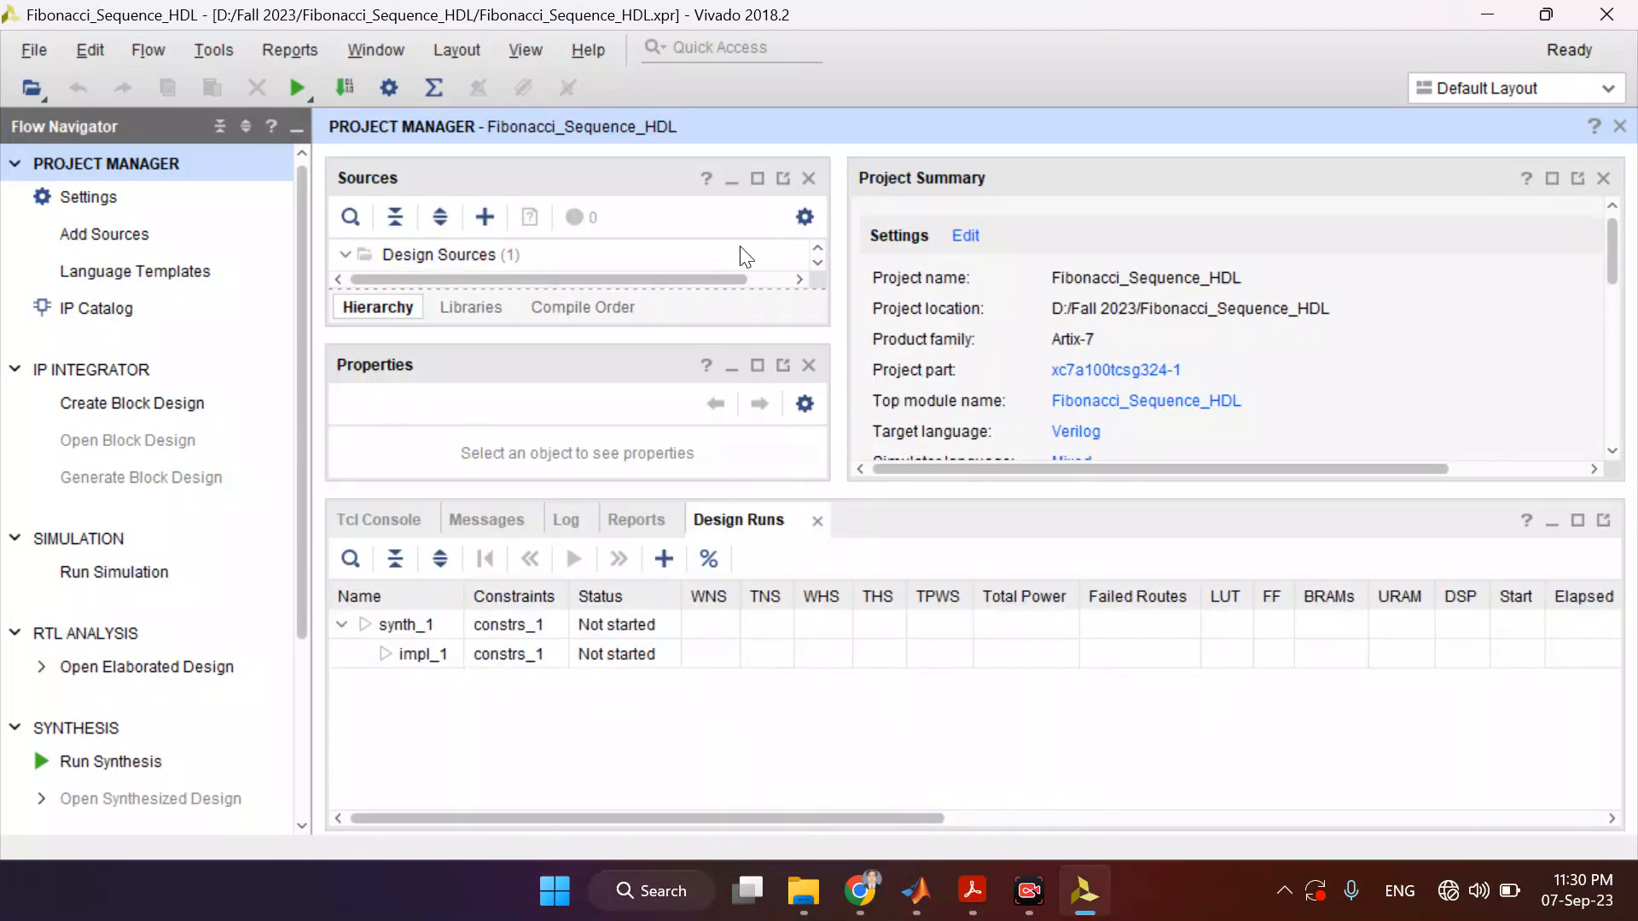
pyautogui.click(758, 178)
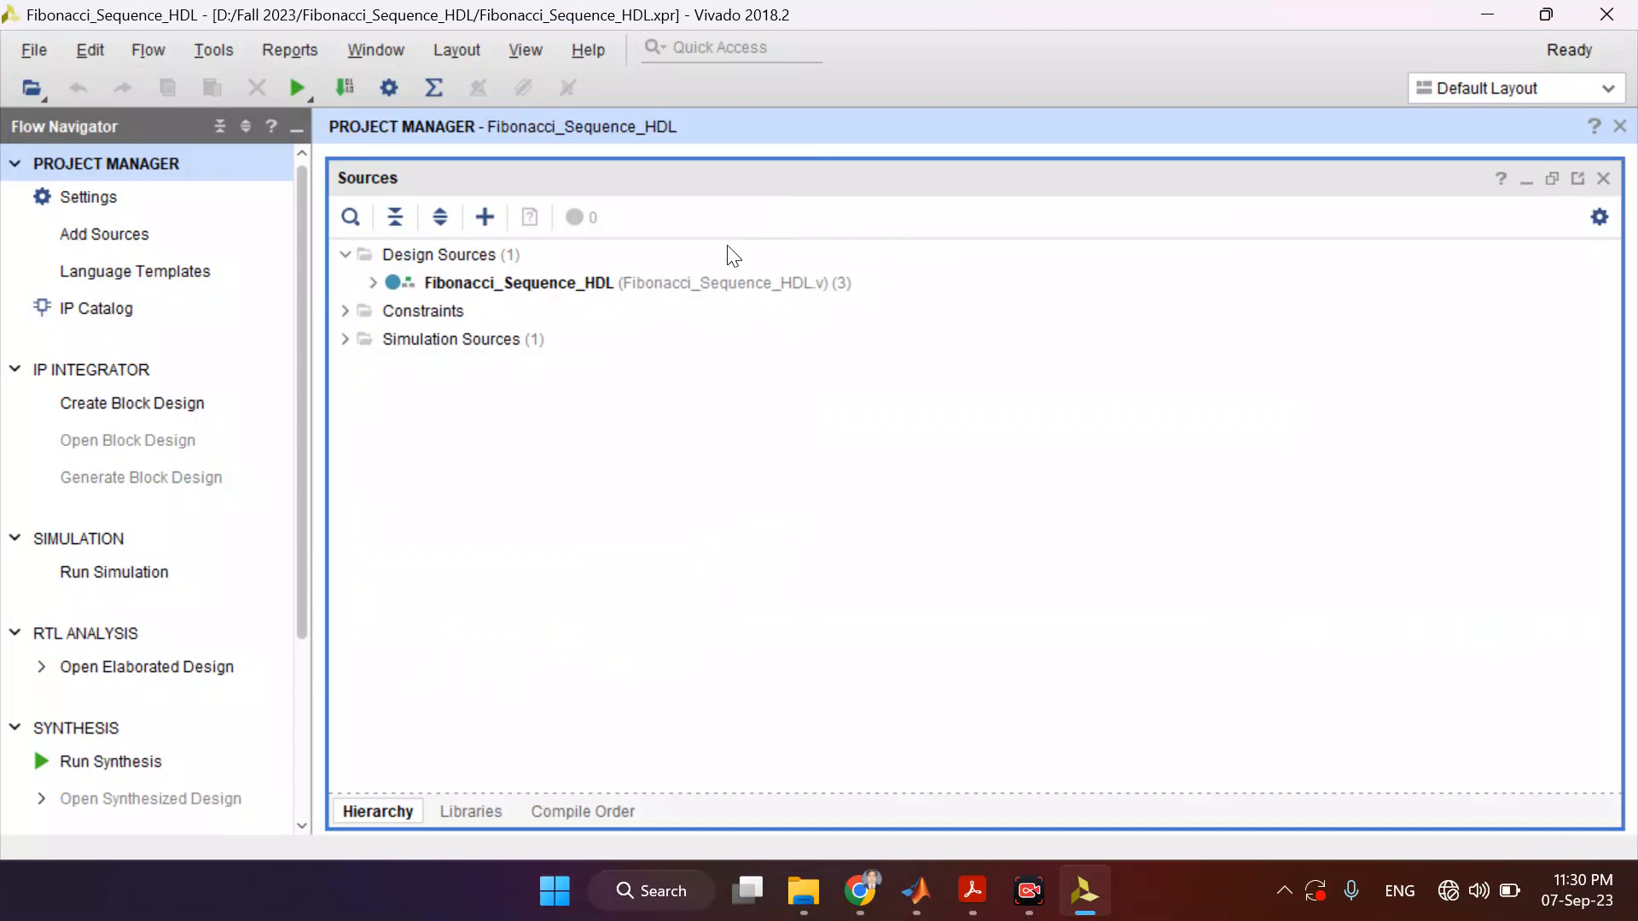
pyautogui.doubleClick(541, 292)
pyautogui.click(1577, 180)
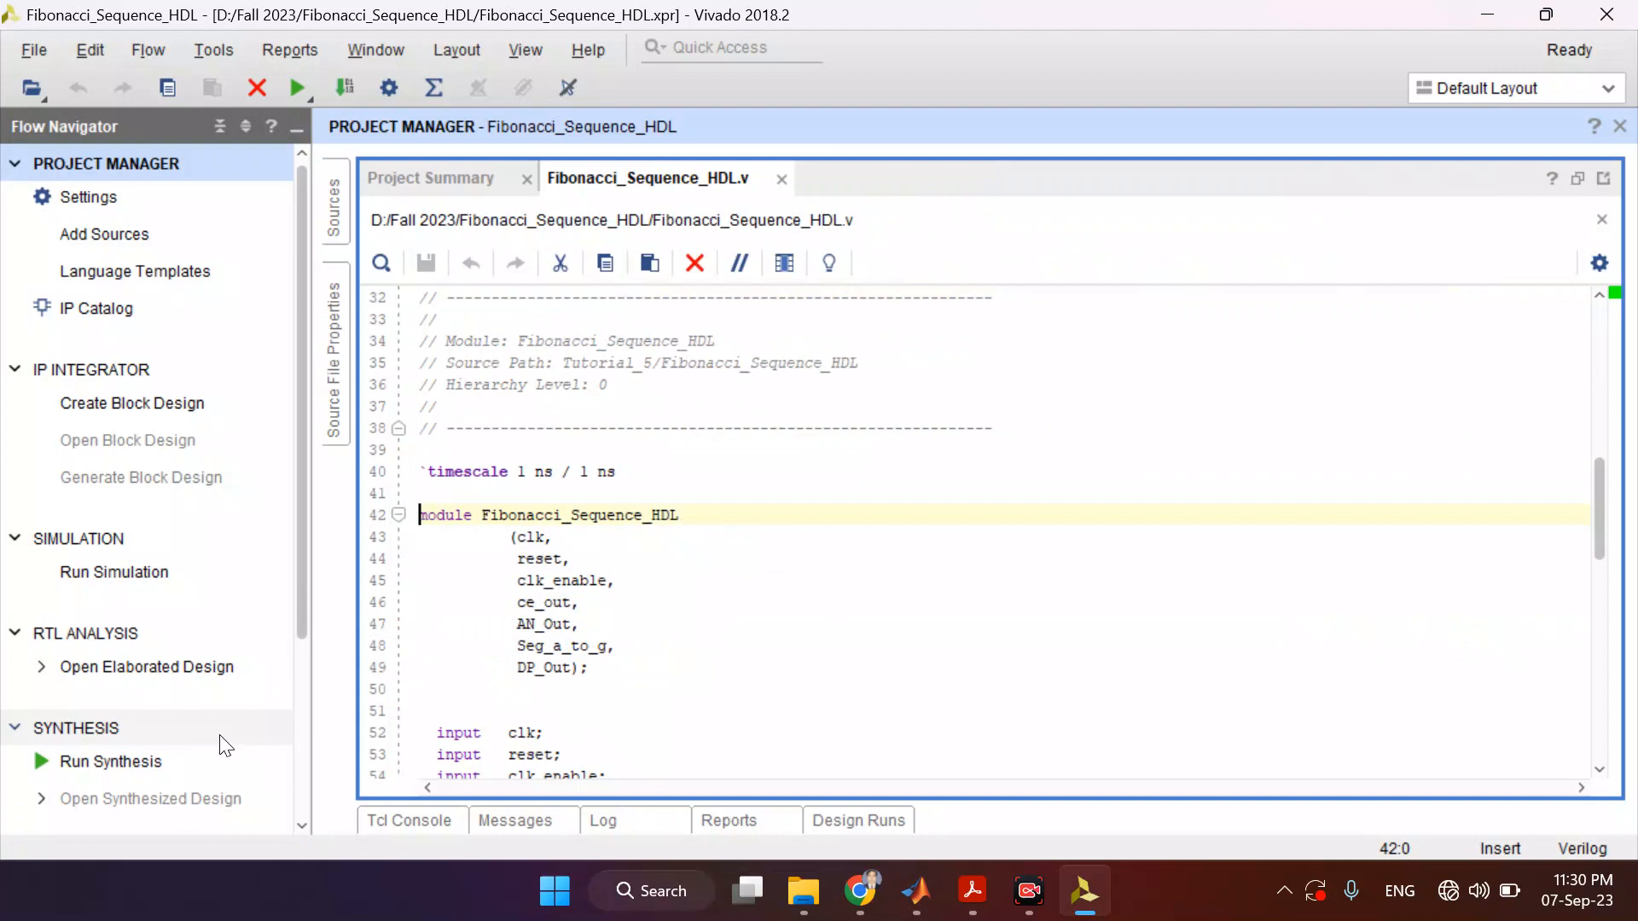
# - Run synthesis on the local host with 8 jobs and the default launch directory
pyautogui.click(146, 759)
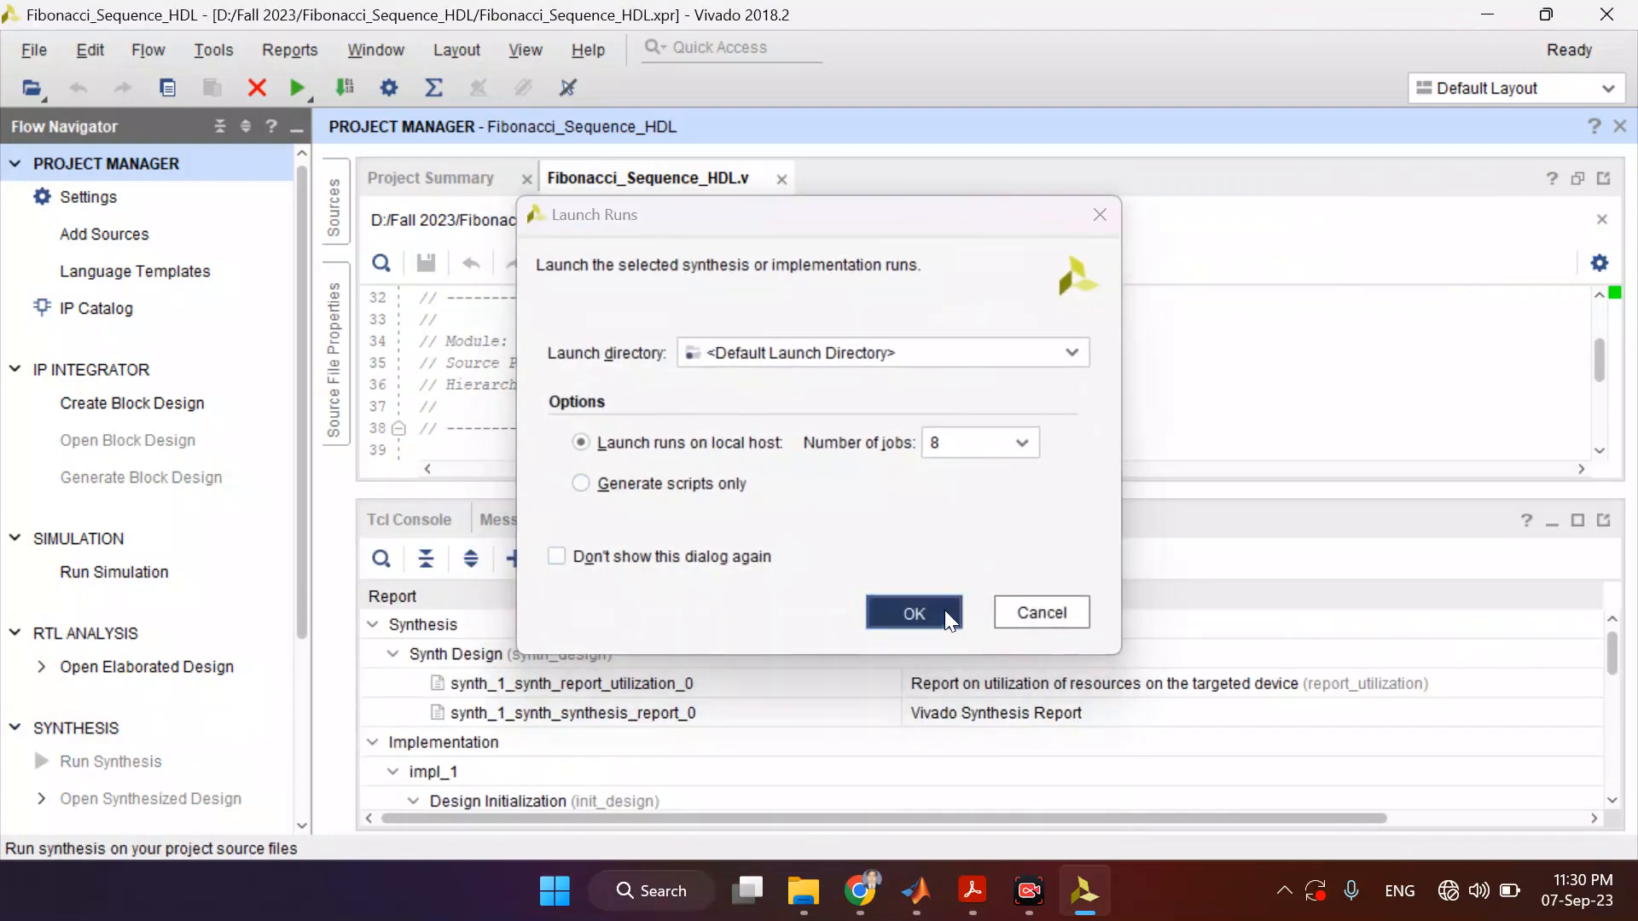
pyautogui.click(914, 613)
# - Examine Fibonacci_Sequence_HDL.v from its header comments down to the module port list, and dismiss the synthesis completion dialog without running implementation
pyautogui.click(1365, 358)
pyautogui.press('Up')
pyautogui.press('Up')
pyautogui.press('Up')
pyautogui.press('Up')
pyautogui.press('Up')
pyautogui.press('Up')
pyautogui.press('Up')
pyautogui.press('Up')
pyautogui.press('Up')
pyautogui.press('Up')
pyautogui.press('Up')
pyautogui.press('Up')
pyautogui.press('Up')
pyautogui.press('Up')
pyautogui.press('Up')
pyautogui.press('Up')
pyautogui.press('Up')
pyautogui.press('Up')
pyautogui.press('Up')
pyautogui.press('Up')
pyautogui.press('Up')
pyautogui.press('Up')
pyautogui.press('Up')
pyautogui.press('Up')
pyautogui.press('Up')
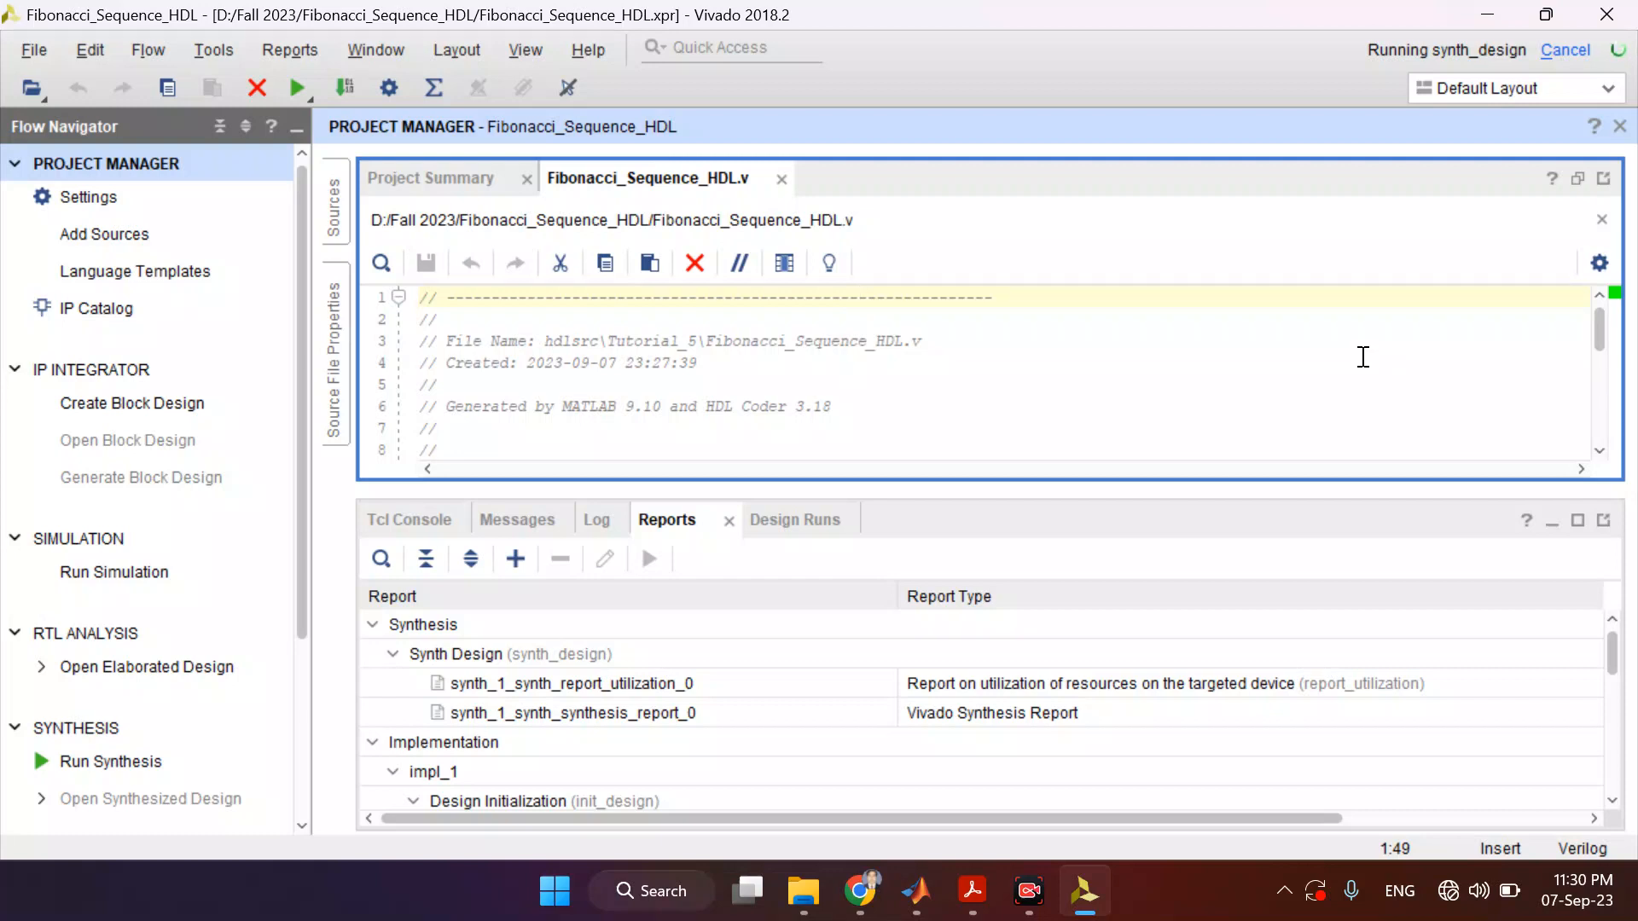
pyautogui.press('Down')
pyautogui.press('Down')
pyautogui.press('Down')
pyautogui.press('Down')
pyautogui.press('Down')
pyautogui.press('Down')
pyautogui.press('Down')
pyautogui.press('Down')
pyautogui.press('Down')
pyautogui.press('Down')
pyautogui.press('Down')
pyautogui.press('Down')
pyautogui.press('Down')
pyautogui.press('Down')
pyautogui.press('Down')
pyautogui.press('Down')
pyautogui.press('Down')
pyautogui.press('Down')
pyautogui.press('Down')
pyautogui.press('Down')
pyautogui.press('Down')
pyautogui.press('Down')
pyautogui.press('Down')
pyautogui.press('Down')
pyautogui.press('Down')
pyautogui.press('Down')
pyautogui.press('Down')
pyautogui.press('Down')
pyautogui.press('Down')
pyautogui.press('Down')
pyautogui.press('Down')
pyautogui.press('Down')
pyautogui.press('Down')
pyautogui.press('Down')
pyautogui.press('Down')
pyautogui.press('Down')
pyautogui.press('Down')
pyautogui.press('Down')
pyautogui.press('Down')
pyautogui.press('Down')
pyautogui.press('Down')
pyautogui.press('Down')
pyautogui.press('Down')
pyautogui.press('Down')
pyautogui.press('Down')
pyautogui.press('Down')
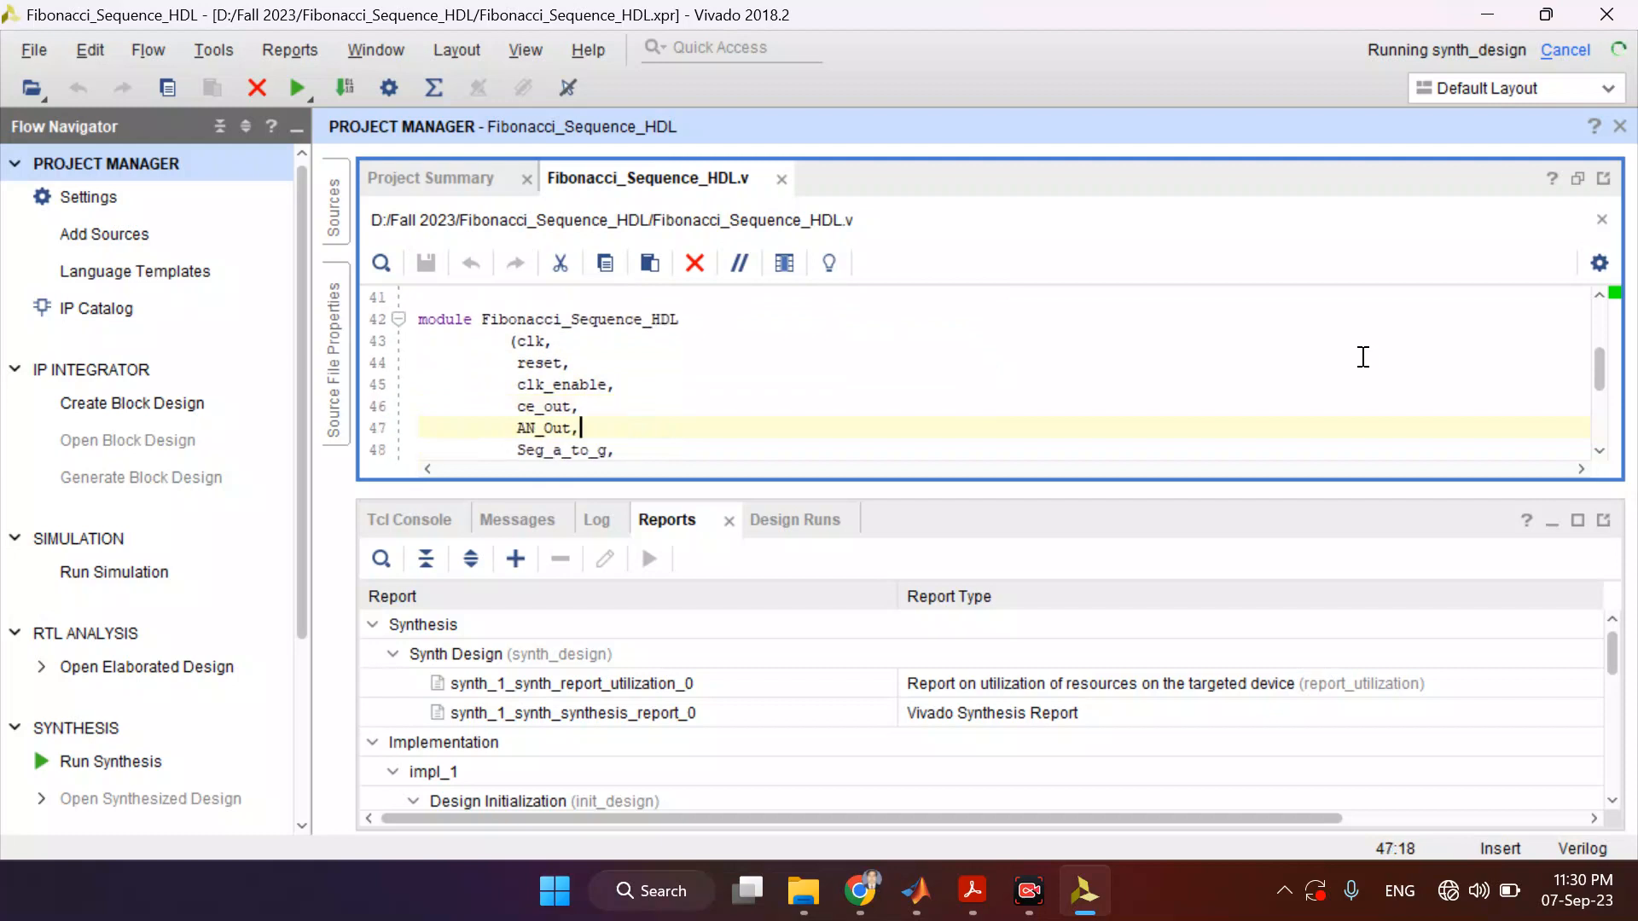
pyautogui.press('Down')
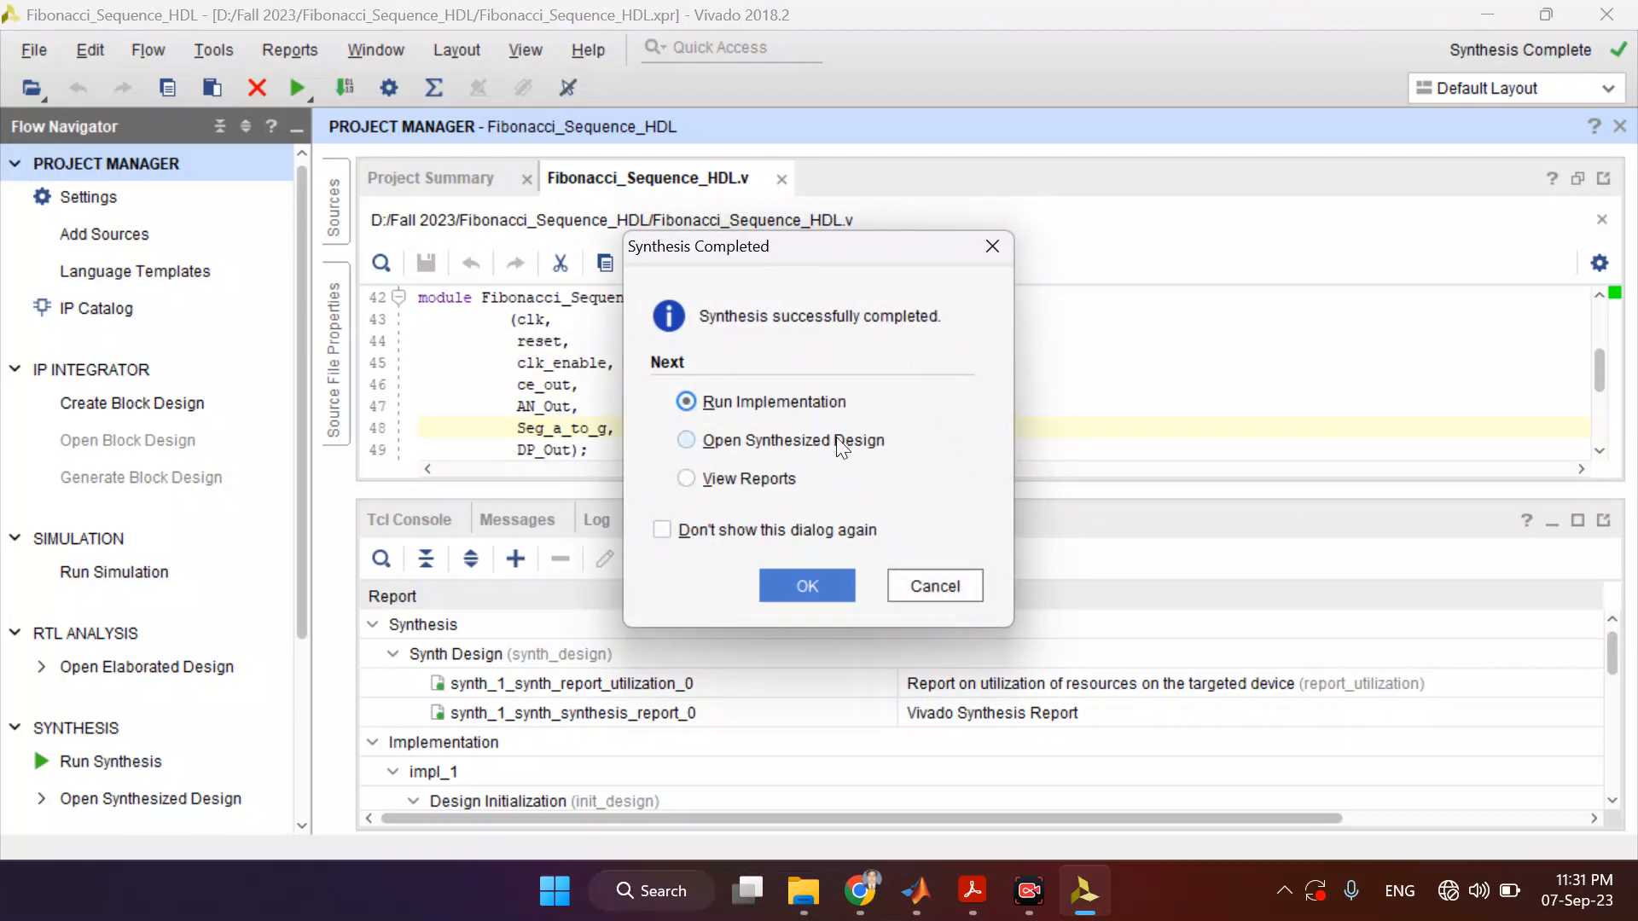
pyautogui.click(920, 584)
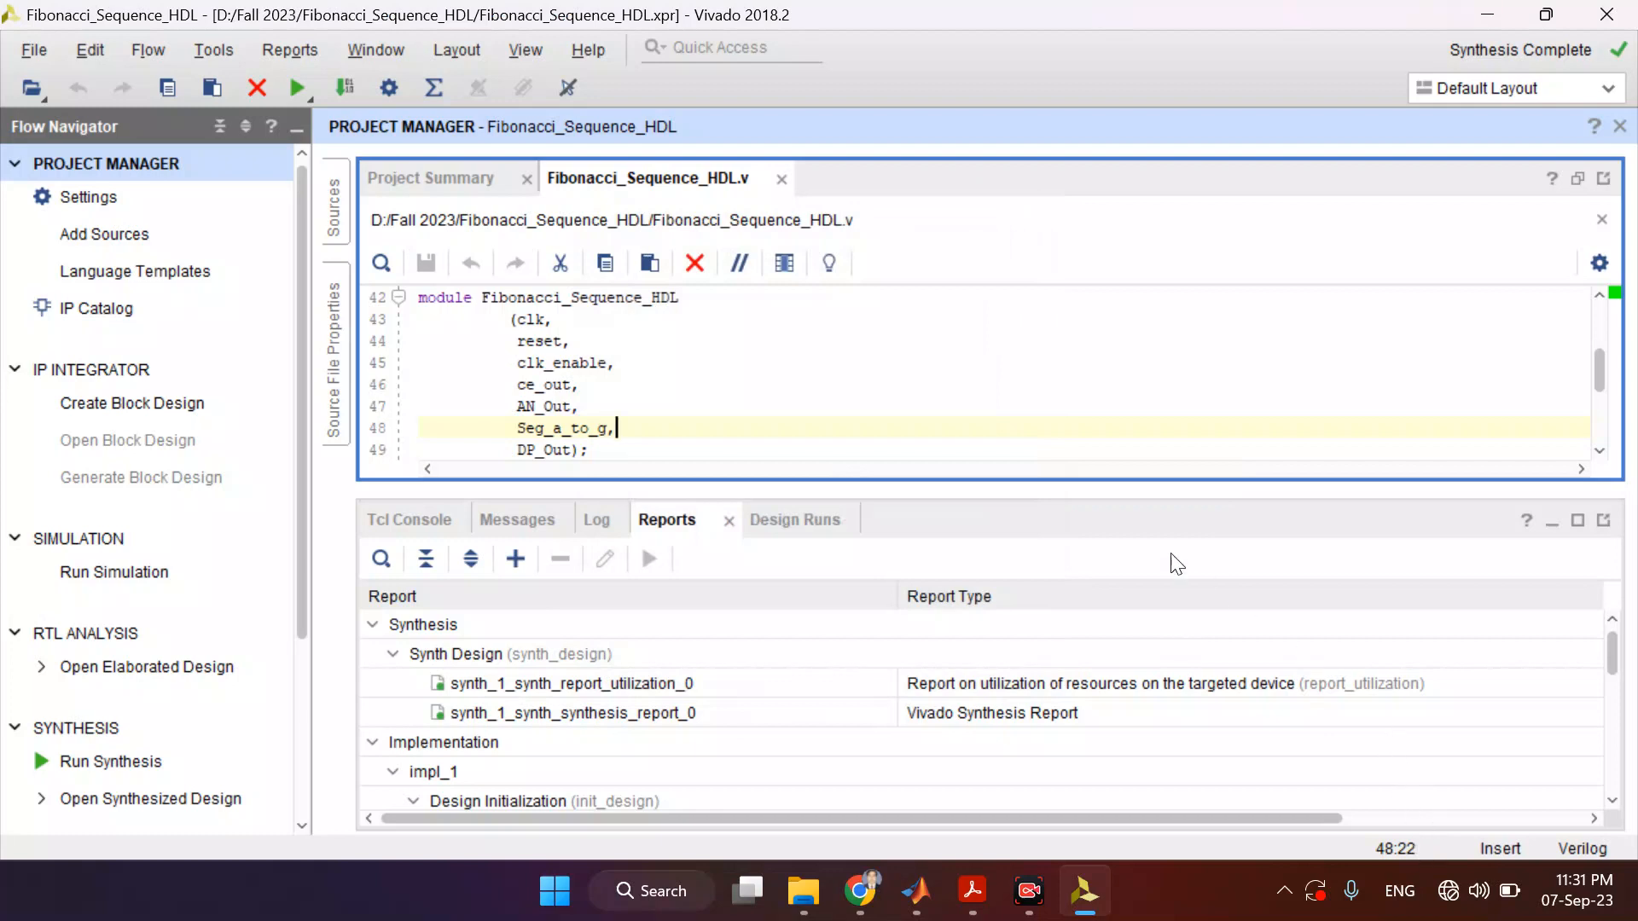
# - Examine the input ports clk, reset and clk_enable in the Fibonacci_Sequence_HDL module declaration
pyautogui.press('Up')
pyautogui.press('Up')
pyautogui.press('Up')
pyautogui.press('Up')
pyautogui.press('Up')
pyautogui.press('Down')
pyautogui.press('Down')
pyautogui.press('Up')
pyautogui.press('Up')
pyautogui.hotkey('shift', 'Down')
pyautogui.hotkey('shift', 'Down')
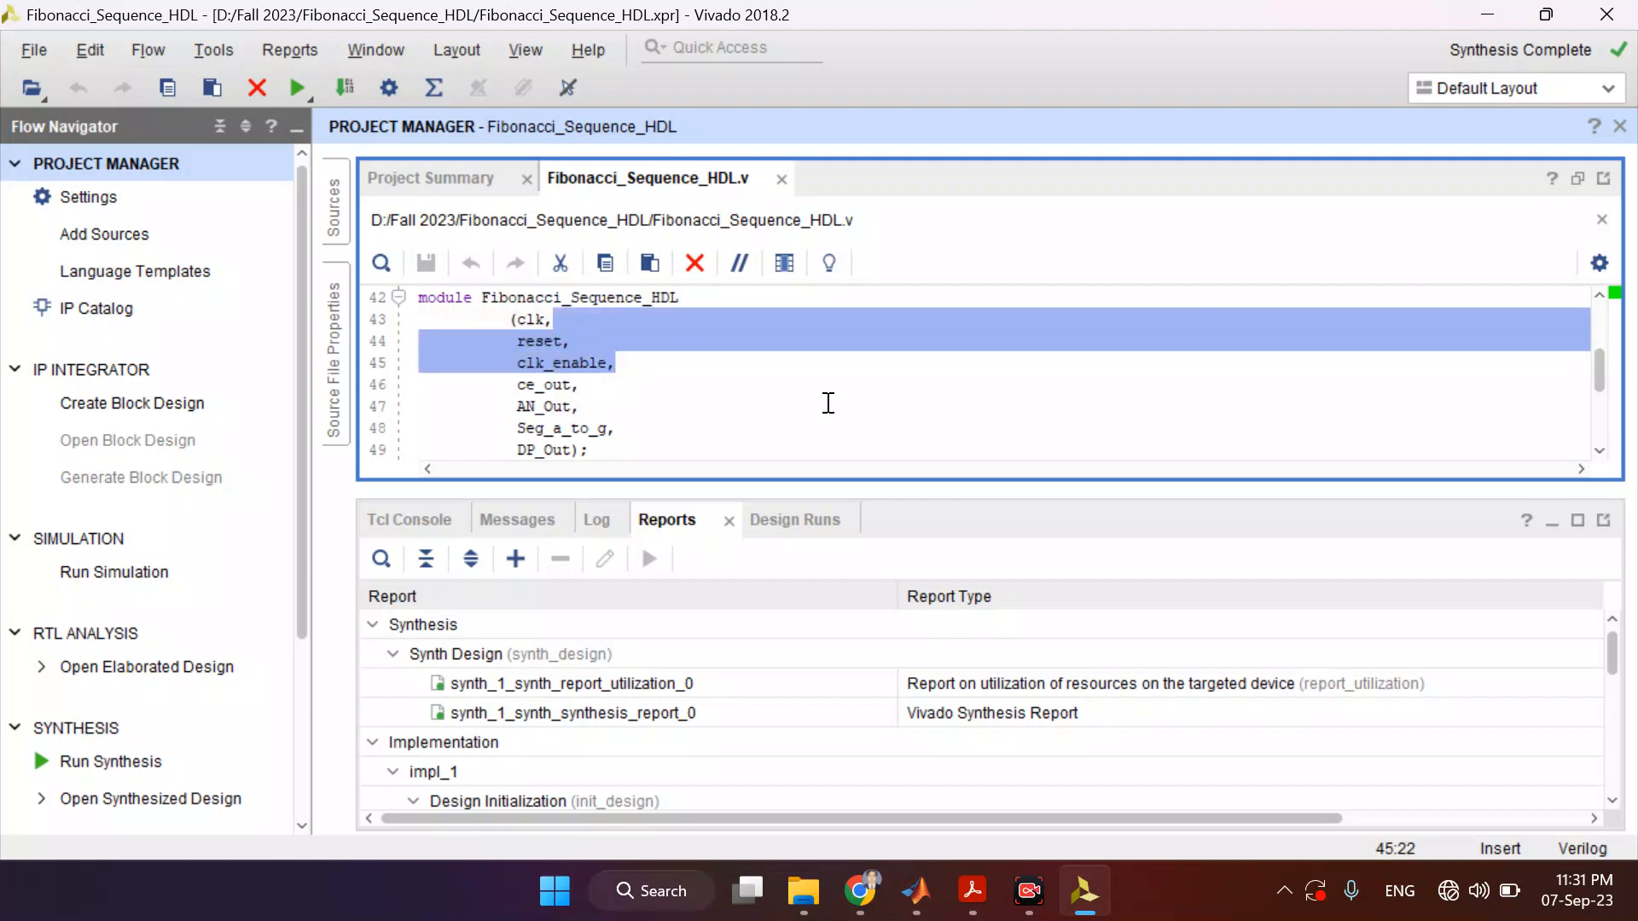
pyautogui.press('Left')
pyautogui.press('Left')
pyautogui.press('Left')
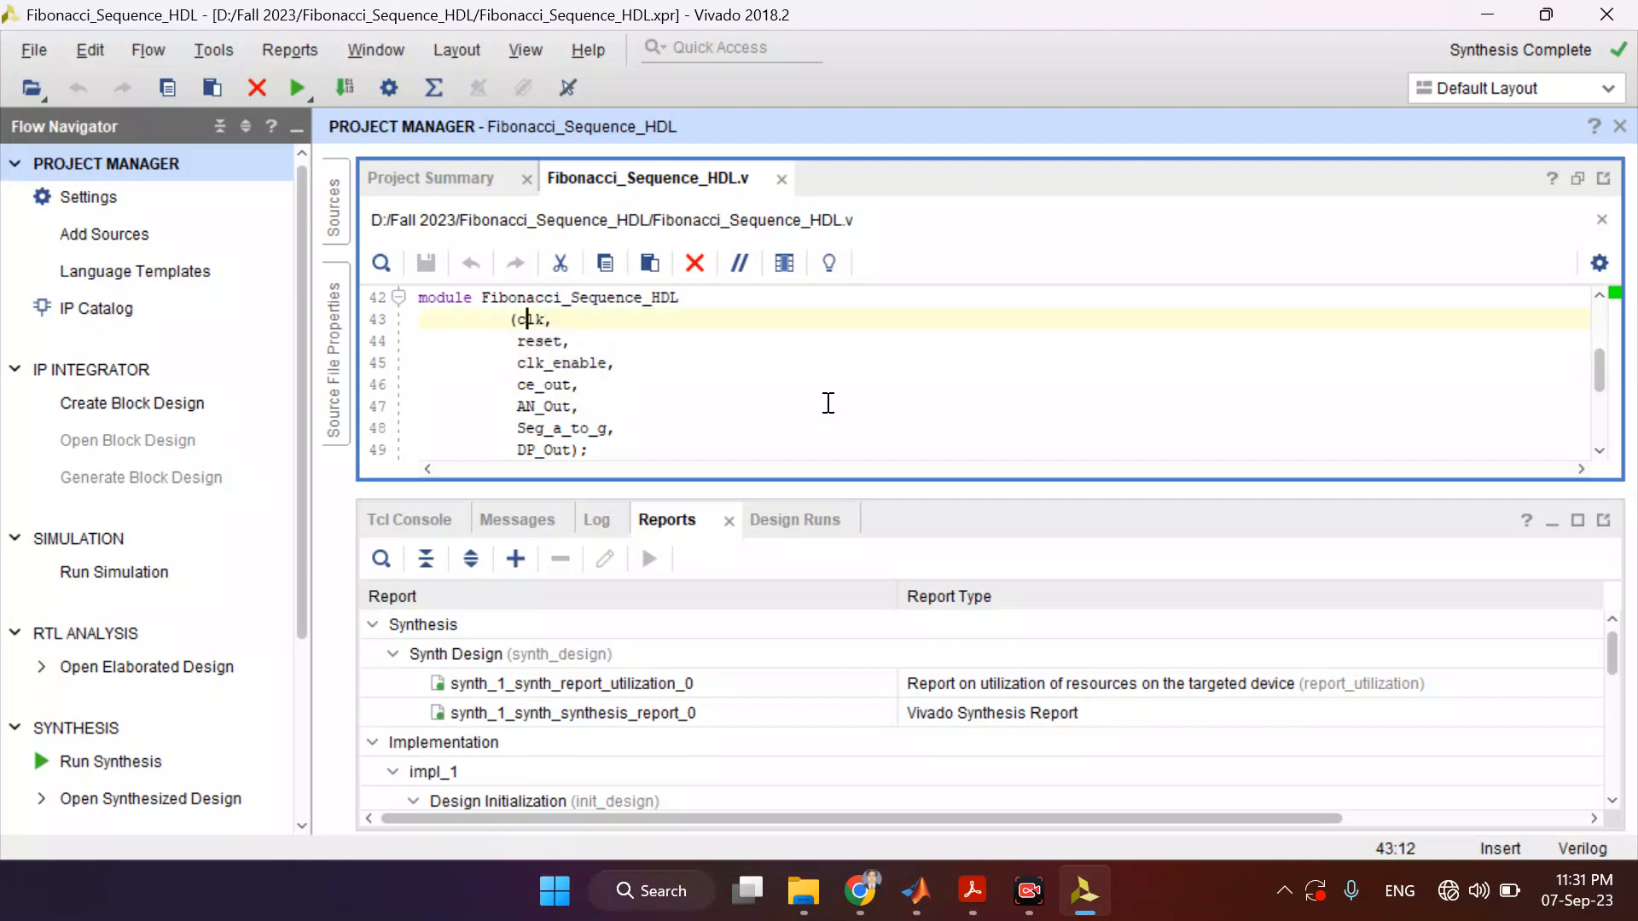
pyautogui.press('Right')
pyautogui.press('Right')
pyautogui.press('Down')
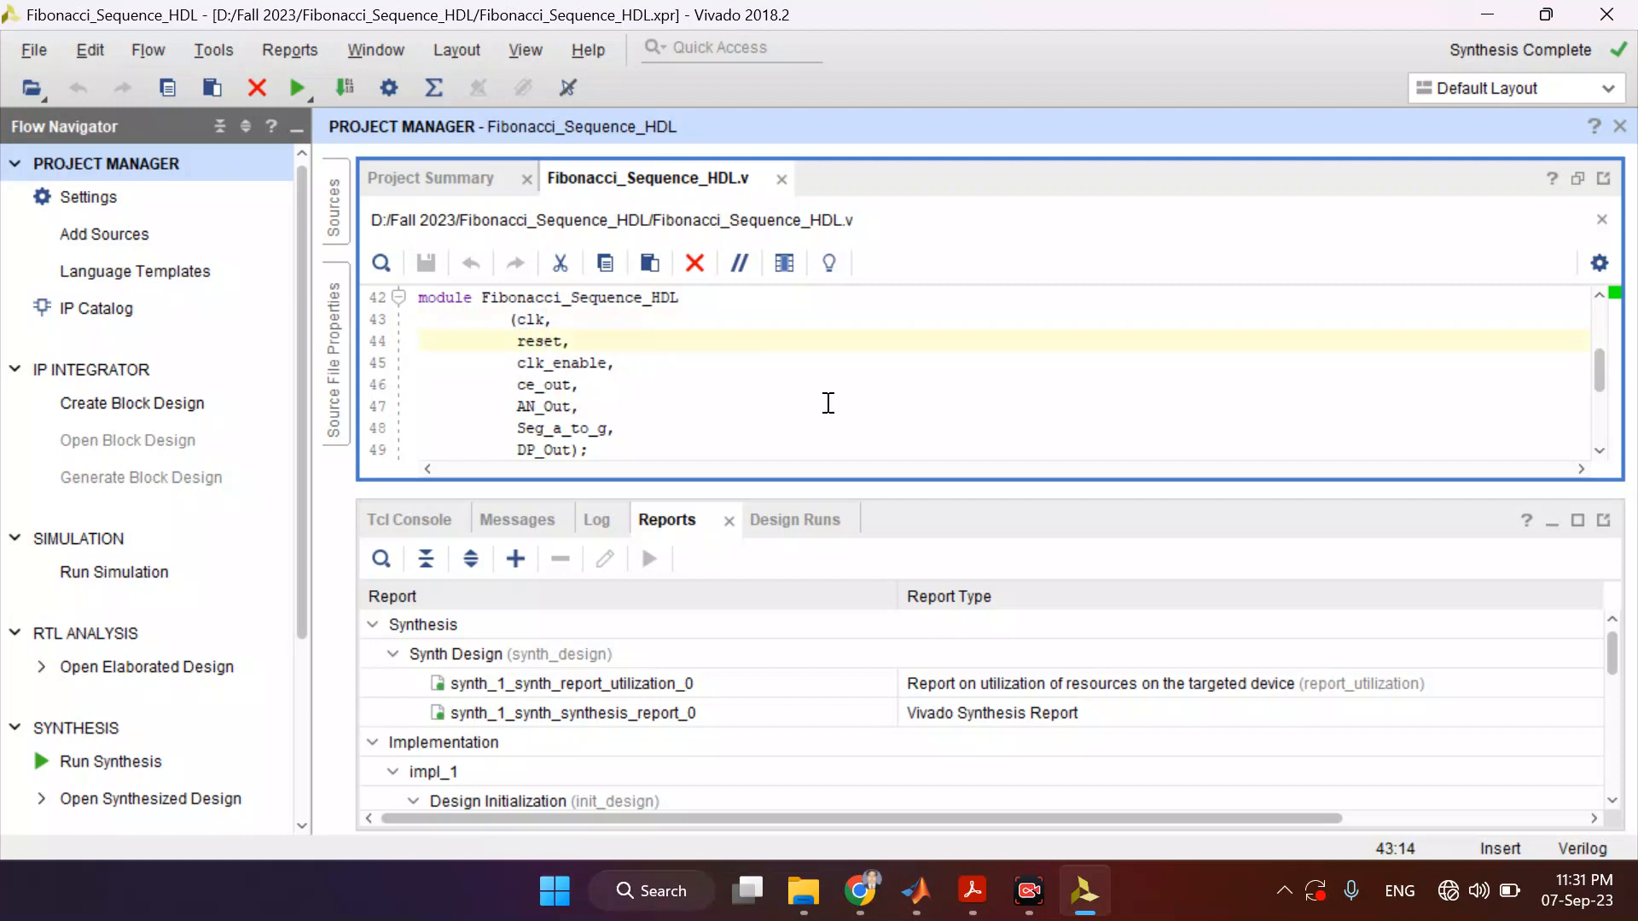
pyautogui.press('Up')
pyautogui.press('Up')
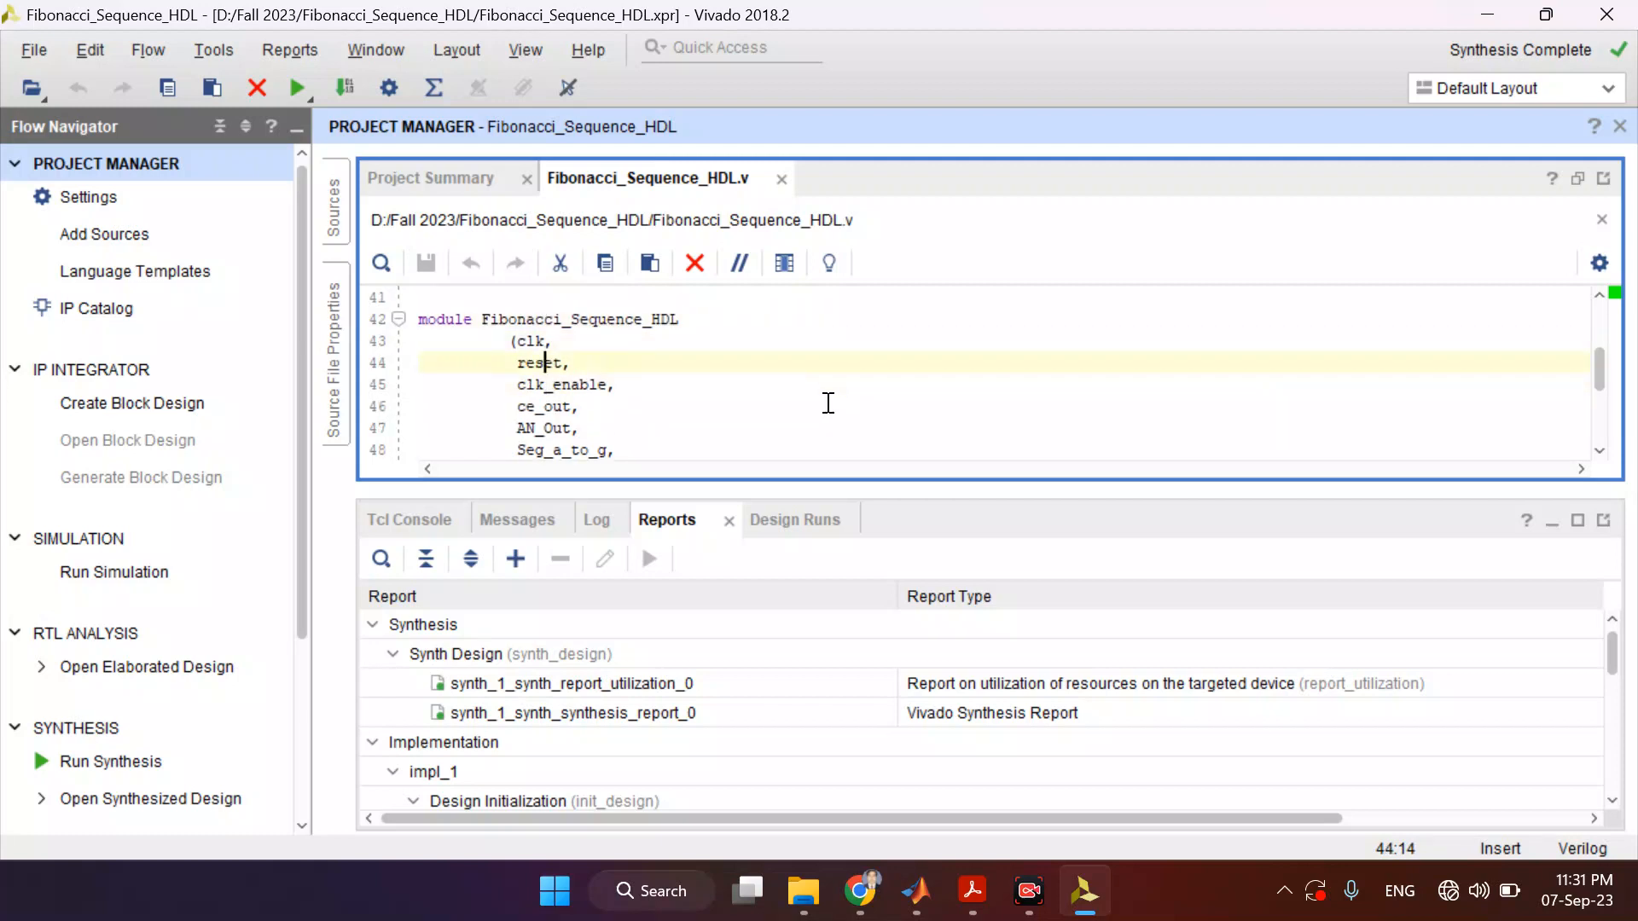
pyautogui.press('Down')
pyautogui.press('Down')
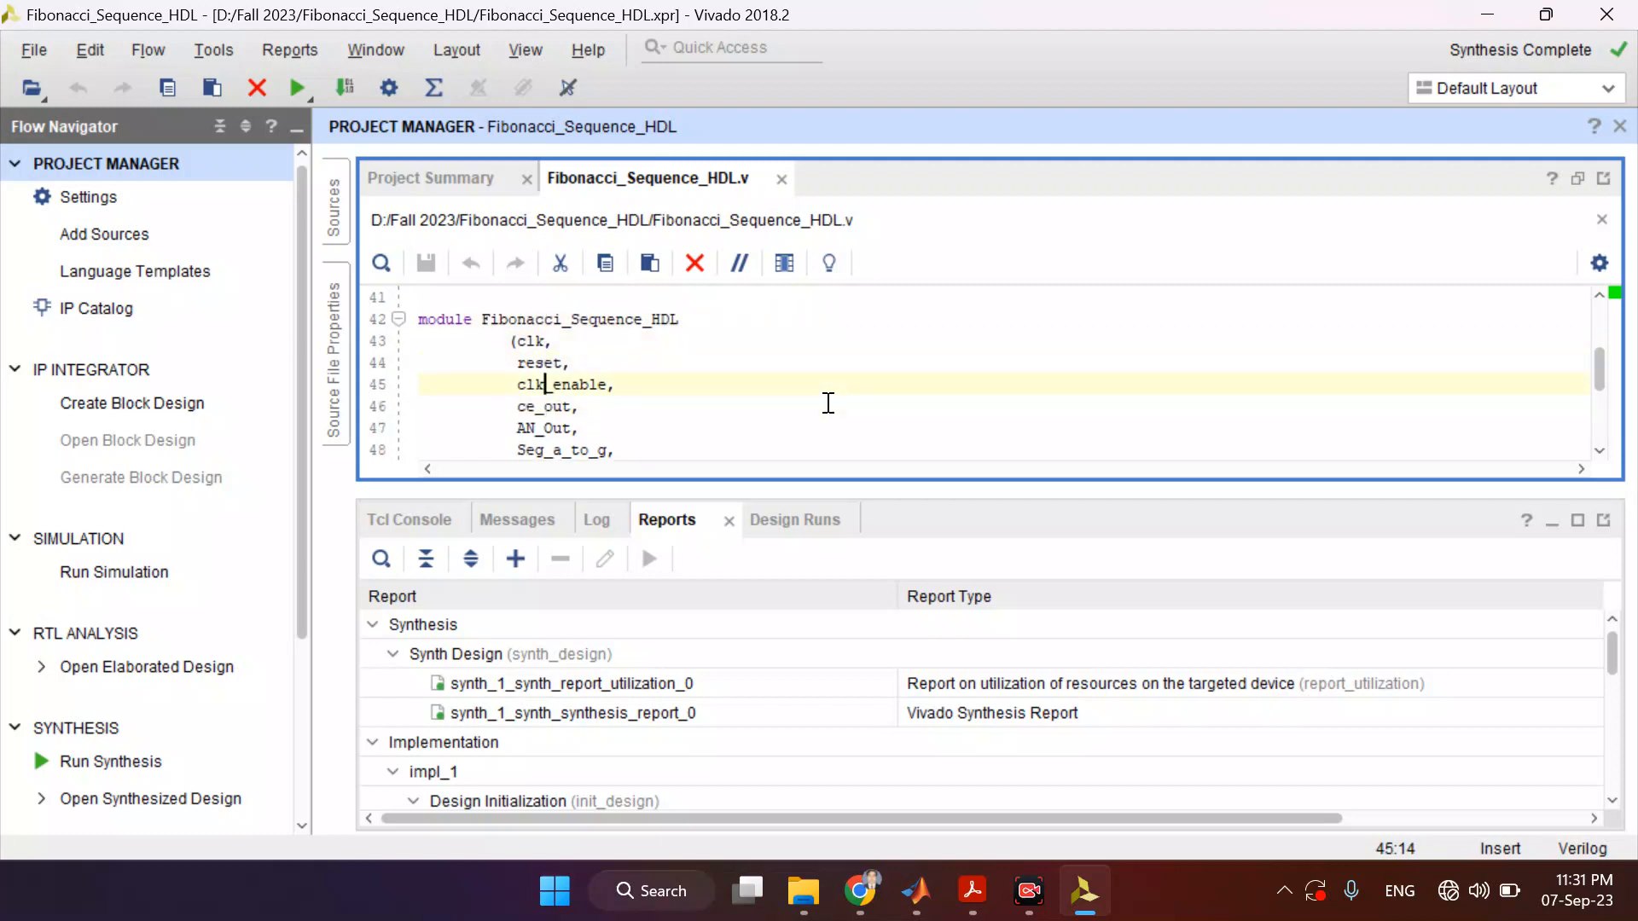
# - Examine the output ports ce_out, AN_Out, Seg_a_to_g and DP_Out in the module declaration
pyautogui.press('Down')
pyautogui.press('Left')
pyautogui.press('Left')
pyautogui.hotkey('shift', 'Right')
pyautogui.hotkey('shift', 'Right')
pyautogui.hotkey('shift', 'Right')
pyautogui.hotkey('shift', 'Right')
pyautogui.press('Down')
pyautogui.press('Down')
pyautogui.press('Down')
pyautogui.press('Down')
pyautogui.press('Up')
pyautogui.press('Up')
pyautogui.press('Up')
pyautogui.hotkey('shift', 'Left')
pyautogui.hotkey('shift', 'Left')
pyautogui.hotkey('shift', 'Left')
pyautogui.hotkey('shift', 'Left')
pyautogui.hotkey('shift', 'Left')
pyautogui.hotkey('shift', 'Left')
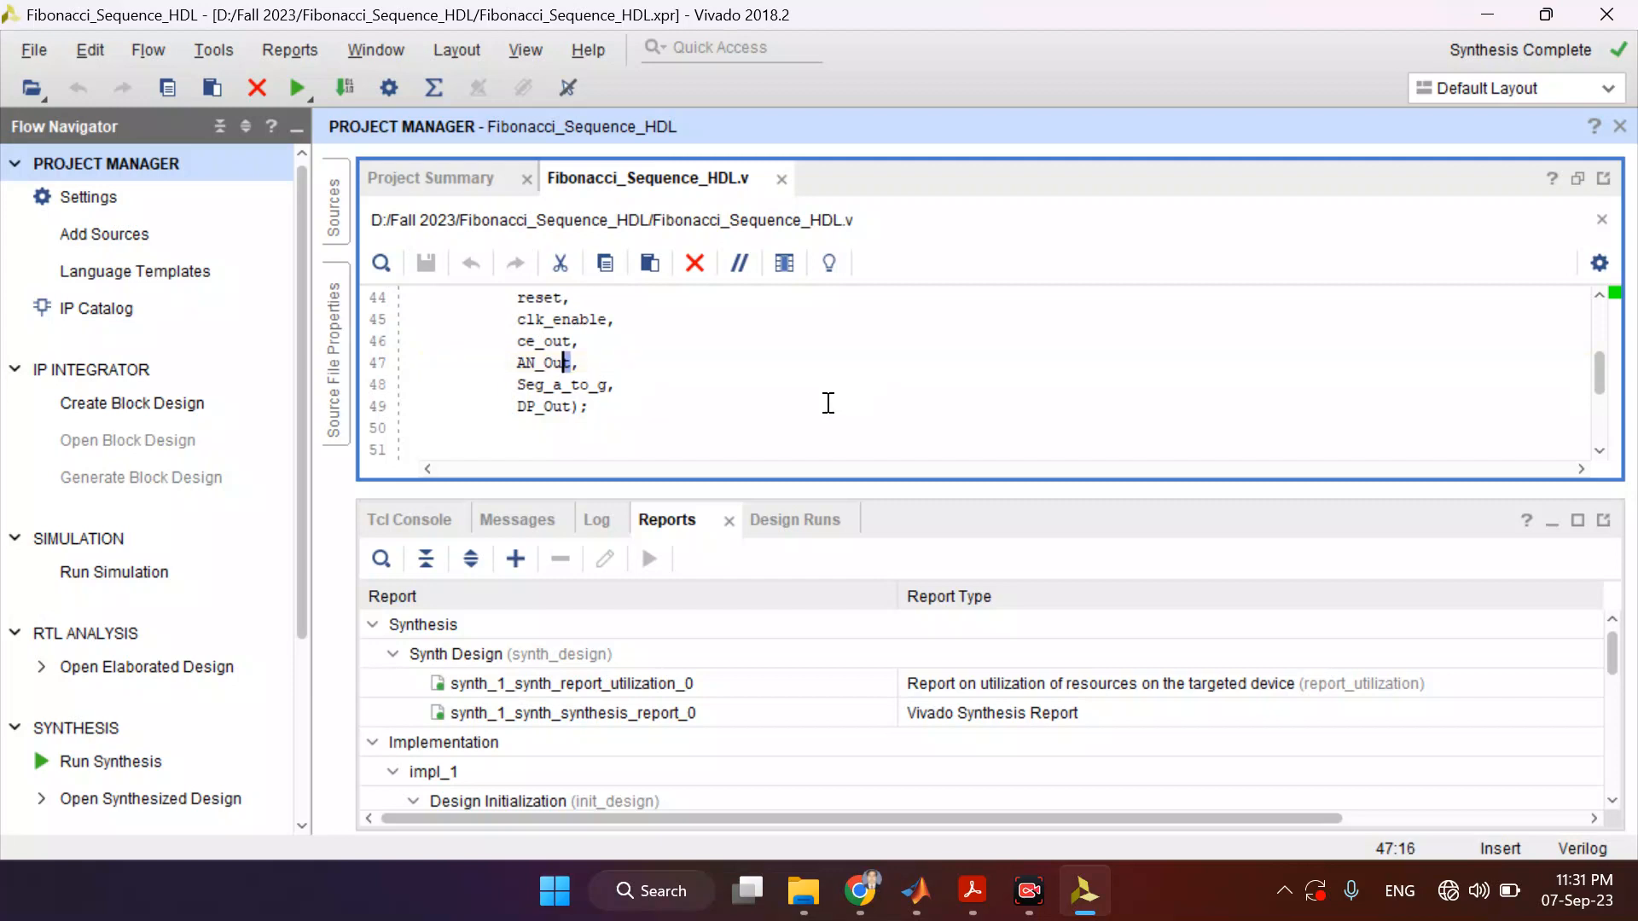
pyautogui.press('Right')
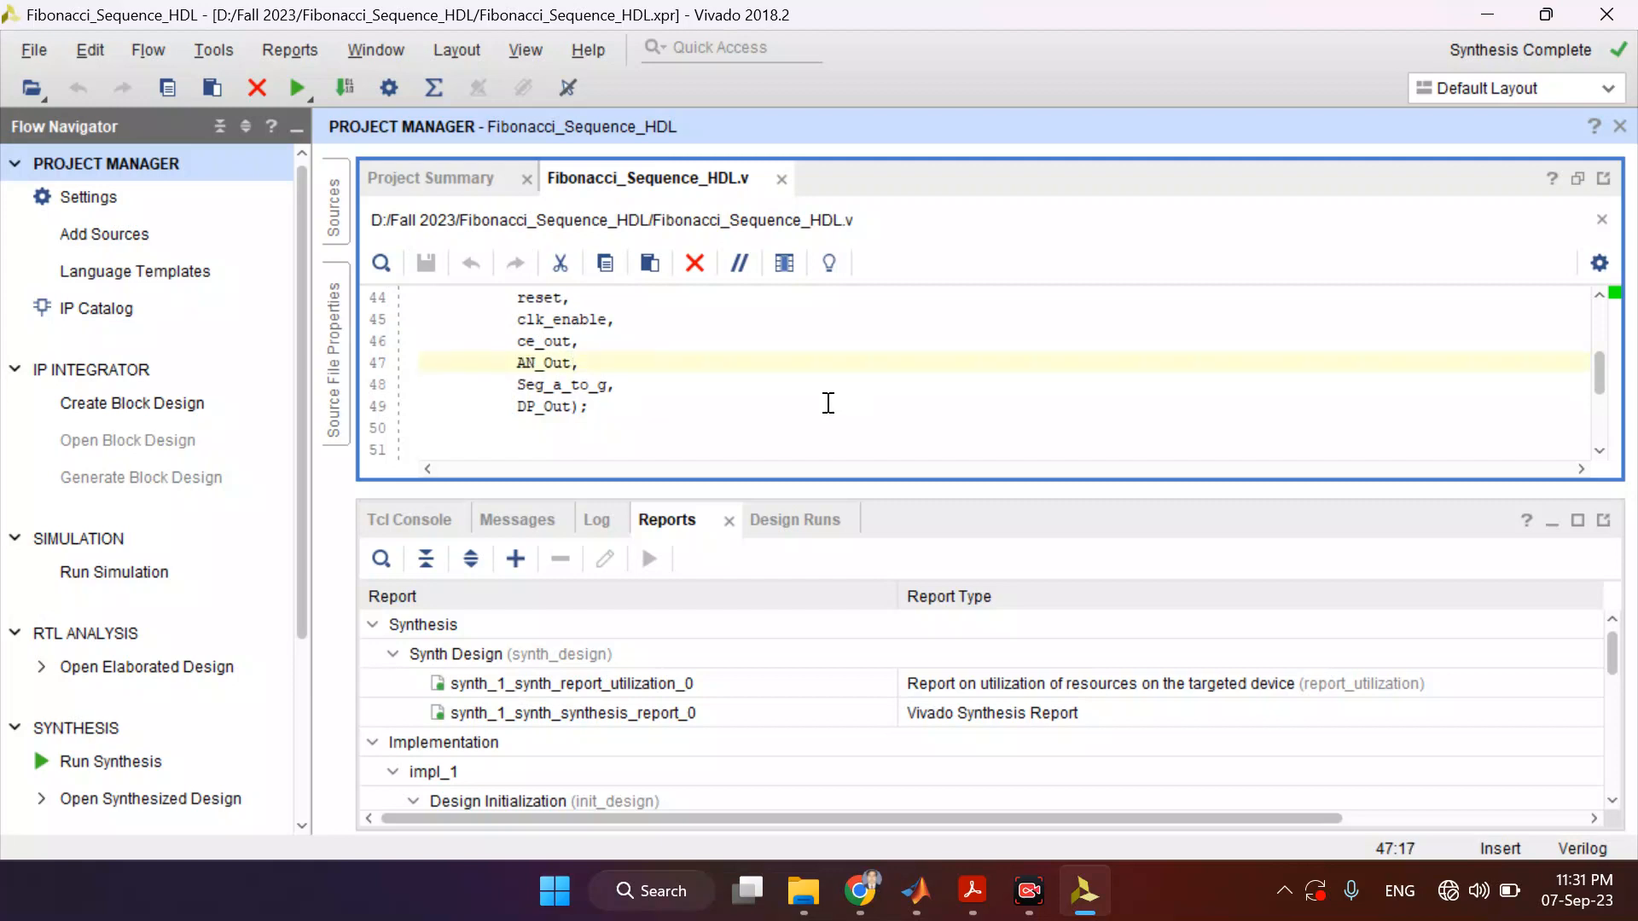
pyautogui.hotkey('shift', 'Left')
pyautogui.hotkey('shift', 'Left')
pyautogui.hotkey('shift', 'Left')
pyautogui.hotkey('shift', 'Left')
pyautogui.hotkey('shift', 'Left')
pyautogui.press('Down')
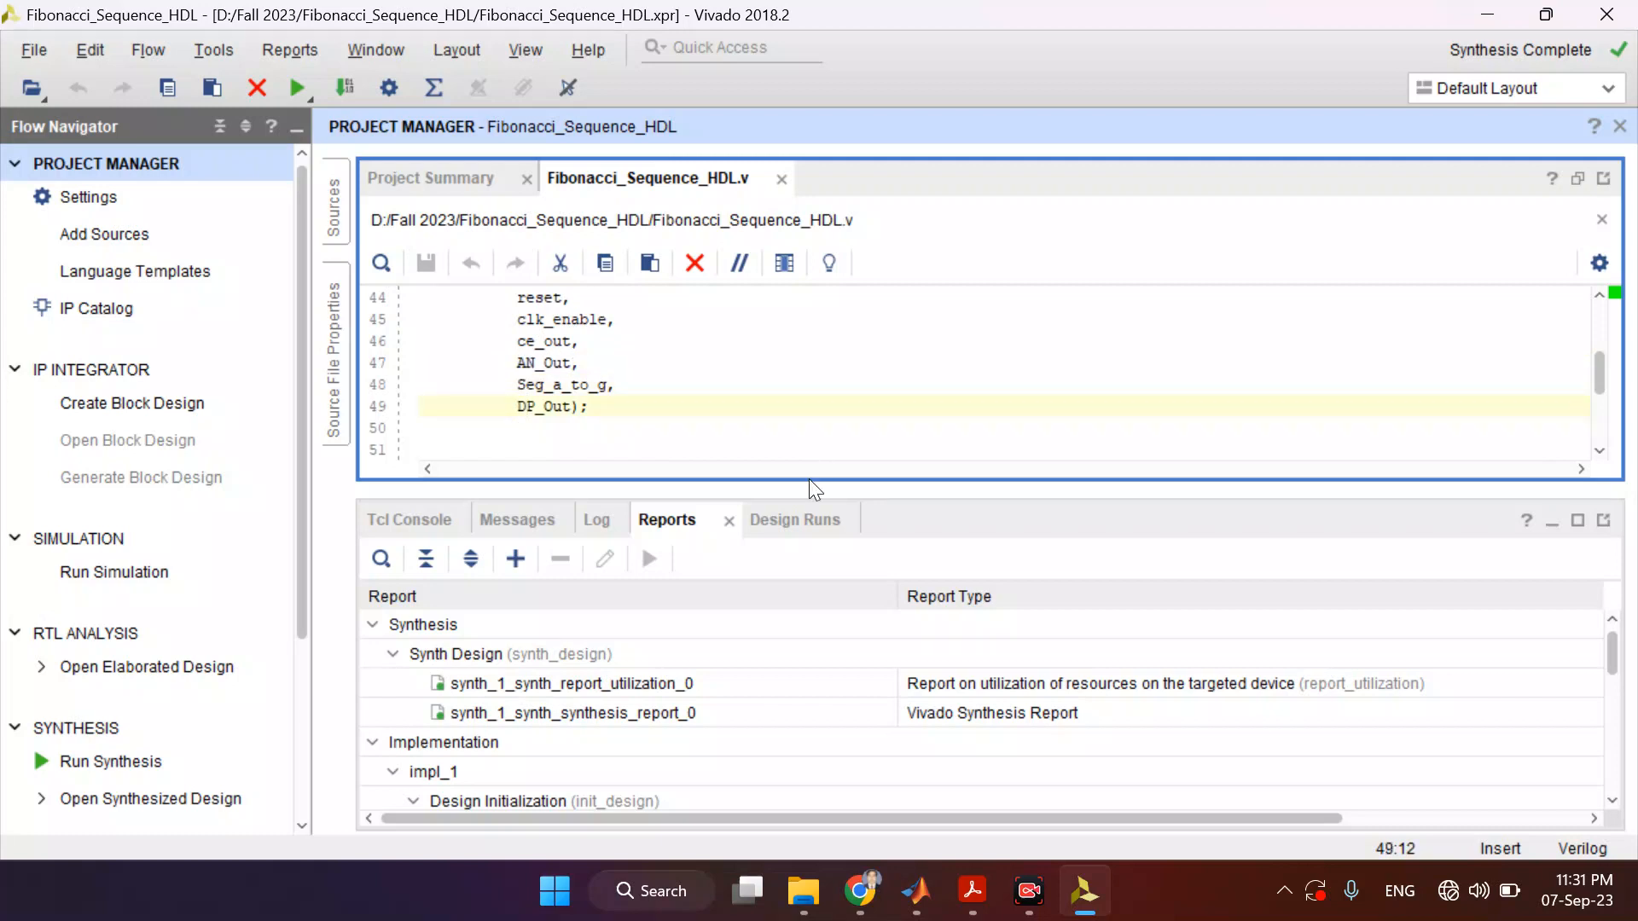
# - Switch to File Explorer and open the Up_Down_Counter_HDL folder inside the Tutorial 4 folder of Fall 2023
pyautogui.click(803, 890)
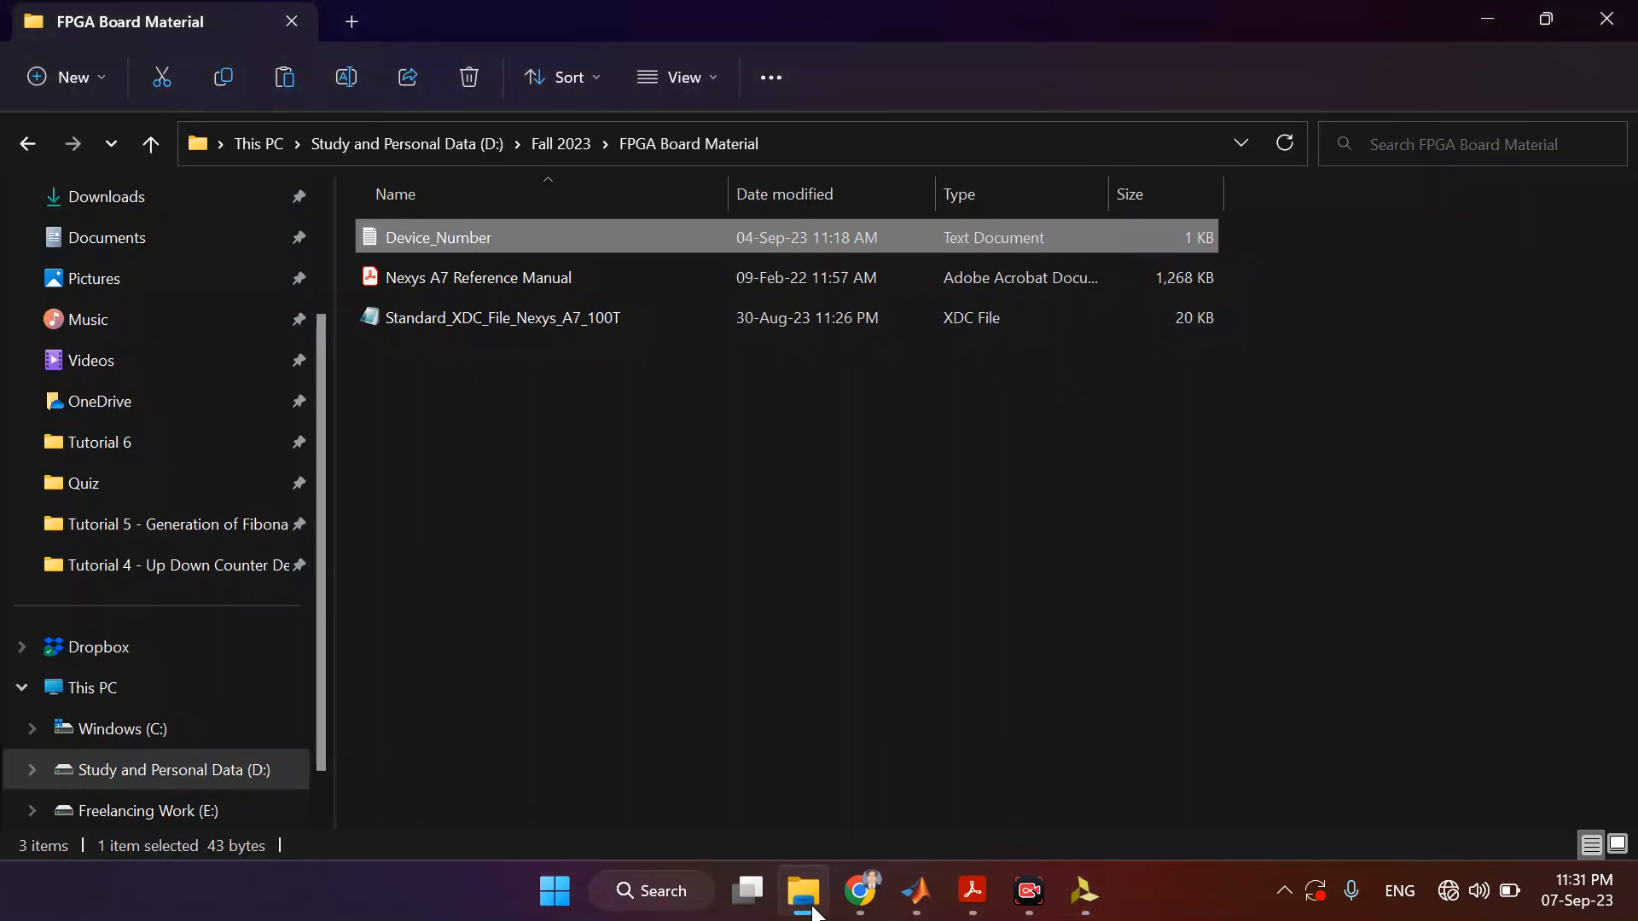
pyautogui.click(565, 144)
pyautogui.press('Right')
pyautogui.press('Right')
pyautogui.press('Right')
pyautogui.press('Right')
pyautogui.press('Right')
pyautogui.press('Right')
pyautogui.press('Right')
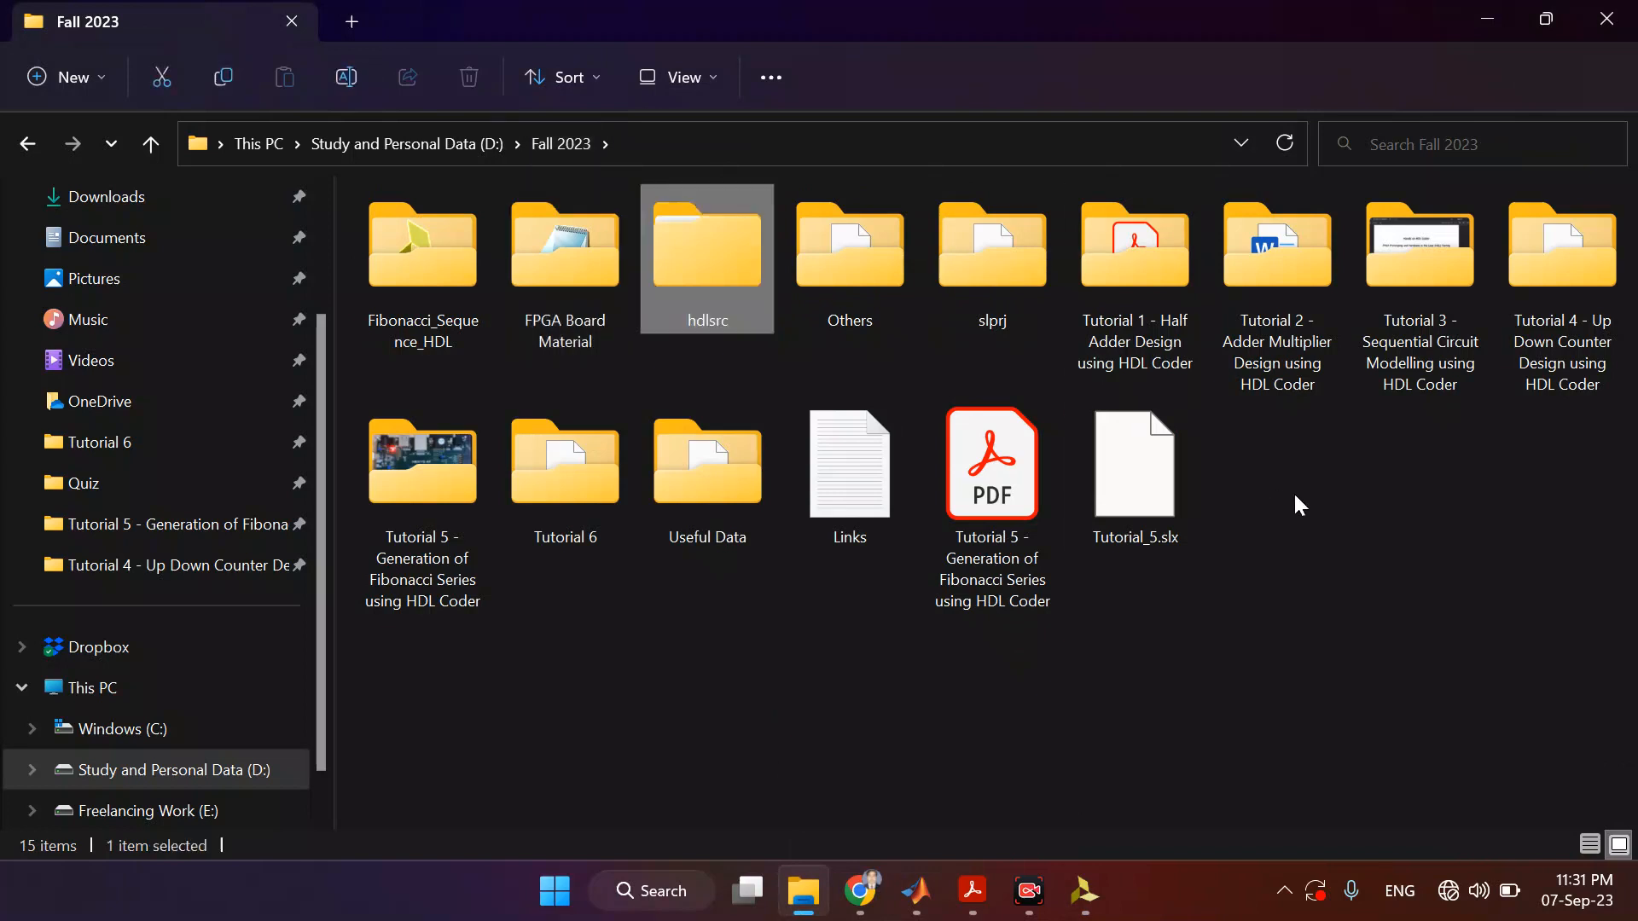
pyautogui.press('Return')
pyautogui.press('Down')
pyautogui.press('Up')
pyautogui.press('Return')
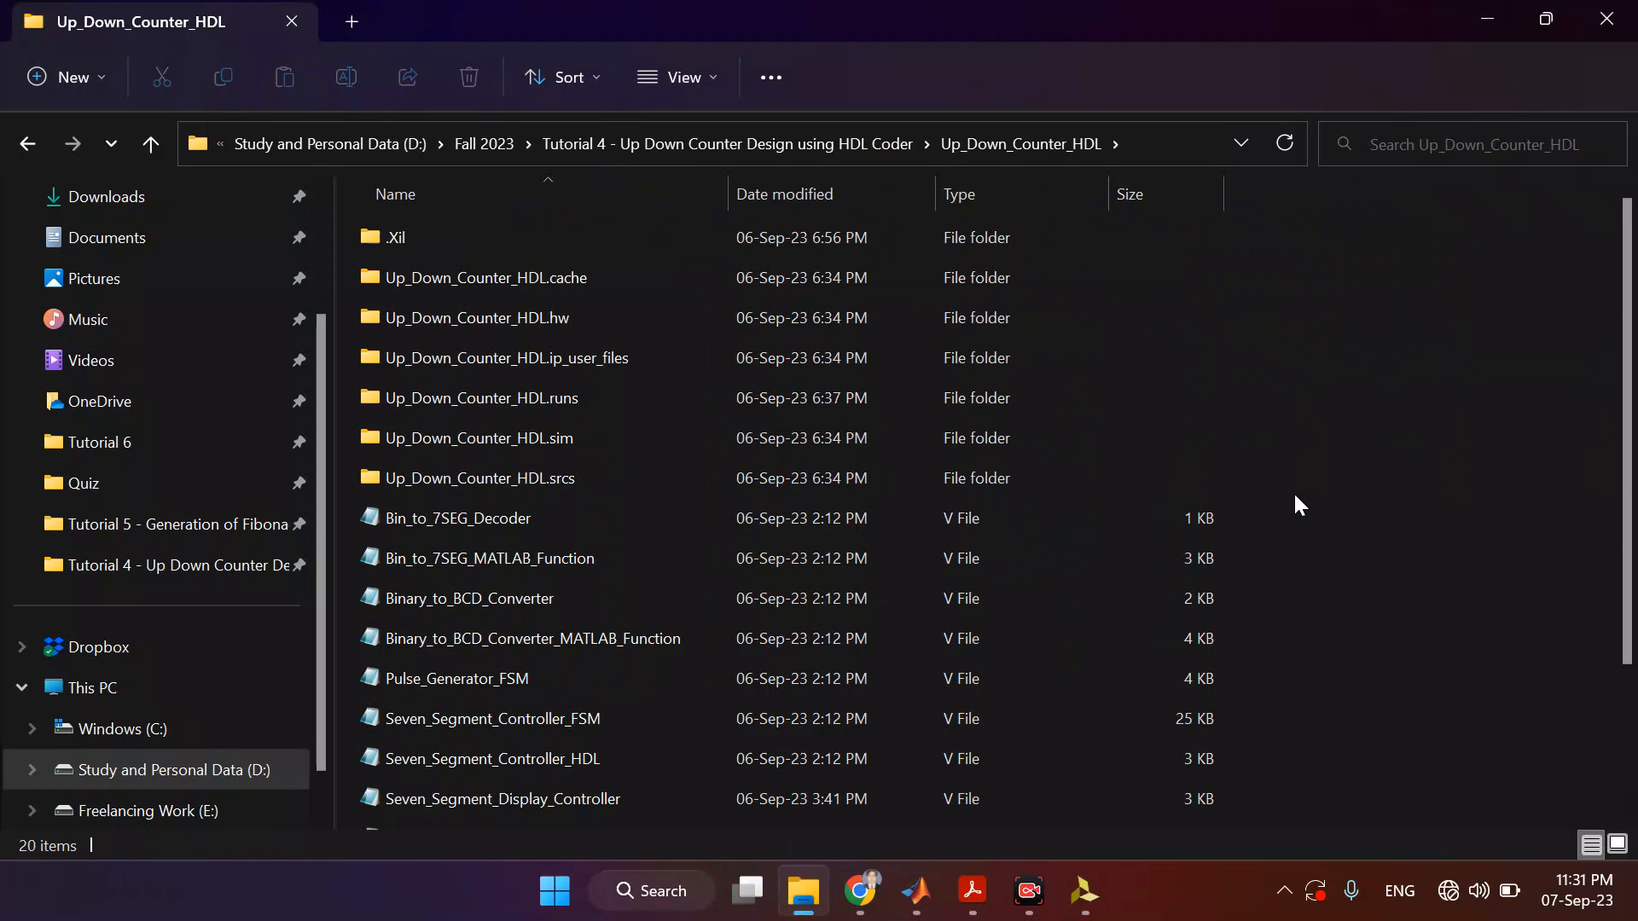
# - Search the Up_Down_Counter_HDL folder for .xdc files and open myxdc
pyautogui.click(1460, 126)
pyautogui.write('.xdc')
pyautogui.press('Return')
pyautogui.doubleClick(1070, 262)
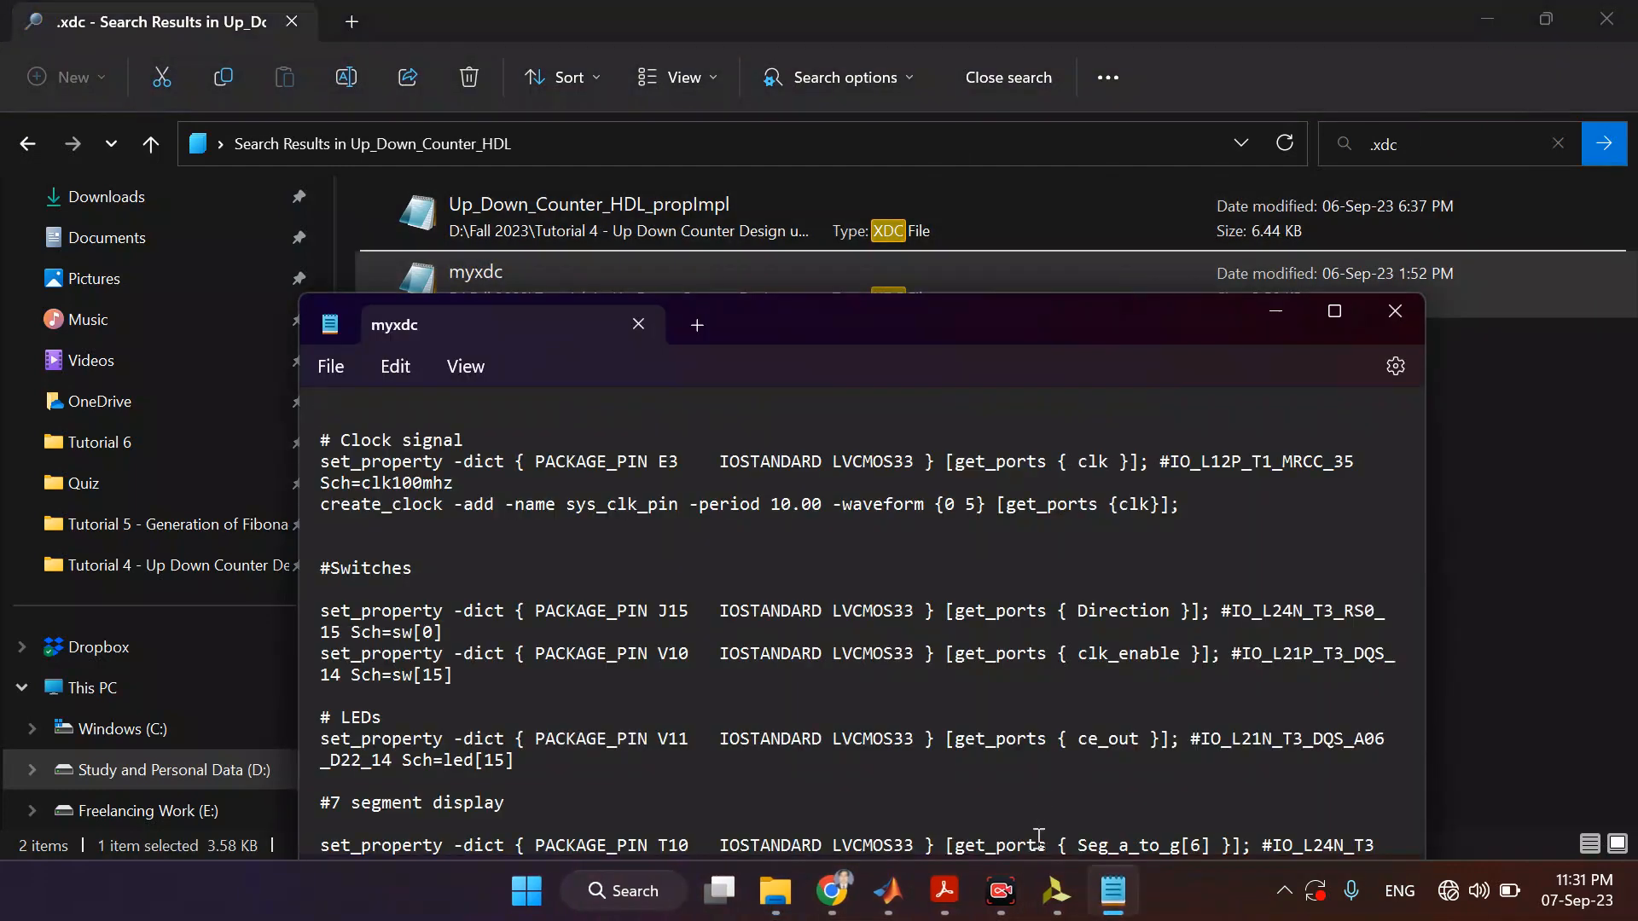
# - Switch to Vivado and create a new XDC constraints file named myxdc, local to the project, in the constrs_1 set
pyautogui.click(1057, 891)
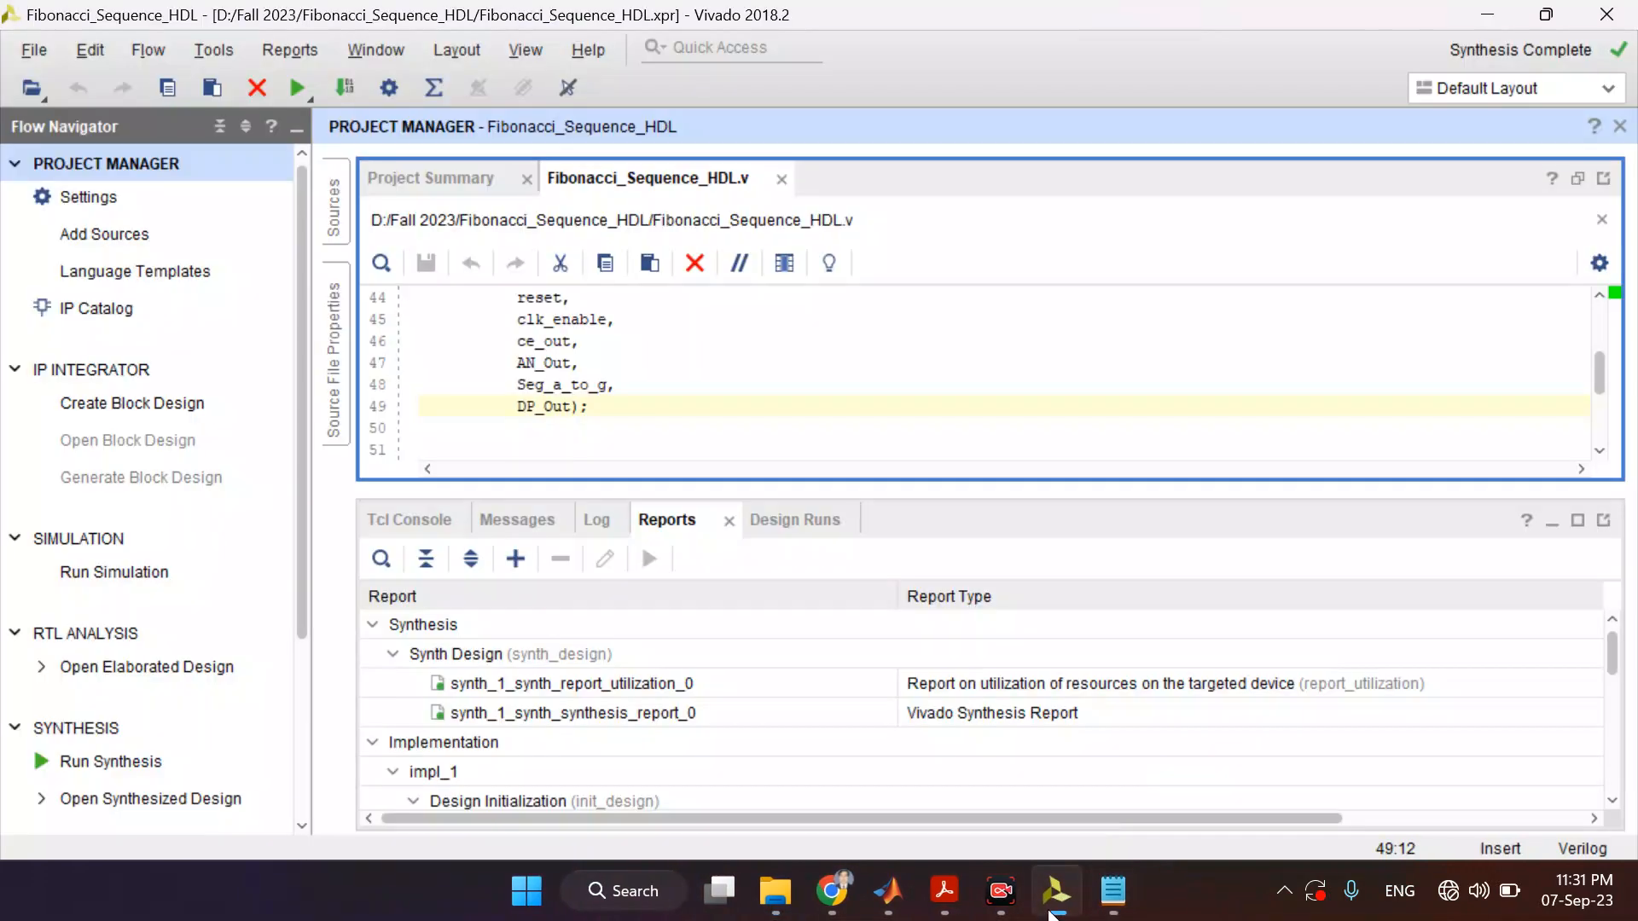
pyautogui.click(137, 232)
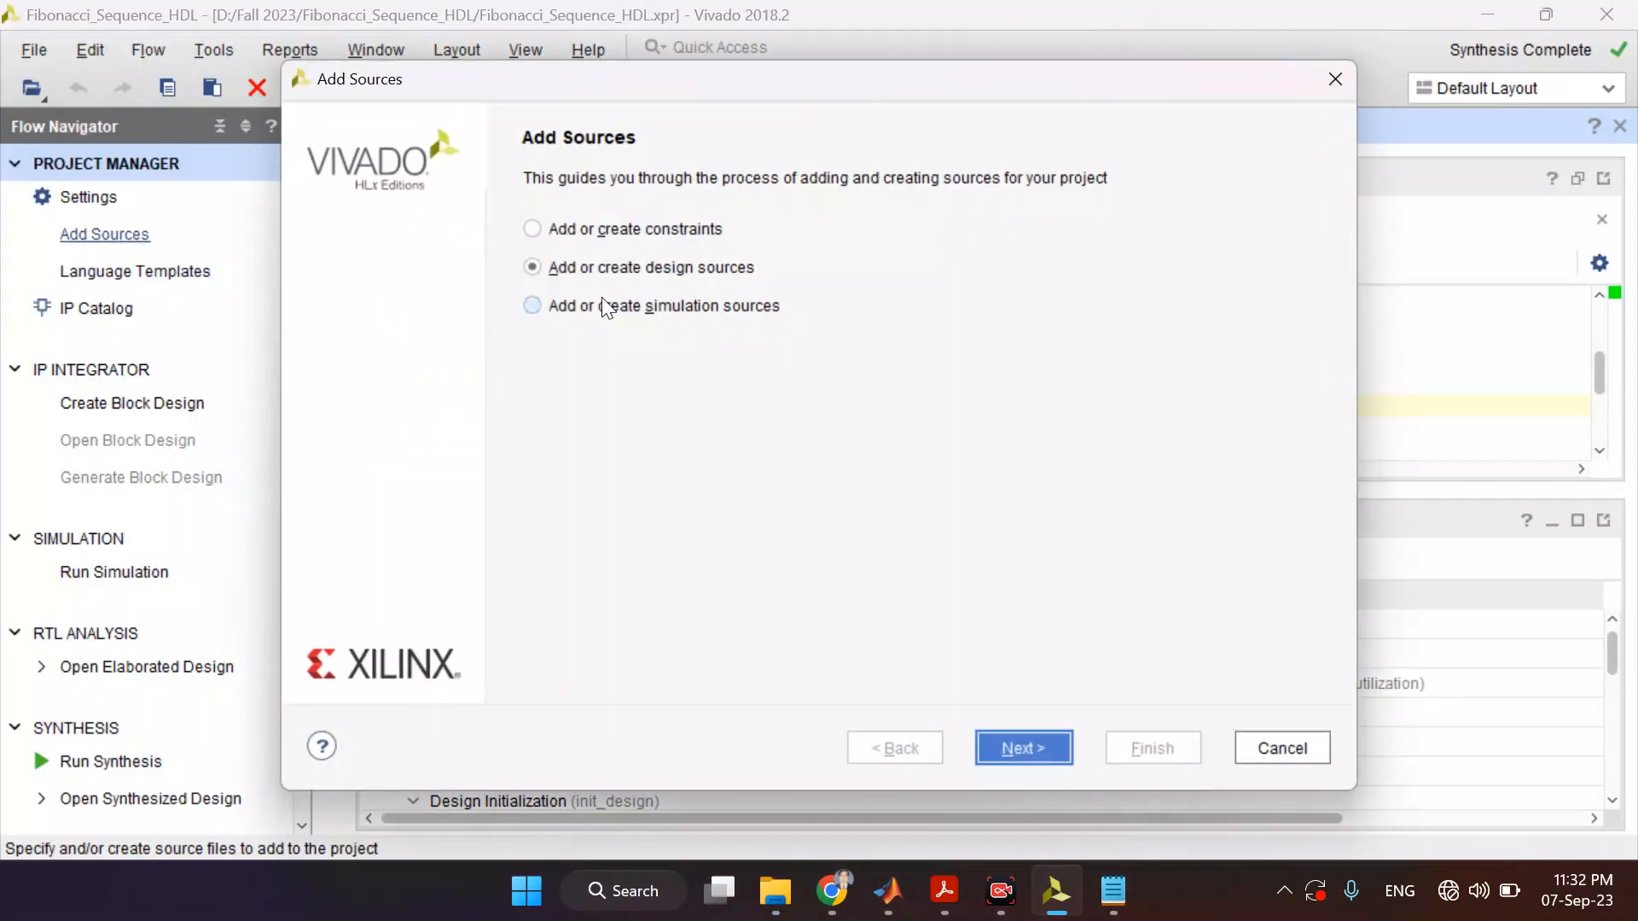
pyautogui.click(647, 229)
pyautogui.click(1003, 747)
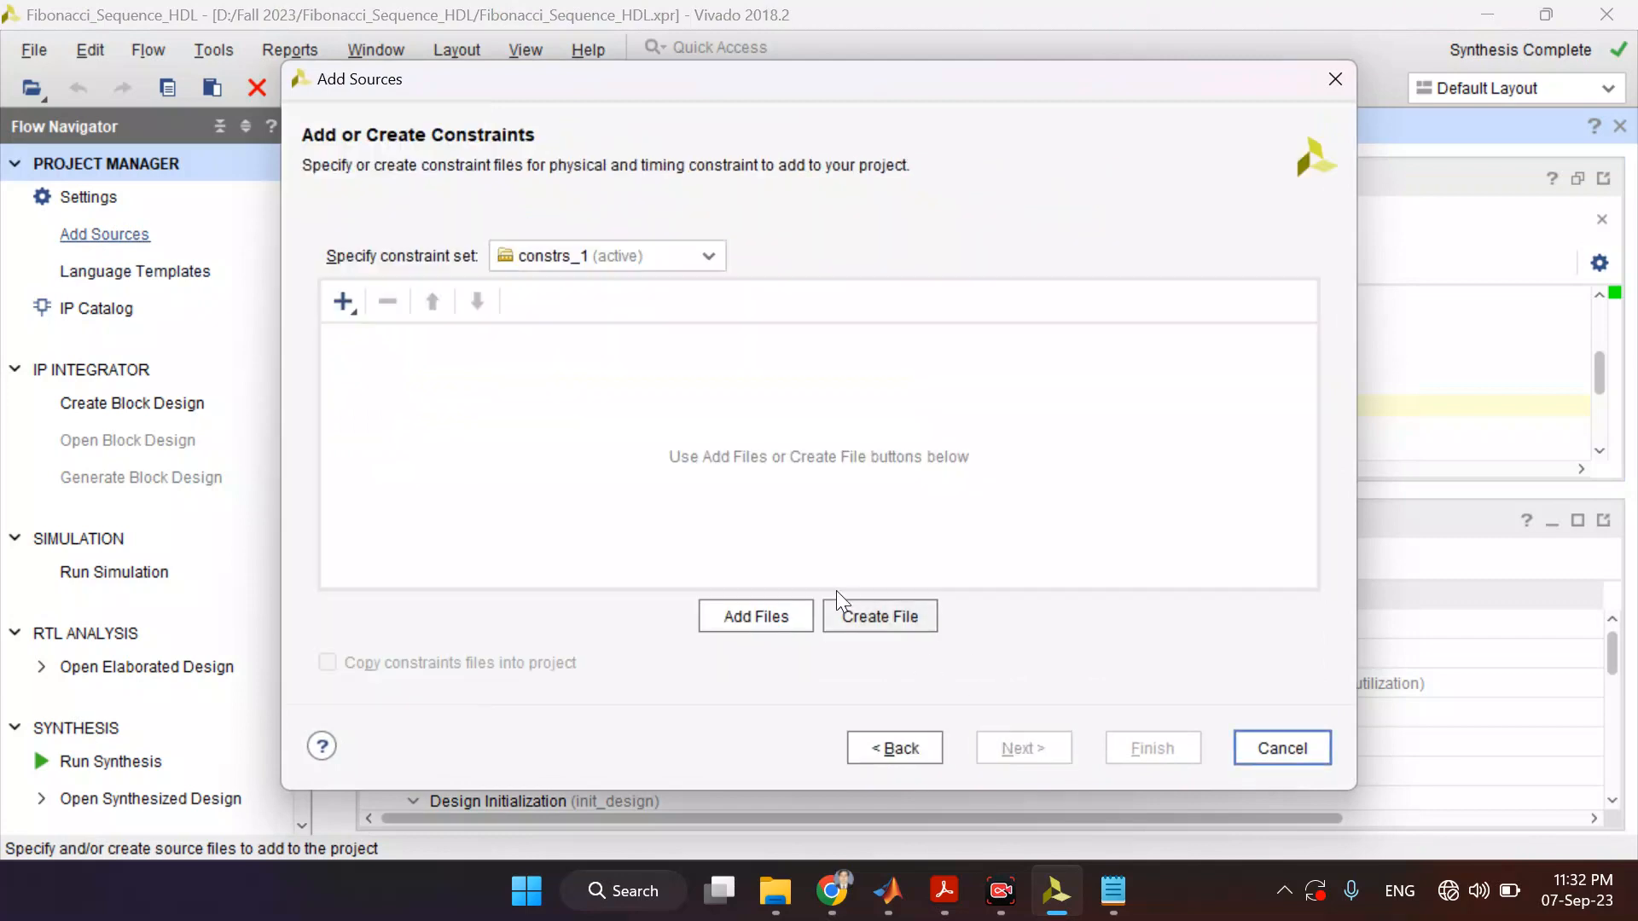
pyautogui.click(855, 612)
pyautogui.write('myxd')
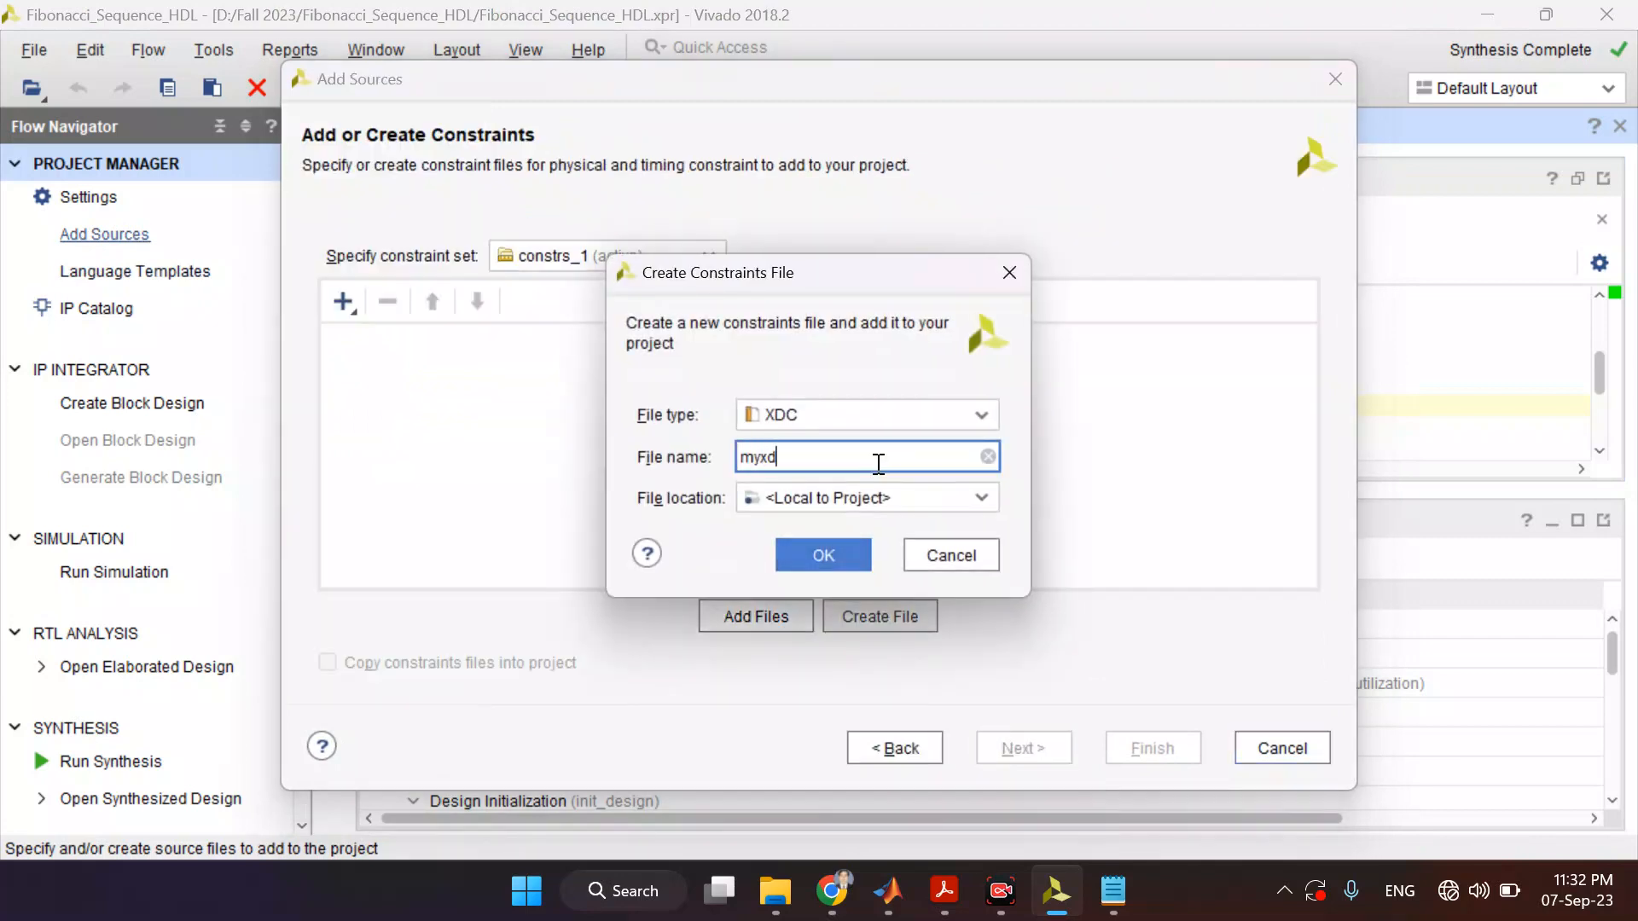
pyautogui.click(856, 551)
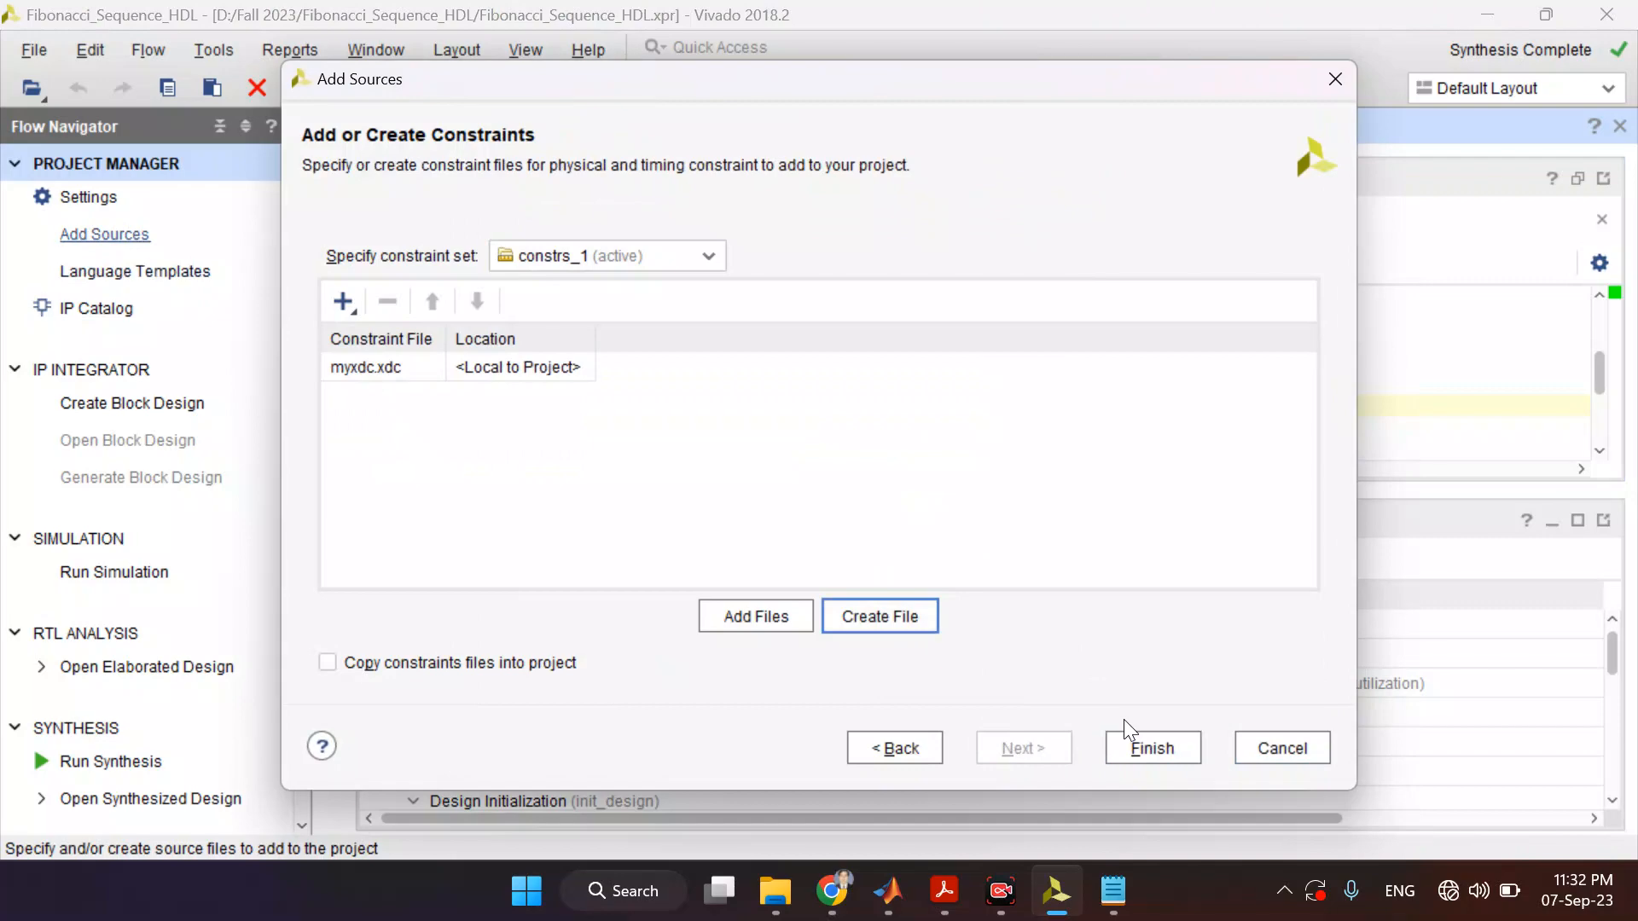
pyautogui.click(1137, 747)
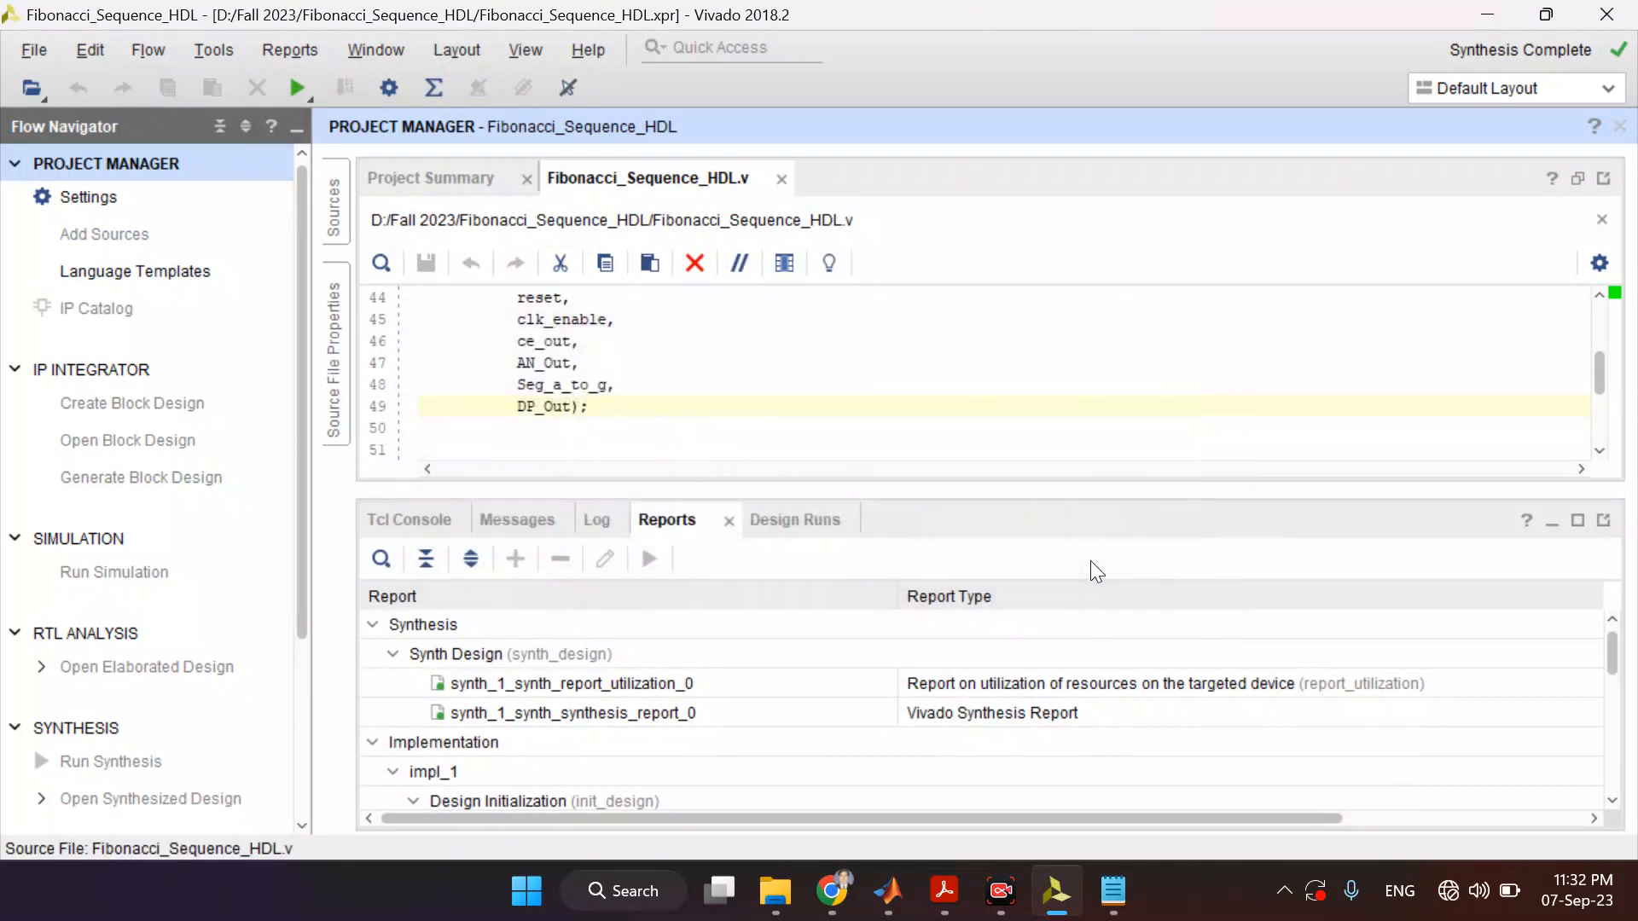
# - Copy the entire contents of the Tutorial 4 myxdc file in Notepad and minimize its window
pyautogui.click(1114, 891)
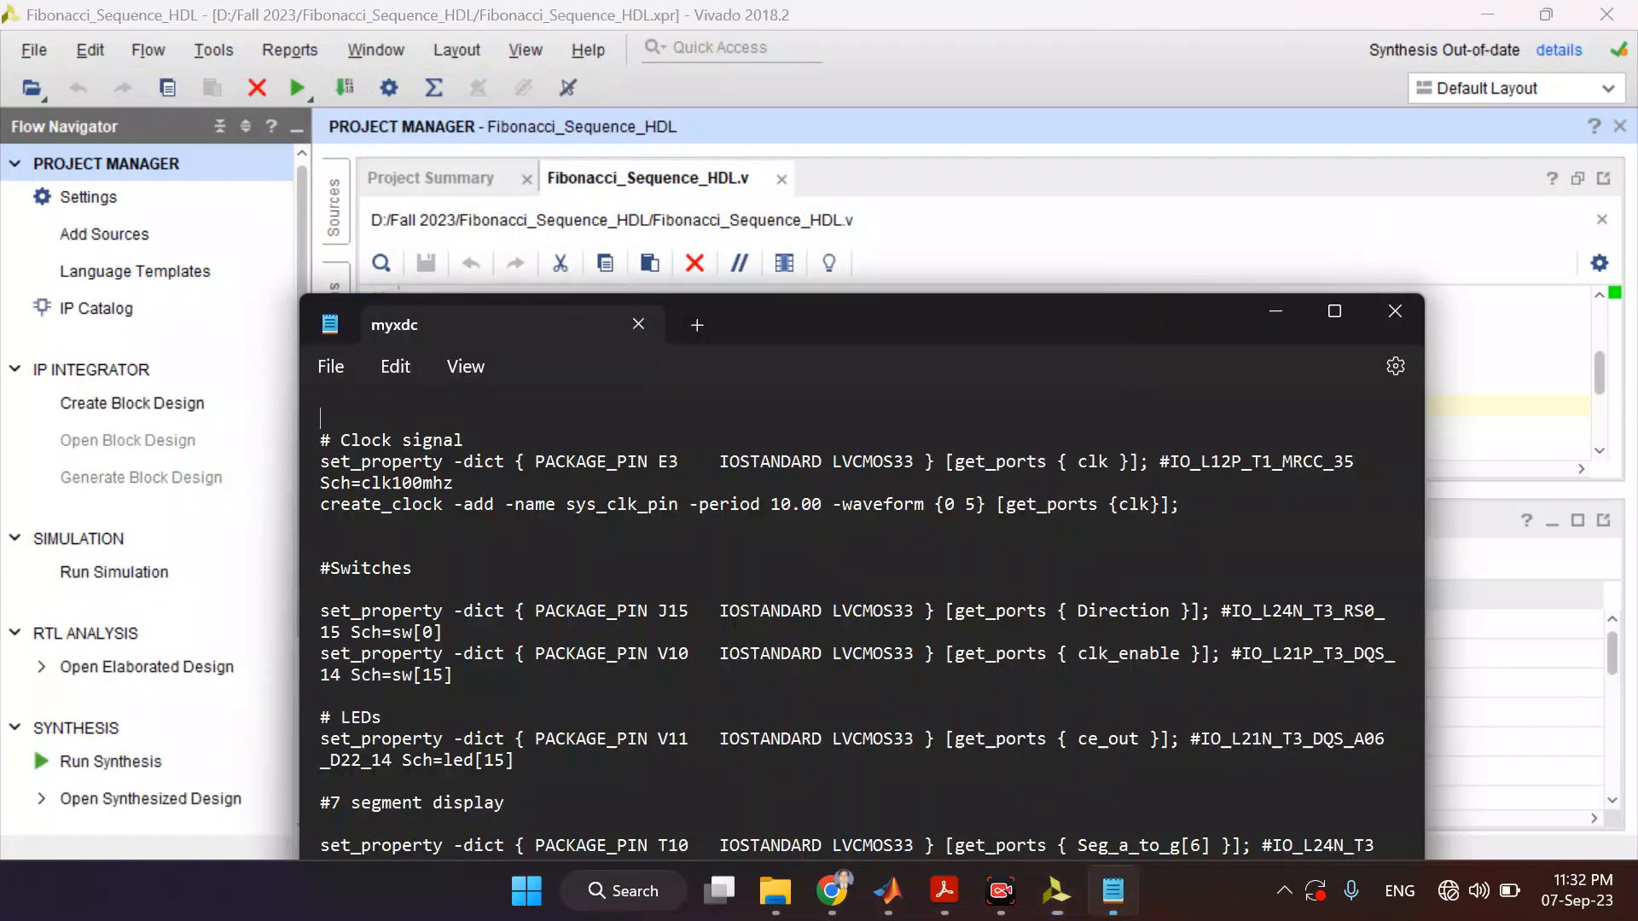
pyautogui.hotkey('ctrl', 'a')
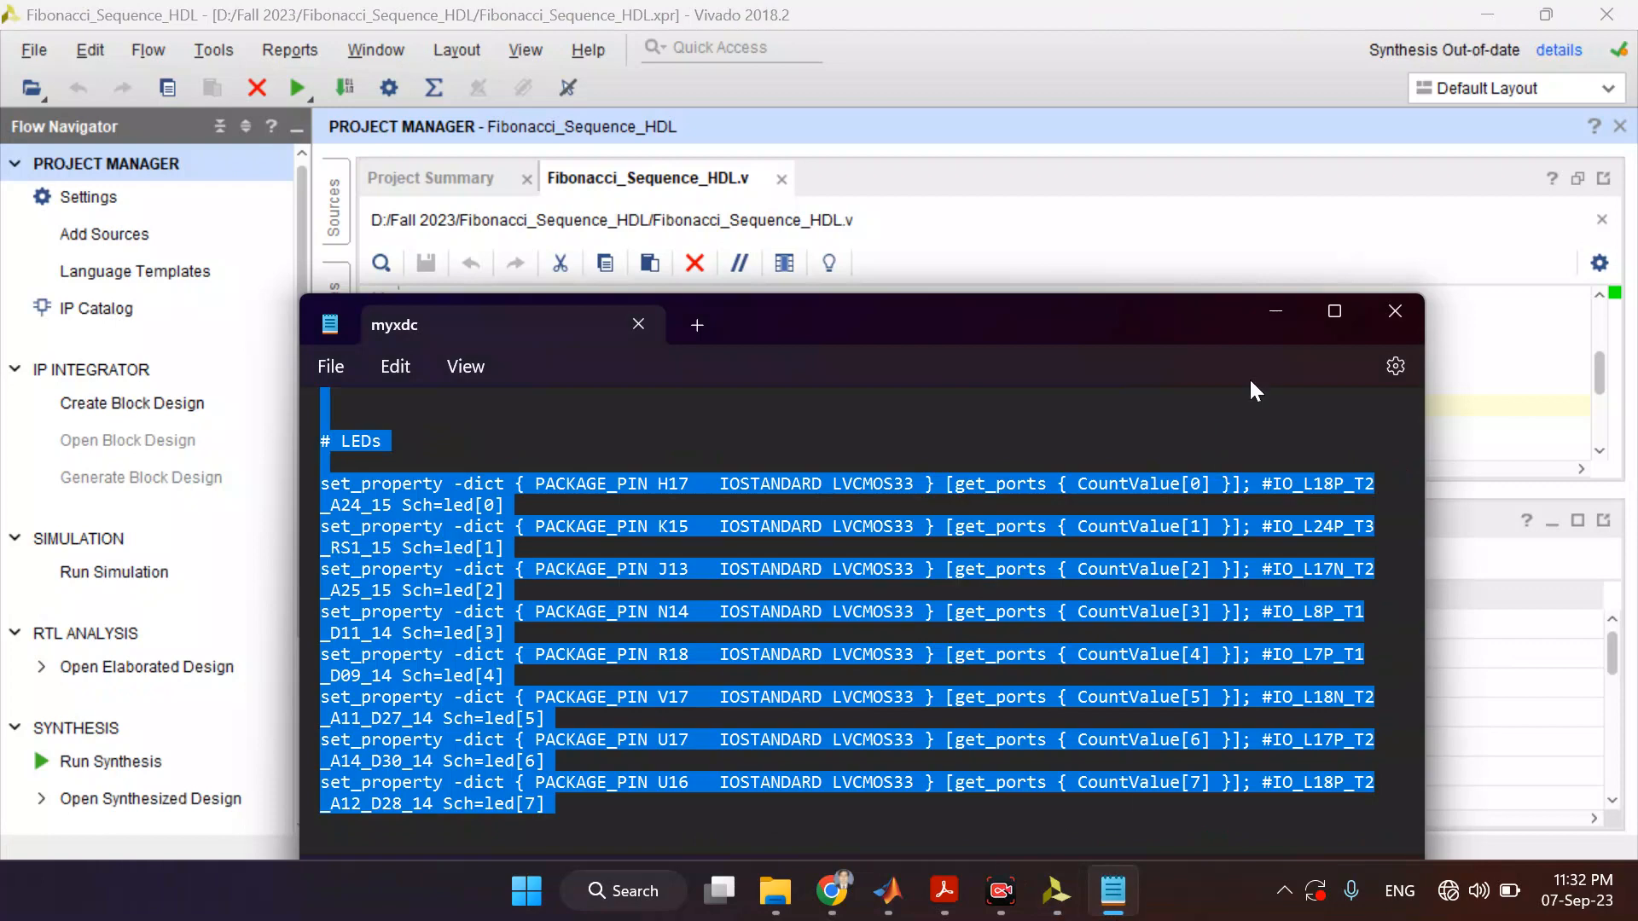
pyautogui.click(1275, 312)
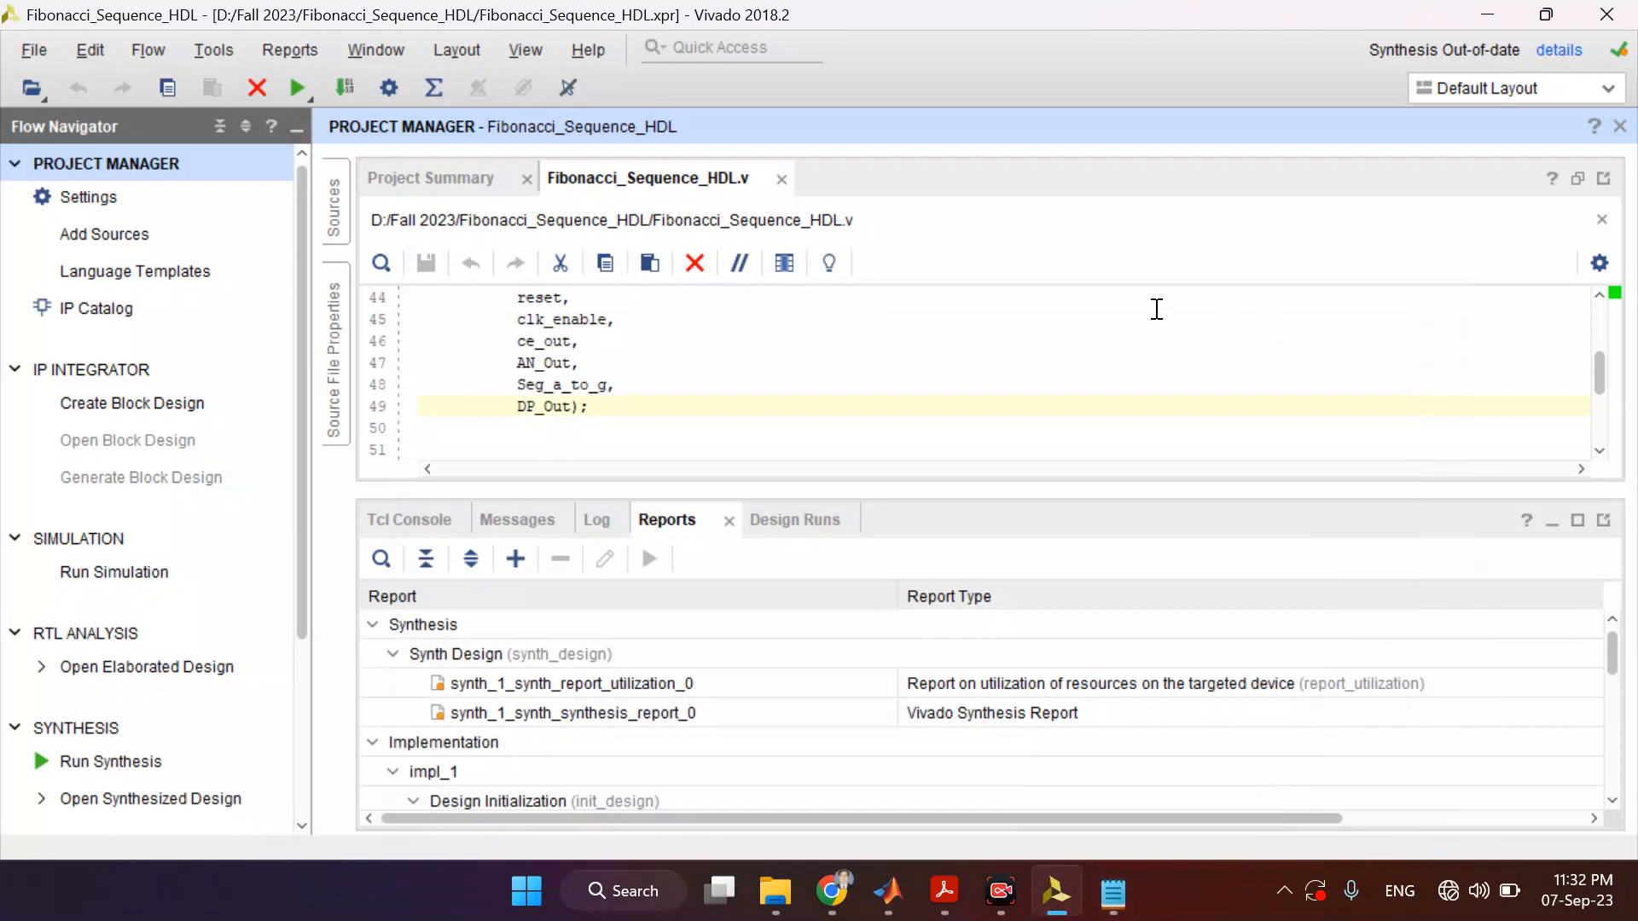
# - Open myxdc.xdc from the project's constraints in a maximized editor, paste the copied constraints into it and save the file
pyautogui.click(336, 223)
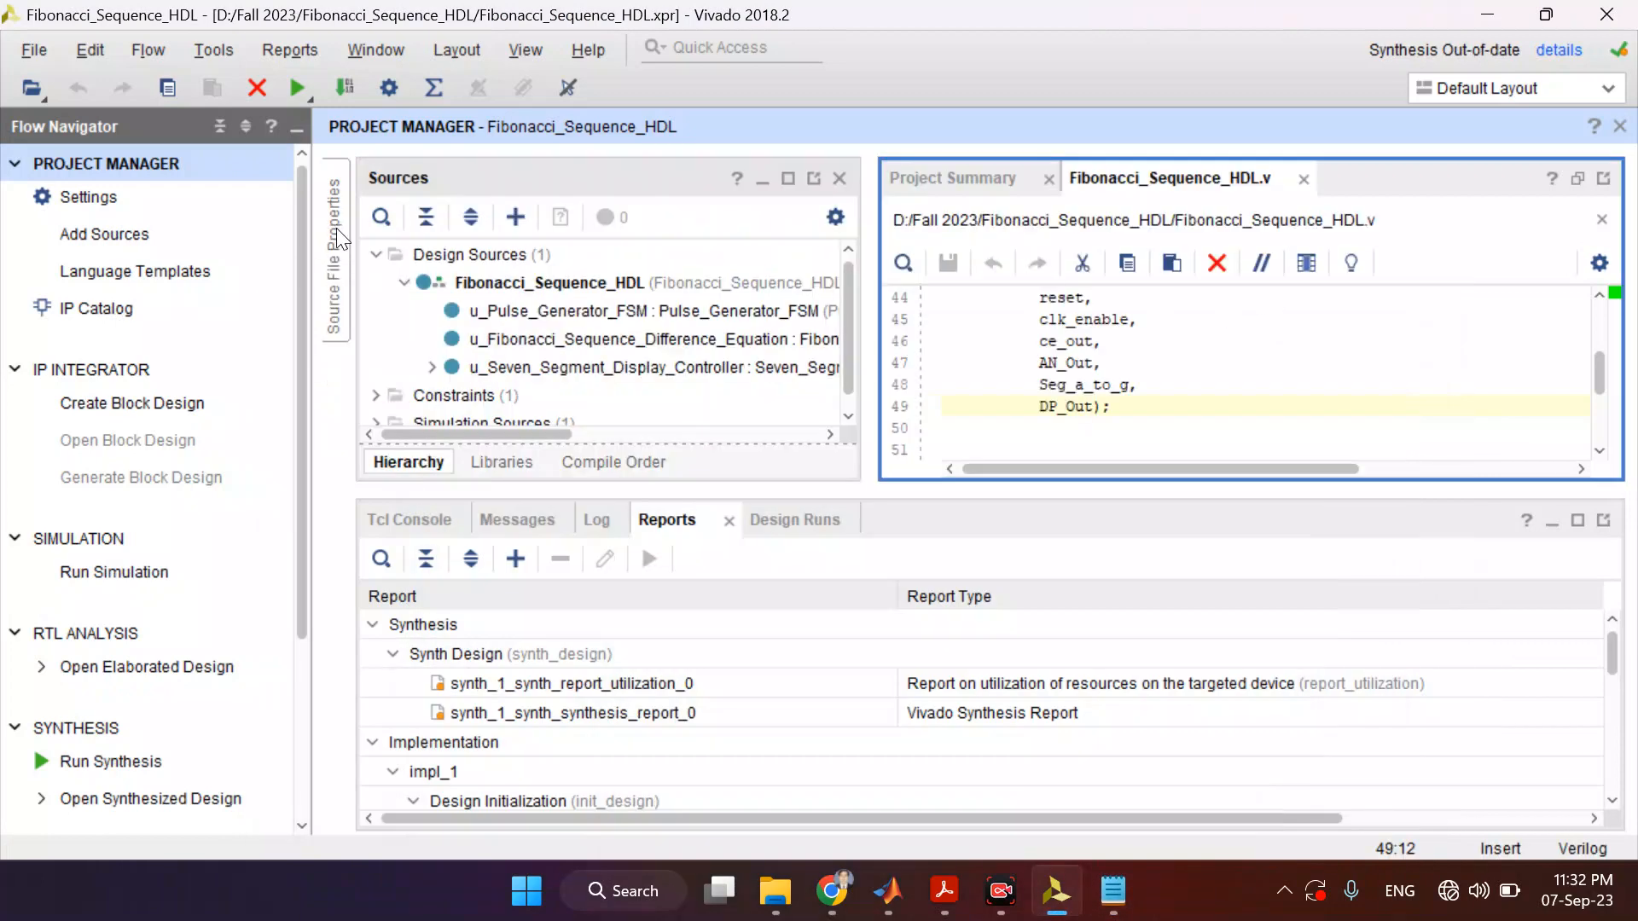
pyautogui.click(387, 401)
pyautogui.doubleClick(478, 413)
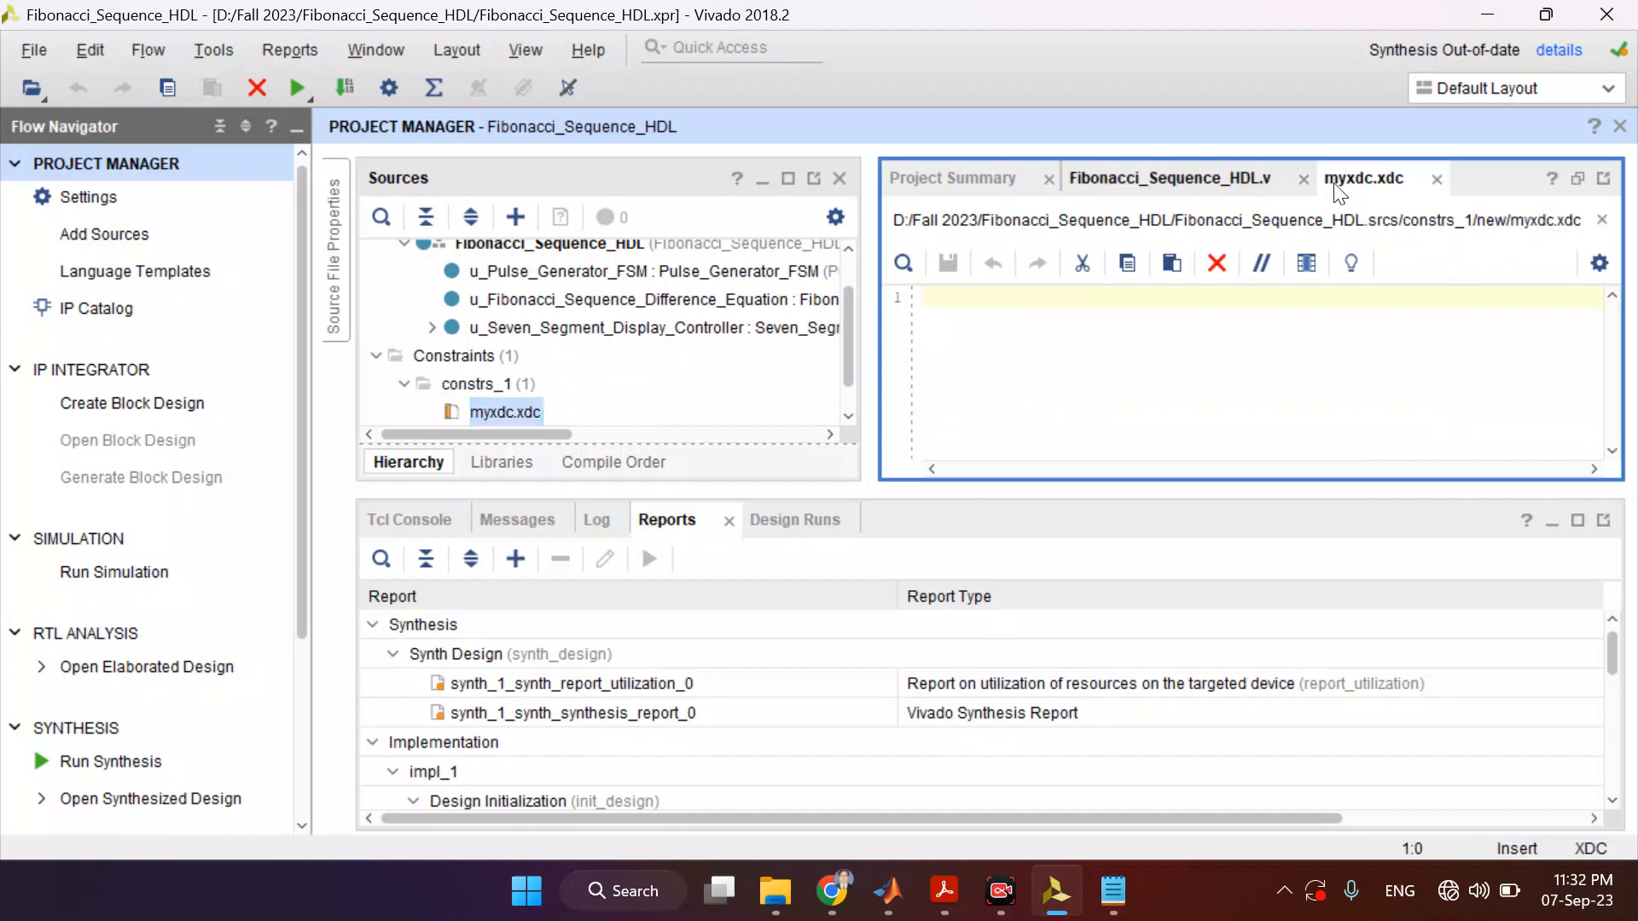
pyautogui.click(1577, 178)
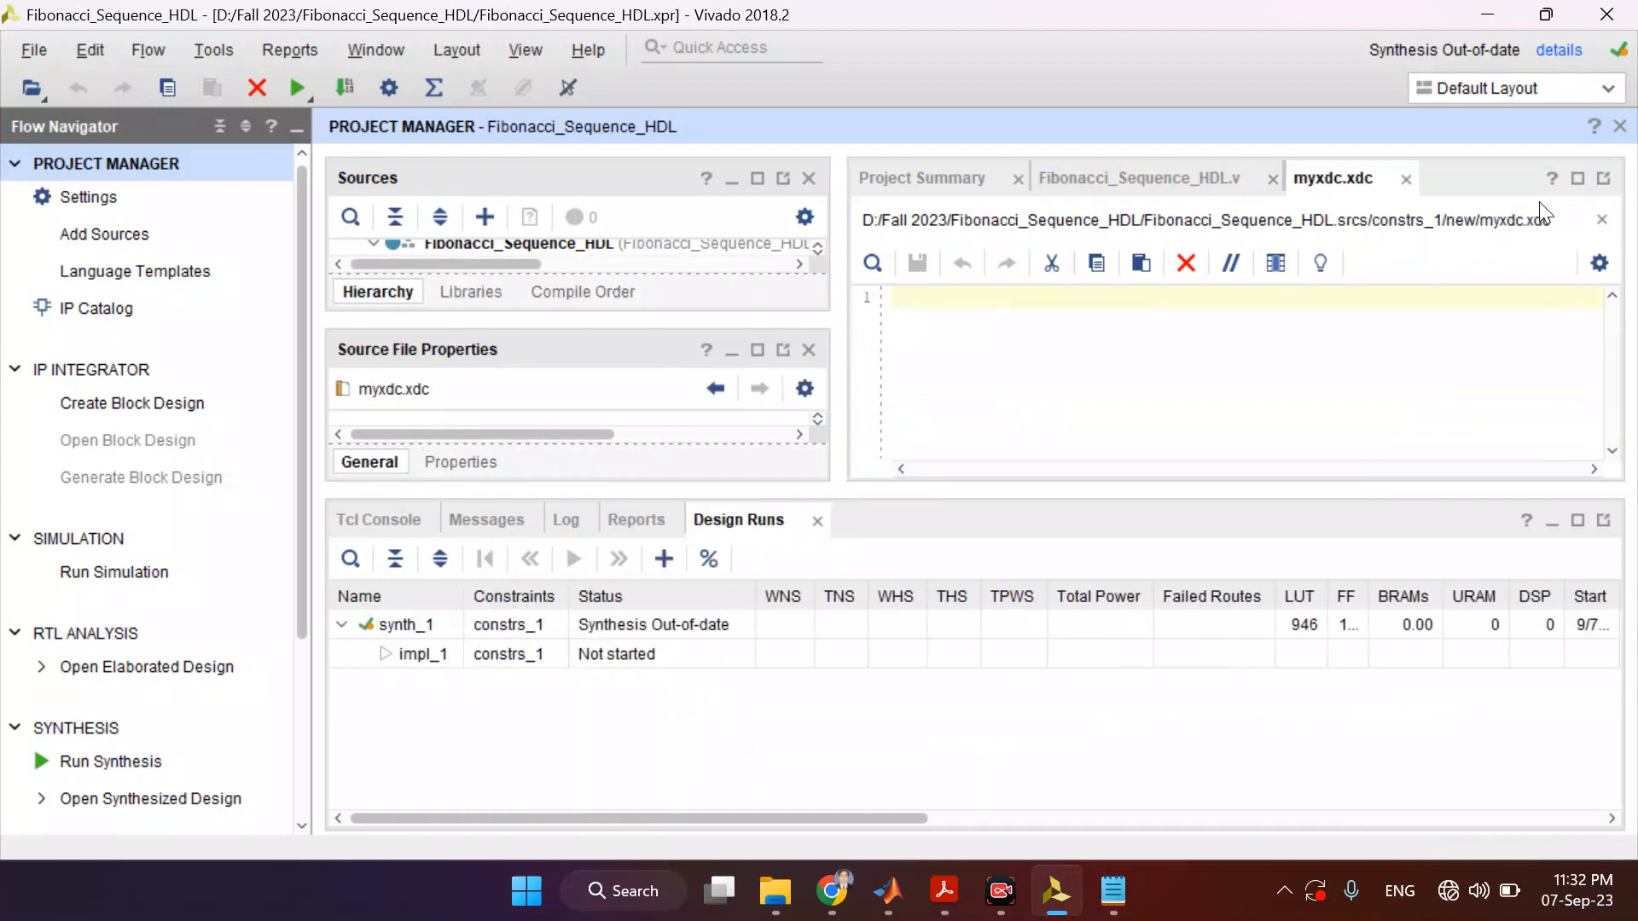
pyautogui.click(1576, 178)
pyautogui.hotkey('ctrl', 'v')
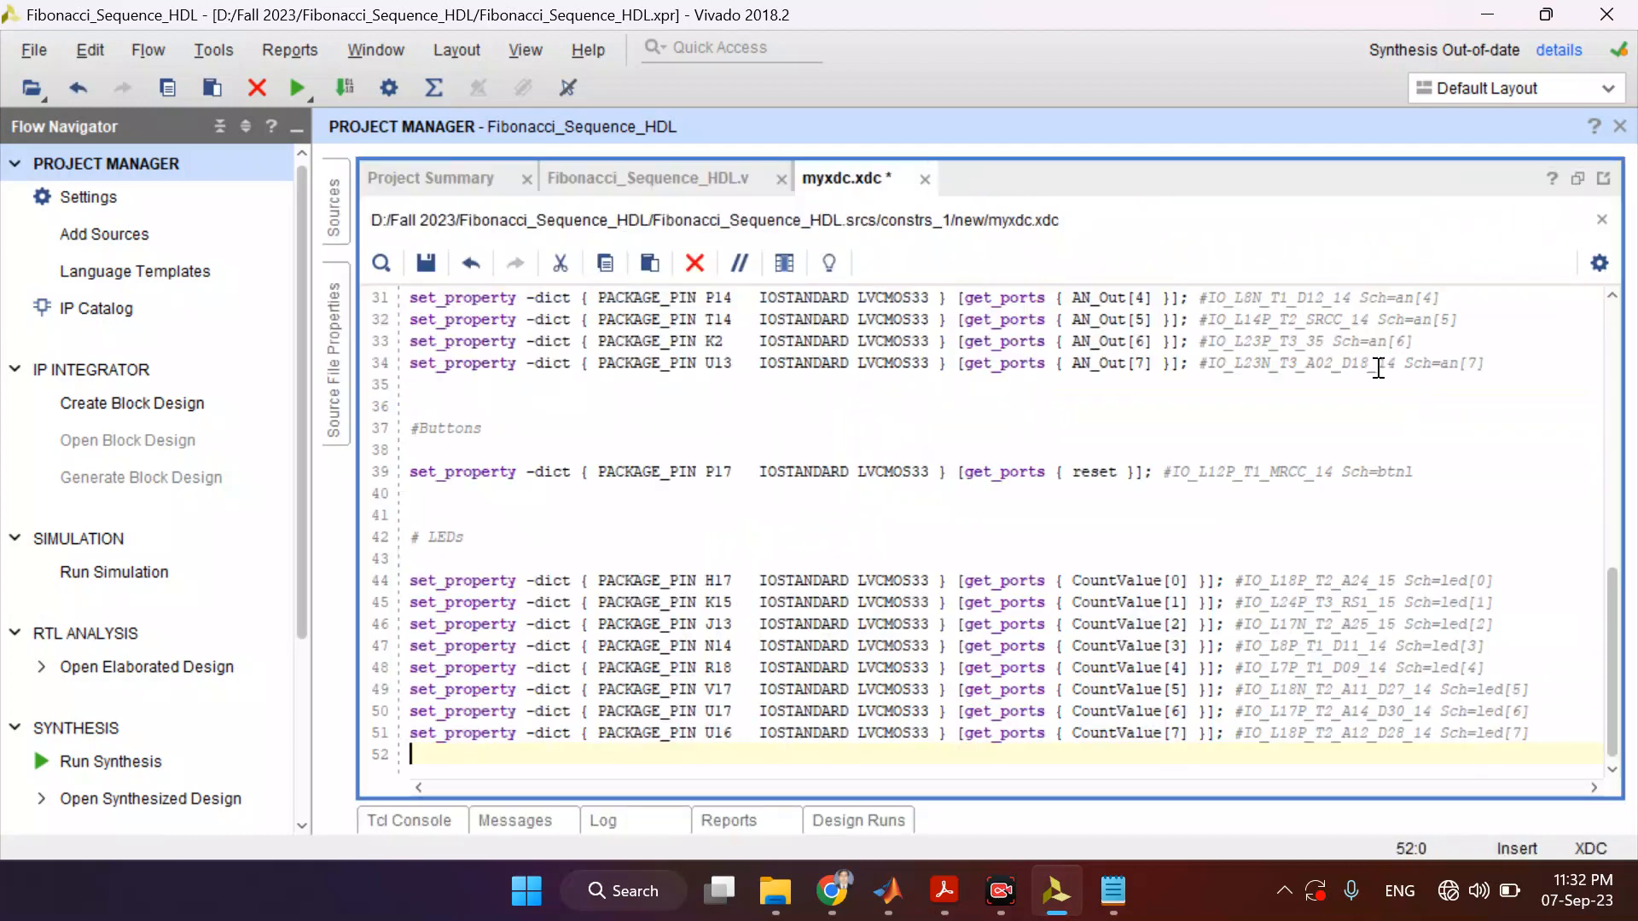
pyautogui.hotkey('ctrl', 's')
# - Return to the beginning of myxdc.xdc and examine the clock signal constraints for the clk port
pyautogui.press('Up')
pyautogui.press('Up')
pyautogui.press('Up')
pyautogui.press('Up')
pyautogui.press('Up')
pyautogui.press('Up')
pyautogui.press('Up')
pyautogui.press('Up')
pyautogui.press('Up')
pyautogui.press('Up')
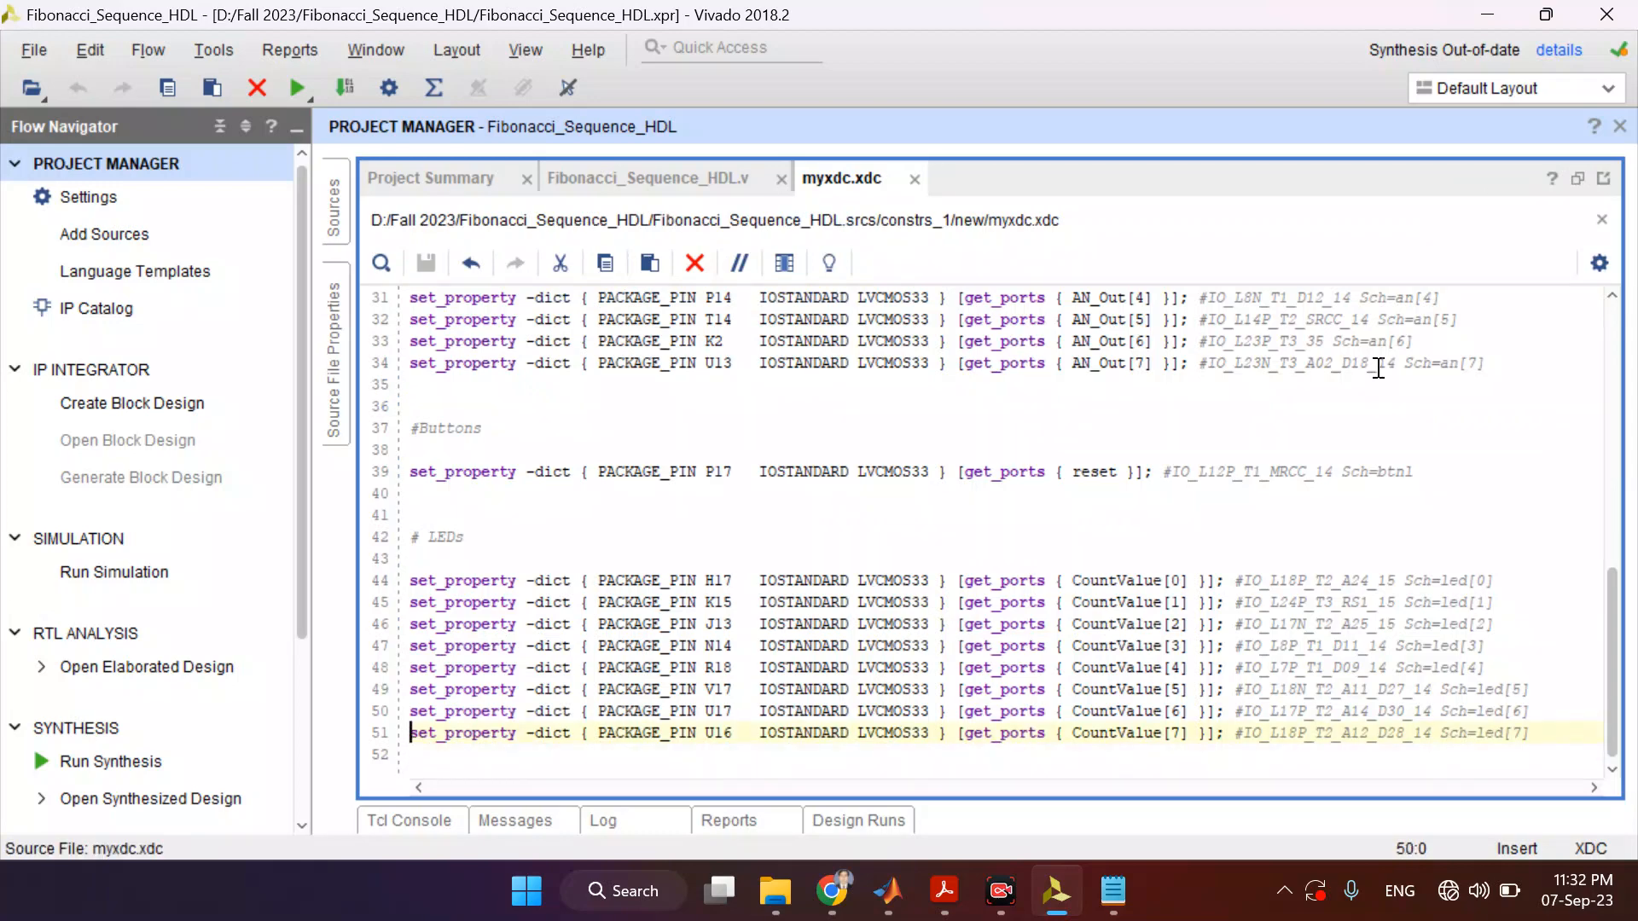
pyautogui.hotkey('ctrl', 'Home')
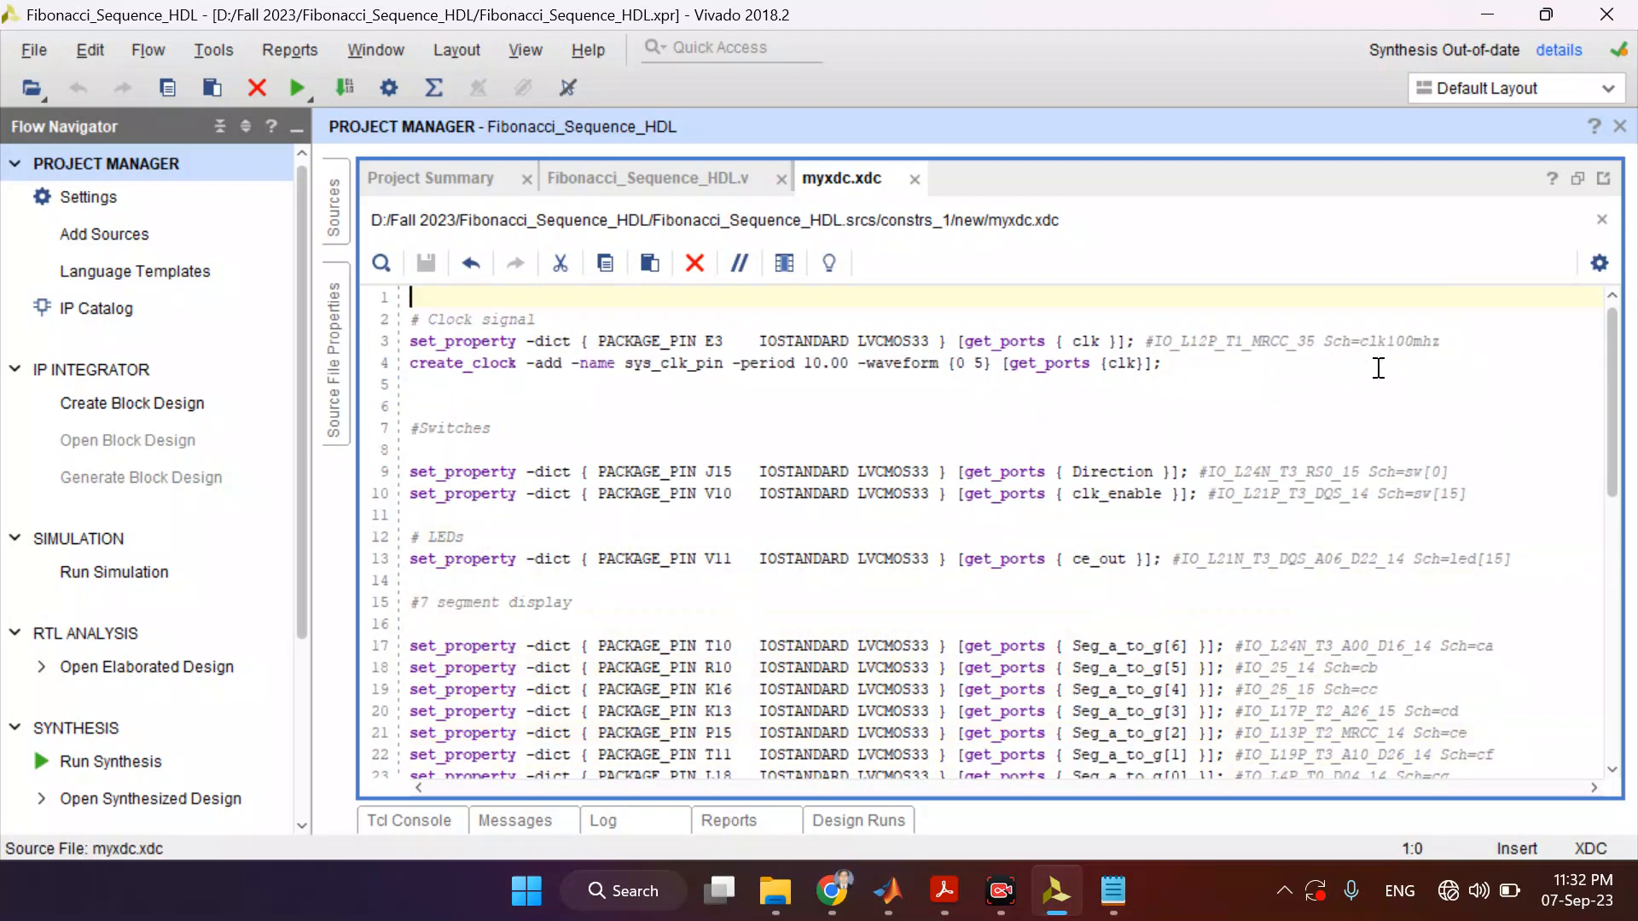
pyautogui.press('Down')
pyautogui.press('Down')
pyautogui.click(1093, 342)
pyautogui.click(1127, 363)
# - Delete the Direction port constraint and the blank line above it from the Switches section, and save the file
pyautogui.press('Down')
pyautogui.press('Down')
pyautogui.press('Down')
pyautogui.press('Down')
pyautogui.press('Down')
pyautogui.hotkey('shift', 'Down')
pyautogui.press('Delete')
pyautogui.press('BackSpace')
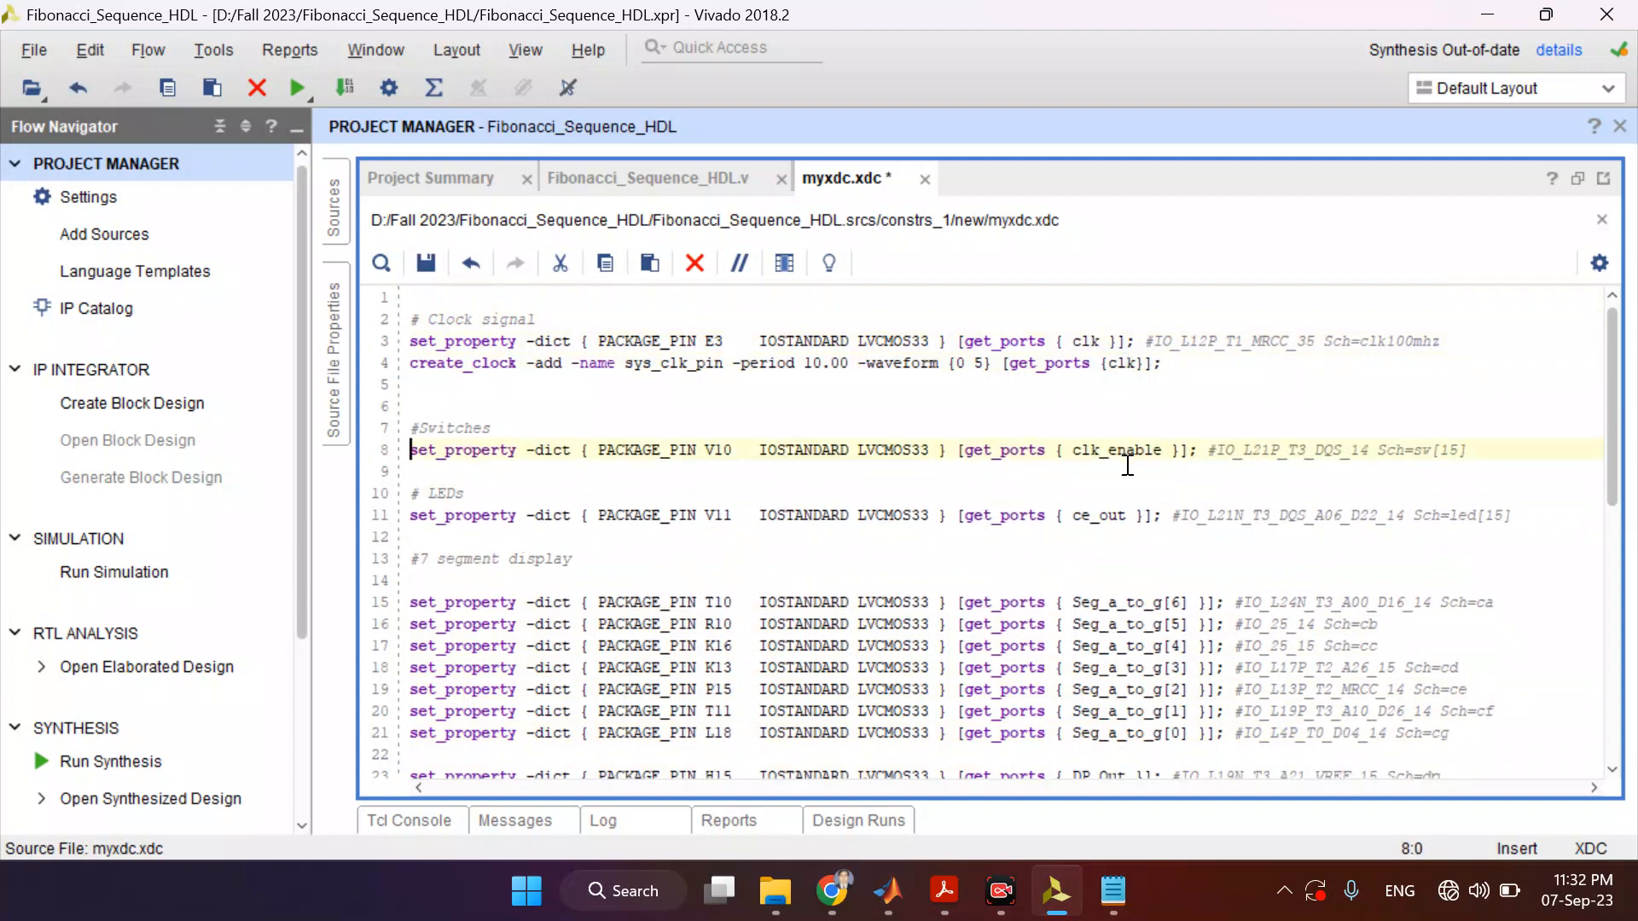
pyautogui.hotkey('ctrl', 's')
# - Examine the clk_enable switch constraint and the ce_out LED constraint
pyautogui.doubleClick(1131, 451)
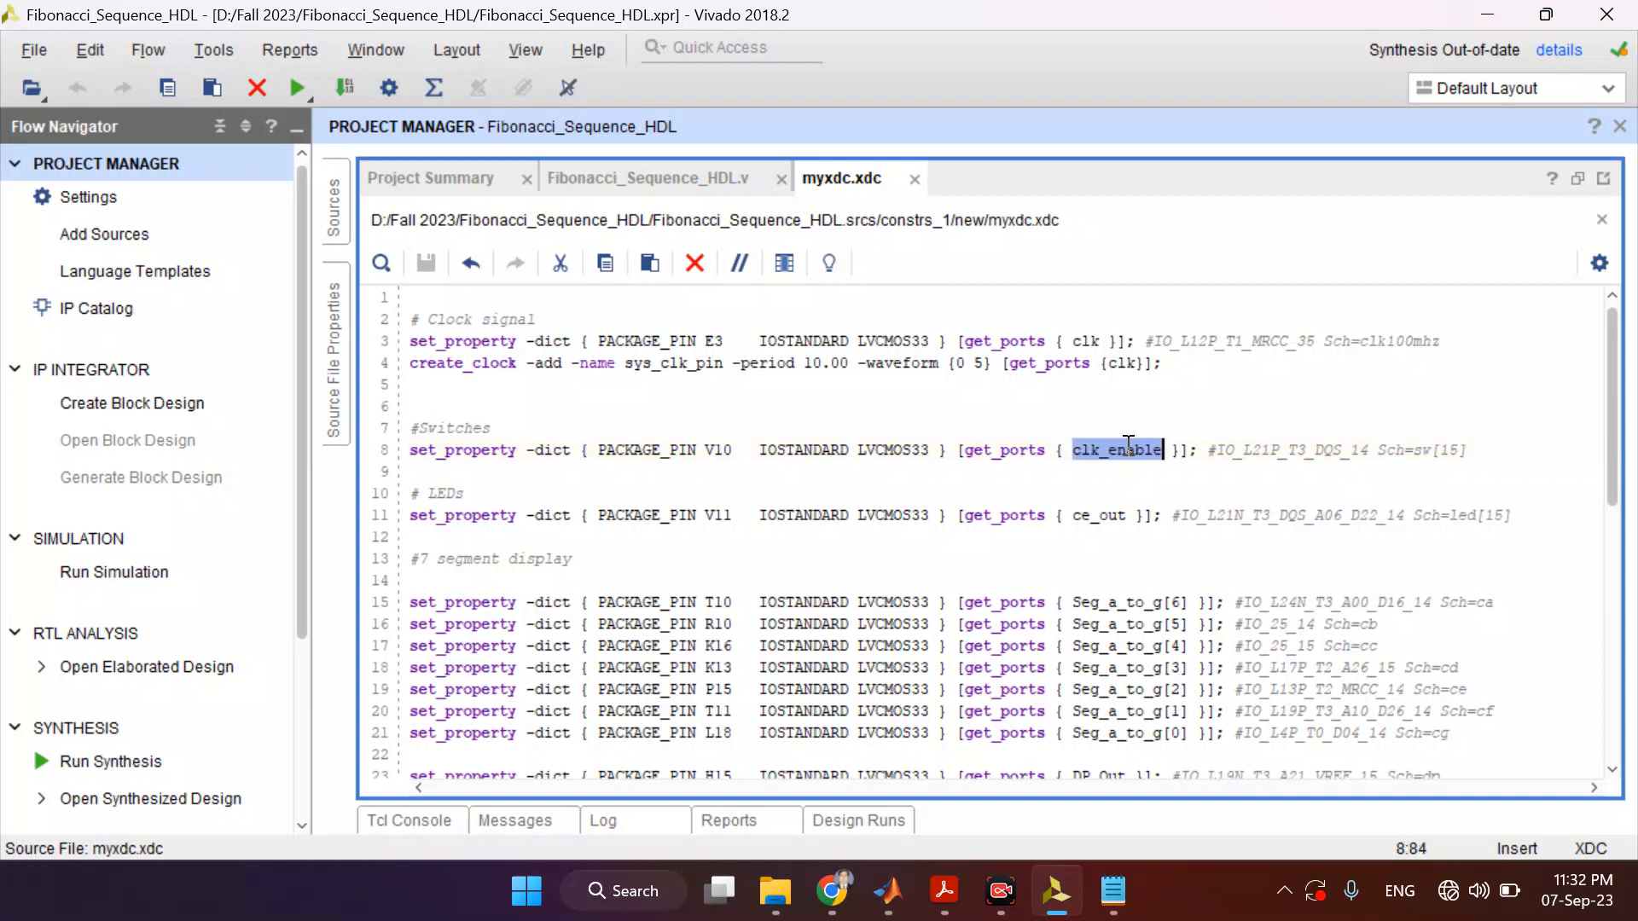
pyautogui.doubleClick(1103, 517)
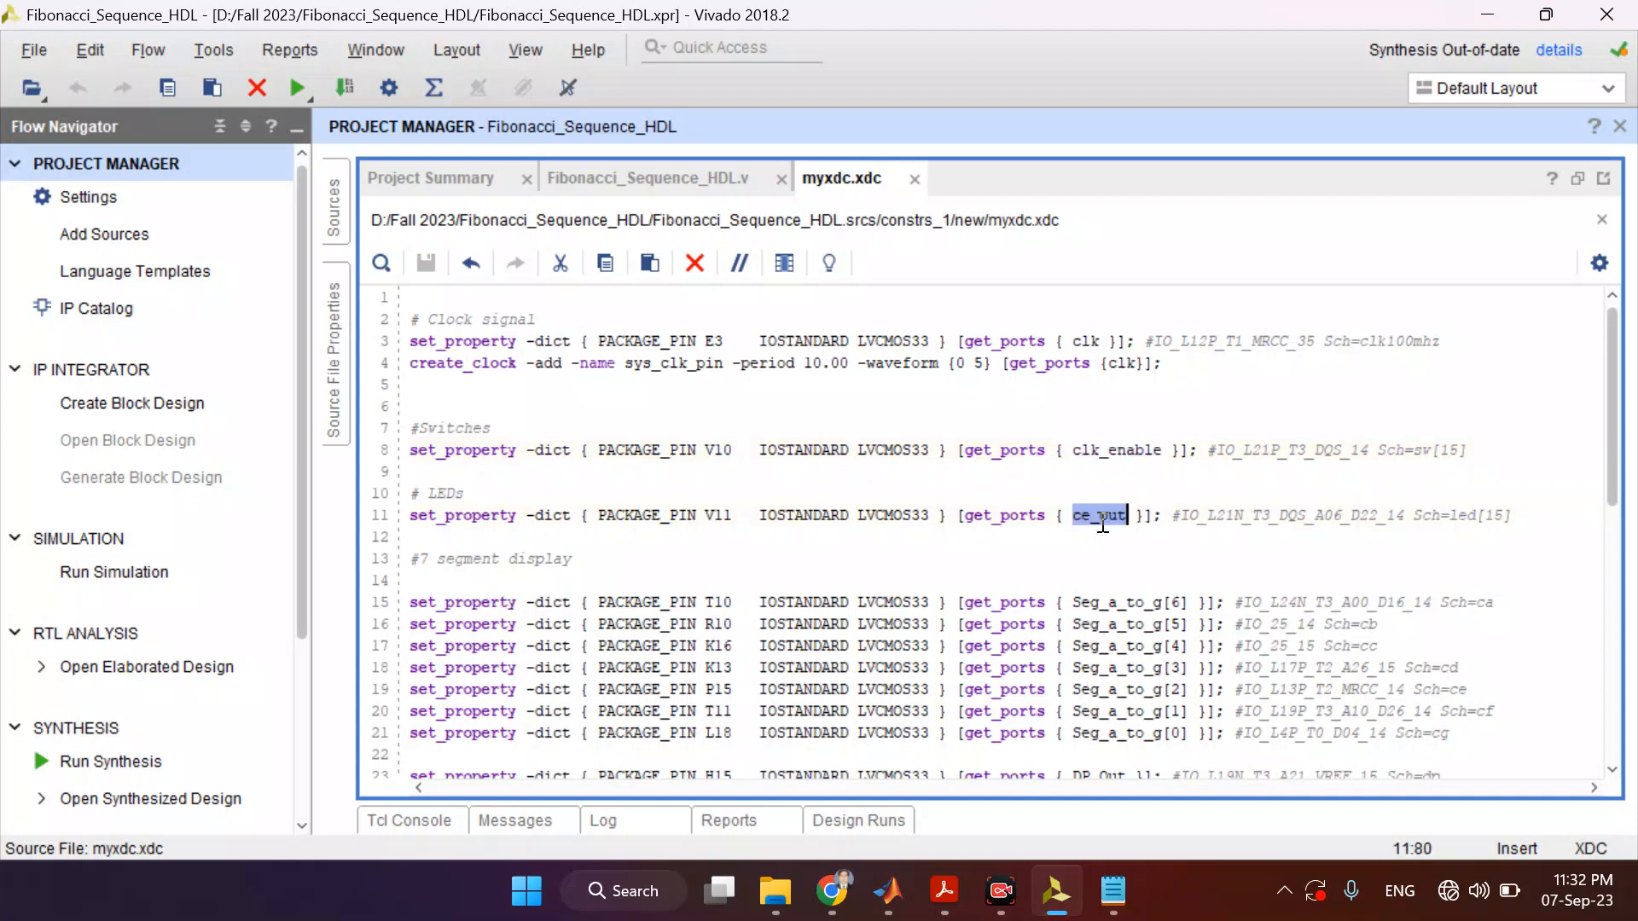
pyautogui.press('Down')
pyautogui.press('Down')
pyautogui.press('Down')
pyautogui.press('Down')
pyautogui.press('Down')
pyautogui.press('Down')
pyautogui.press('Down')
pyautogui.press('Down')
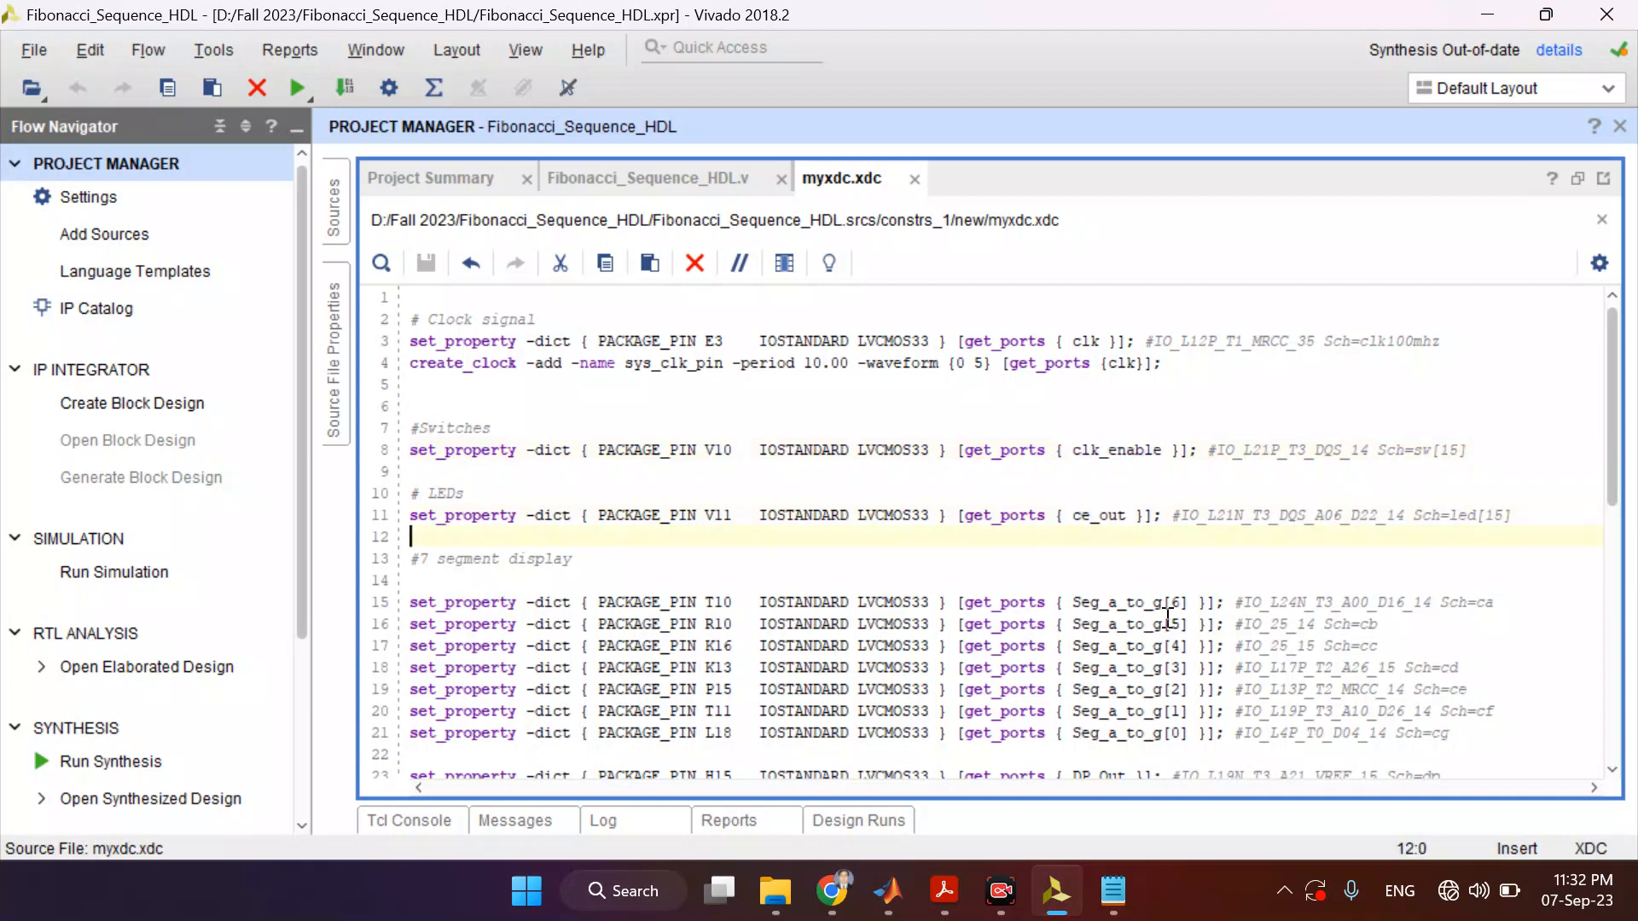
# - Examine the seven-segment display constraints for the Seg_a_to_g and DP_Out ports
pyautogui.press('Down')
pyautogui.press('Down')
pyautogui.press('Down')
pyautogui.press('Down')
pyautogui.press('Down')
pyautogui.press('Down')
pyautogui.press('Down')
pyautogui.press('Down')
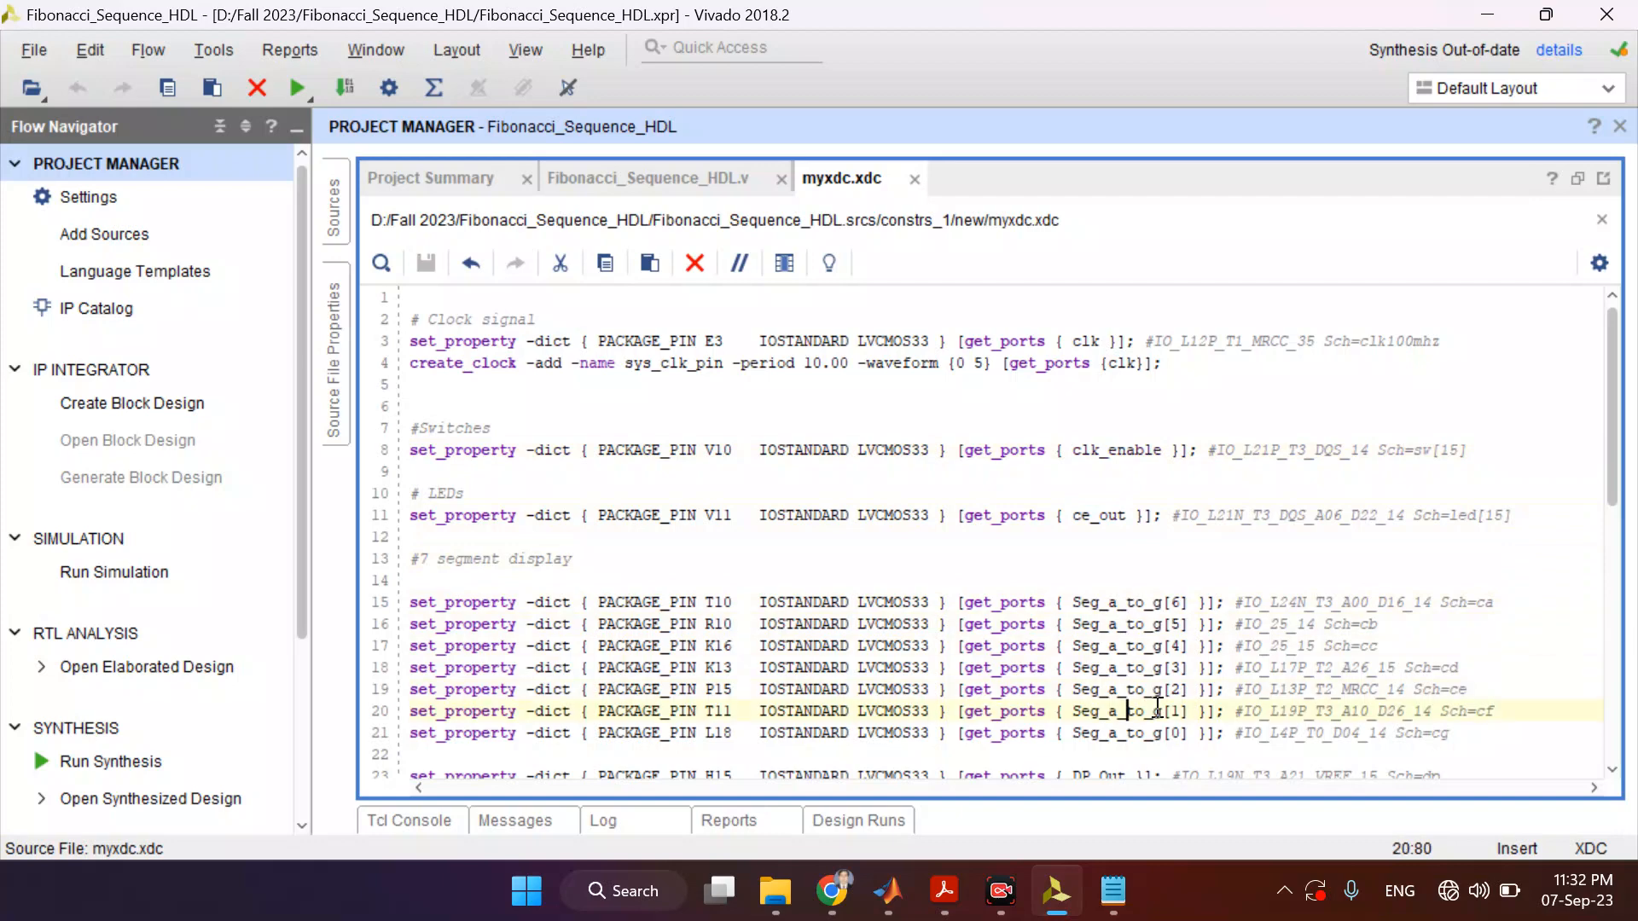
pyautogui.press('Down')
pyautogui.press('Down')
pyautogui.press('Down')
pyautogui.press('Down')
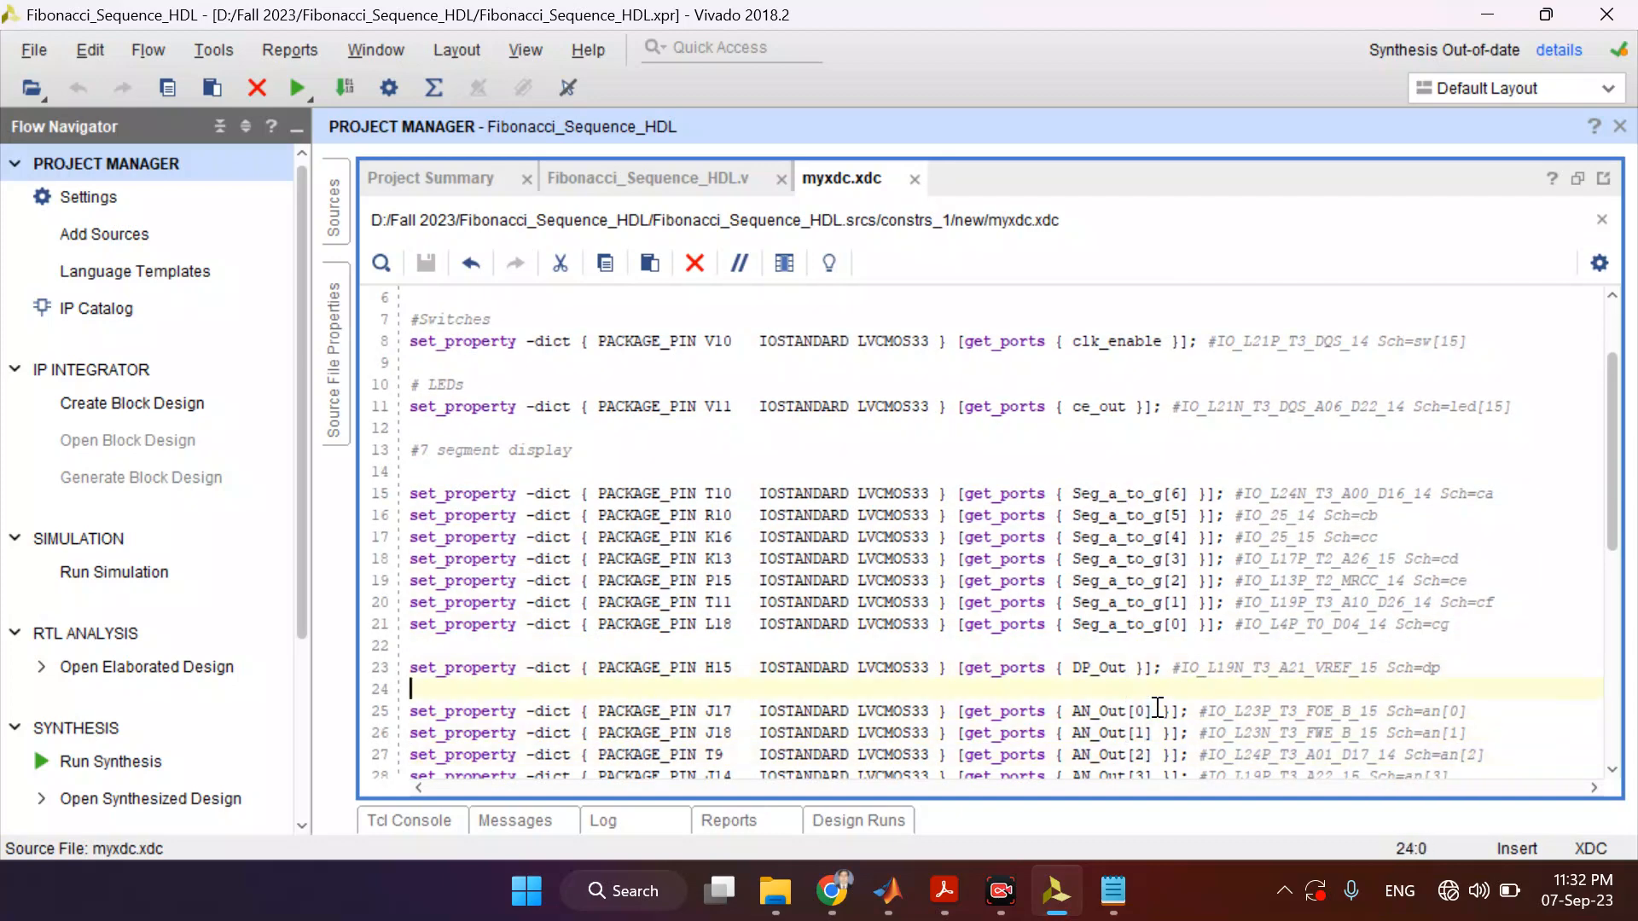
# - Examine the AN_Out anode constraints and the reset button constraint
pyautogui.press('Down')
pyautogui.press('Down')
pyautogui.press('Down')
pyautogui.press('Down')
pyautogui.press('Down')
pyautogui.press('Down')
pyautogui.press('Down')
pyautogui.press('Down')
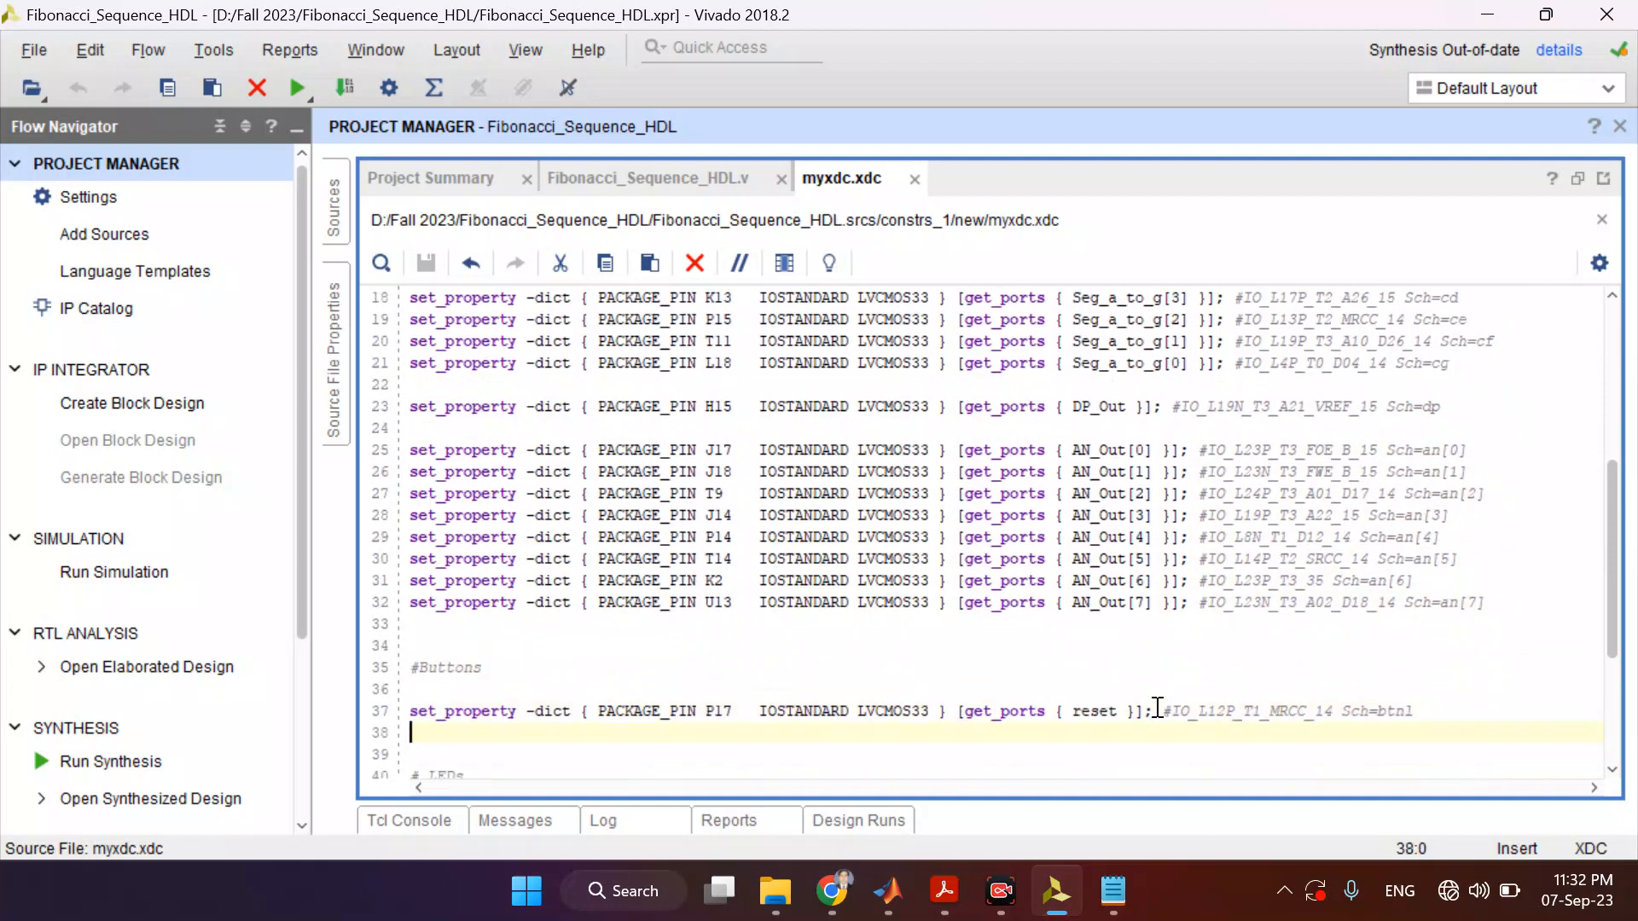
# - Delete the final LEDs section with the CountValue[0] to CountValue[7] constraints and the blank lines left above it
pyautogui.press('Down')
pyautogui.press('Down')
pyautogui.press('Down')
pyautogui.press('Down')
pyautogui.press('Down')
pyautogui.press('Down')
pyautogui.press('Up')
pyautogui.press('Up')
pyautogui.press('Up')
pyautogui.press('Up')
pyautogui.press('Up')
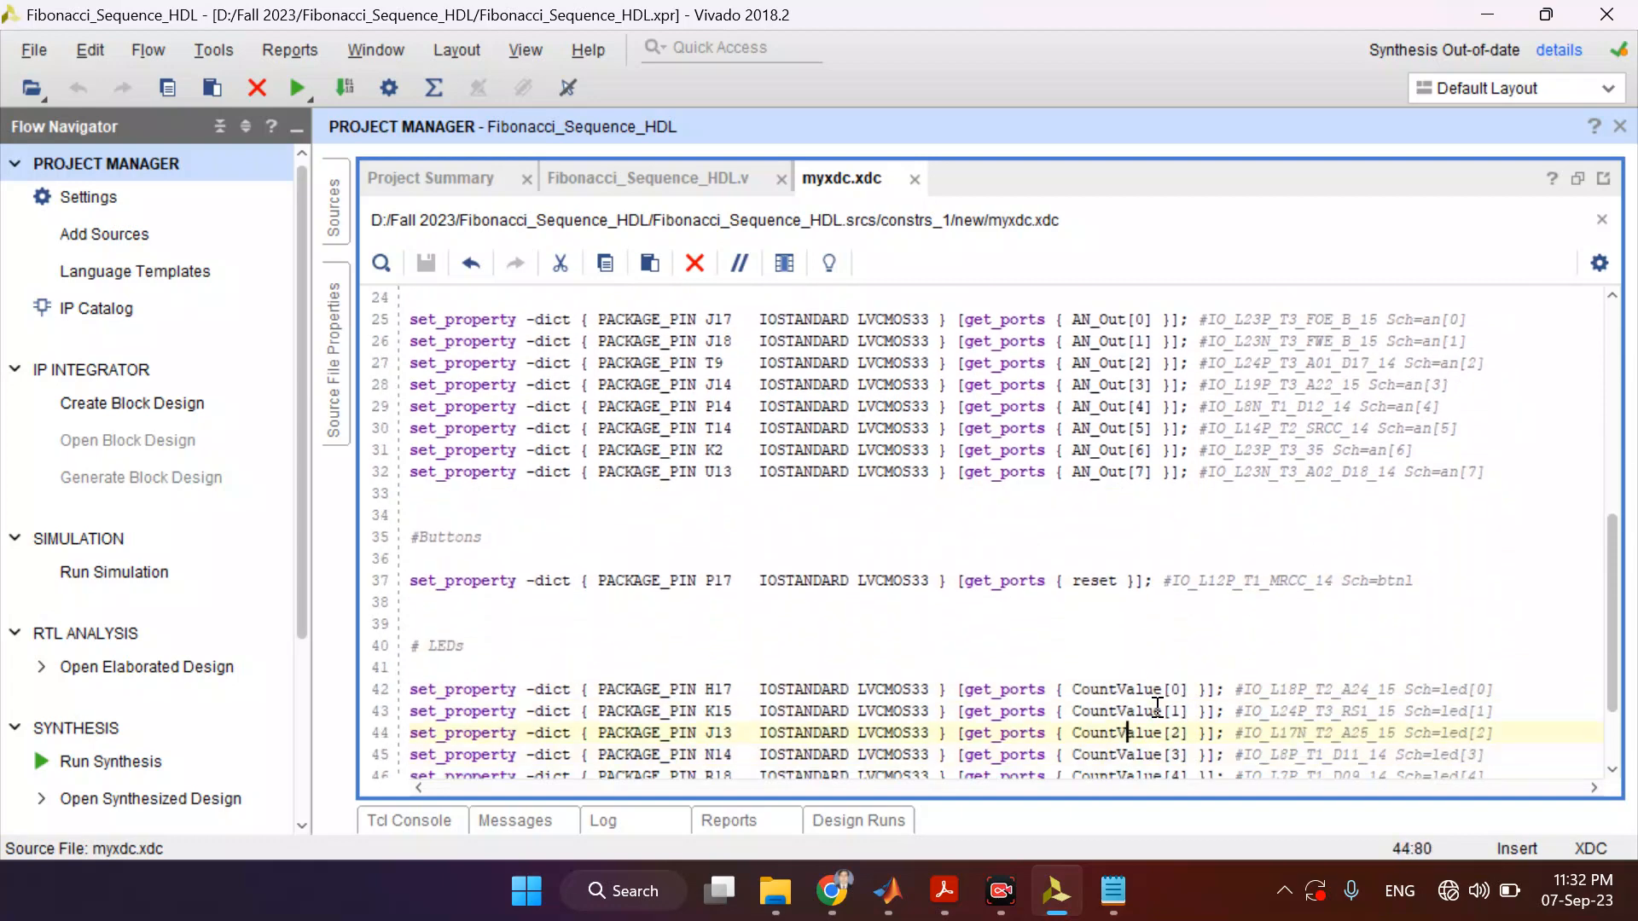
pyautogui.press('Down')
pyautogui.press('Up')
pyautogui.hotkey('shift', 'Down')
pyautogui.hotkey('shift', 'Down')
pyautogui.hotkey('shift', 'Down')
pyautogui.hotkey('shift', 'Down')
pyautogui.hotkey('shift', 'Down')
pyautogui.hotkey('shift', 'Down')
pyautogui.hotkey('shift', 'Down')
pyautogui.hotkey('shift', 'Down')
pyautogui.hotkey('shift', 'Down')
pyautogui.hotkey('shift', 'Down')
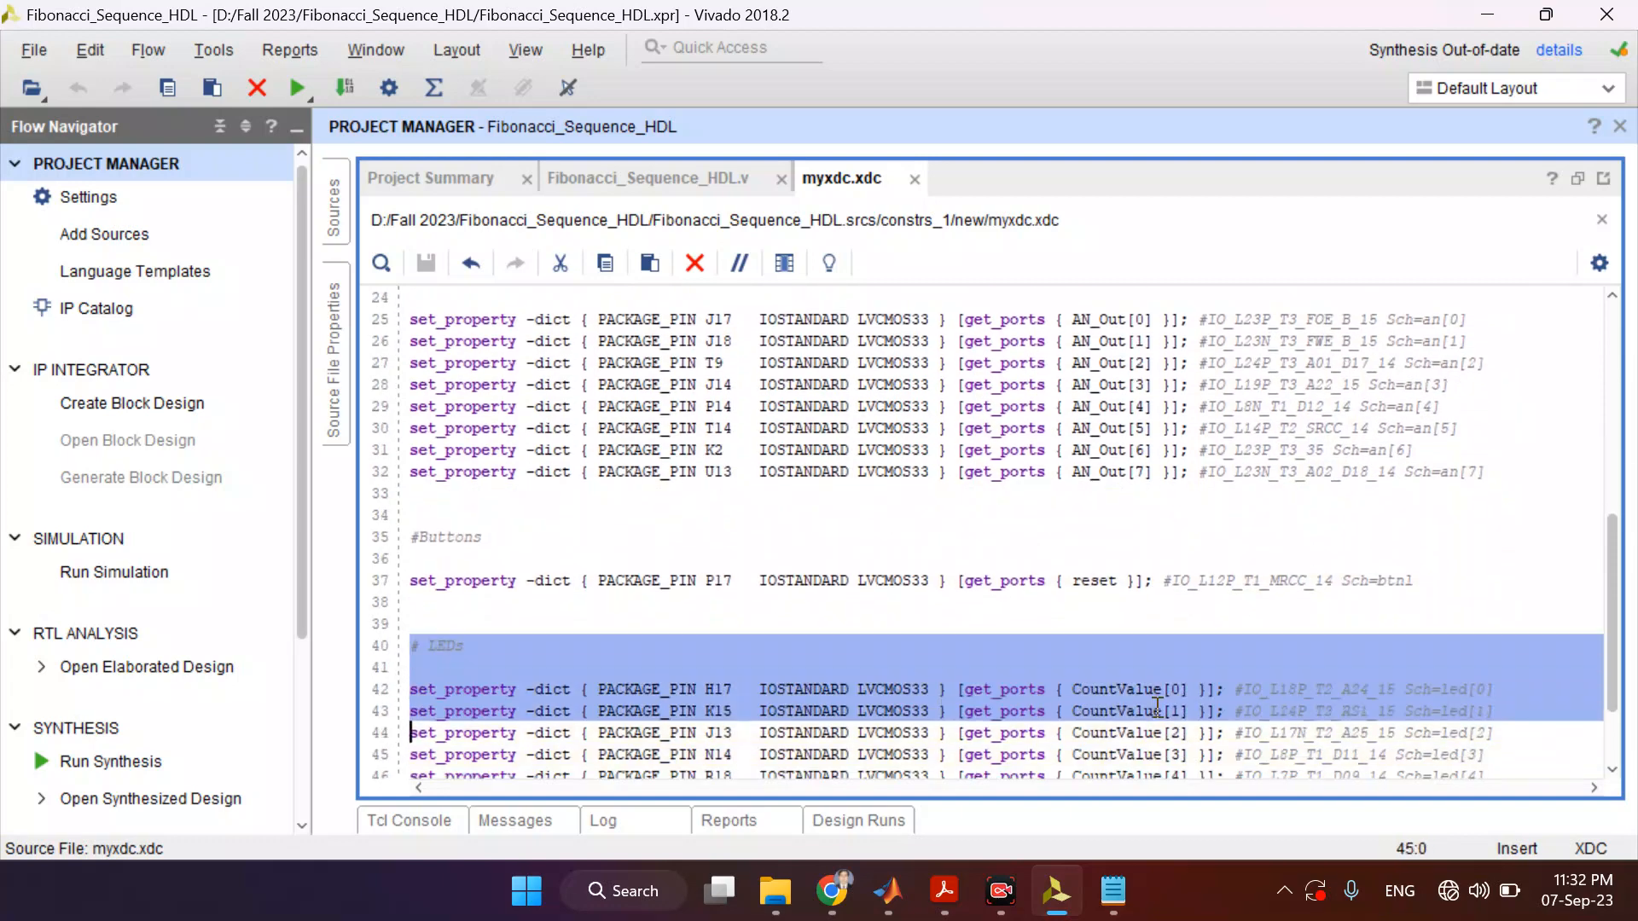
pyautogui.press('Delete')
pyautogui.press('BackSpace')
pyautogui.press('BackSpace')
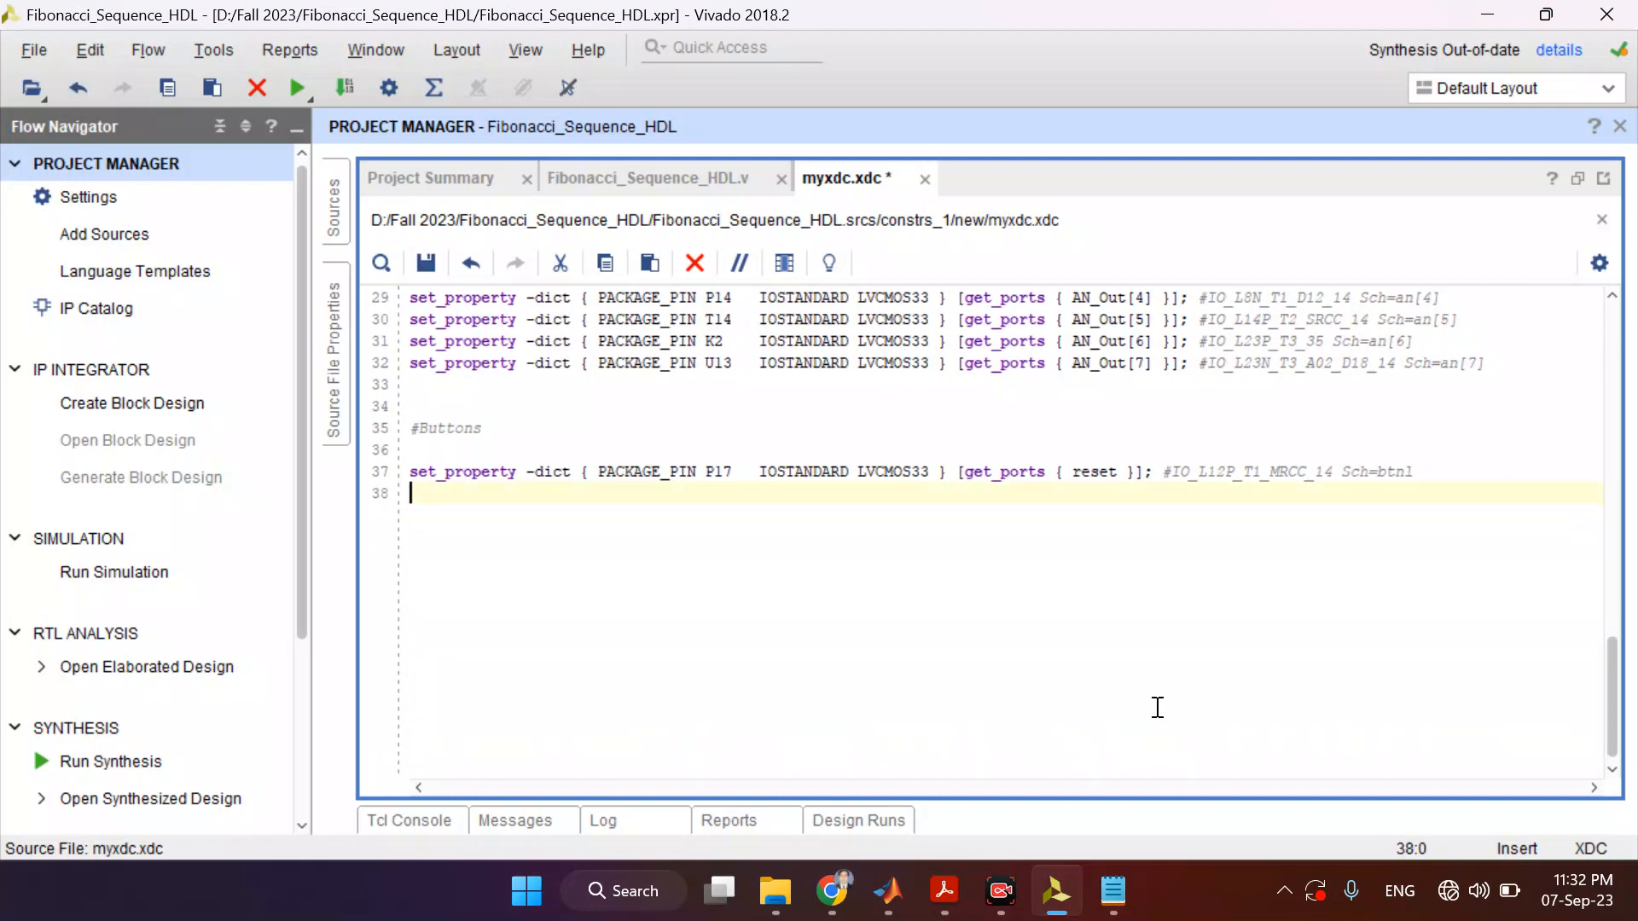
# - Save myxdc.xdc and review its remaining pin constraints from the reset button back up to the Switches section
pyautogui.press('Up')
pyautogui.press('Up')
pyautogui.press('Up')
pyautogui.press('Up')
pyautogui.press('Up')
pyautogui.press('Up')
pyautogui.press('Up')
pyautogui.press('Up')
pyautogui.press('Up')
pyautogui.press('Up')
pyautogui.press('Up')
pyautogui.press('Up')
pyautogui.press('Up')
pyautogui.press('Up')
pyautogui.press('Up')
pyautogui.press('Up')
pyautogui.press('Up')
pyautogui.press('Up')
pyautogui.press('Up')
pyautogui.press('Up')
pyautogui.press('Up')
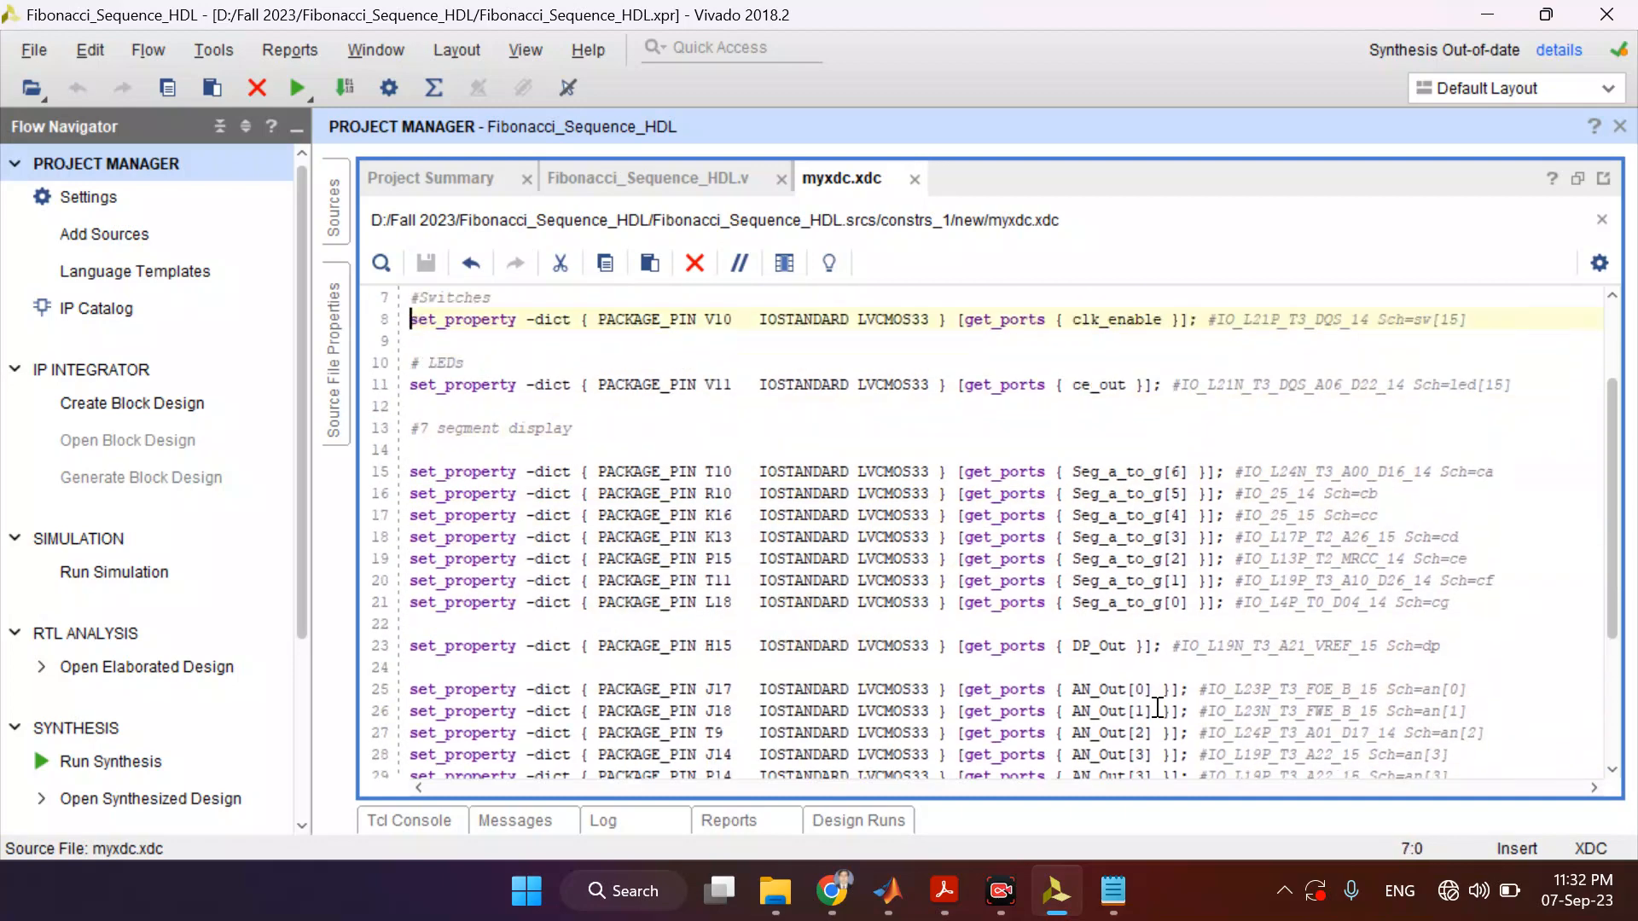
pyautogui.press('Down')
pyautogui.press('Down')
pyautogui.press('Down')
pyautogui.press('Down')
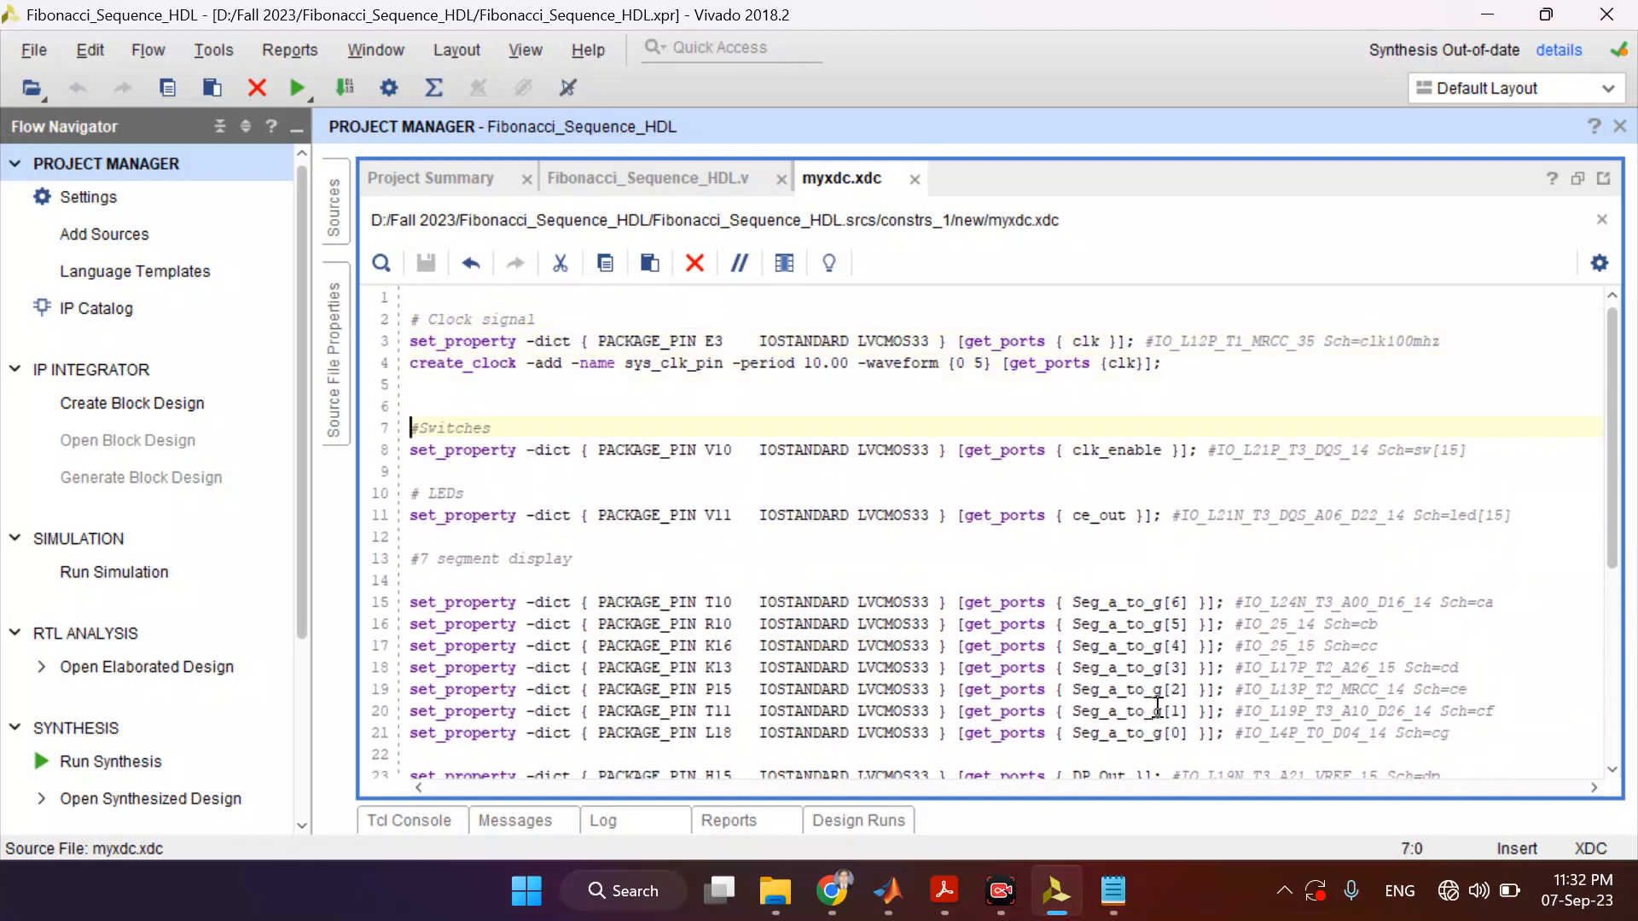
# - Switch to File Explorer and open the Nexys A7 Reference Manual PDF from the FPGA Board Material folder in Fall 2023
pyautogui.click(775, 891)
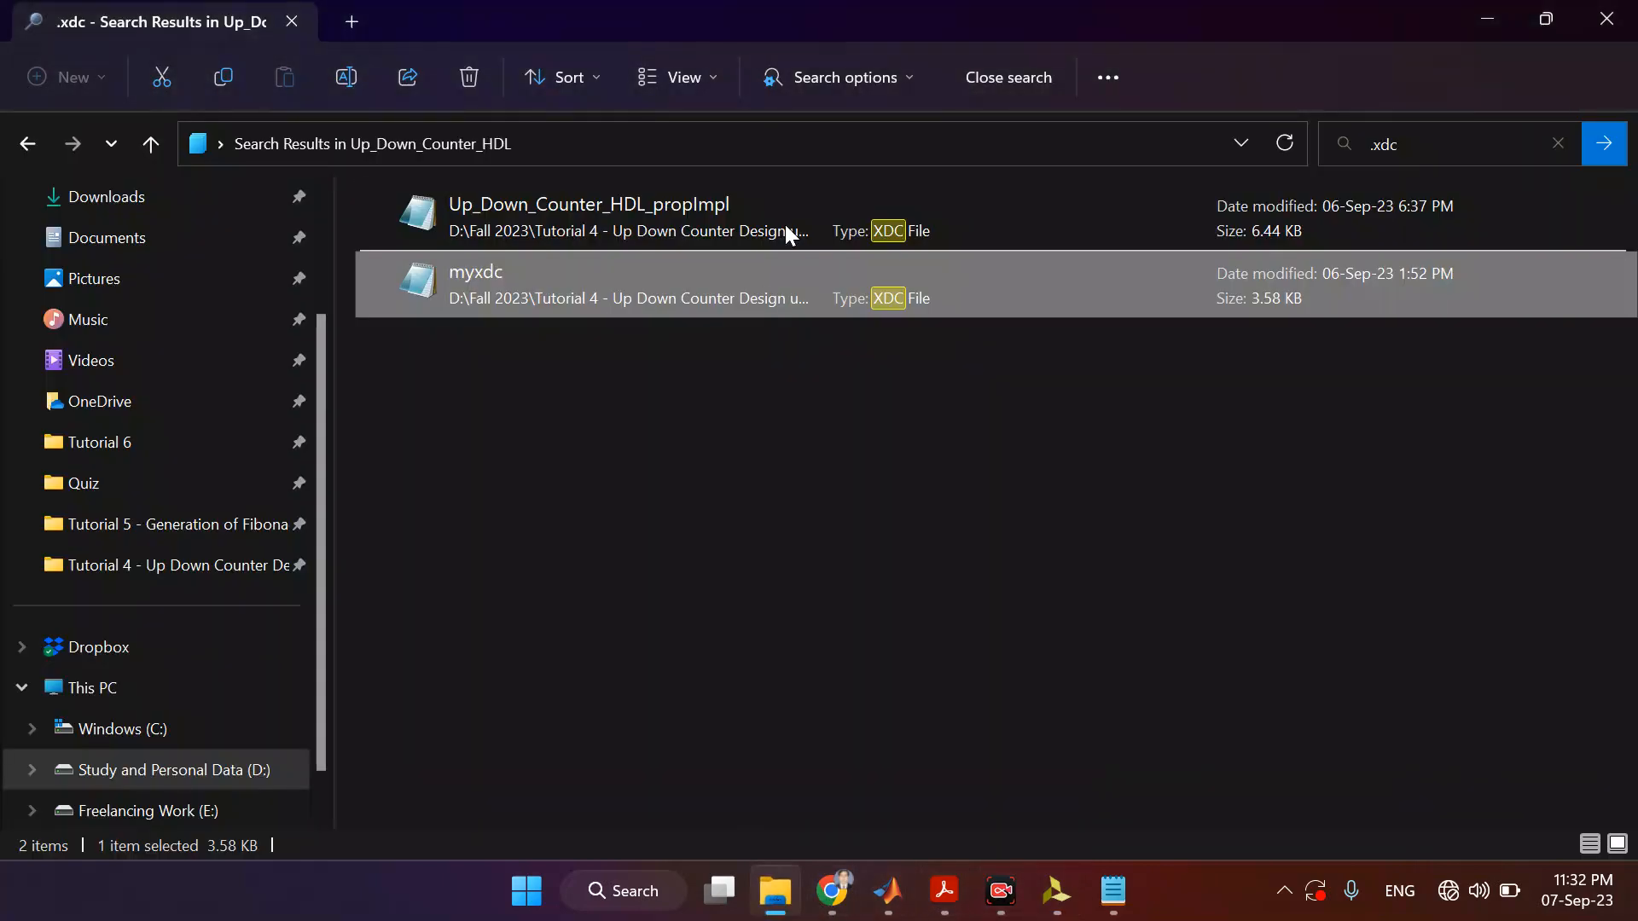
pyautogui.click(17, 146)
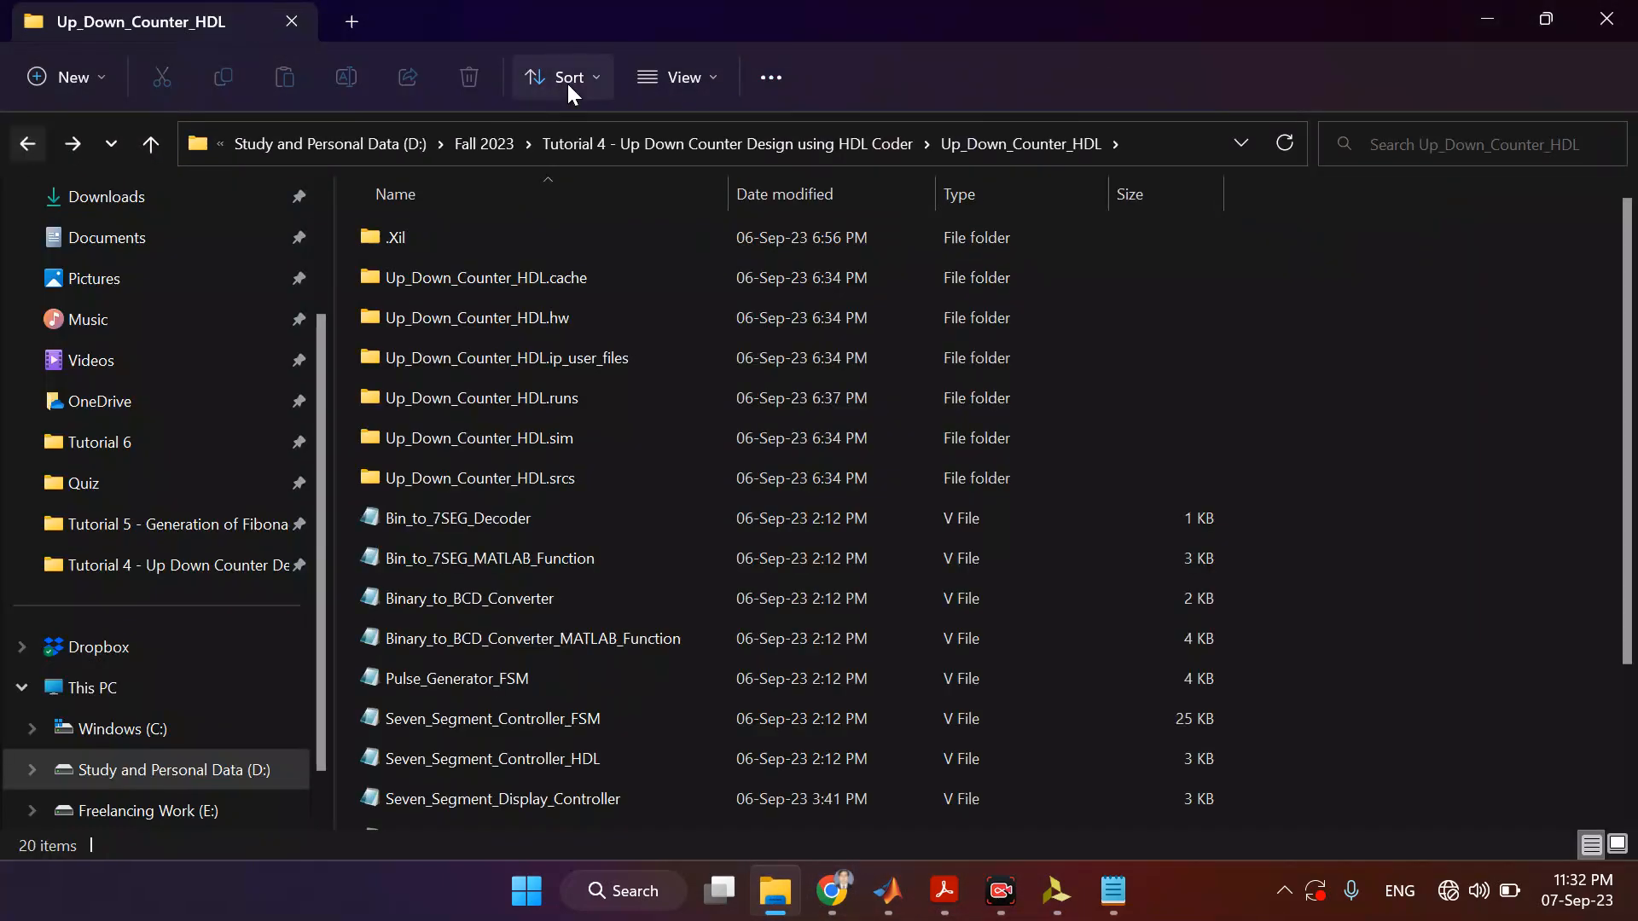
pyautogui.click(482, 142)
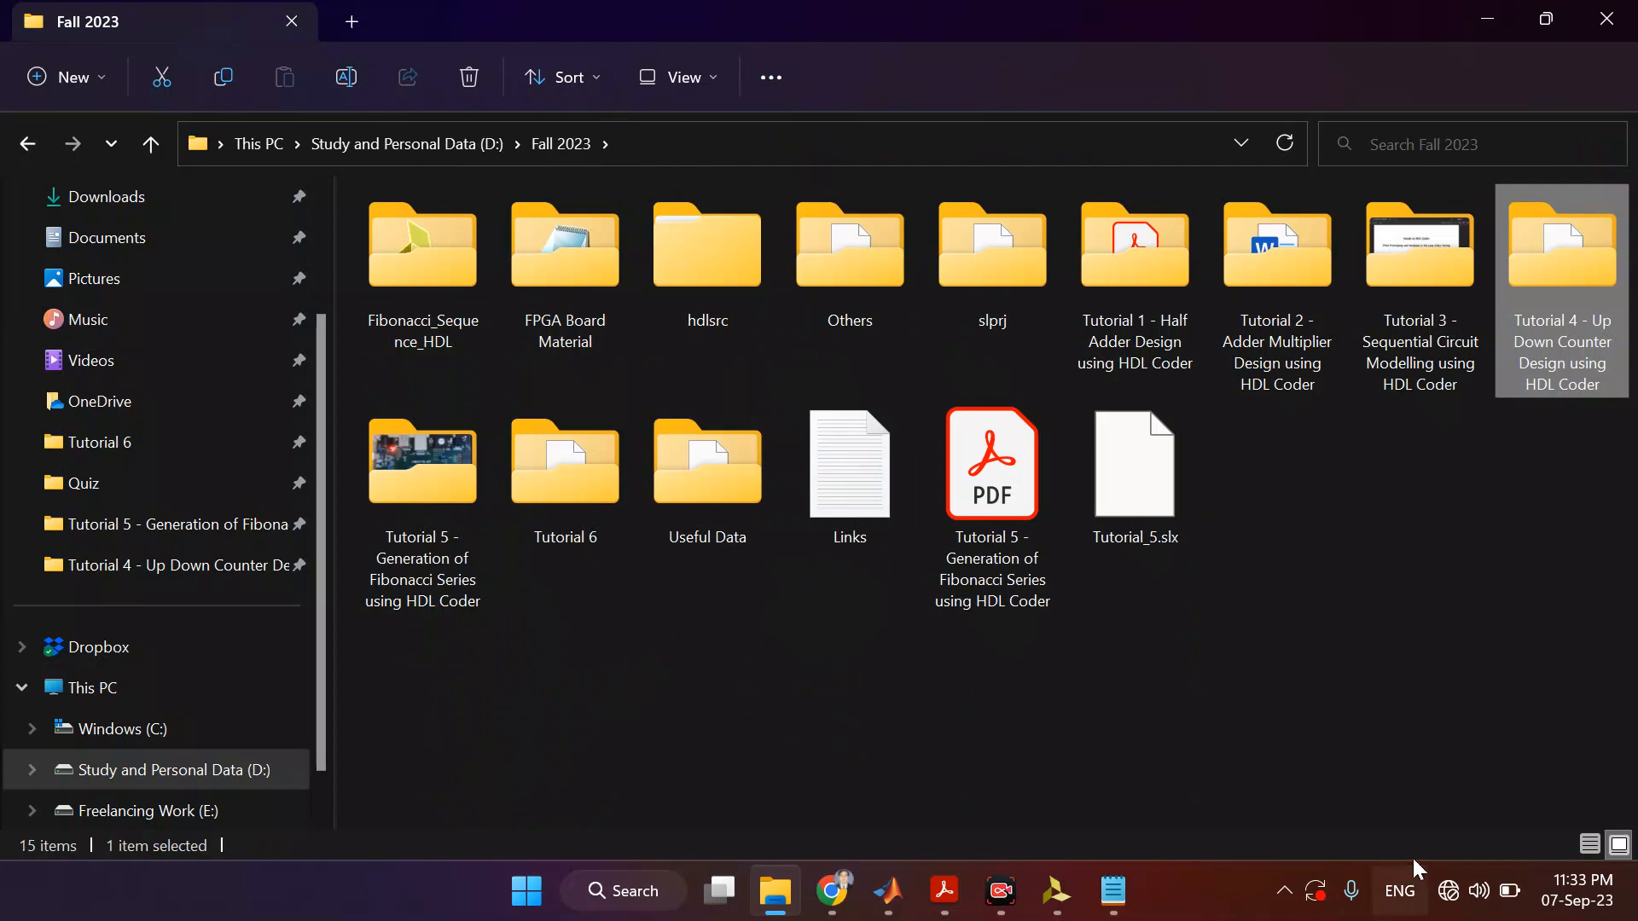
pyautogui.hotkey('ctrl', 'shift', '6')
pyautogui.doubleClick(529, 271)
pyautogui.doubleClick(485, 271)
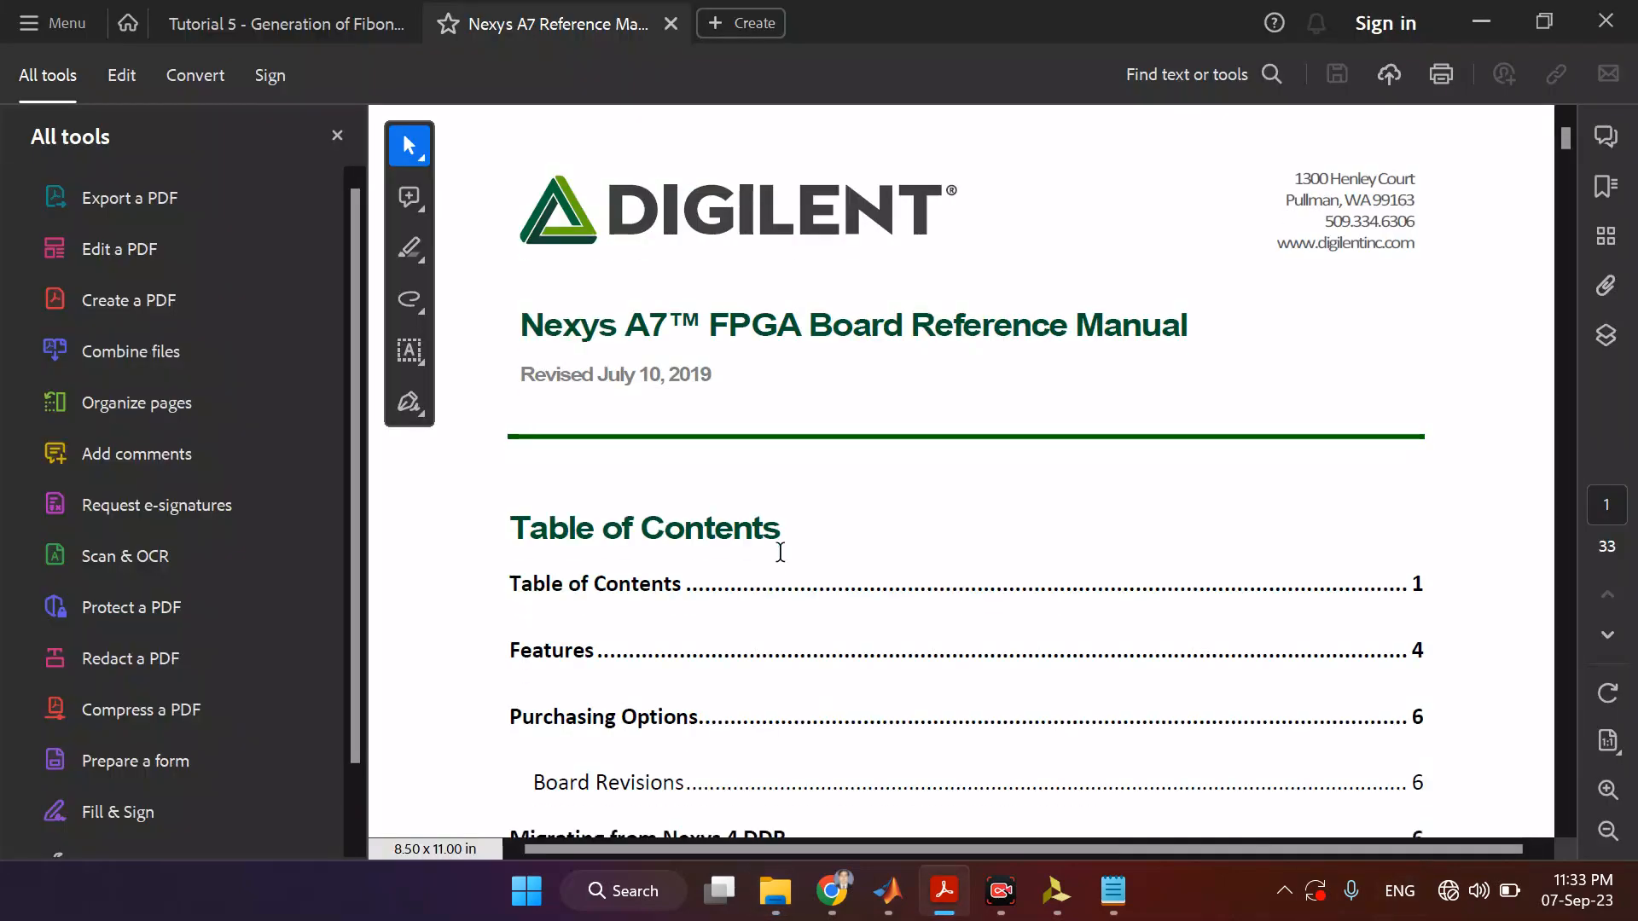
# - Examine the Nexys A7 Feature Callout figure on page 5 of the reference manual
pyautogui.scroll(-20, 783, 563)
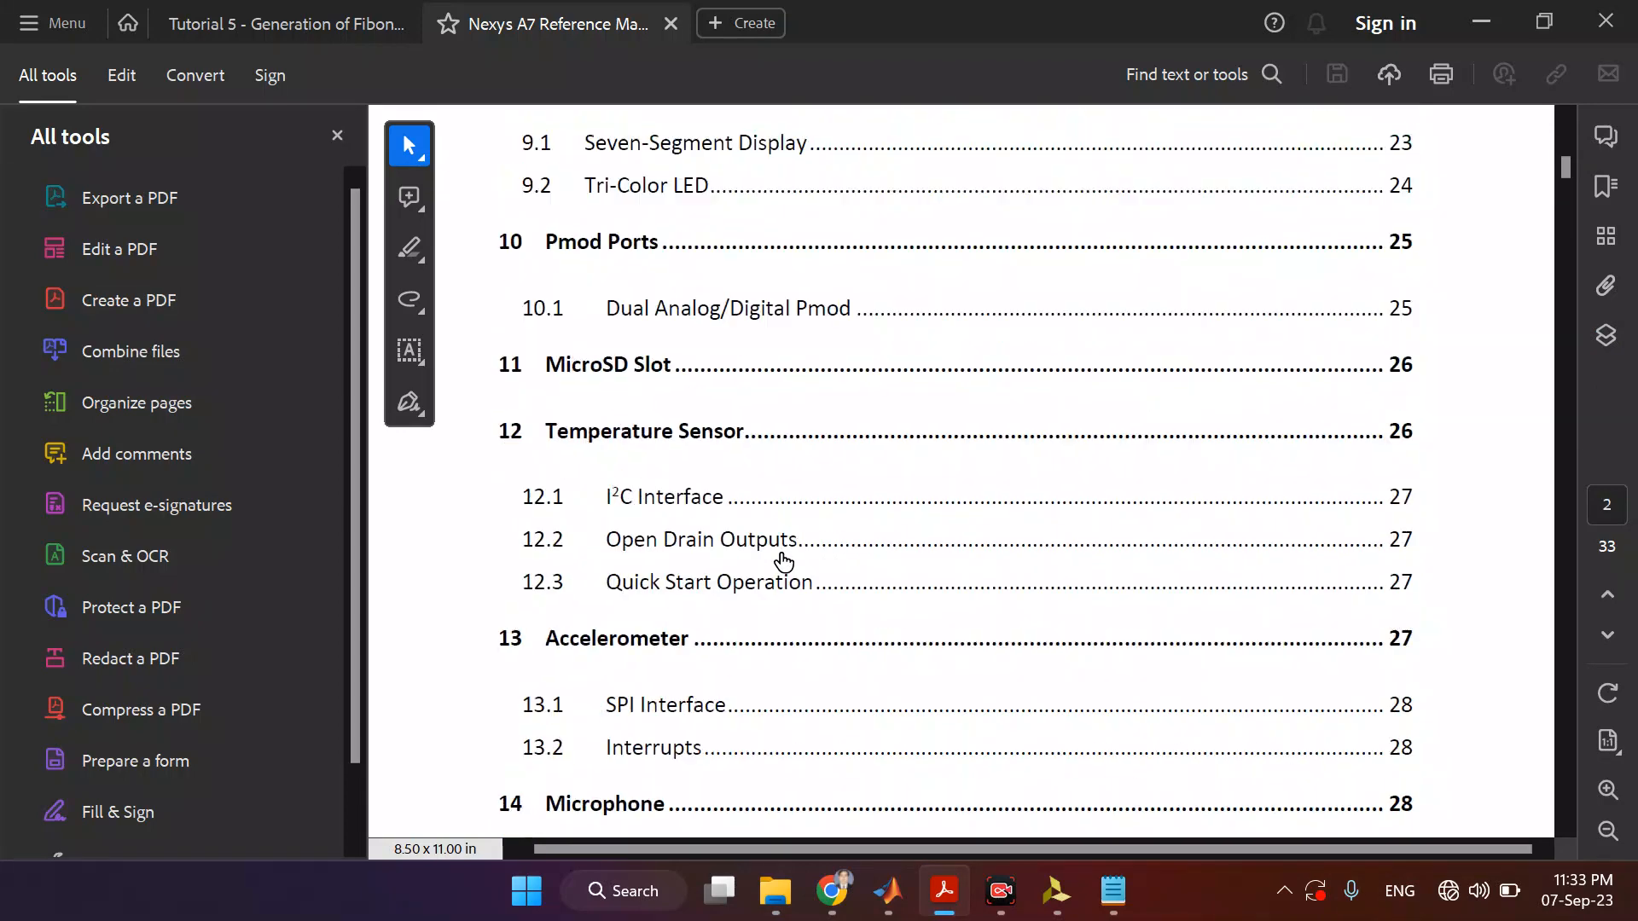
pyautogui.scroll(-15, 780, 551)
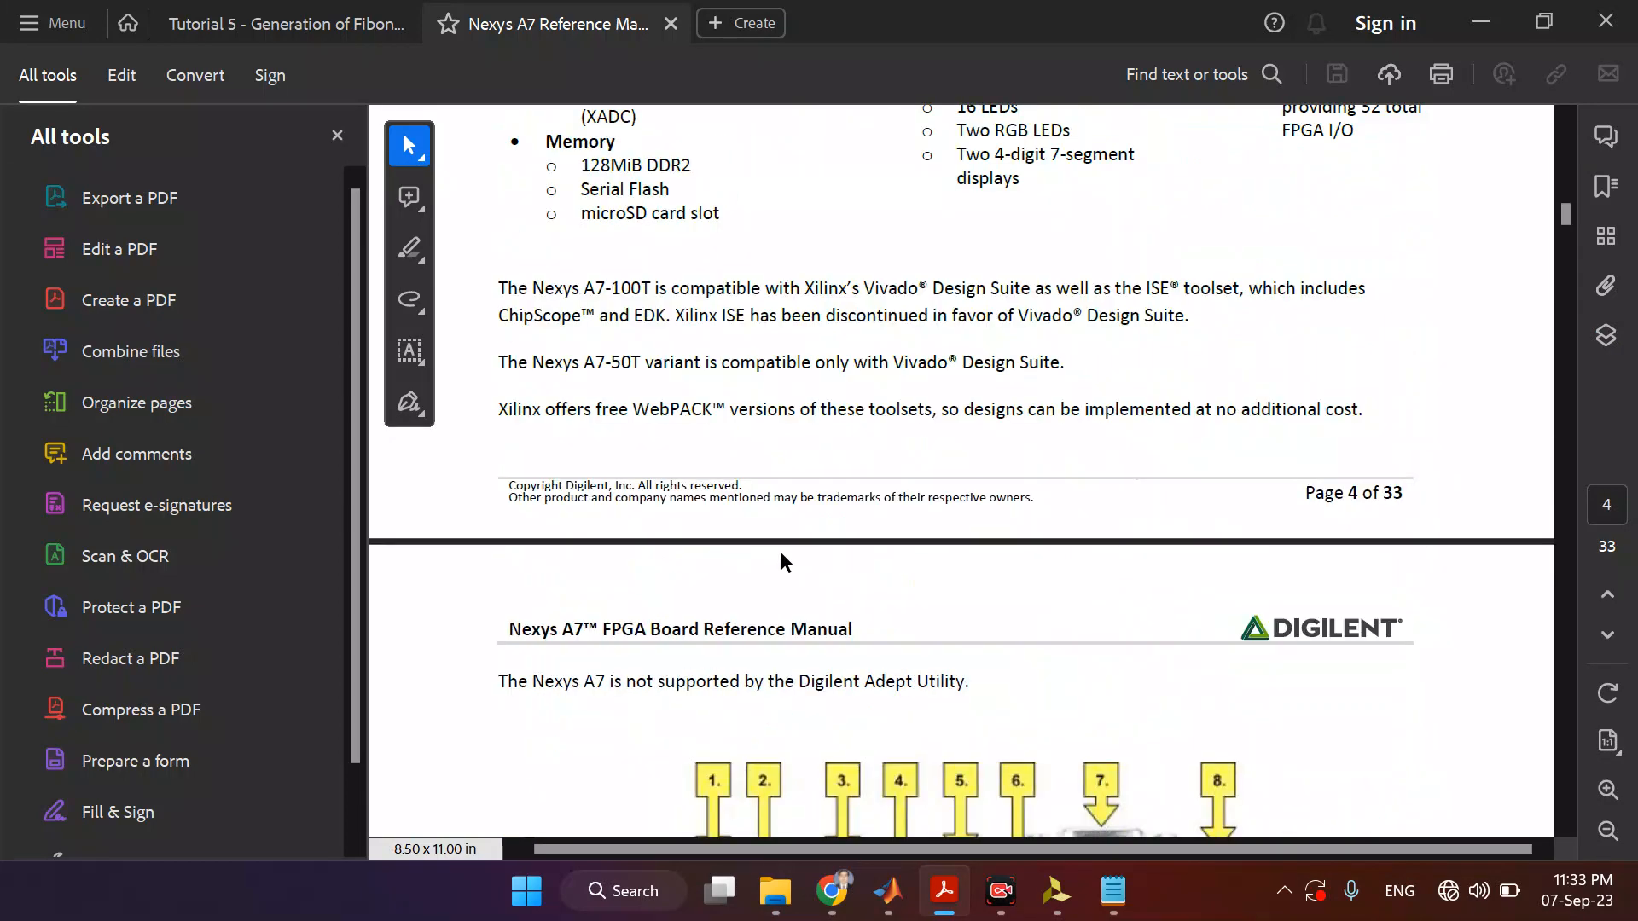
pyautogui.scroll(-12, 780, 550)
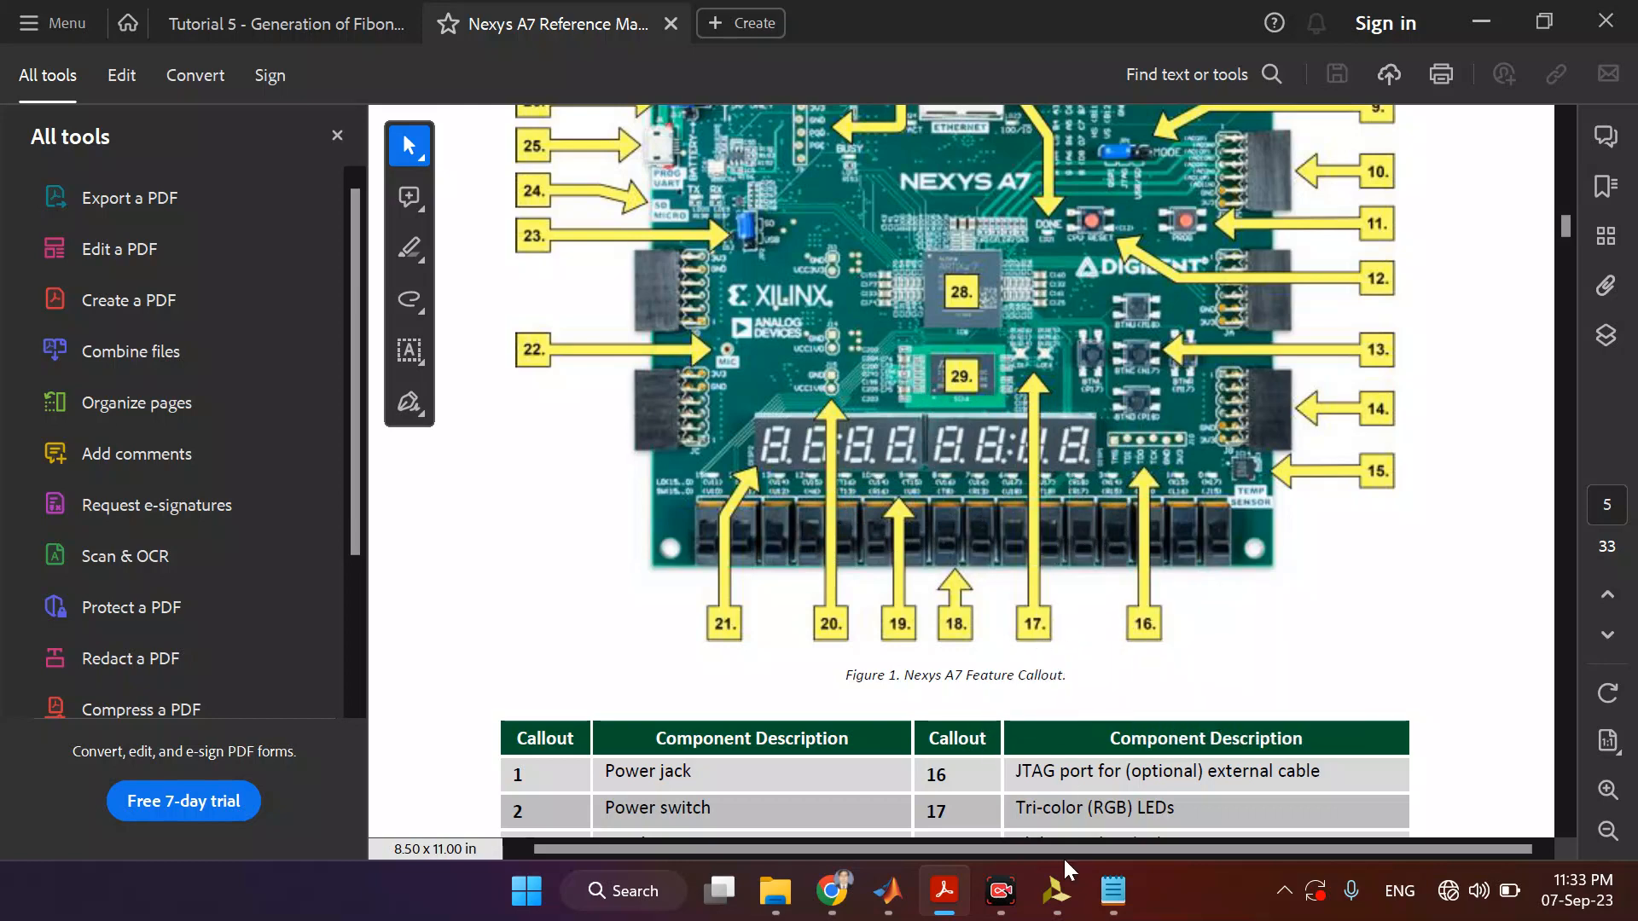
# - Switch back to Vivado and review the myxdc.xdc constraints from the 7 segment display section down to the reset button
pyautogui.click(1056, 891)
pyautogui.click(992, 539)
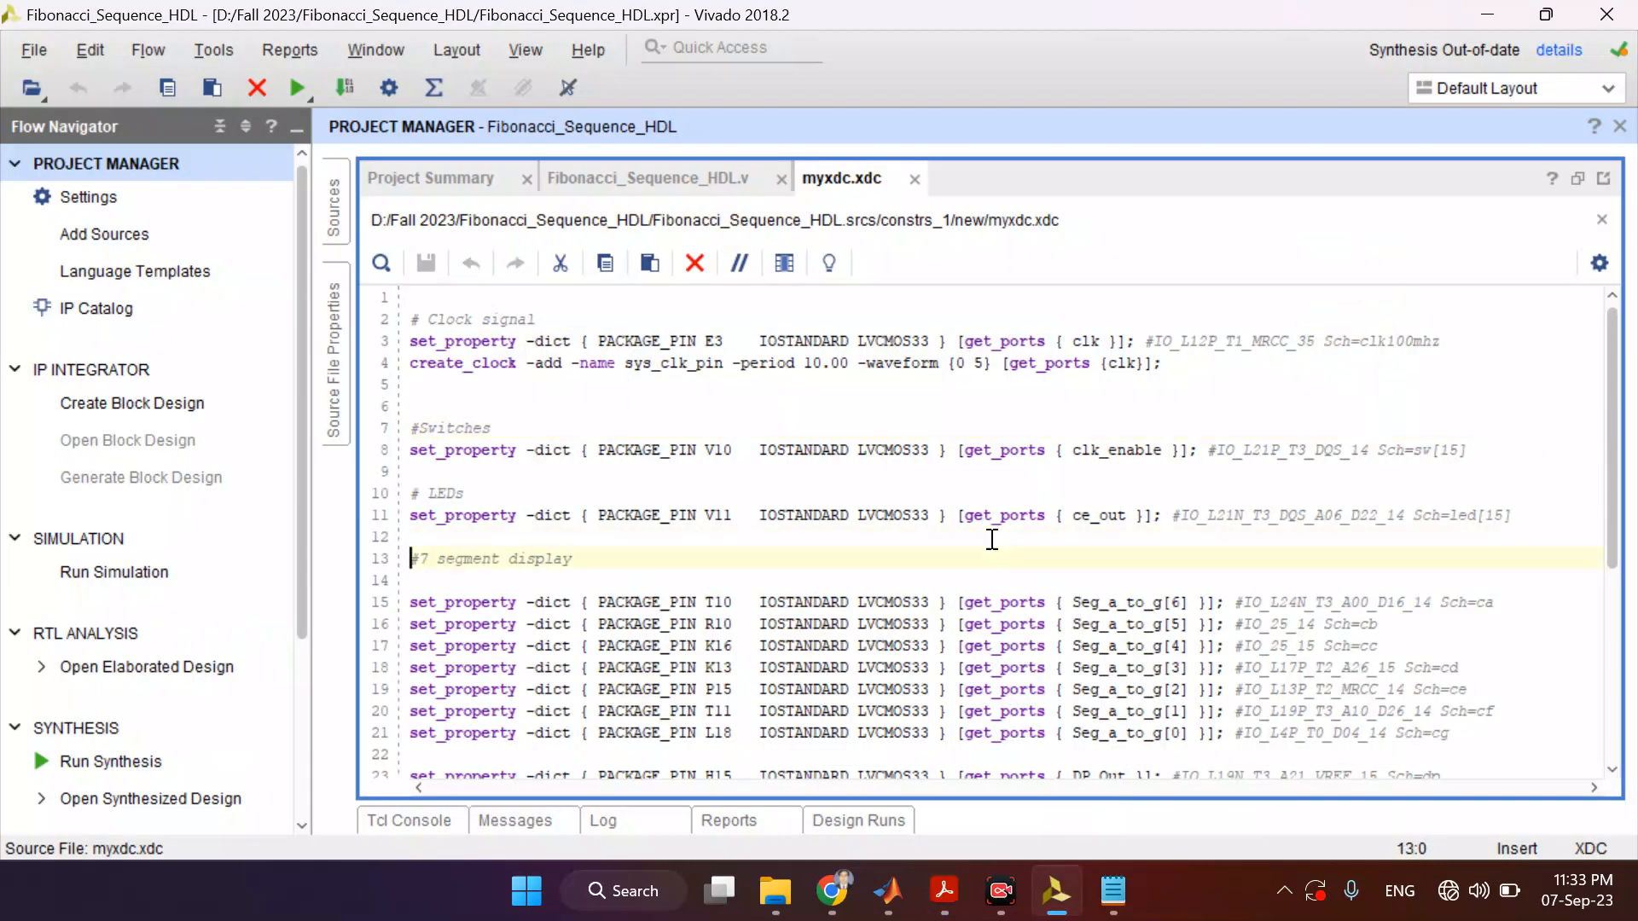
pyautogui.press('Down')
pyautogui.press('Down')
pyautogui.press('Down')
pyautogui.press('Down')
pyautogui.press('Down')
pyautogui.press('Down')
pyautogui.press('Down')
pyautogui.press('Down')
pyautogui.press('Down')
pyautogui.press('Down')
pyautogui.press('Down')
pyautogui.press('Down')
pyautogui.press('Down')
pyautogui.press('Down')
pyautogui.press('Down')
pyautogui.press('Down')
pyautogui.press('Down')
pyautogui.press('Down')
pyautogui.press('Down')
pyautogui.press('Down')
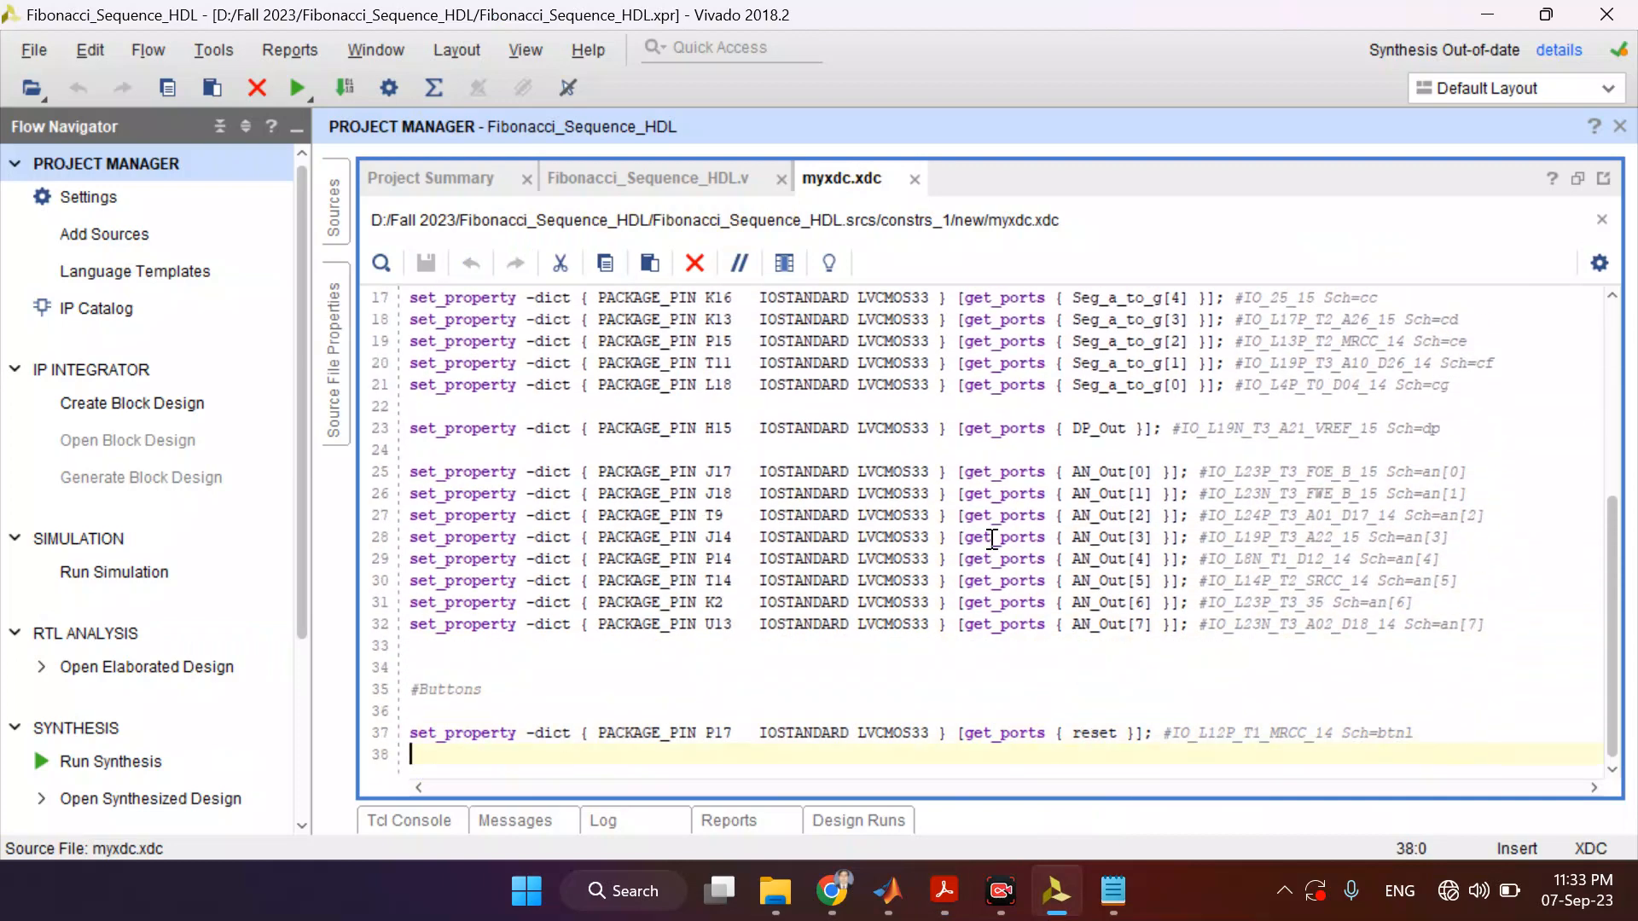
# - Generate the bitstream by relaunching the synthesis and implementation runs, restore the editor's normal size, and dismiss the completion dialog without opening a follow-up
pyautogui.scroll(-3, 307, 690)
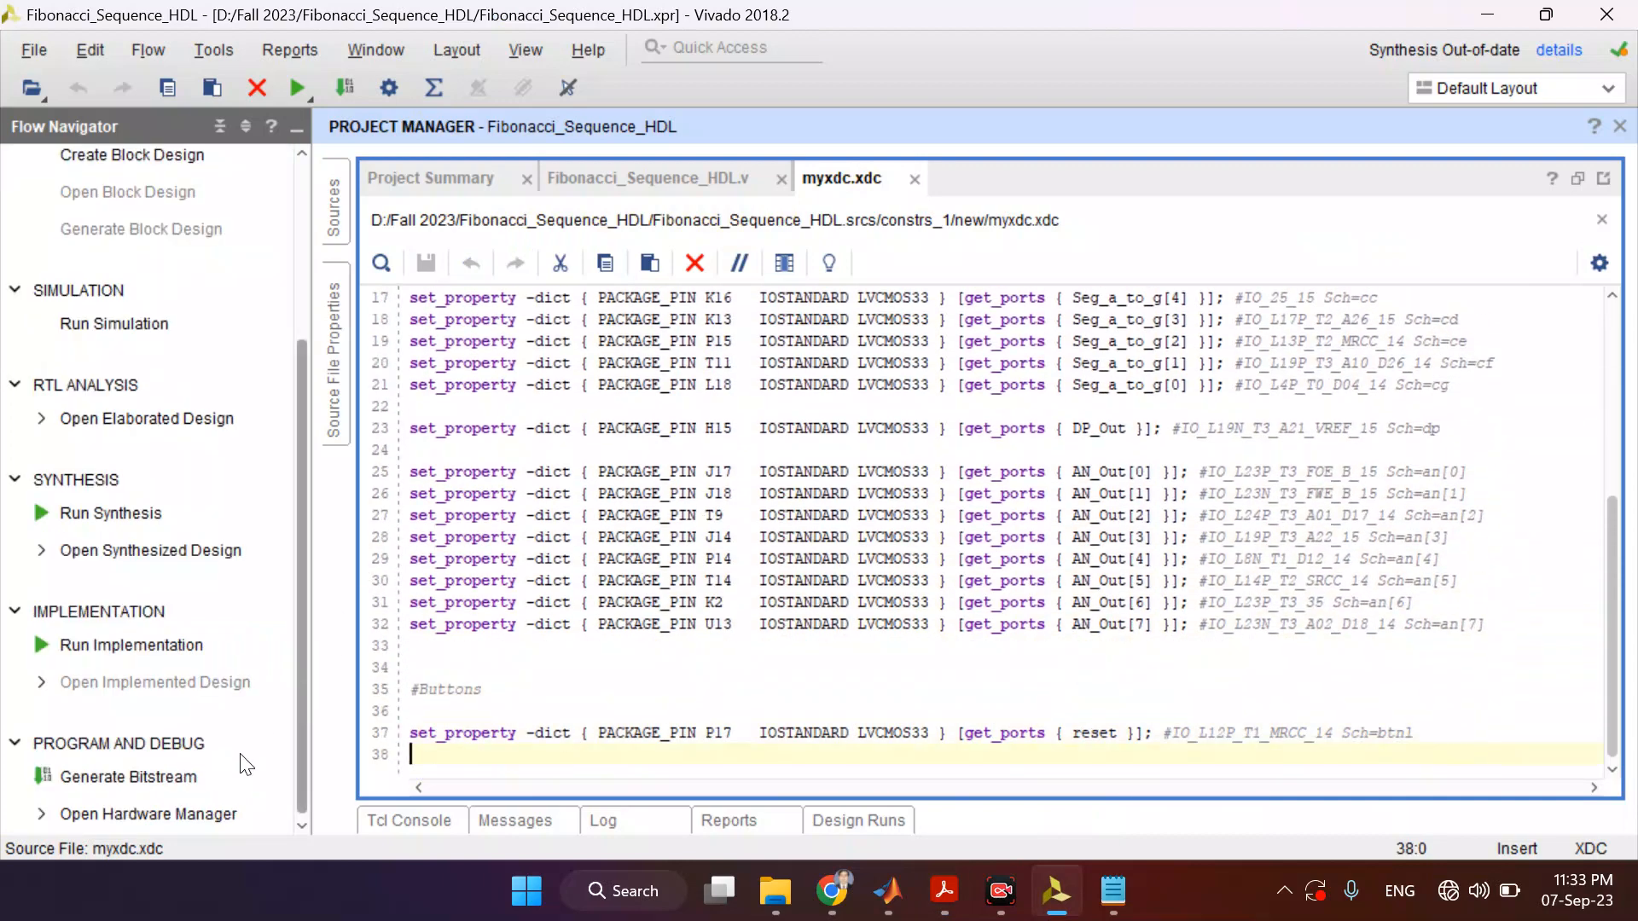
pyautogui.click(167, 777)
pyautogui.click(828, 520)
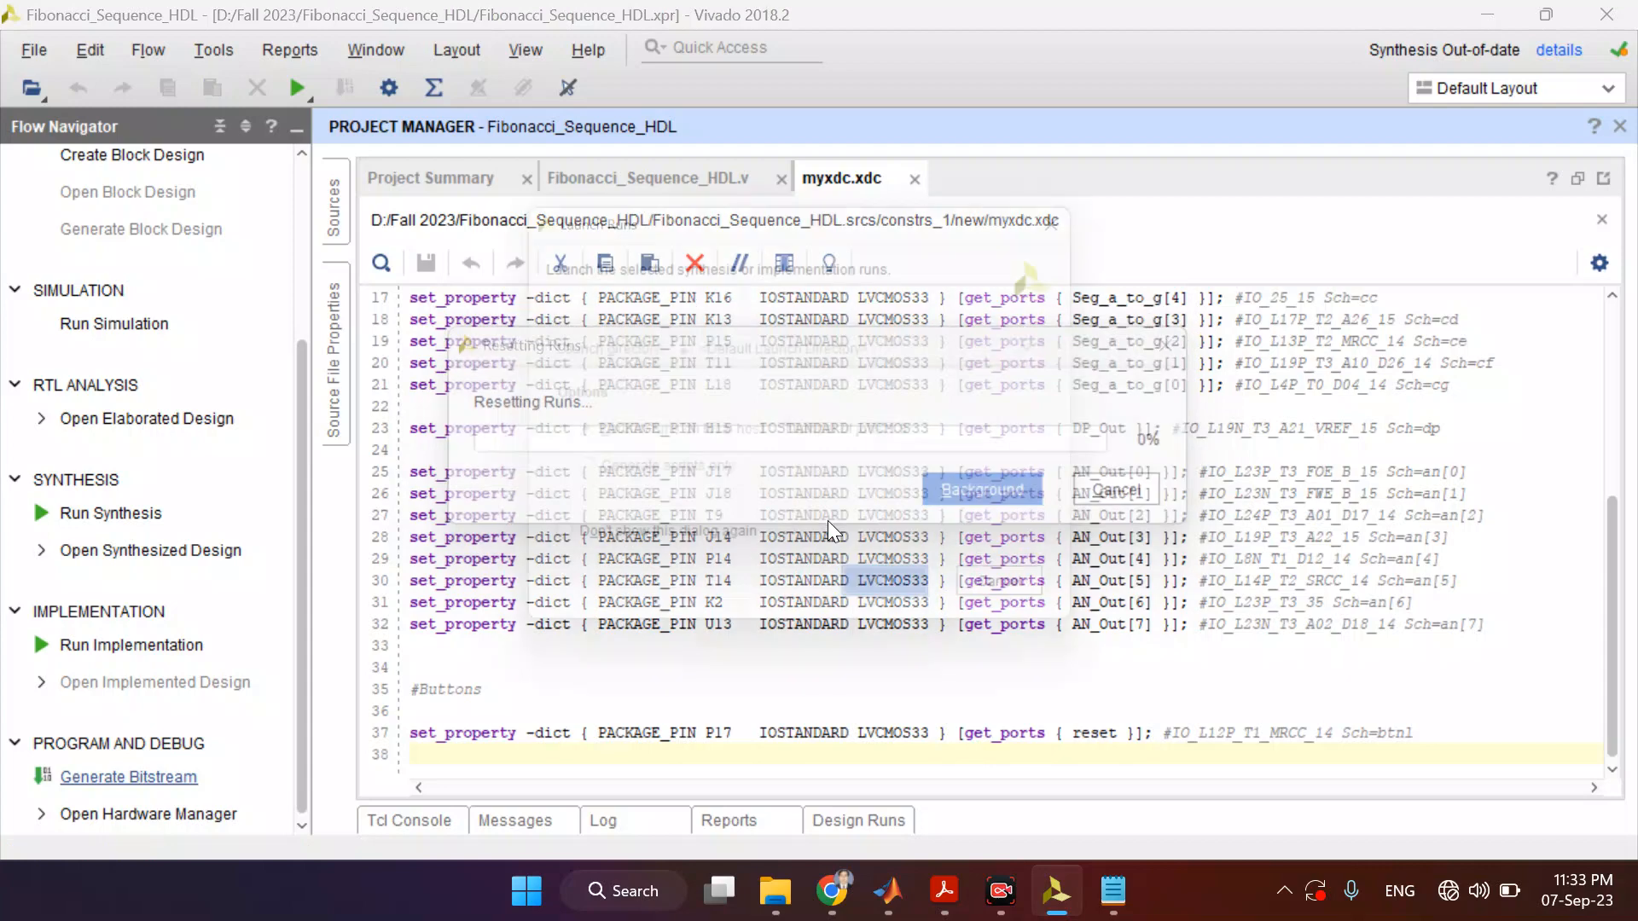
pyautogui.click(905, 611)
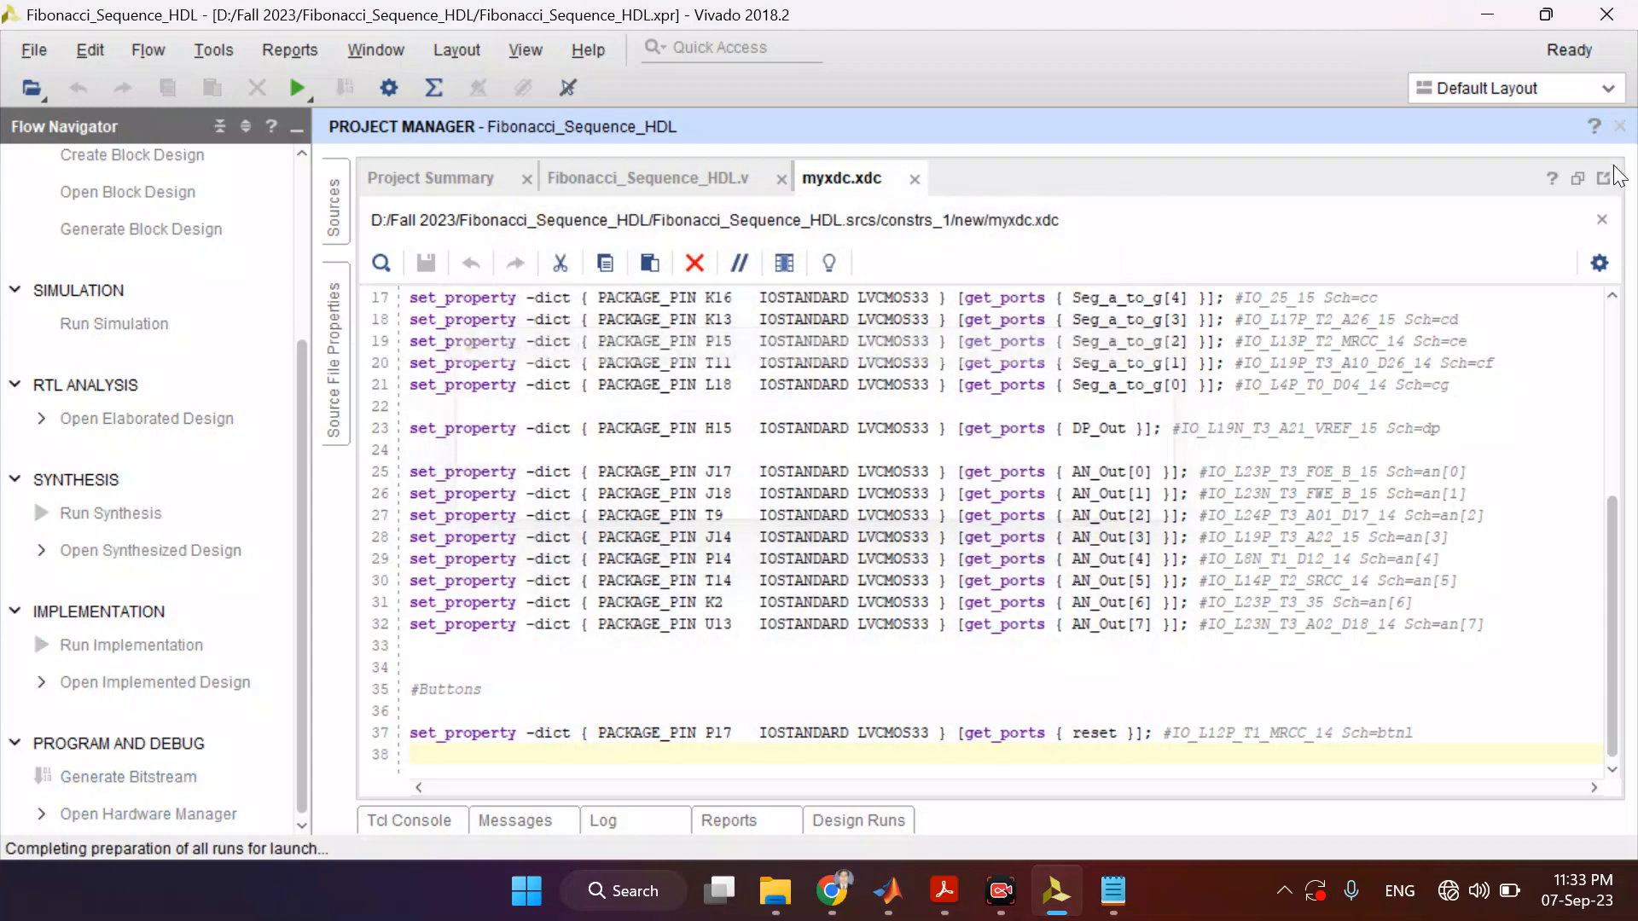
pyautogui.click(1575, 180)
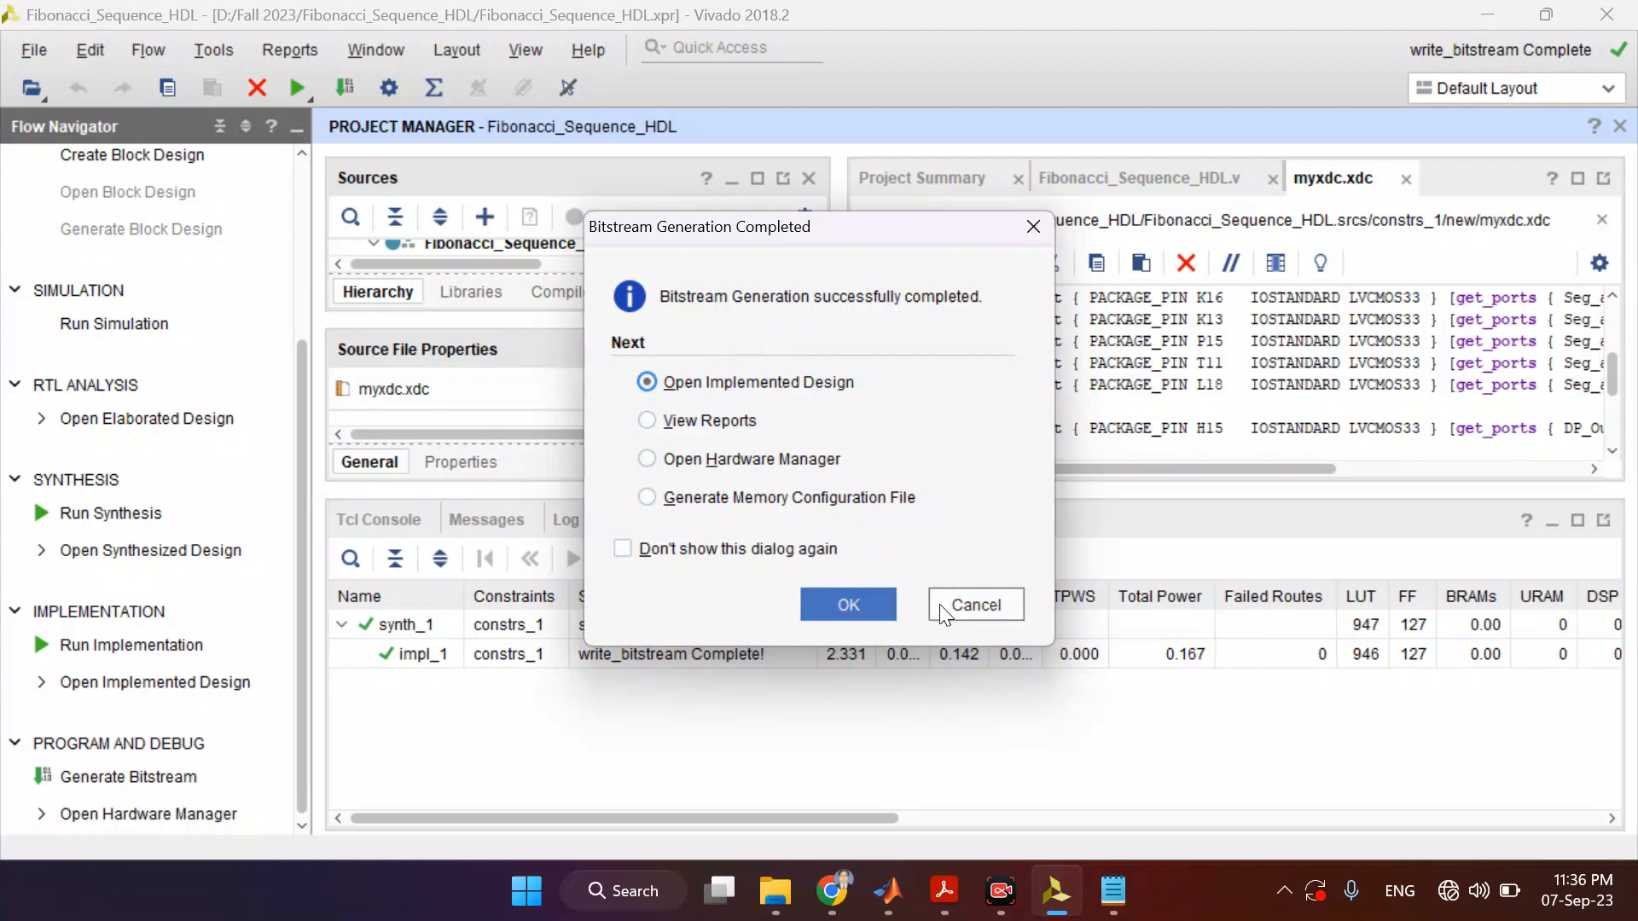
pyautogui.click(971, 611)
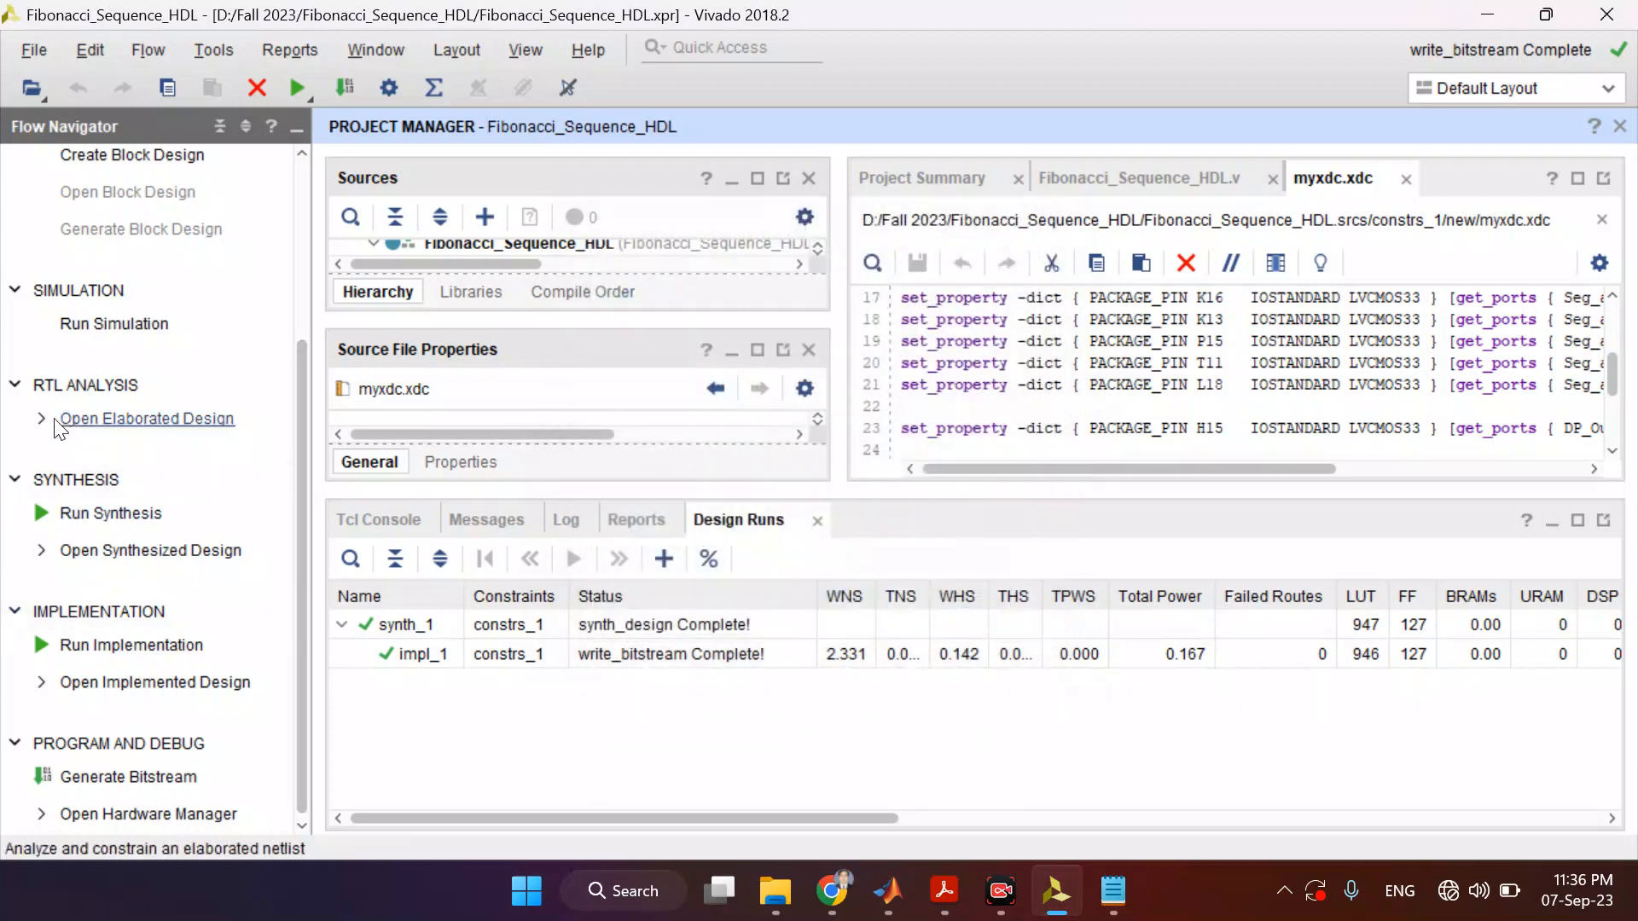
# - Open the elaborated design under RTL Analysis and enlarge its schematic to show the blocks through to the output ports
pyautogui.click(62, 420)
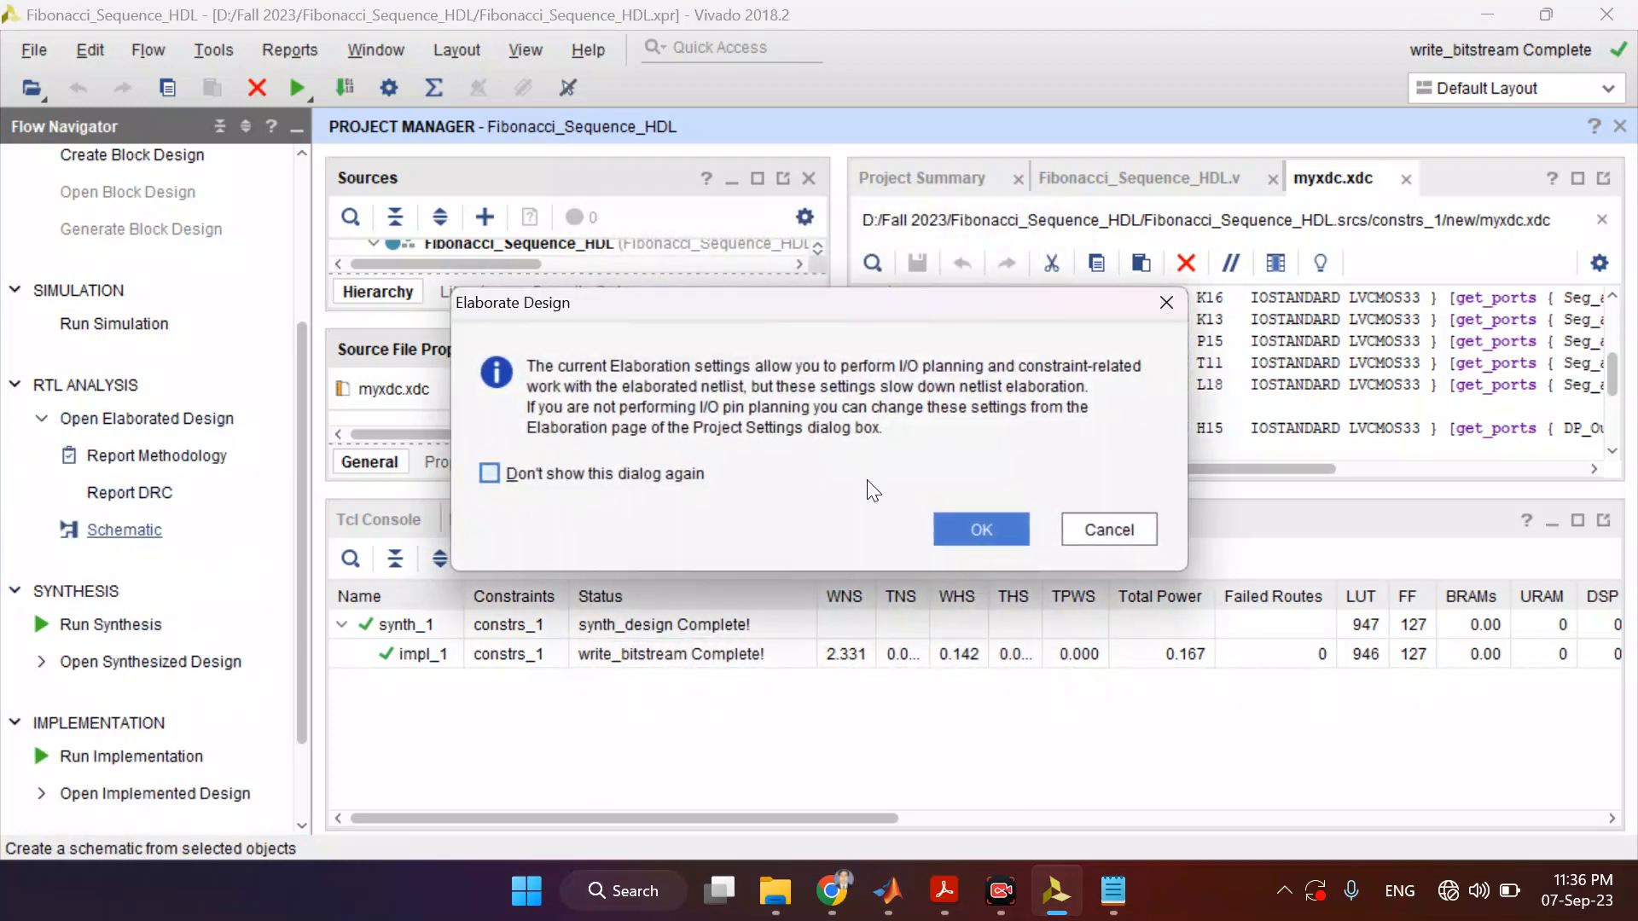
pyautogui.click(965, 540)
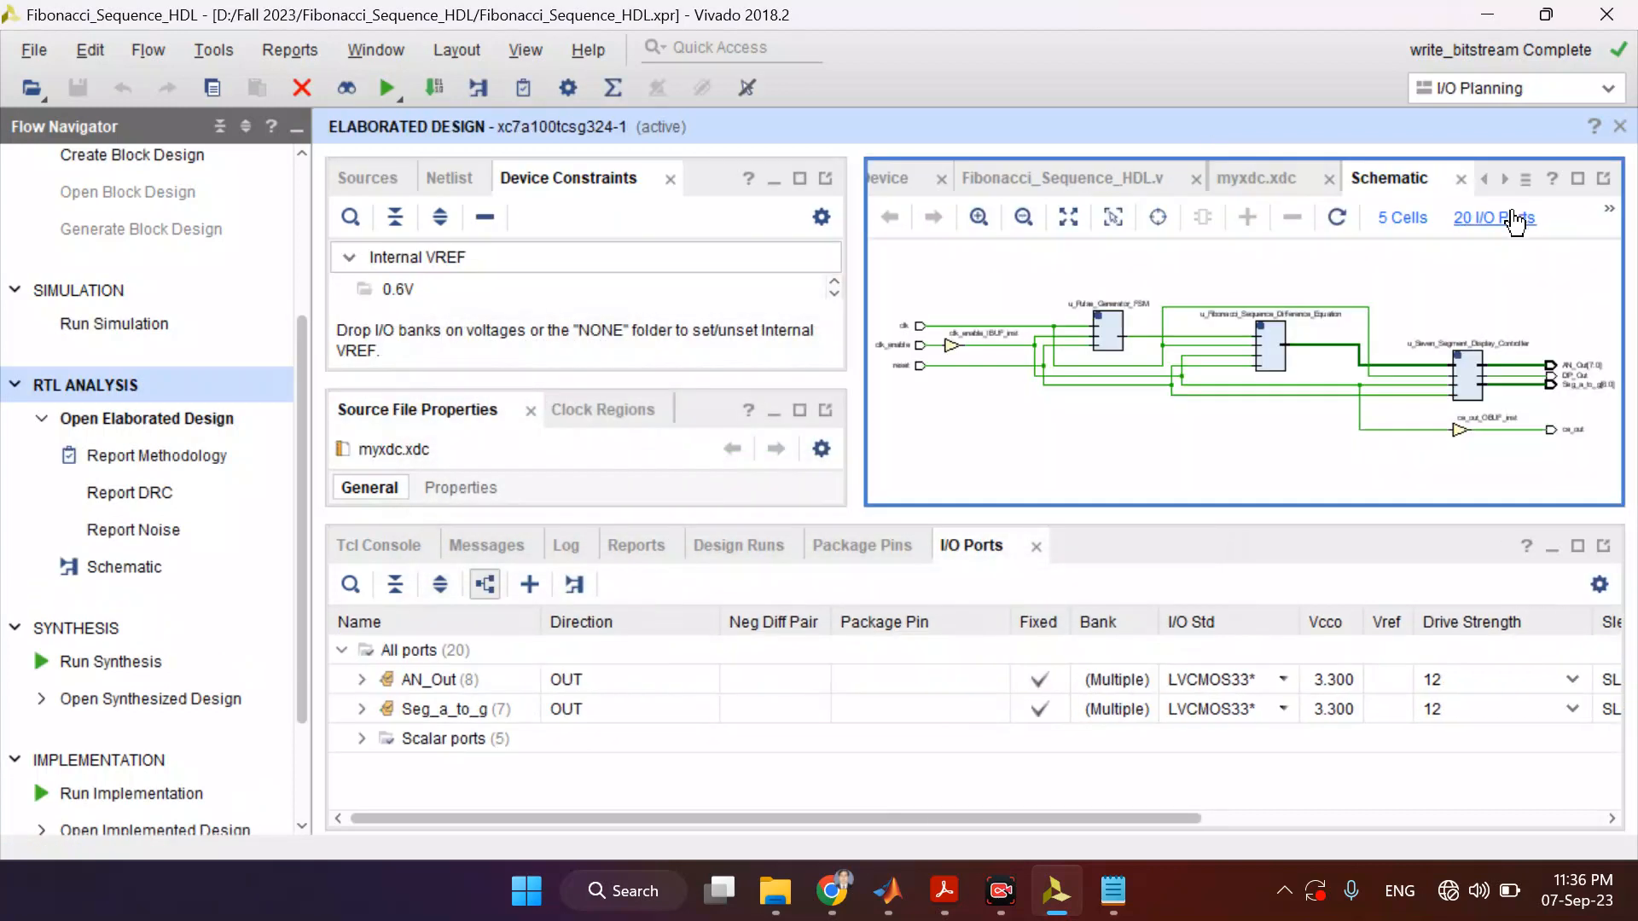
pyautogui.click(1577, 178)
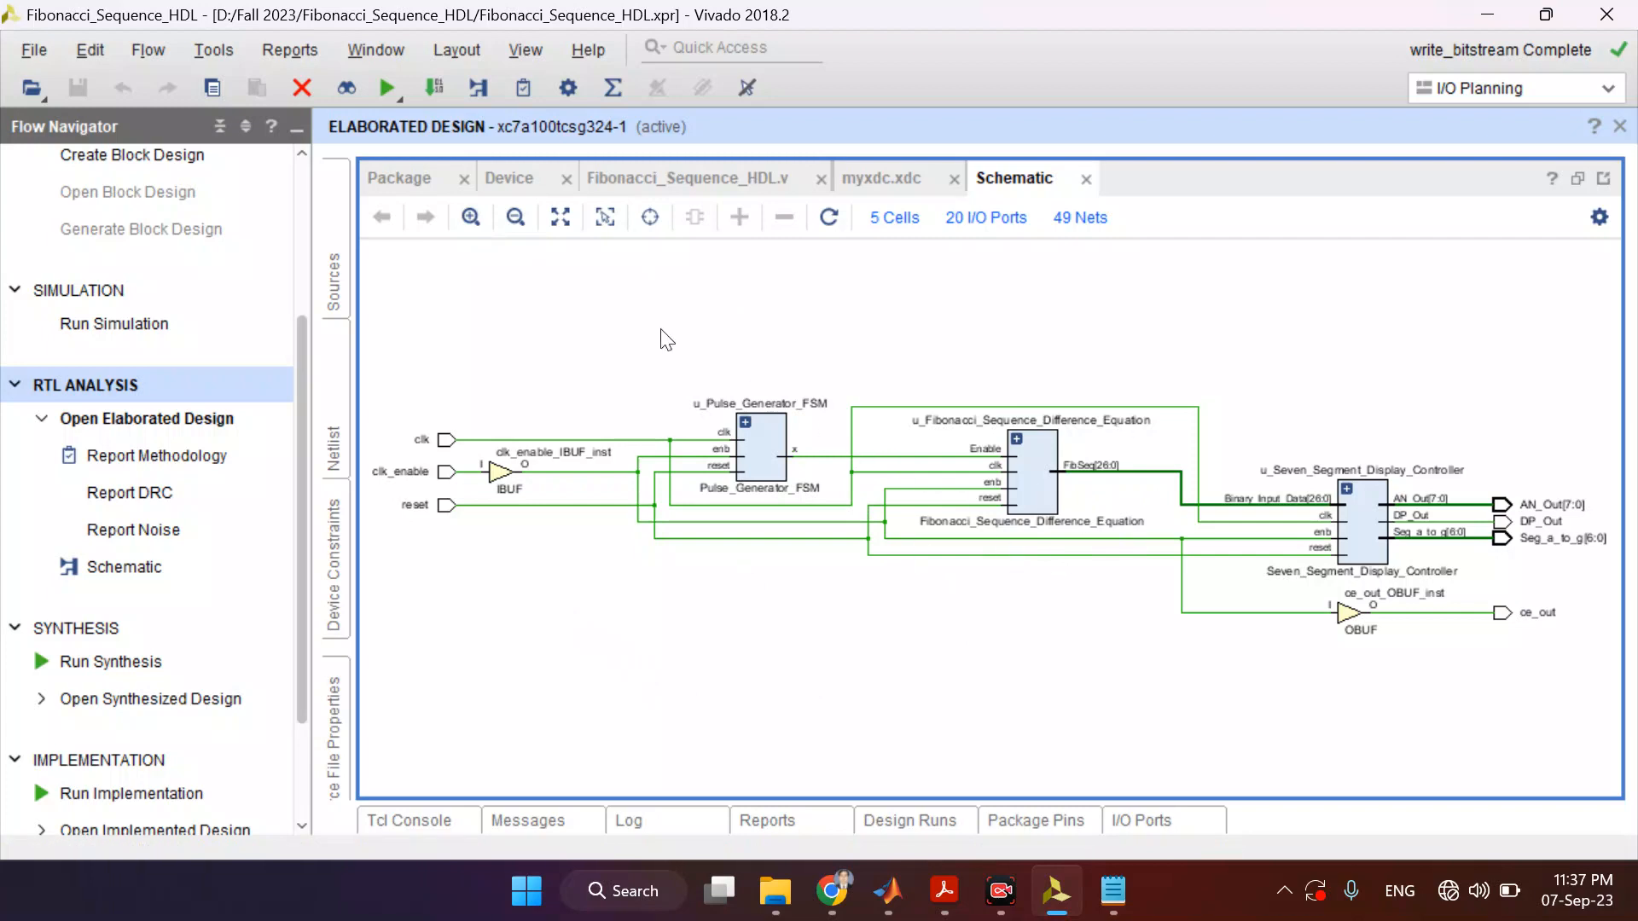
pyautogui.click(472, 218)
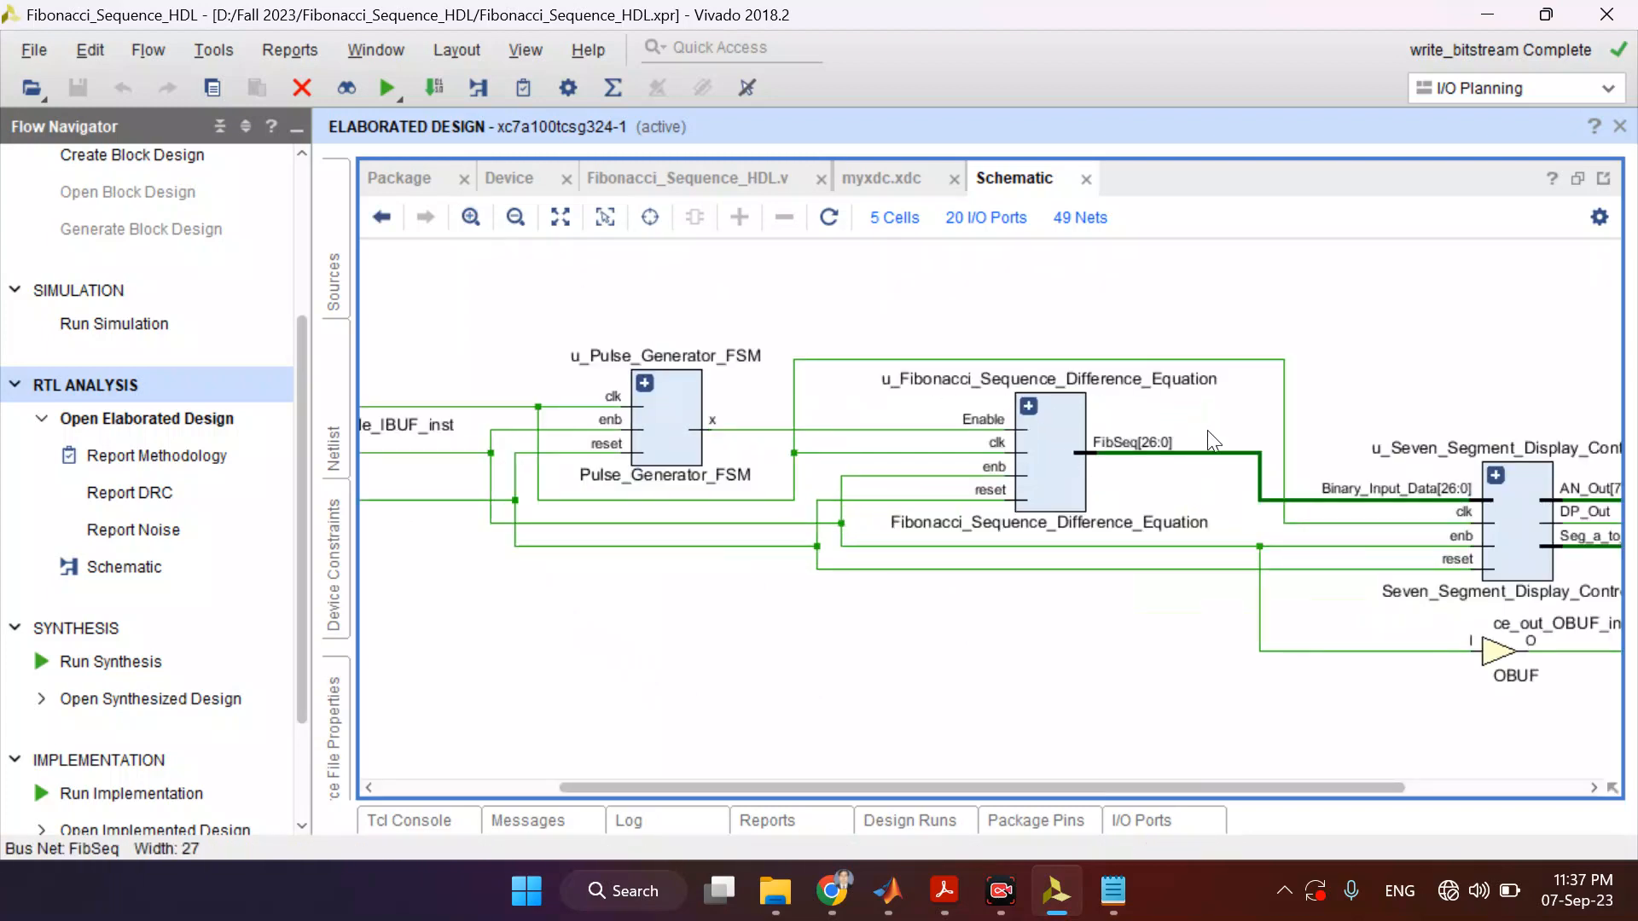
pyautogui.moveTo(1068, 786); pyautogui.dragTo(1150, 768)
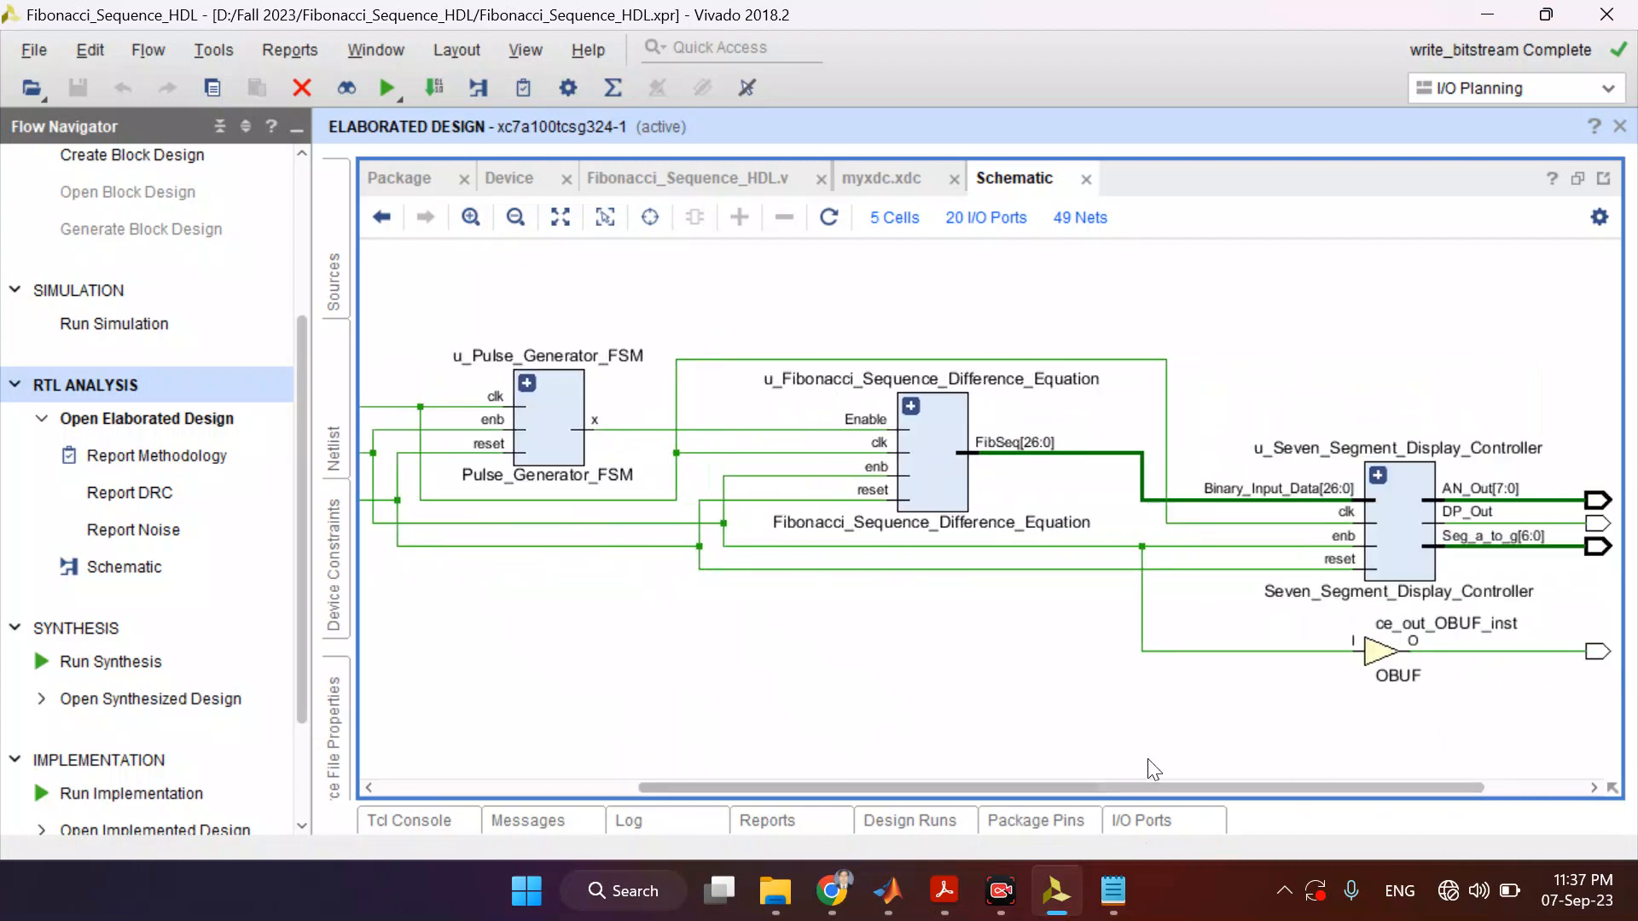
# - Expand the u_Fibonacci_Sequence_Difference_Equation block to examine its internal adder and delay registers, and collapse it again
pyautogui.click(910, 406)
pyautogui.moveTo(795, 788); pyautogui.dragTo(882, 773)
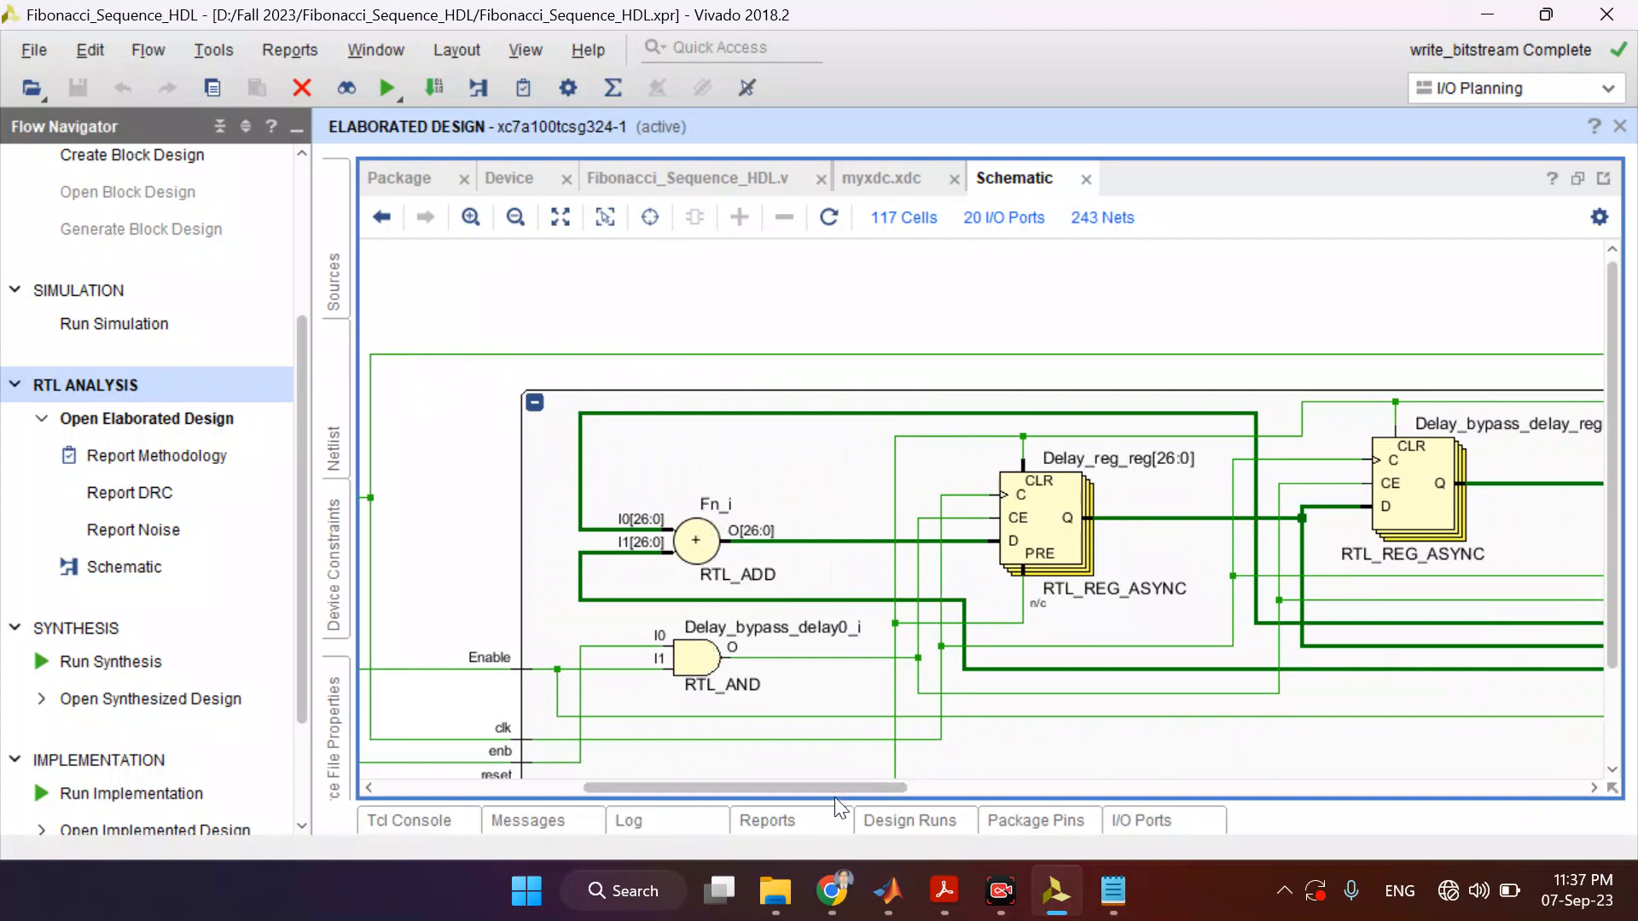
pyautogui.moveTo(845, 787); pyautogui.dragTo(757, 669)
pyautogui.click(1017, 402)
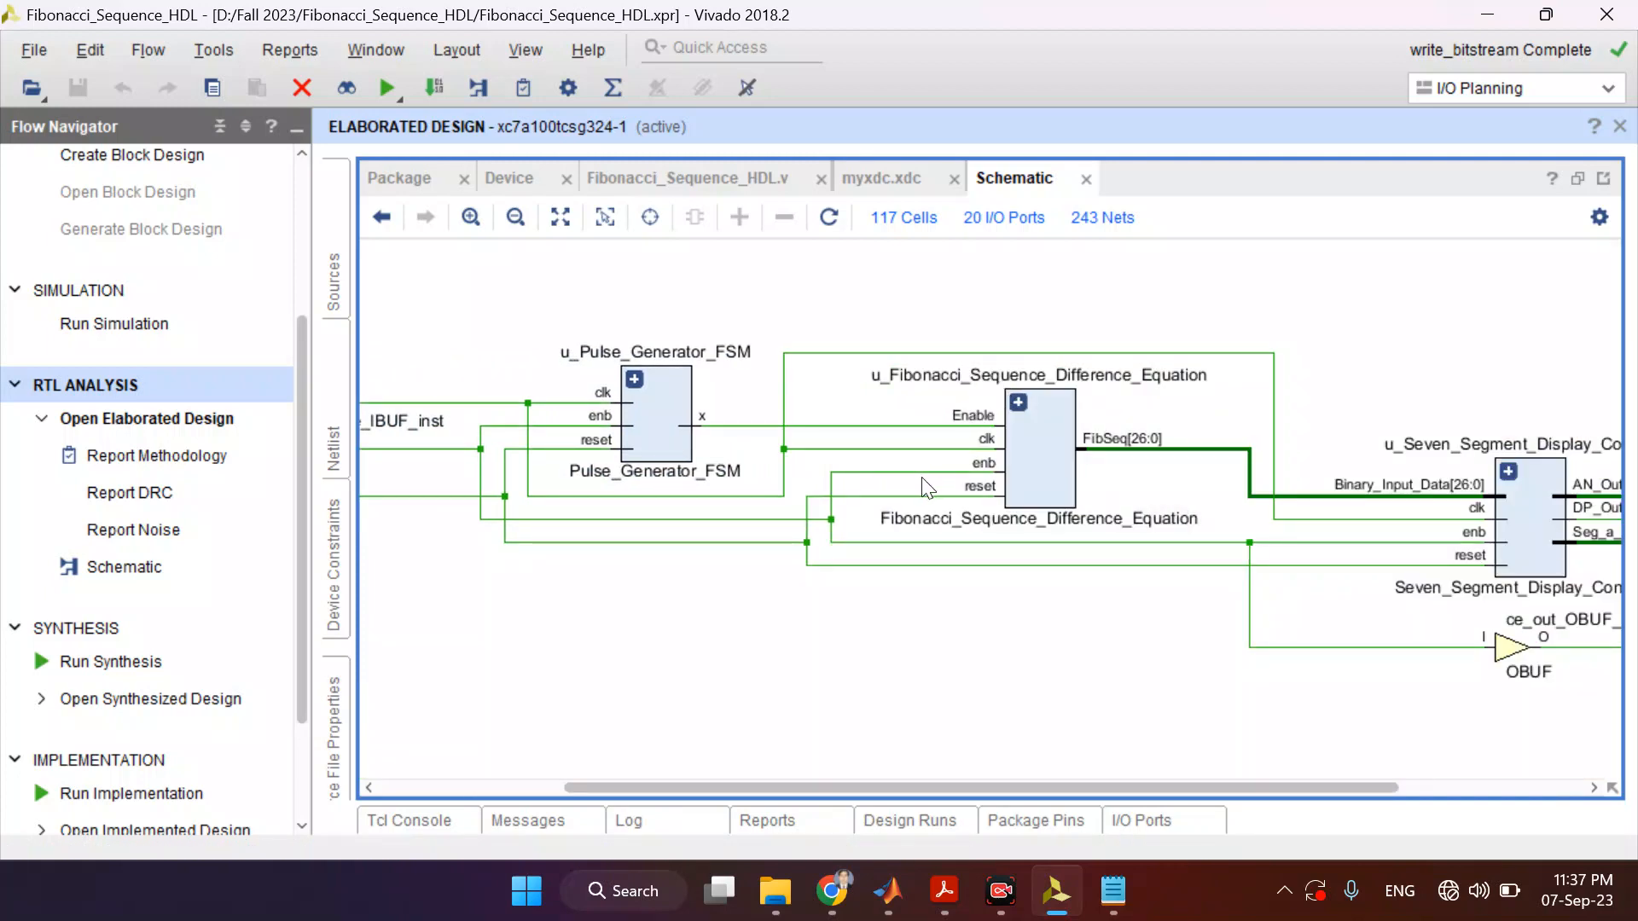
pyautogui.moveTo(1010, 785); pyautogui.dragTo(1060, 784)
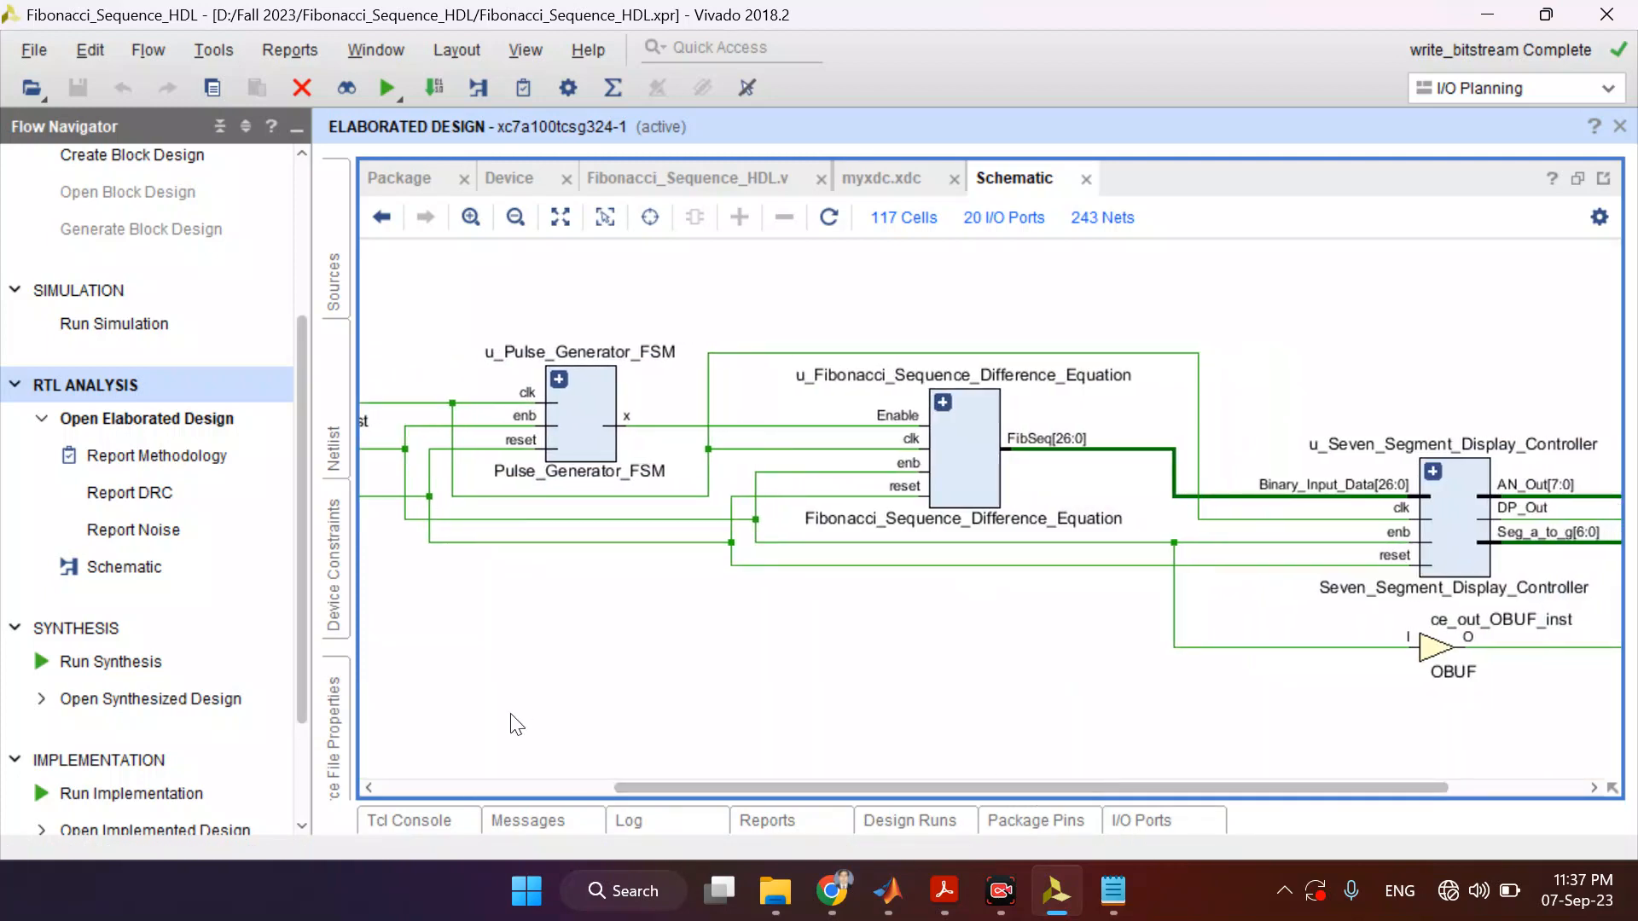
pyautogui.moveTo(304, 688); pyautogui.dragTo(299, 776)
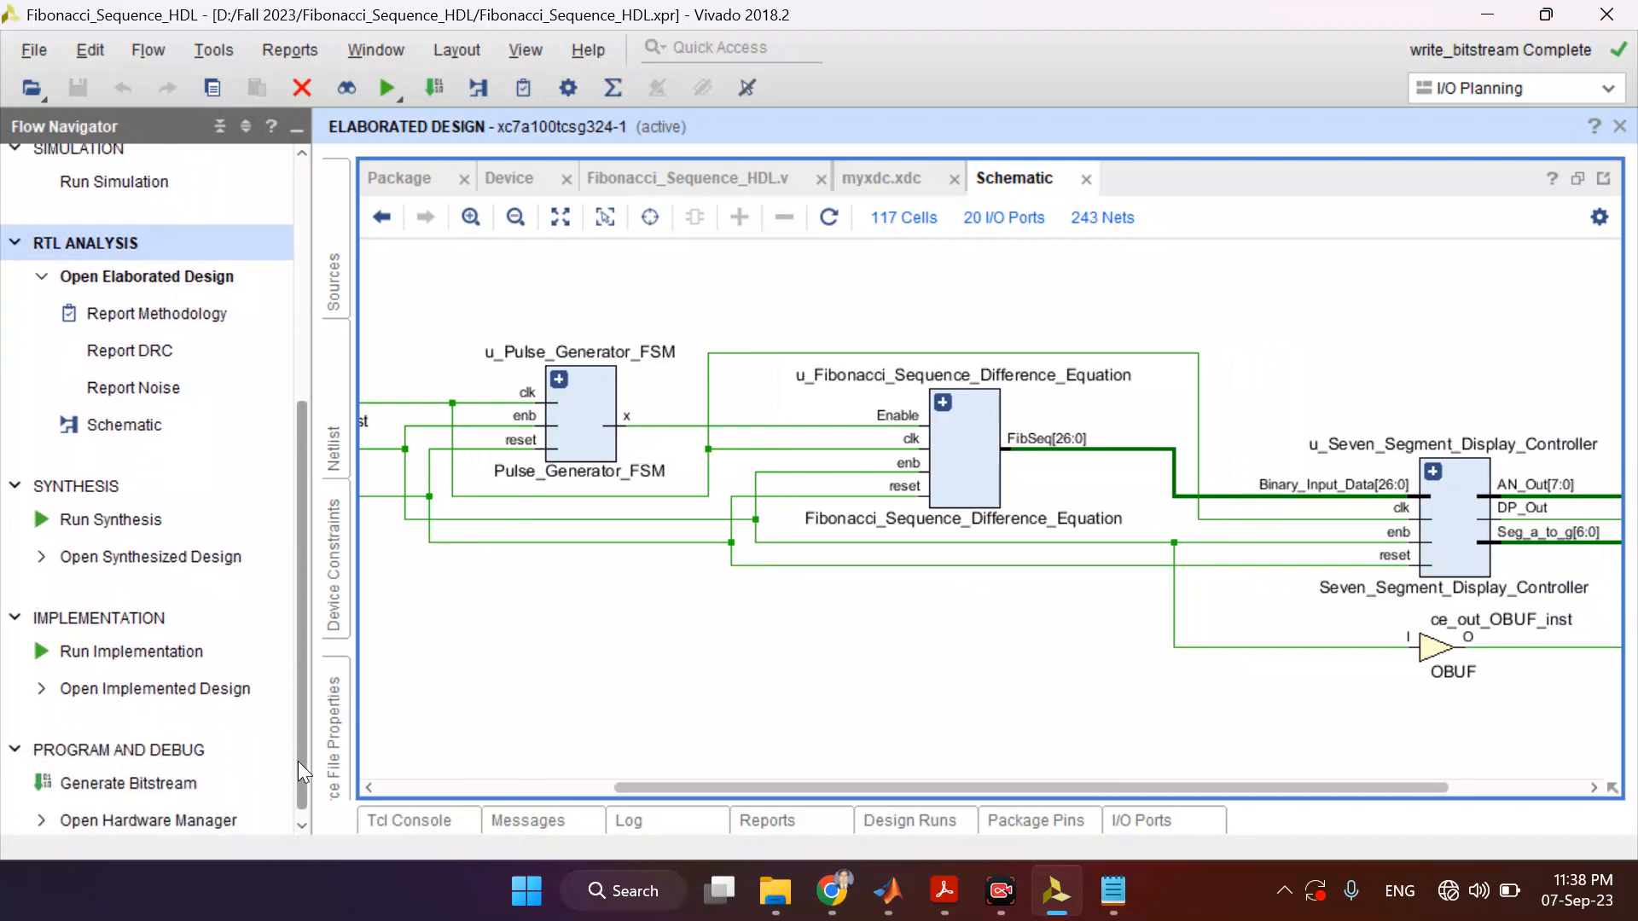